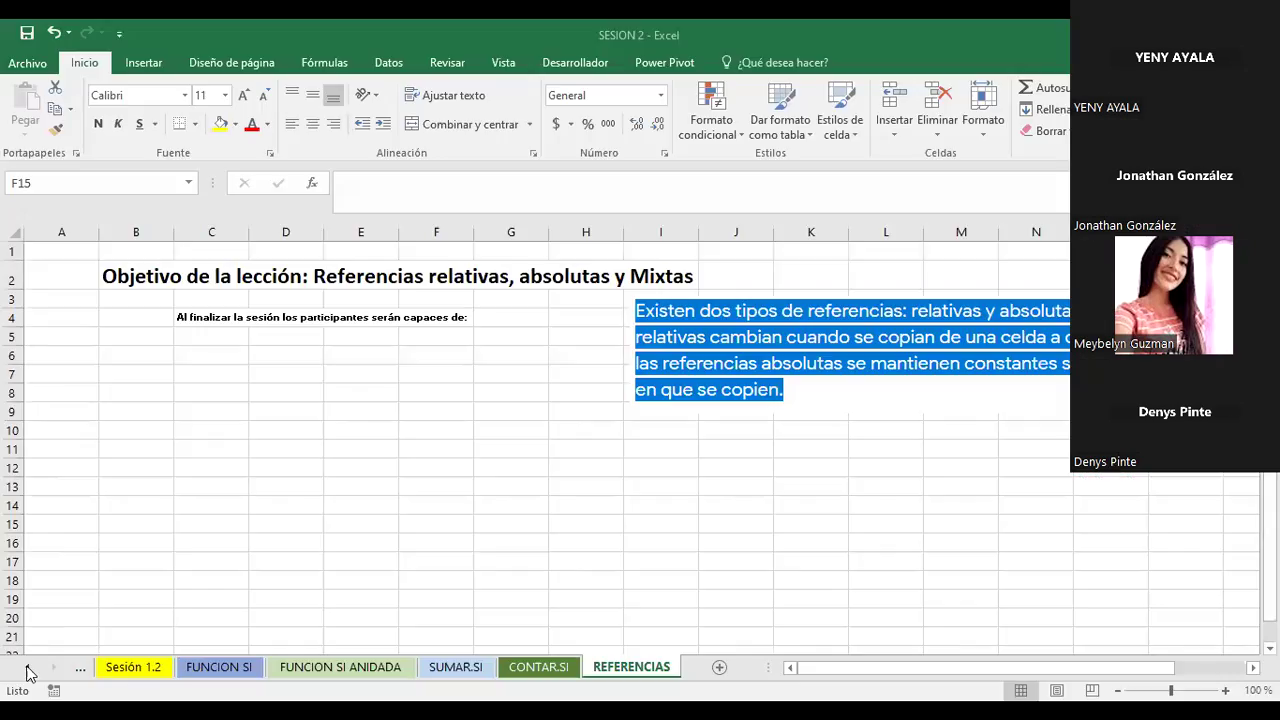
# Scroll back through the sheet tabs and switch to the Sesión 1.2 sheet.
pyautogui.click(28, 667)
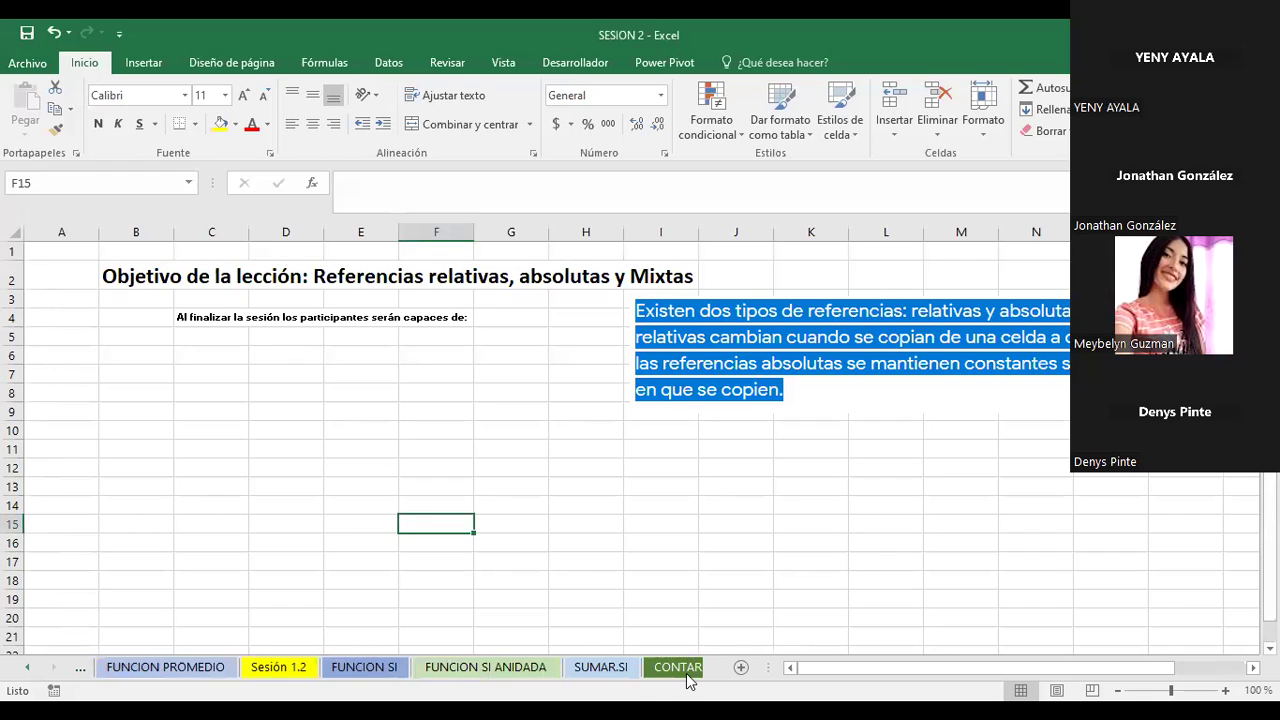
pyautogui.click(41, 669)
pyautogui.click(52, 669)
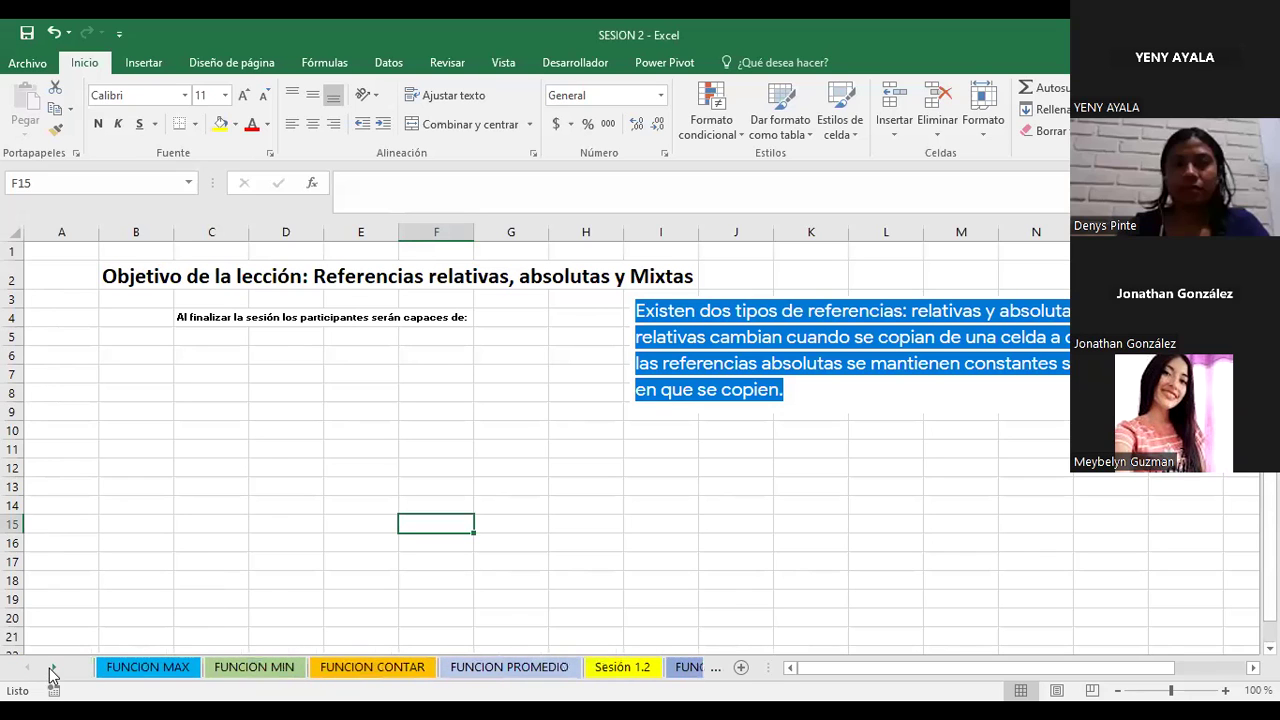
pyautogui.click(52, 669)
pyautogui.click(512, 667)
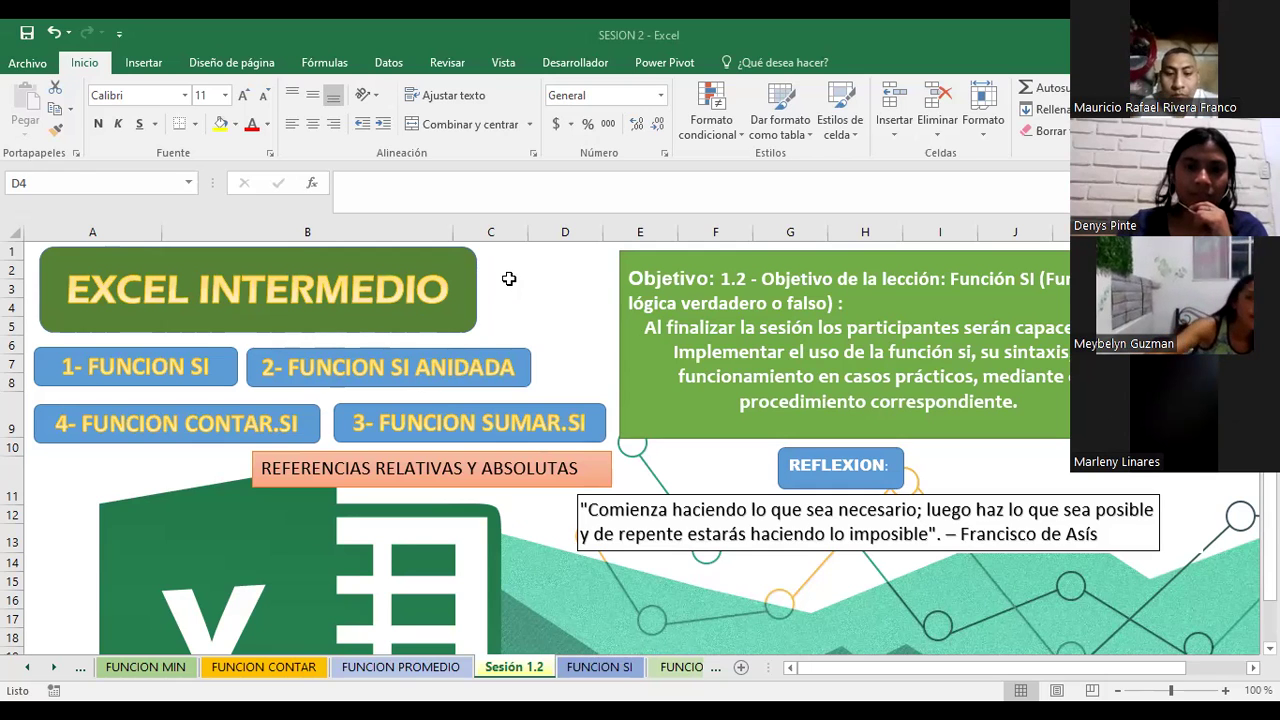
pyautogui.click(340, 263)
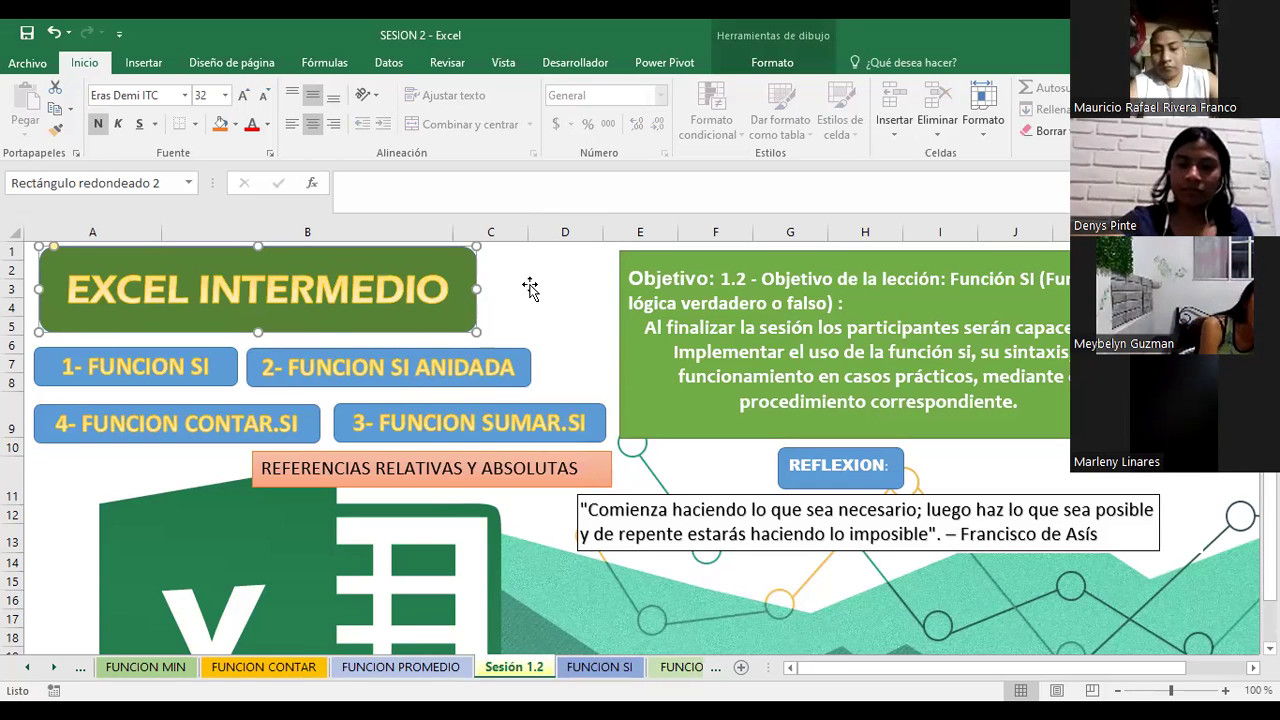
pyautogui.click(530, 285)
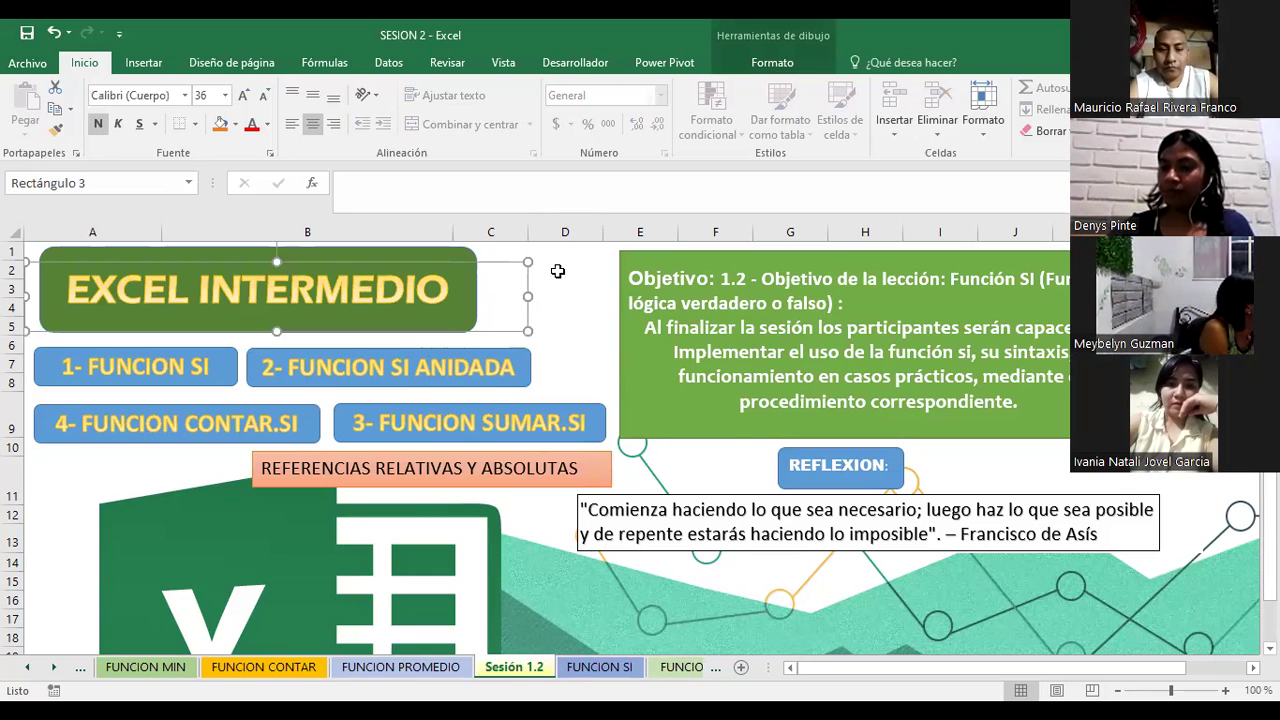
pyautogui.click(558, 271)
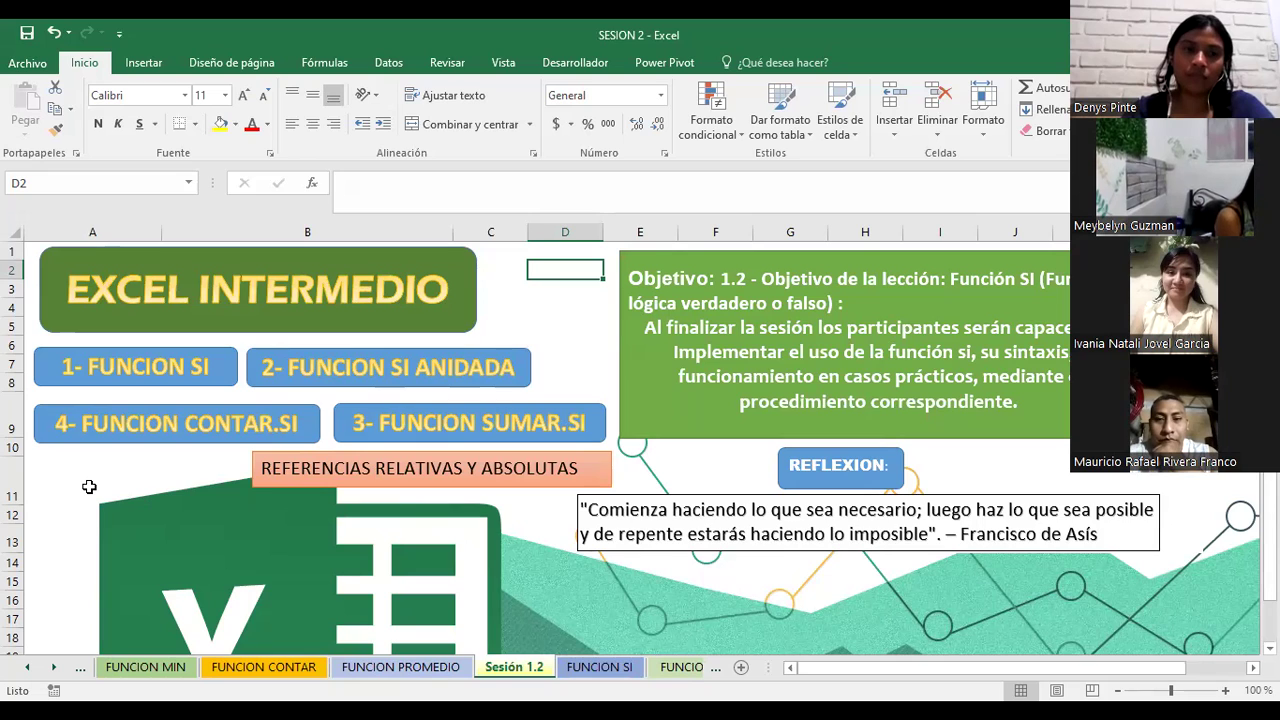
pyautogui.click(26, 667)
pyautogui.click(26, 667)
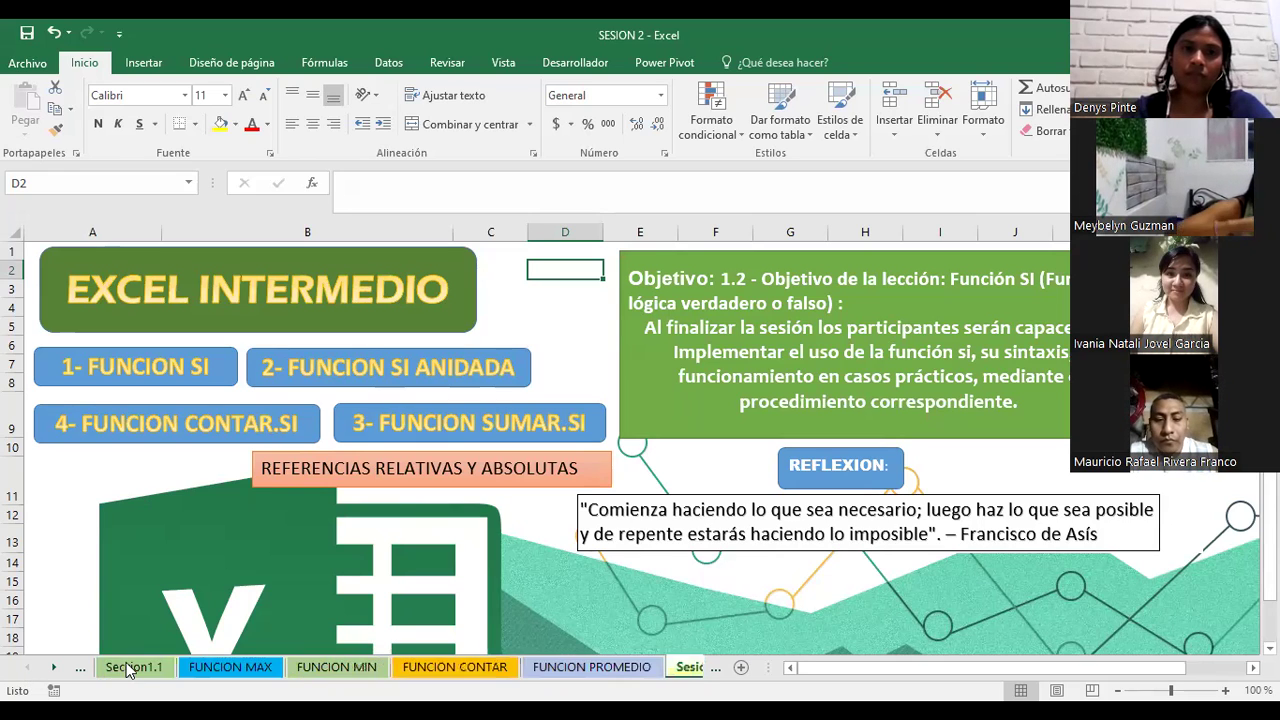
pyautogui.click(130, 667)
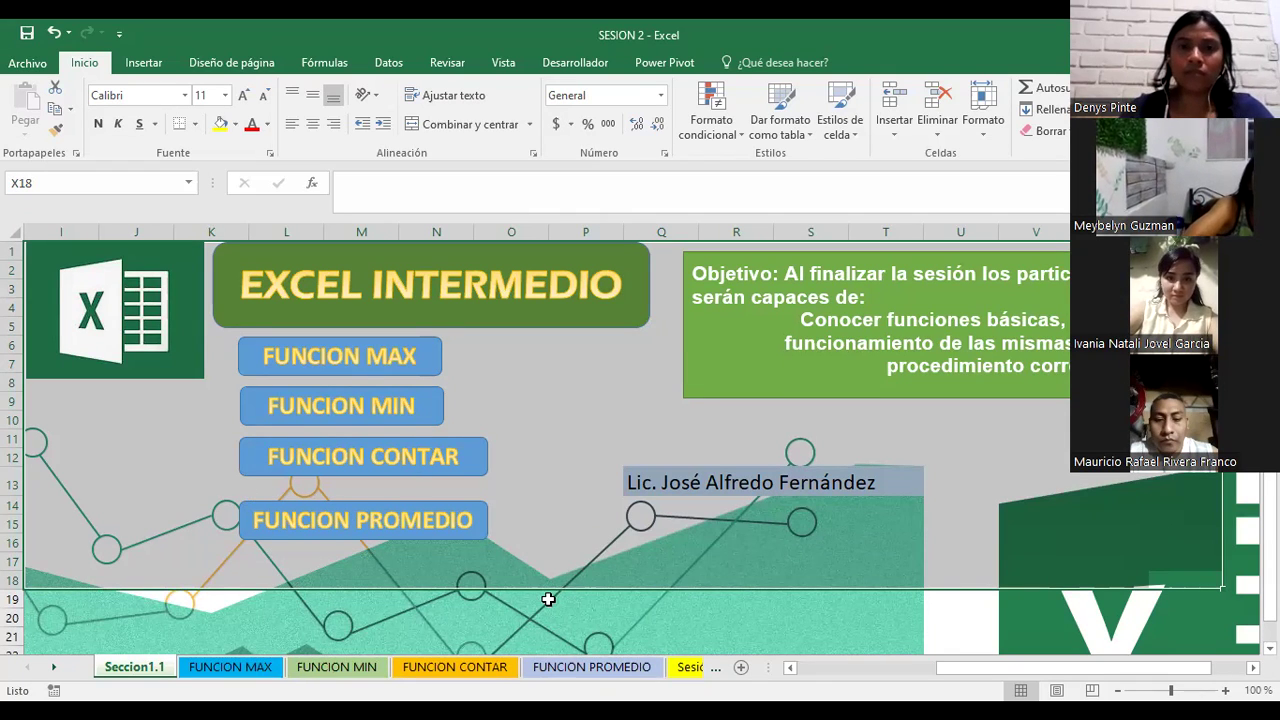
pyautogui.click(55, 668)
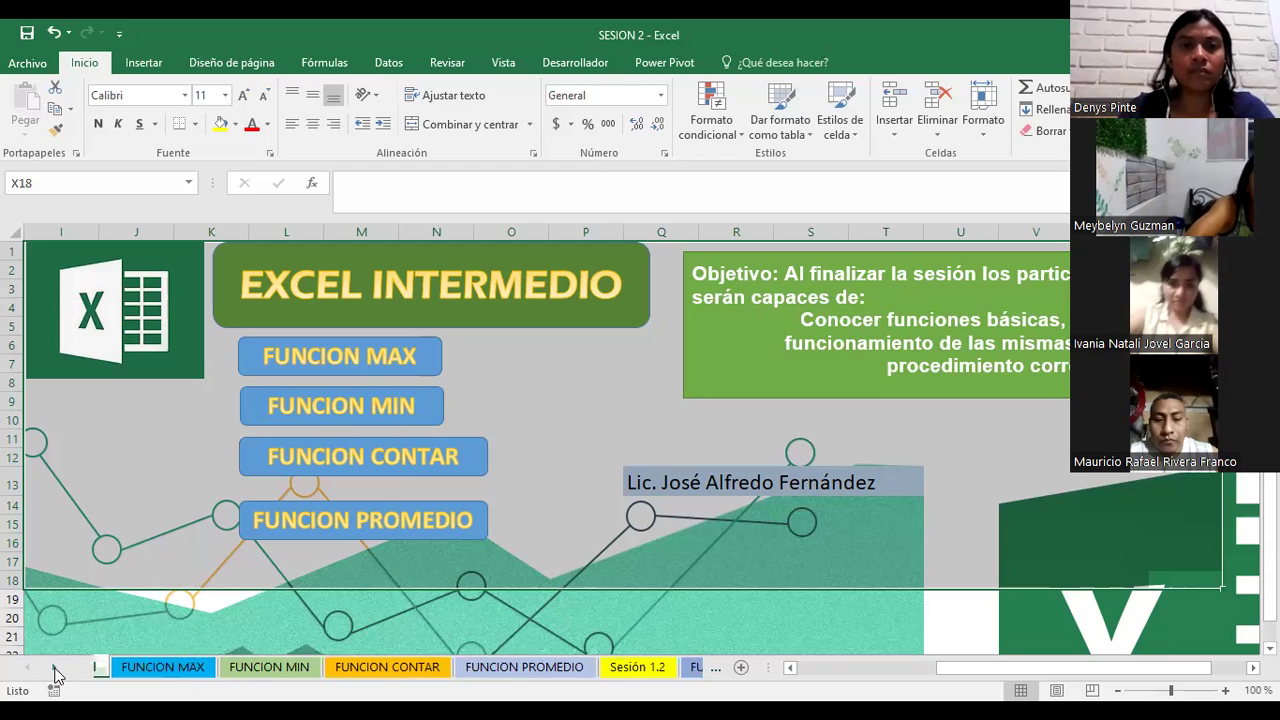
pyautogui.click(55, 668)
pyautogui.click(55, 668)
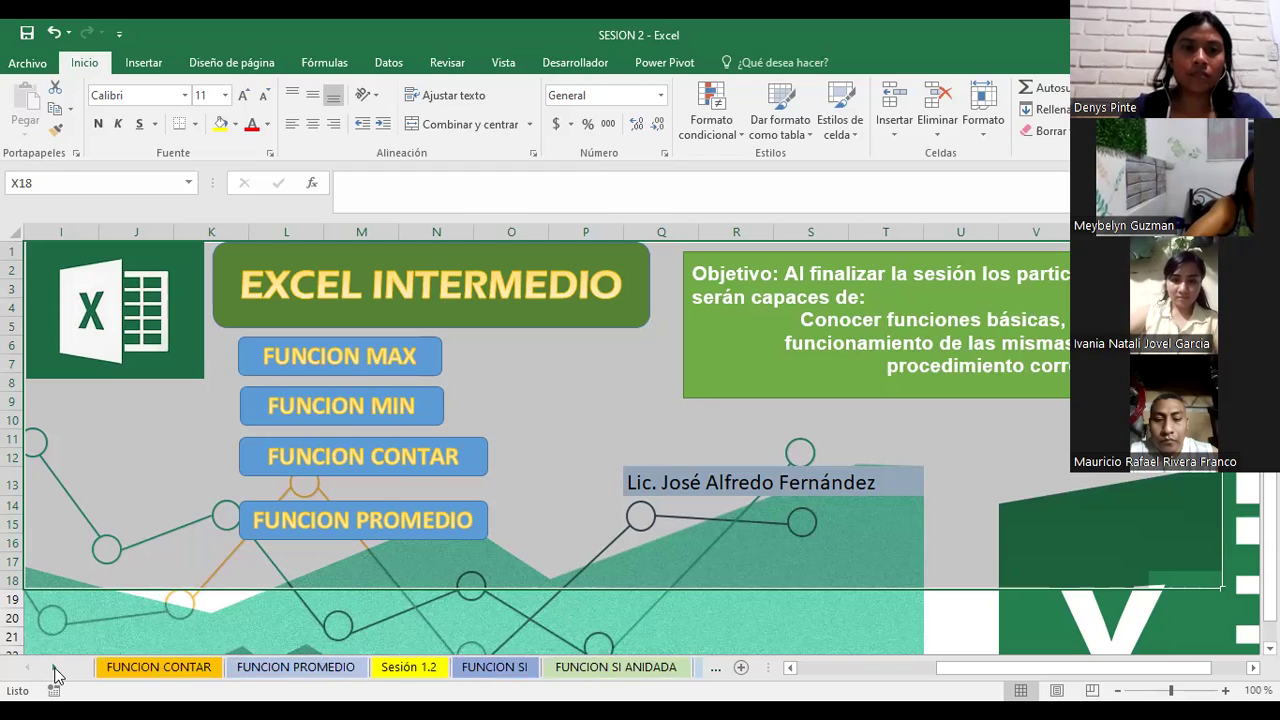
pyautogui.click(55, 668)
pyautogui.click(294, 672)
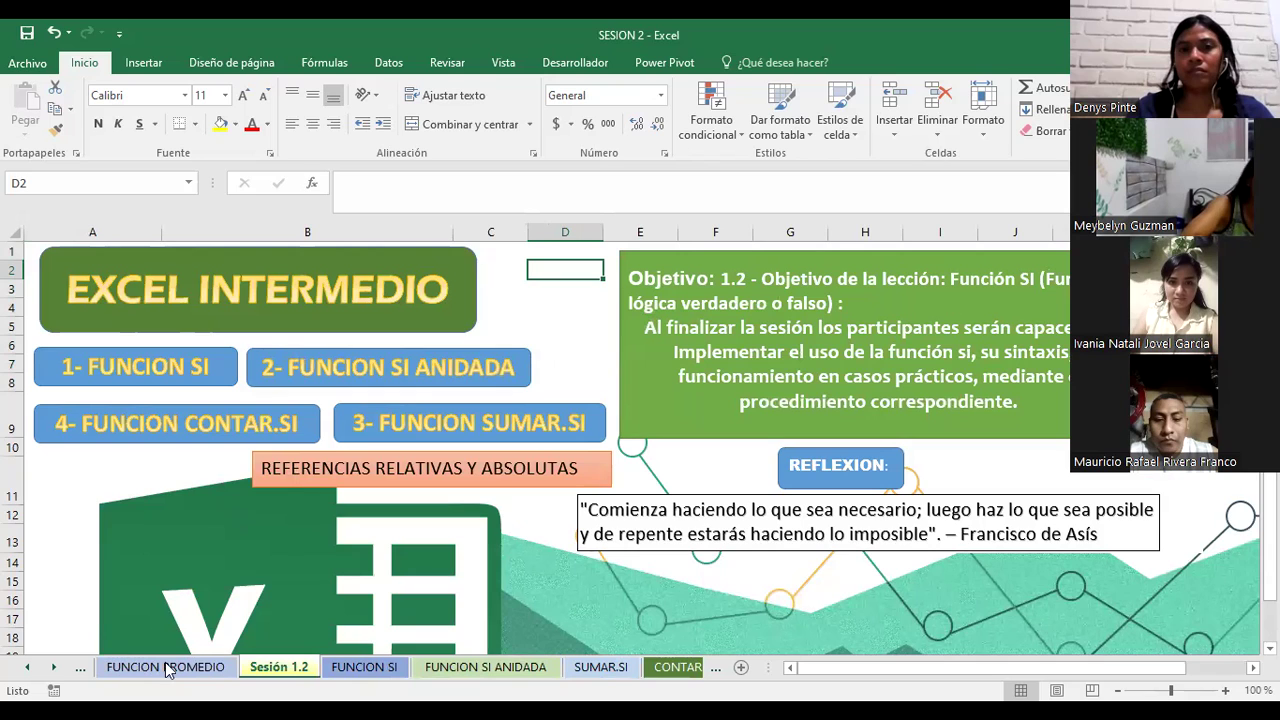
# Add the headings NOTAS in B45 and NOMBRES in C45 further down the sheet.
pyautogui.scroll(-5, 210, 587)
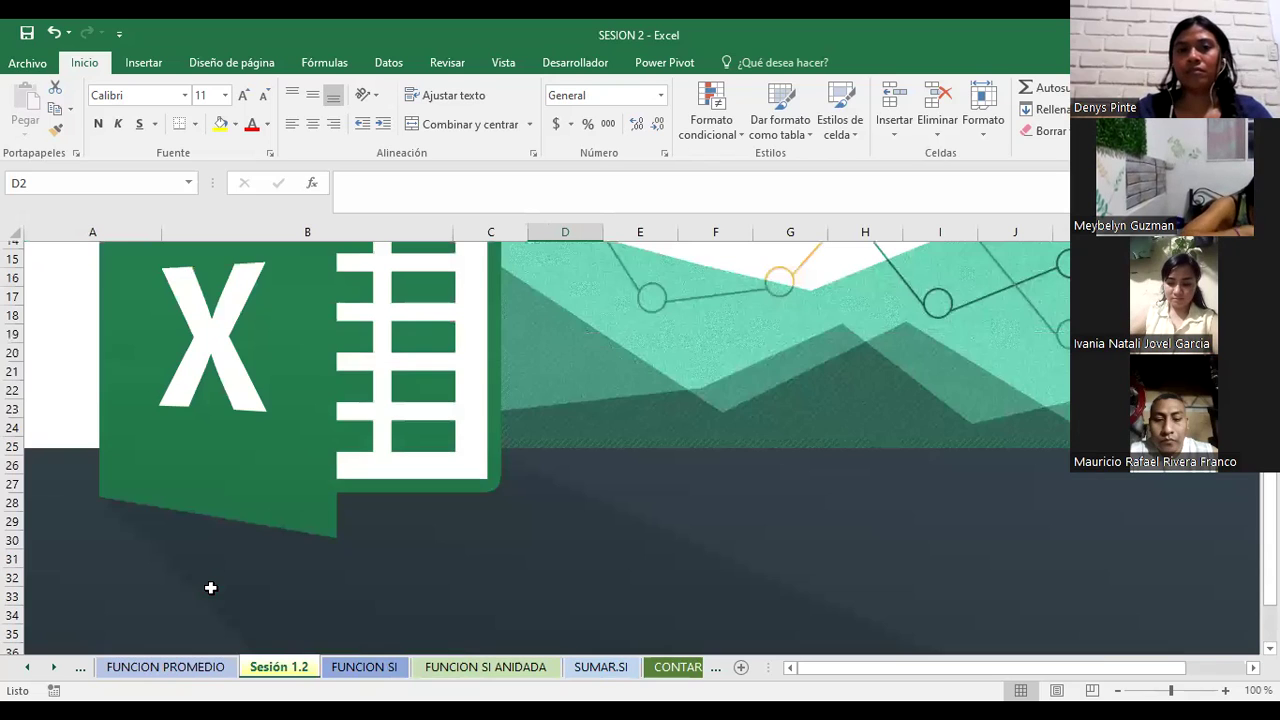
pyautogui.scroll(-9, 222, 572)
pyautogui.click(229, 378)
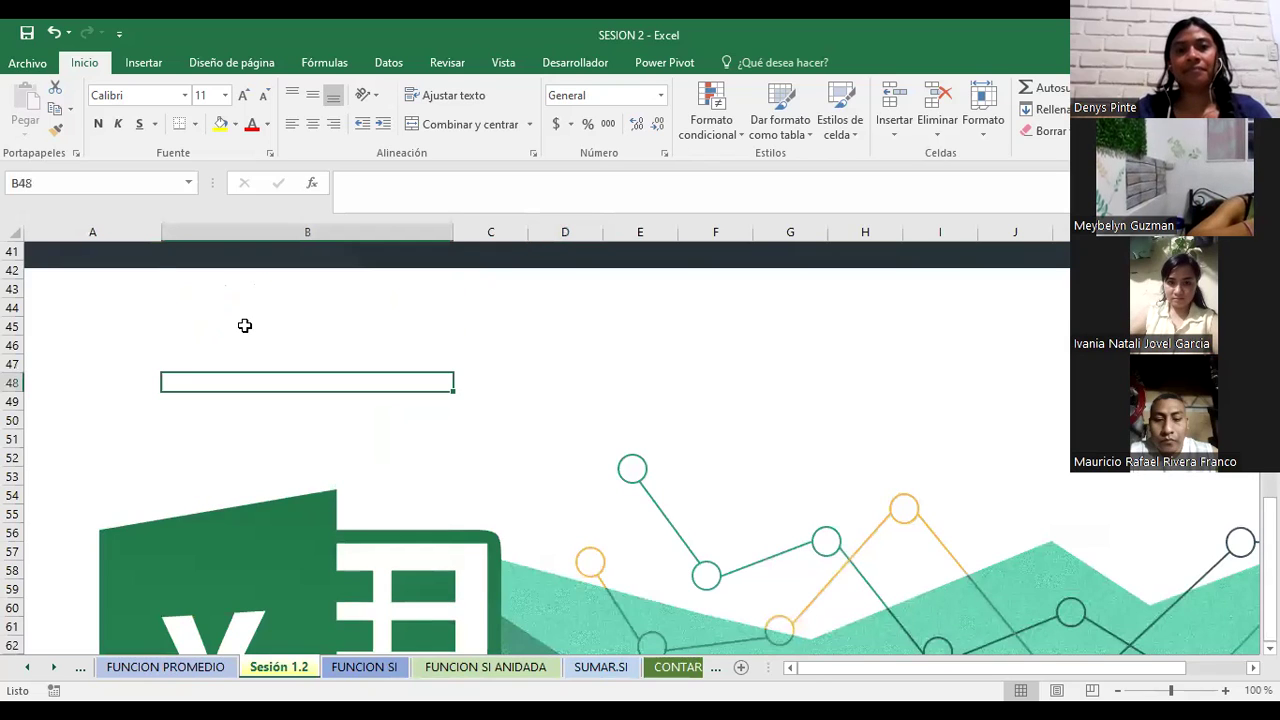
pyautogui.click(244, 325)
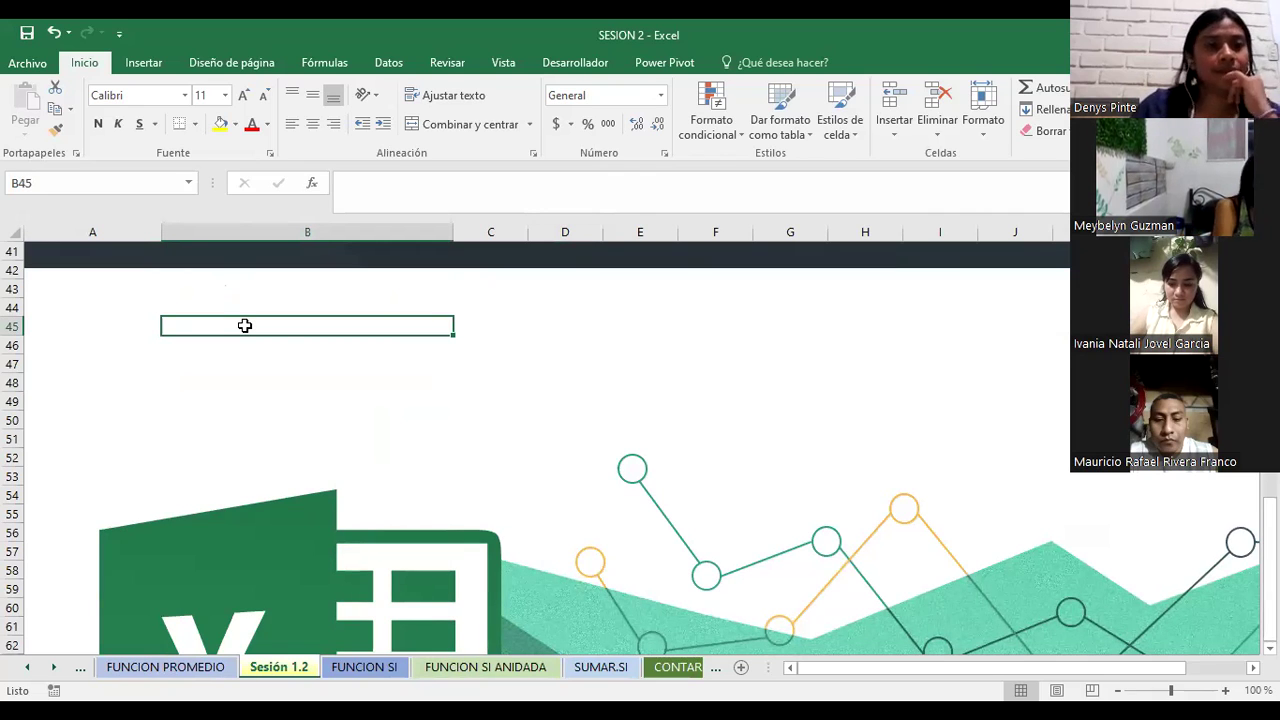
pyautogui.write('notas')
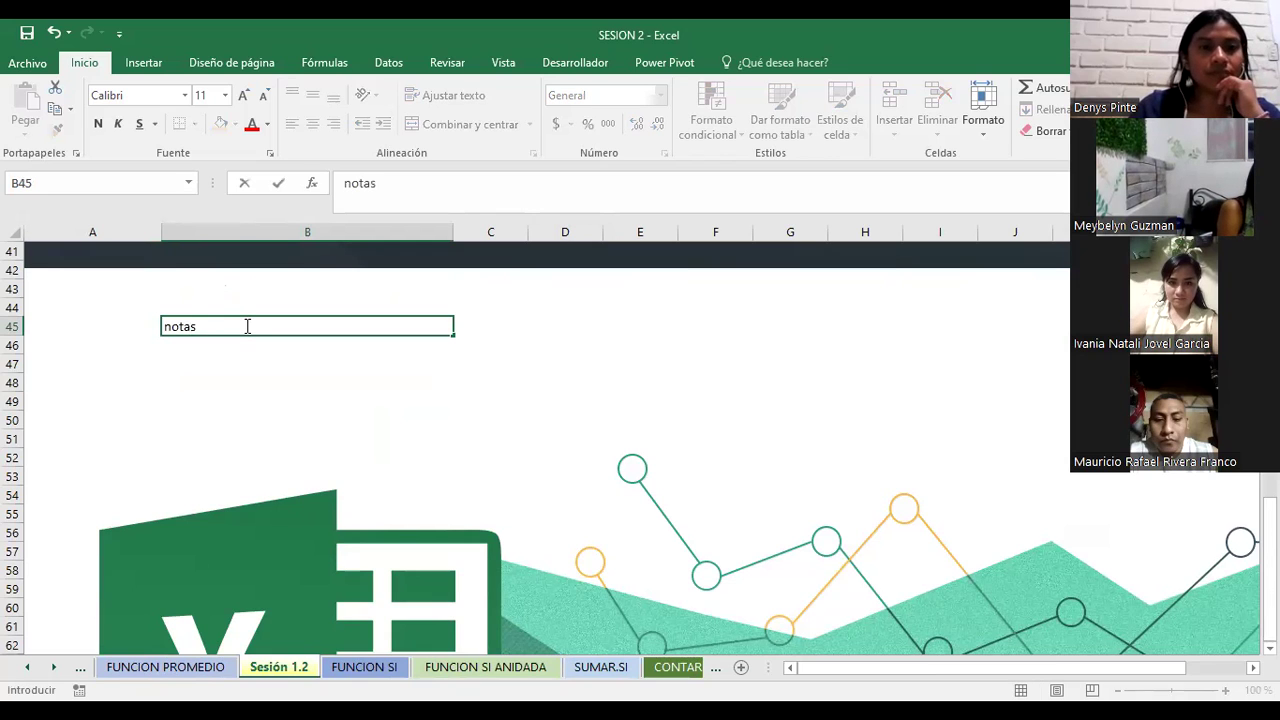
pyautogui.press('Escape')
pyautogui.write('NOTA')
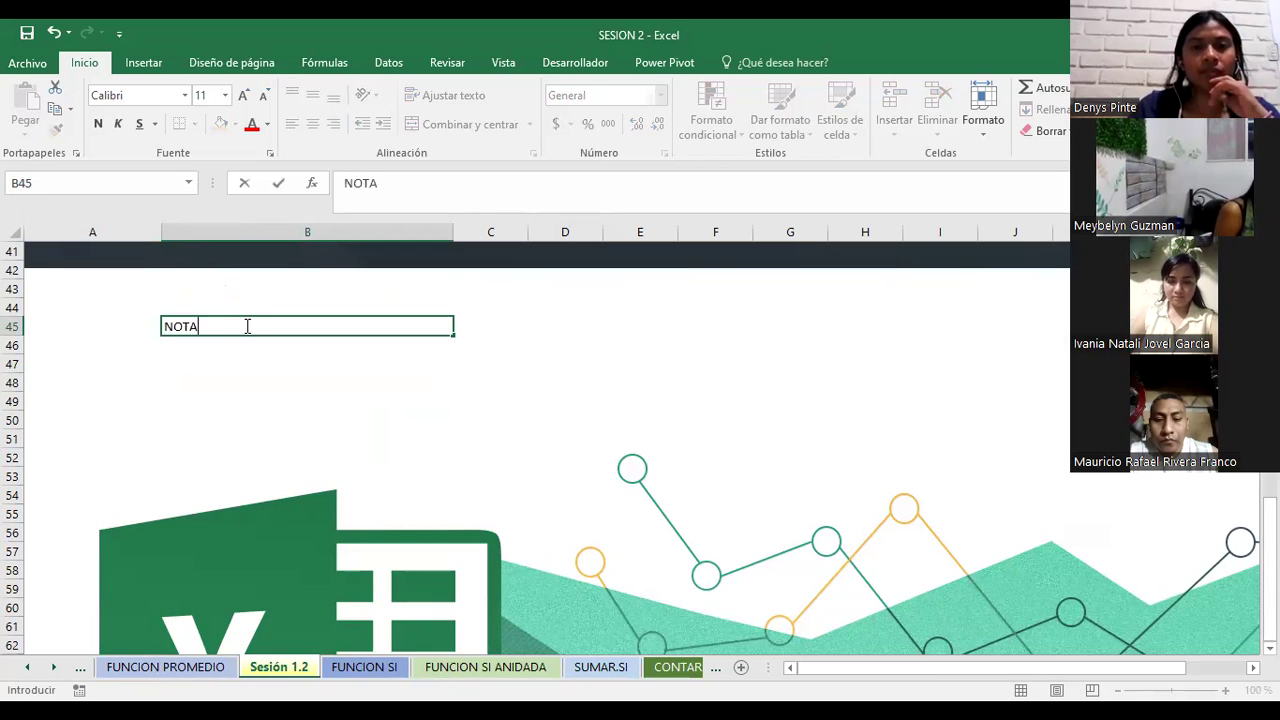
pyautogui.write('S')
pyautogui.press('Return')
pyautogui.click(244, 325)
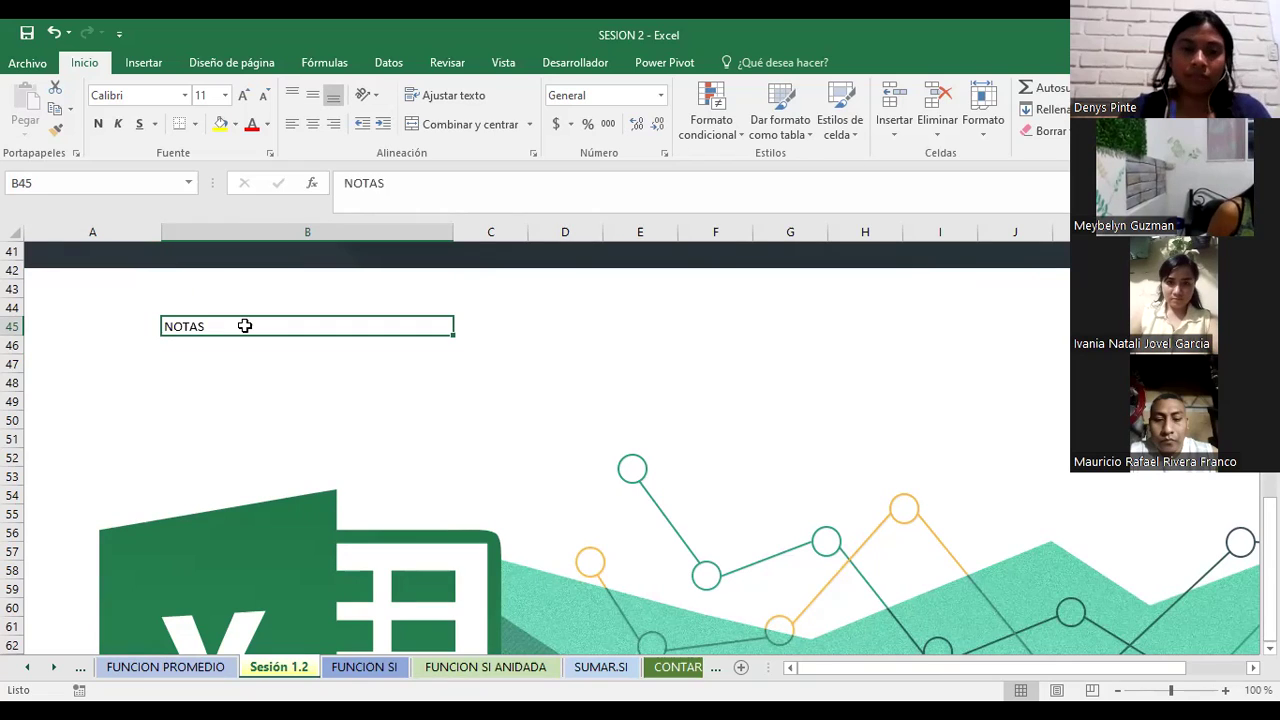
pyautogui.press('Right')
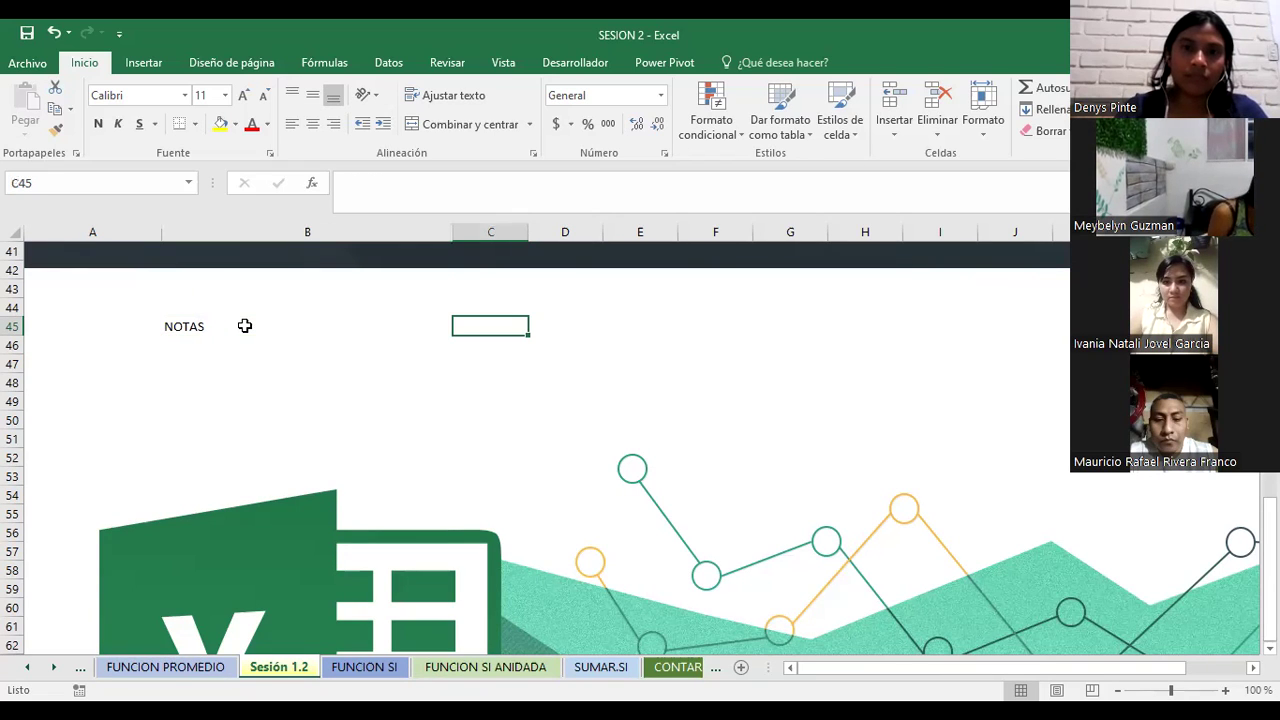
pyautogui.write('NOMBRES')
pyautogui.press('Return')
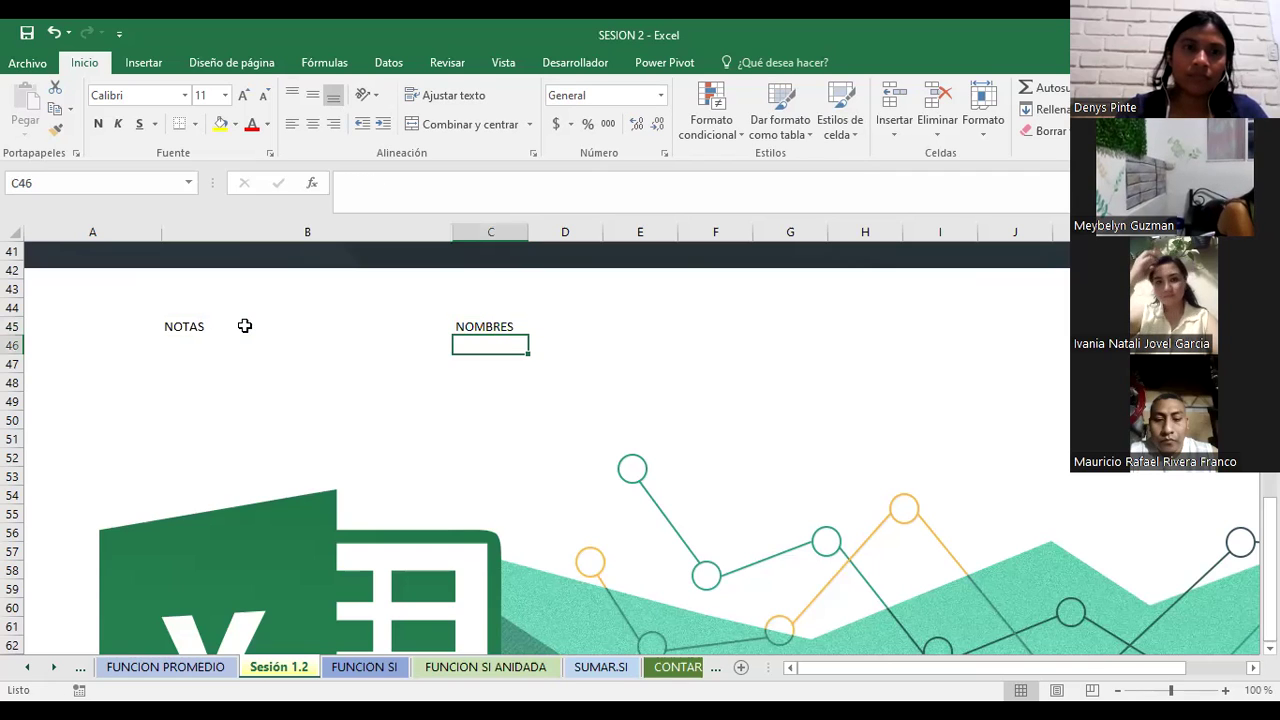
# Enter the grades 5, 7, 8, 8, 6, 10, 9 in B46:B52 and select them.
pyautogui.press('Left')
pyautogui.write('5')
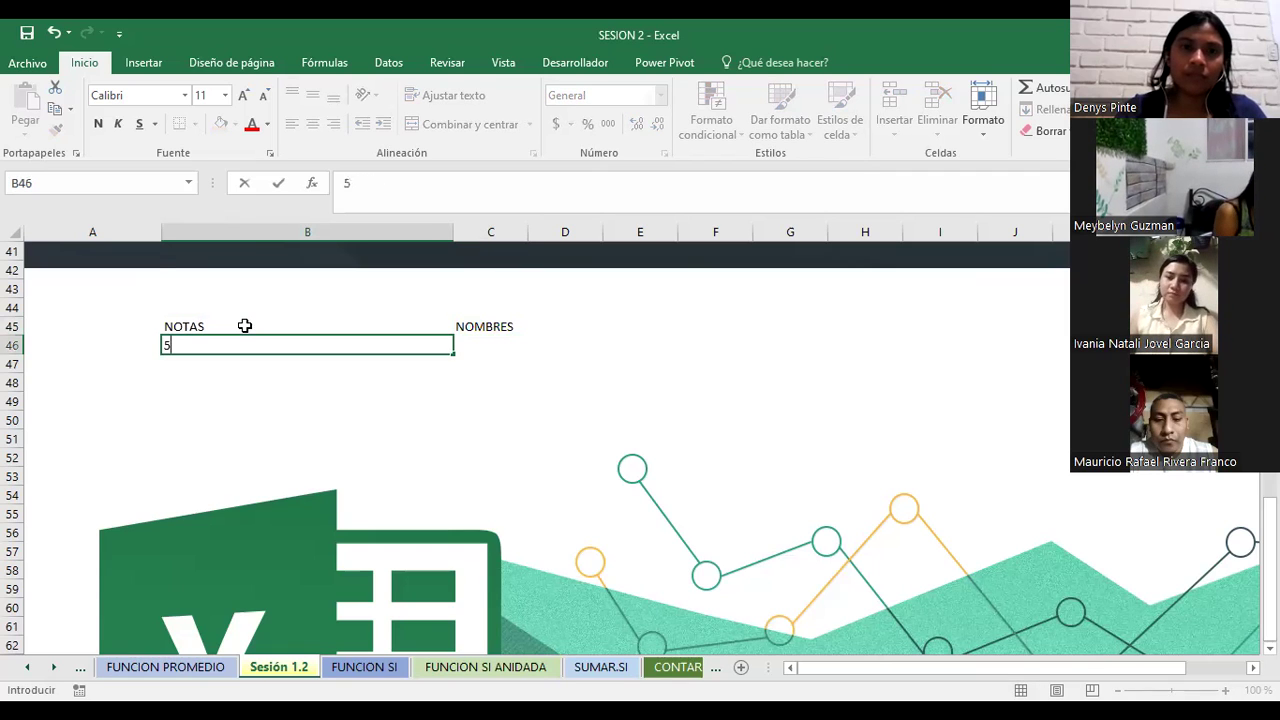
pyautogui.press('Return')
pyautogui.write('7')
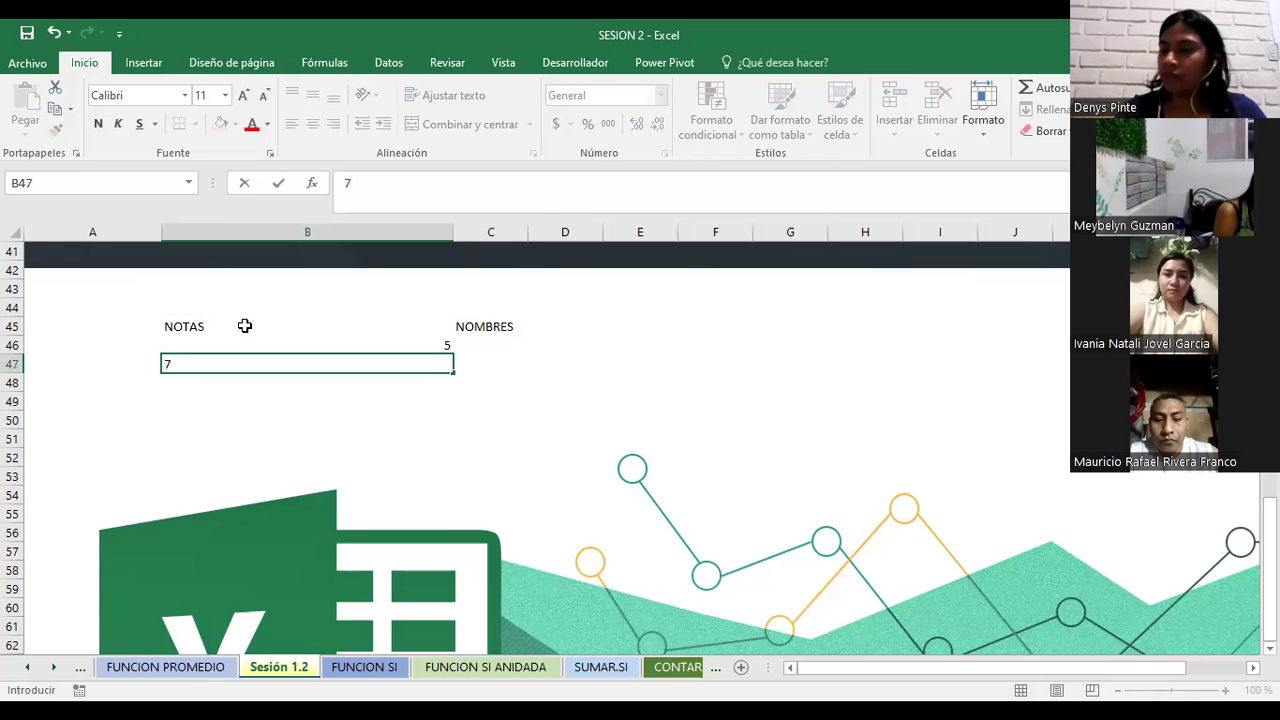
pyautogui.press('Return')
pyautogui.write('8')
pyautogui.press('Tab')
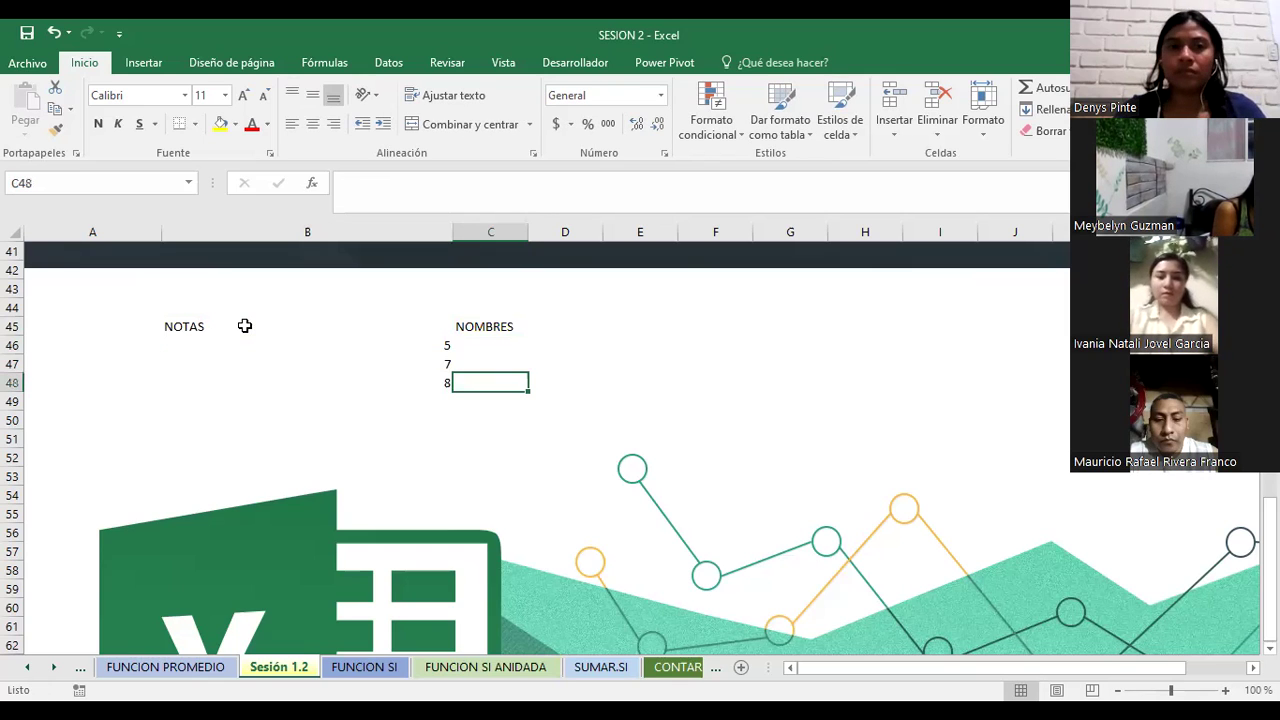
pyautogui.write('2')
pyautogui.hotkey('ctrl', 'Return')
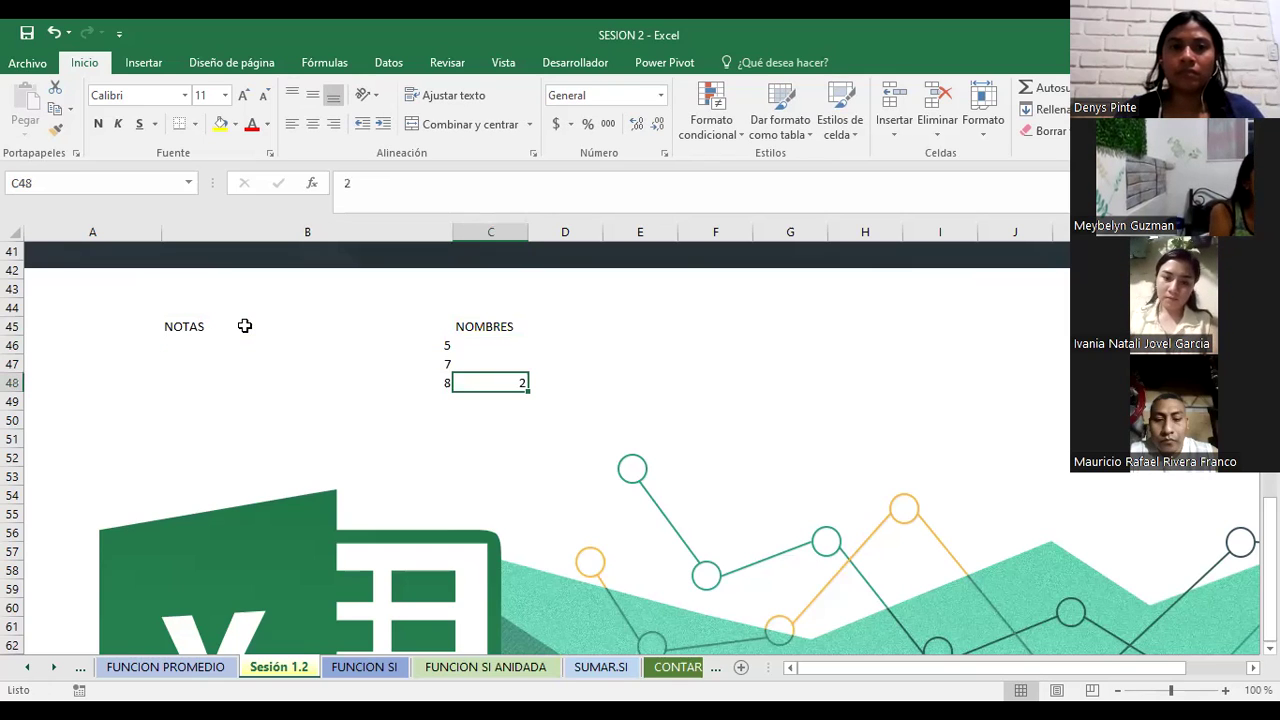
pyautogui.press('Delete')
pyautogui.press('Return')
pyautogui.press('Left')
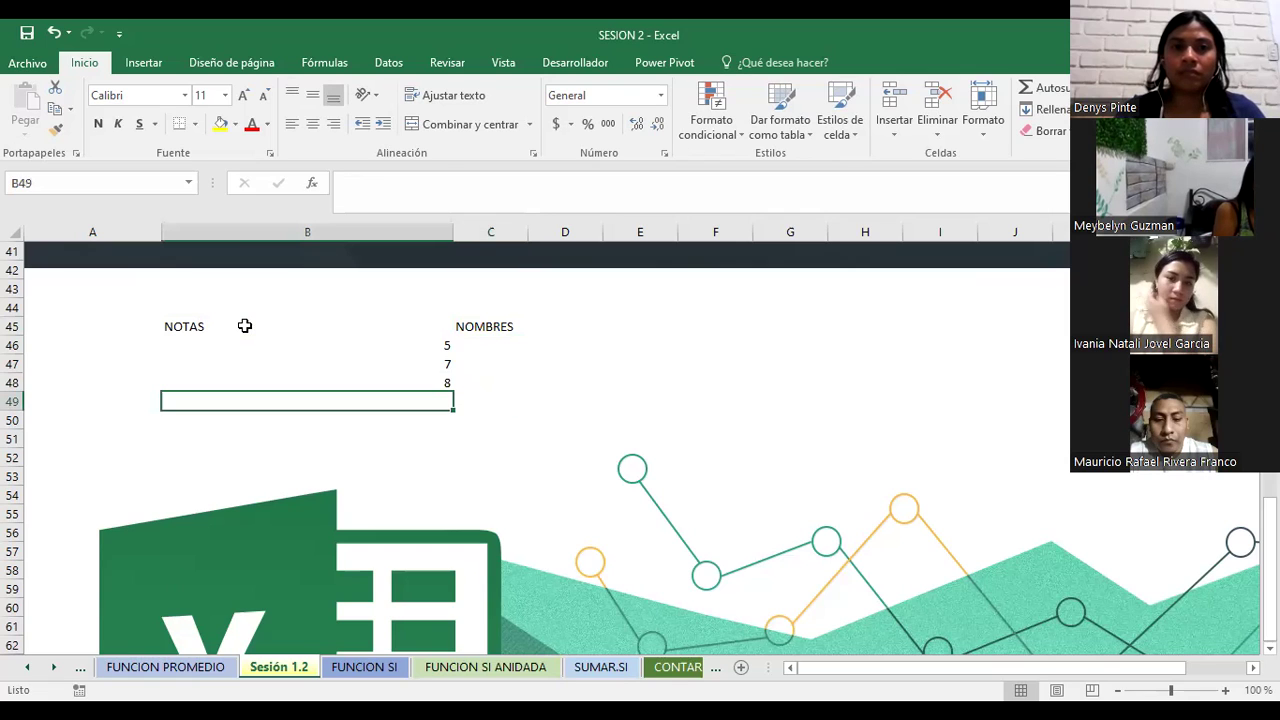
pyautogui.write('8')
pyautogui.press('Return')
pyautogui.write('6')
pyautogui.press('Return')
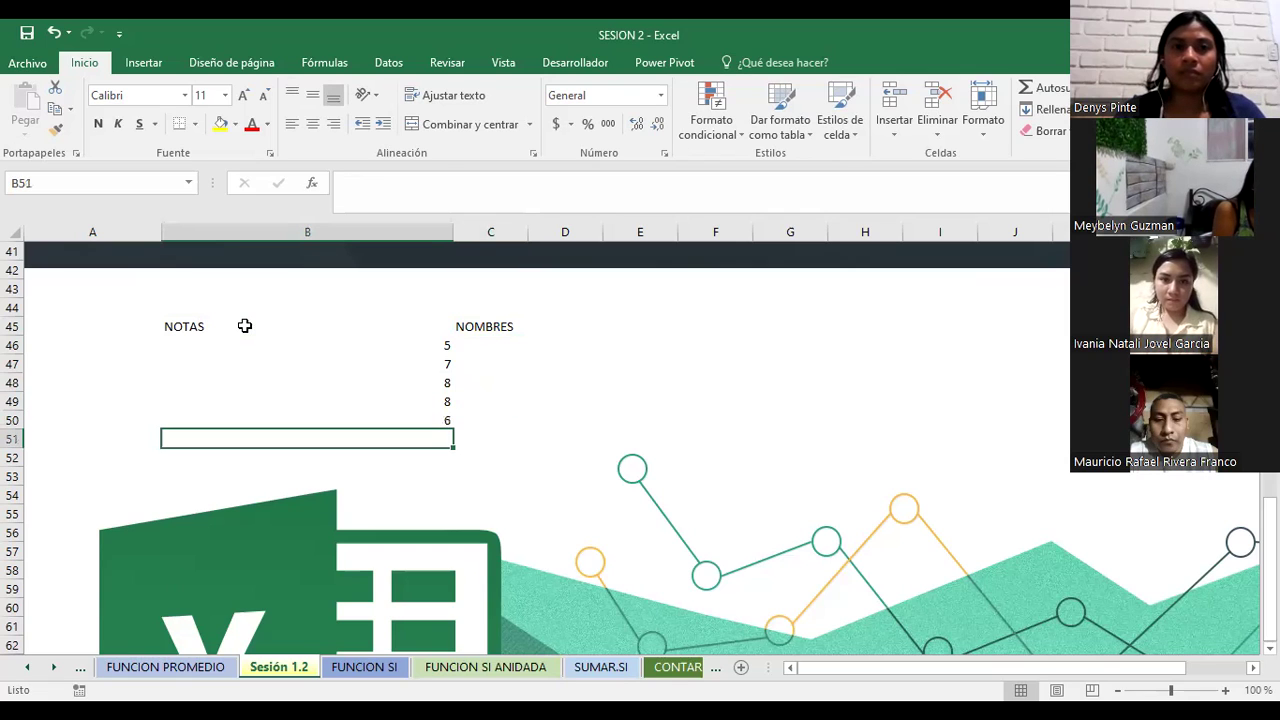
pyautogui.write('10')
pyautogui.press('Return')
pyautogui.write('9')
pyautogui.press('Up')
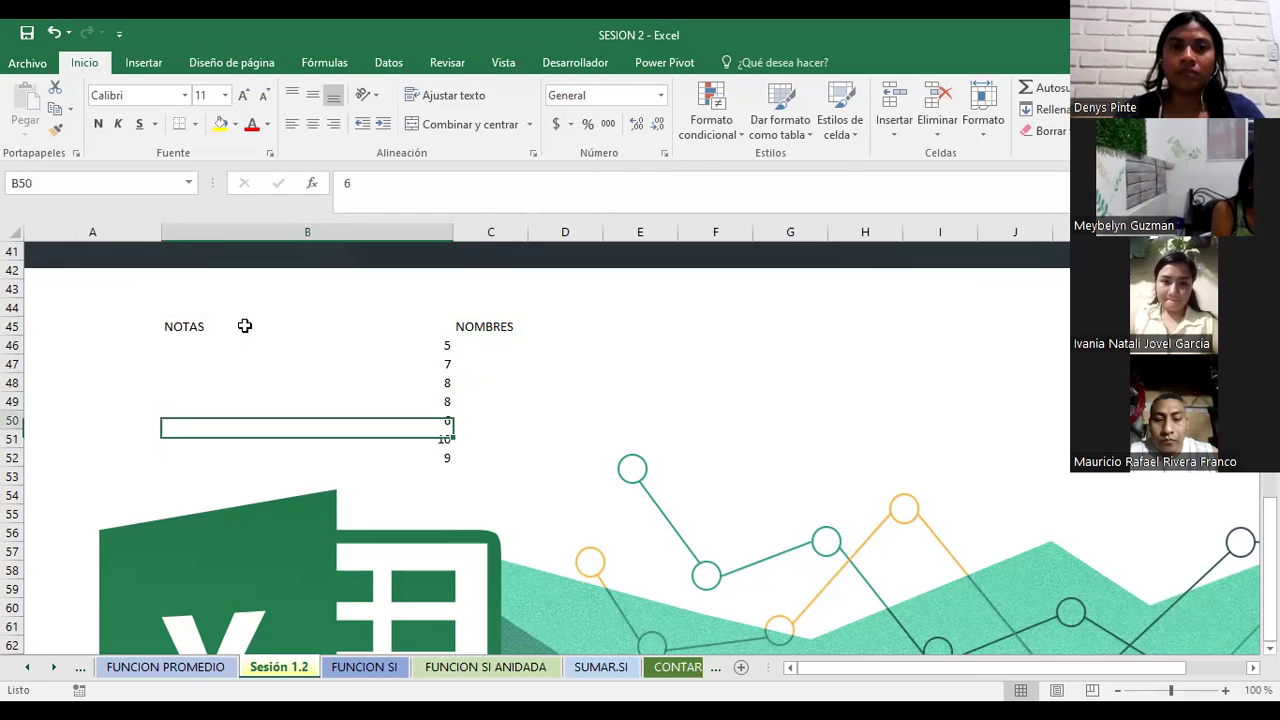
pyautogui.press('Up')
pyautogui.press('Up')
pyautogui.press('Up')
pyautogui.press('Up')
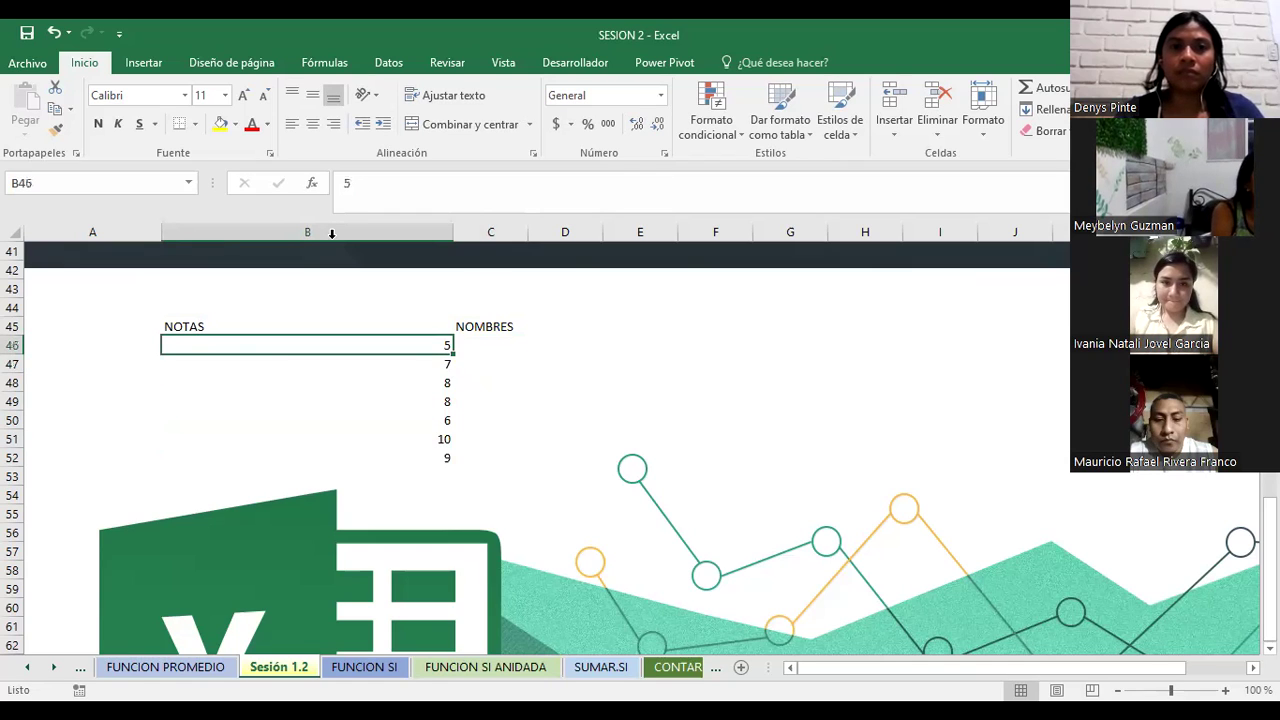
pyautogui.hotkey('ctrl', 'shift', 'Down')
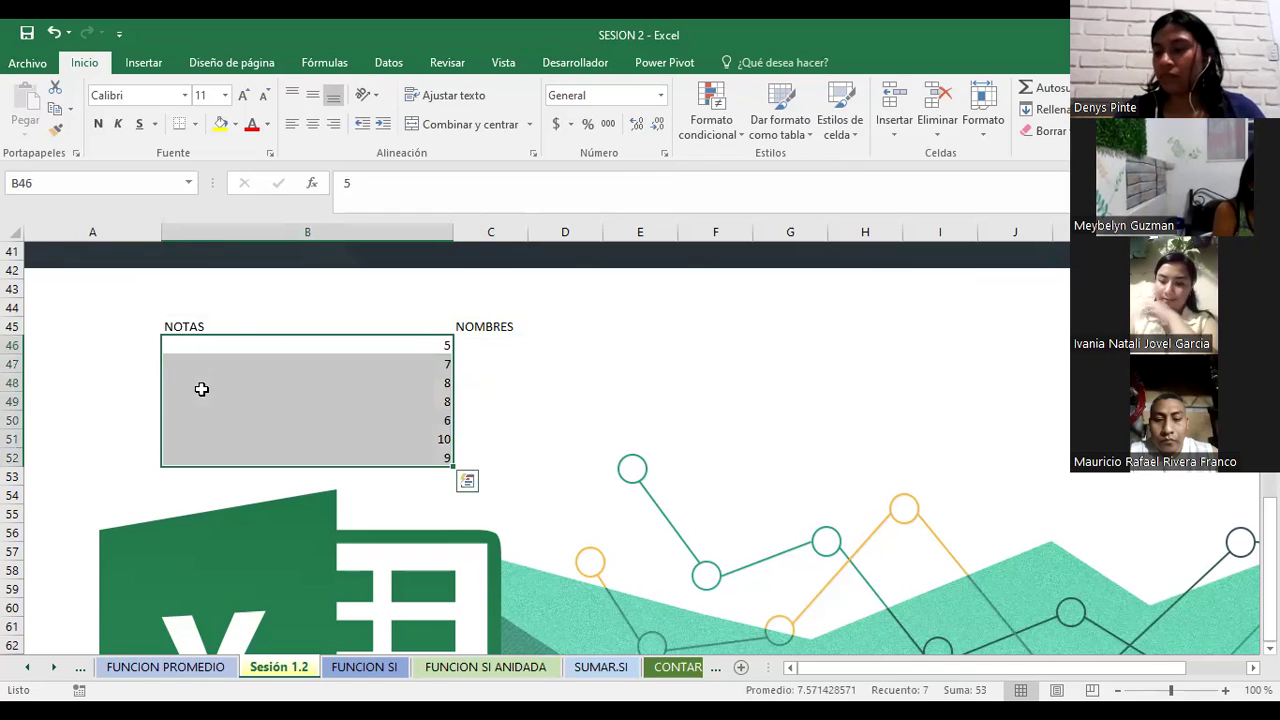
# Left-align the grades and enter the first four student names in C46:C49.
pyautogui.click(292, 126)
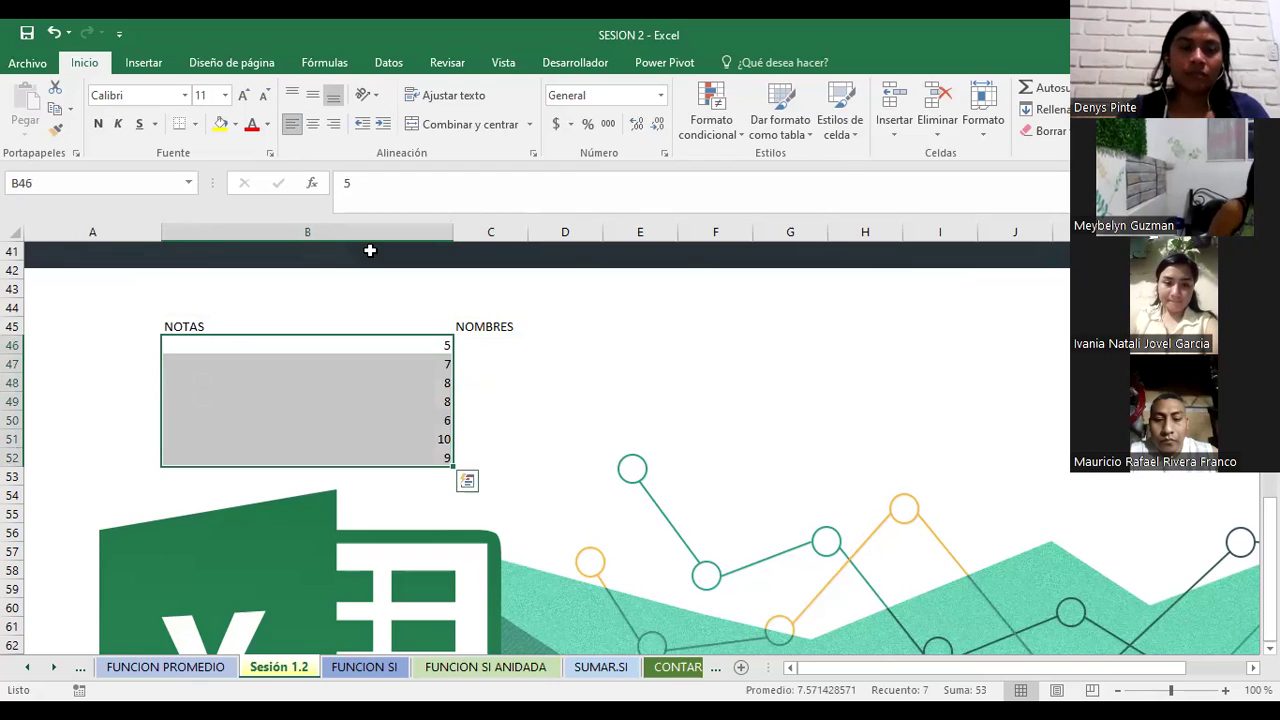
pyautogui.click(477, 352)
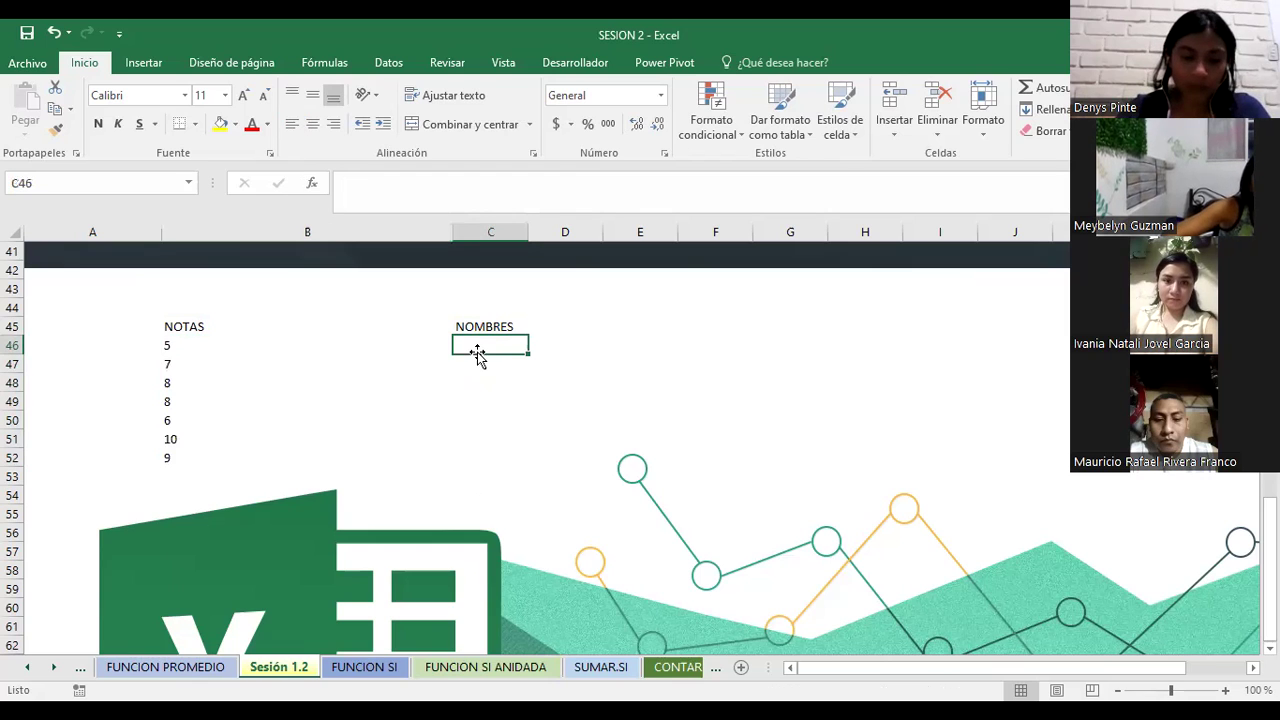
pyautogui.write('LUIS')
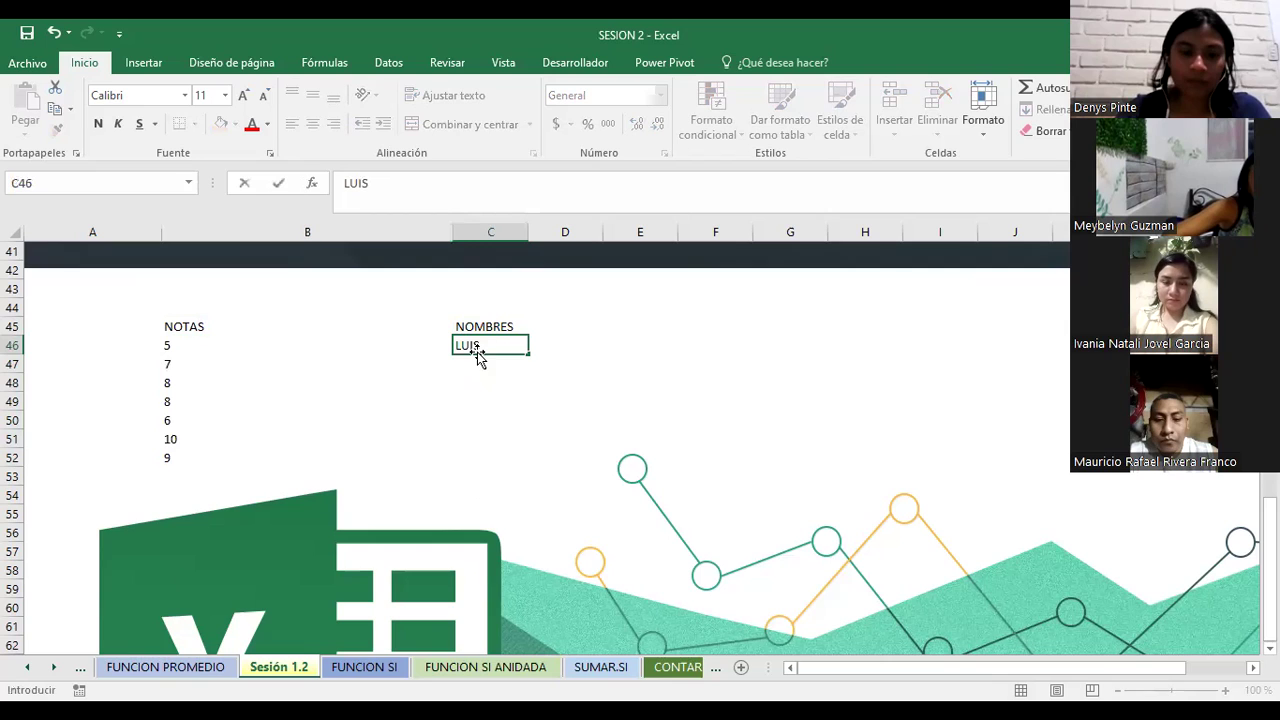
pyautogui.press('Return')
pyautogui.write('IVAN')
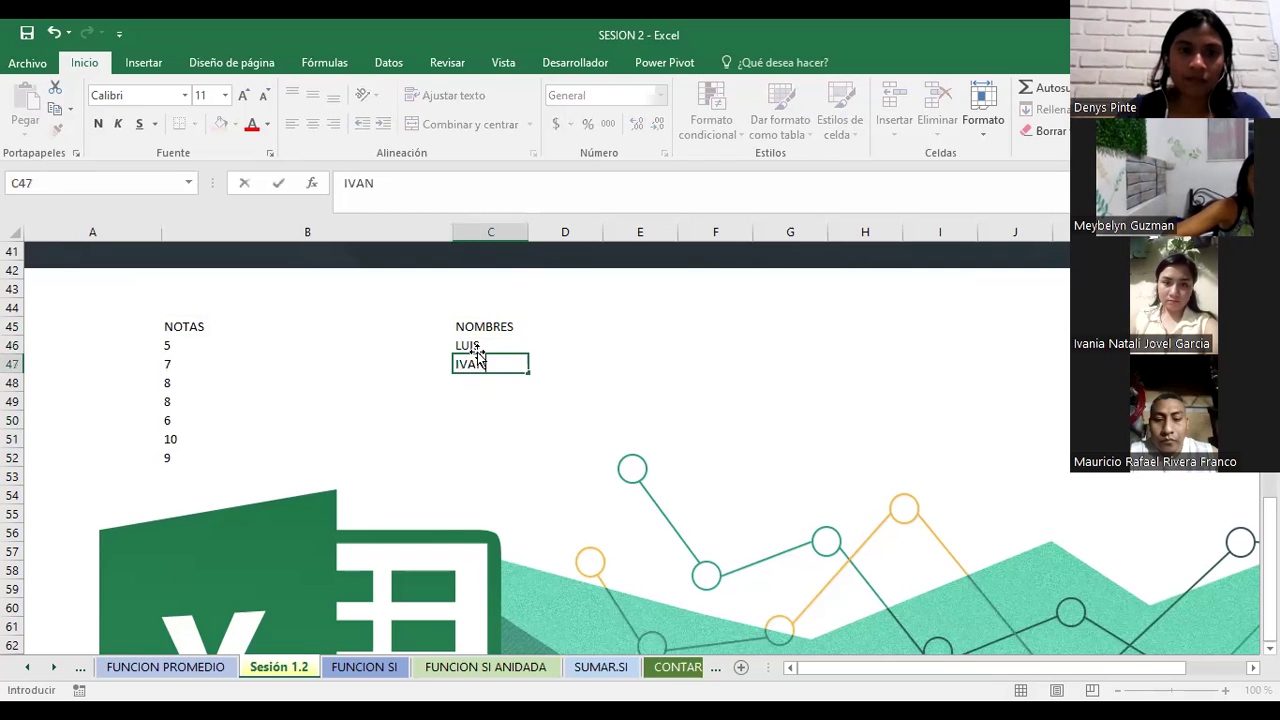
pyautogui.write('IA')
pyautogui.press('Return')
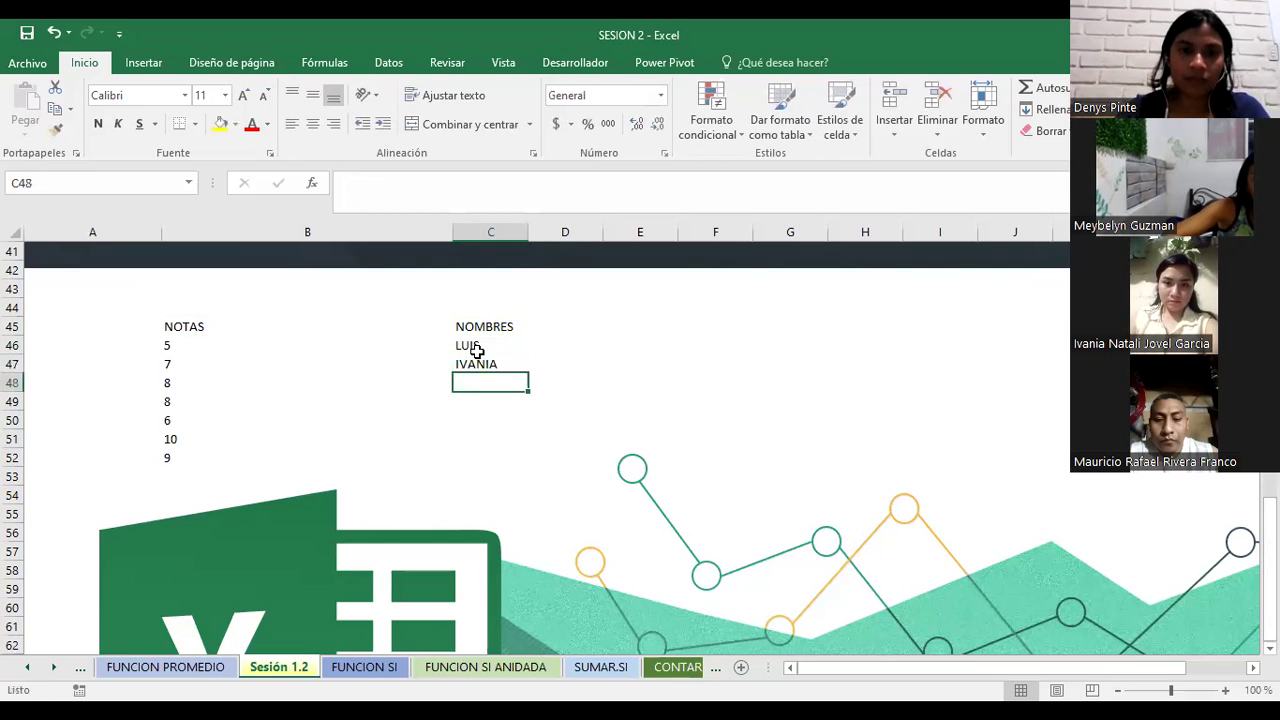
pyautogui.write('MAU')
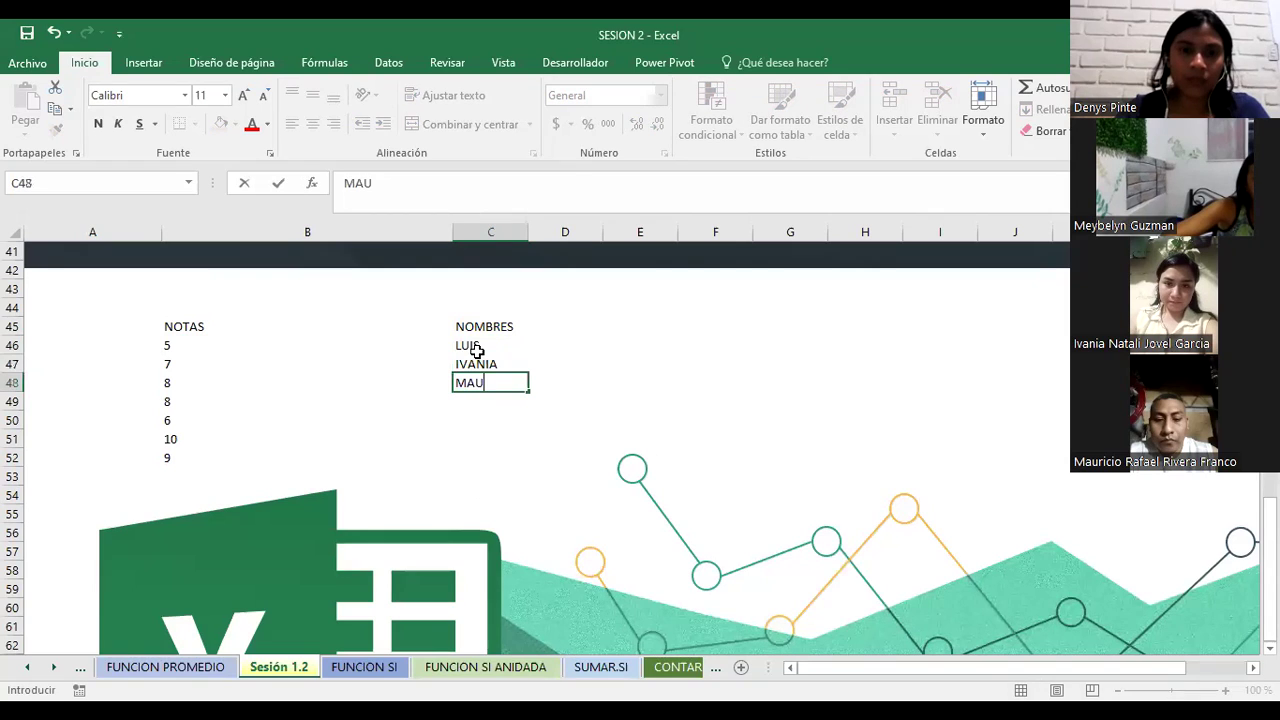
pyautogui.write('RICIO')
pyautogui.press('Return')
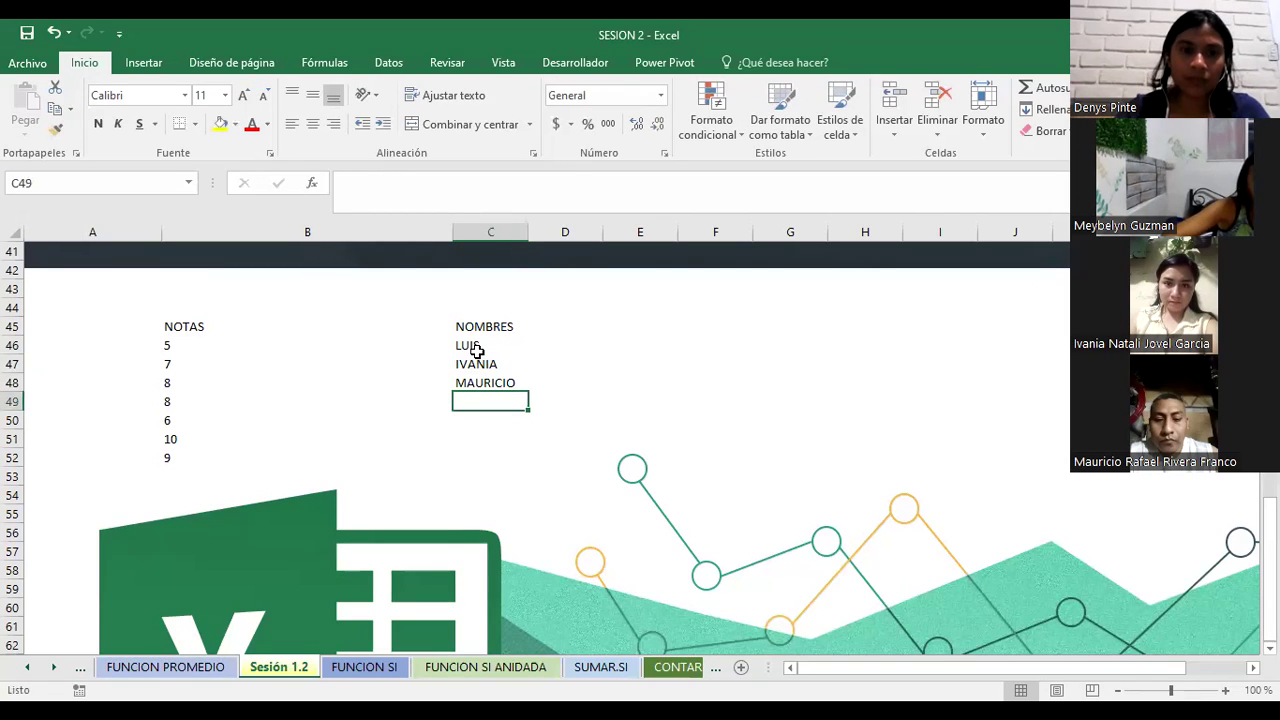
pyautogui.write('DENYS')
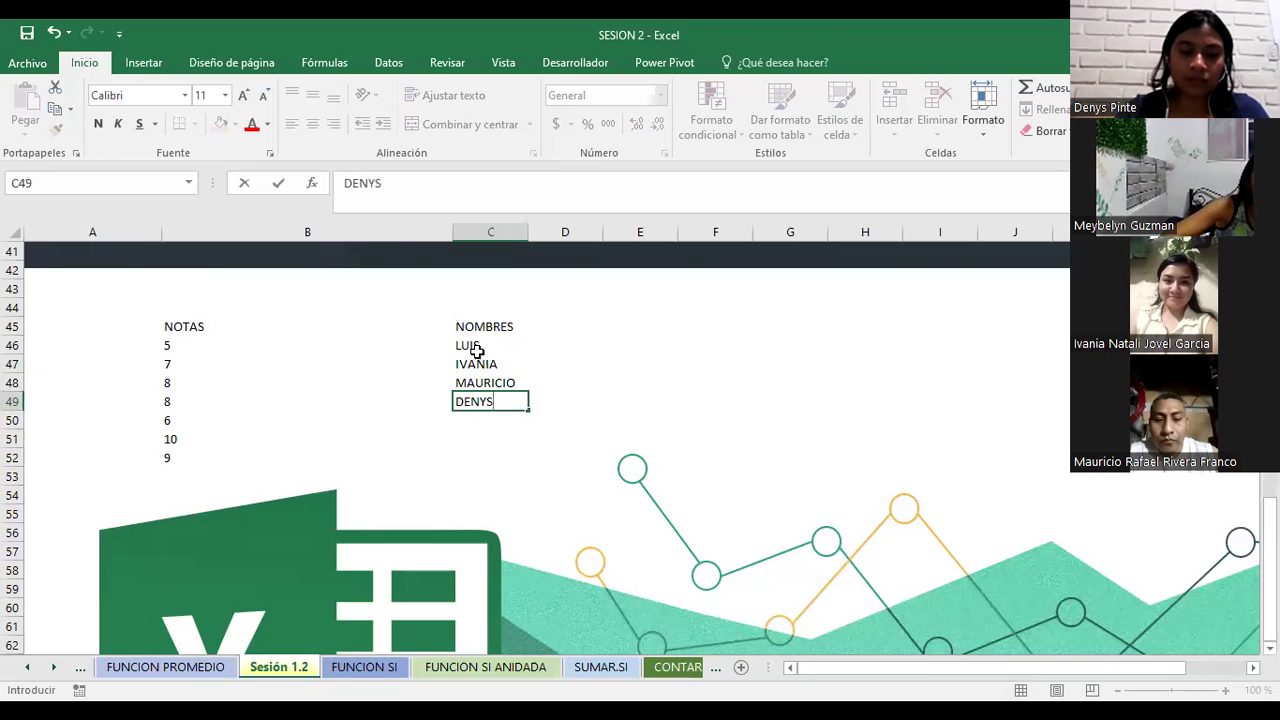
pyautogui.press('Return')
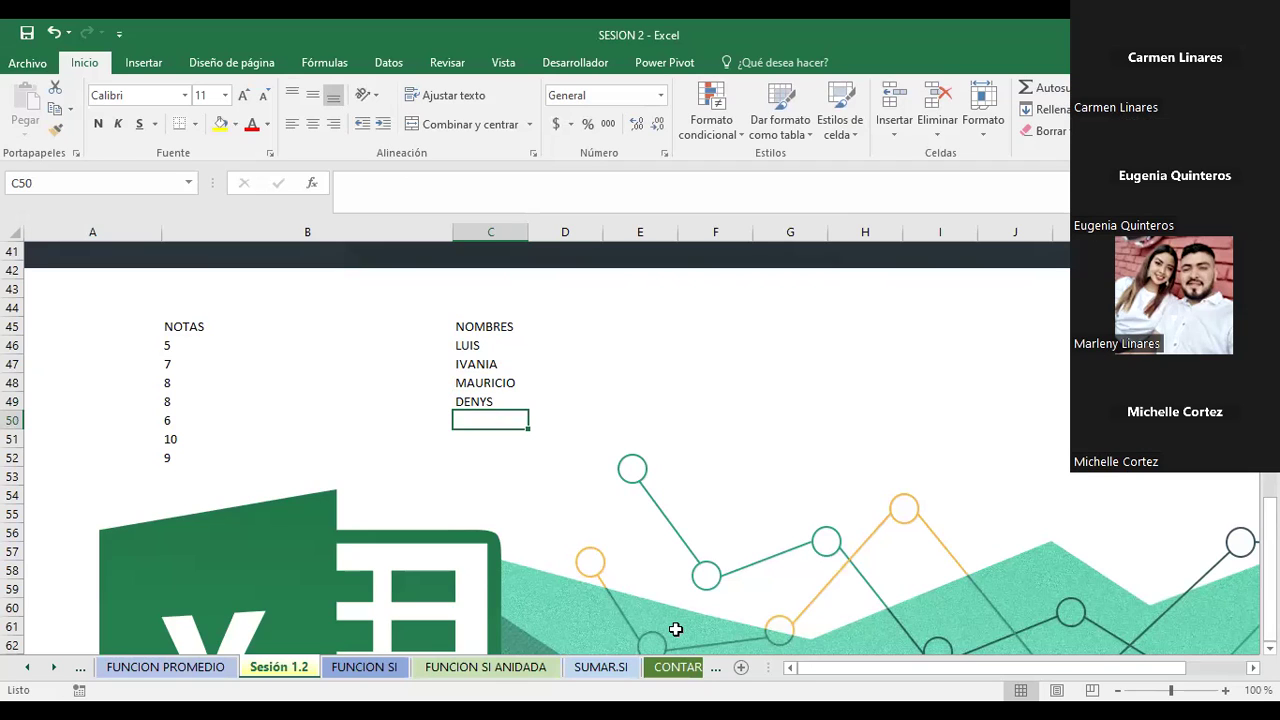
# Enter the remaining three student names in C50:C52.
pyautogui.write('MICHELL')
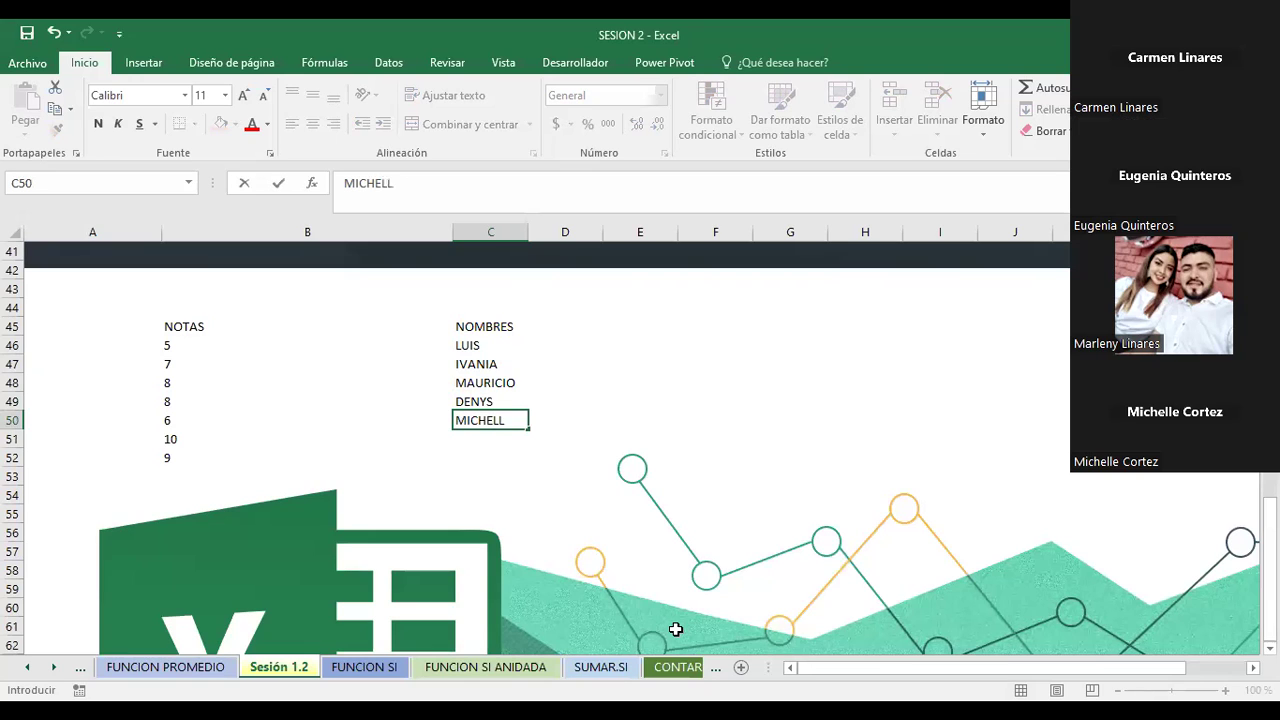
pyautogui.press('Return')
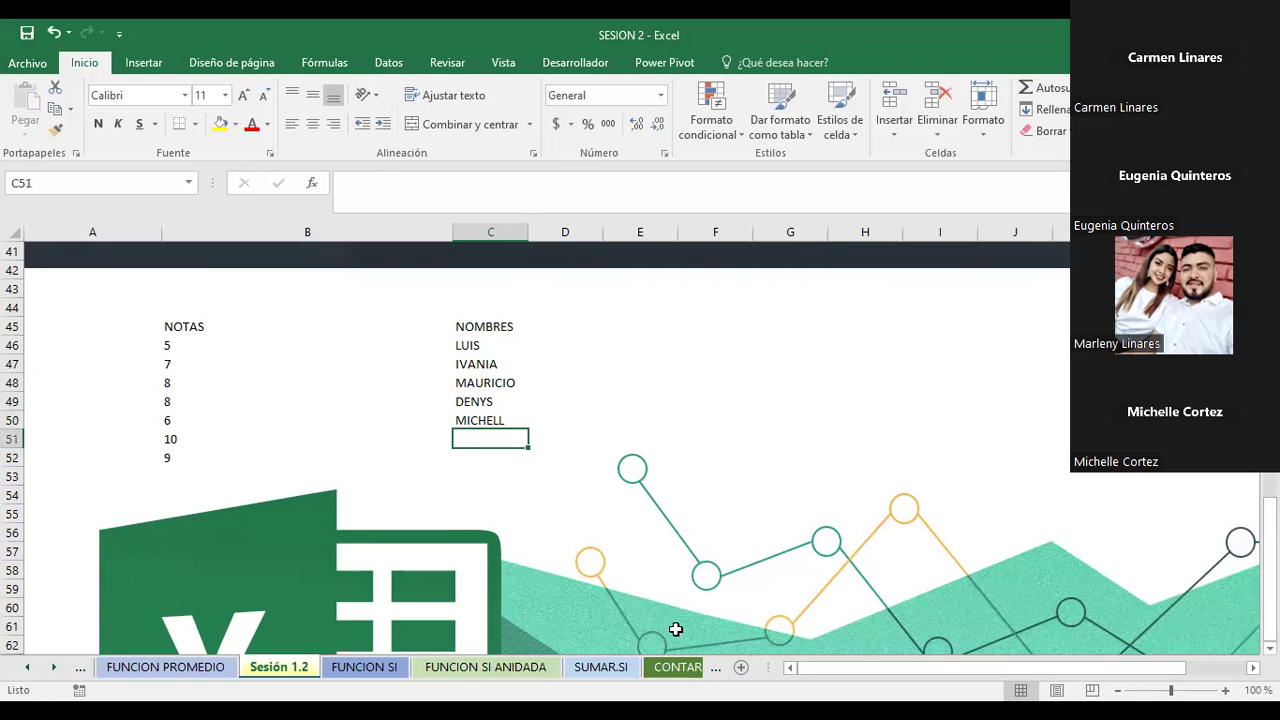
pyautogui.write('MARLENY')
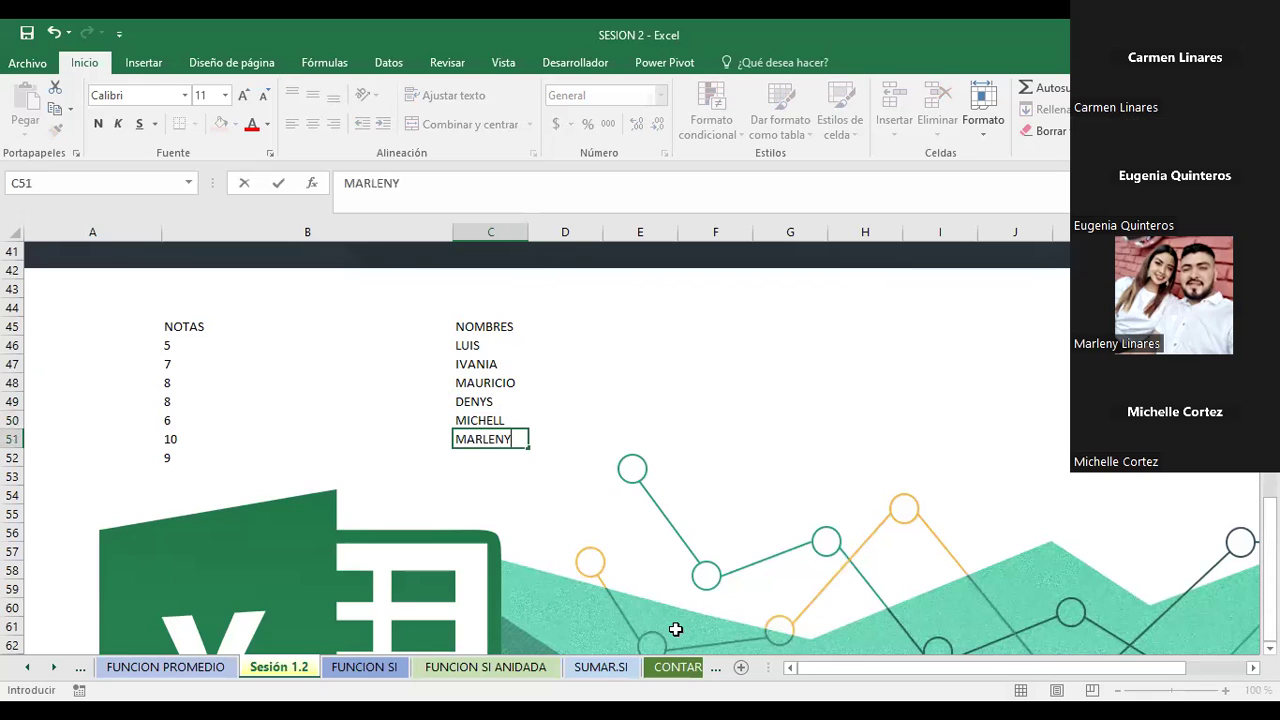
pyautogui.press('Return')
pyautogui.scroll(-7, 676, 629)
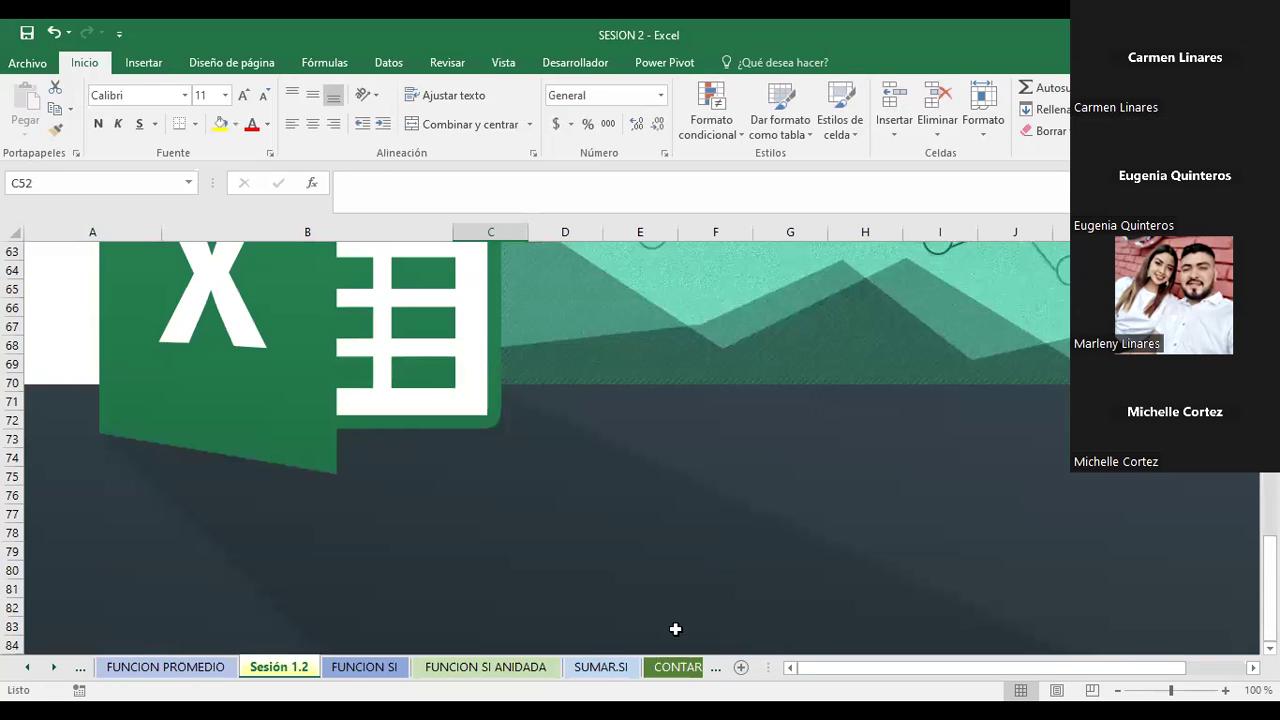
pyautogui.scroll(20, 675, 629)
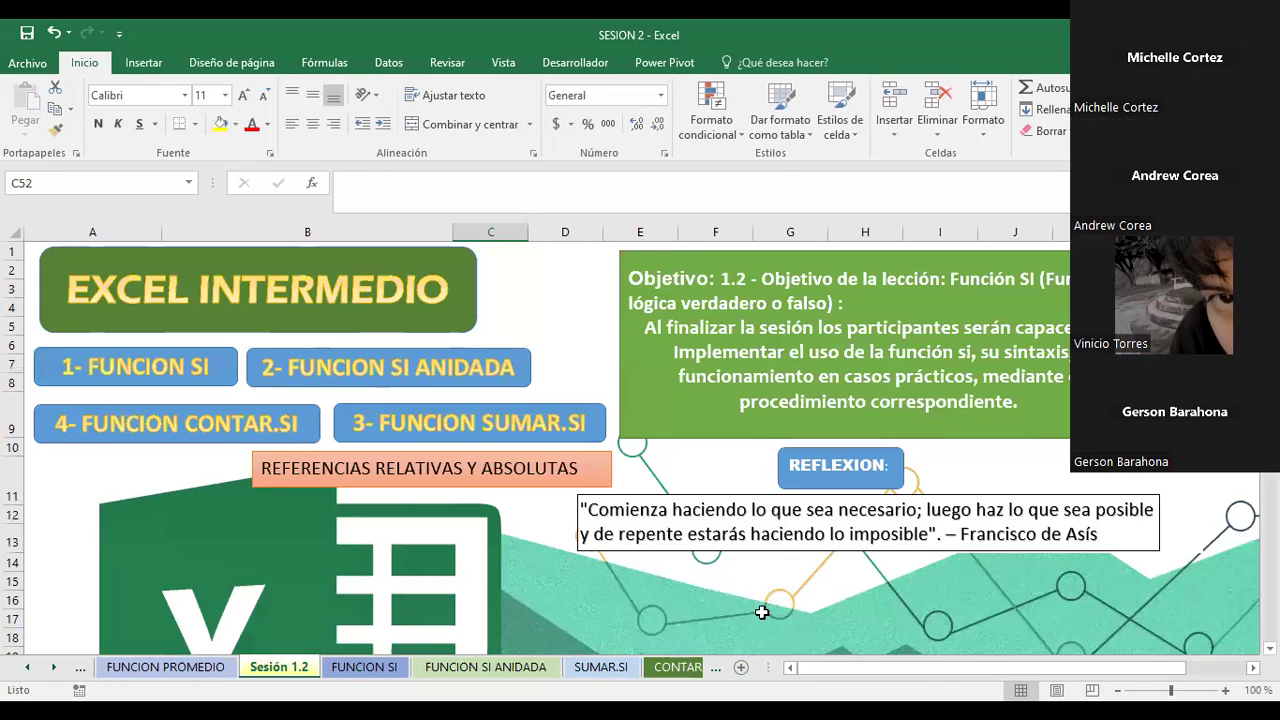
pyautogui.scroll(-13, 807, 596)
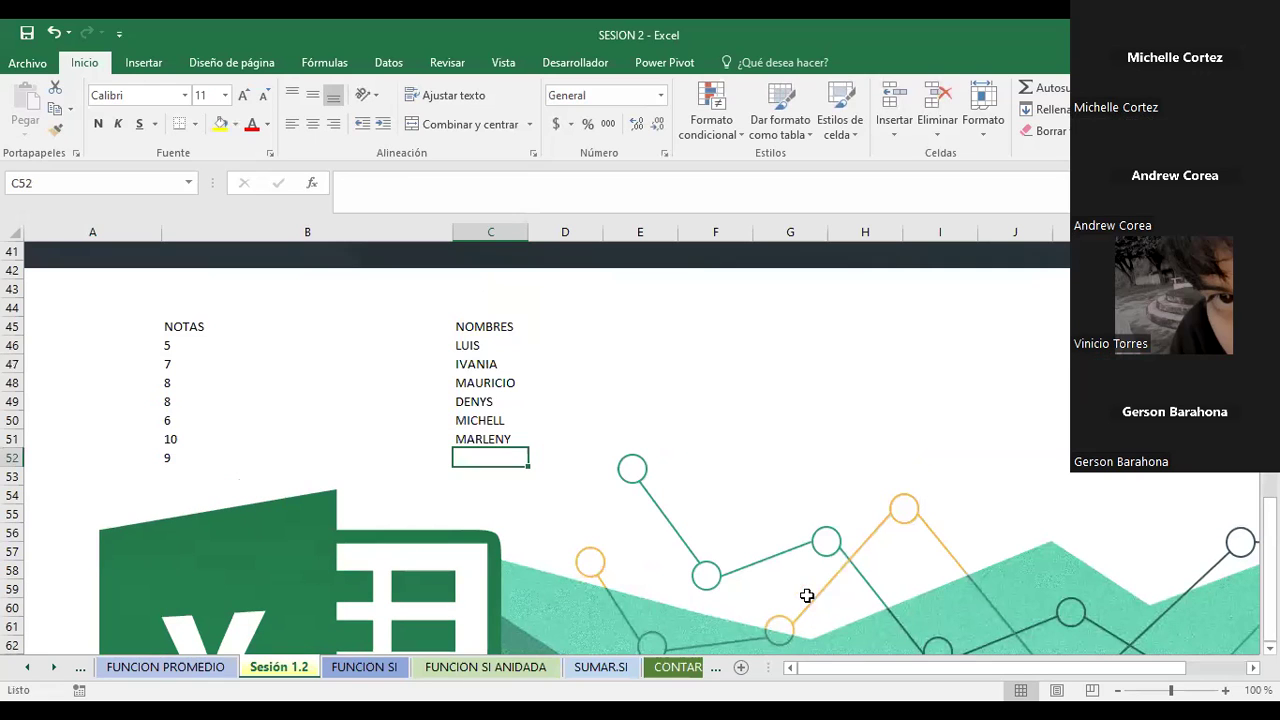
pyautogui.write('GERO')
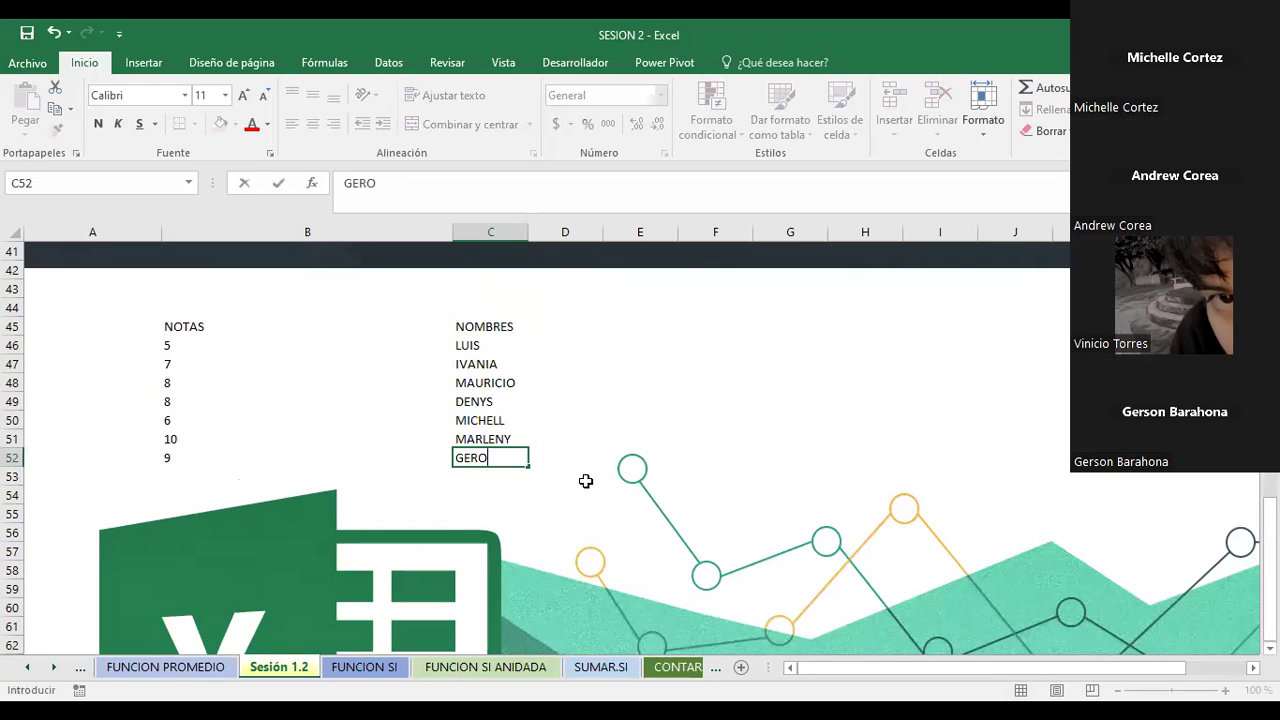
pyautogui.press('BackSpace')
pyautogui.write('SO')
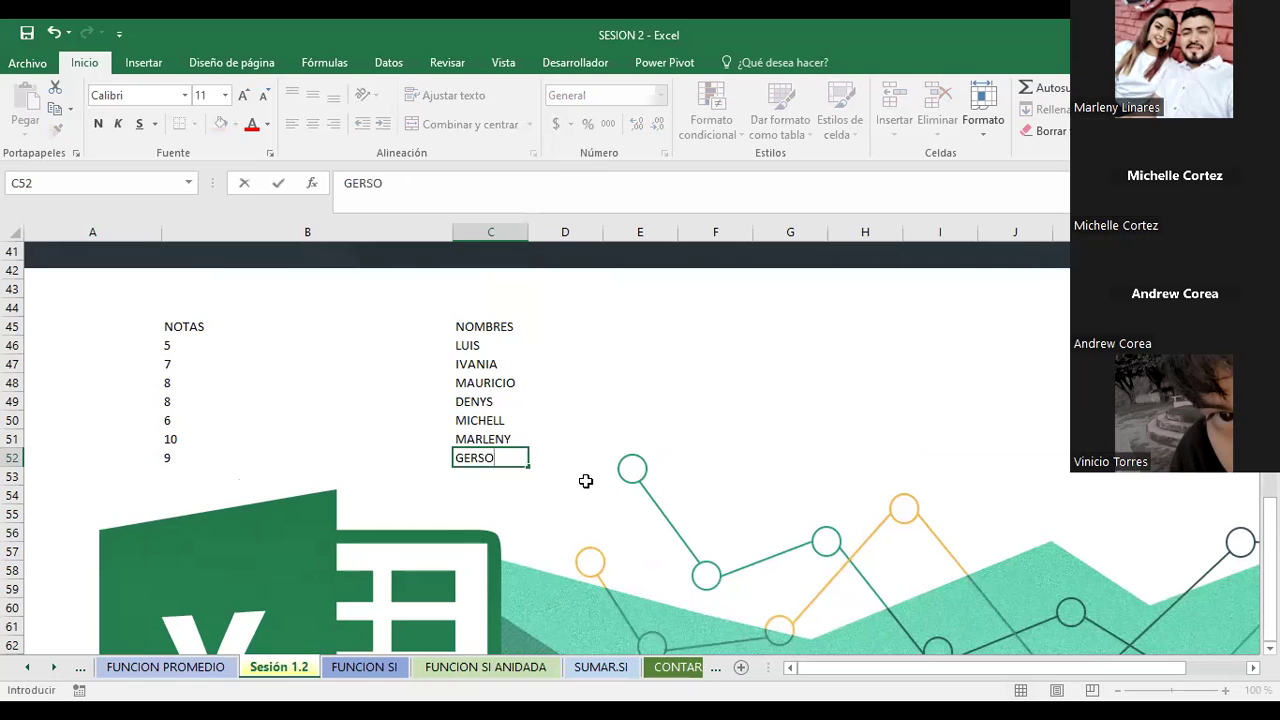
pyautogui.write('N')
pyautogui.press('Return')
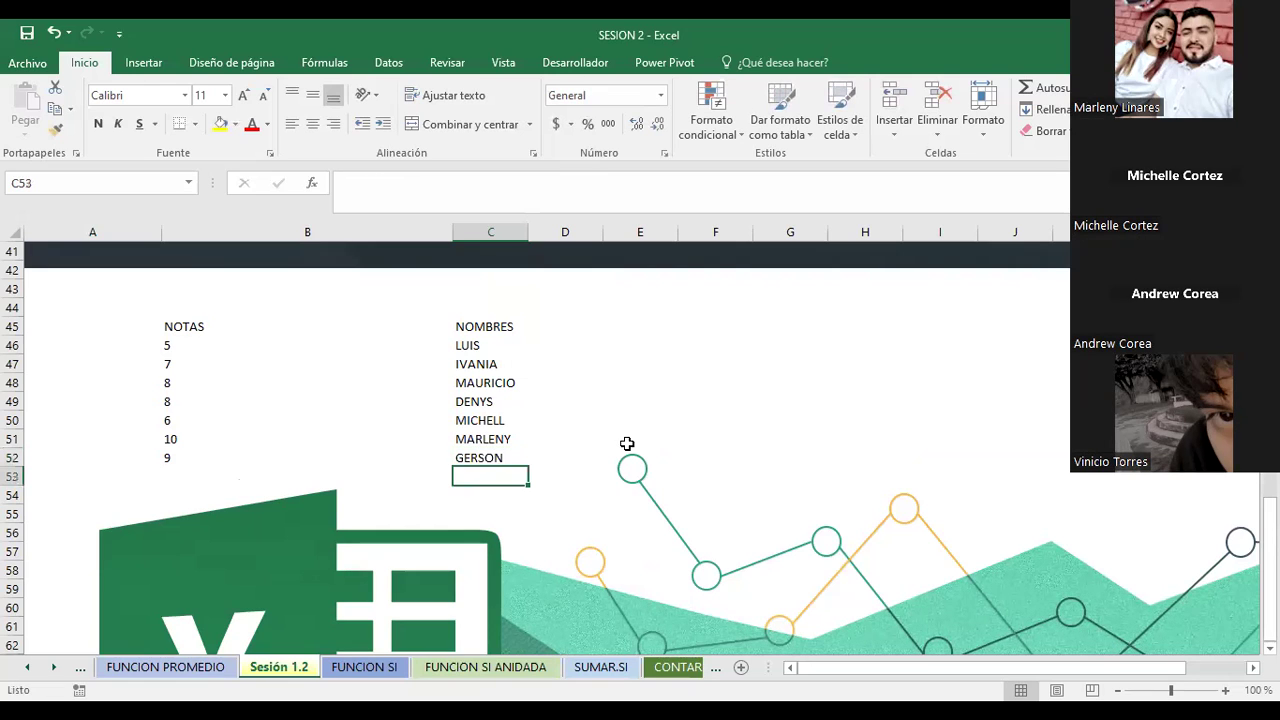
# Put borders on every cell of the NOTAS and NOMBRES table B46:C52.
pyautogui.click(183, 487)
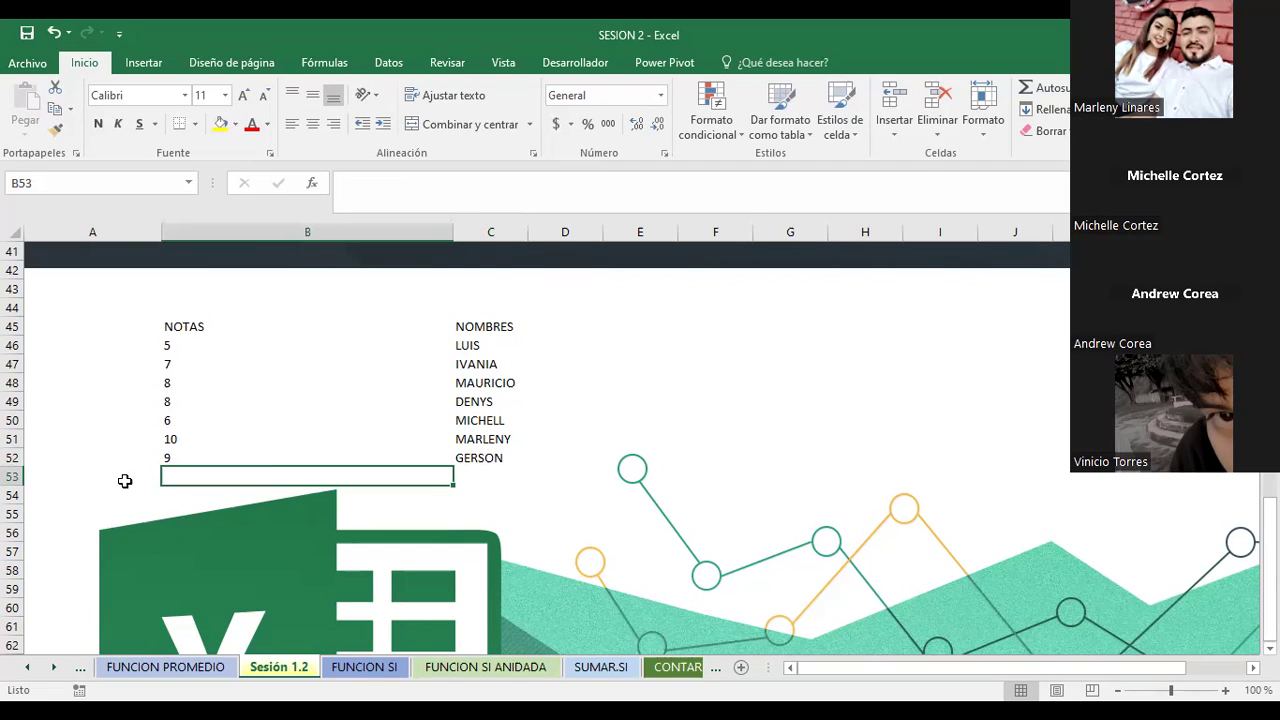
pyautogui.click(150, 478)
pyautogui.click(173, 476)
pyautogui.moveTo(177, 345); pyautogui.dragTo(500, 457)
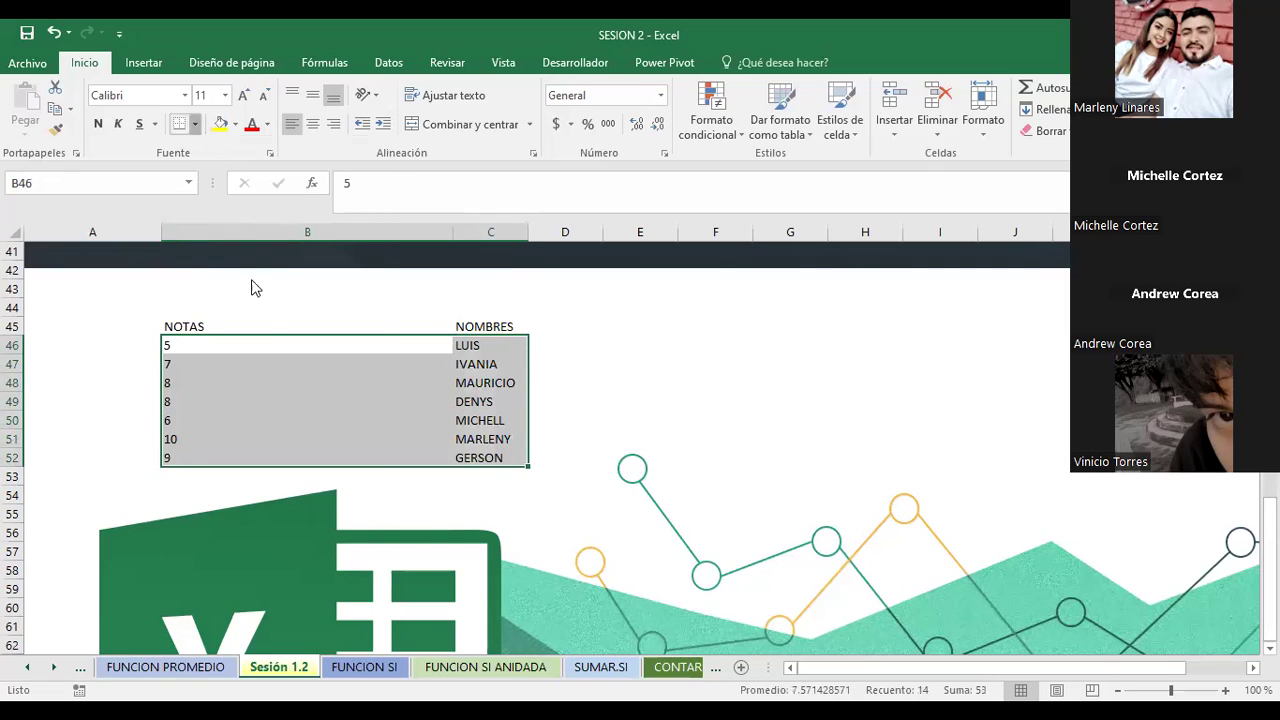
pyautogui.click(195, 124)
pyautogui.click(213, 285)
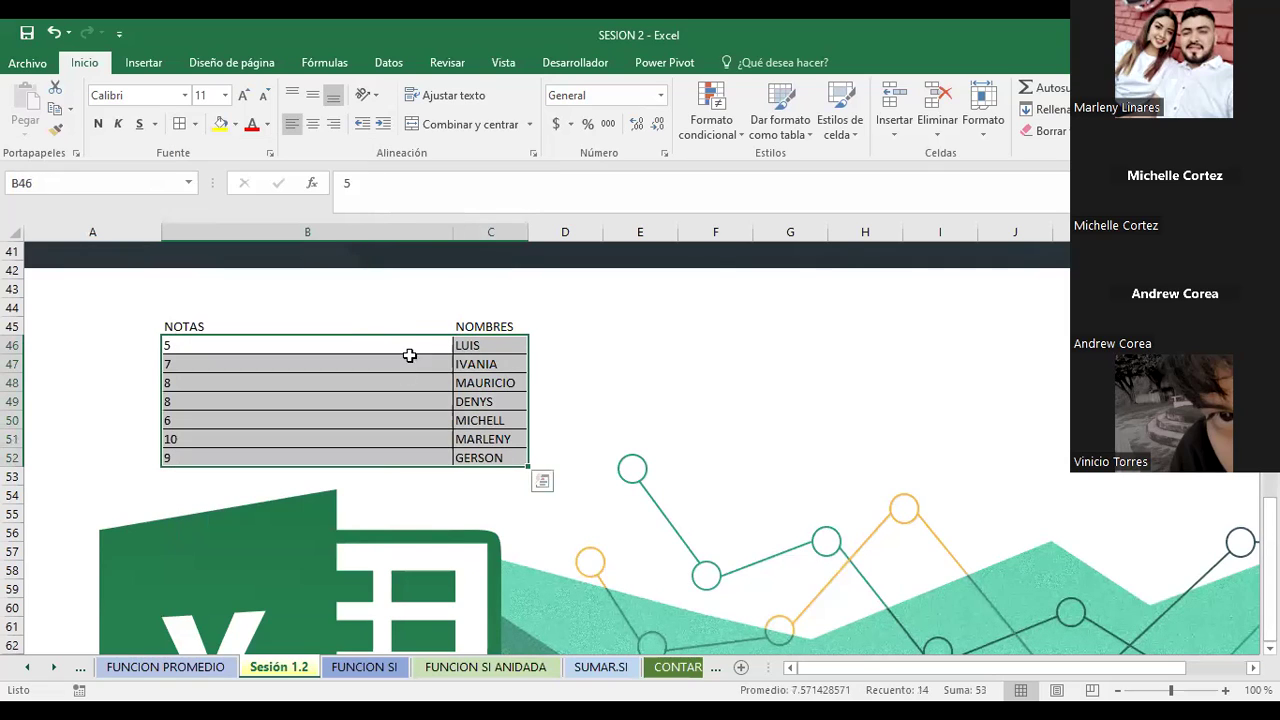
# Set the table text to Arial 12 and widen column C to fit the names.
pyautogui.click(185, 95)
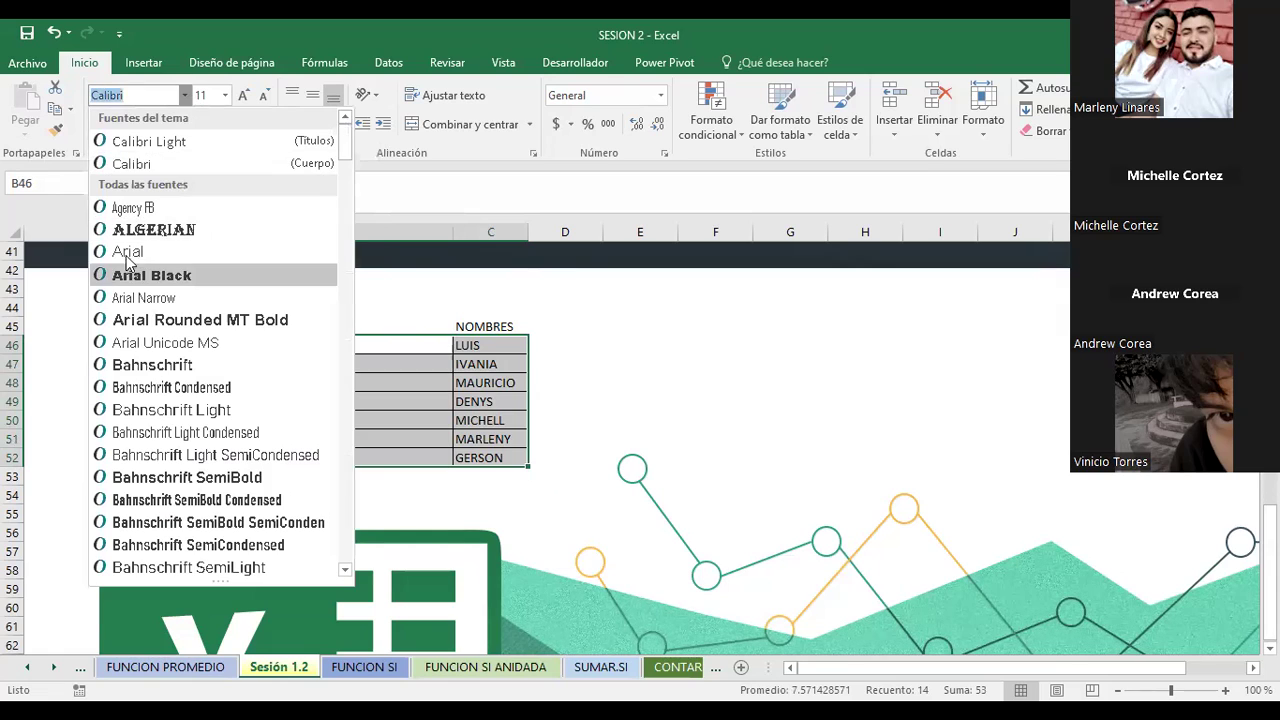
pyautogui.click(131, 246)
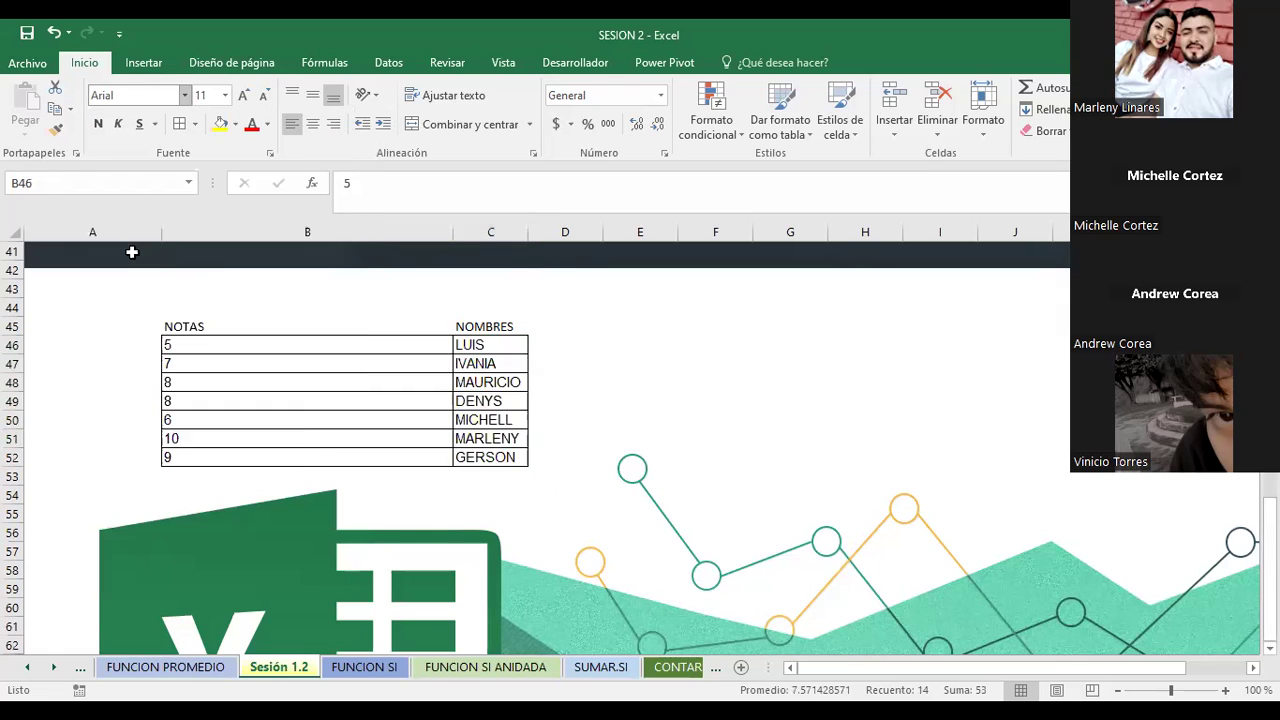
pyautogui.click(244, 96)
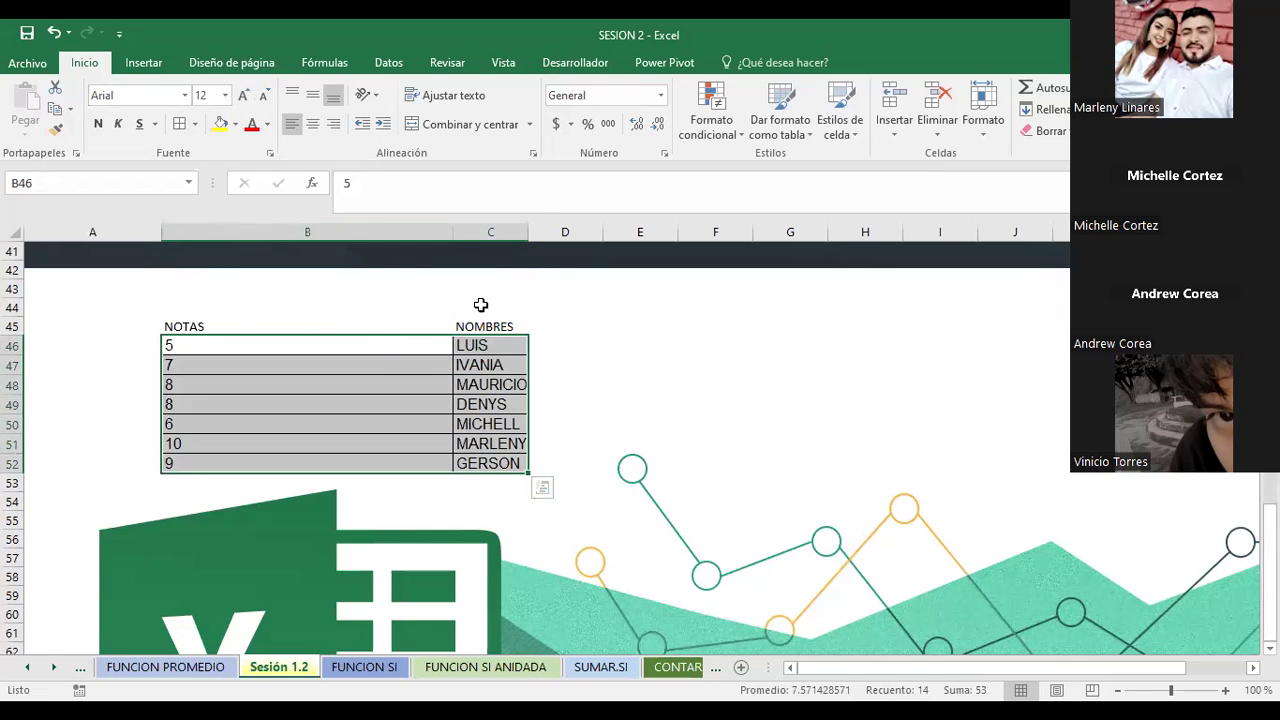
pyautogui.moveTo(527, 232); pyautogui.dragTo(551, 232)
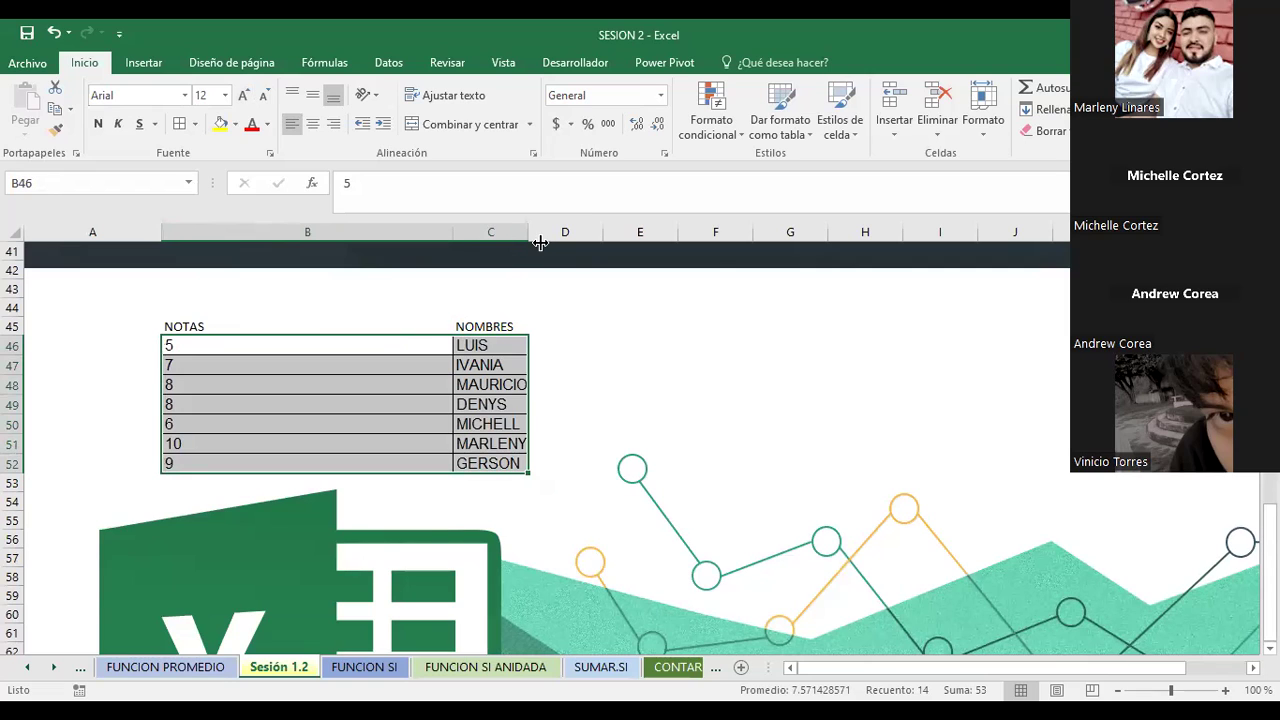
pyautogui.click(640, 384)
pyautogui.click(196, 494)
pyautogui.click(190, 484)
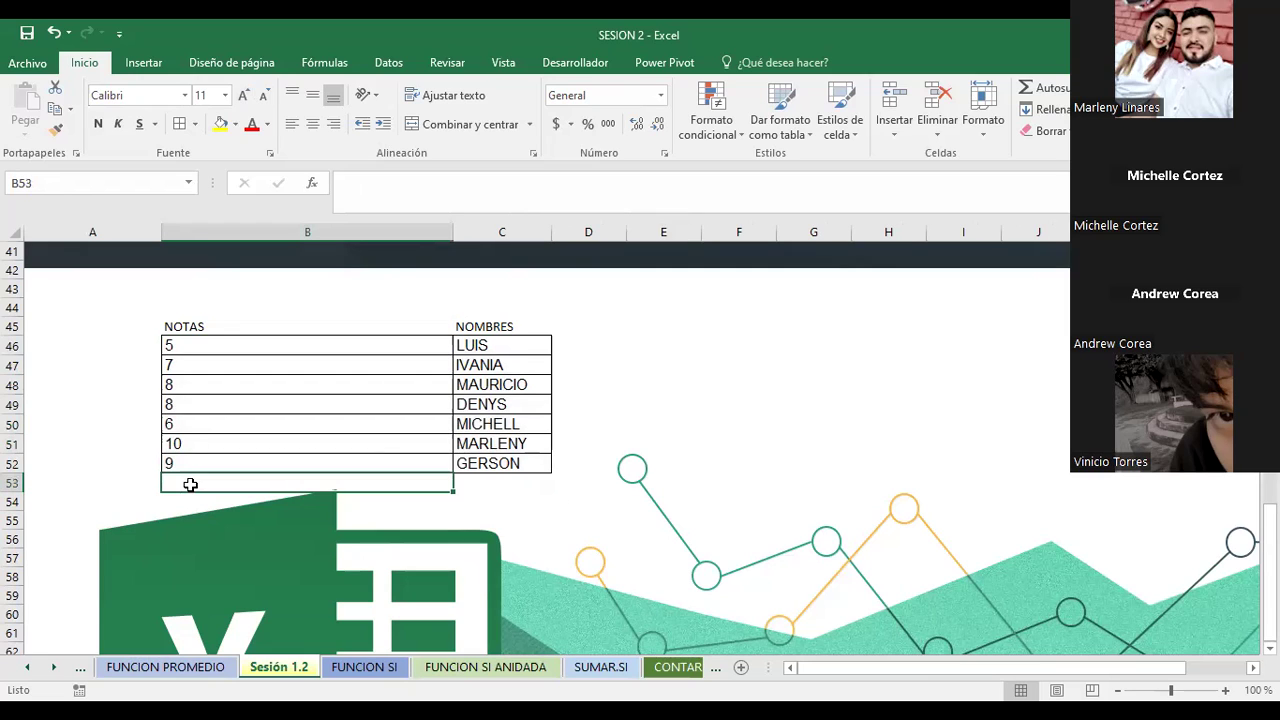
# Enter =PROMEDIO(B46:B52) in B53 to average the grades.
pyautogui.write('=')
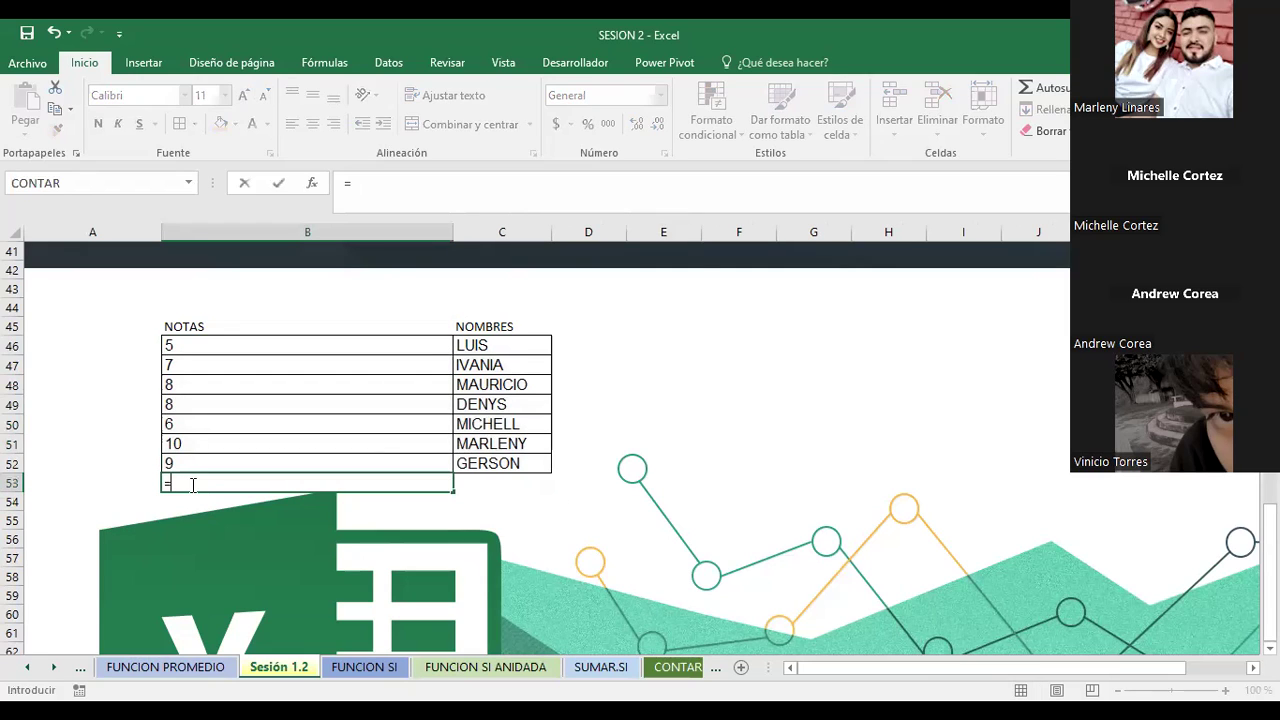
pyautogui.write('PROMEDIO')
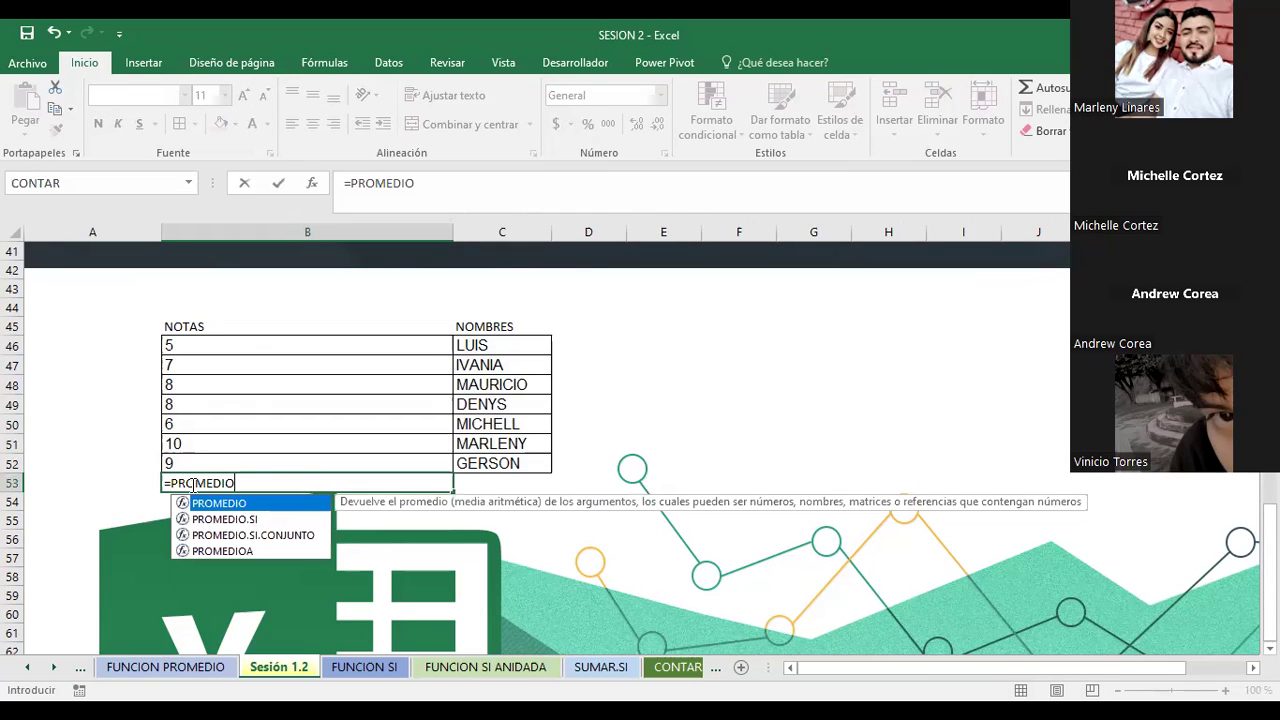
pyautogui.doubleClick(240, 505)
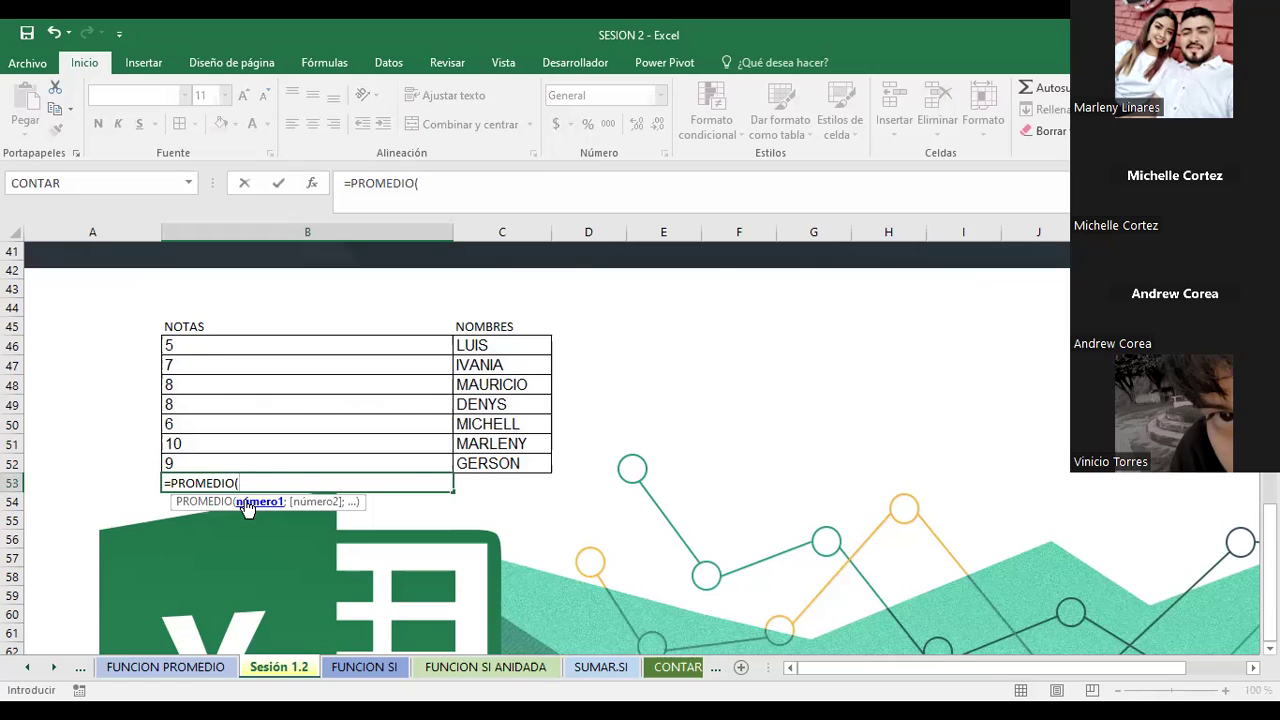
pyautogui.click(210, 346)
pyautogui.moveTo(212, 367); pyautogui.dragTo(205, 459)
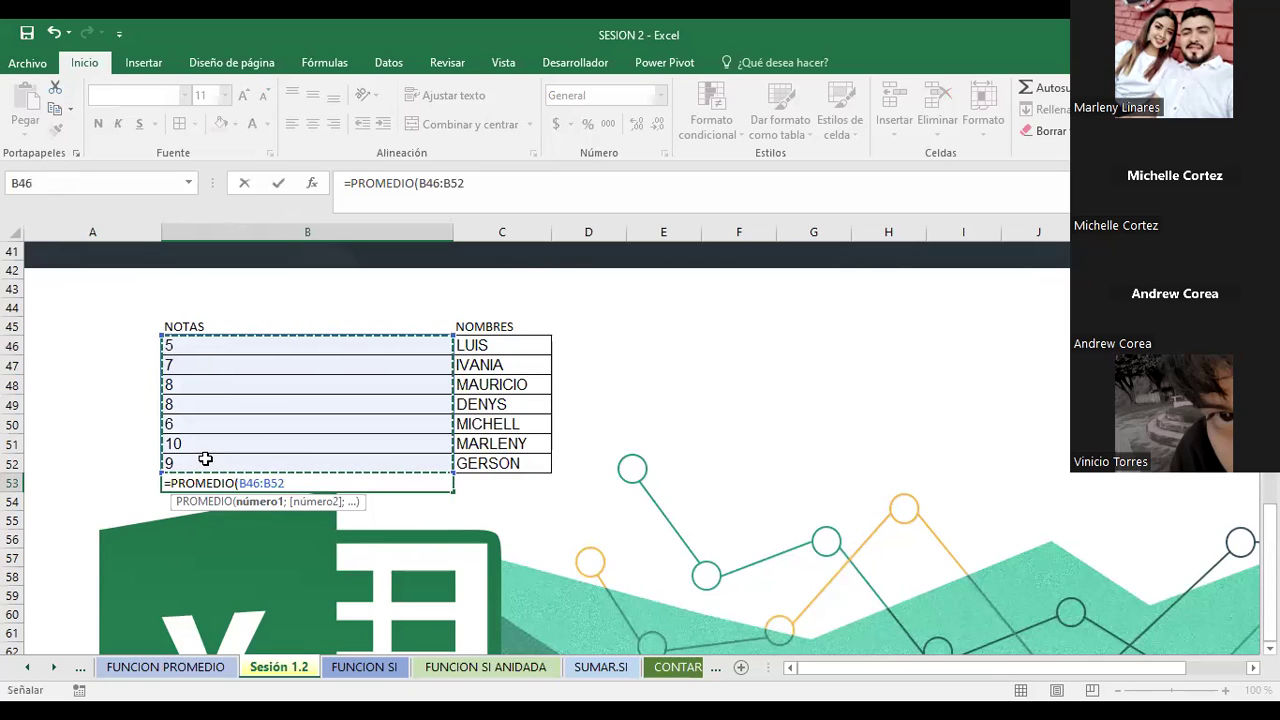
pyautogui.write(')')
pyautogui.press('Return')
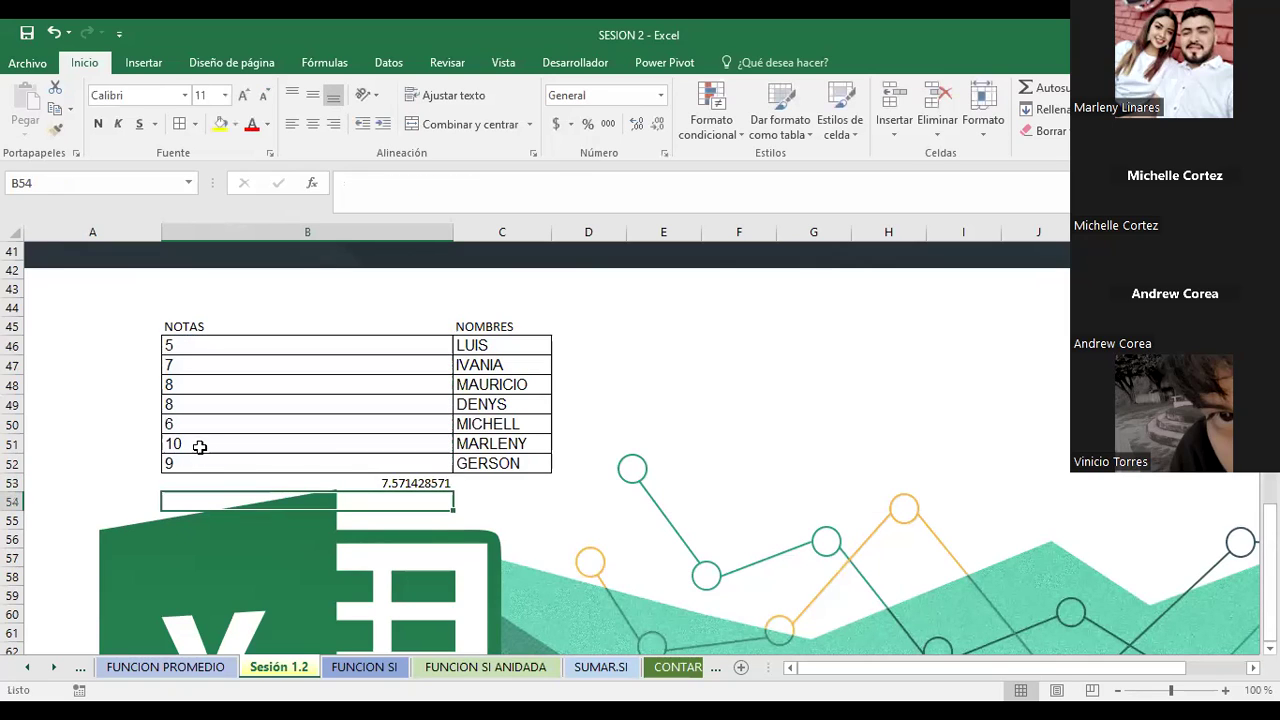
# Format the average to show 7.57 with two decimals in bold red 12-point text.
pyautogui.click(295, 480)
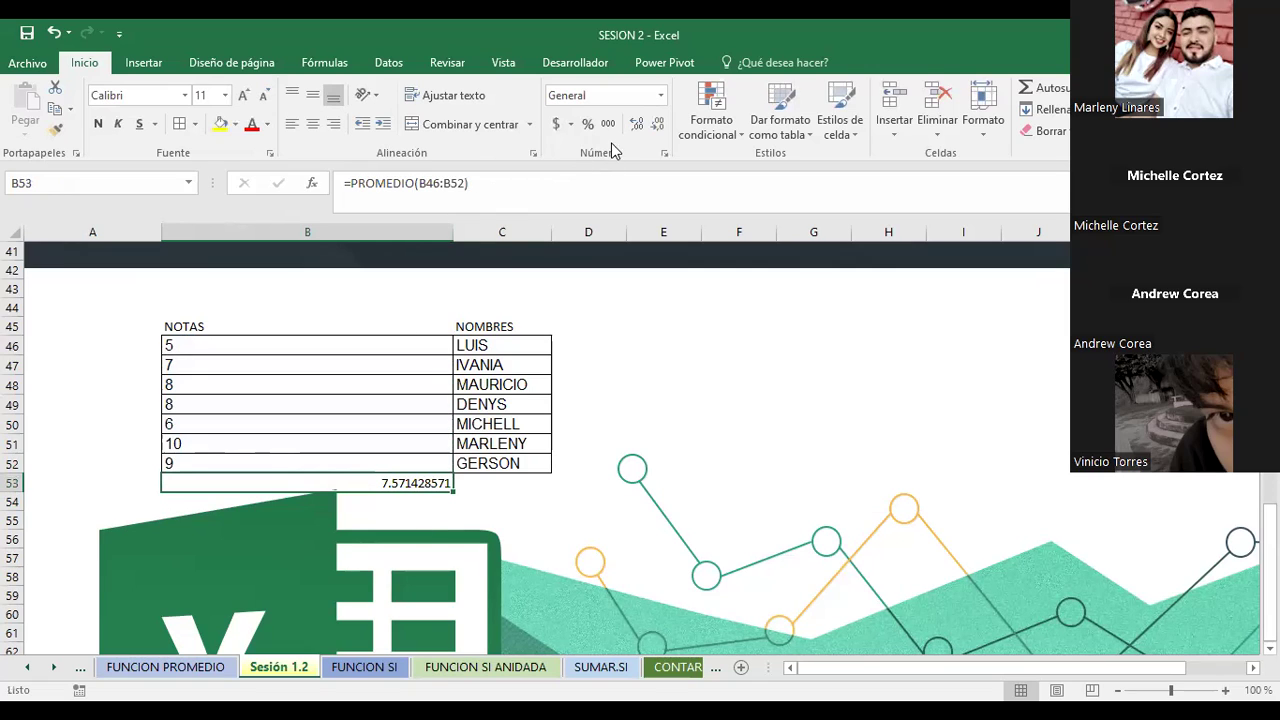
pyautogui.click(637, 124)
pyautogui.click(658, 124)
pyautogui.tripleClick(658, 124)
pyautogui.doubleClick(658, 124)
pyautogui.click(658, 124)
pyautogui.click(658, 124)
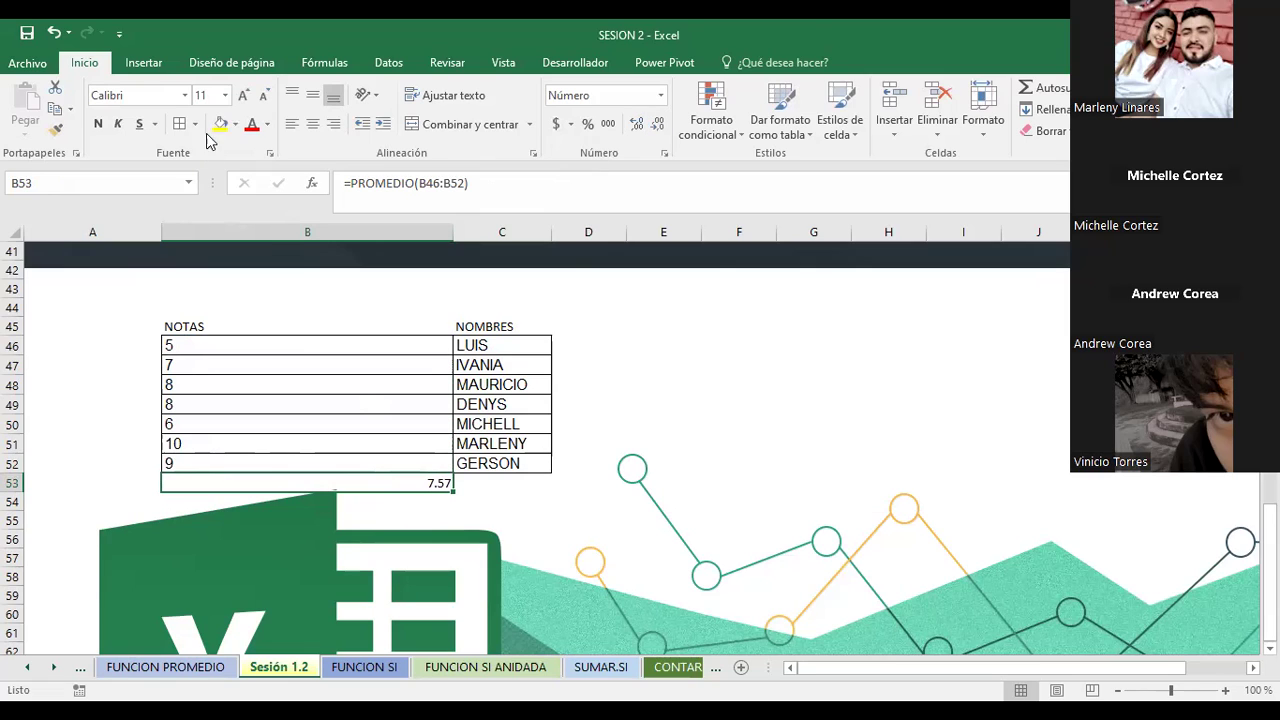
pyautogui.click(243, 95)
pyautogui.click(98, 124)
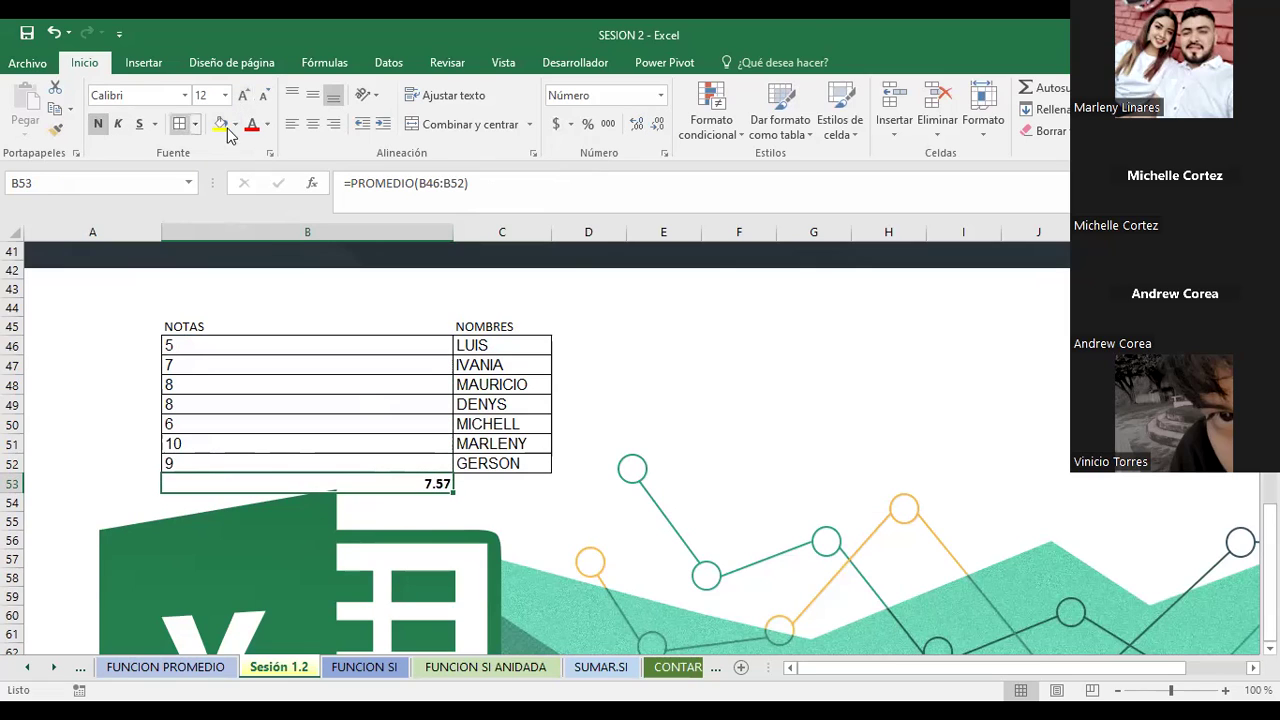
pyautogui.click(250, 125)
pyautogui.click(680, 380)
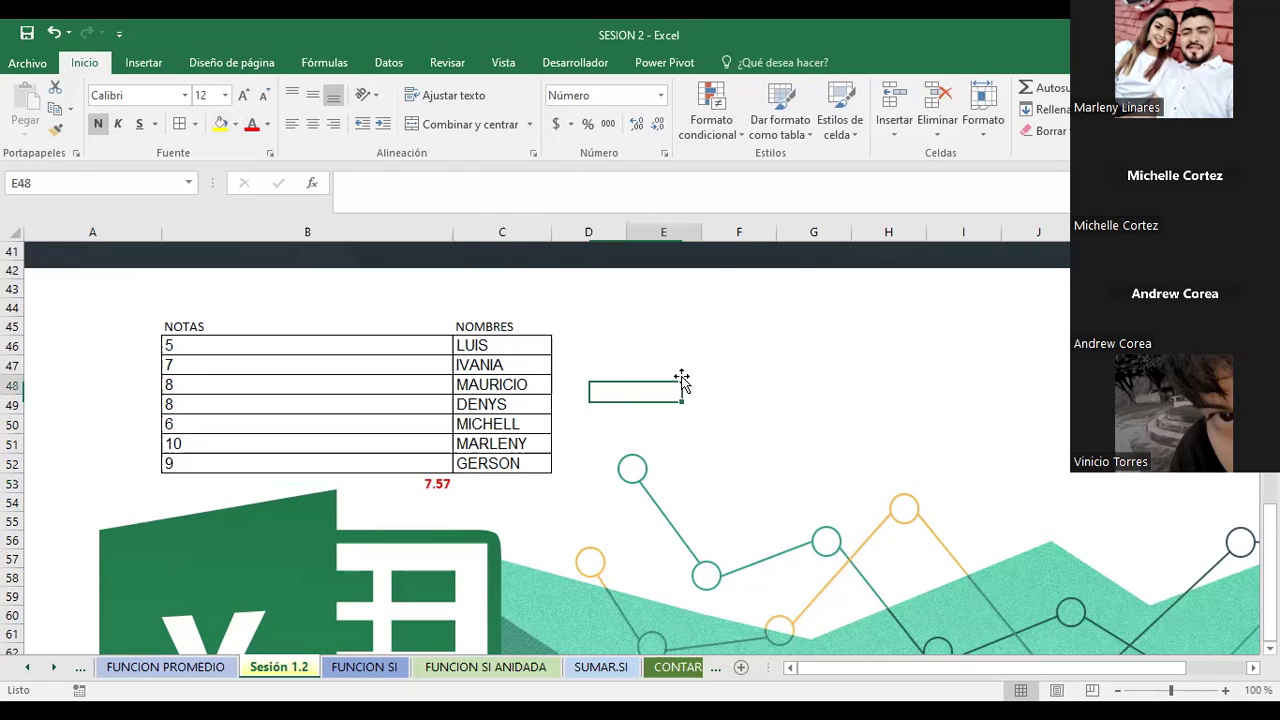
# Label A53 PROMEDIO and review the grades and the average formula in B53.
pyautogui.click(104, 484)
pyautogui.write('PROMEDIO')
pyautogui.press('Return')
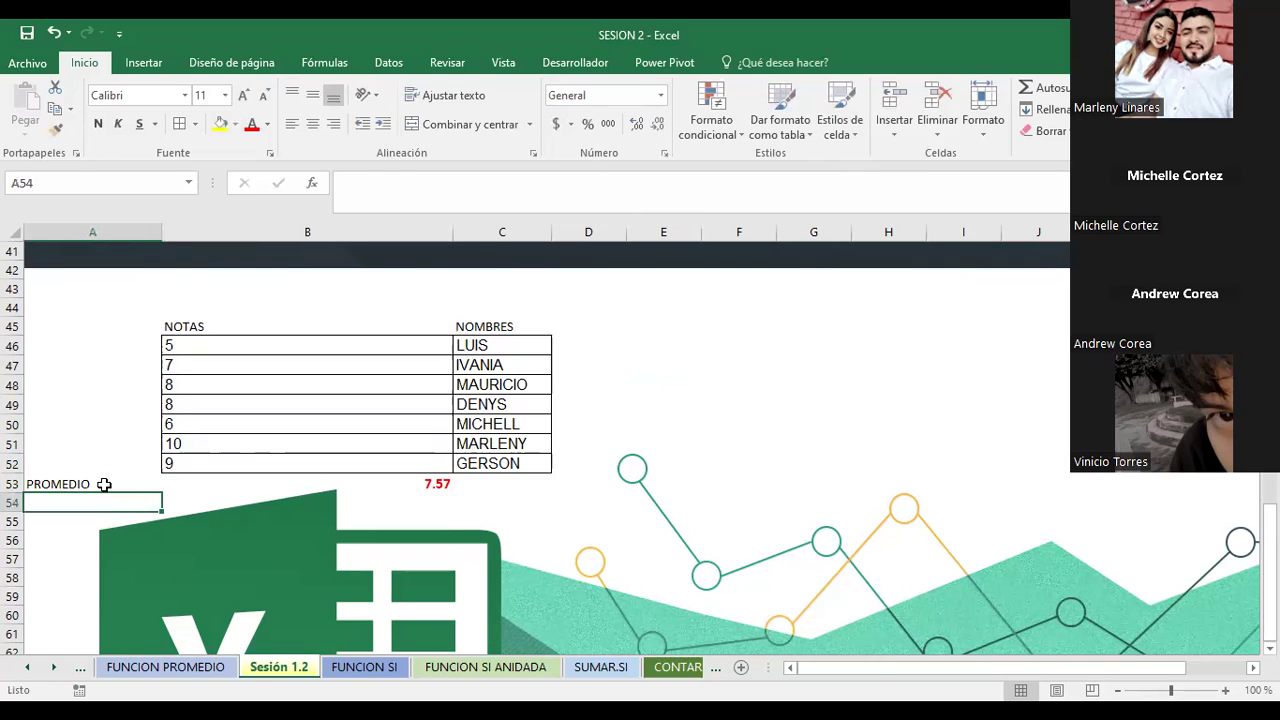
pyautogui.click(185, 347)
pyautogui.click(189, 366)
pyautogui.click(195, 386)
pyautogui.click(194, 412)
pyautogui.click(193, 425)
pyautogui.click(199, 443)
pyautogui.click(196, 458)
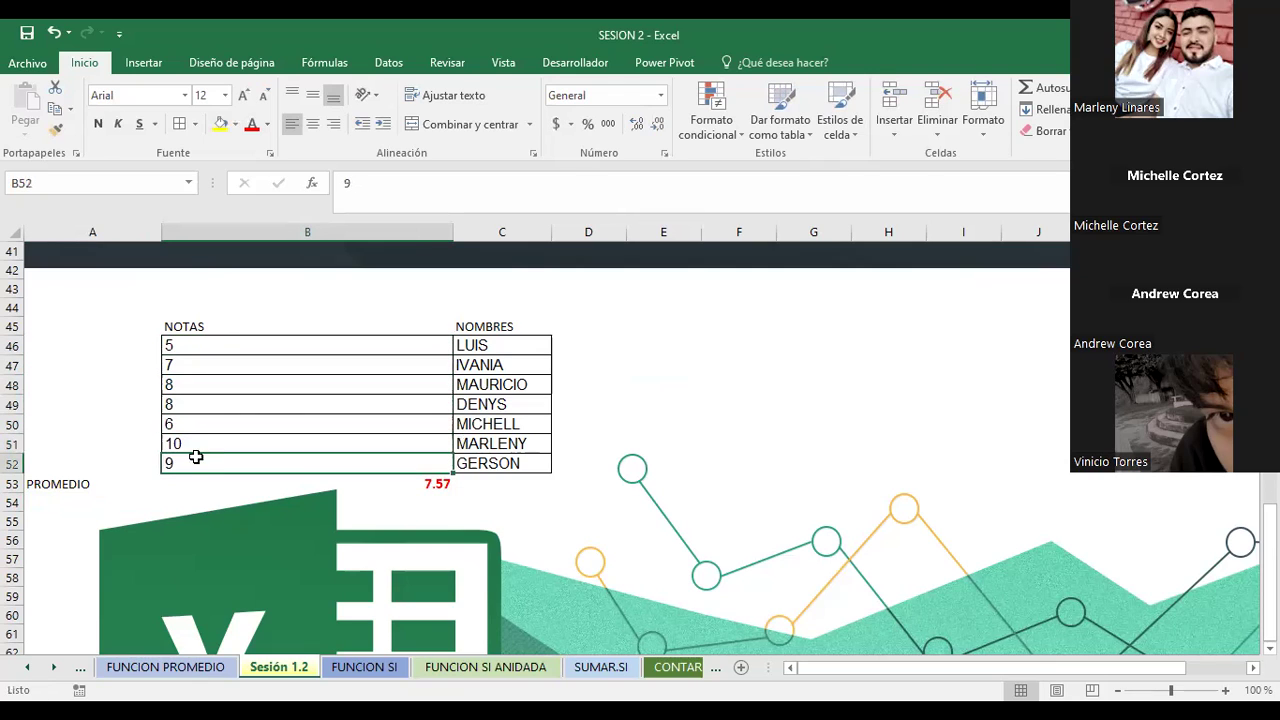
pyautogui.click(198, 486)
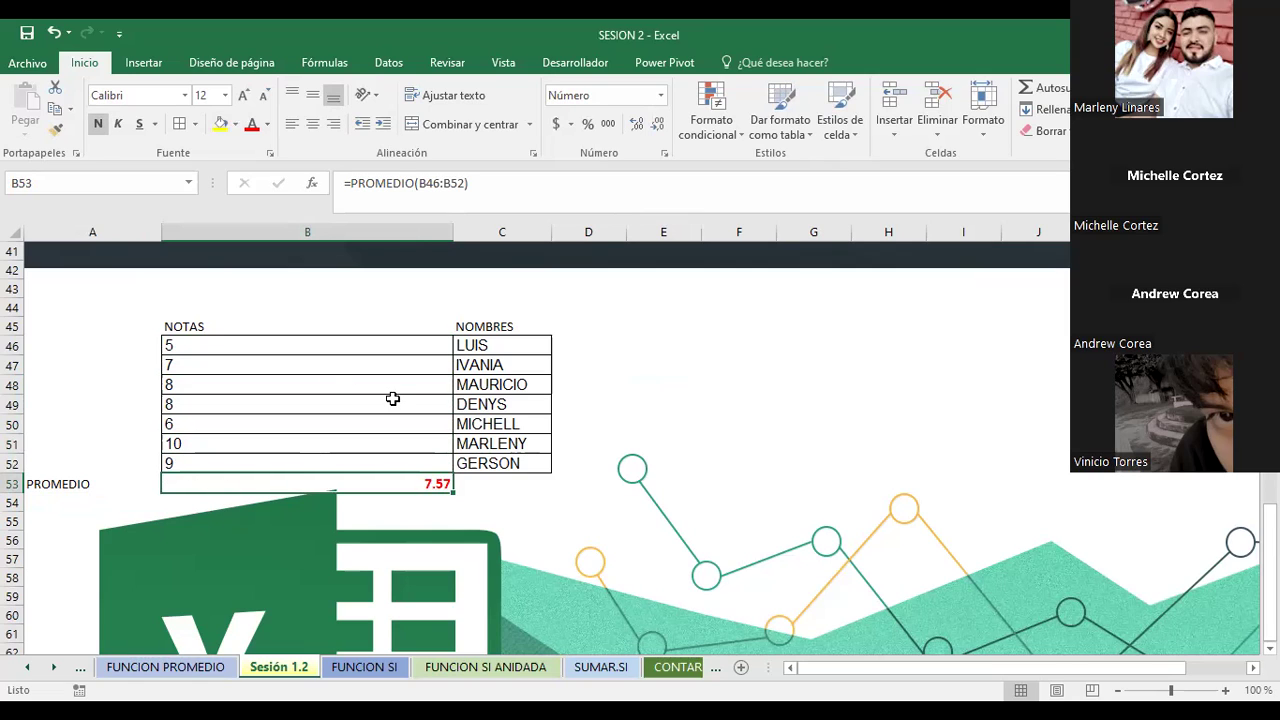
# Try the decimal buttons on the B53 average, leaving it at 7.57 with two decimals.
pyautogui.click(395, 512)
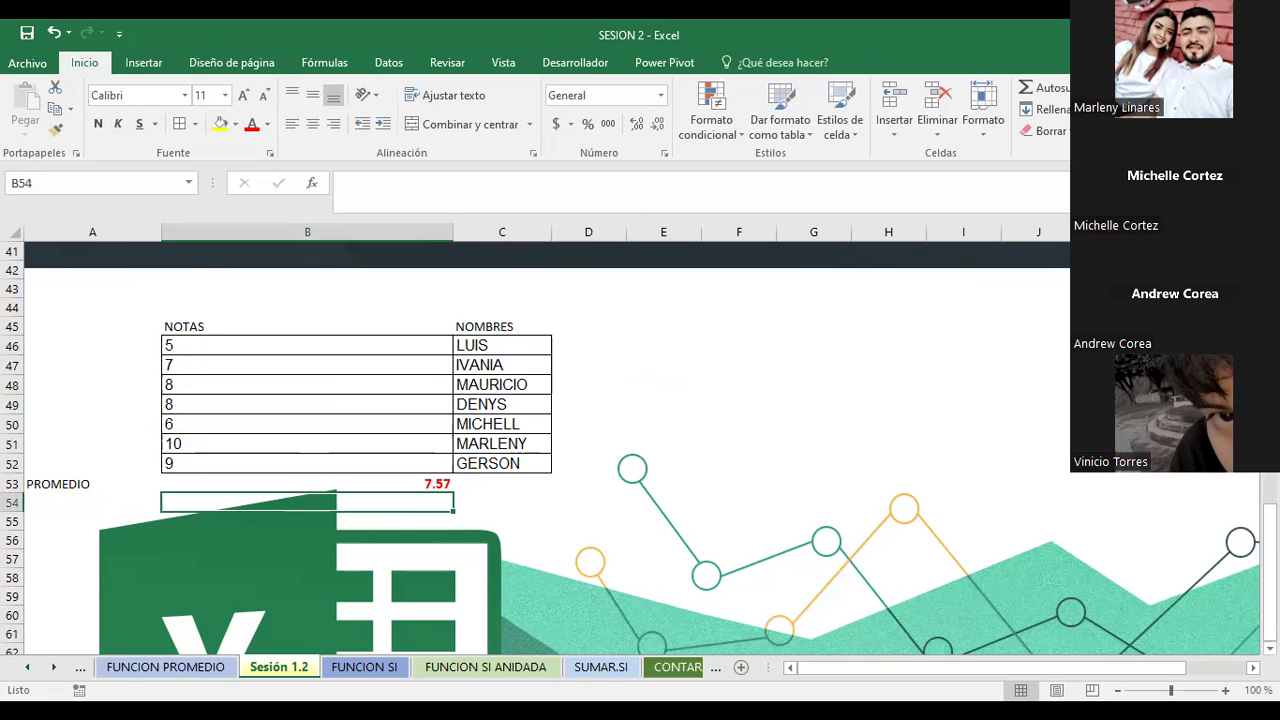
pyautogui.click(419, 482)
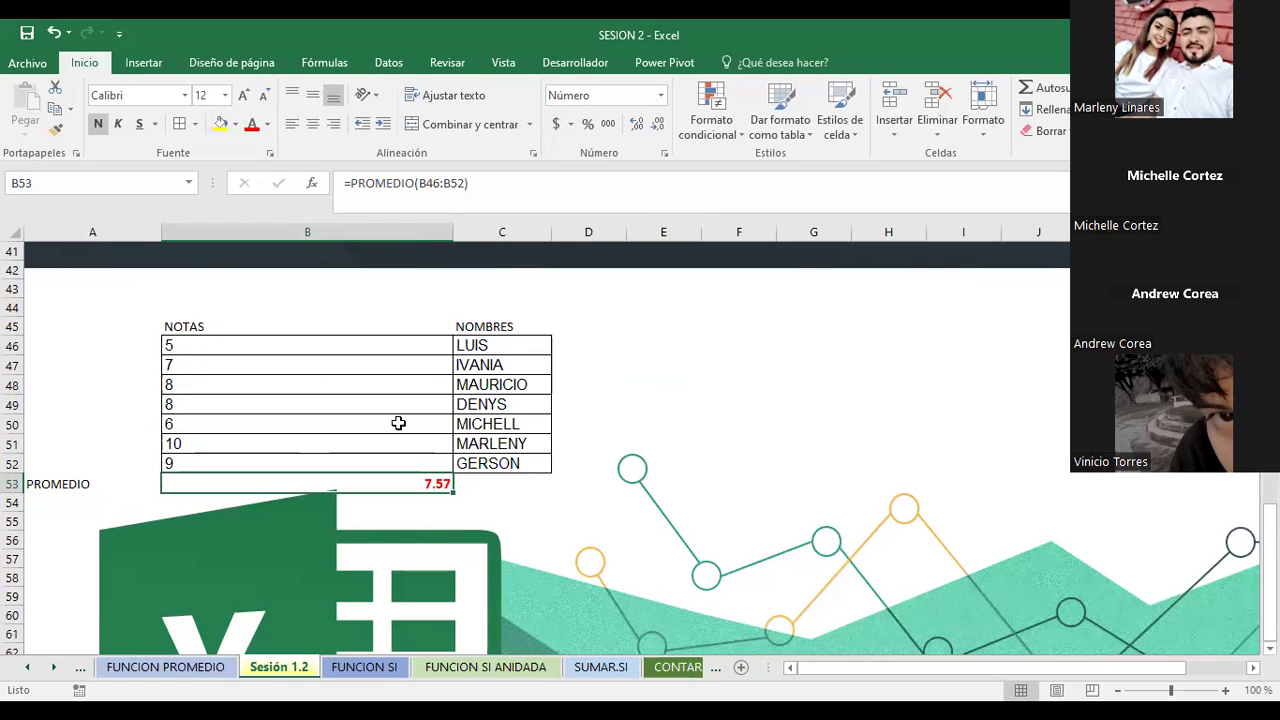
pyautogui.click(659, 126)
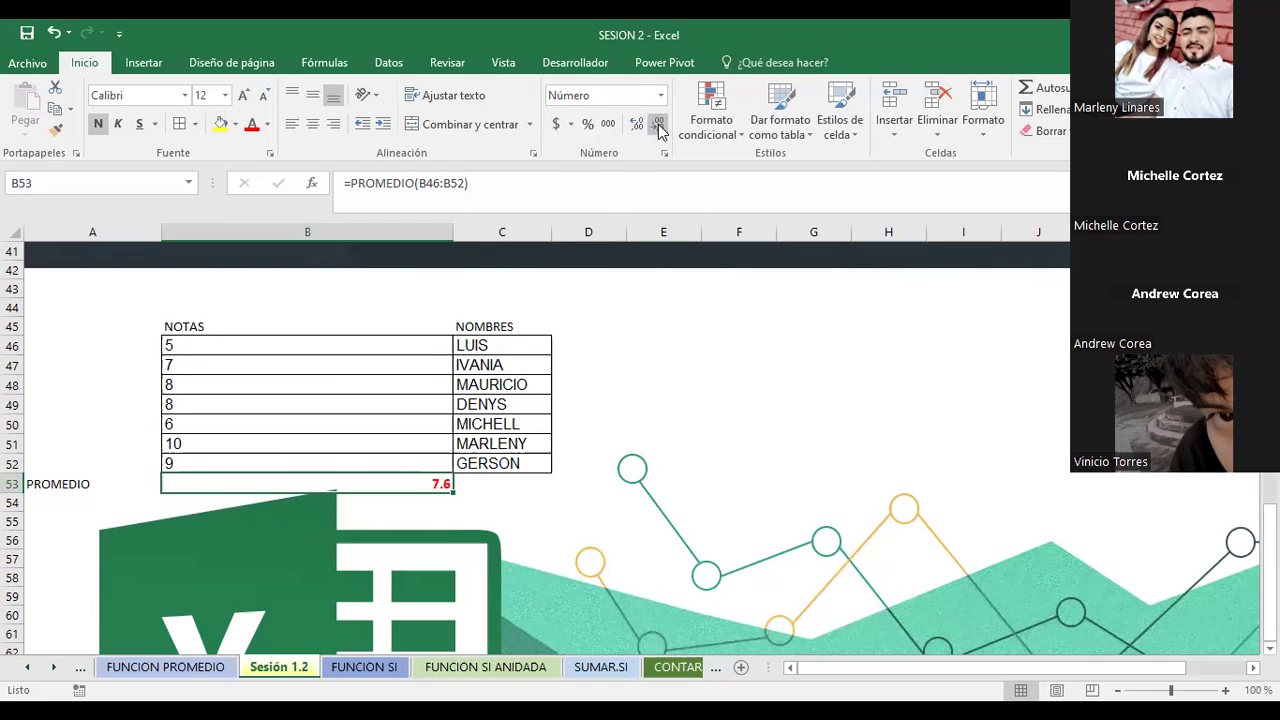
pyautogui.click(659, 126)
pyautogui.click(638, 122)
pyautogui.click(638, 122)
pyautogui.click(638, 122)
pyautogui.click(656, 124)
pyautogui.click(656, 124)
pyautogui.click(638, 122)
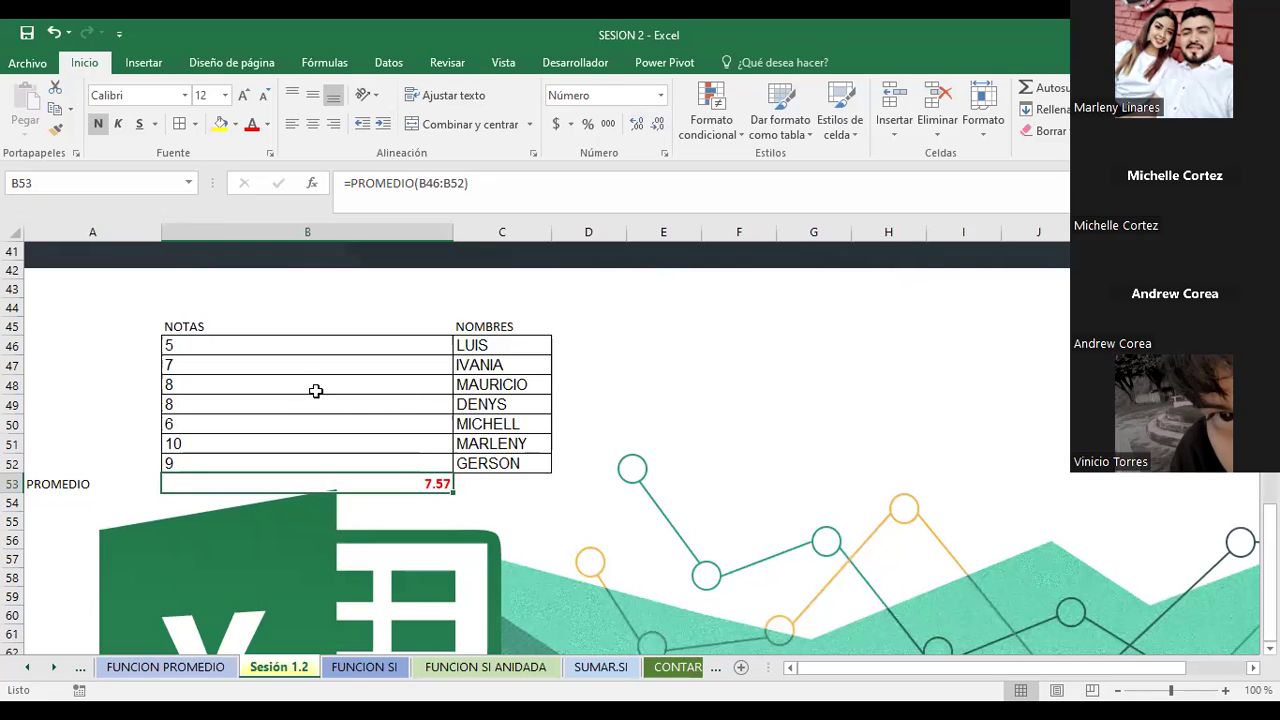
pyautogui.click(589, 349)
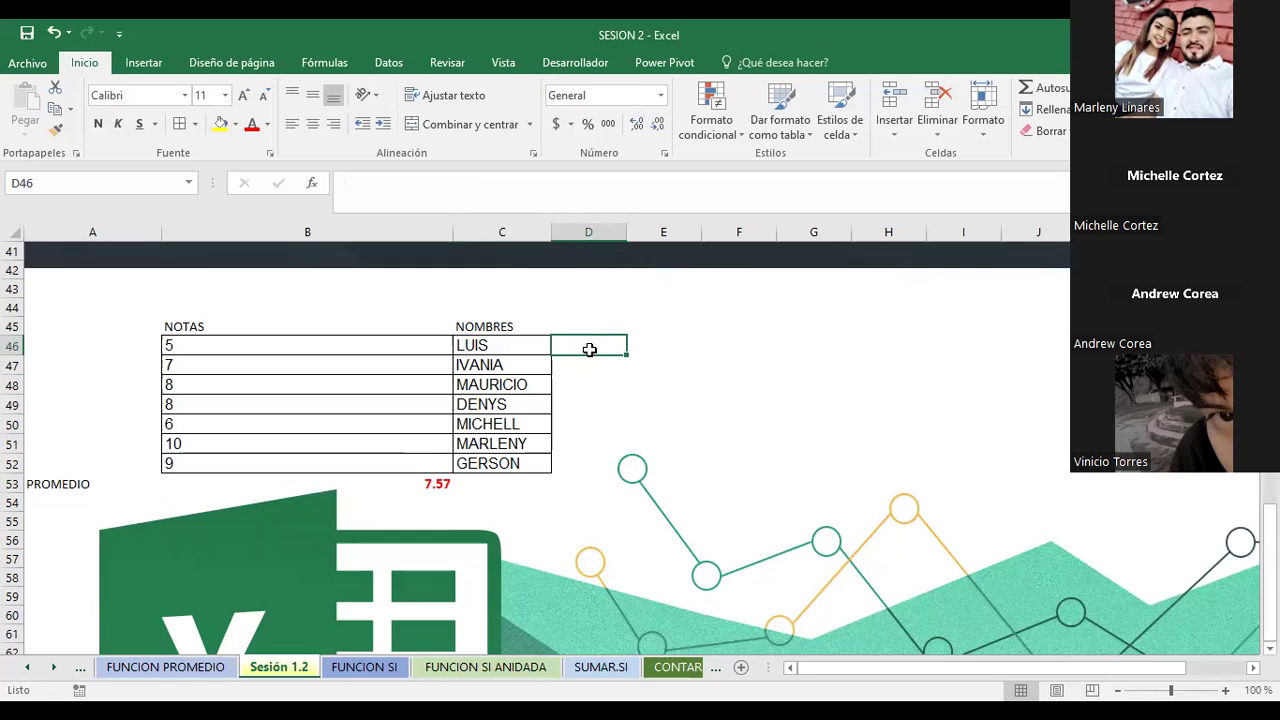
# Enter the formula =B46:B52/7 in cell D46.
pyautogui.write(')')
pyautogui.press('BackSpace')
pyautogui.write('=')
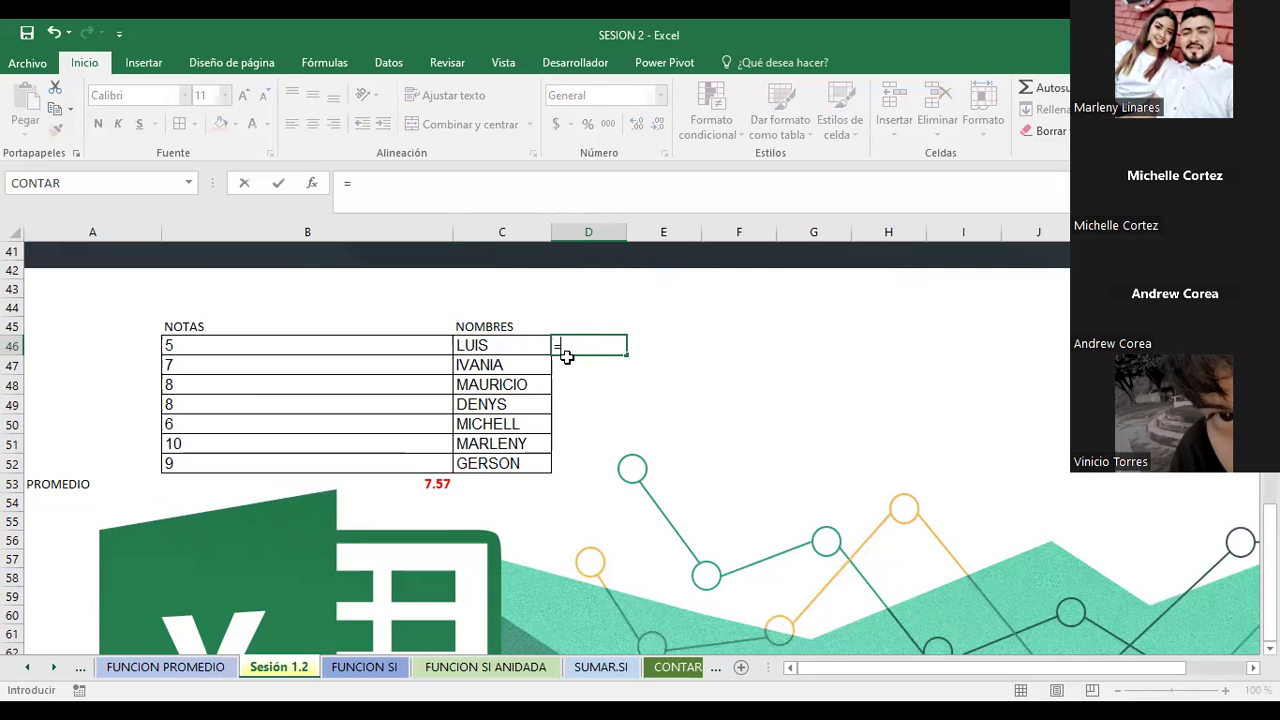
pyautogui.click(256, 346)
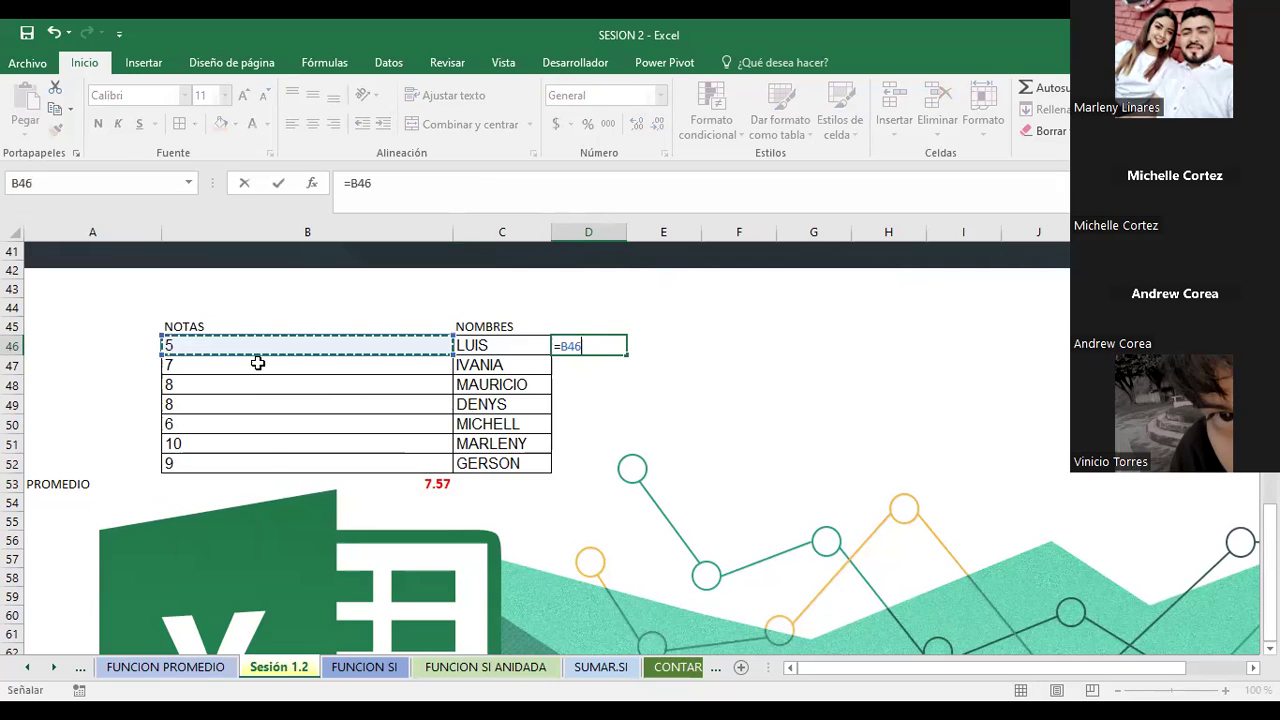
pyautogui.keyDown('shift'); pyautogui.click(271, 463); pyautogui.keyUp('shift')
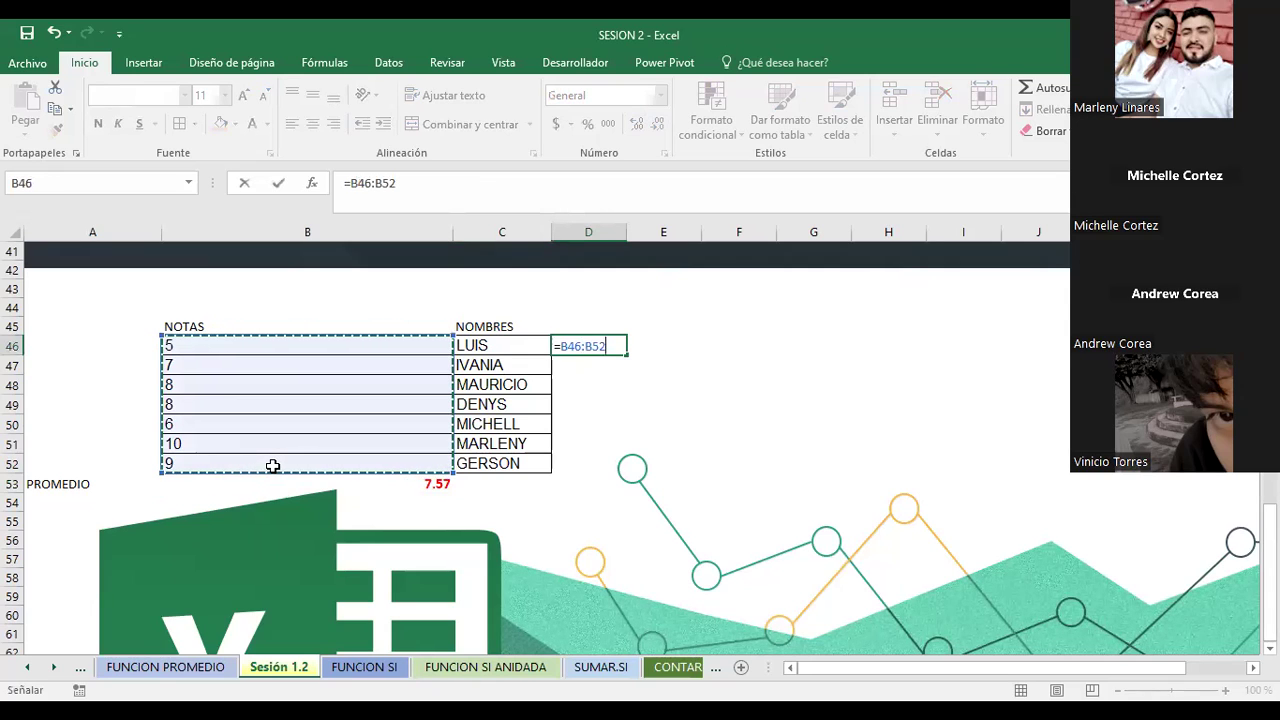
pyautogui.write('/')
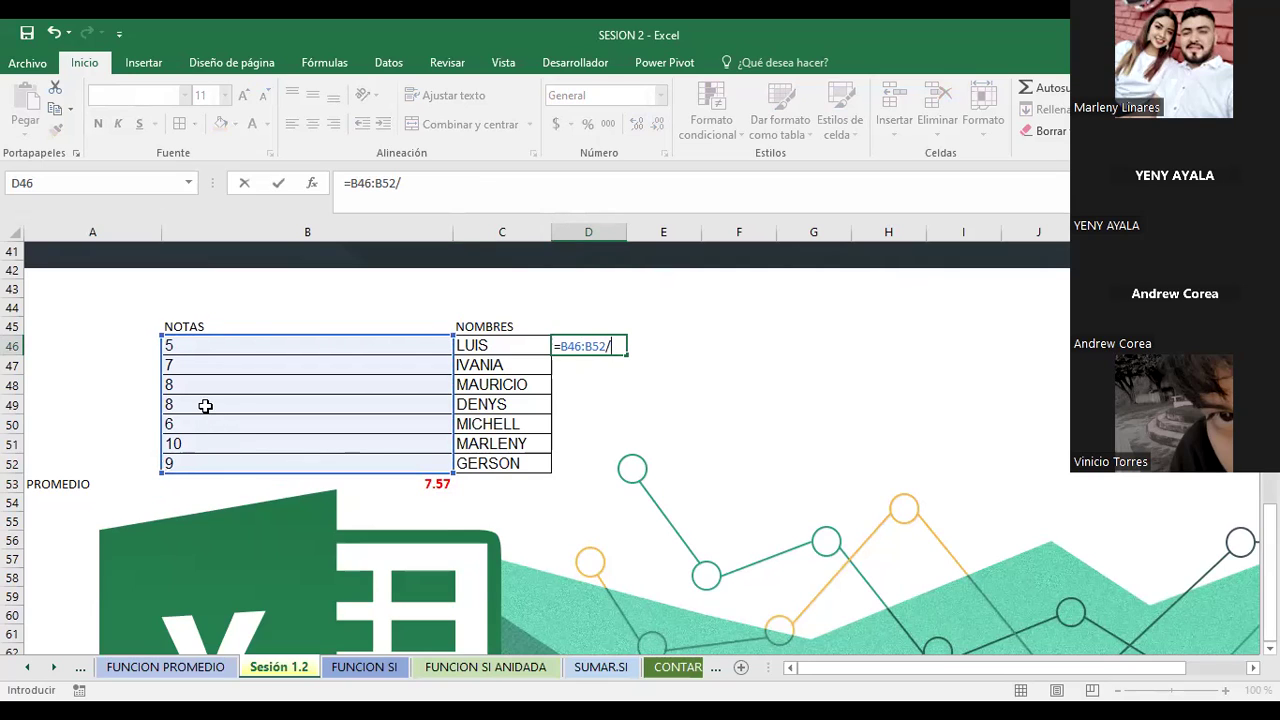
pyautogui.write('7')
pyautogui.press('Return')
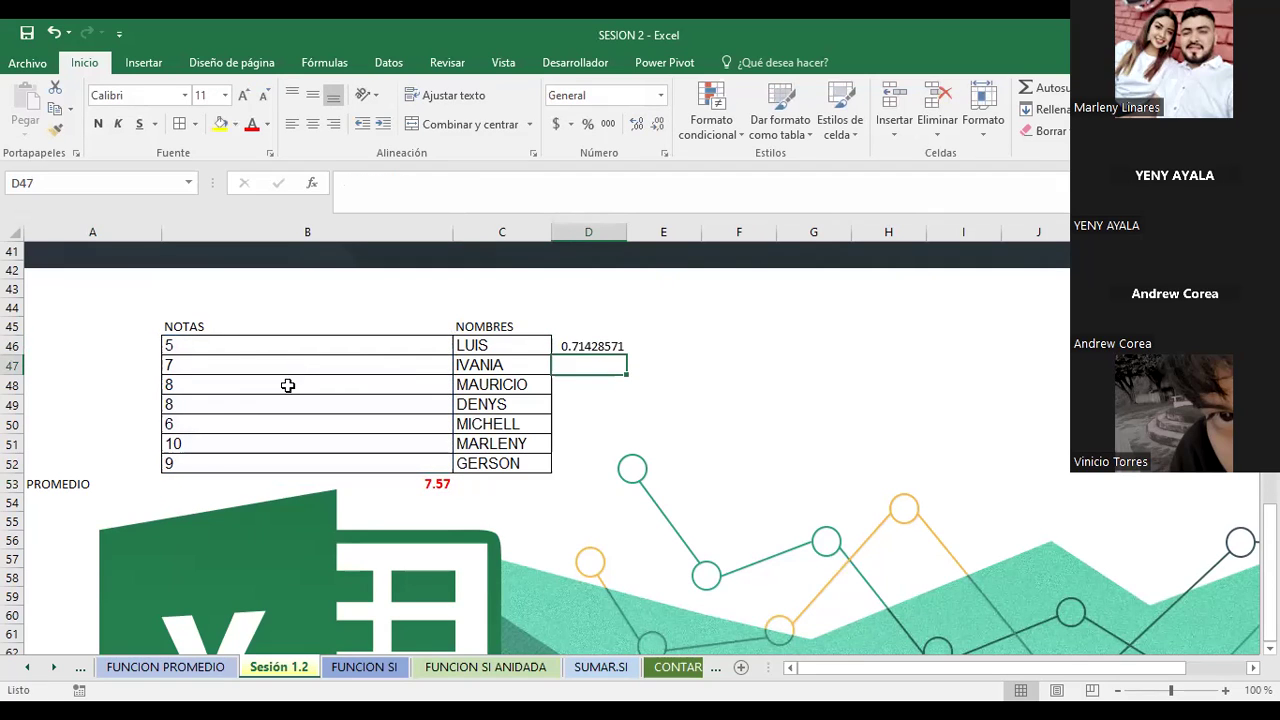
# Format the D46 result to show 0.714 in bold red 12-point text.
pyautogui.click(592, 344)
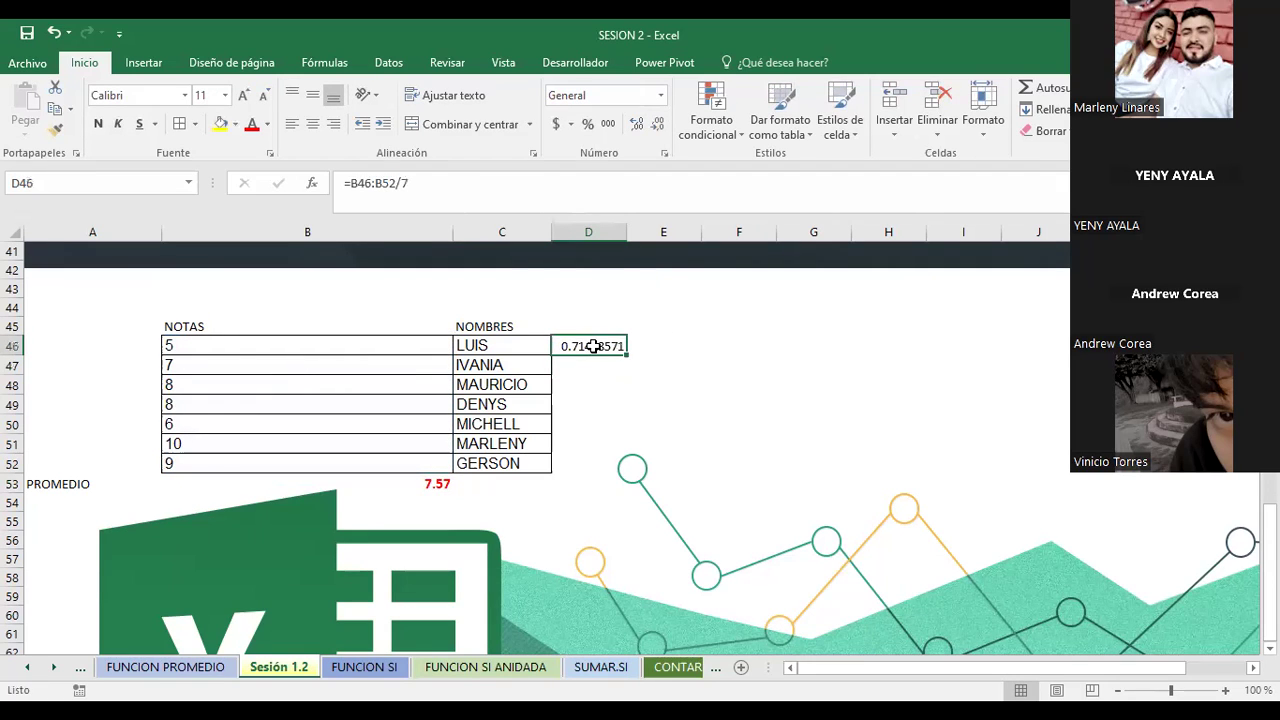
pyautogui.click(658, 123)
pyautogui.click(658, 123)
pyautogui.click(658, 123)
pyautogui.click(658, 123)
pyautogui.click(658, 123)
pyautogui.click(658, 123)
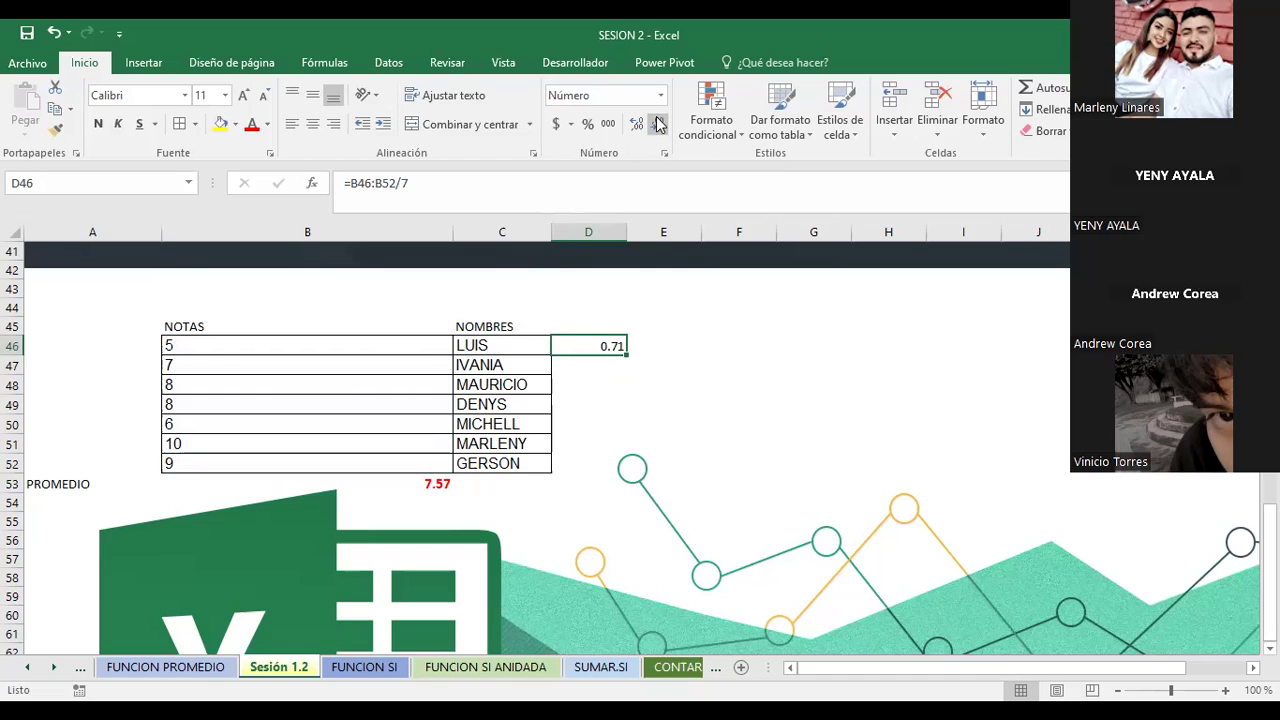
pyautogui.click(637, 126)
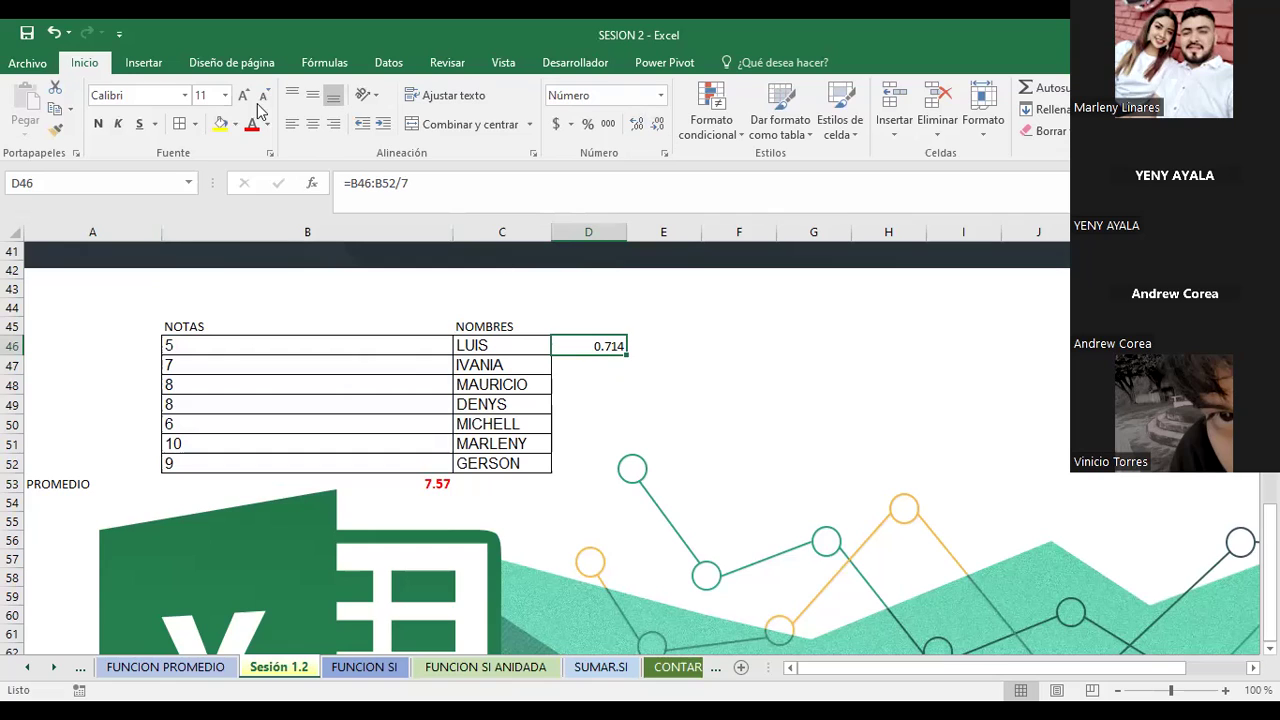
pyautogui.click(98, 123)
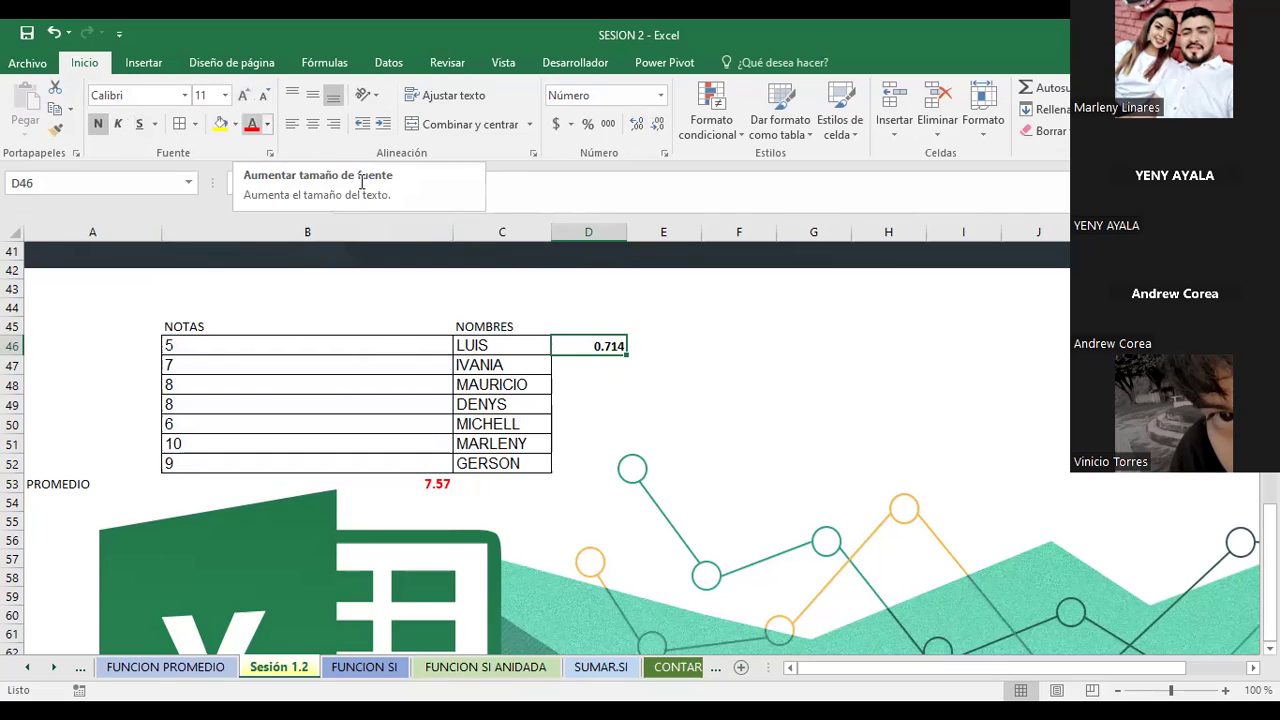
pyautogui.click(252, 124)
pyautogui.click(244, 97)
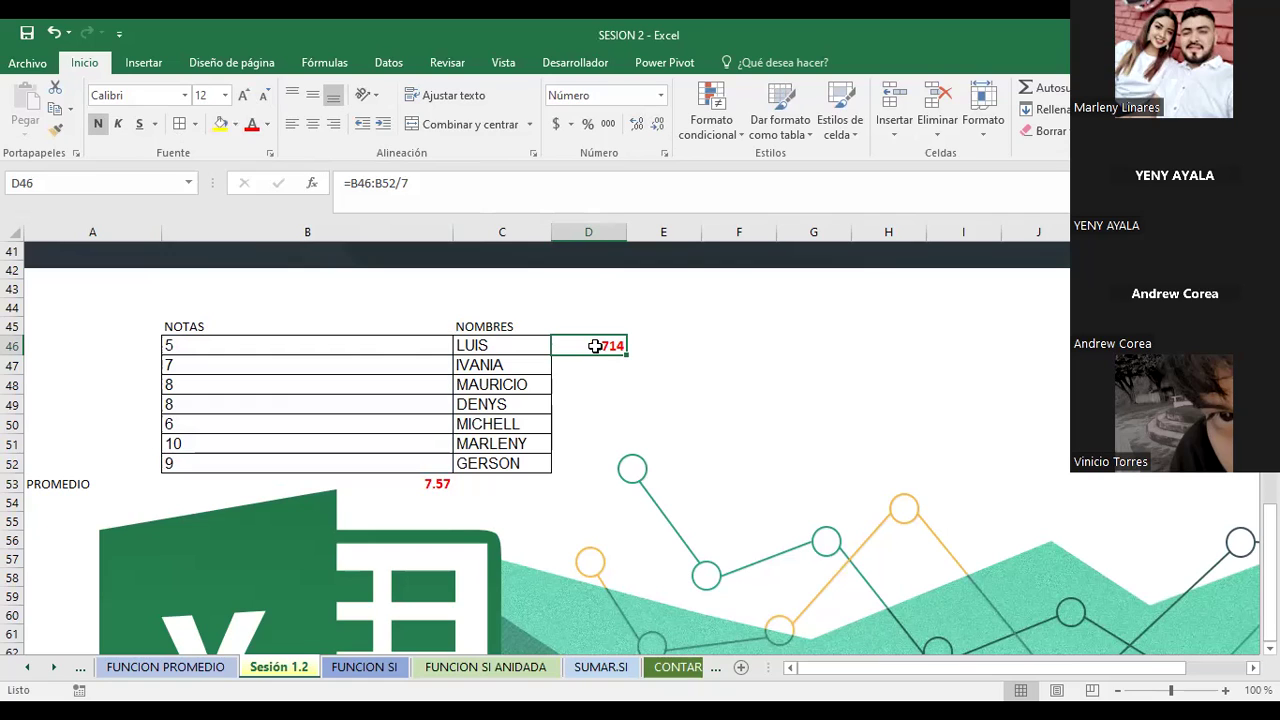
# Rewrite D46's formula to add the grades B46 through B52 one by one.
pyautogui.click(397, 183)
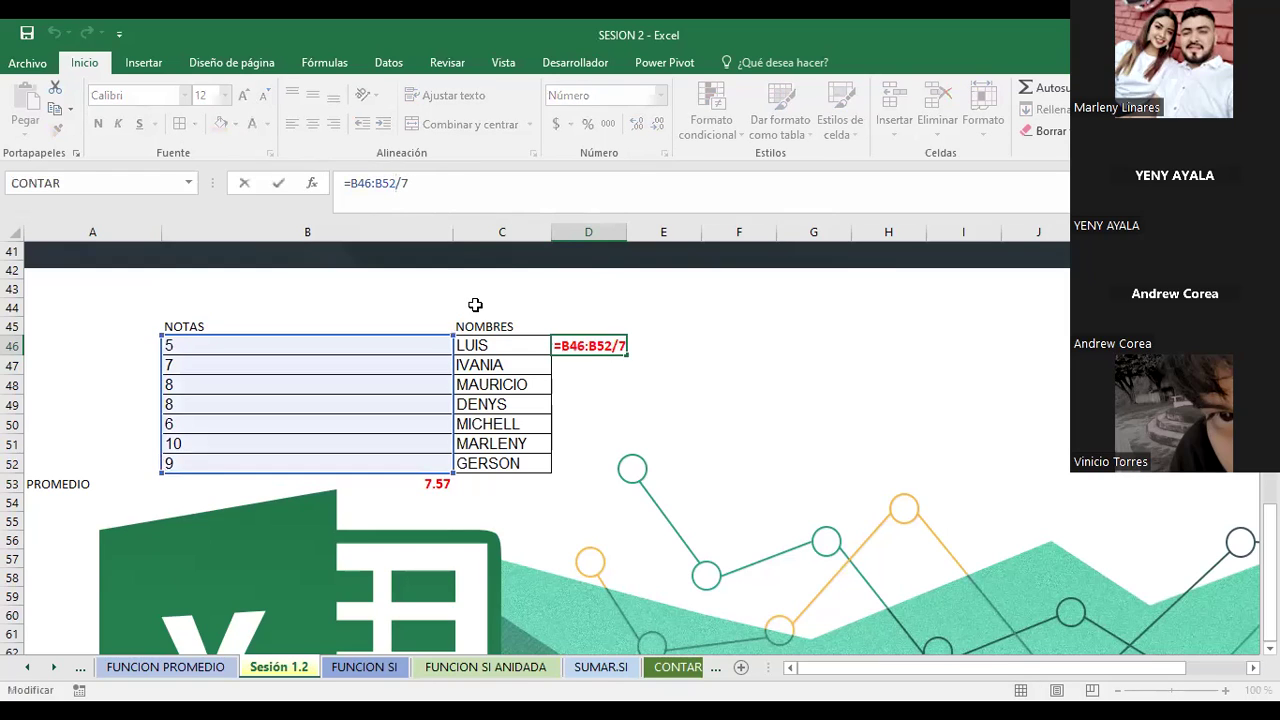
pyautogui.press('BackSpace')
pyautogui.press('BackSpace')
pyautogui.press('BackSpace')
pyautogui.press('BackSpace')
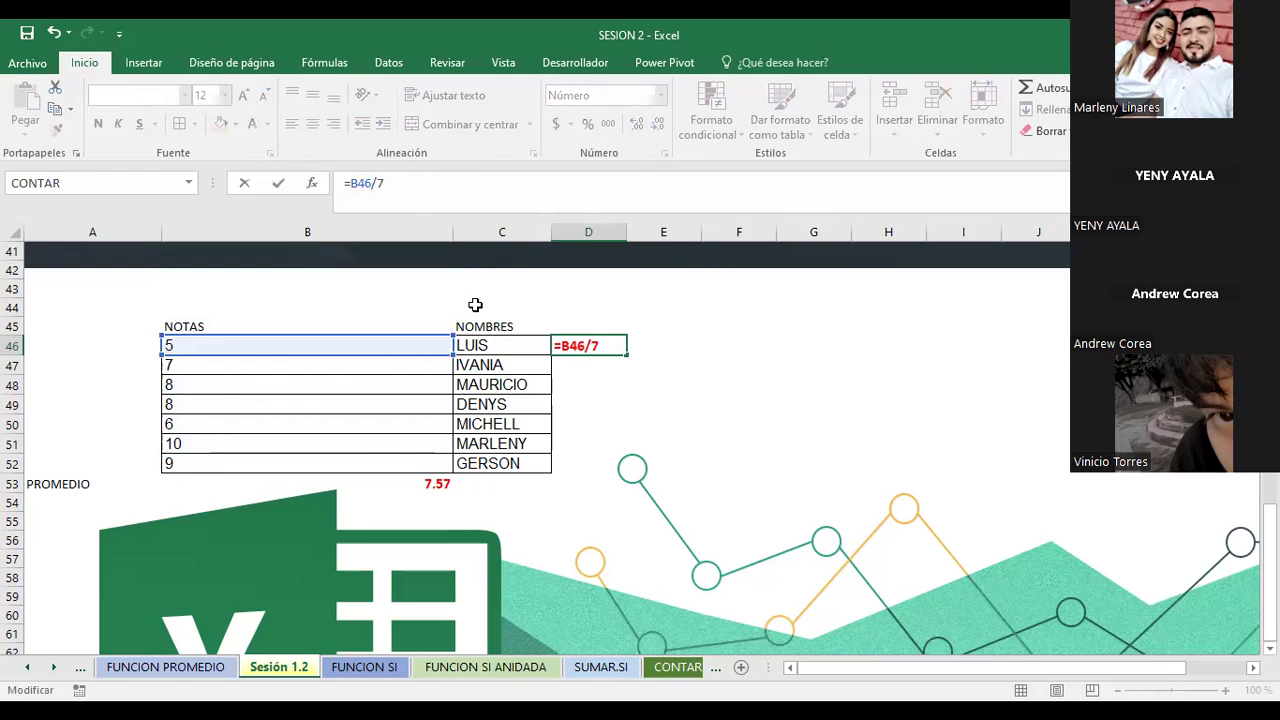
pyautogui.write('+')
pyautogui.write('B47')
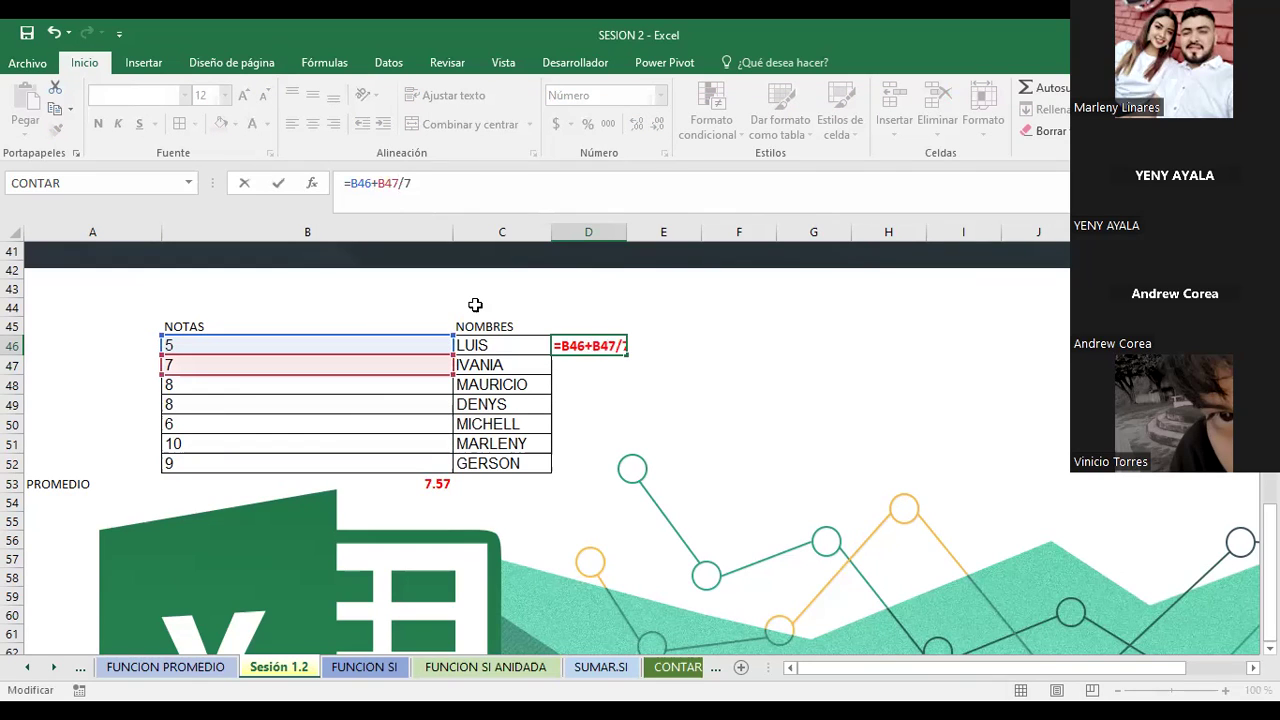
pyautogui.write('+')
pyautogui.write('B48+')
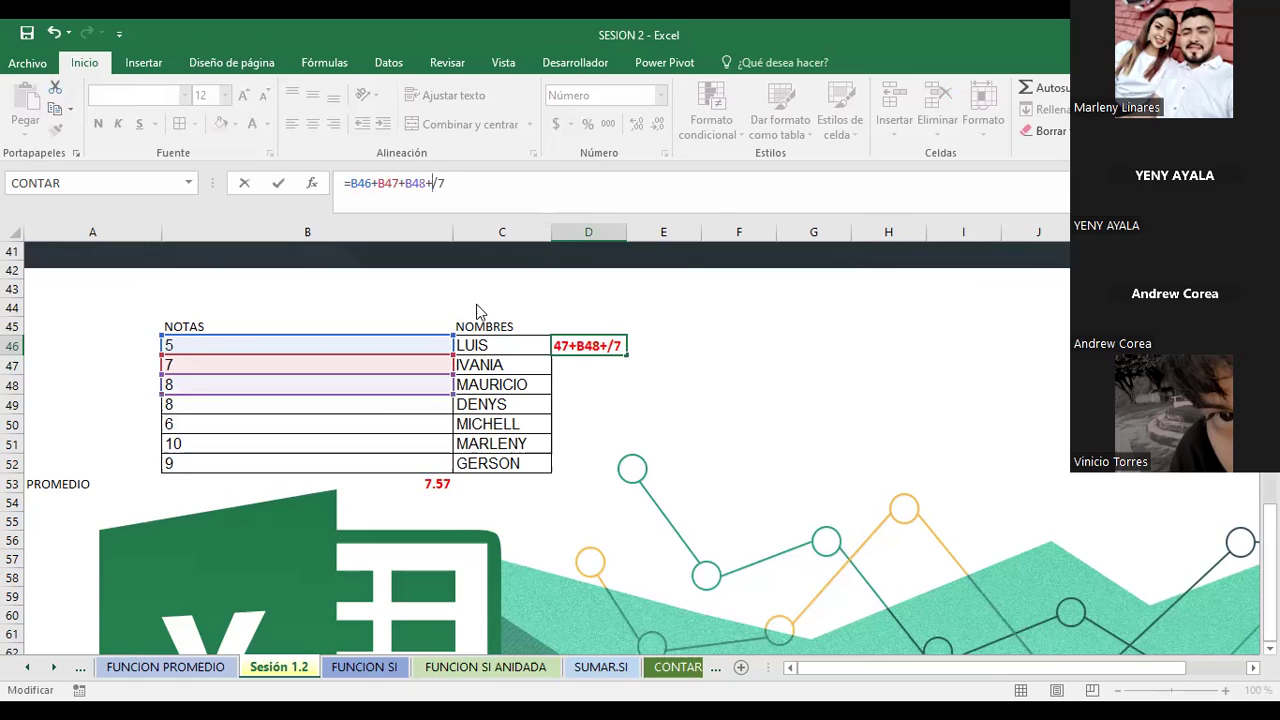
pyautogui.write('B49')
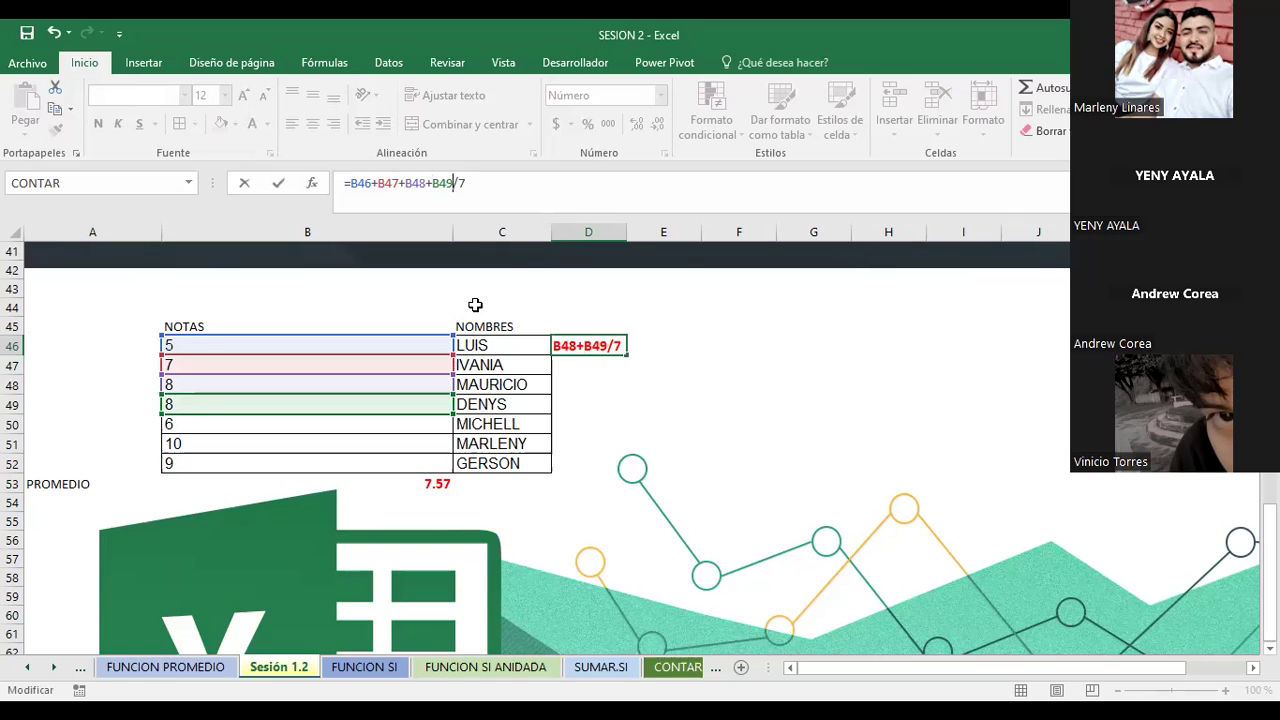
pyautogui.write('+')
pyautogui.write('B50+')
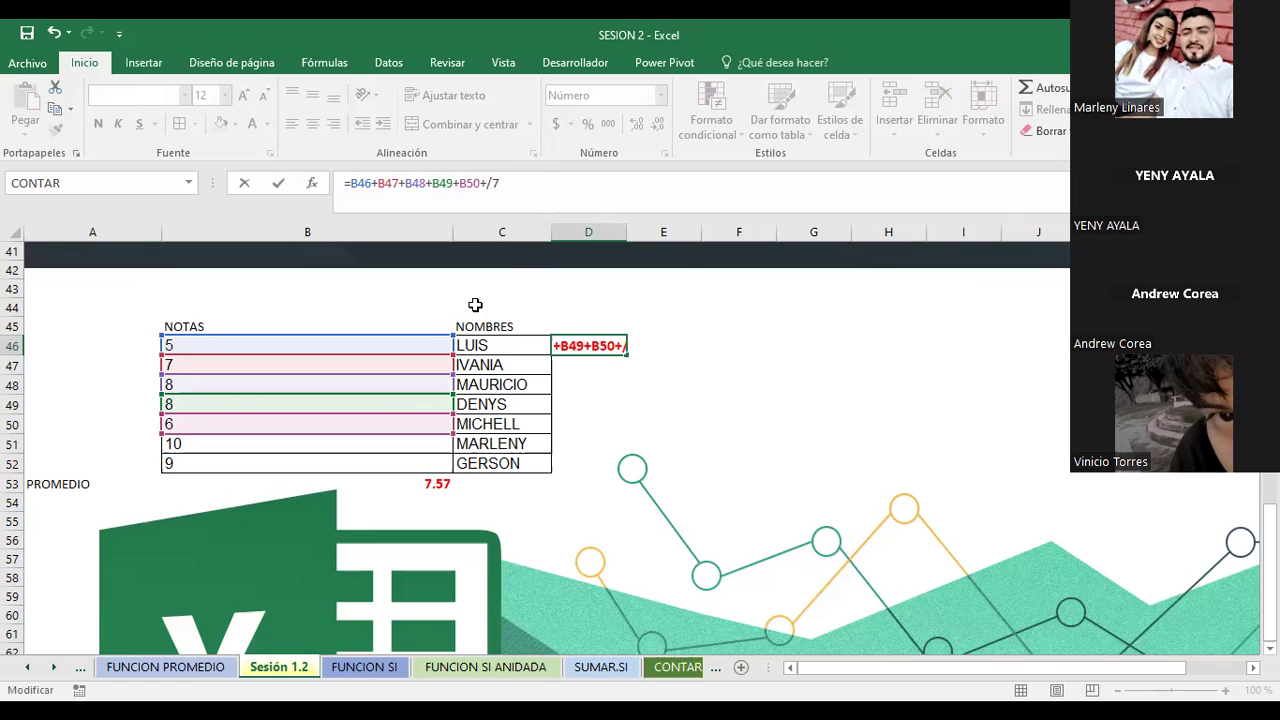
pyautogui.write('B51+')
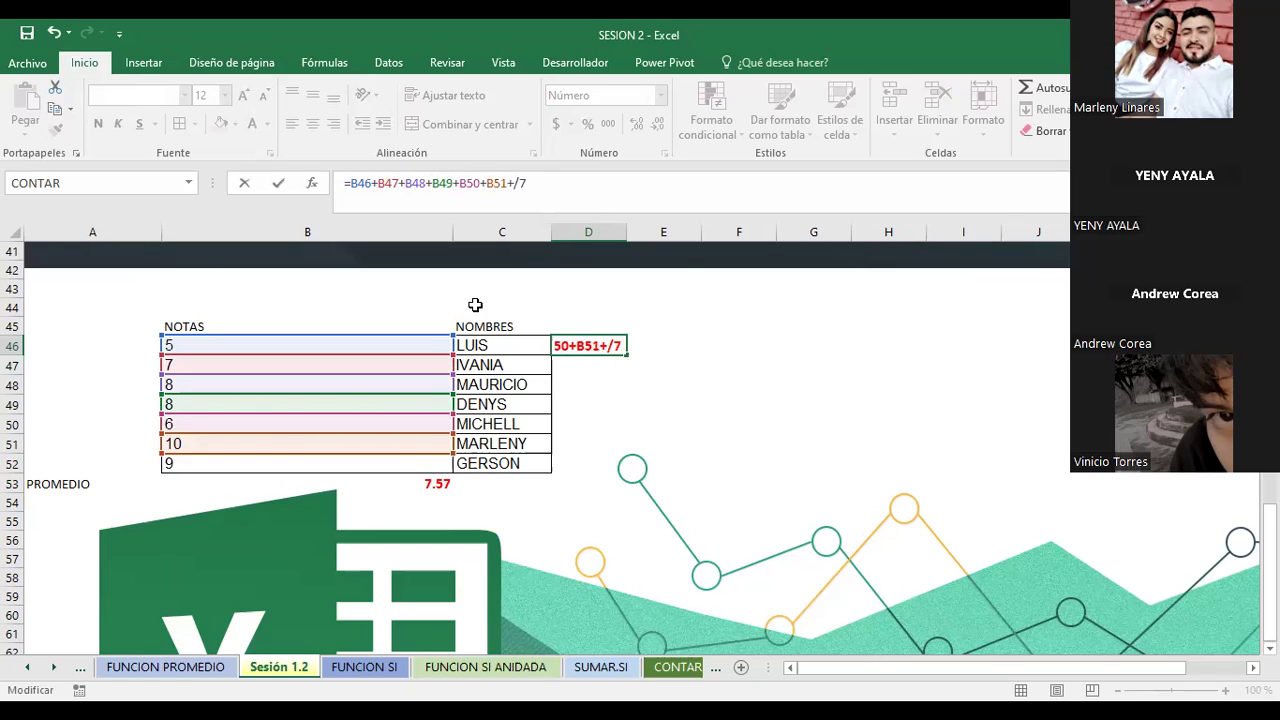
pyautogui.write('B52')
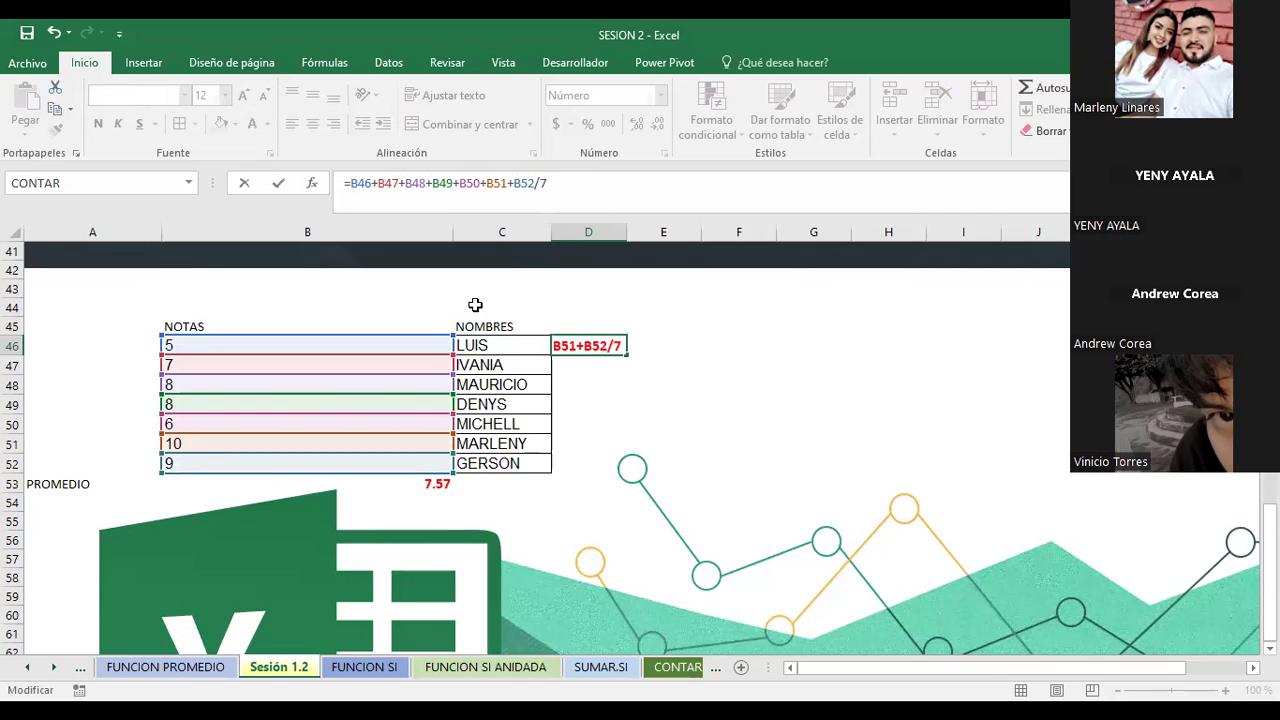
pyautogui.press('Return')
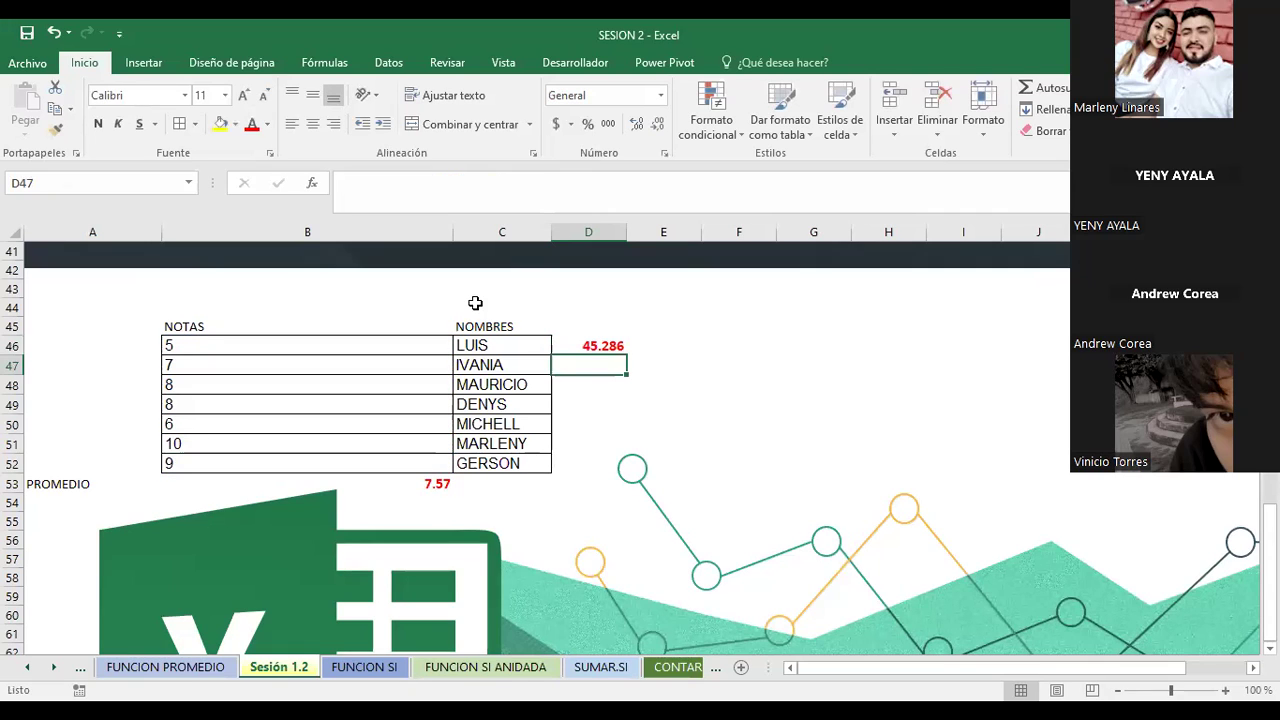
# Wrap the sum in parentheses so D46 divides it by 7, returning 7.571.
pyautogui.click(583, 346)
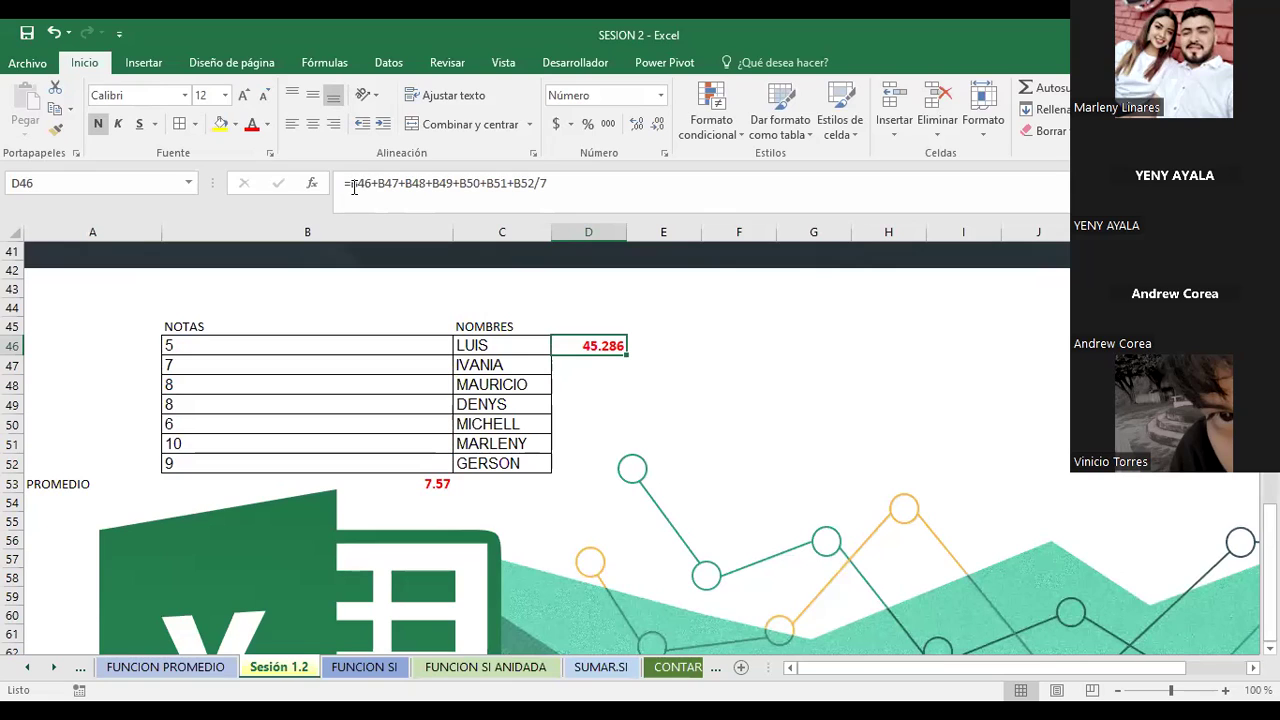
pyautogui.click(350, 184)
pyautogui.write('(')
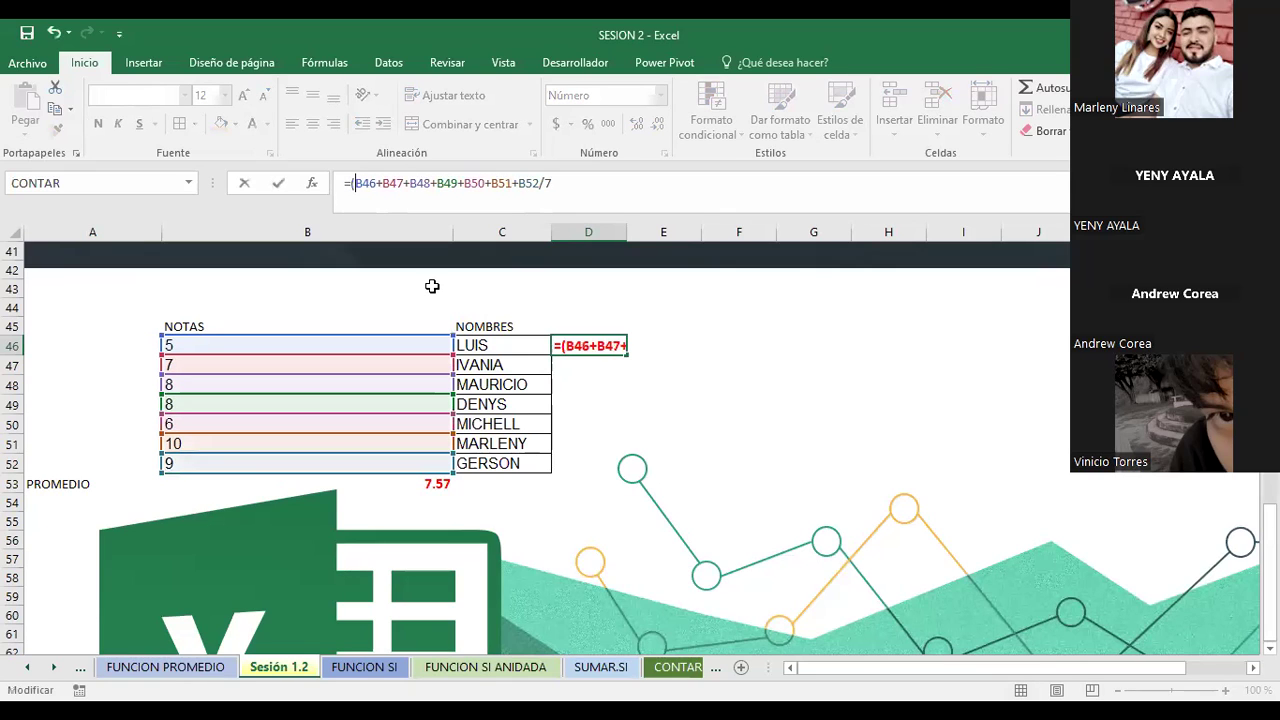
pyautogui.press('Right')
pyautogui.press('Right')
pyautogui.press('Right')
pyautogui.press('Right')
pyautogui.press('Right')
pyautogui.press('Right')
pyautogui.press('Right')
pyautogui.press('Right')
pyautogui.press('Right')
pyautogui.press('Right')
pyautogui.press('Right')
pyautogui.press('Right')
pyautogui.press('Right')
pyautogui.press('Right')
pyautogui.press('Right')
pyautogui.press('Right')
pyautogui.press('Right')
pyautogui.press('Right')
pyautogui.press('Right')
pyautogui.press('Right')
pyautogui.press('Right')
pyautogui.press('Right')
pyautogui.write(')')
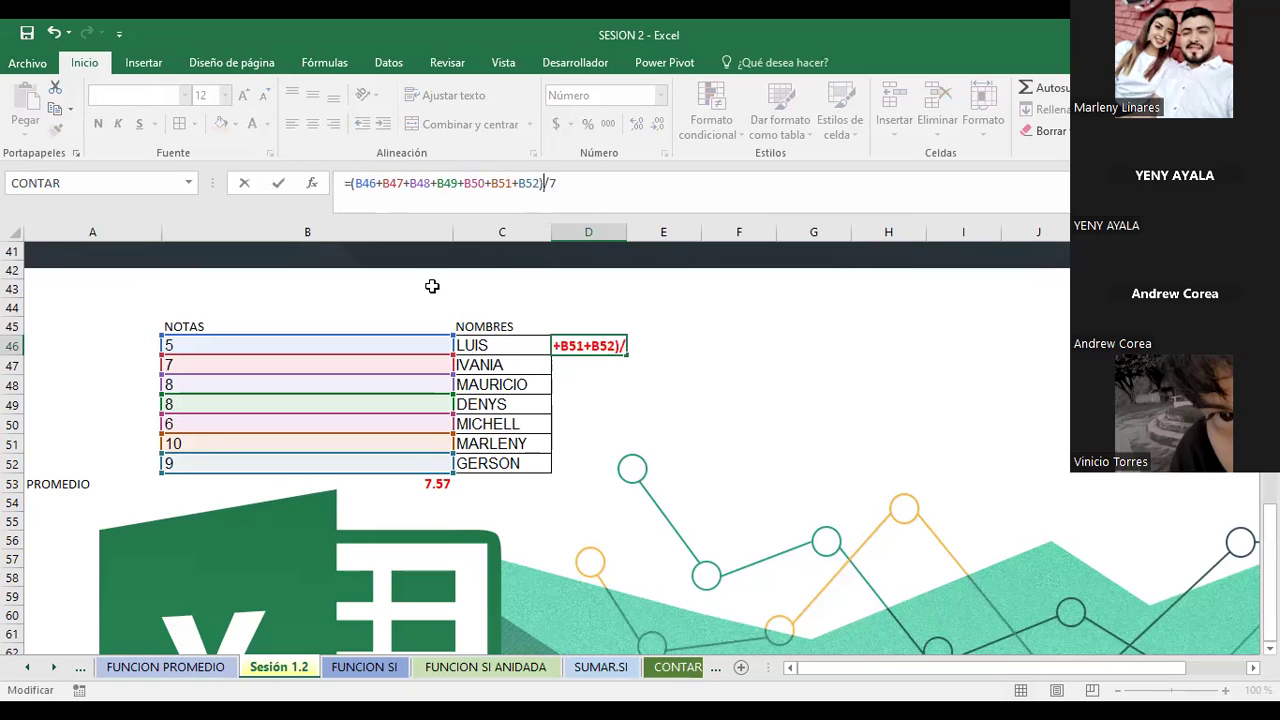
pyautogui.press('Return')
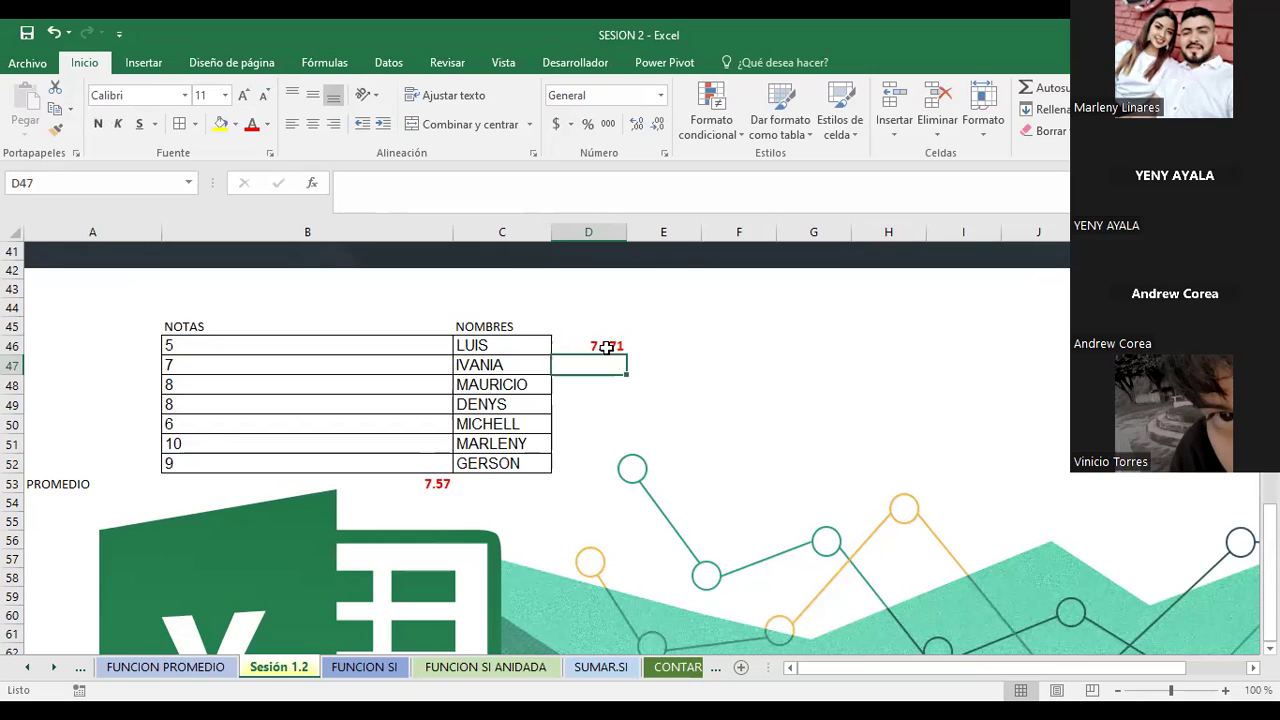
pyautogui.click(607, 347)
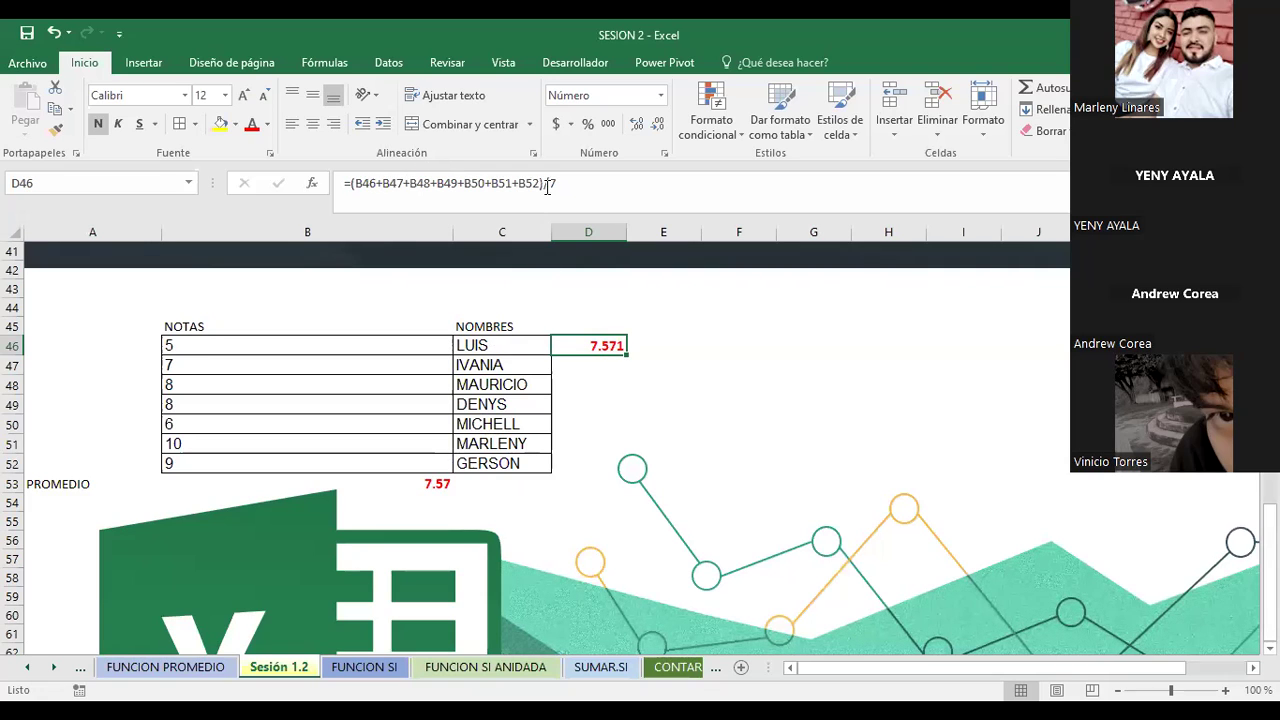
pyautogui.moveTo(556, 183); pyautogui.dragTo(336, 190)
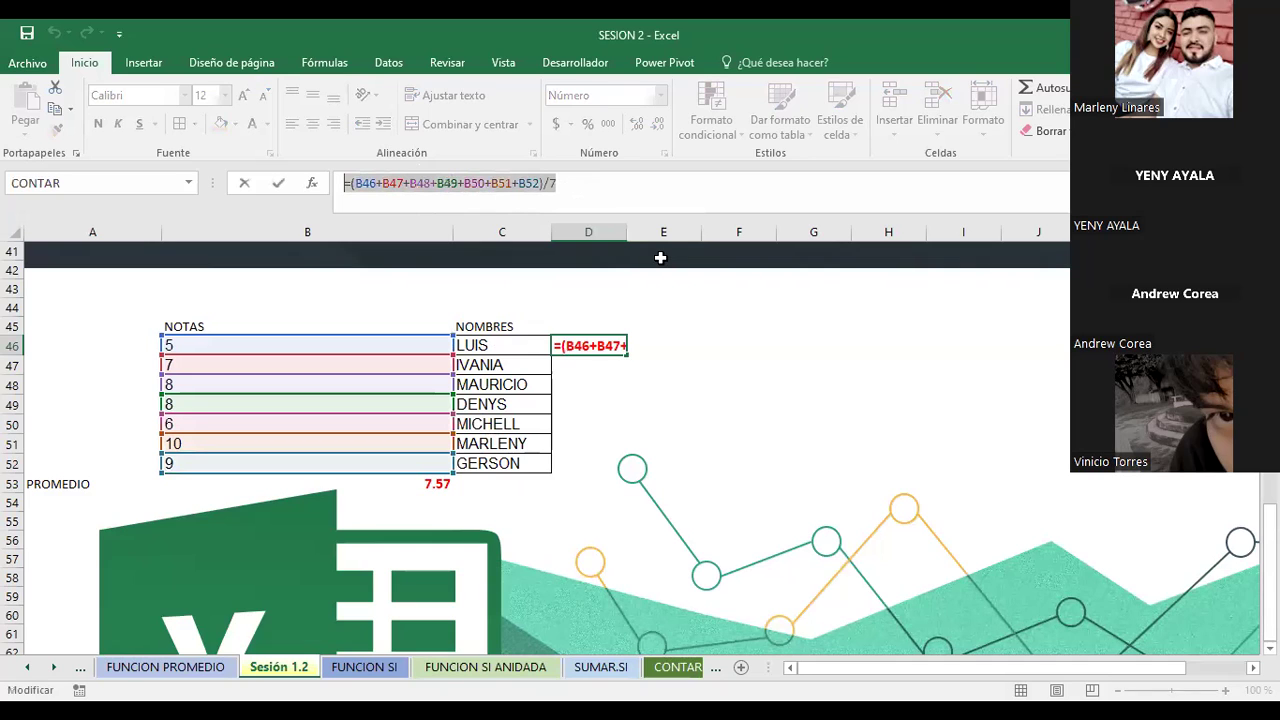
pyautogui.click(567, 182)
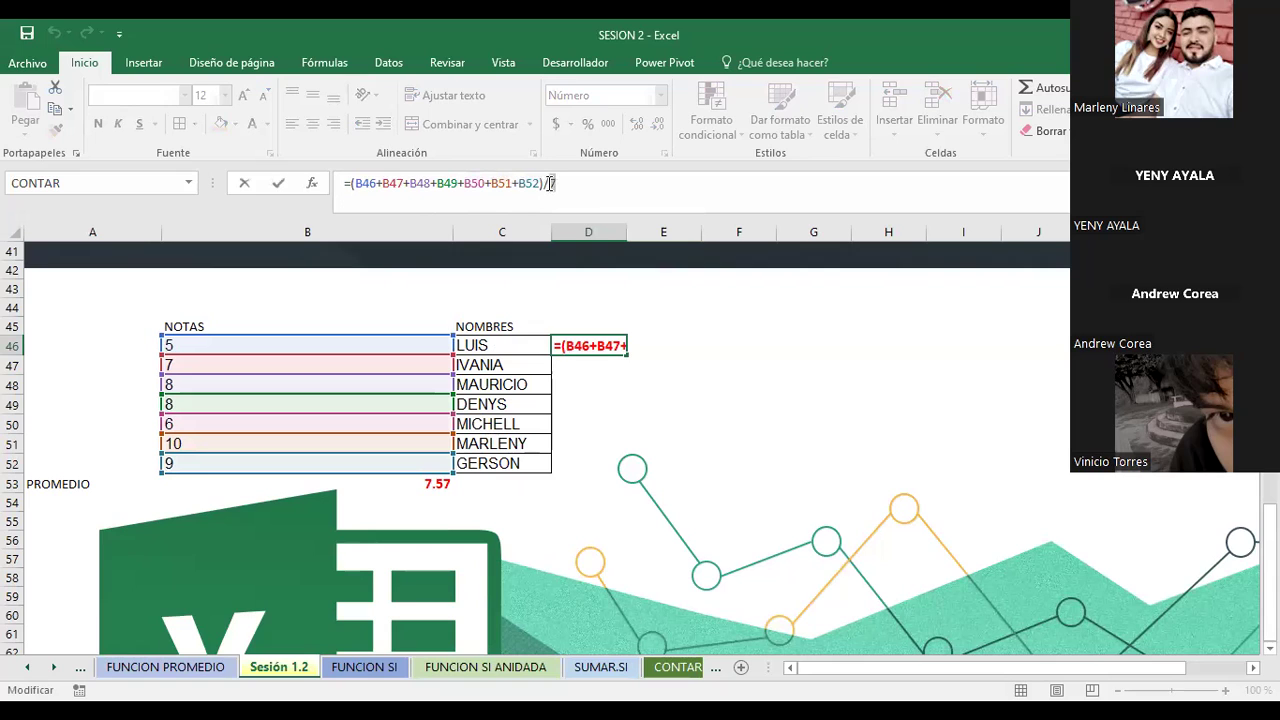
pyautogui.click(713, 334)
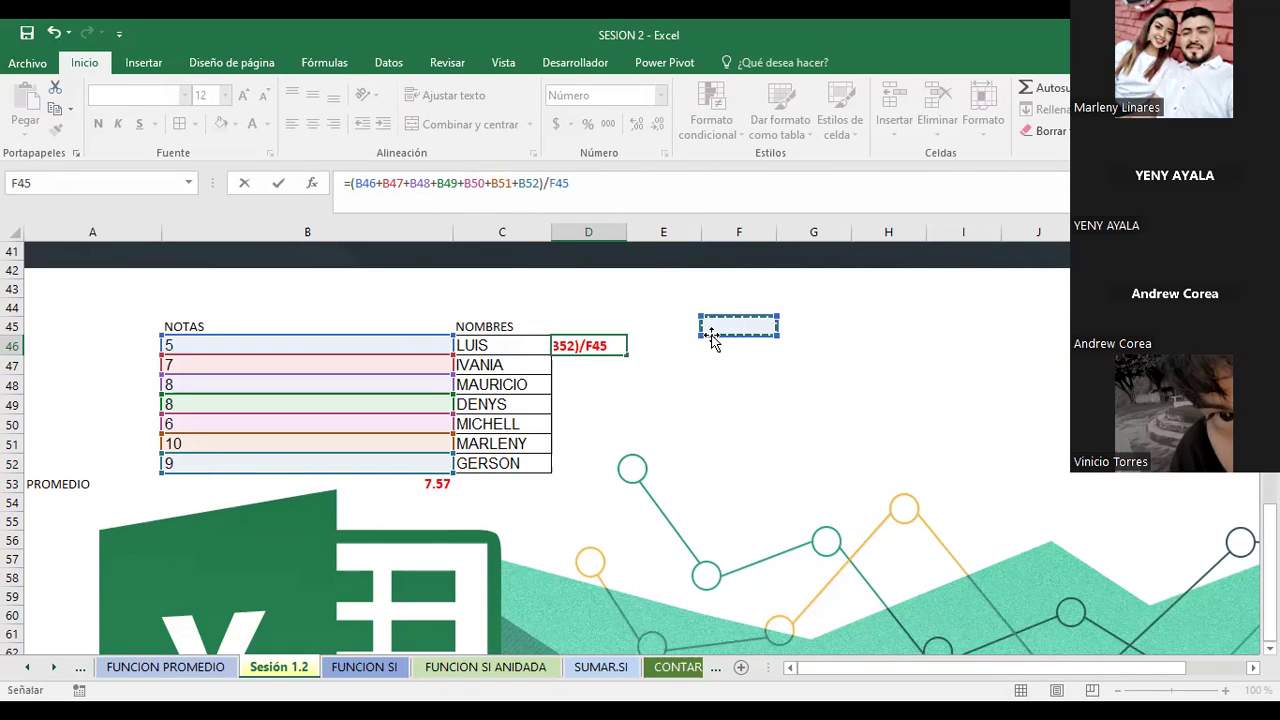
pyautogui.press('Escape')
pyautogui.click(692, 364)
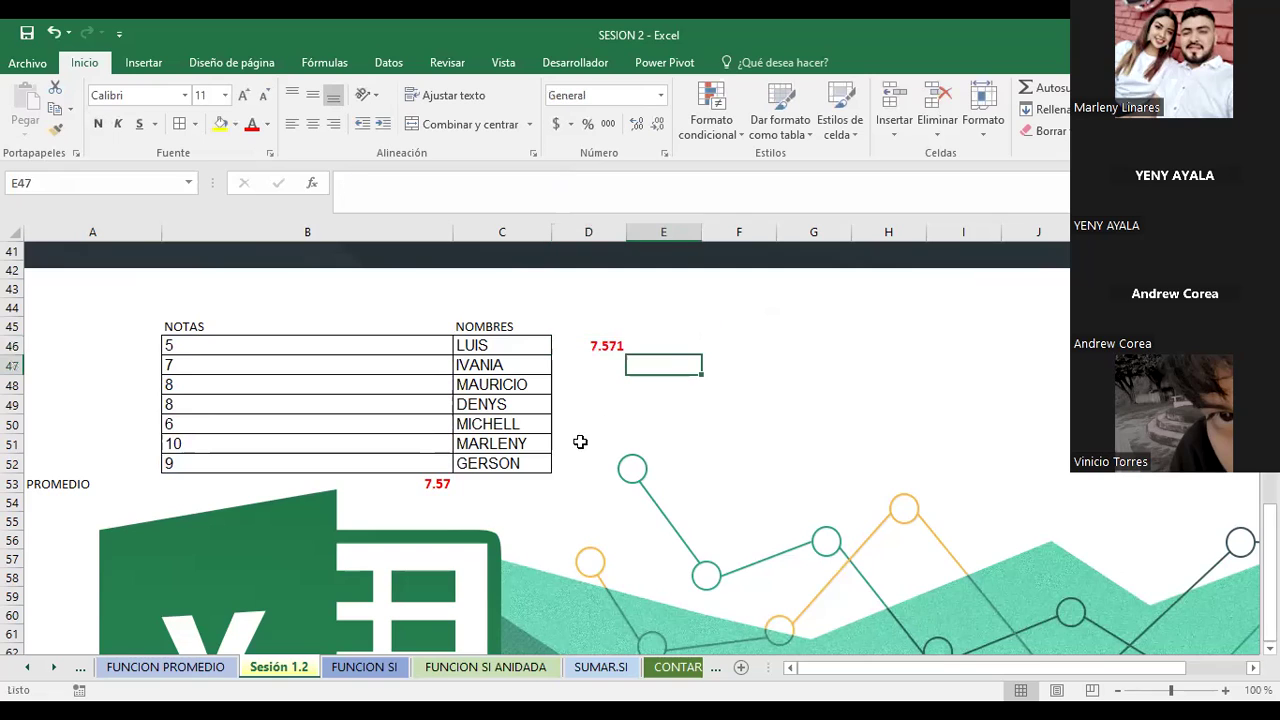
pyautogui.click(400, 486)
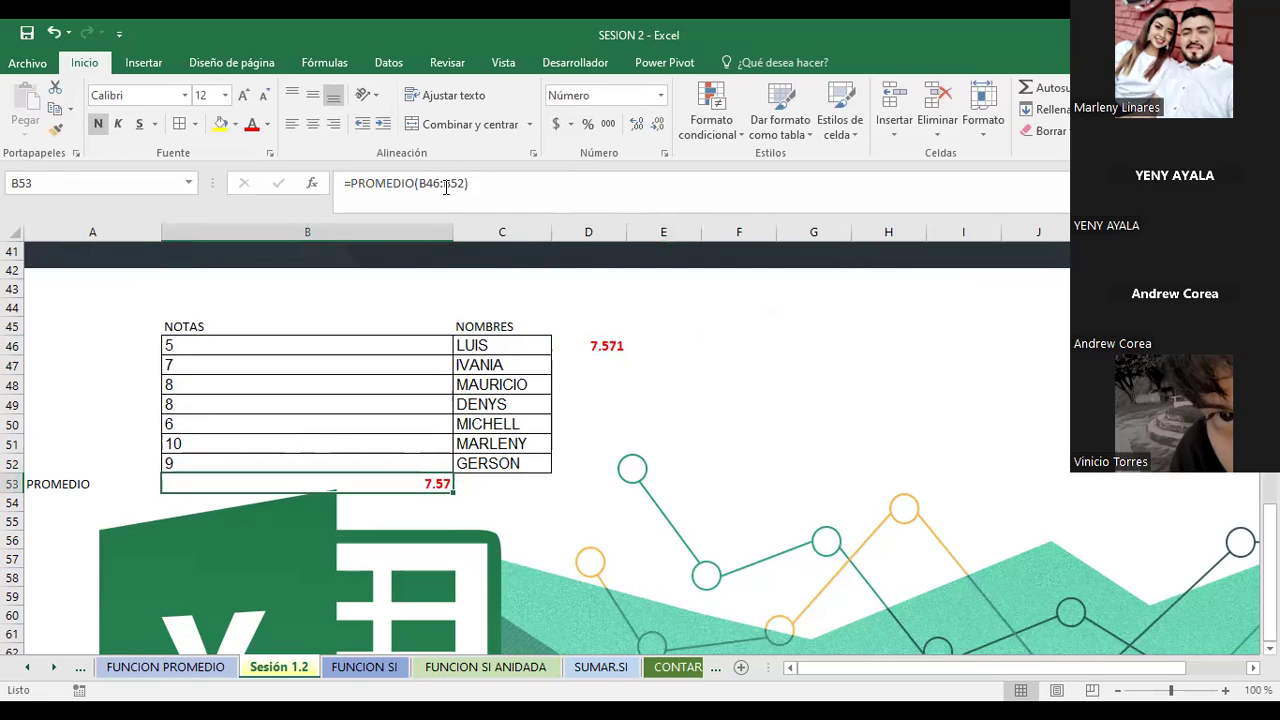
pyautogui.click(605, 345)
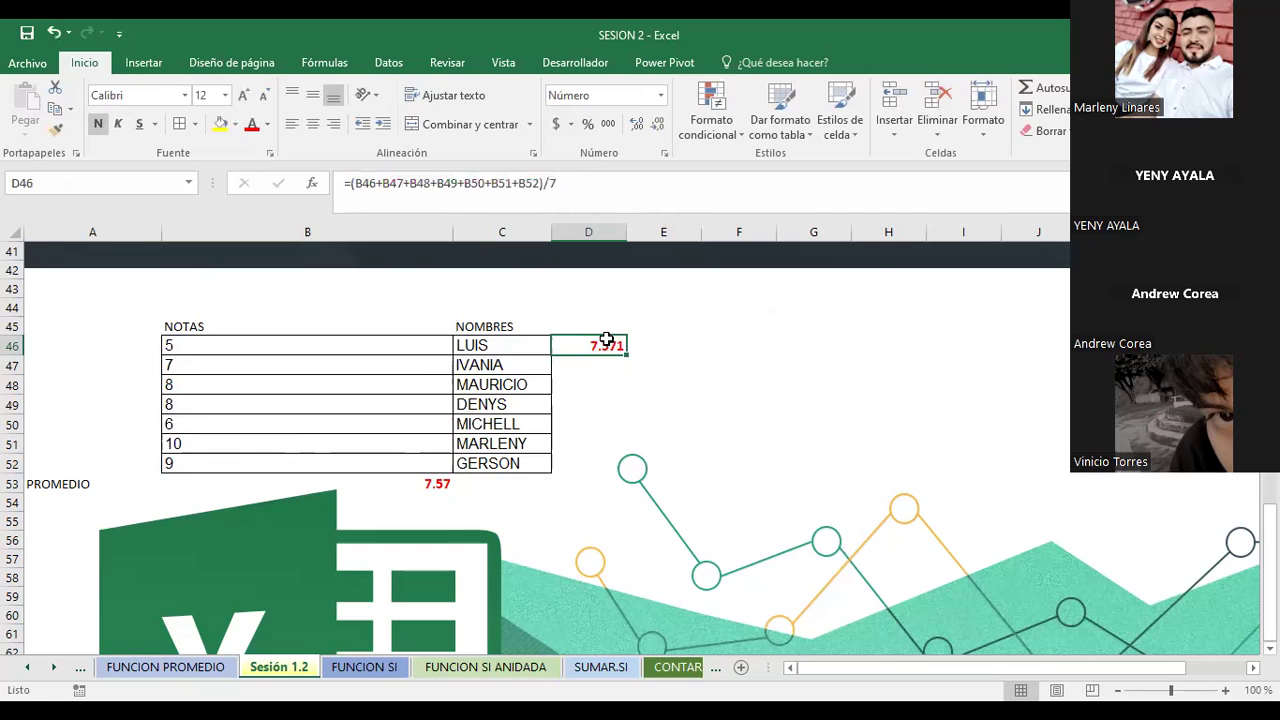
pyautogui.click(433, 483)
# Recheck D46's formula, then return to the EXCEL INTERMEDIO banner and objective at row 1.
pyautogui.click(597, 347)
pyautogui.scroll(13, 374, 523)
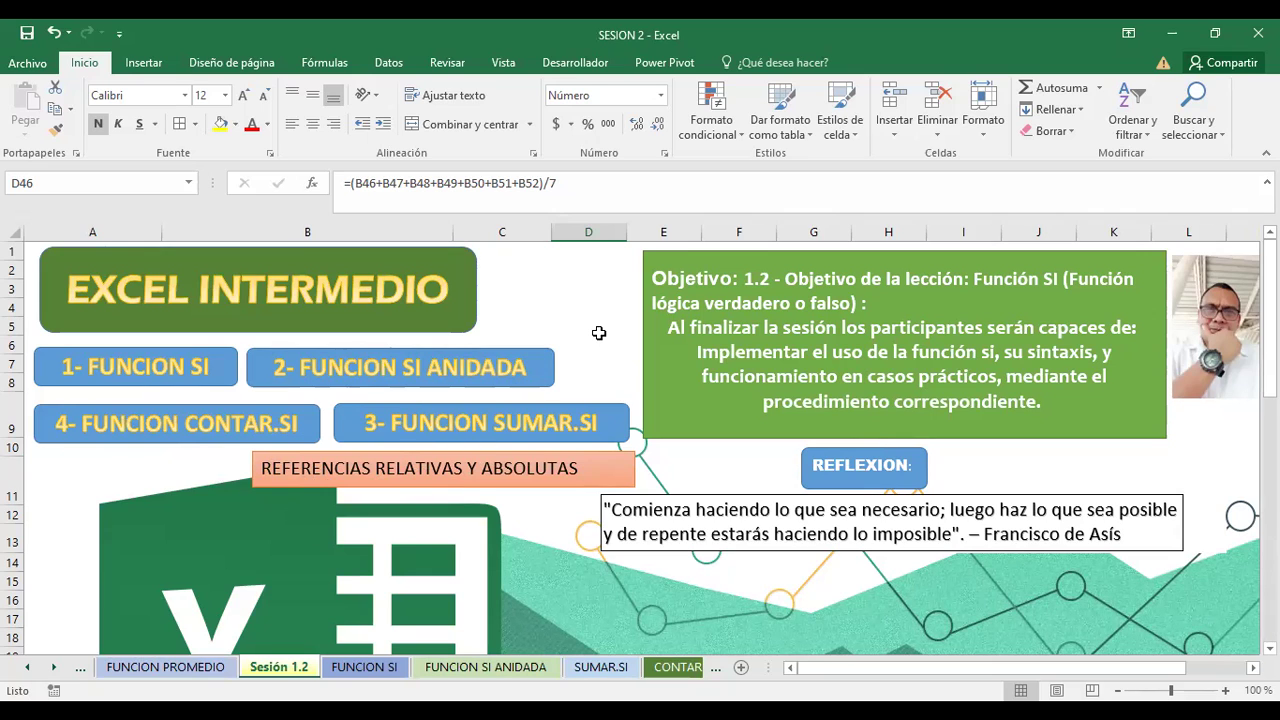
# Enlarge the REFLEXION quote text to 18 pt and give its box a light yellow fill.
pyautogui.click(711, 508)
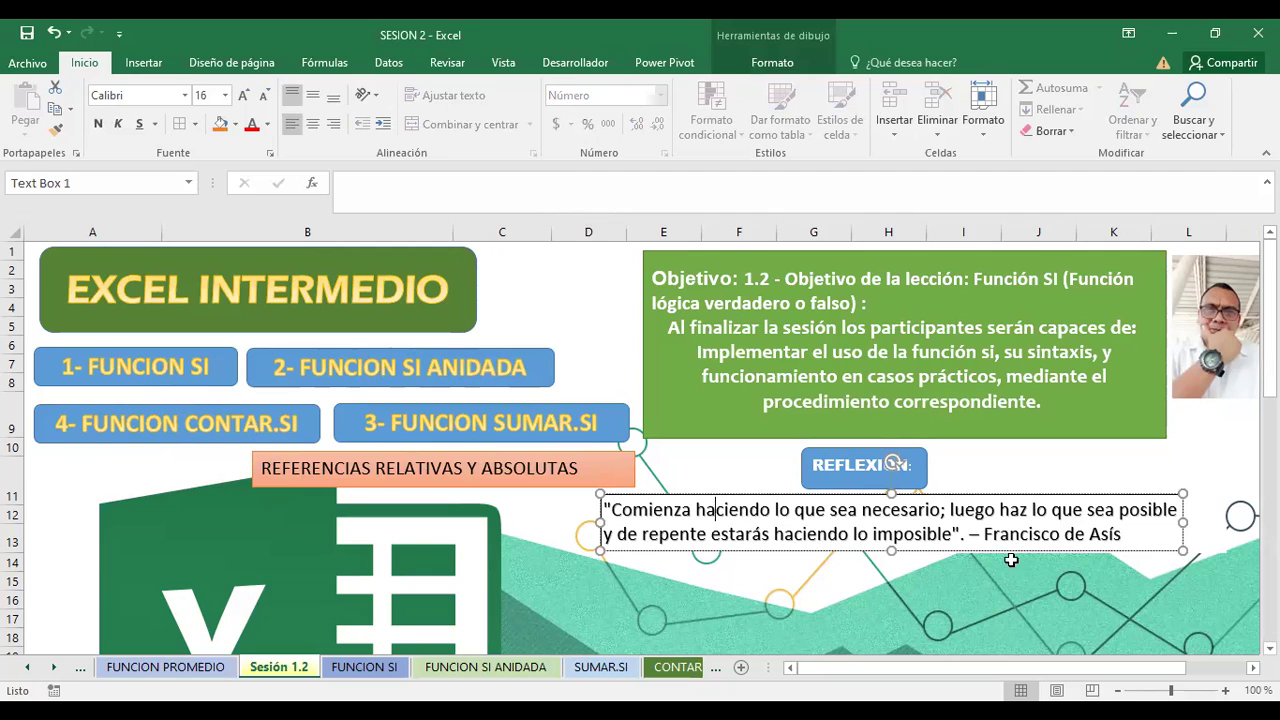
pyautogui.moveTo(1122, 534); pyautogui.dragTo(601, 508)
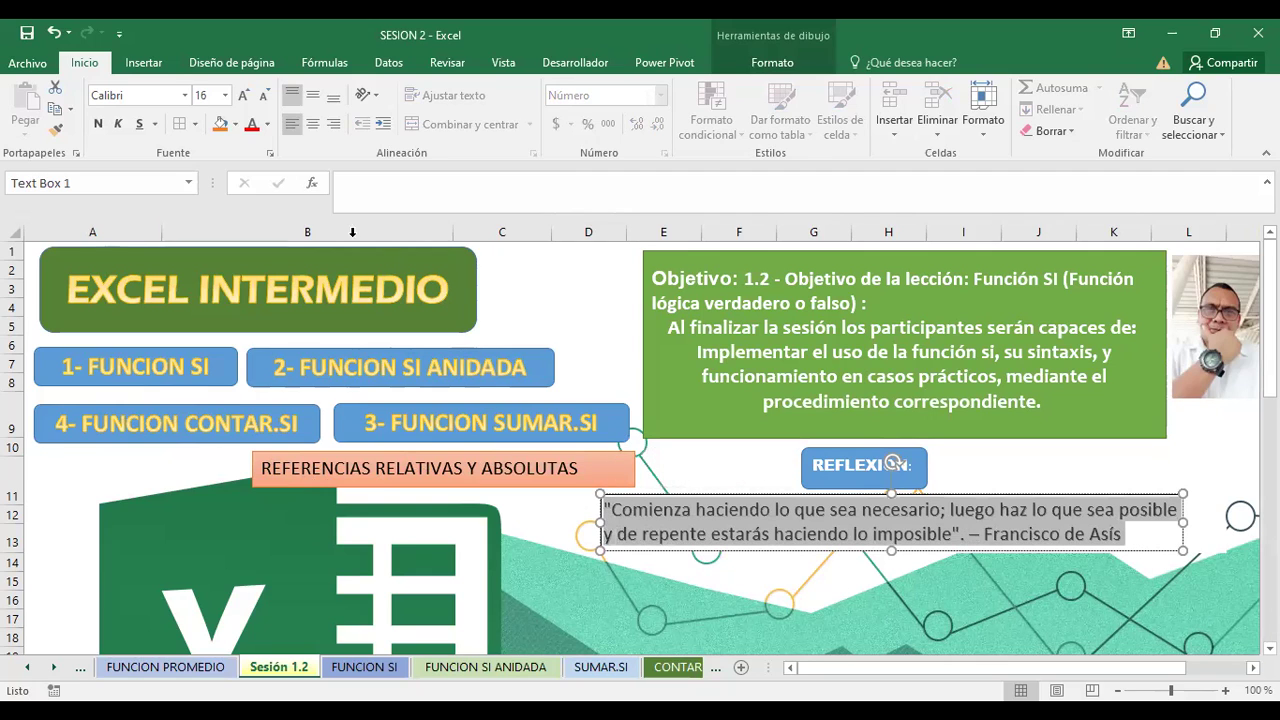
pyautogui.click(242, 97)
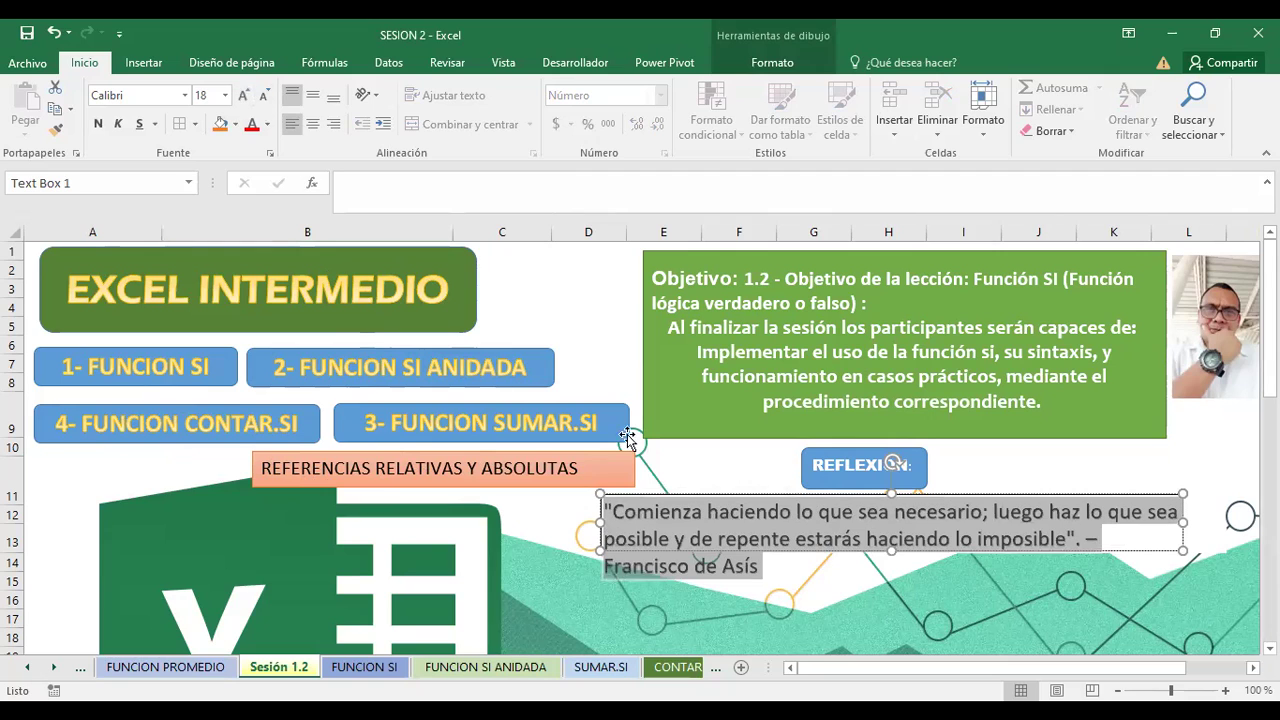
pyautogui.click(235, 124)
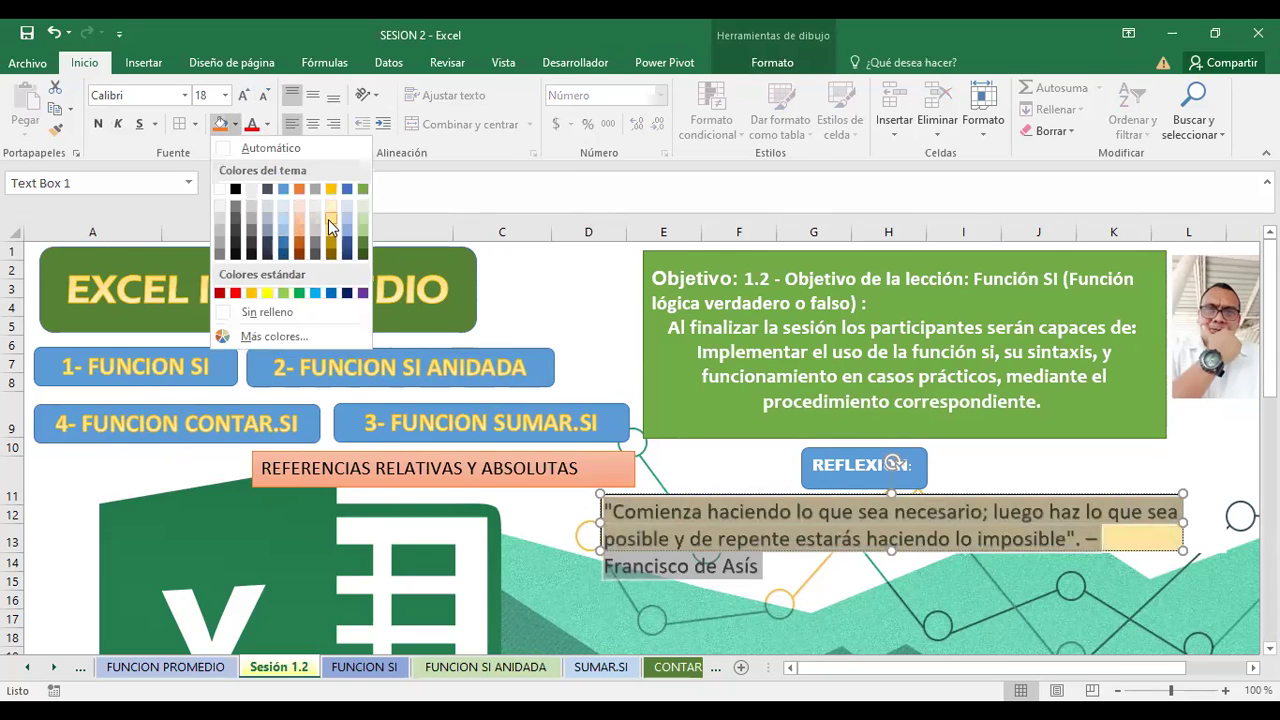
pyautogui.click(328, 219)
pyautogui.click(710, 470)
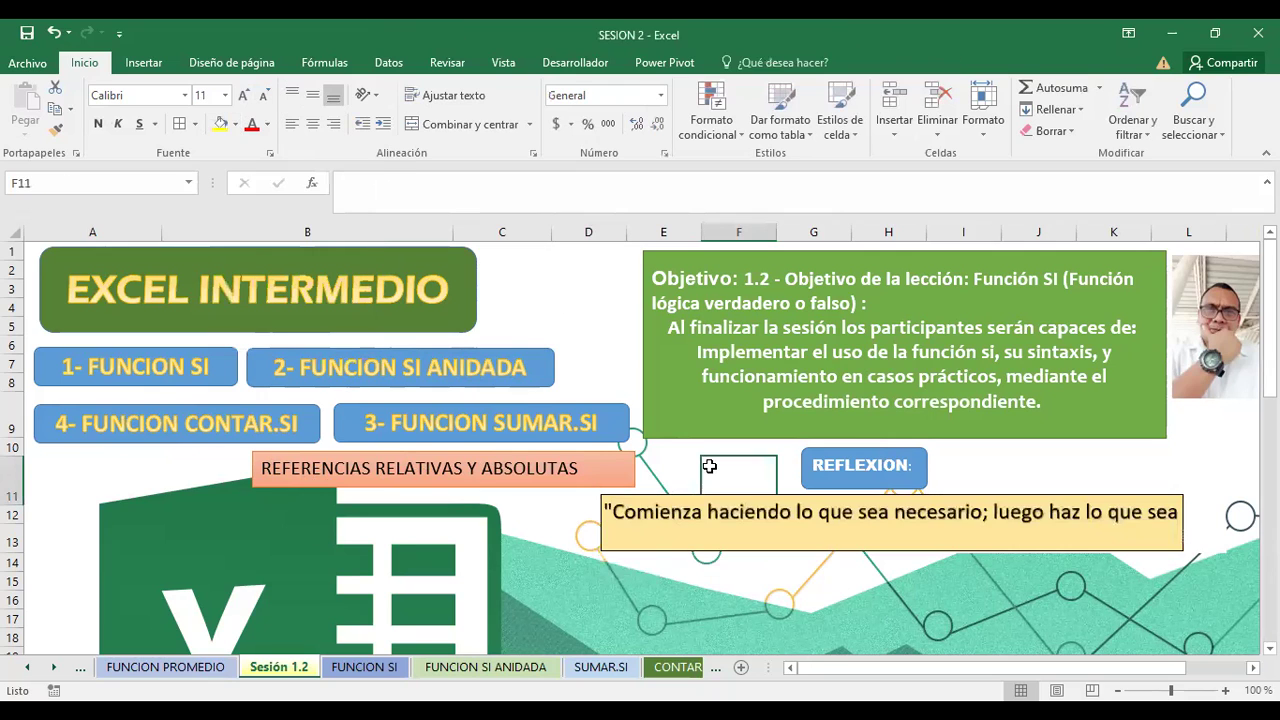
pyautogui.click(55, 33)
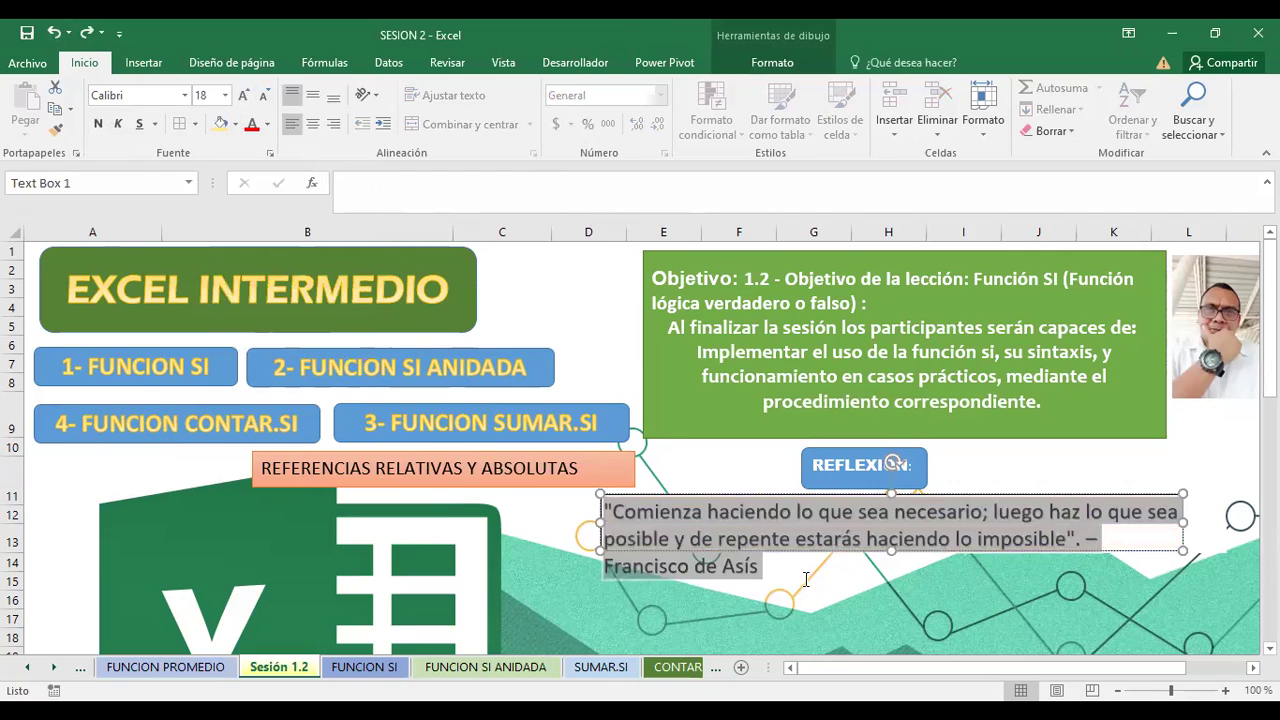
pyautogui.click(821, 581)
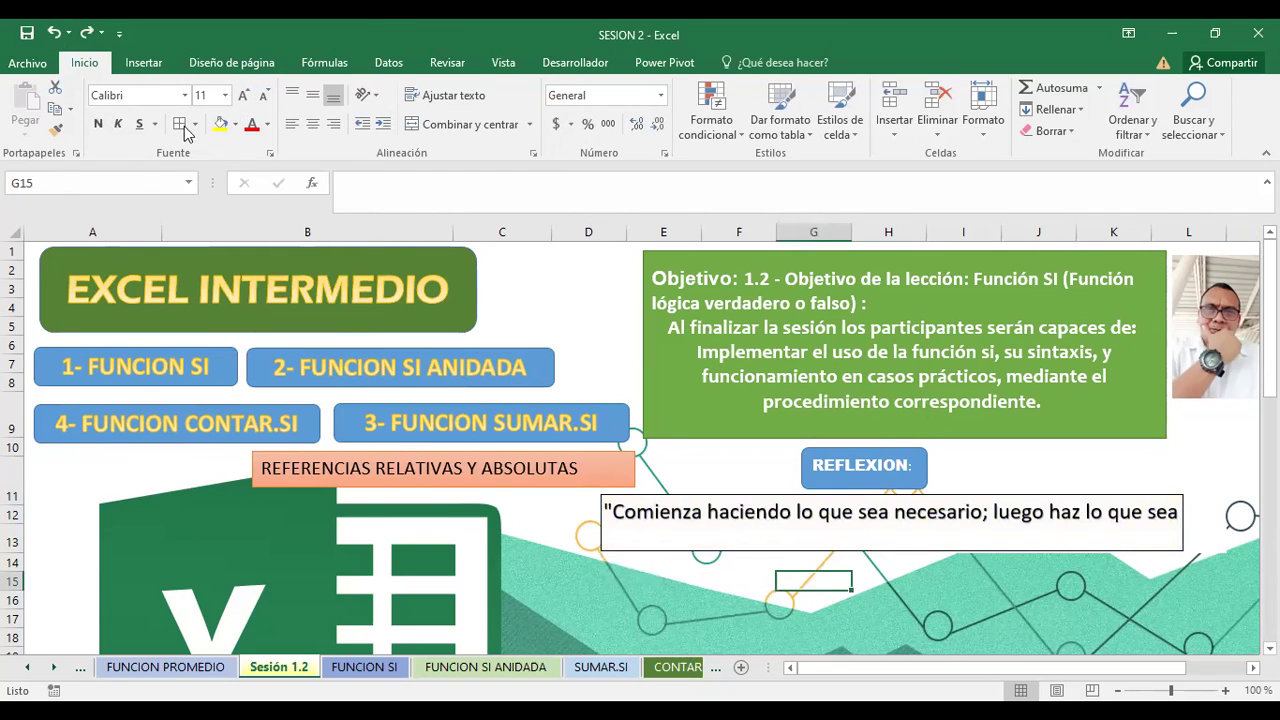
pyautogui.click(87, 33)
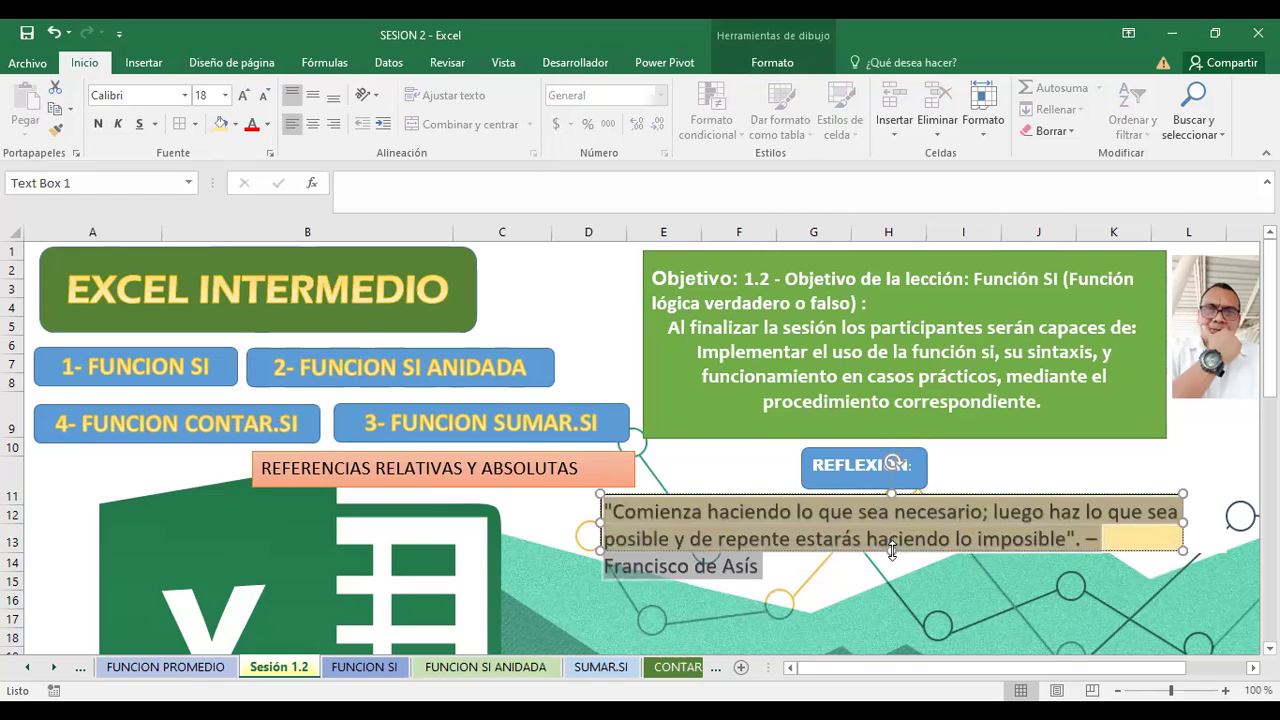
pyautogui.click(882, 603)
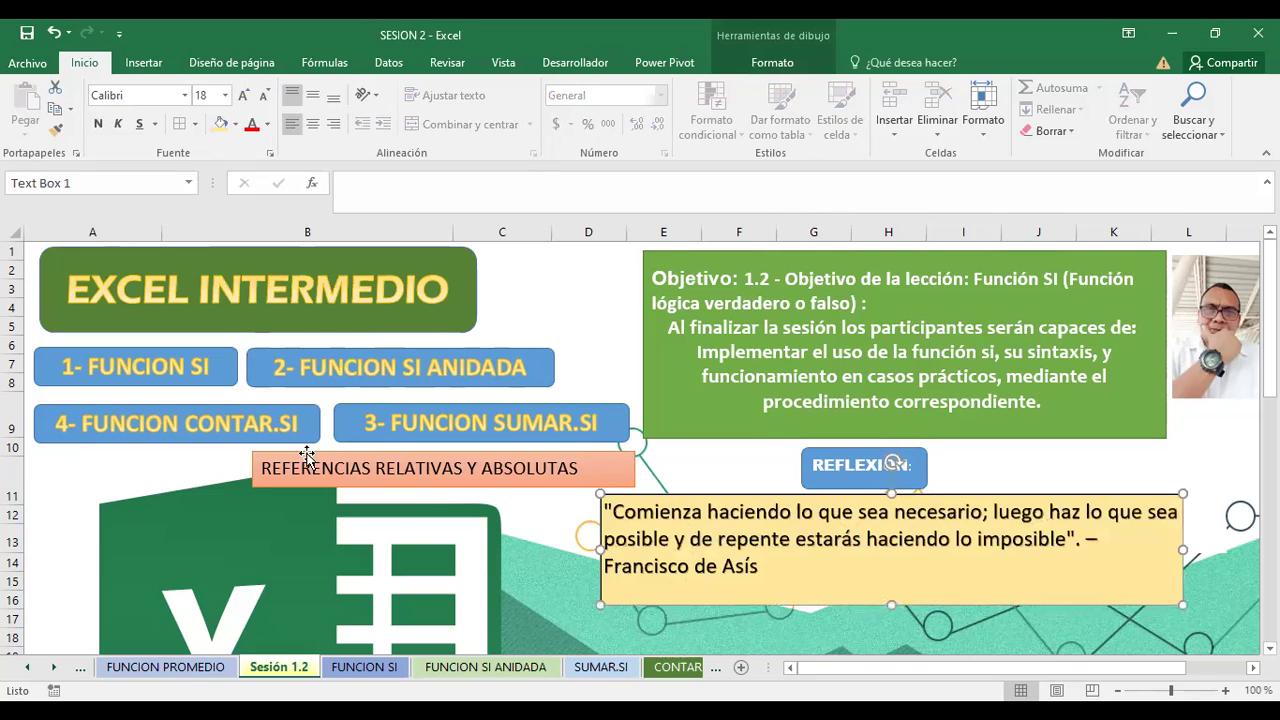
pyautogui.click(121, 469)
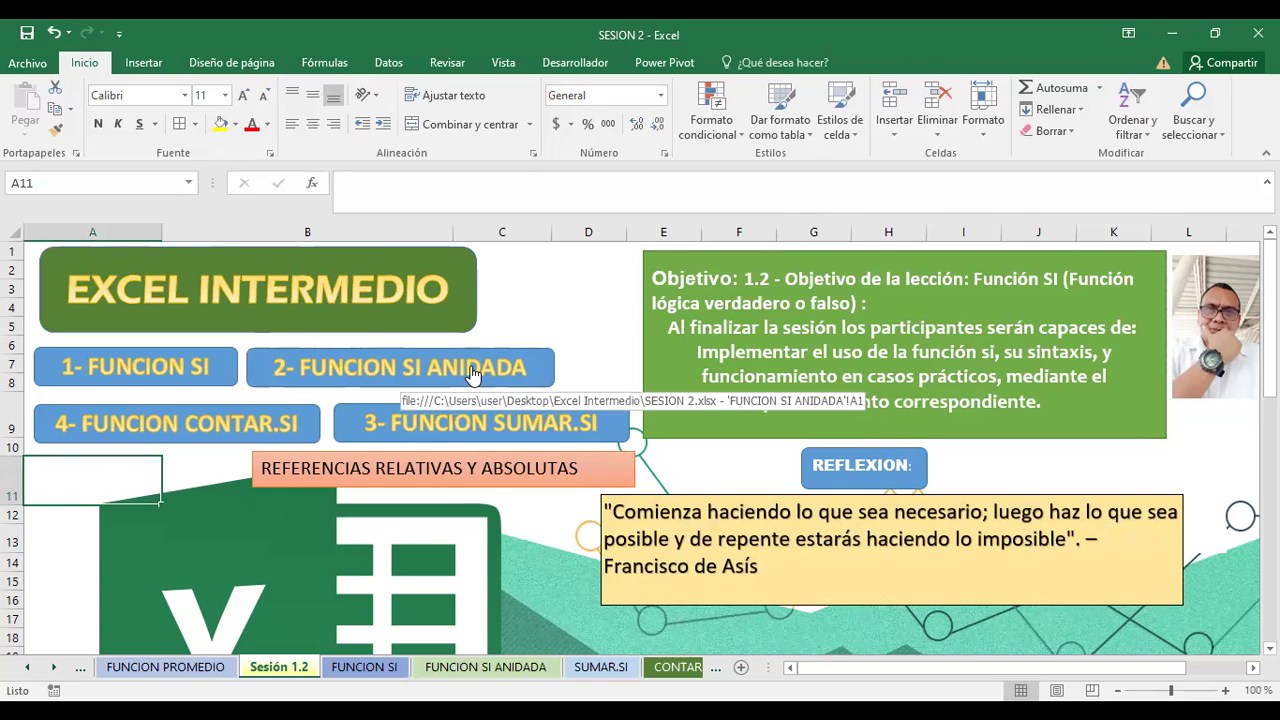
# Follow the cover sheet's '1- FUNCION SI' button to the SI lesson sheet.
pyautogui.click(541, 304)
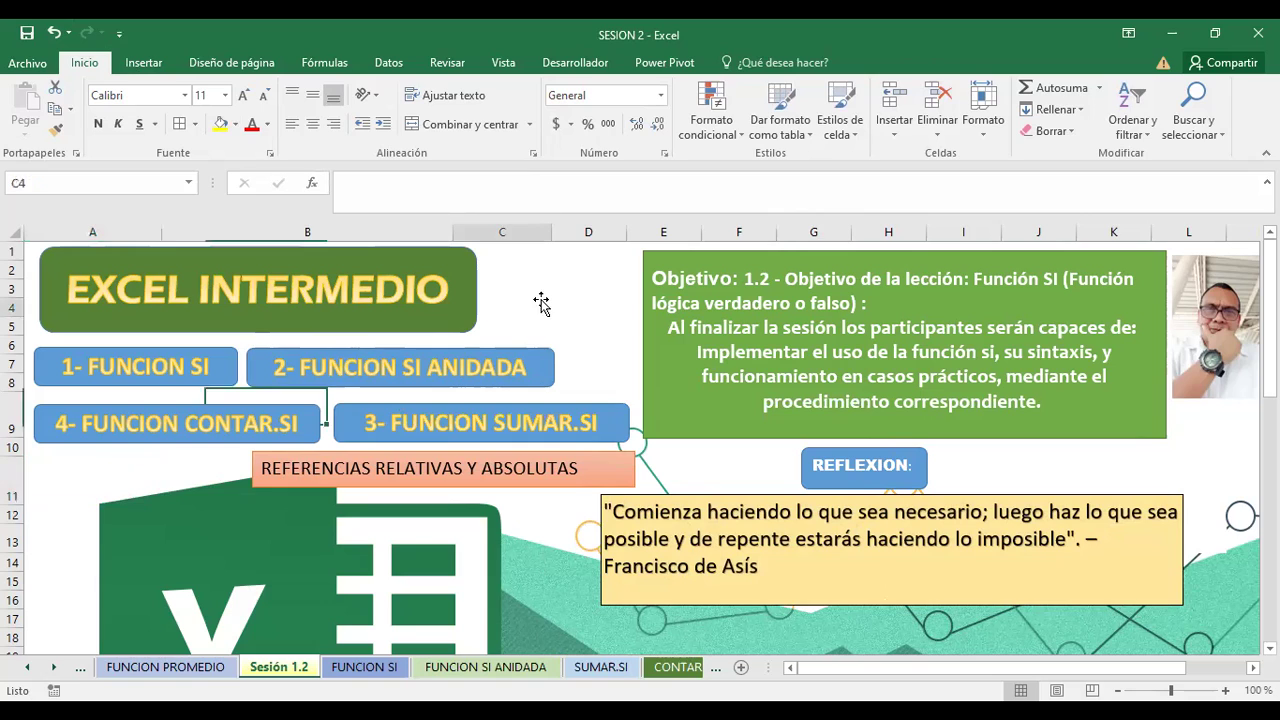
pyautogui.click(569, 285)
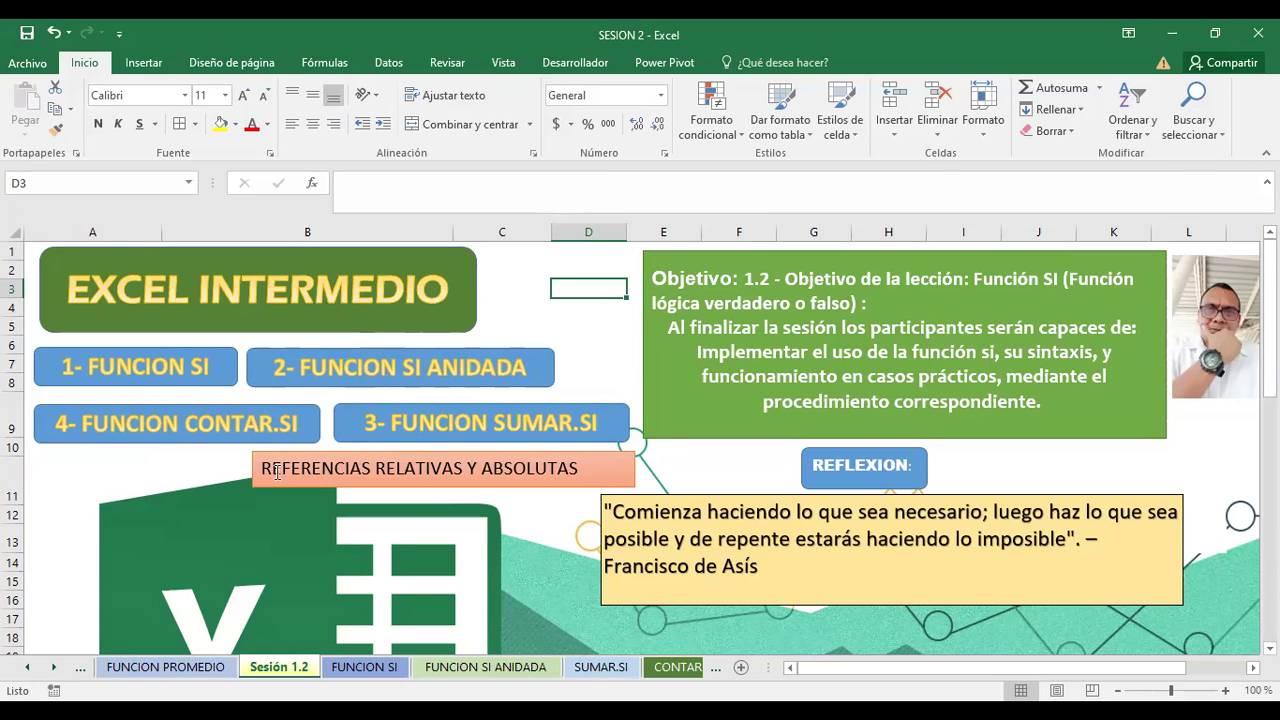
pyautogui.click(136, 376)
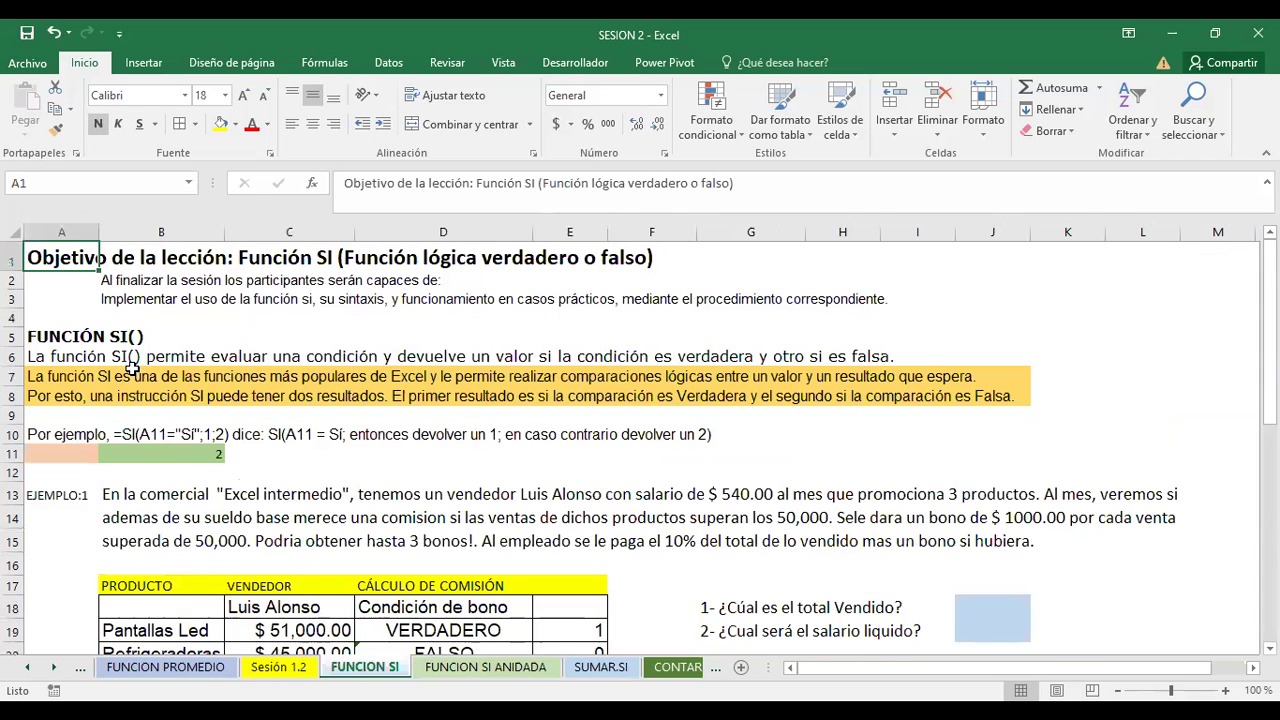
pyautogui.click(998, 260)
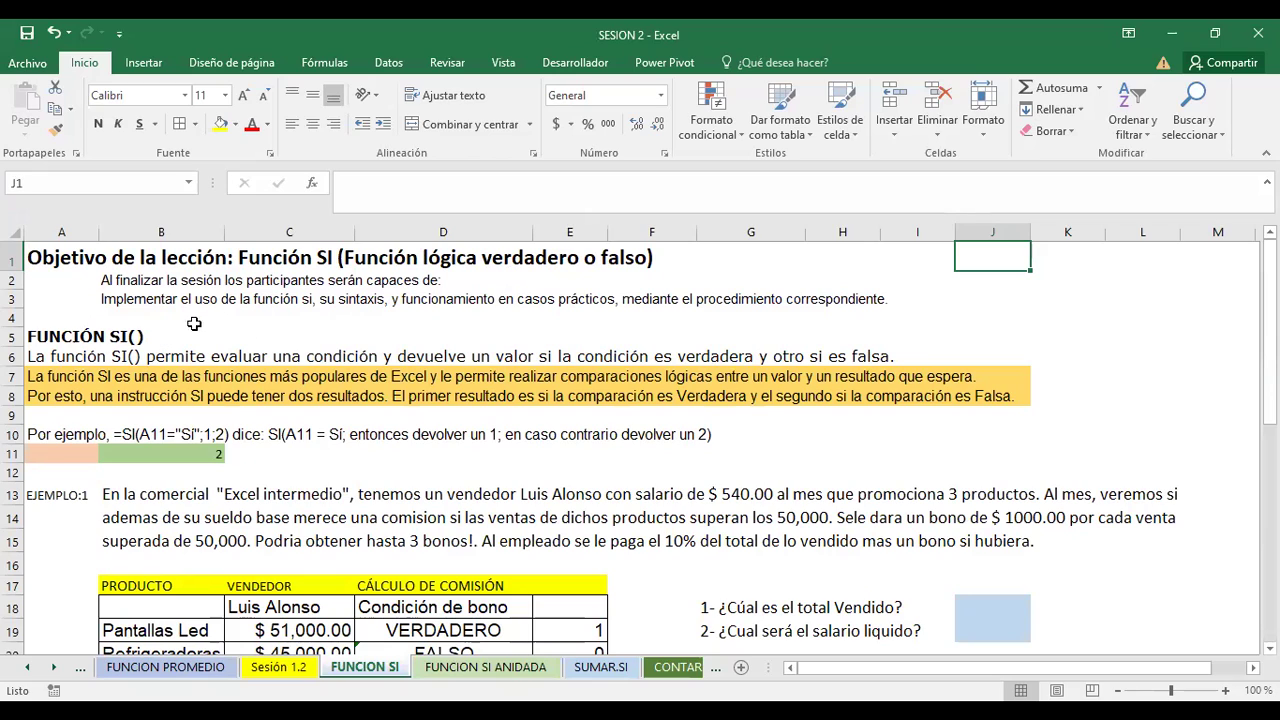
pyautogui.click(82, 316)
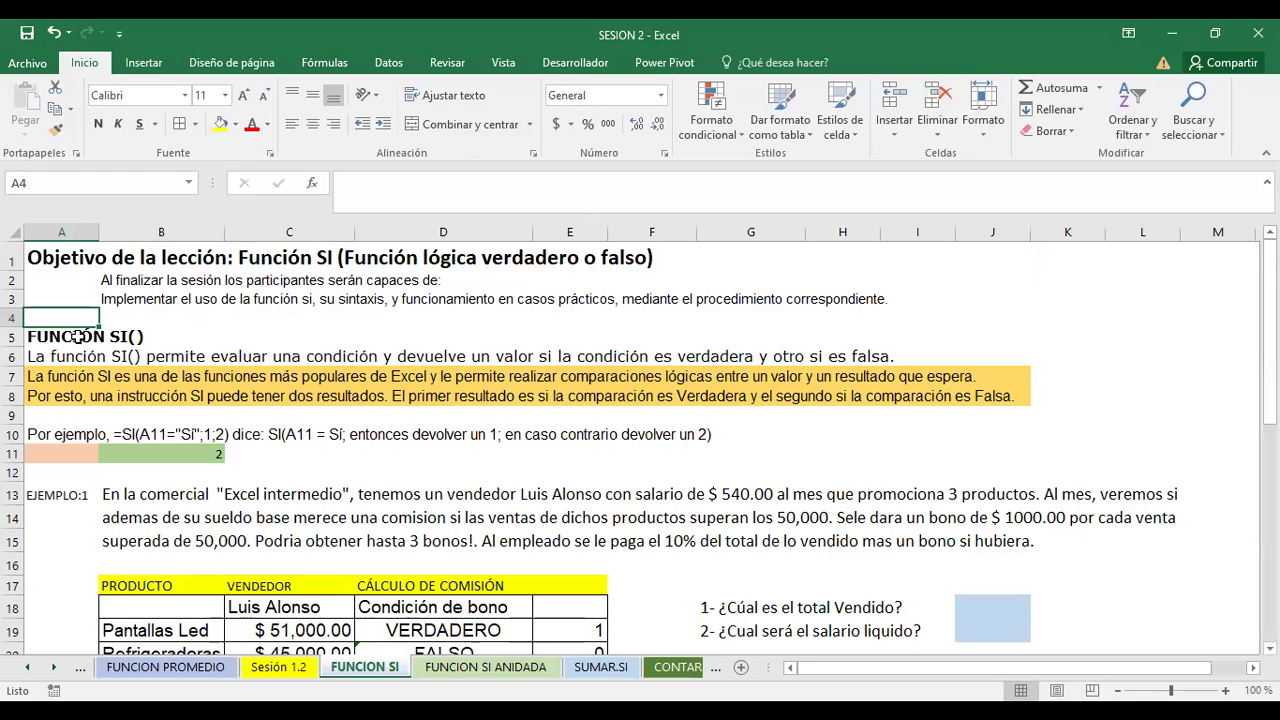
pyautogui.click(367, 256)
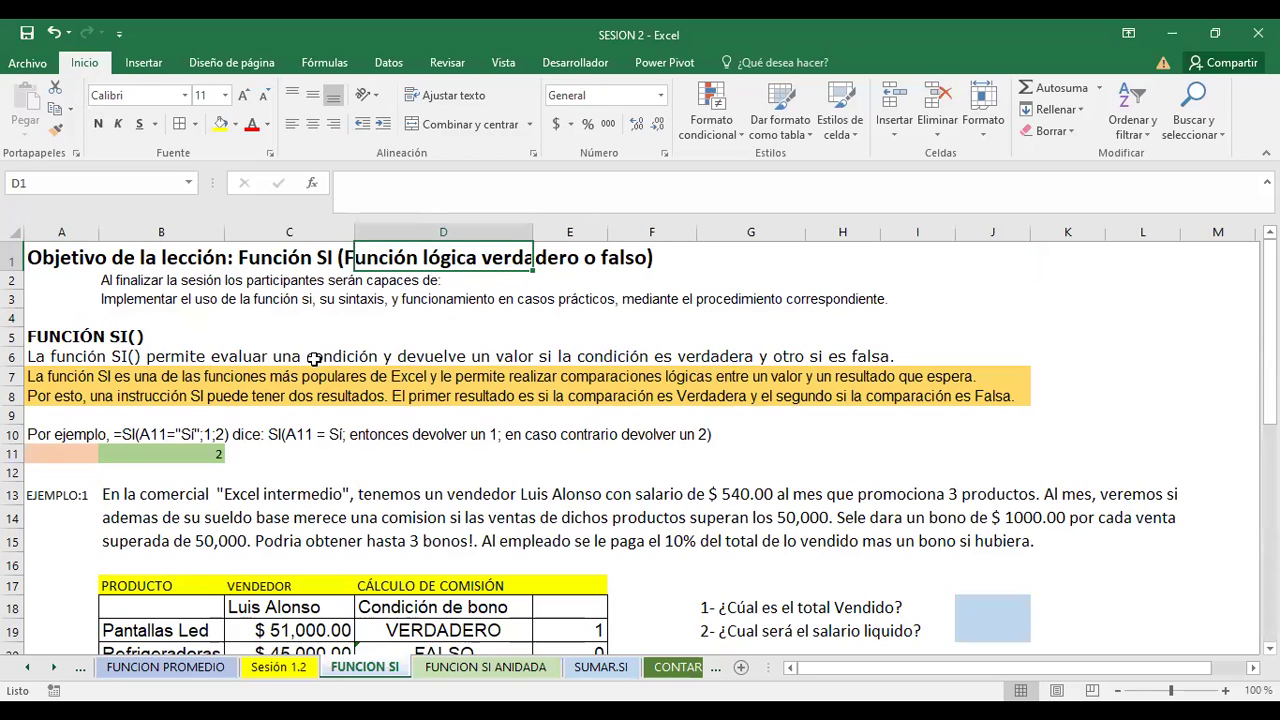
pyautogui.click(300, 357)
pyautogui.click(60, 354)
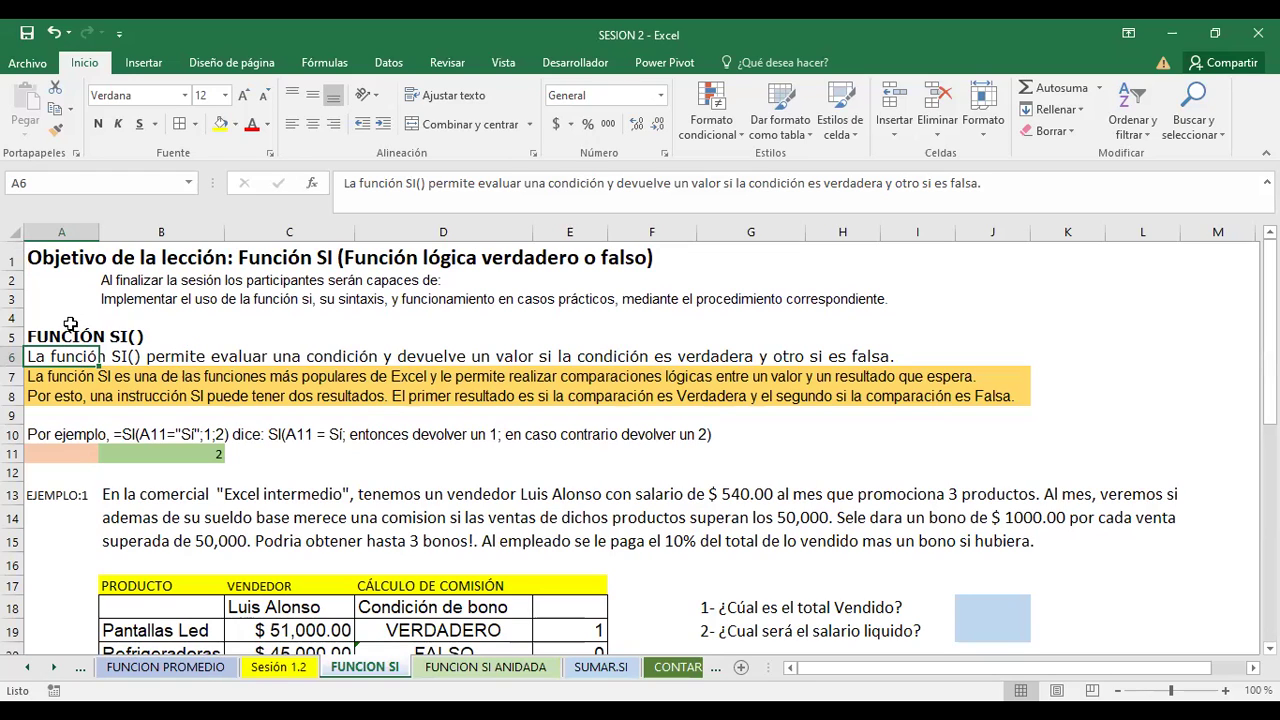
pyautogui.click(233, 322)
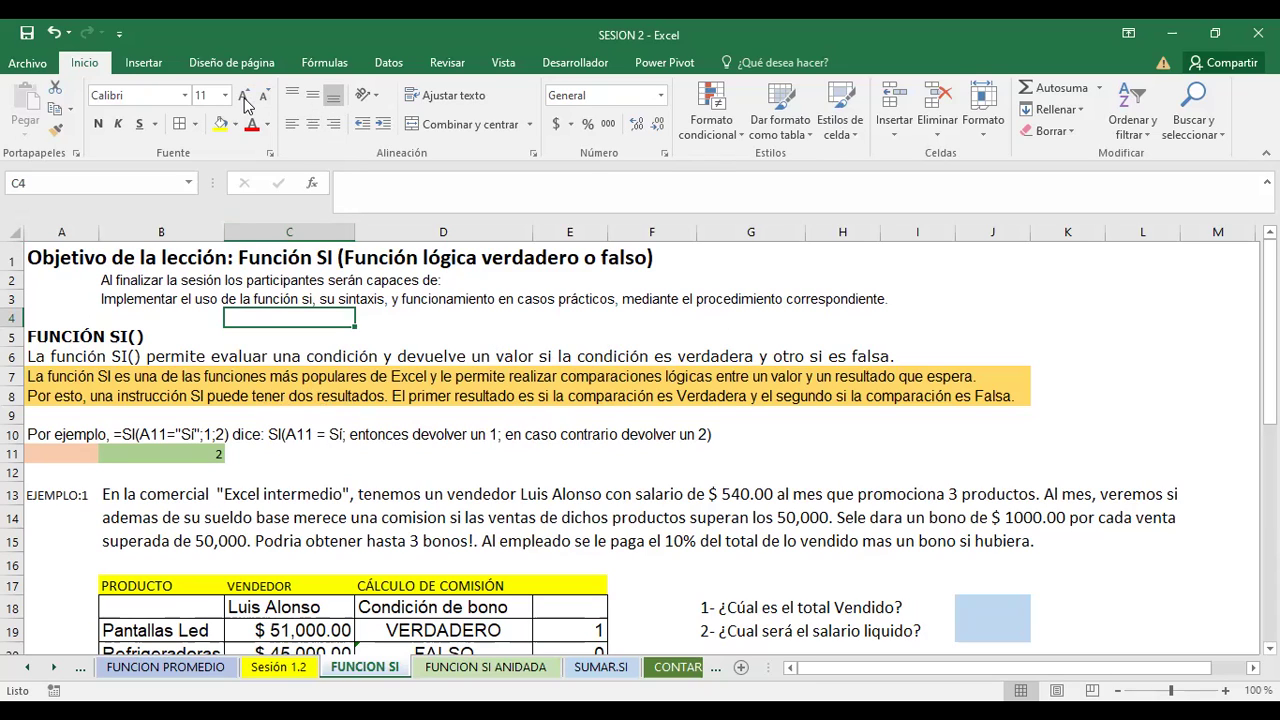
# Open the Formas shape gallery from the Insertar tab's Ilustraciones group.
pyautogui.click(145, 63)
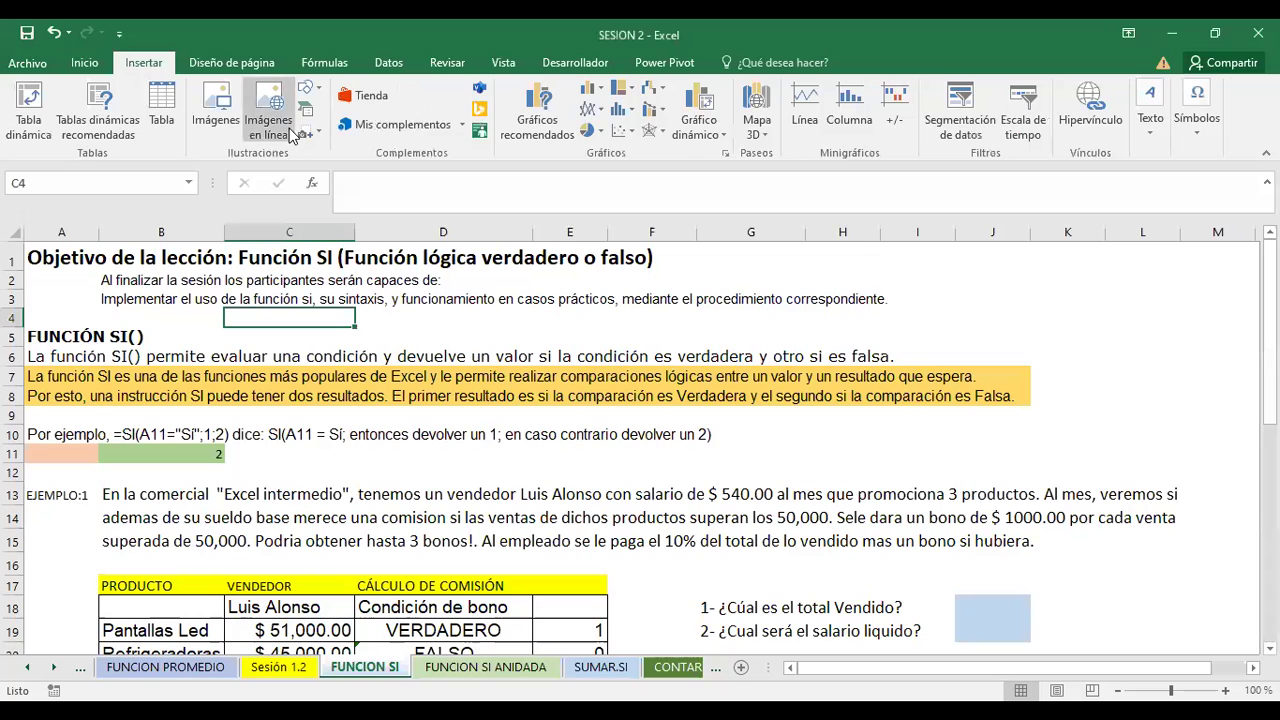
pyautogui.click(312, 90)
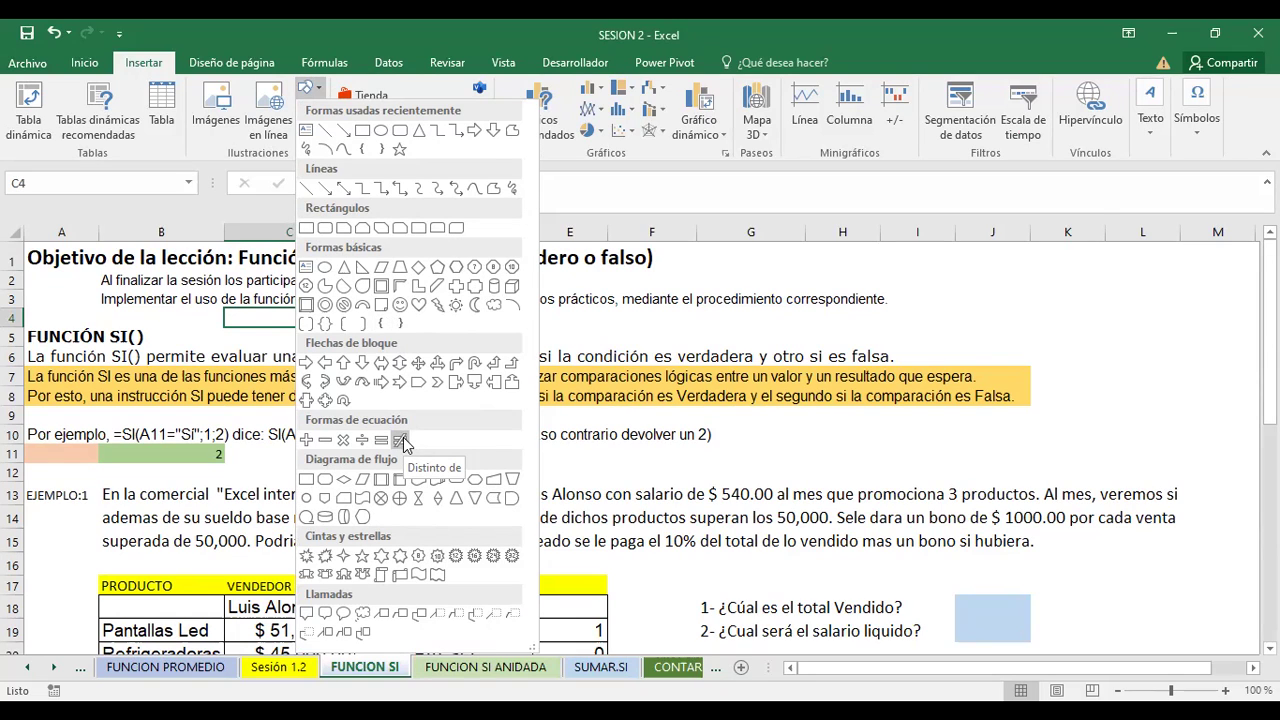
# Draw a blue flowchart diamond around columns J–K beside the lesson text.
pyautogui.click(421, 268)
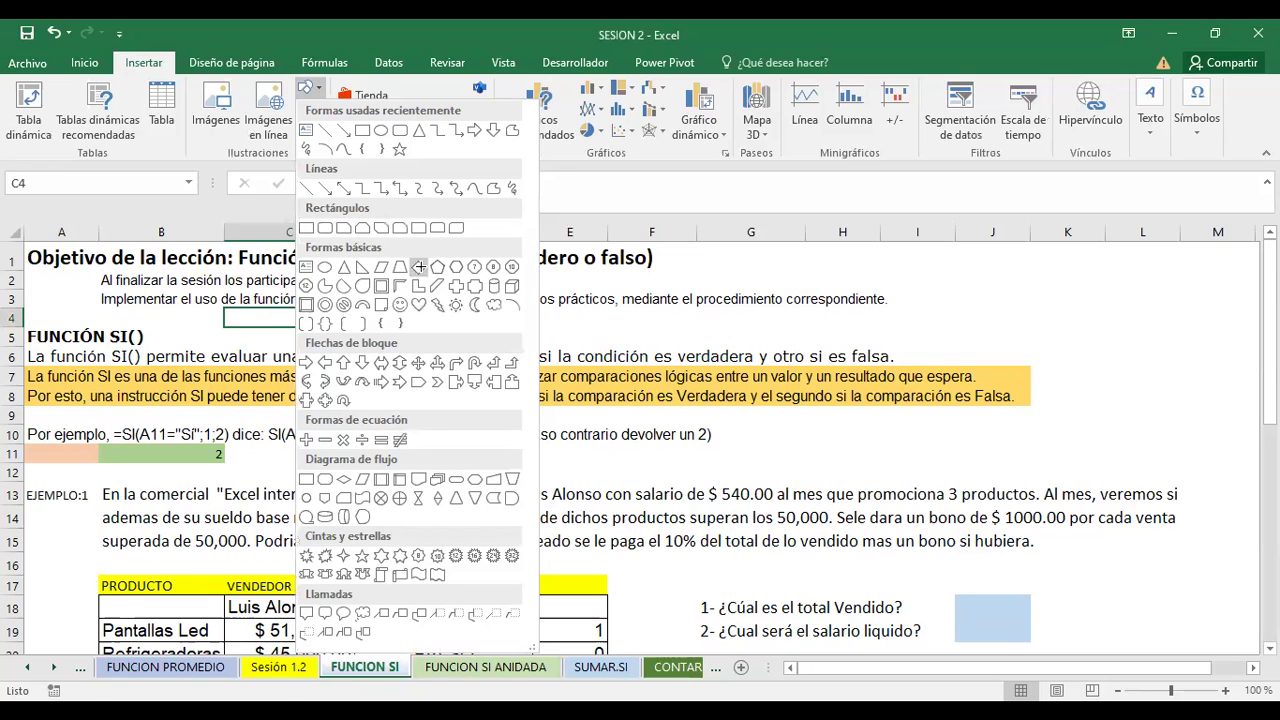
pyautogui.moveTo(972, 297); pyautogui.dragTo(1129, 423)
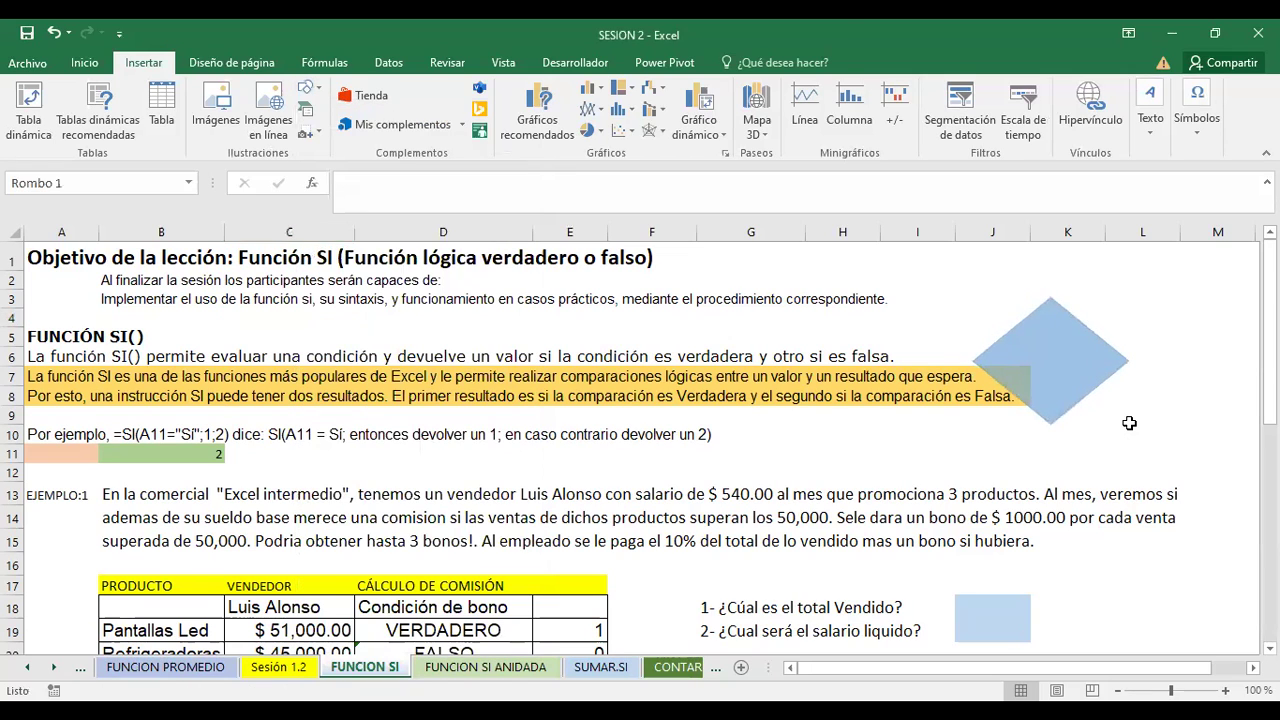
pyautogui.click(922, 287)
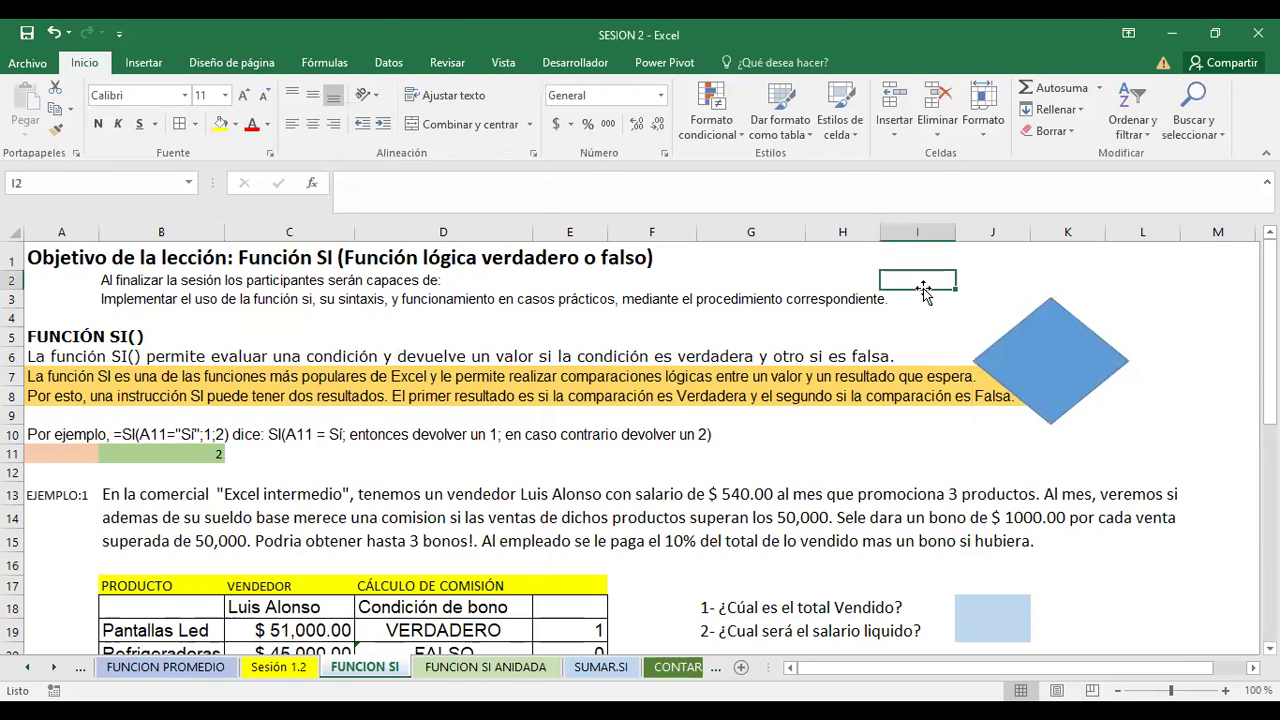
pyautogui.click(1030, 335)
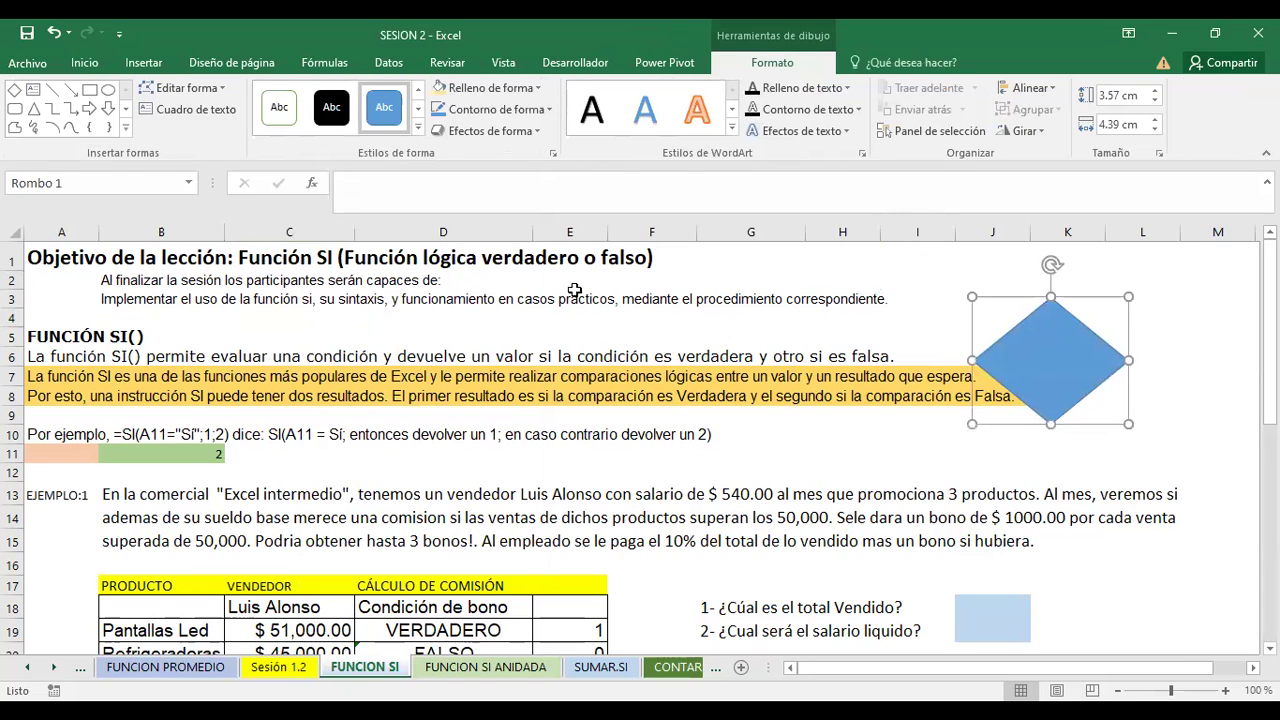
# Add an arrow pointing down onto the diamond's top corner.
pyautogui.click(143, 62)
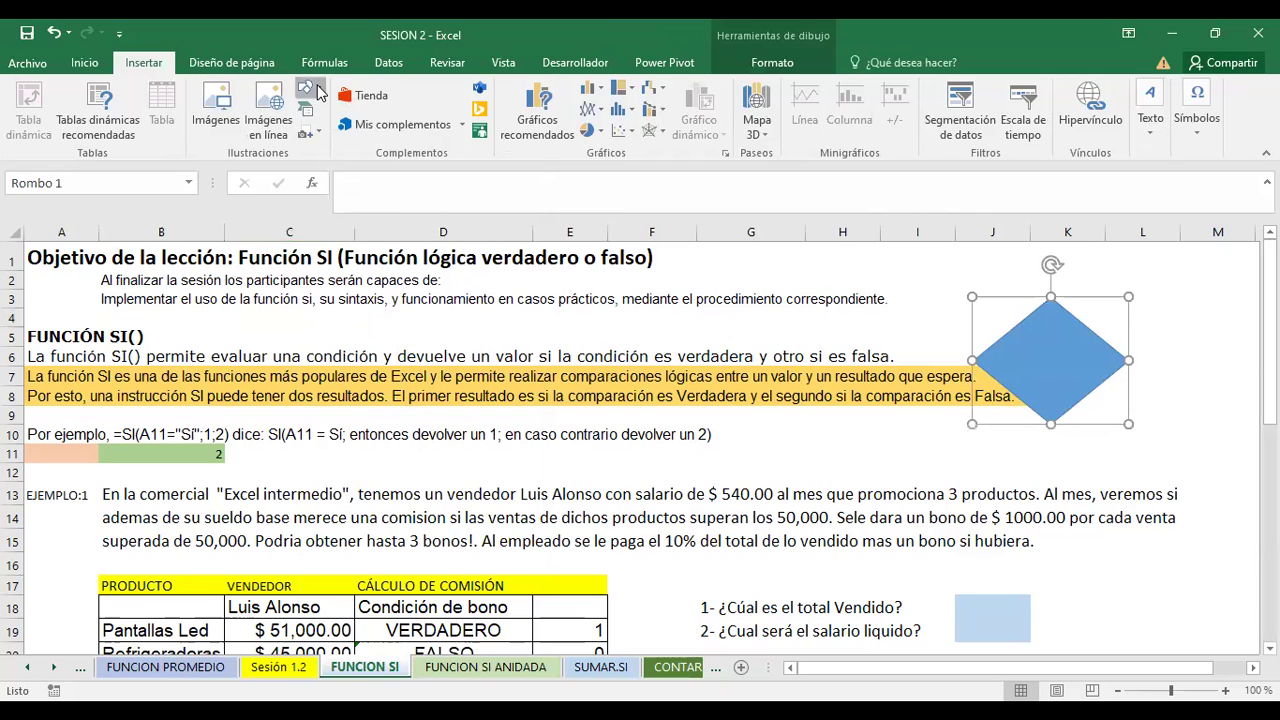
pyautogui.click(320, 92)
pyautogui.click(357, 124)
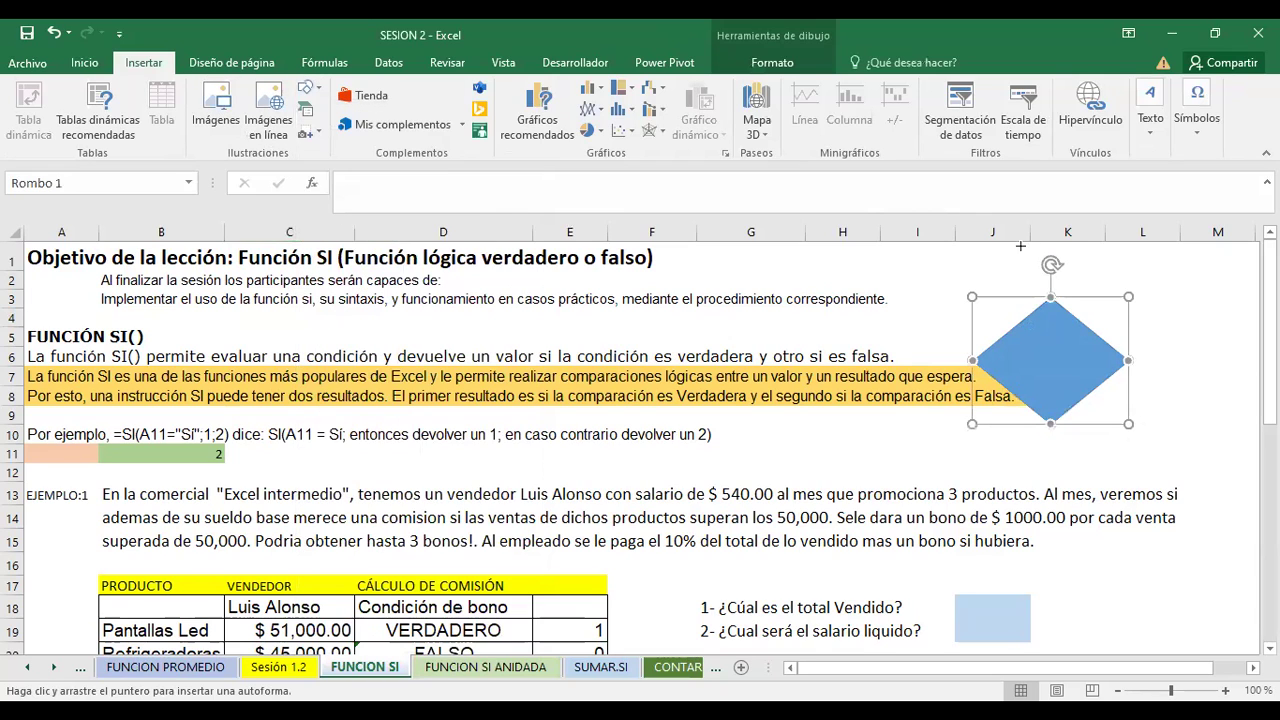
pyautogui.moveTo(1047, 291); pyautogui.dragTo(1044, 250)
pyautogui.click(1160, 284)
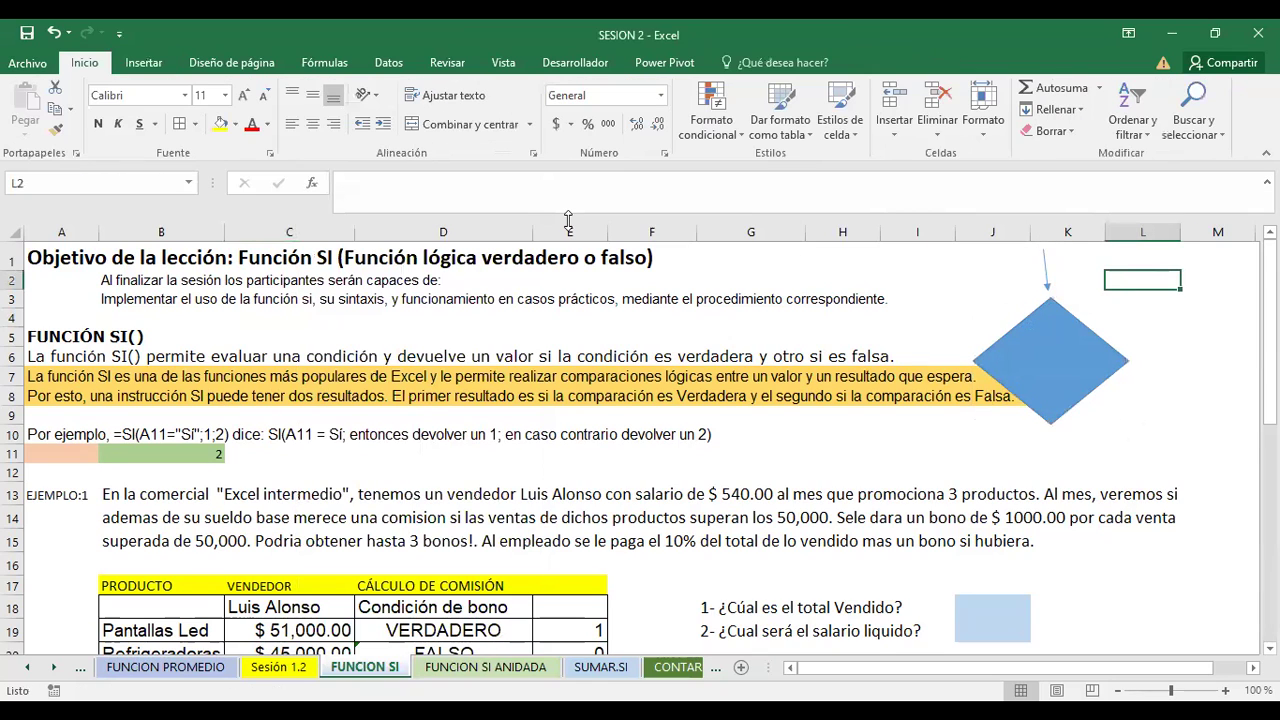
# Draw straight lines extending from the diamond's right and left corners.
pyautogui.click(143, 62)
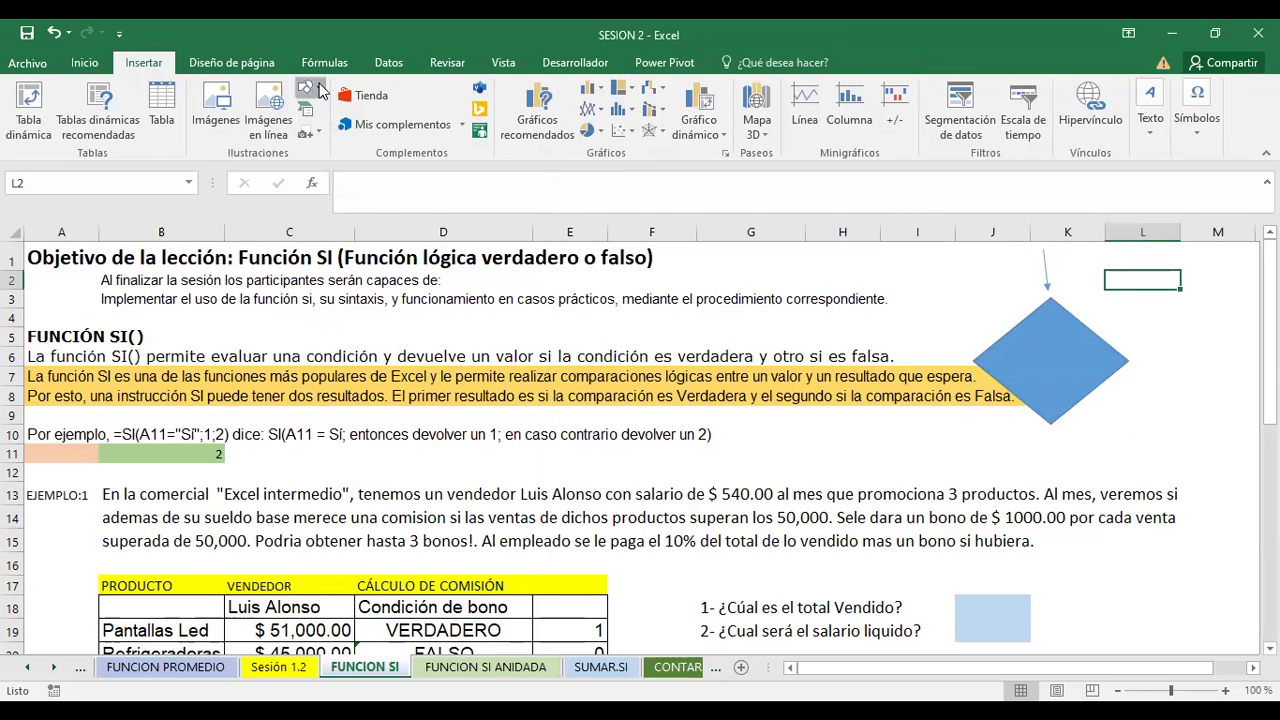
pyautogui.click(312, 88)
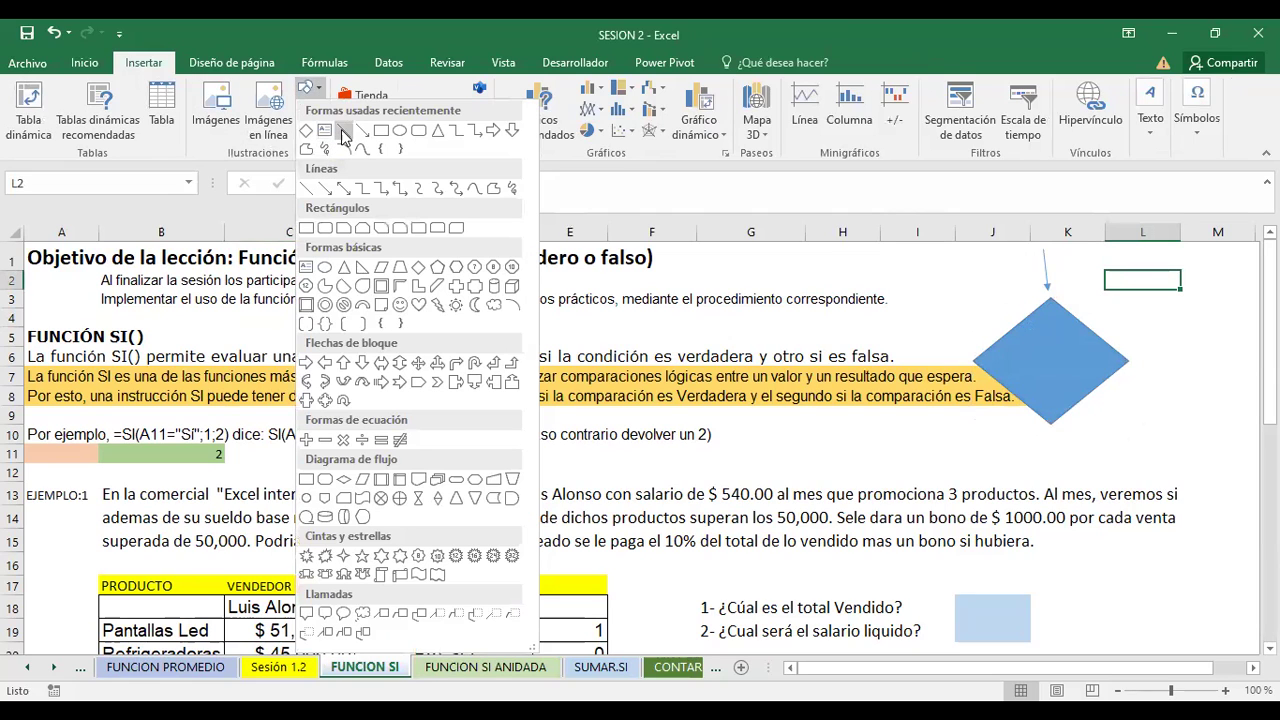
pyautogui.click(343, 130)
pyautogui.moveTo(1128, 362); pyautogui.dragTo(1180, 362)
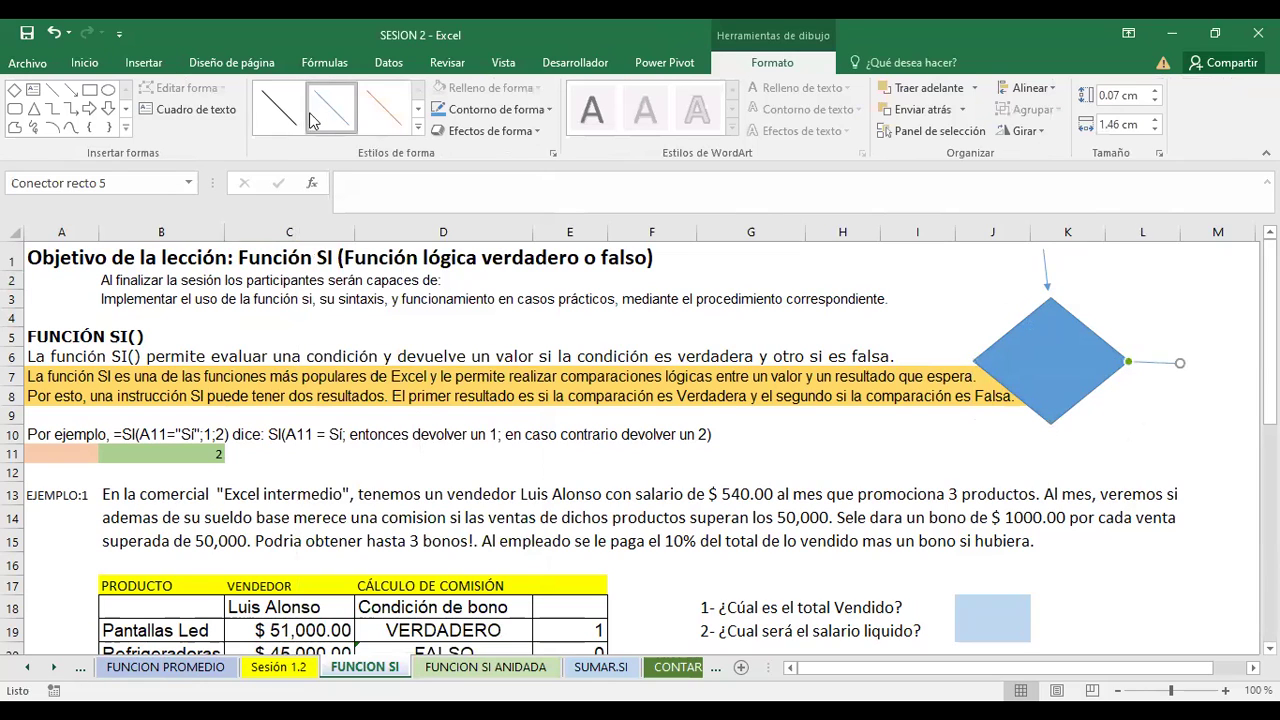
pyautogui.click(127, 64)
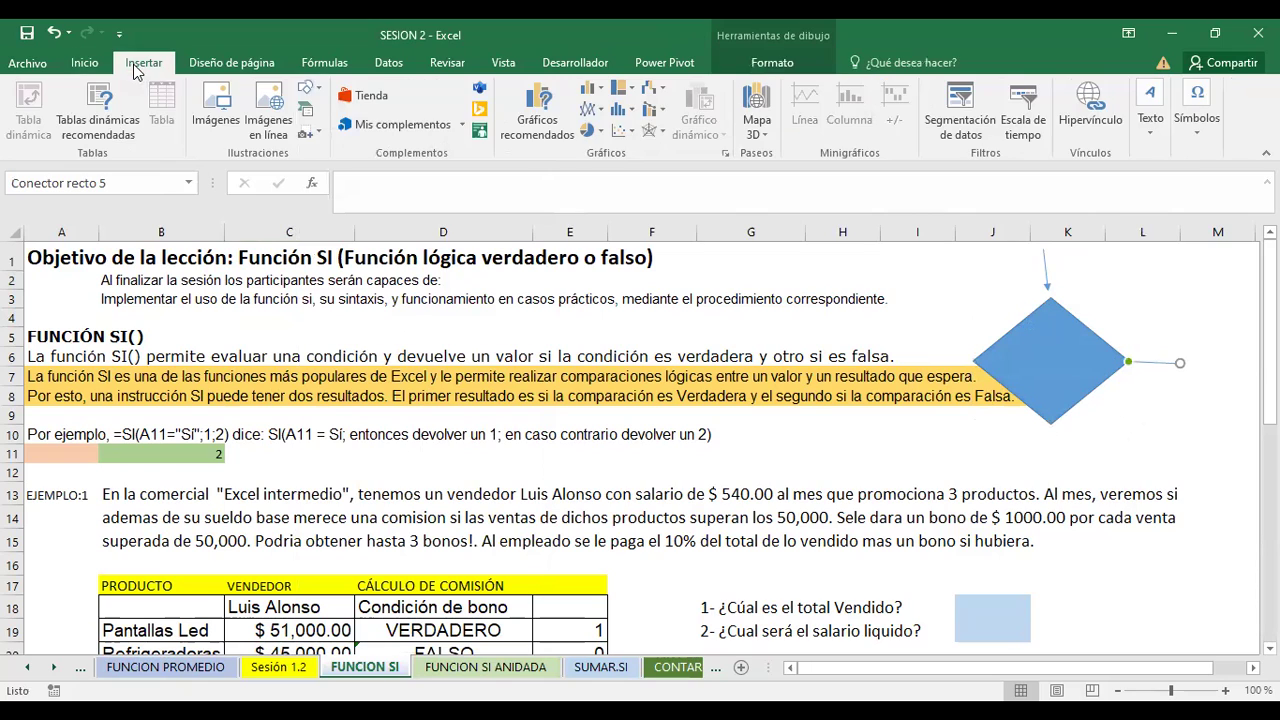
pyautogui.click(319, 93)
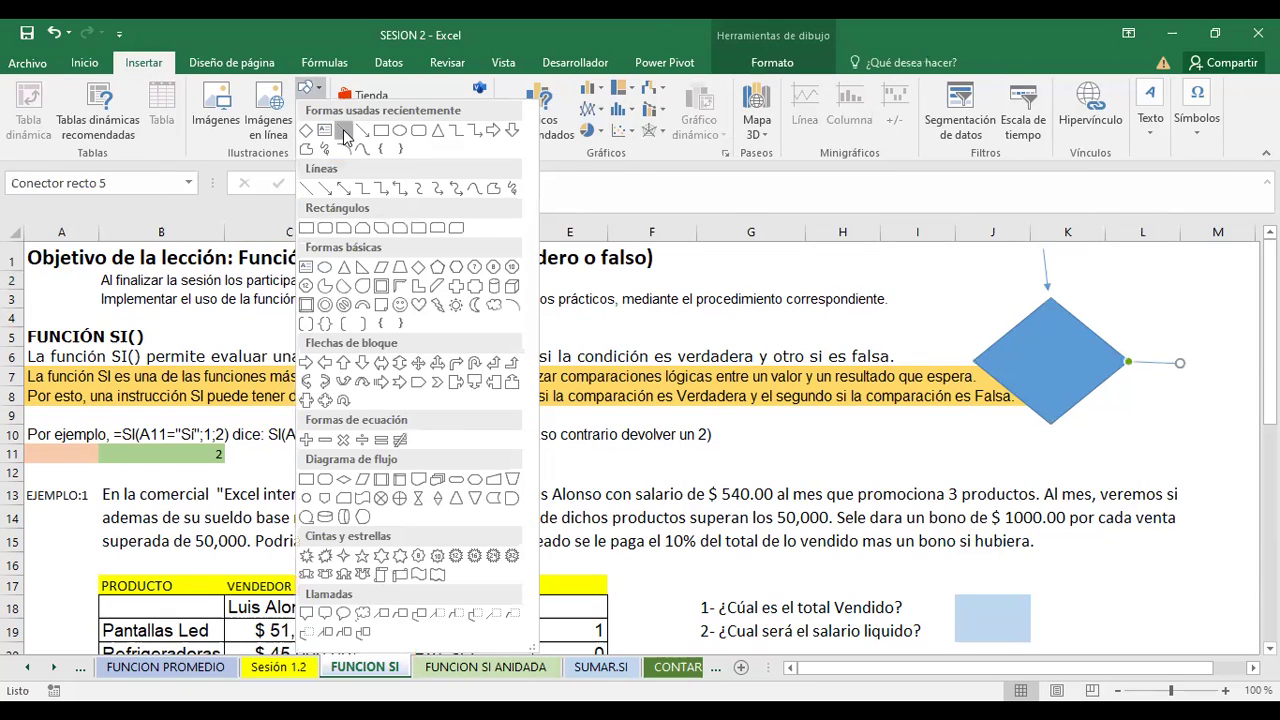
pyautogui.click(343, 129)
pyautogui.moveTo(977, 361); pyautogui.dragTo(913, 362)
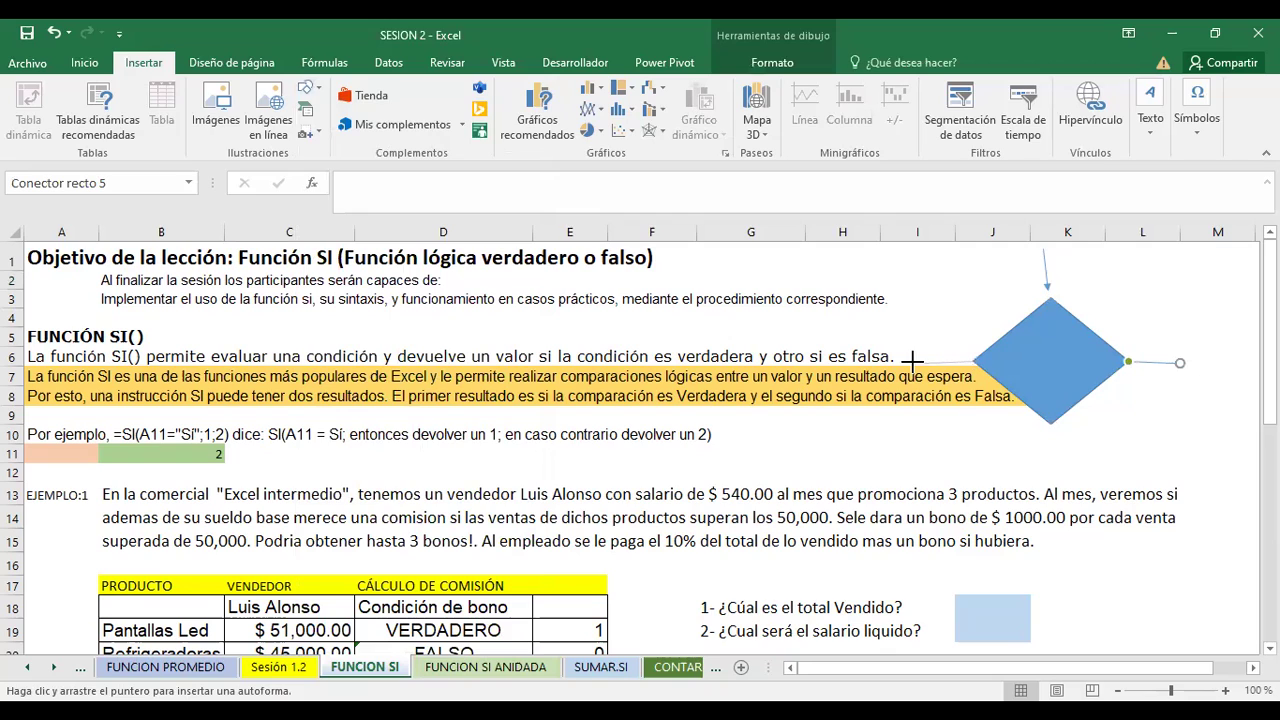
pyautogui.click(958, 296)
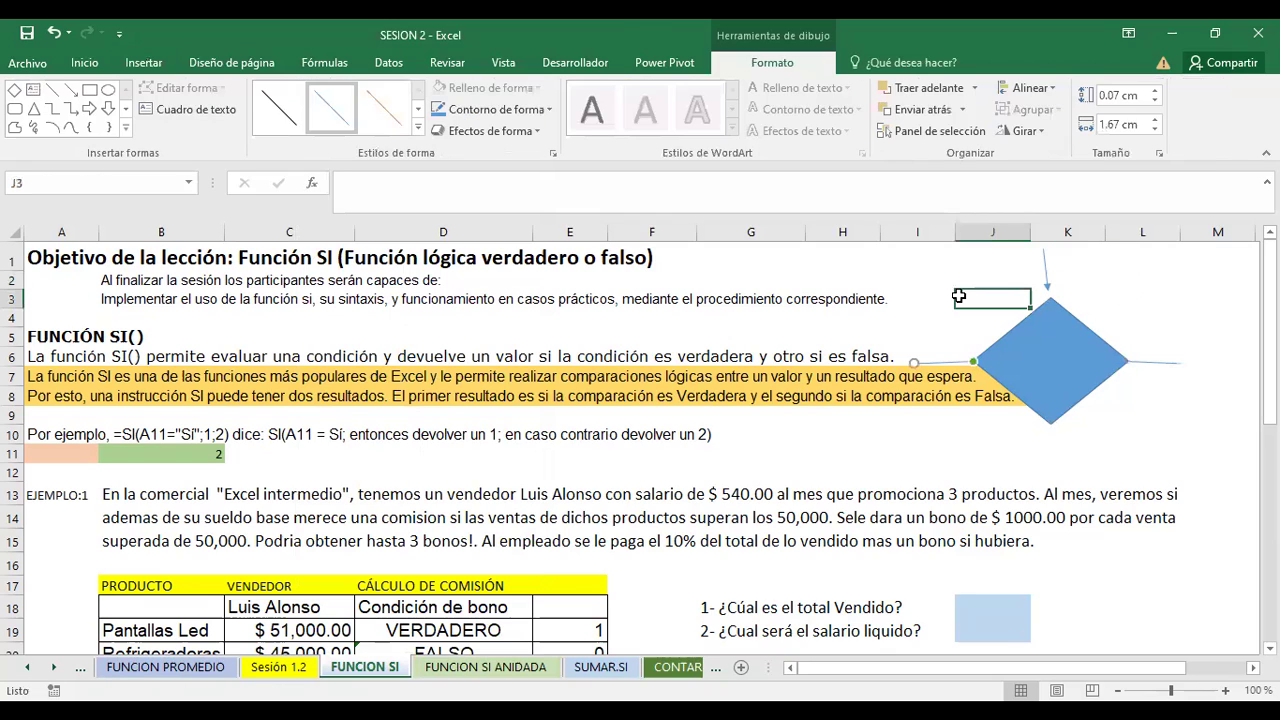
# Enter the condition A4>2 in cell L2 with yellow fill and 14-point text.
pyautogui.click(1098, 299)
pyautogui.click(1138, 430)
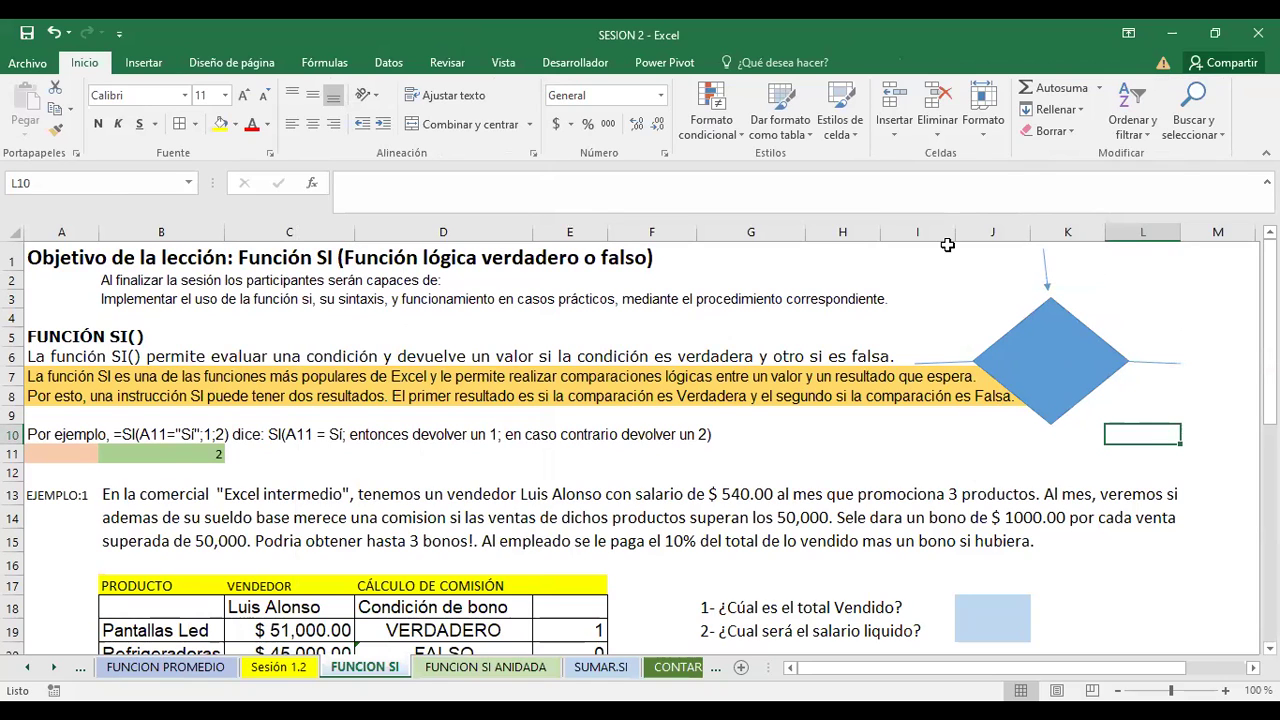
pyautogui.click(1110, 279)
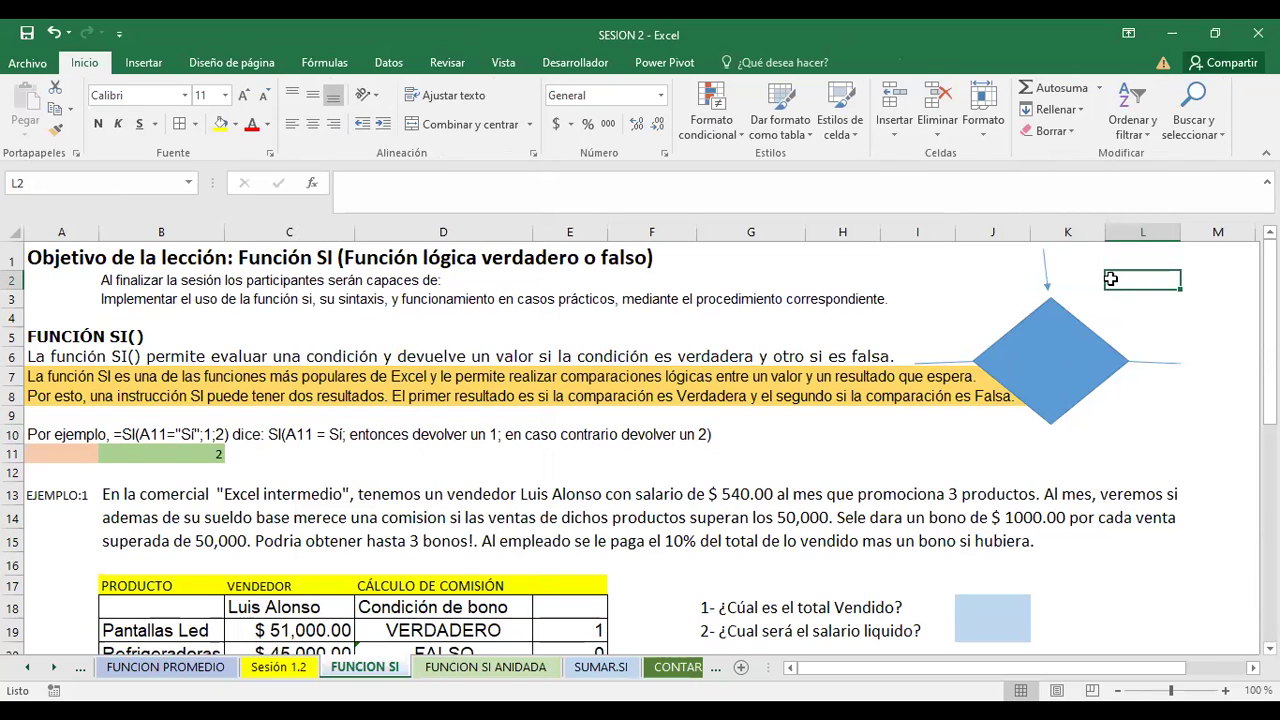
pyautogui.write('A')
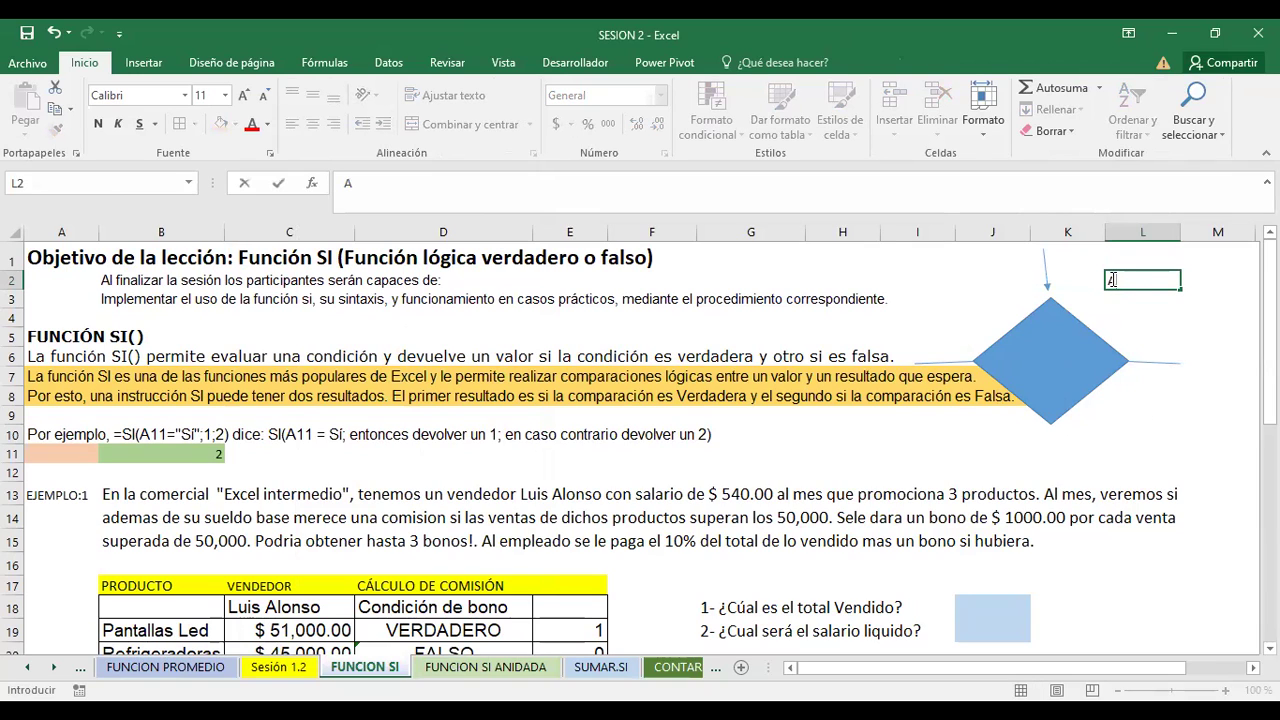
pyautogui.write('4')
pyautogui.write('>')
pyautogui.write('2')
pyautogui.click(964, 286)
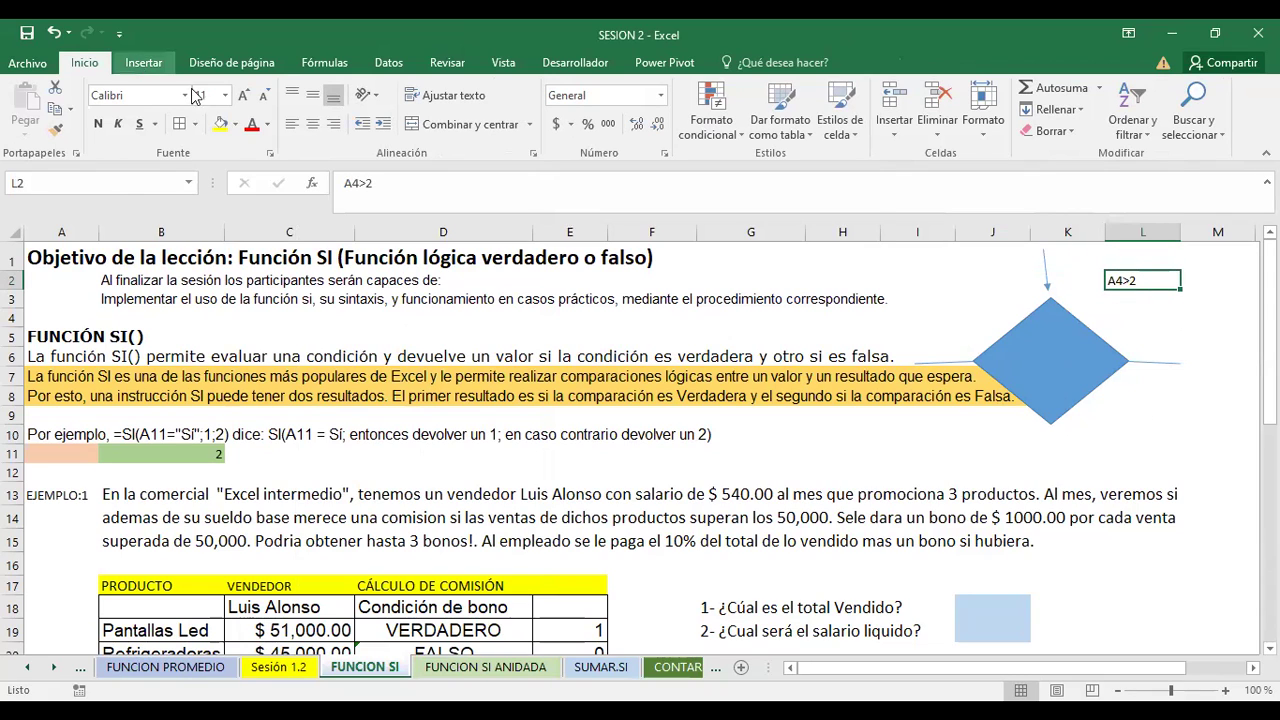
pyautogui.click(221, 123)
pyautogui.click(243, 94)
pyautogui.click(243, 94)
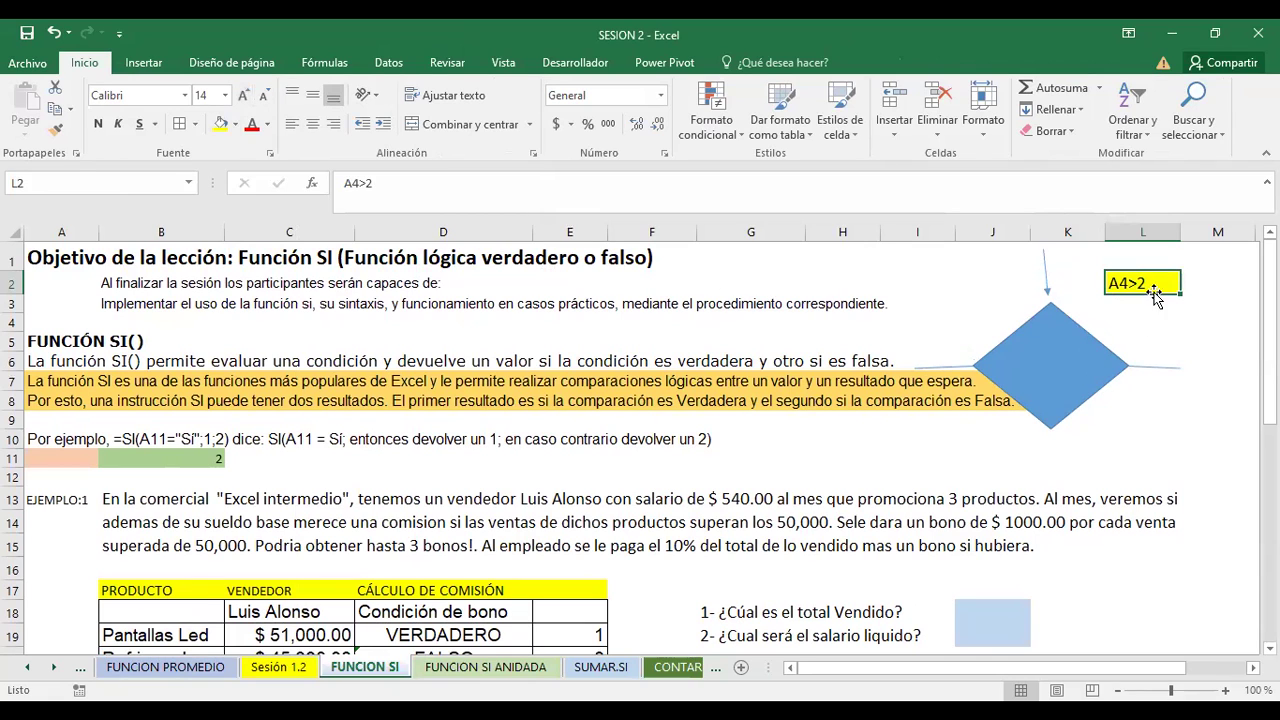
pyautogui.click(1052, 364)
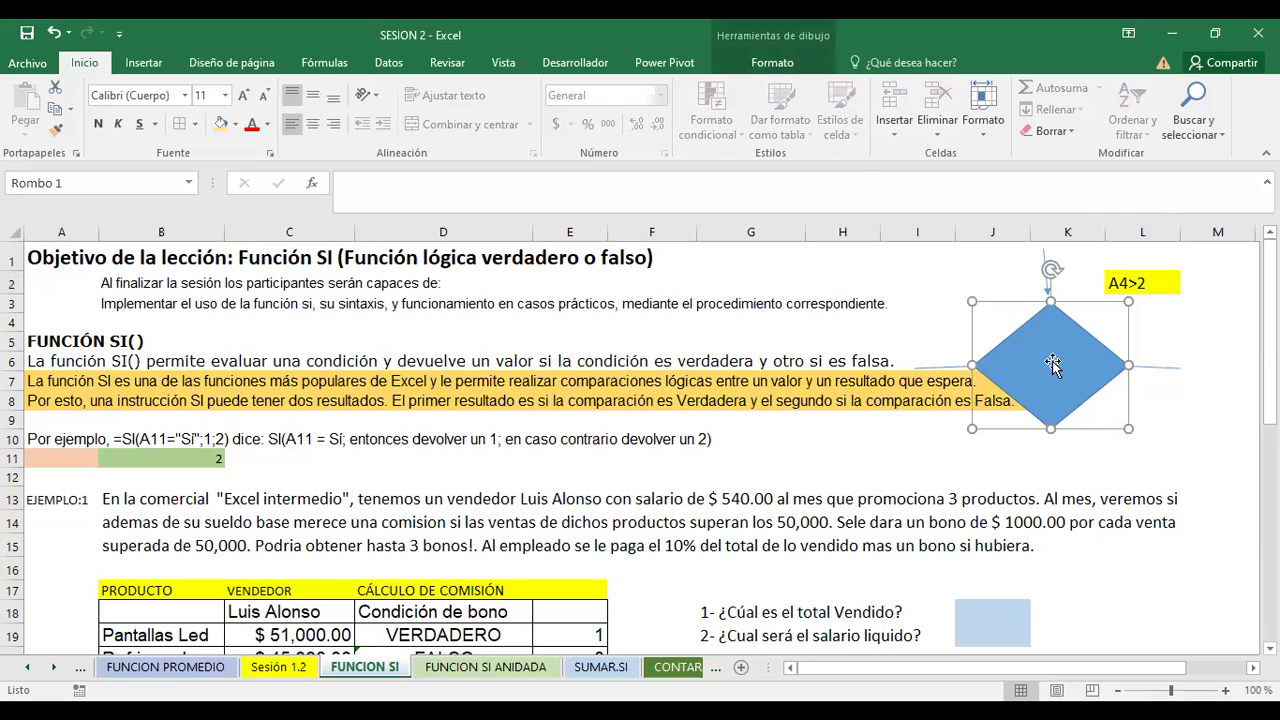
# Put A4>2 inside the diamond and enlarge its text to 18 pt.
pyautogui.write('A4')
pyautogui.write('>2')
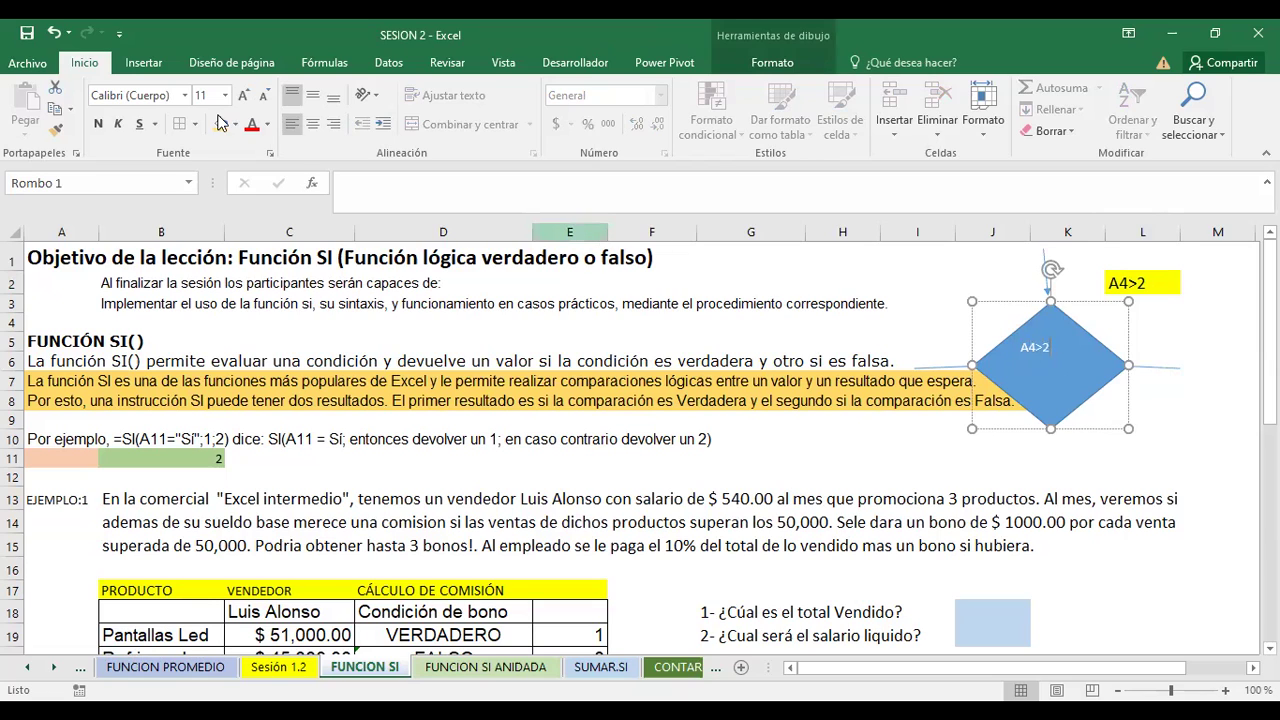
pyautogui.click(243, 97)
pyautogui.click(243, 97)
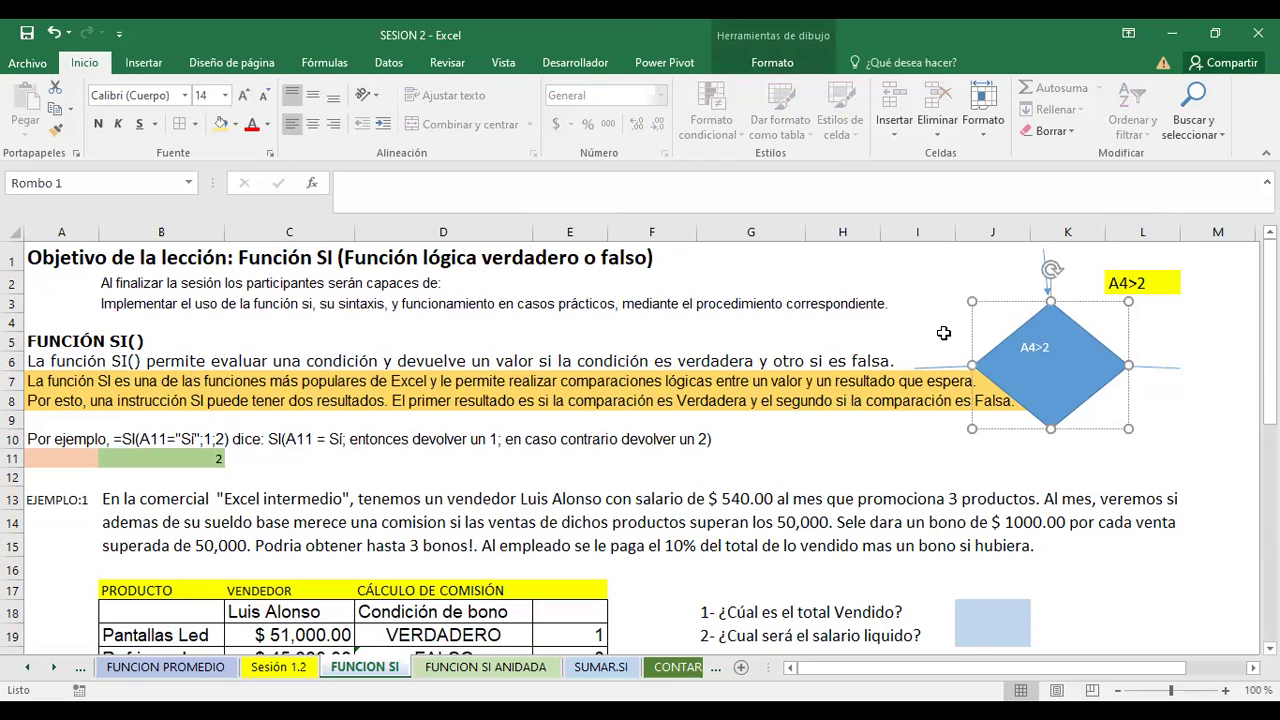
pyautogui.doubleClick(1039, 347)
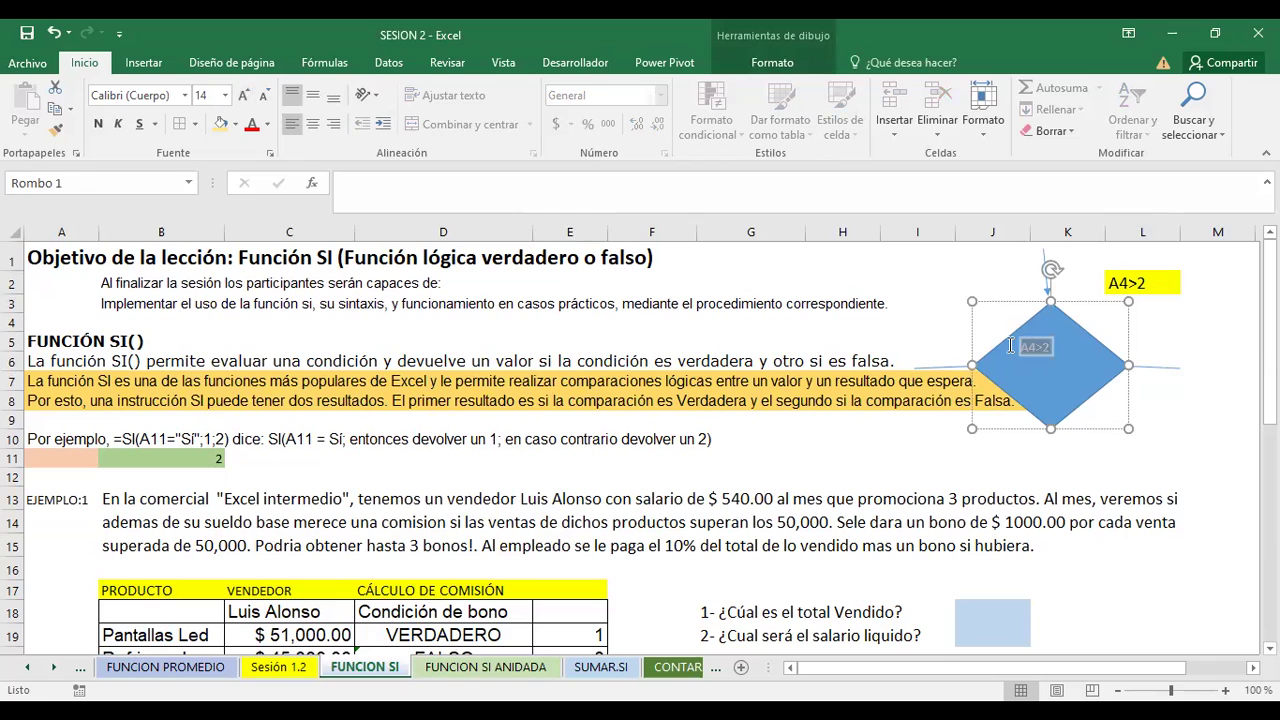
pyautogui.click(224, 125)
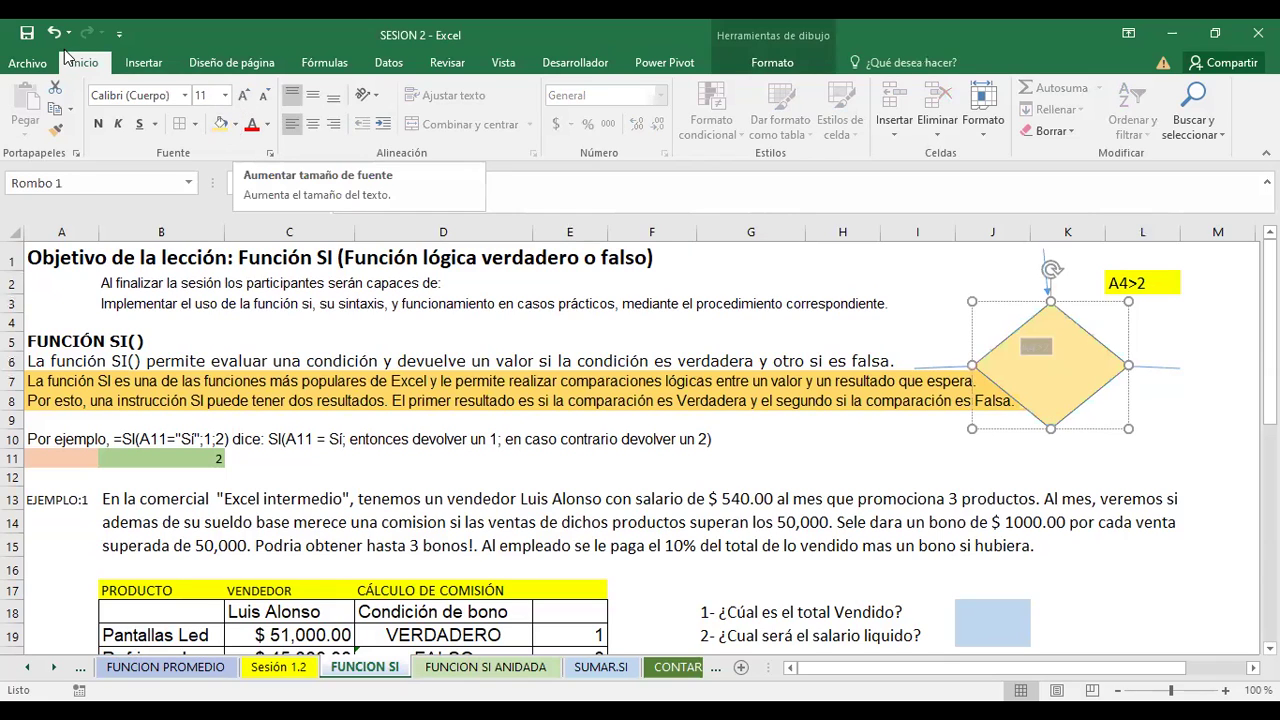
pyautogui.hotkey('ctrl', 'z')
pyautogui.click(243, 96)
pyautogui.click(243, 96)
pyautogui.click(243, 96)
pyautogui.click(243, 96)
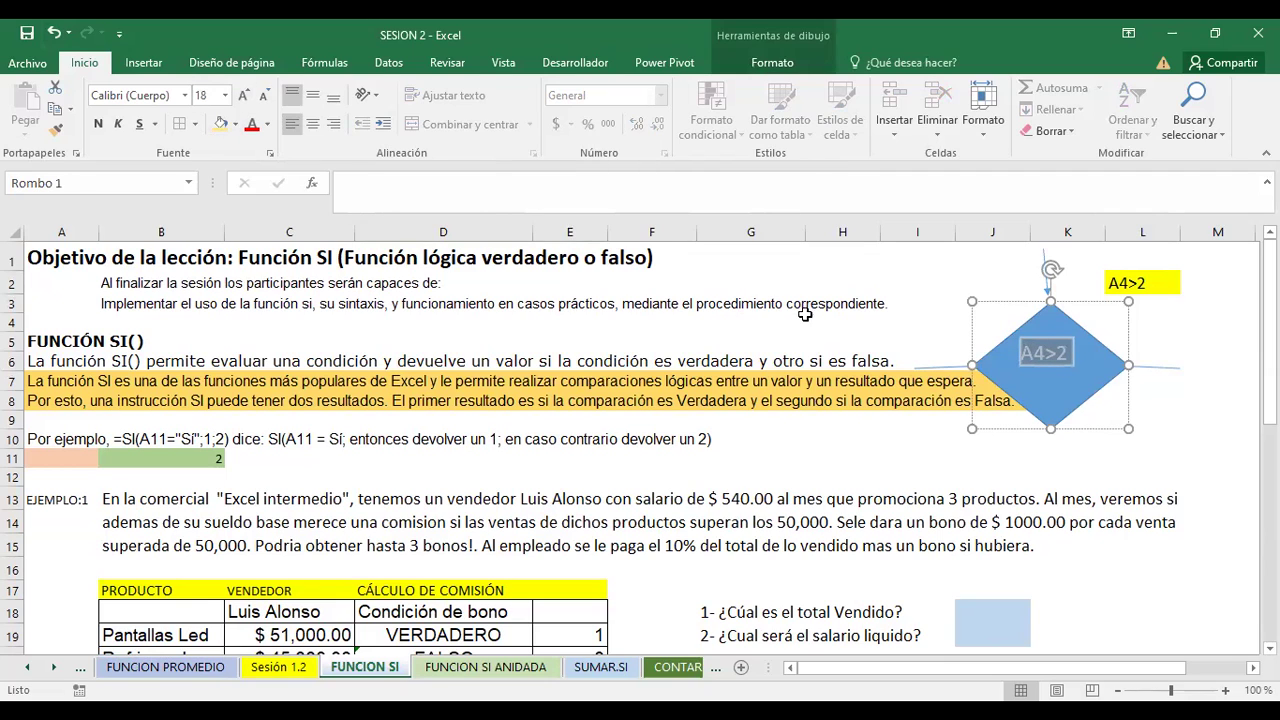
# Clear cell L2's A4>2 text and reset its fill to white.
pyautogui.click(1144, 285)
pyautogui.press('Delete')
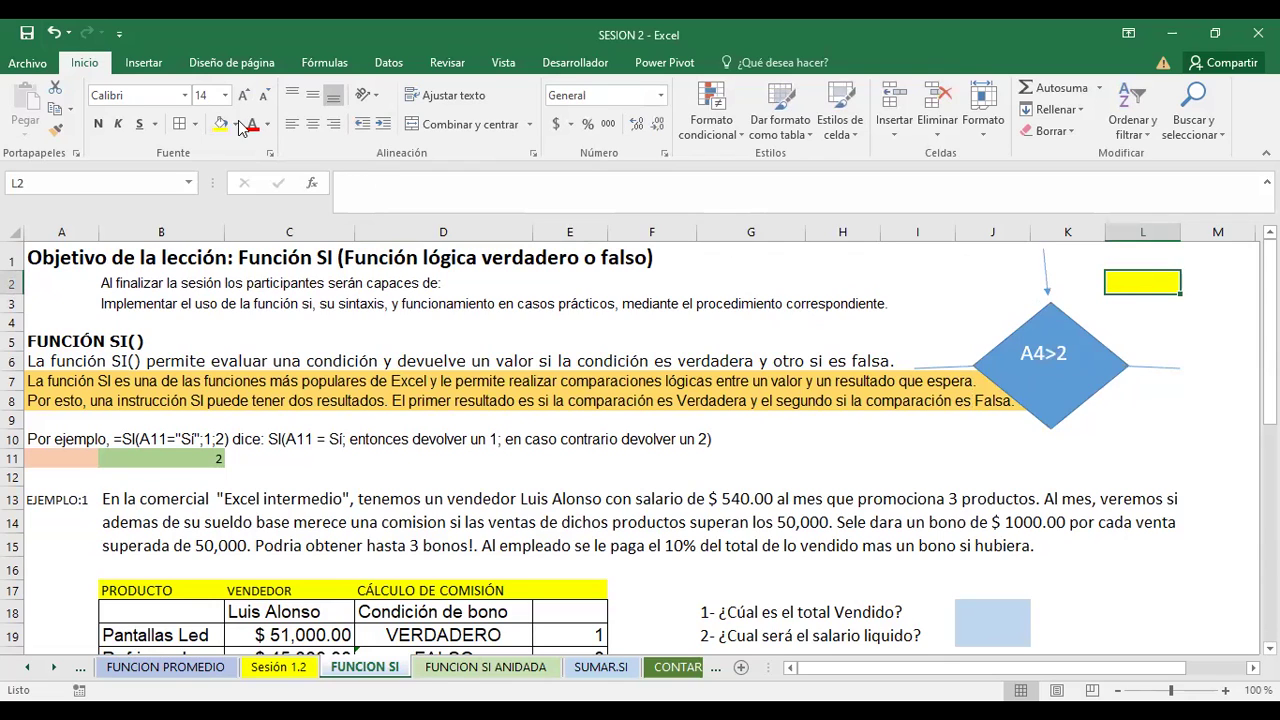
pyautogui.click(235, 124)
pyautogui.click(223, 170)
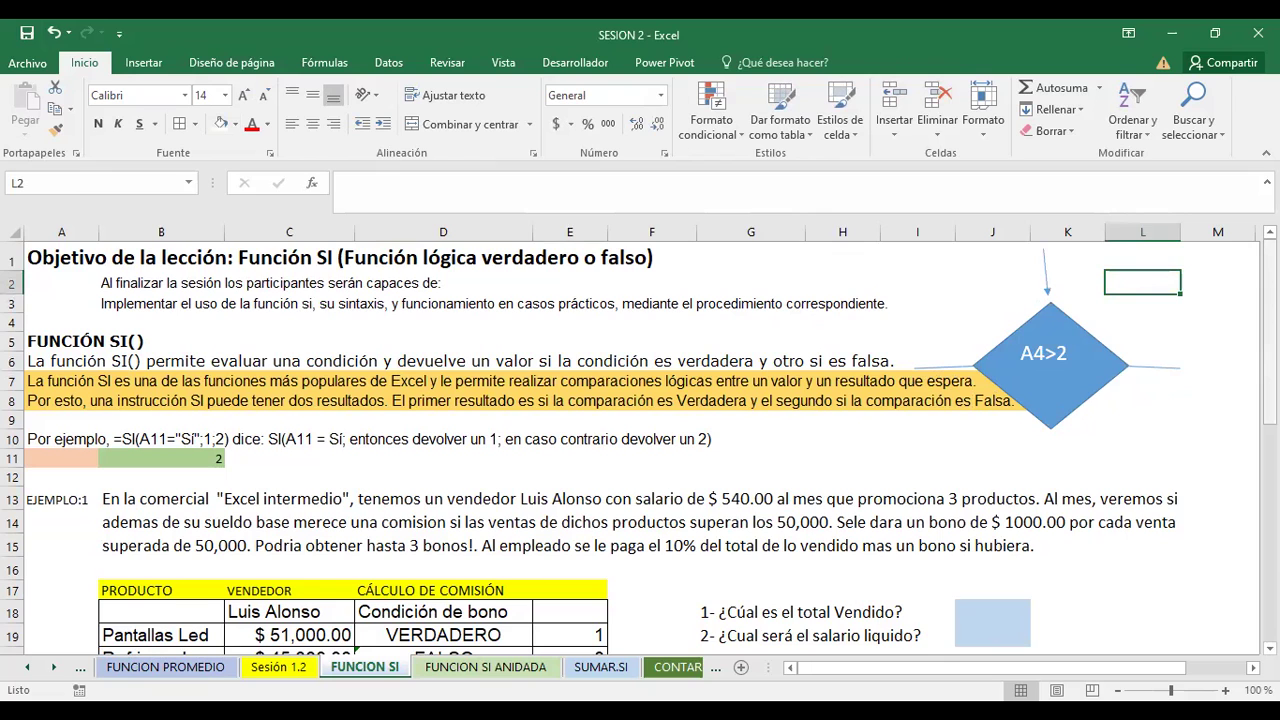
# Start an =SI formula in D5, view the SI function help, then cancel it.
pyautogui.moveTo(1269, 330); pyautogui.dragTo(1269, 336)
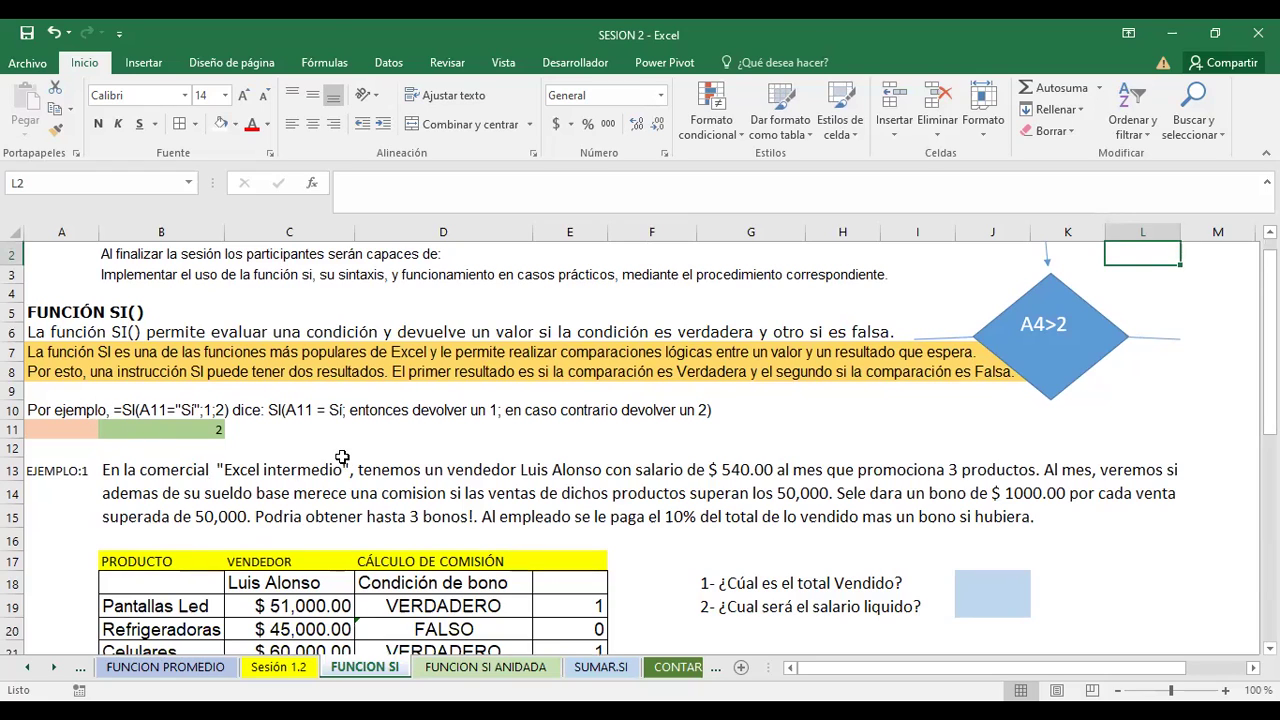
pyautogui.click(419, 305)
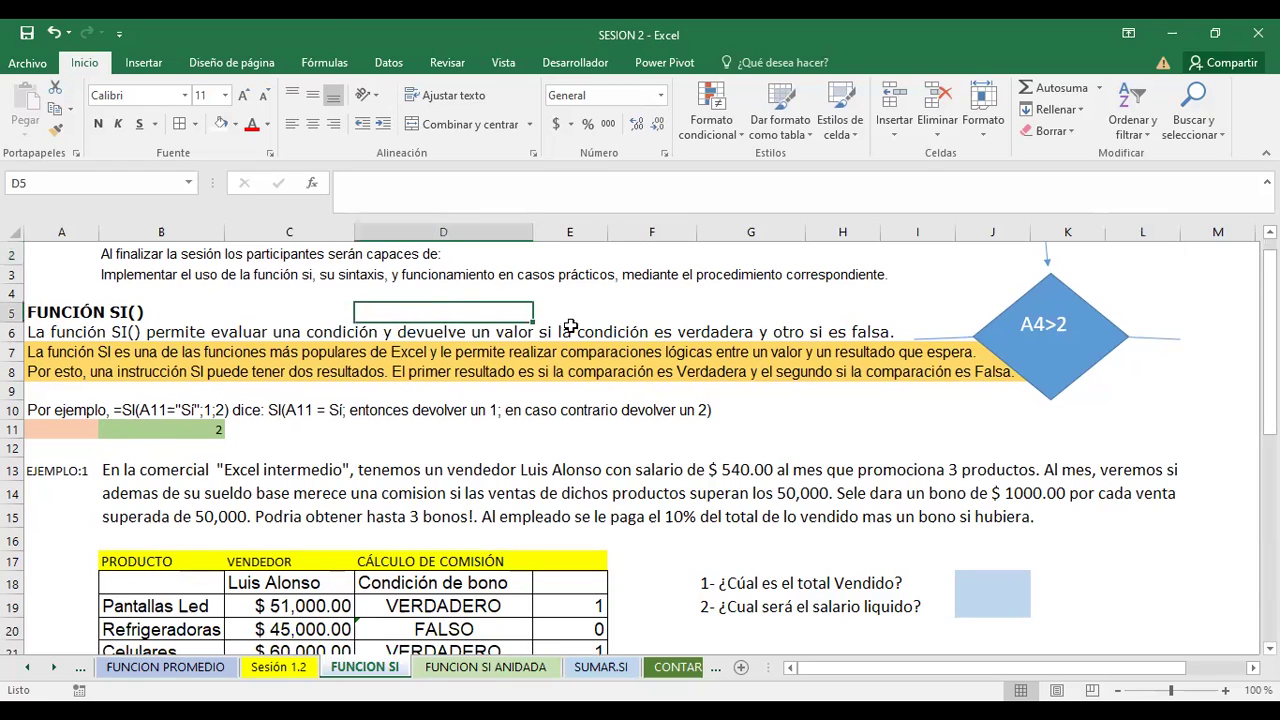
pyautogui.write('=')
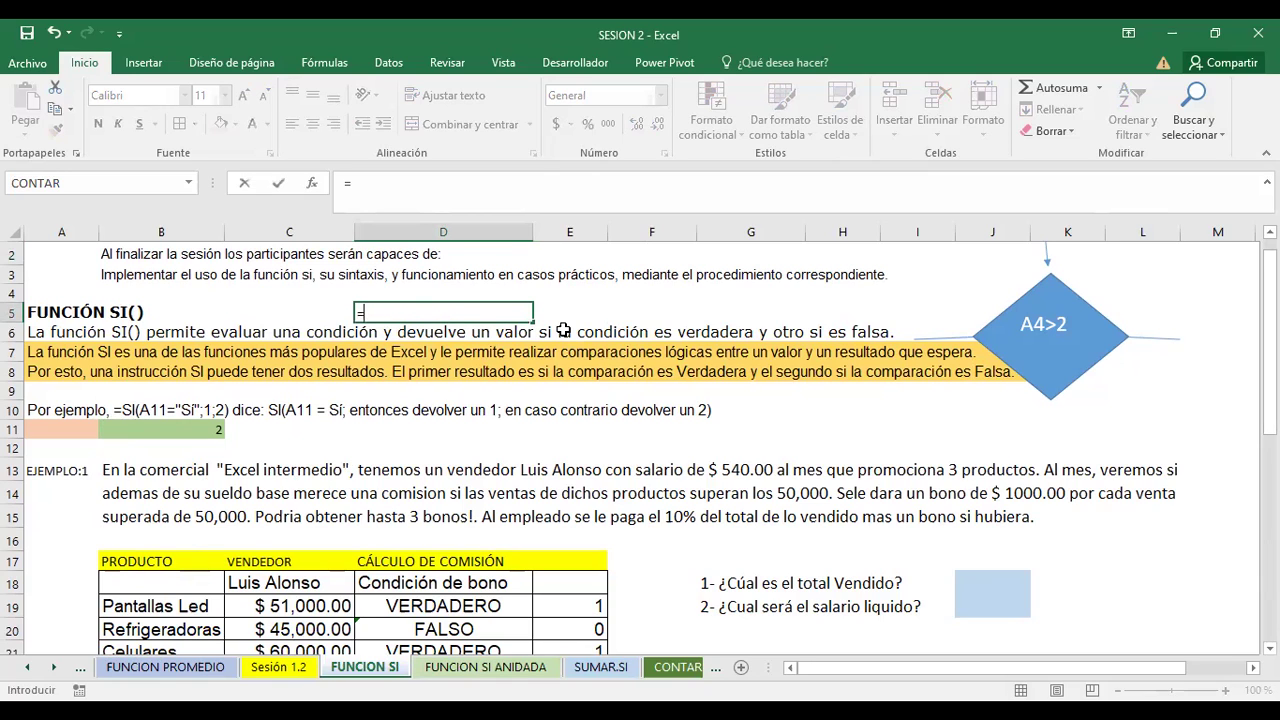
pyautogui.write('SI')
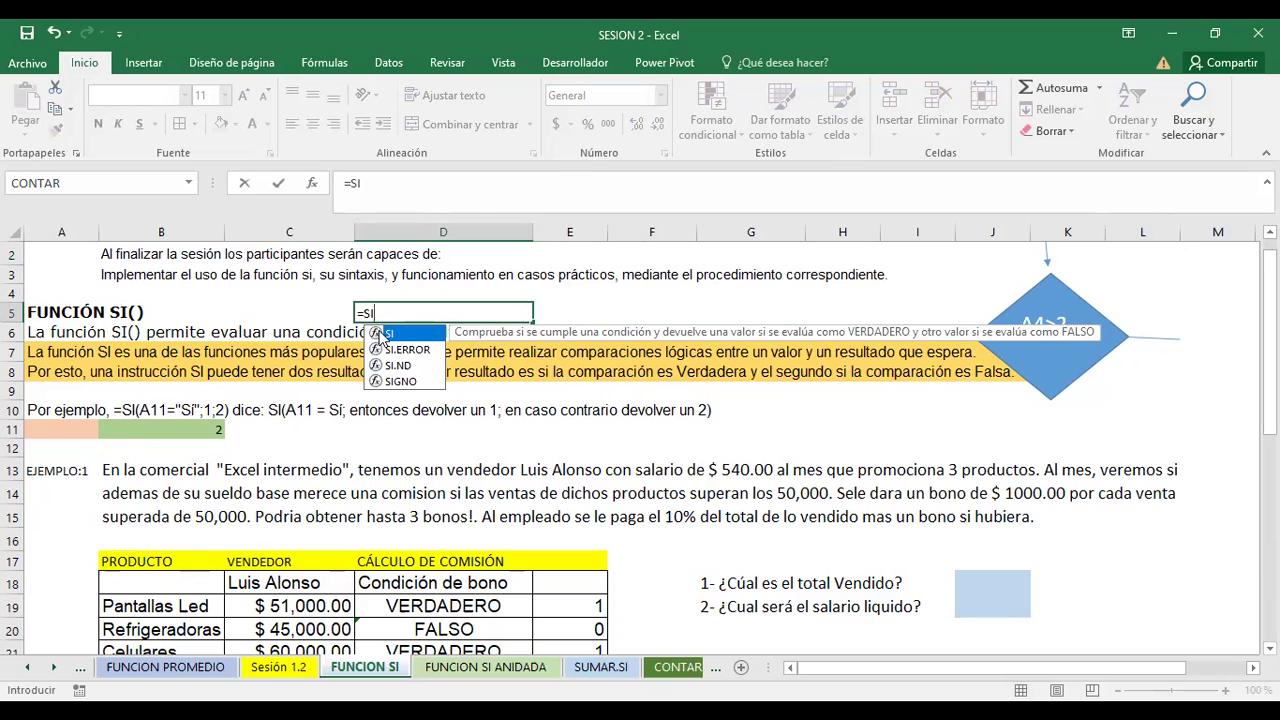
pyautogui.doubleClick(394, 338)
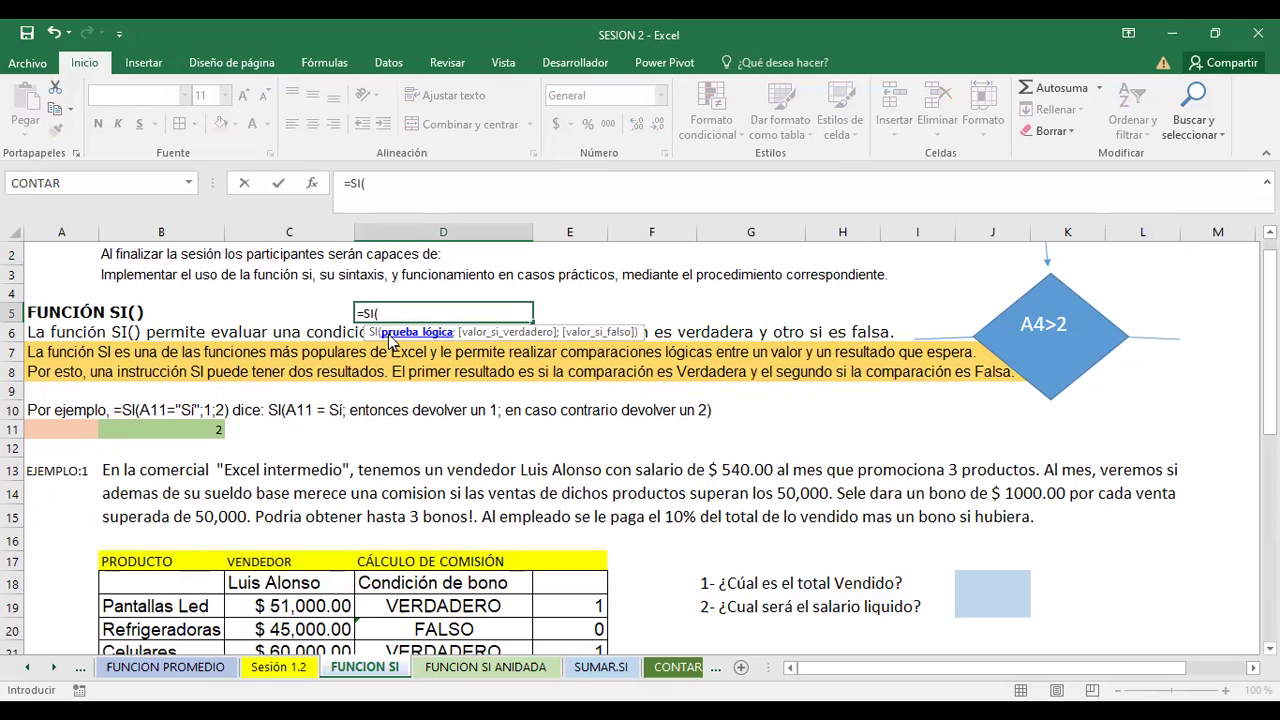
pyautogui.click(389, 334)
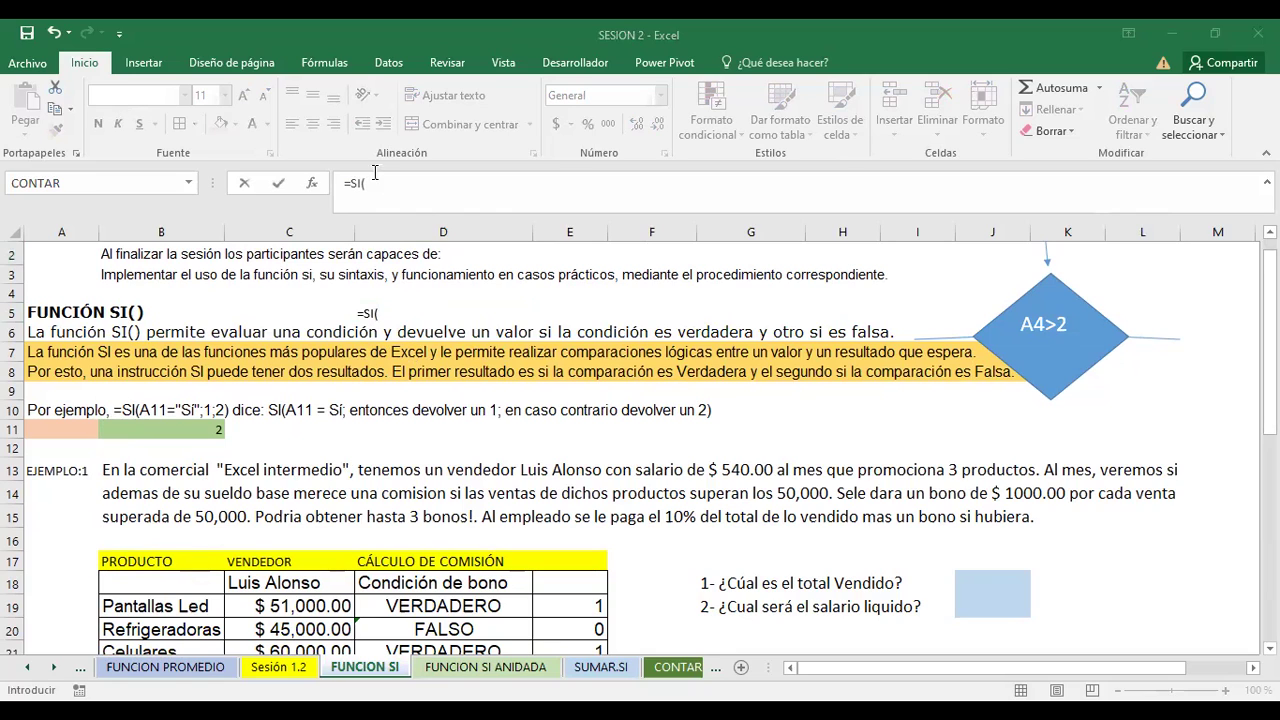
pyautogui.click(449, 293)
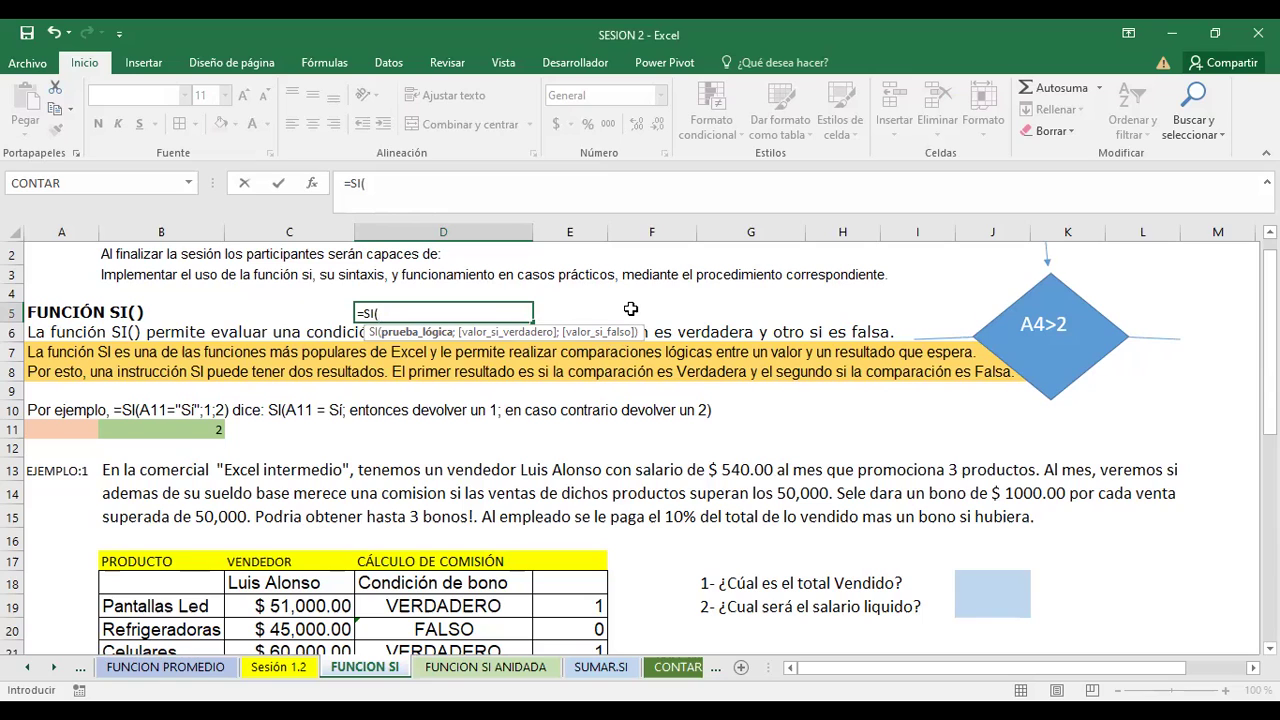
pyautogui.press('Escape')
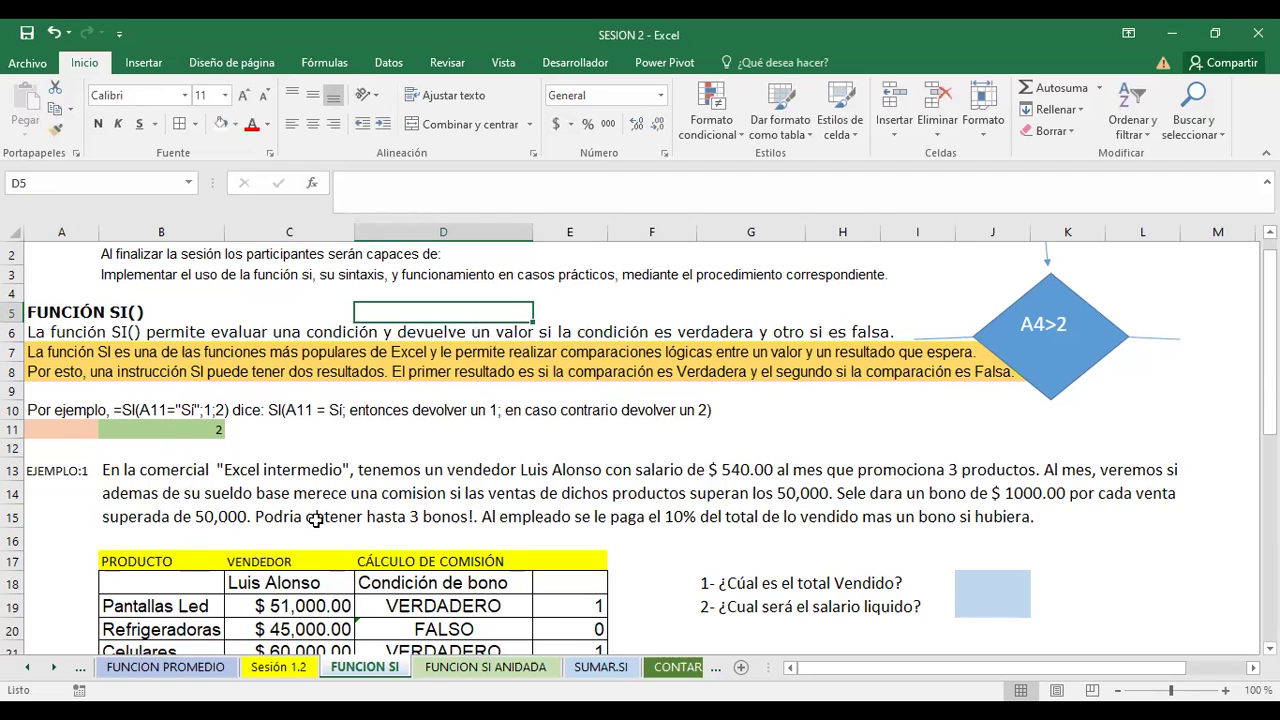
# Select A11 and zoom the sheet in to 130%.
pyautogui.click(62, 430)
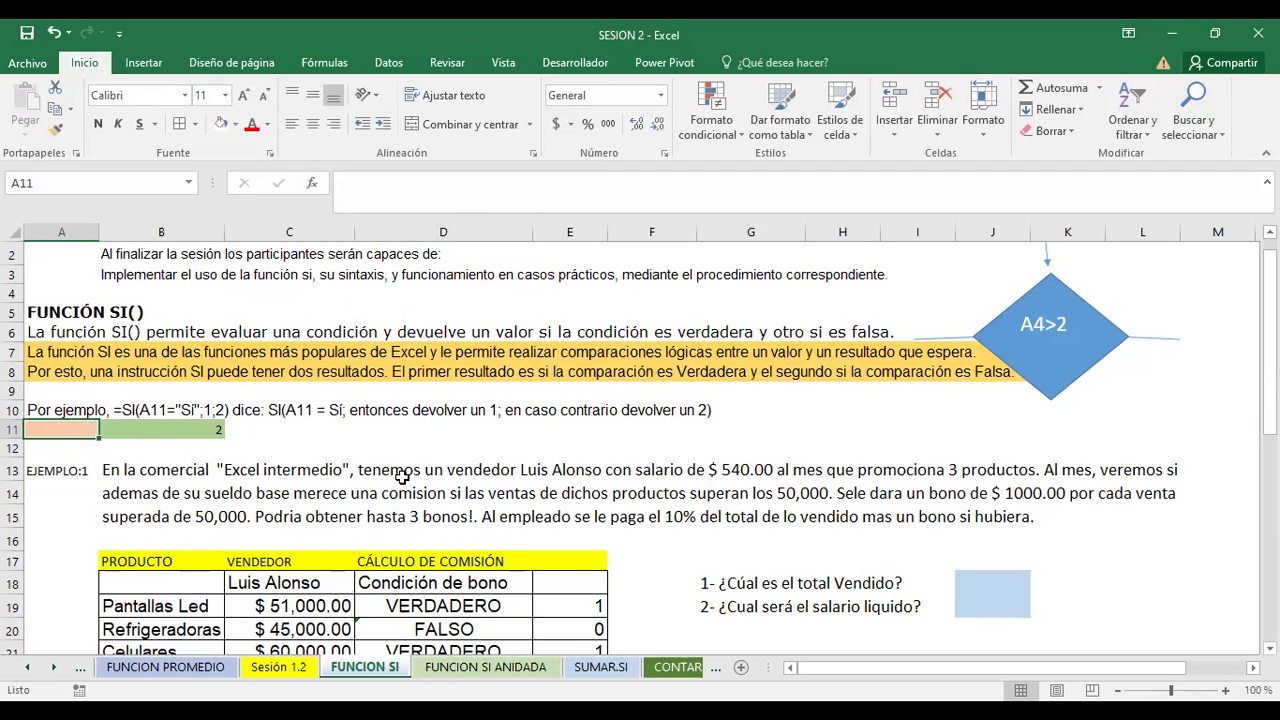
pyautogui.click(1225, 690)
pyautogui.click(1225, 690)
pyautogui.click(1225, 690)
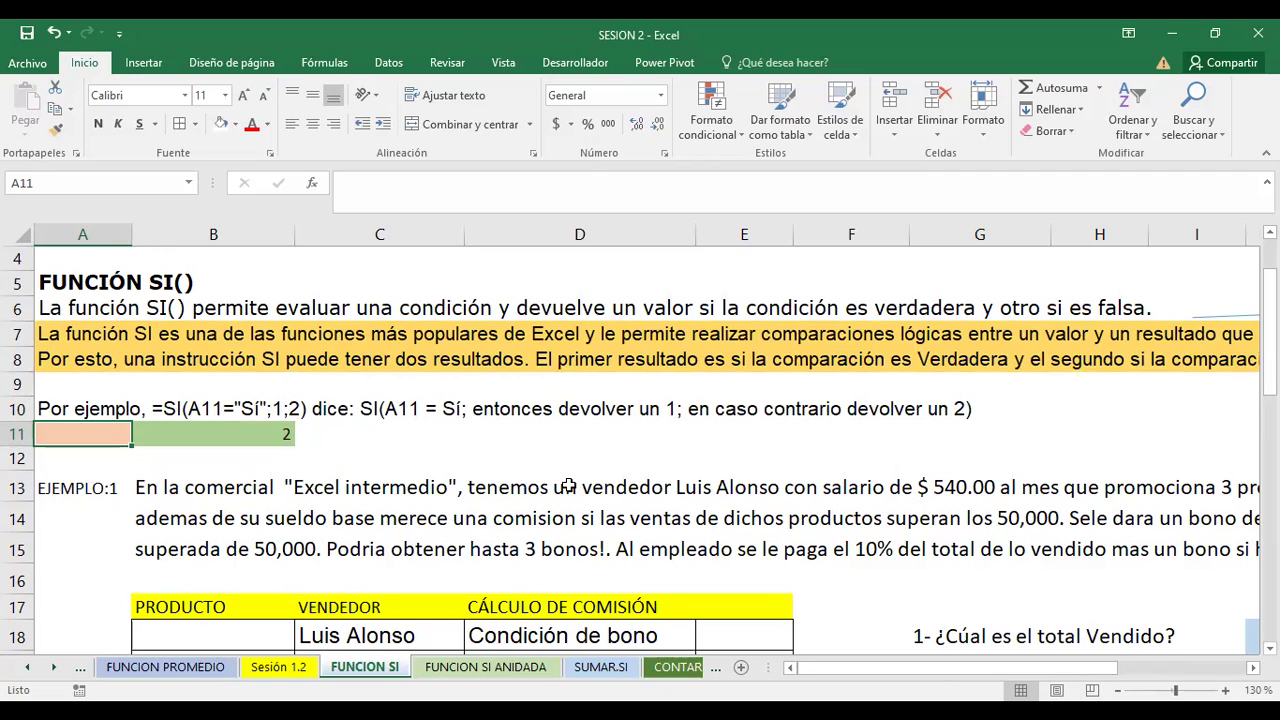
# Highlight =SI(A11="Sí";1;2) within cell A10's explanation text.
pyautogui.click(157, 407)
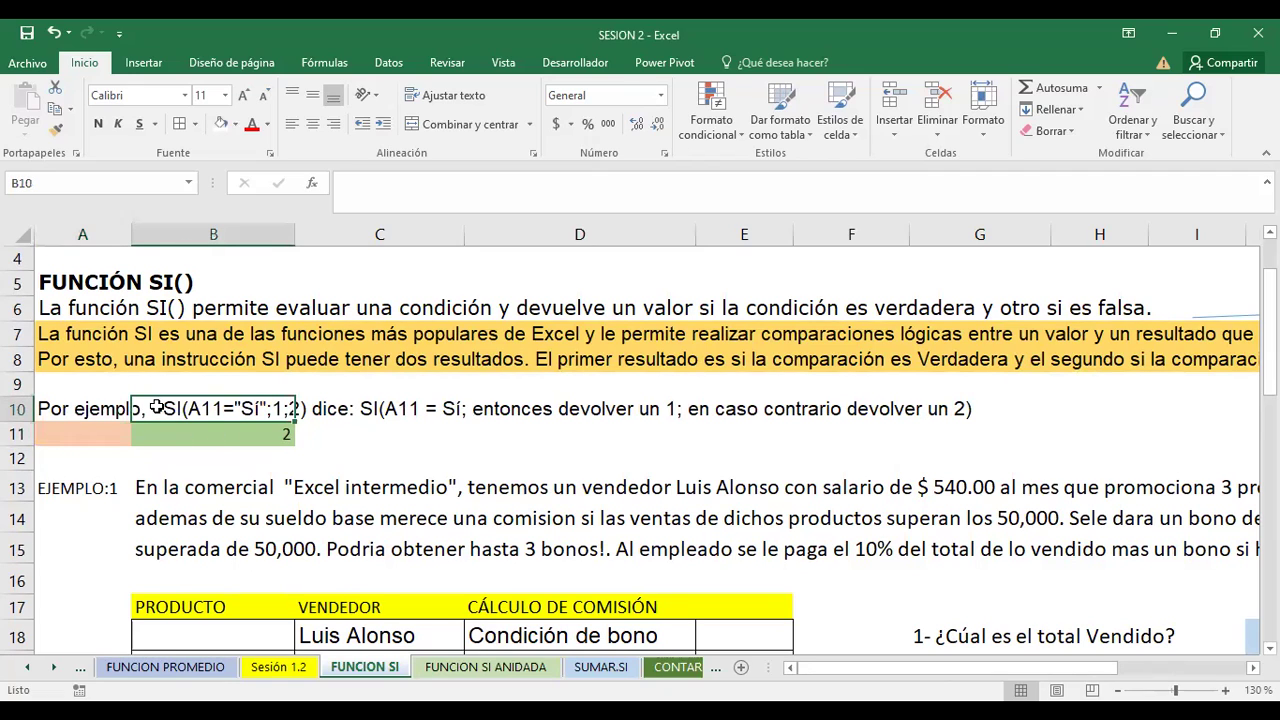
pyautogui.click(62, 406)
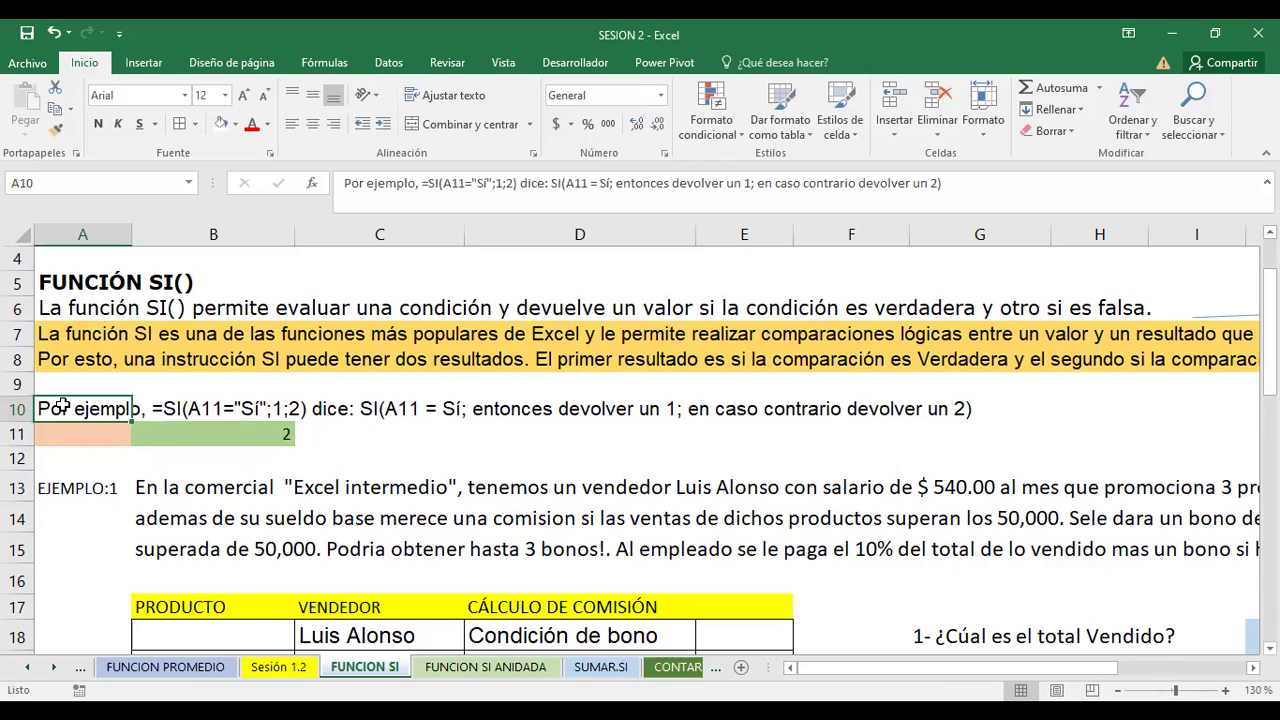
pyautogui.press('F2')
pyautogui.click(306, 408)
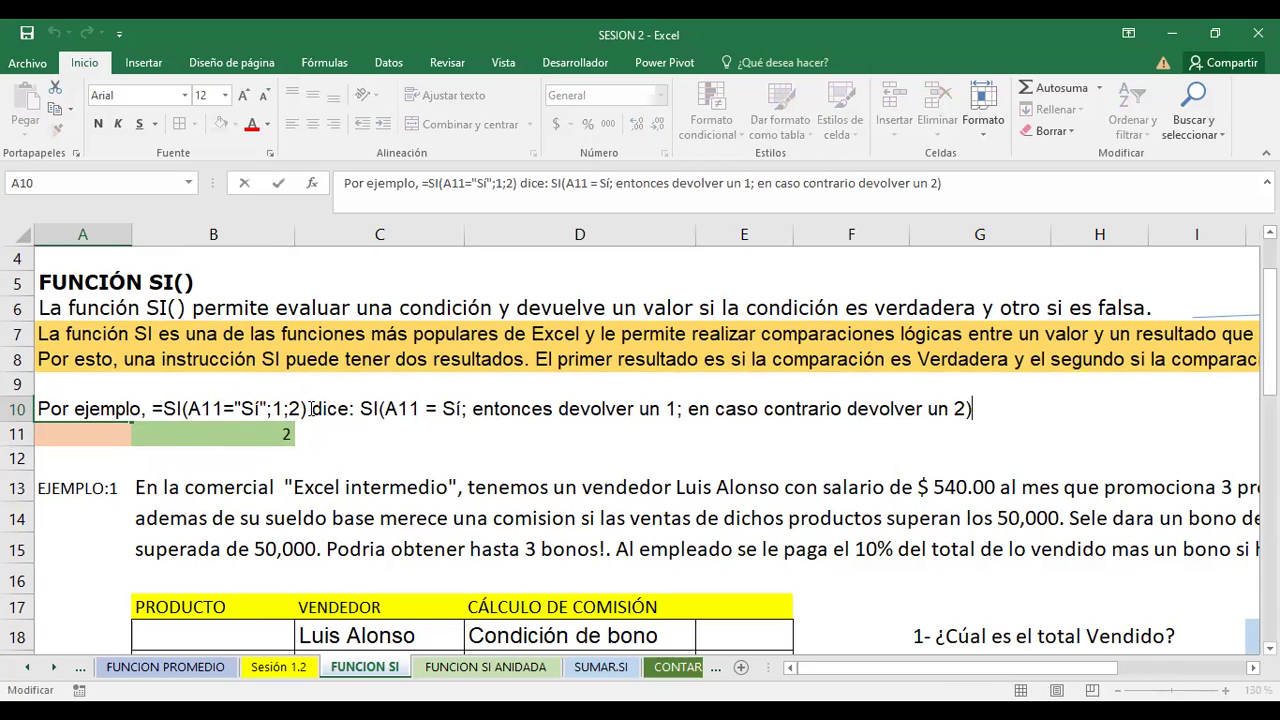
pyautogui.moveTo(306, 408); pyautogui.dragTo(150, 428)
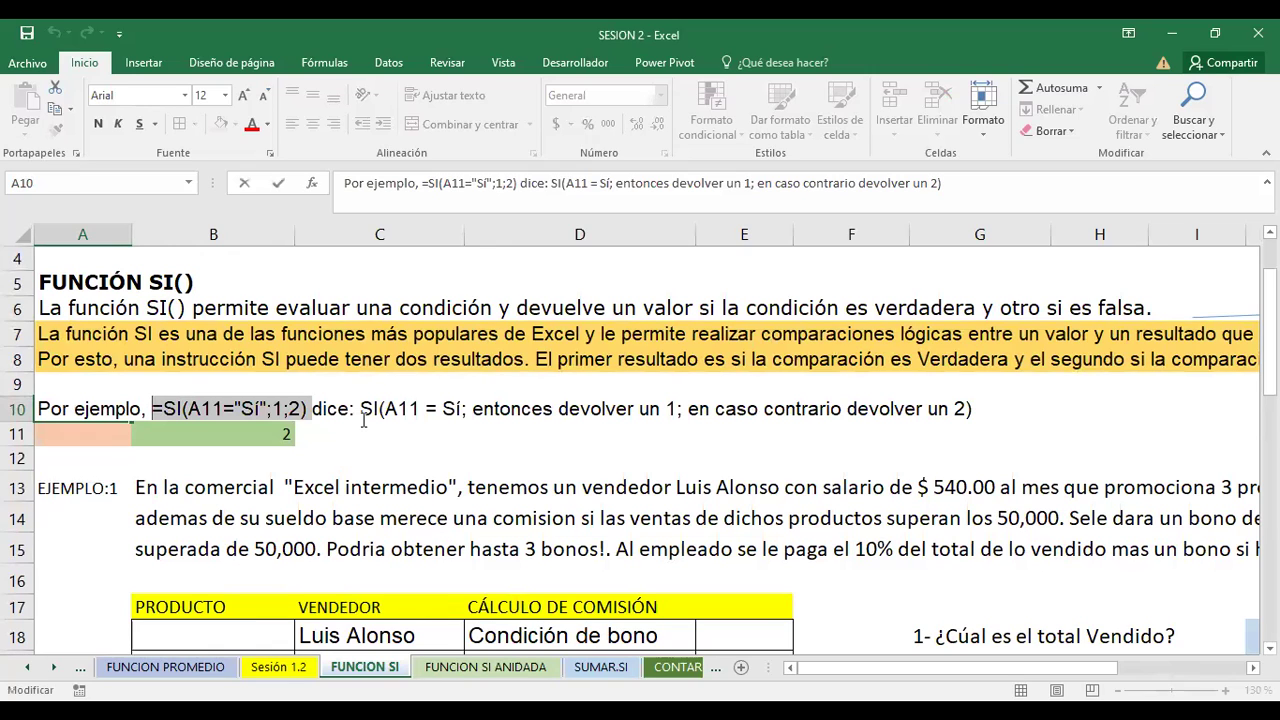
# Enter NO in A11 and format B11's result in Arial at size 14.
pyautogui.click(87, 440)
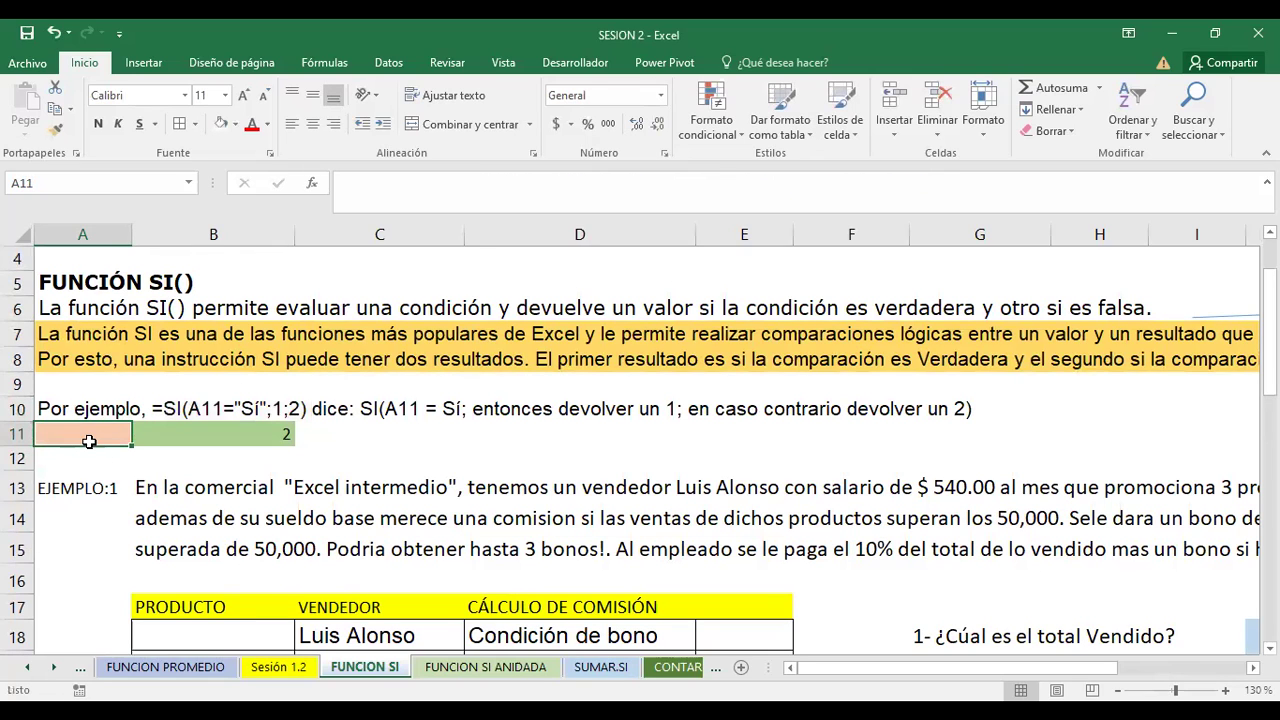
pyautogui.write('NO')
pyautogui.press('Return')
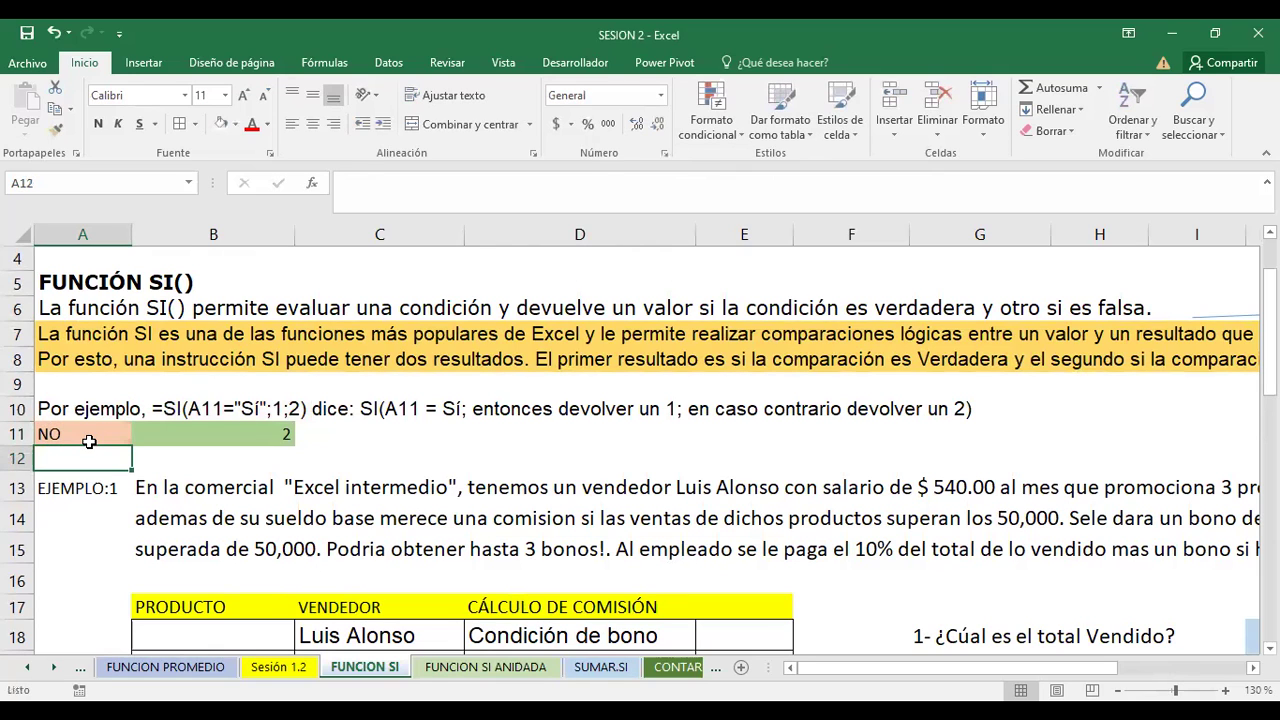
pyautogui.click(237, 435)
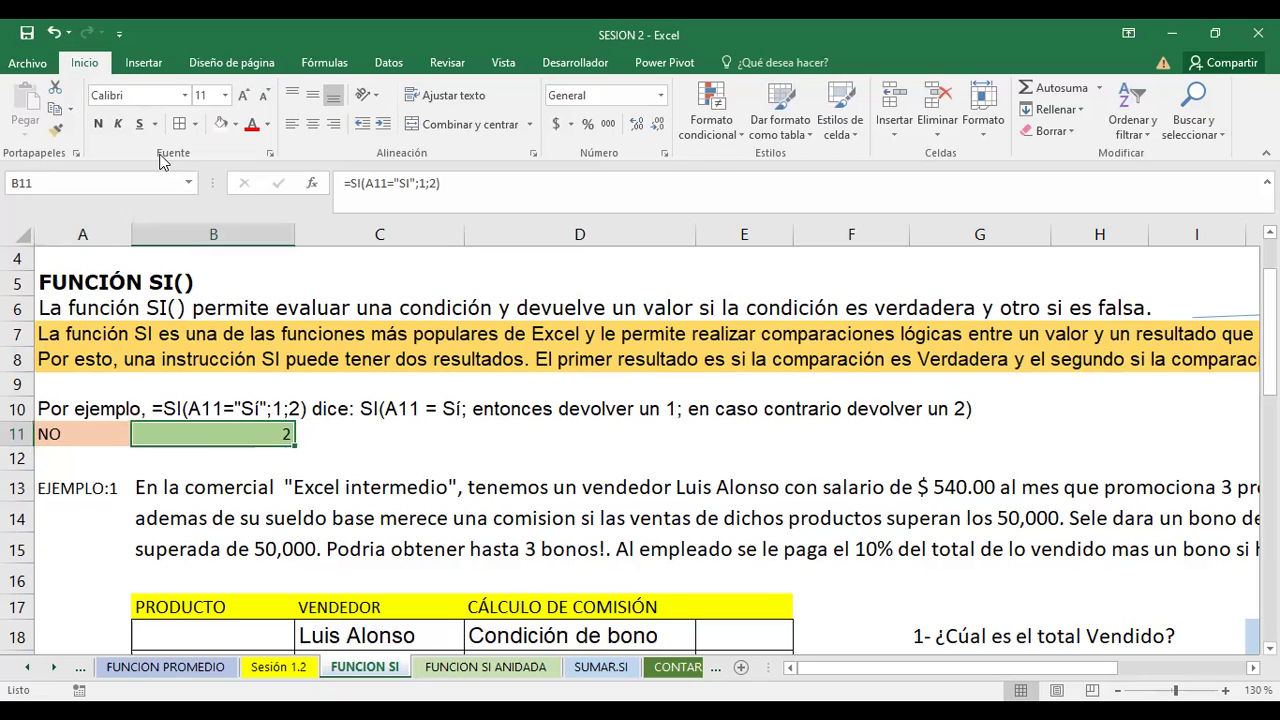
pyautogui.click(185, 95)
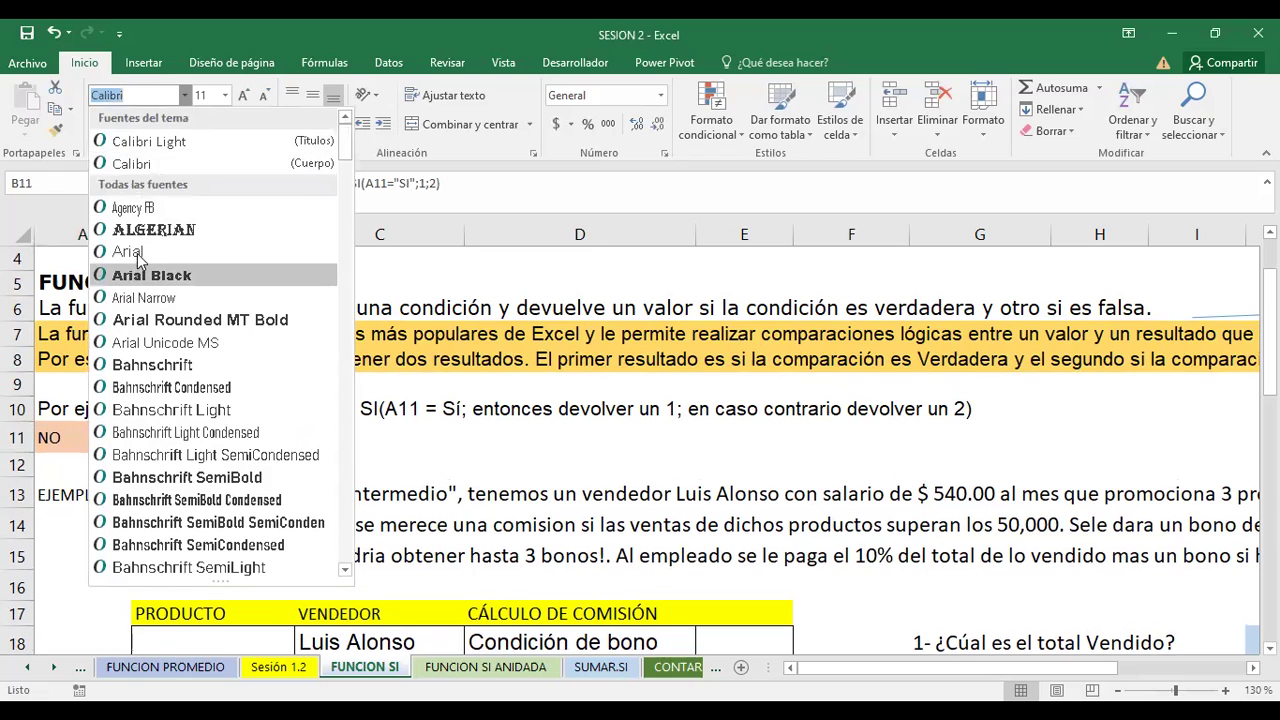
pyautogui.click(128, 251)
pyautogui.click(243, 95)
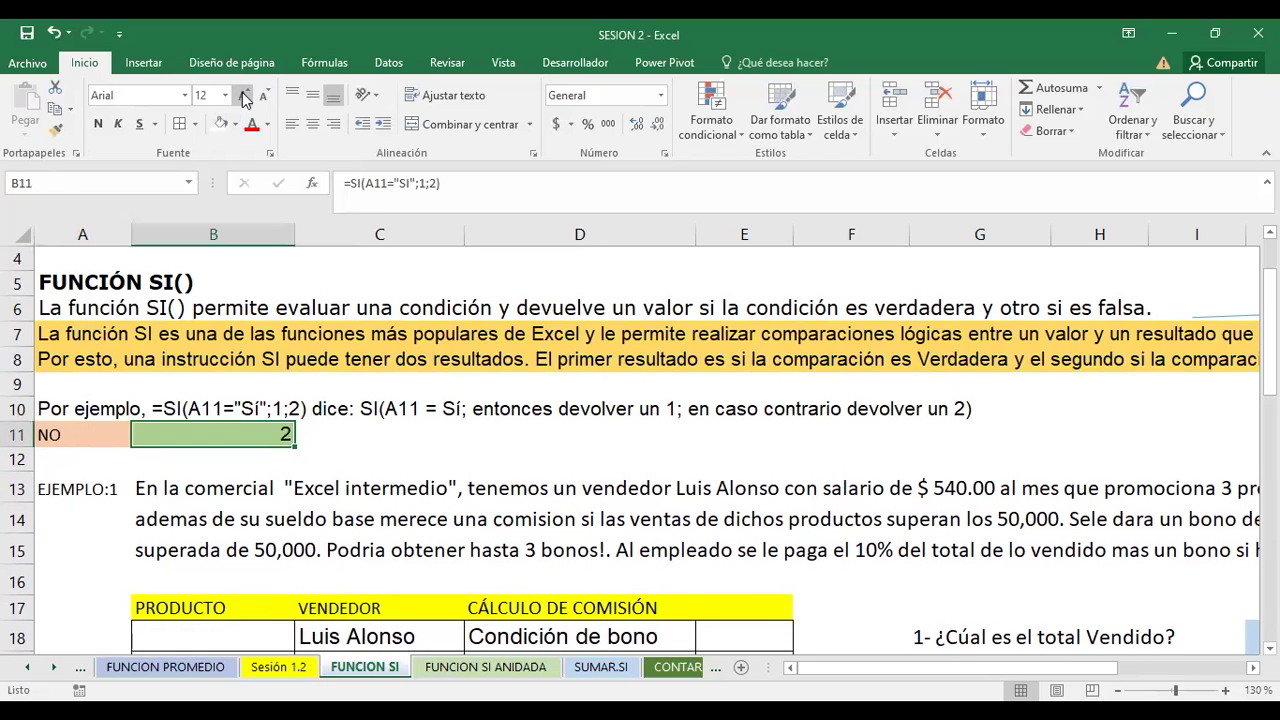
pyautogui.click(243, 95)
# Enlarge A11's text to size 12 and test the values OK and 1 in it.
pyautogui.press('Left')
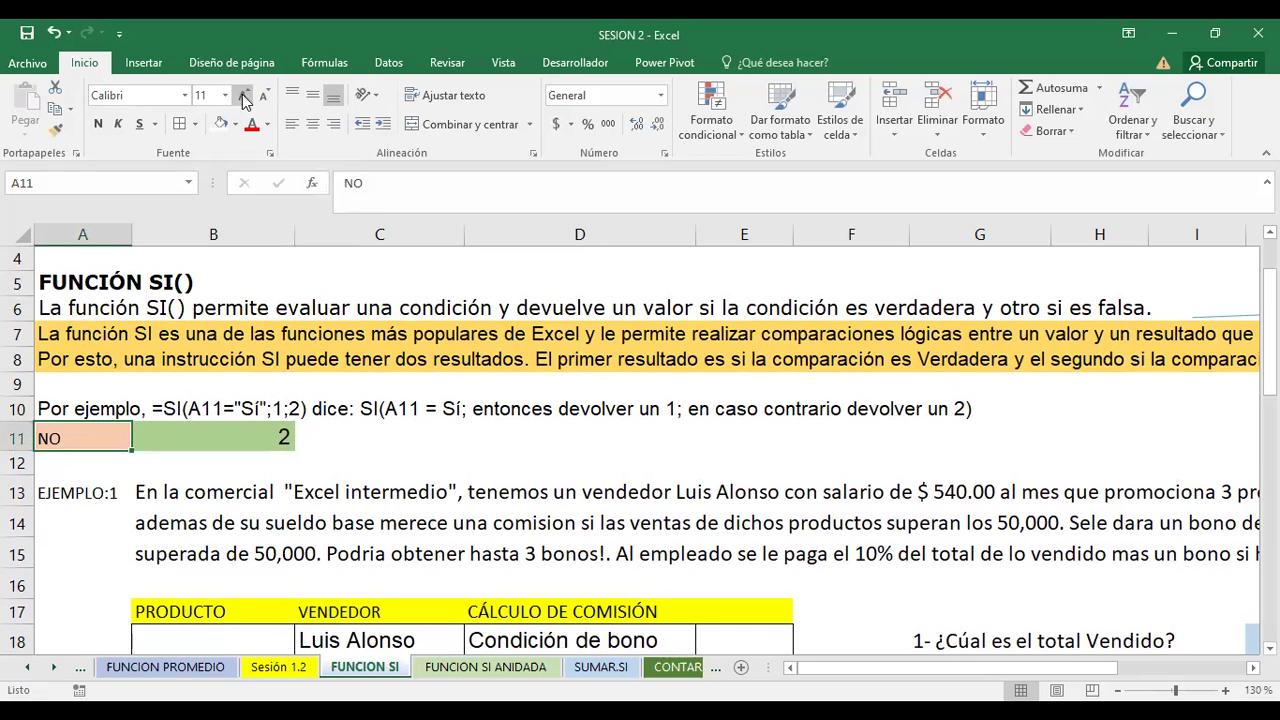
pyautogui.moveTo(58, 450); pyautogui.dragTo(80, 437)
pyautogui.hotkey('ctrl', 'shift', '.')
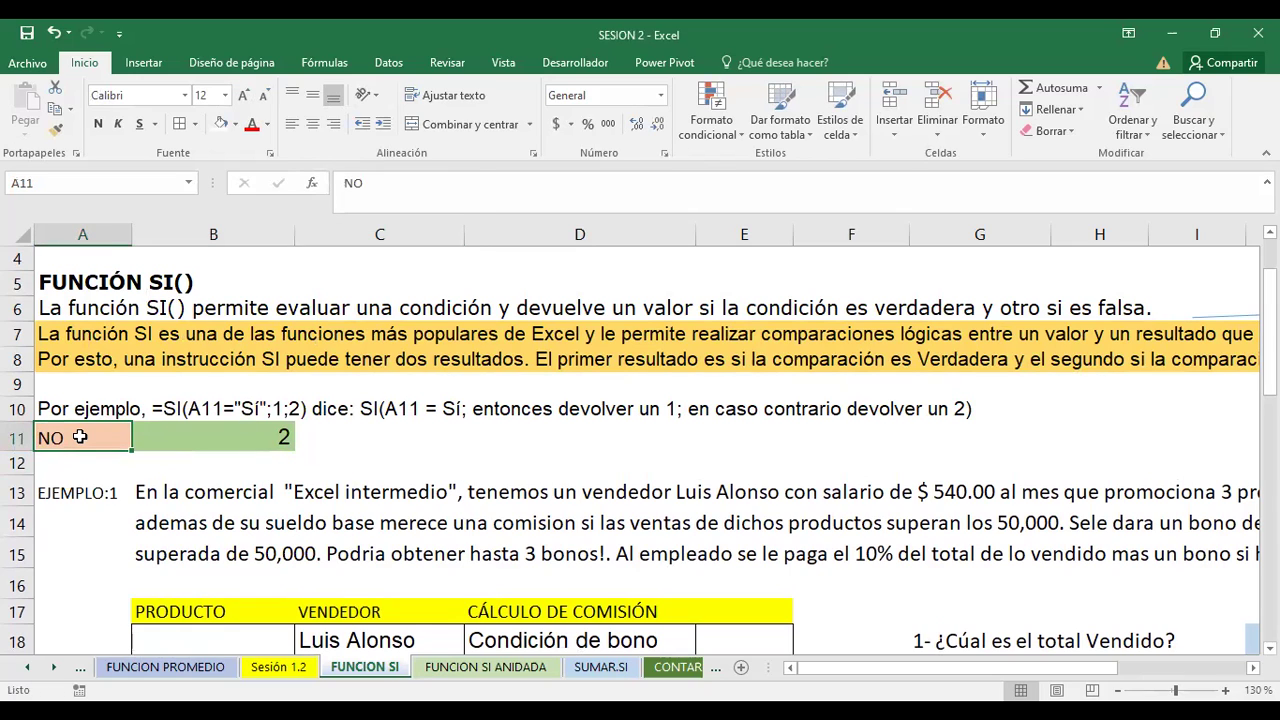
pyautogui.write('OK')
pyautogui.press('Return')
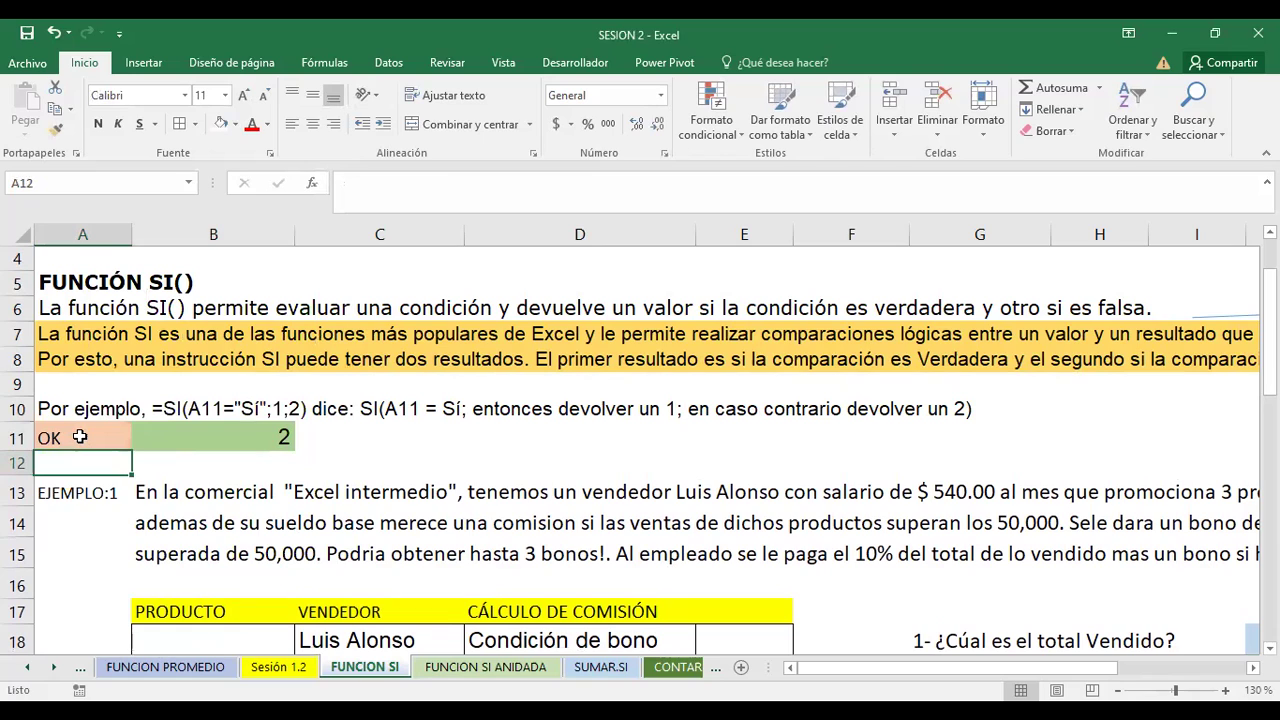
pyautogui.click(79, 437)
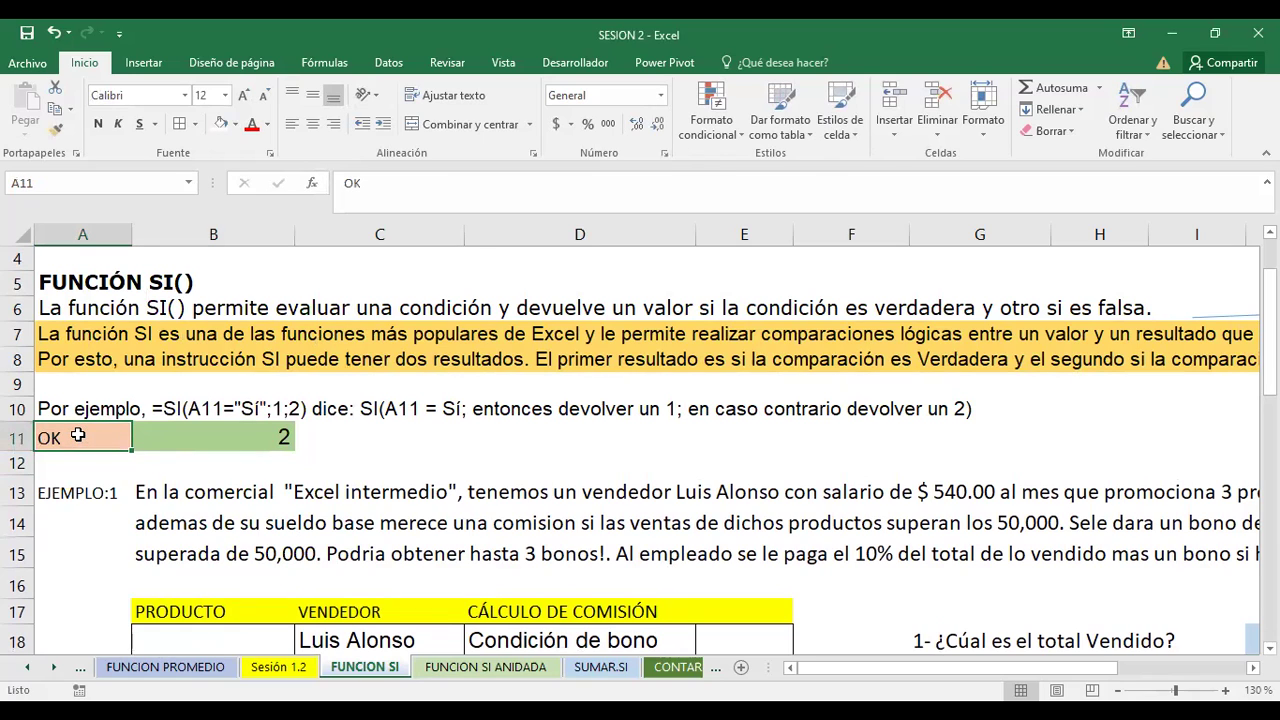
pyautogui.write('1')
pyautogui.press('Return')
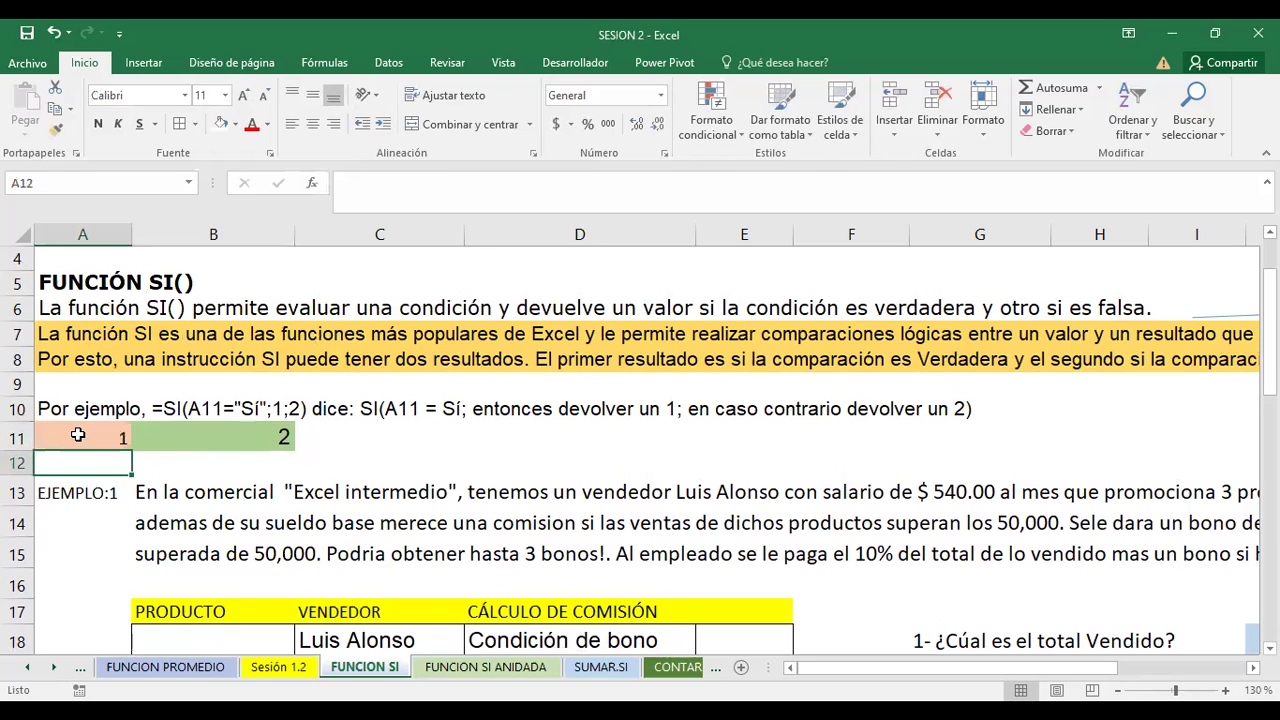
# Test K and * in A11, then inspect B11's formula without changing it.
pyautogui.click(79, 434)
pyautogui.write('K')
pyautogui.press('Return')
pyautogui.click(74, 436)
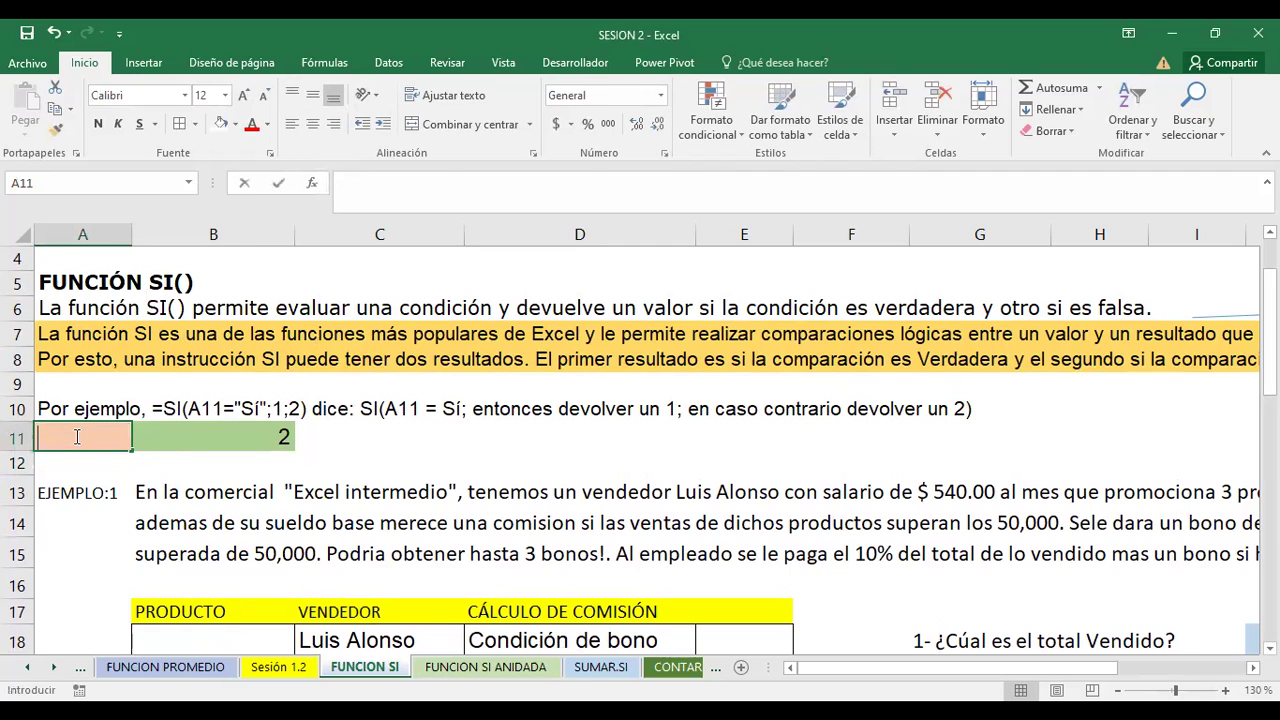
pyautogui.write('*')
pyautogui.press('Return')
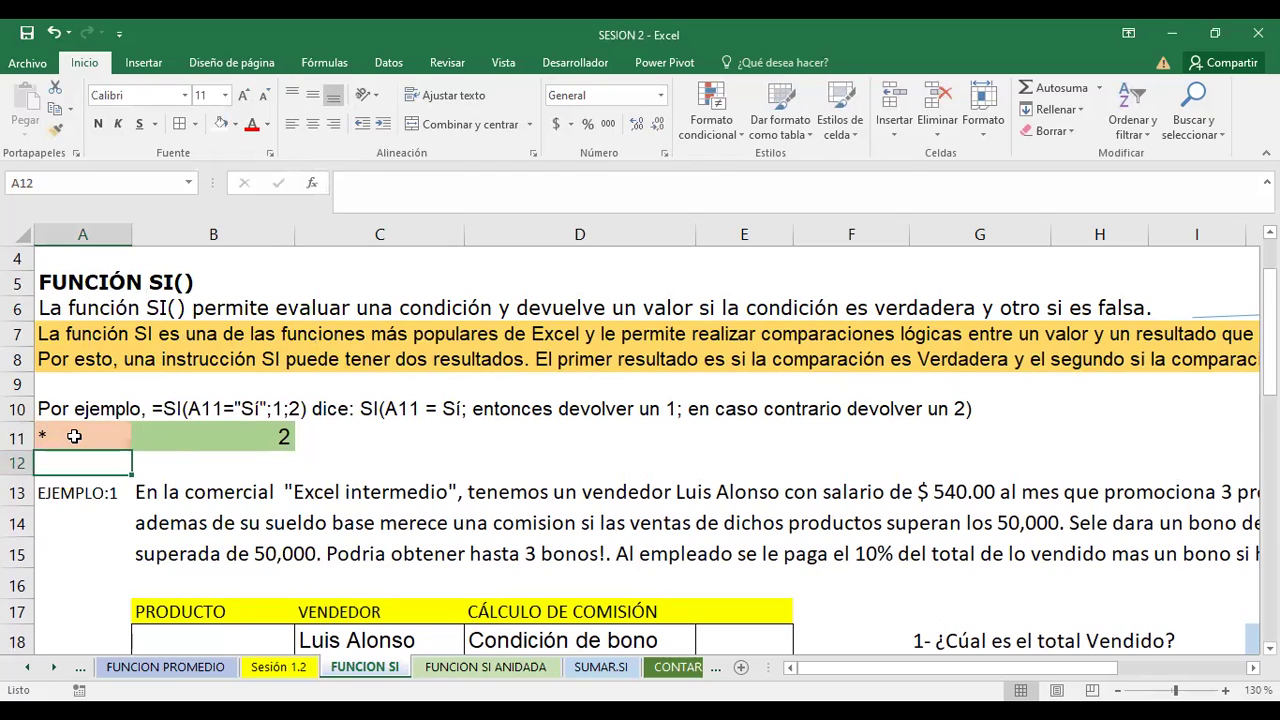
pyautogui.click(222, 440)
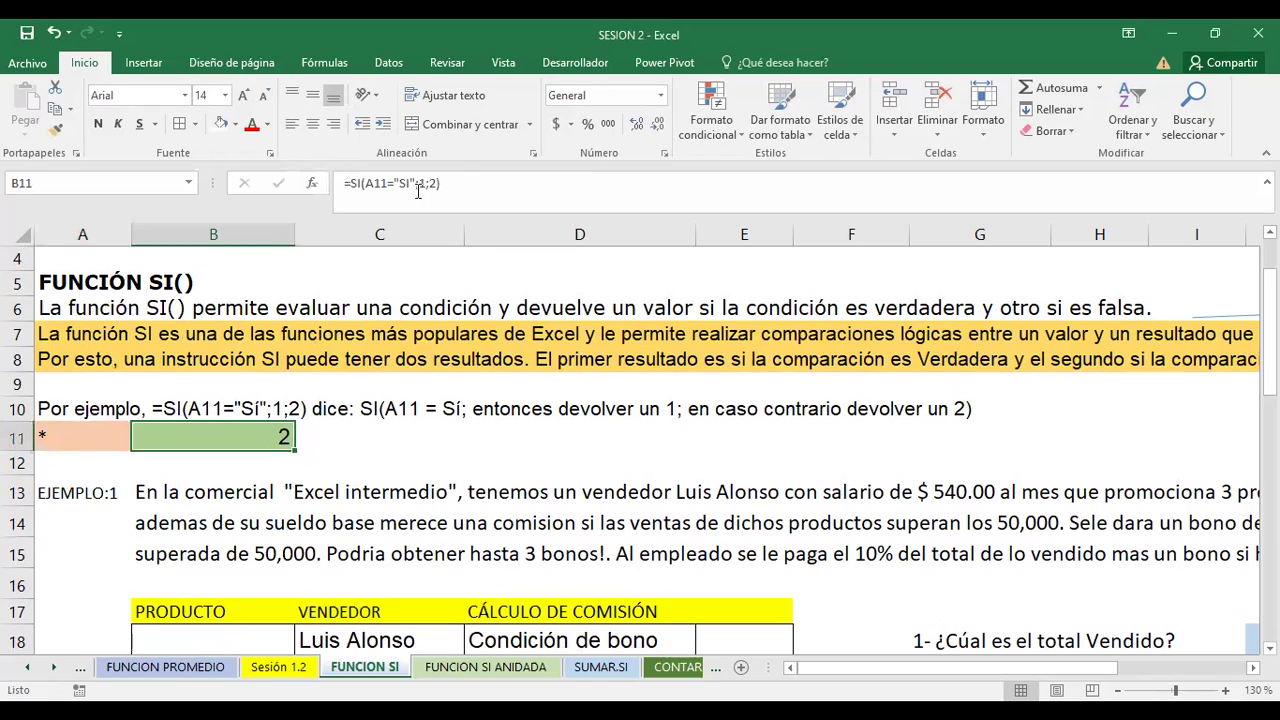
pyautogui.moveTo(451, 182); pyautogui.dragTo(340, 183)
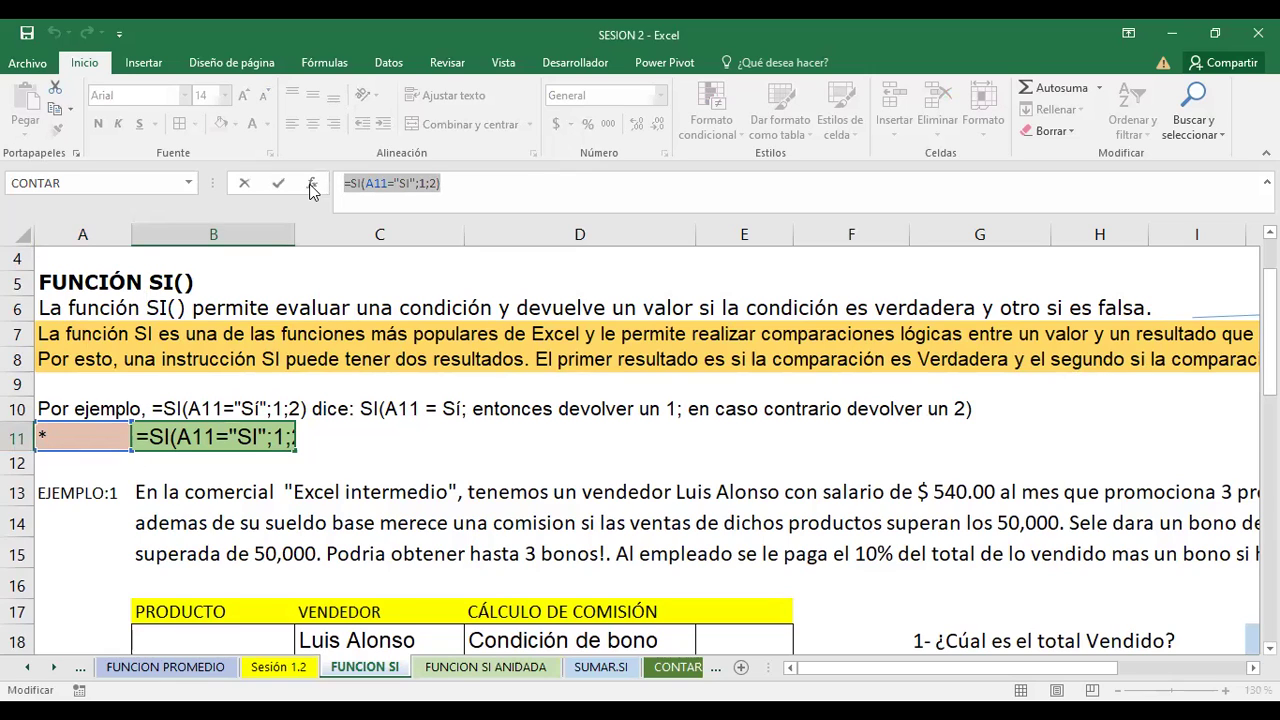
pyautogui.press('Escape')
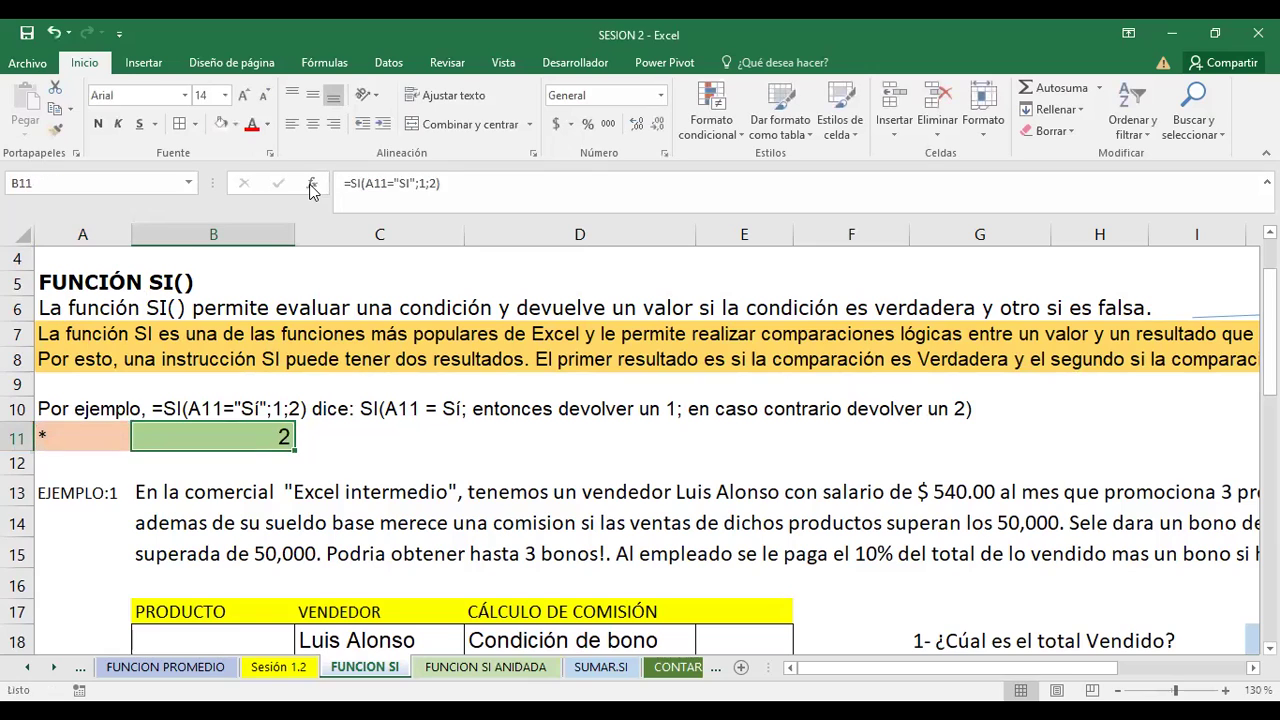
# Enter si in A11 so B11's formula returns 1.
pyautogui.click(76, 443)
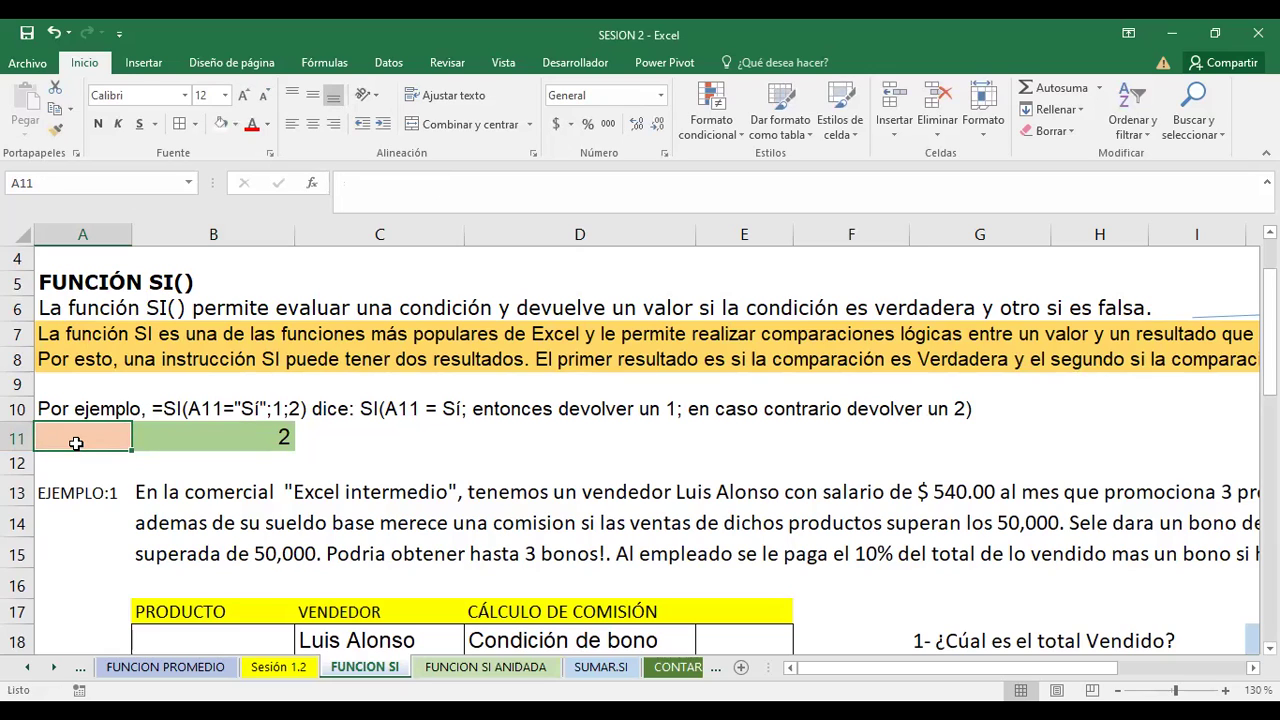
pyautogui.write('si')
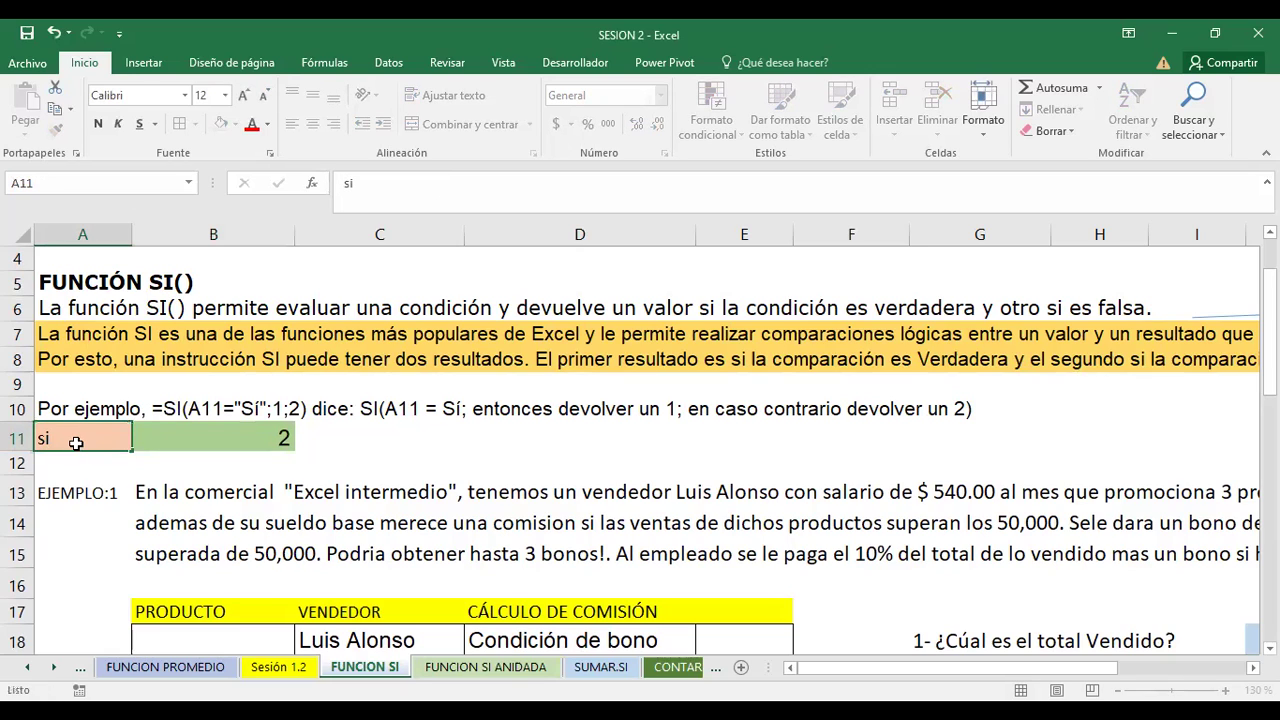
pyautogui.press('Return')
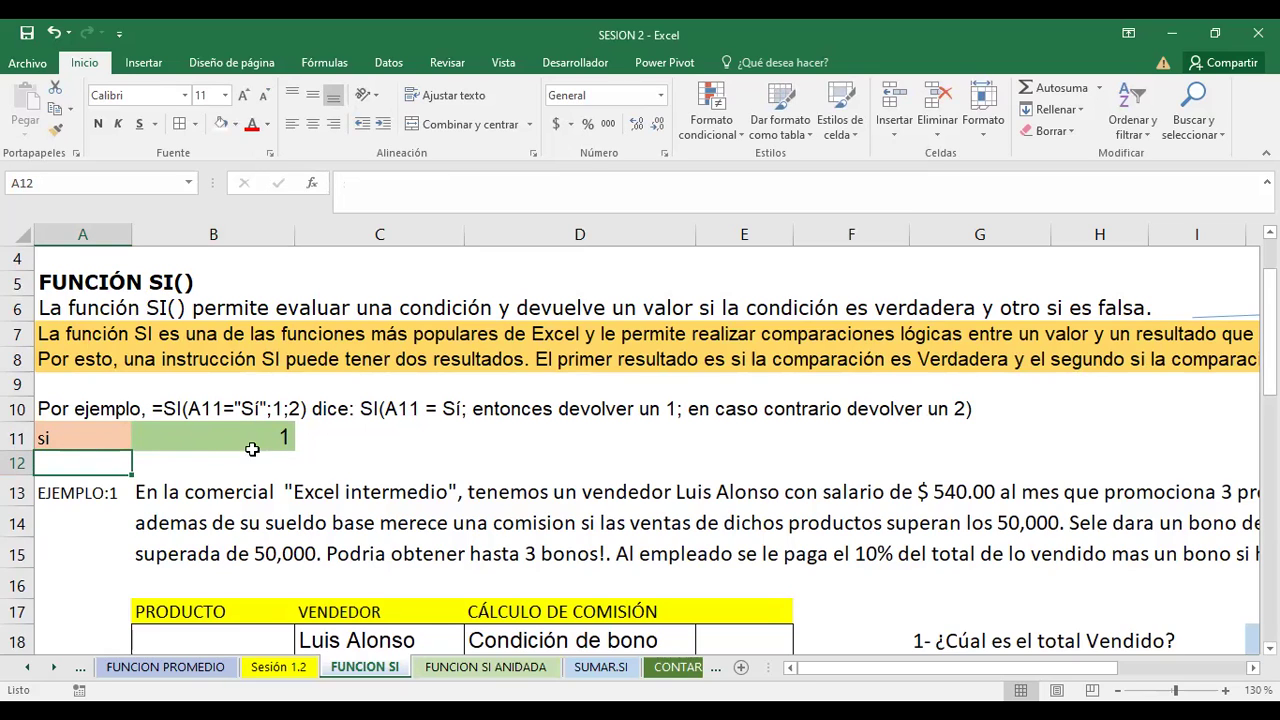
pyautogui.click(76, 428)
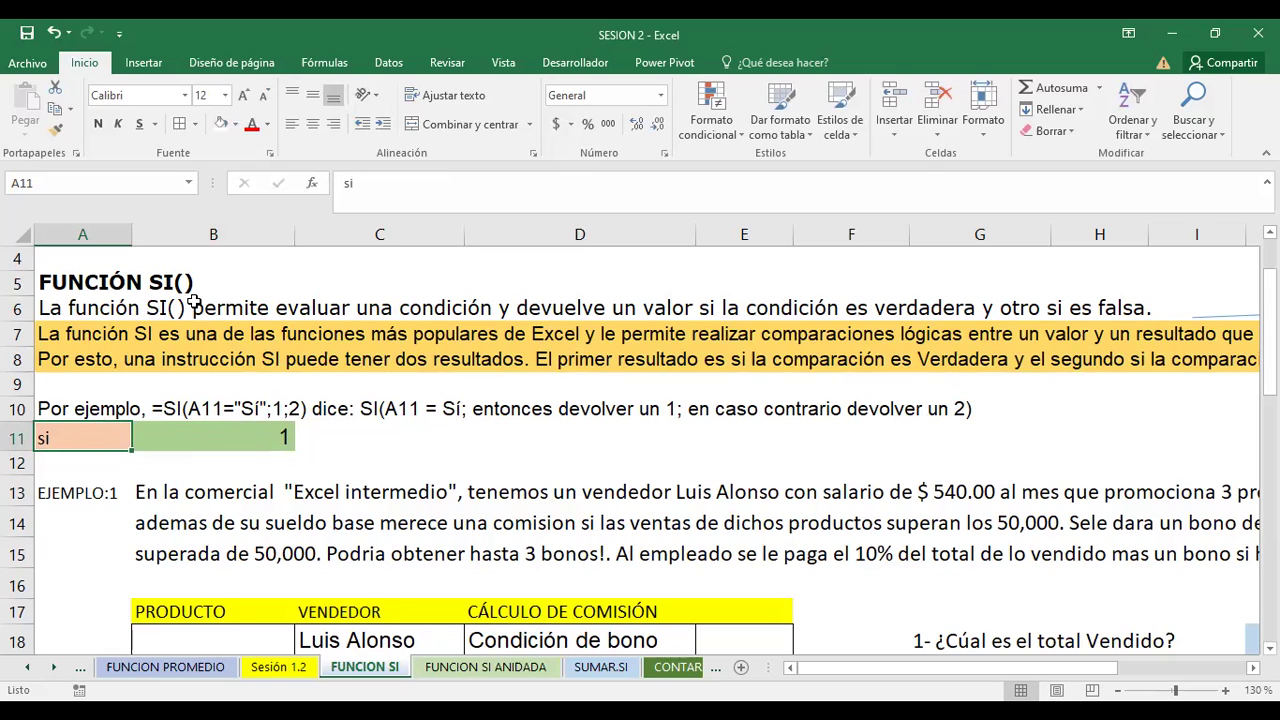
pyautogui.click(258, 433)
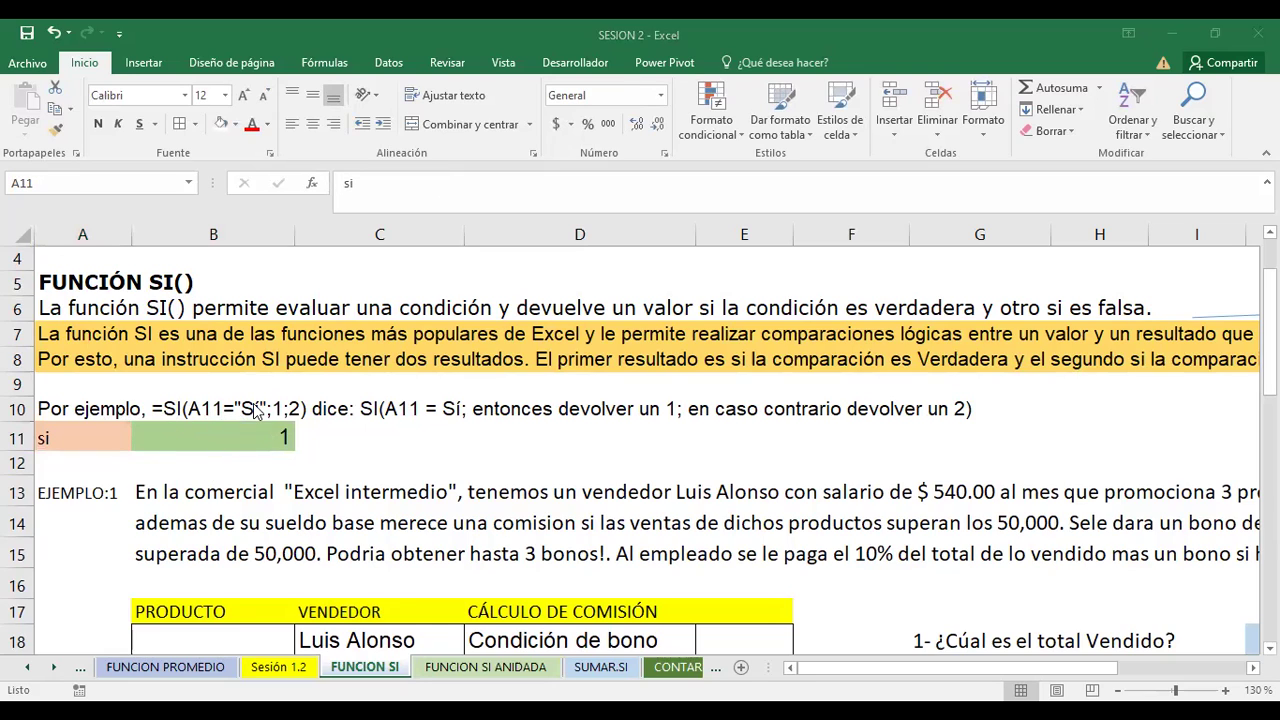
pyautogui.click(112, 452)
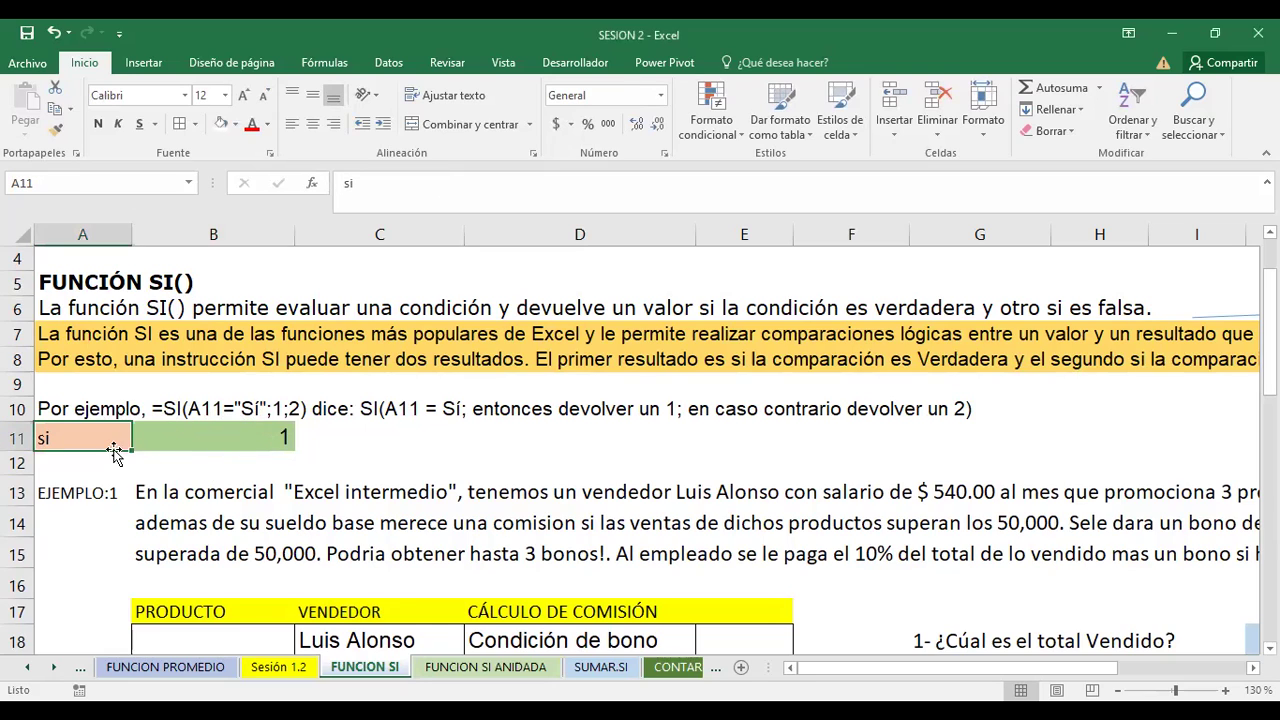
pyautogui.click(230, 440)
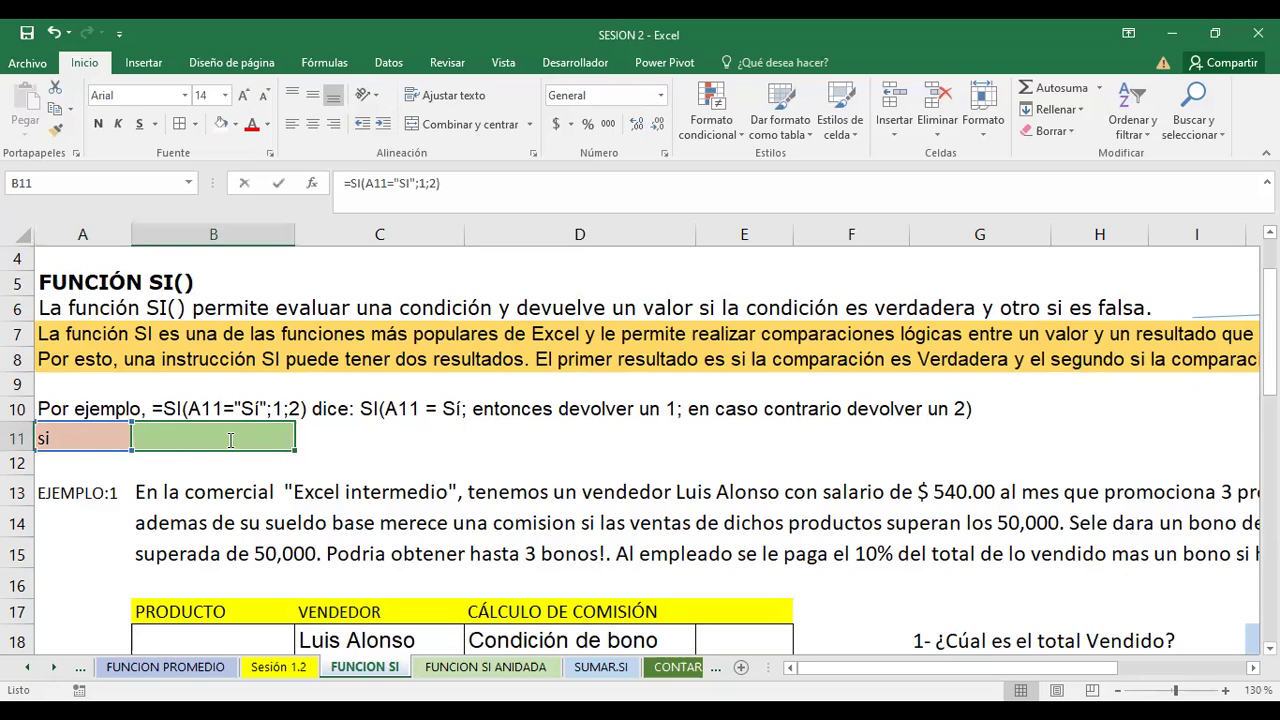
# Replace the quoted text in B11's formula with a participant's first name, so it returns 2.
pyautogui.doubleClick(230, 440)
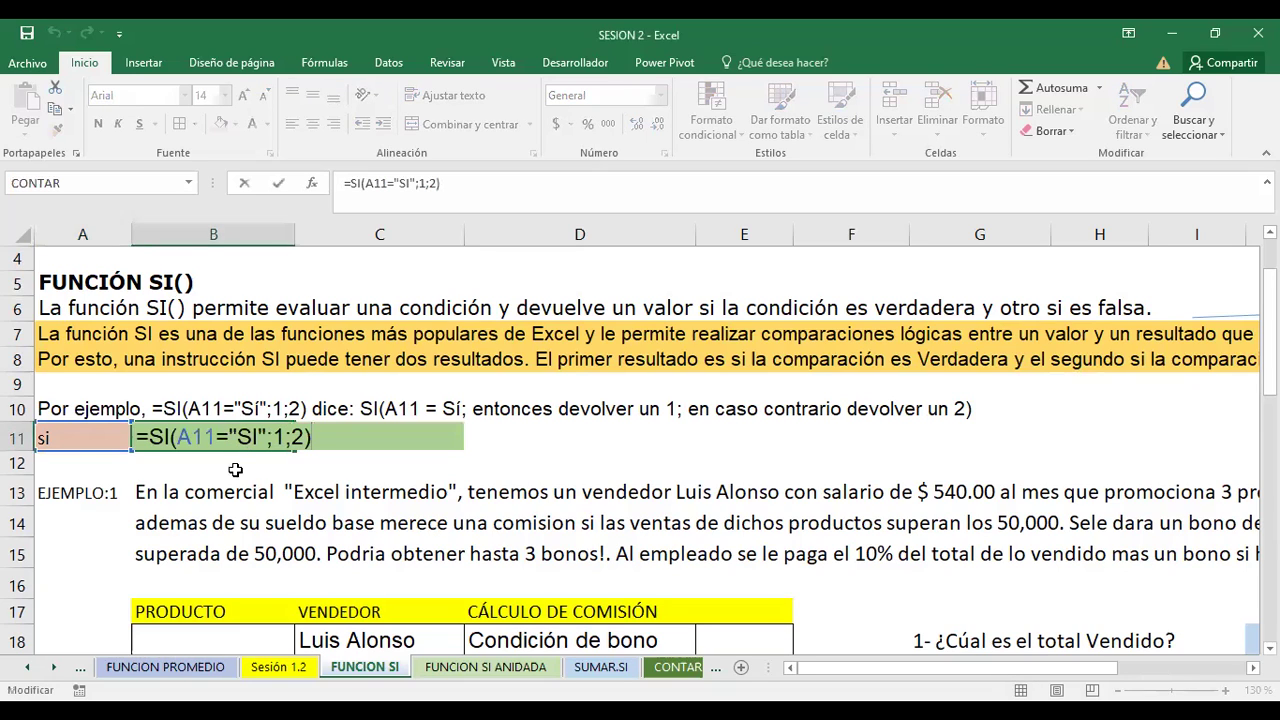
pyautogui.click(403, 182)
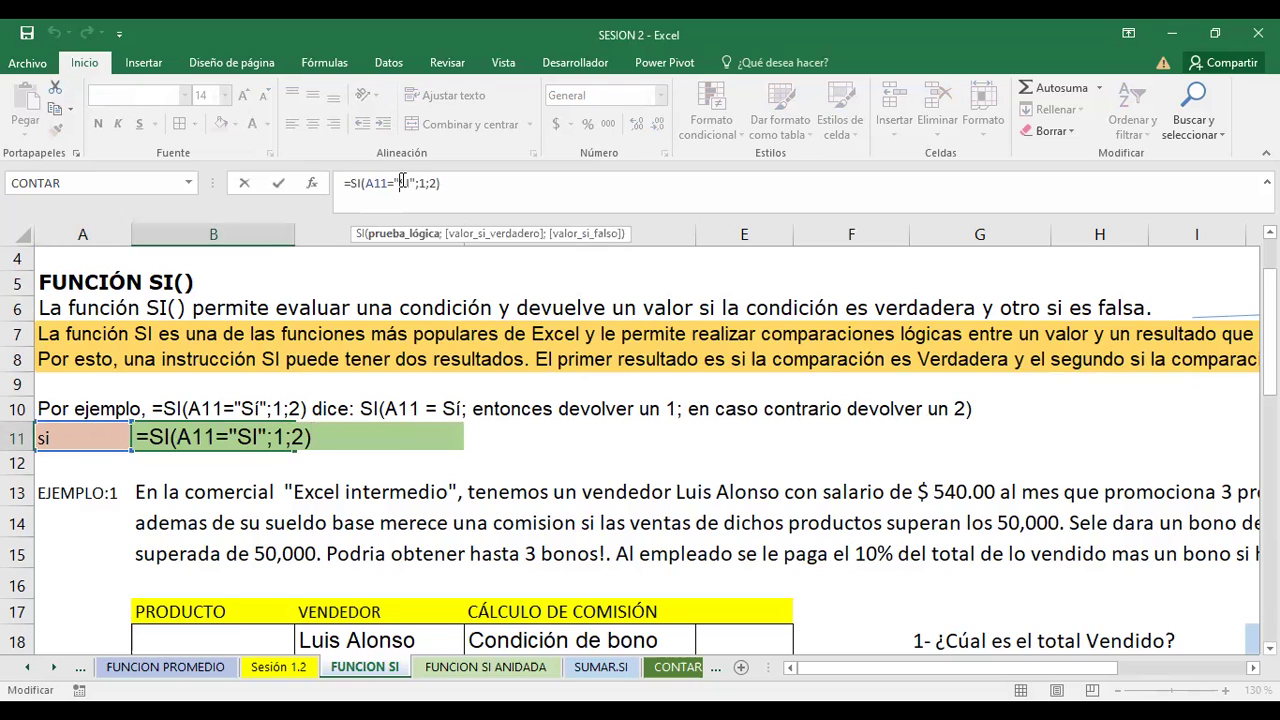
pyautogui.press('Delete')
pyautogui.press('Delete')
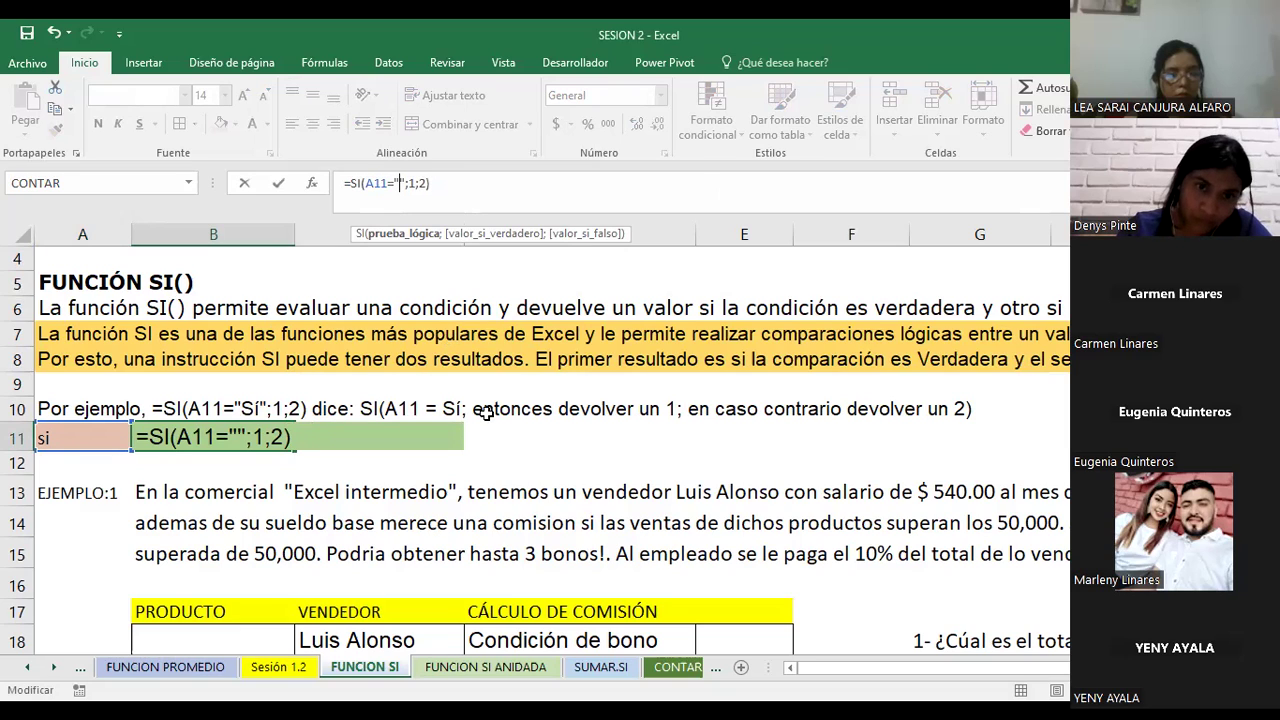
pyautogui.write('CARMEN')
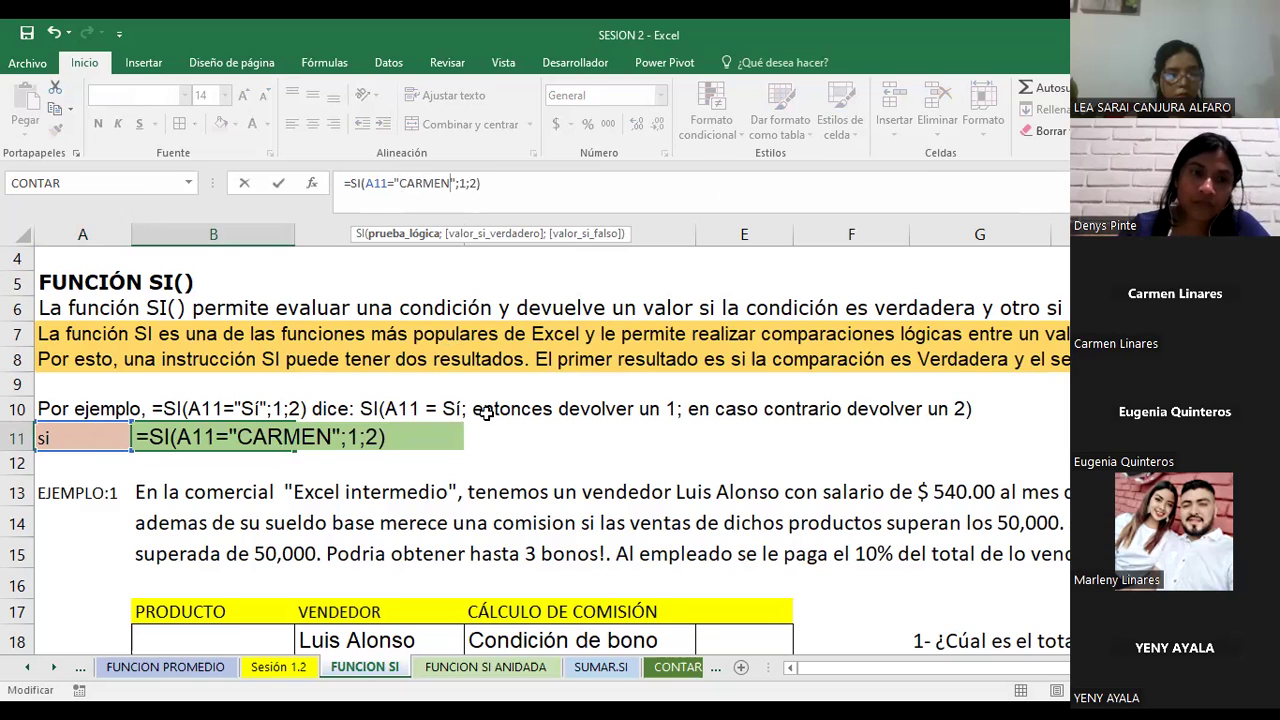
pyautogui.press('Return')
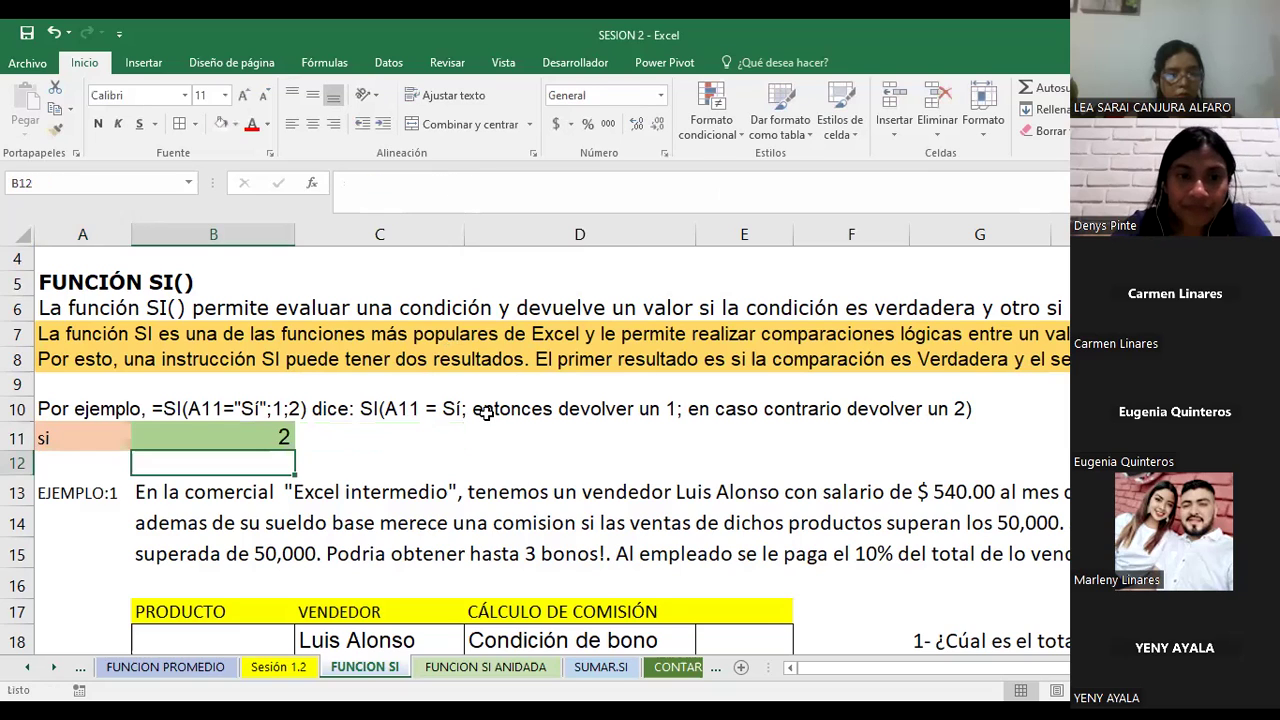
# Replace the true result 1 in B11's formula with "Claro!!!".
pyautogui.click(231, 441)
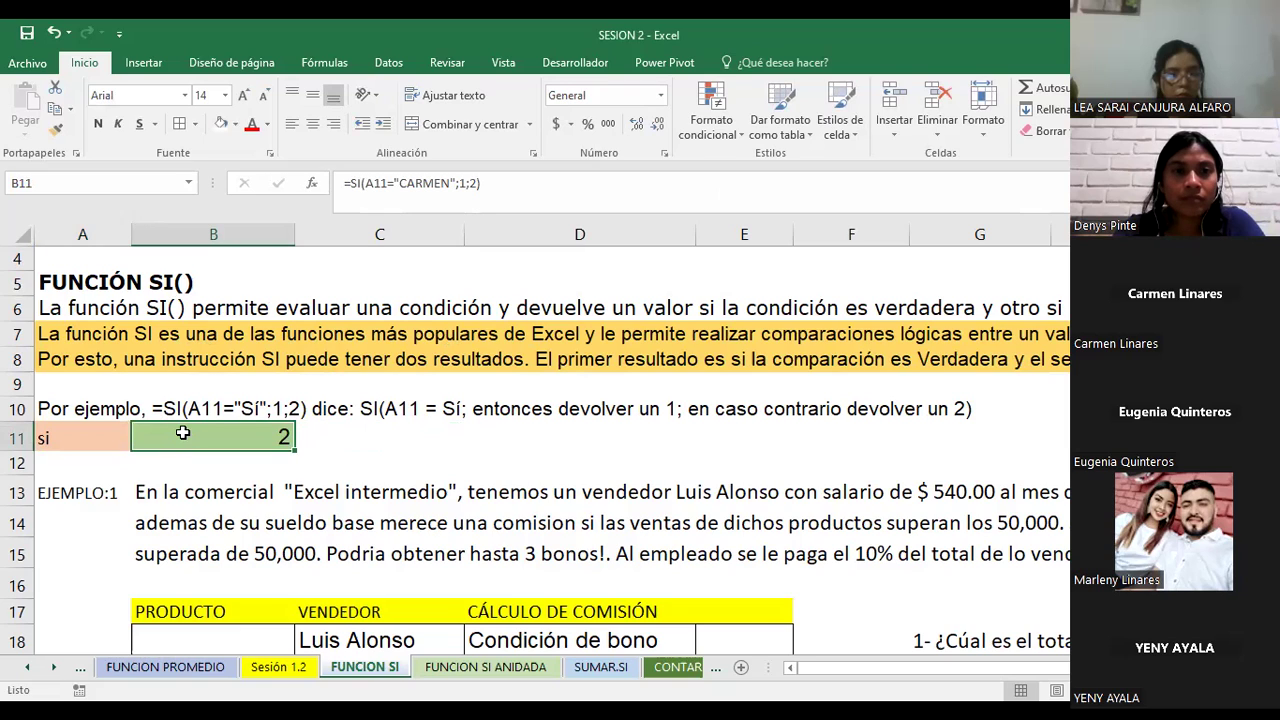
pyautogui.click(451, 193)
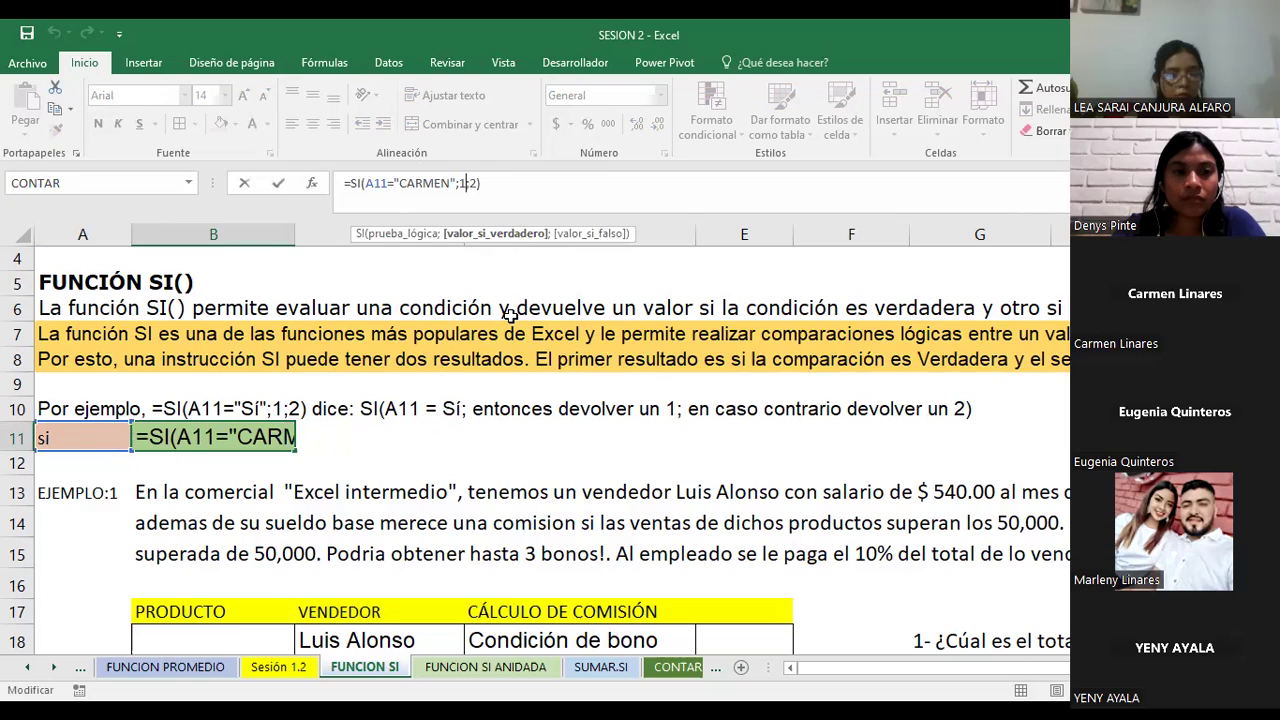
pyautogui.press('BackSpace')
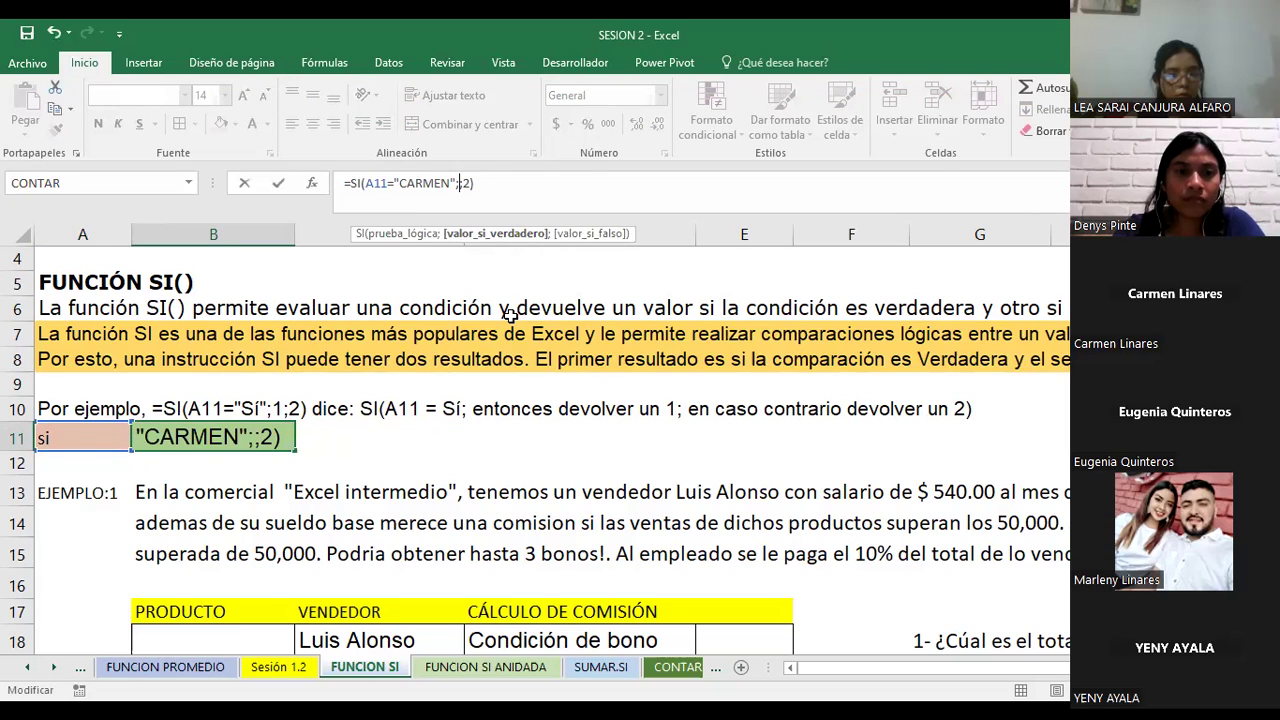
pyautogui.write('Claro')
pyautogui.press('Left')
pyautogui.press('Left')
pyautogui.press('Left')
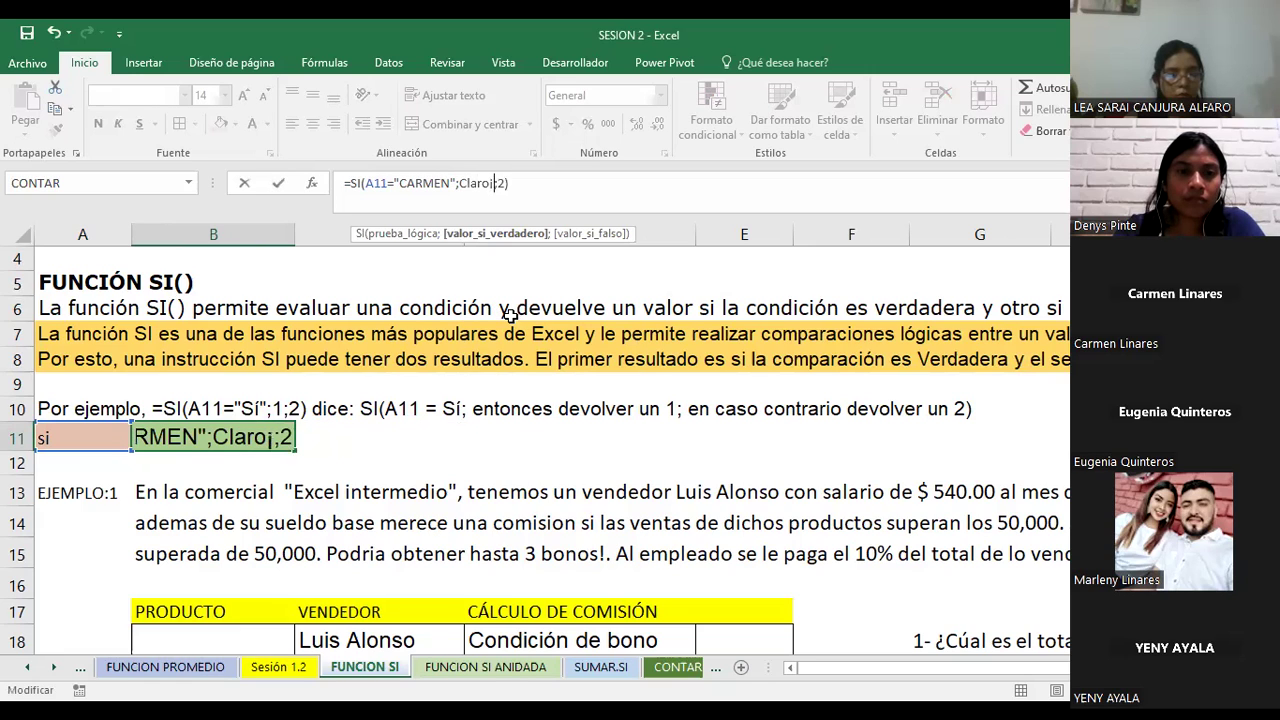
pyautogui.press('Right')
pyautogui.write('1111')
pyautogui.press('BackSpace')
pyautogui.press('BackSpace')
pyautogui.press('BackSpace')
pyautogui.press('BackSpace')
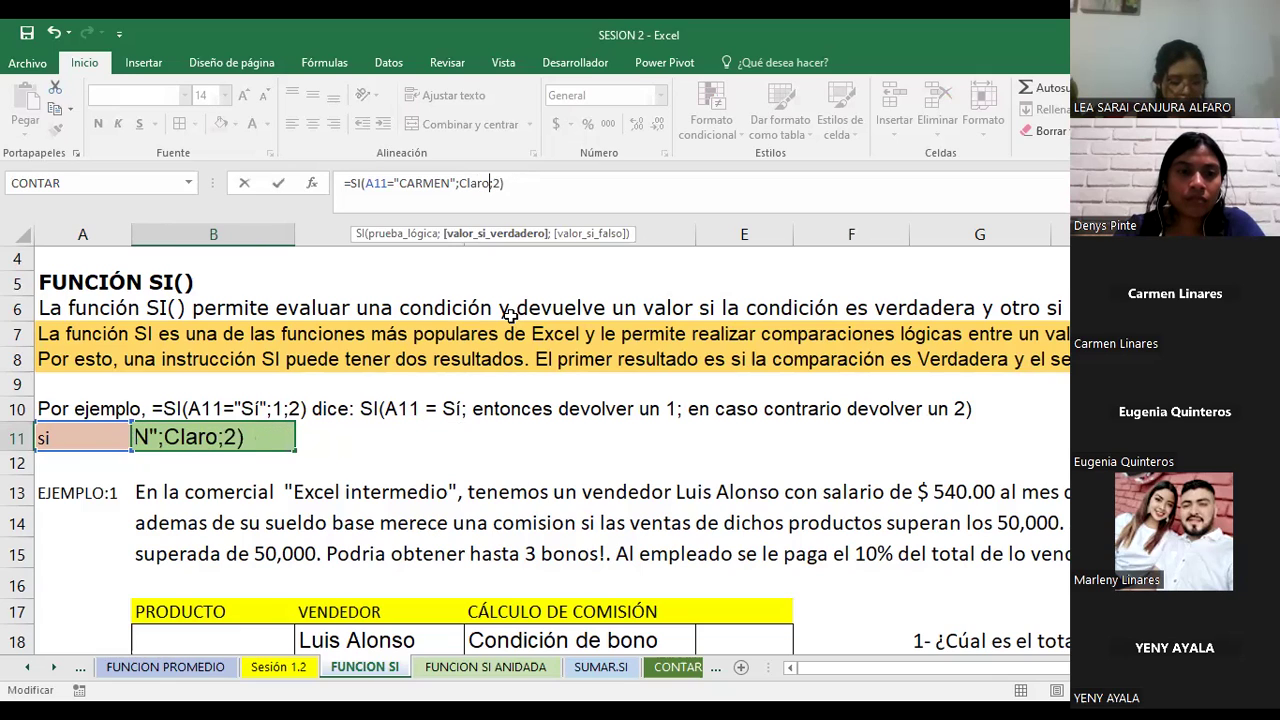
pyautogui.write(';')
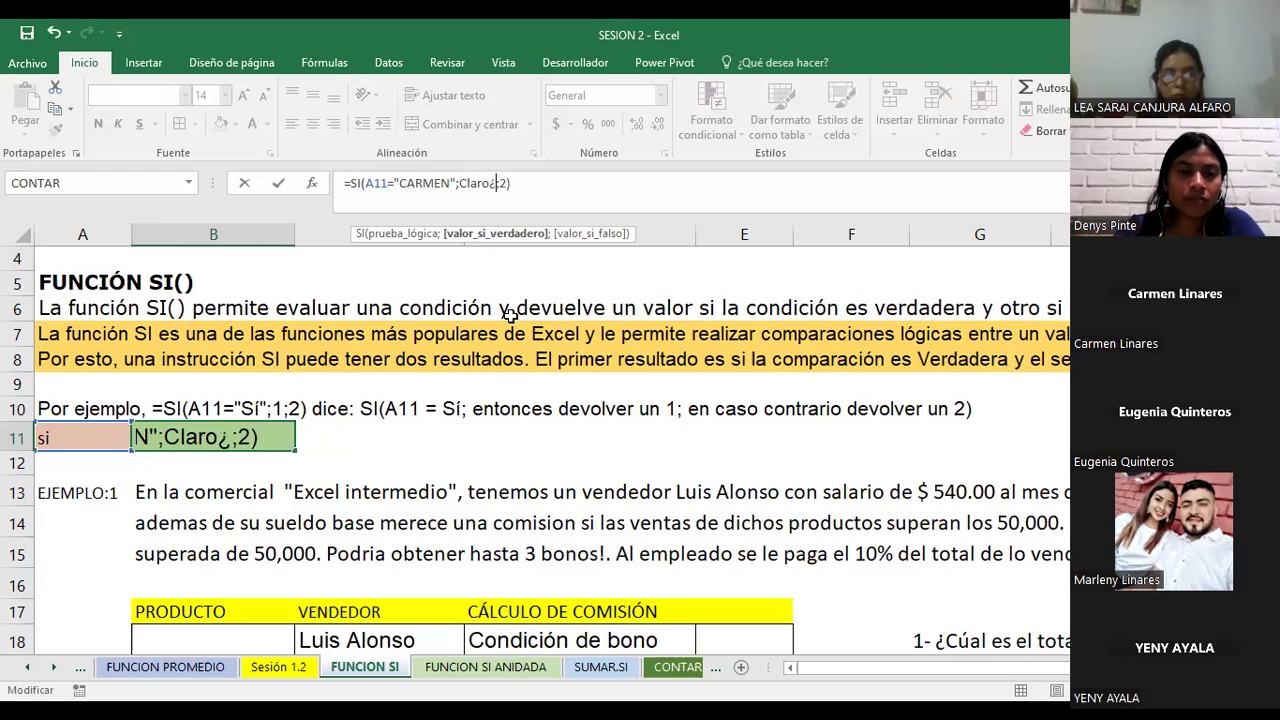
pyautogui.press('BackSpace')
pyautogui.write('¡¡¡')
pyautogui.press('BackSpace')
pyautogui.press('BackSpace')
pyautogui.press('BackSpace')
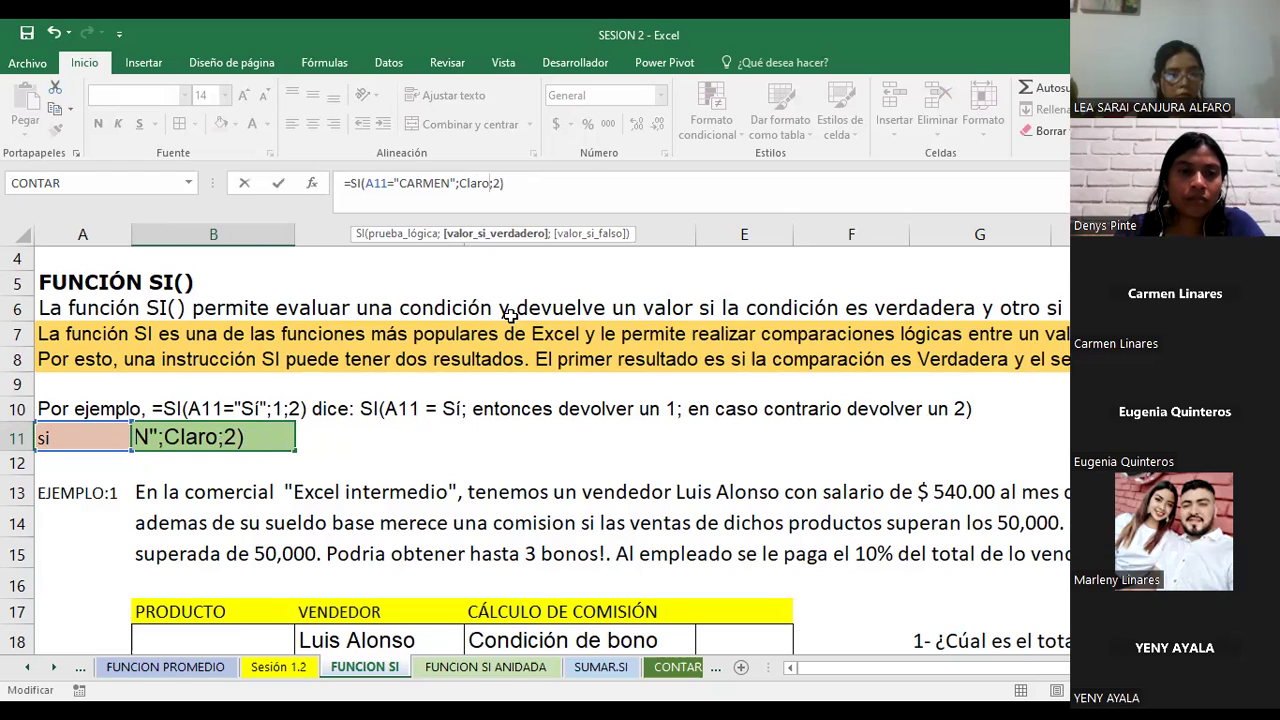
pyautogui.write('!!!')
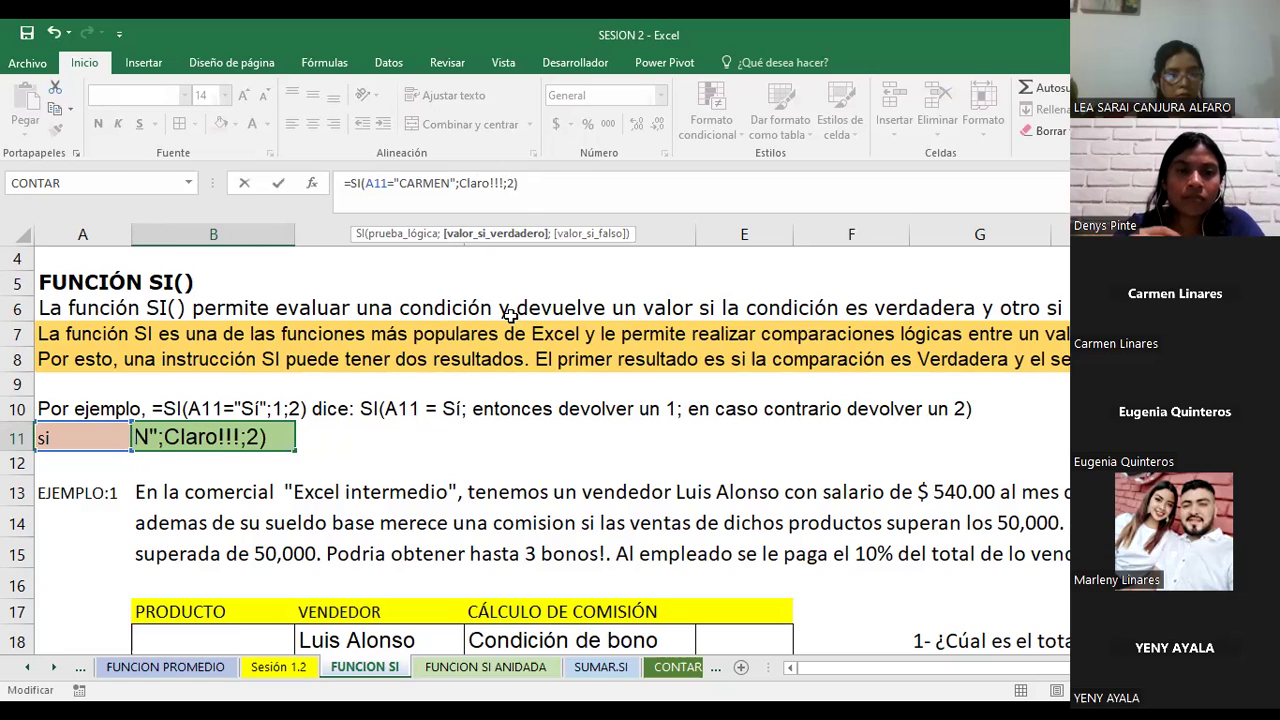
pyautogui.write('"')
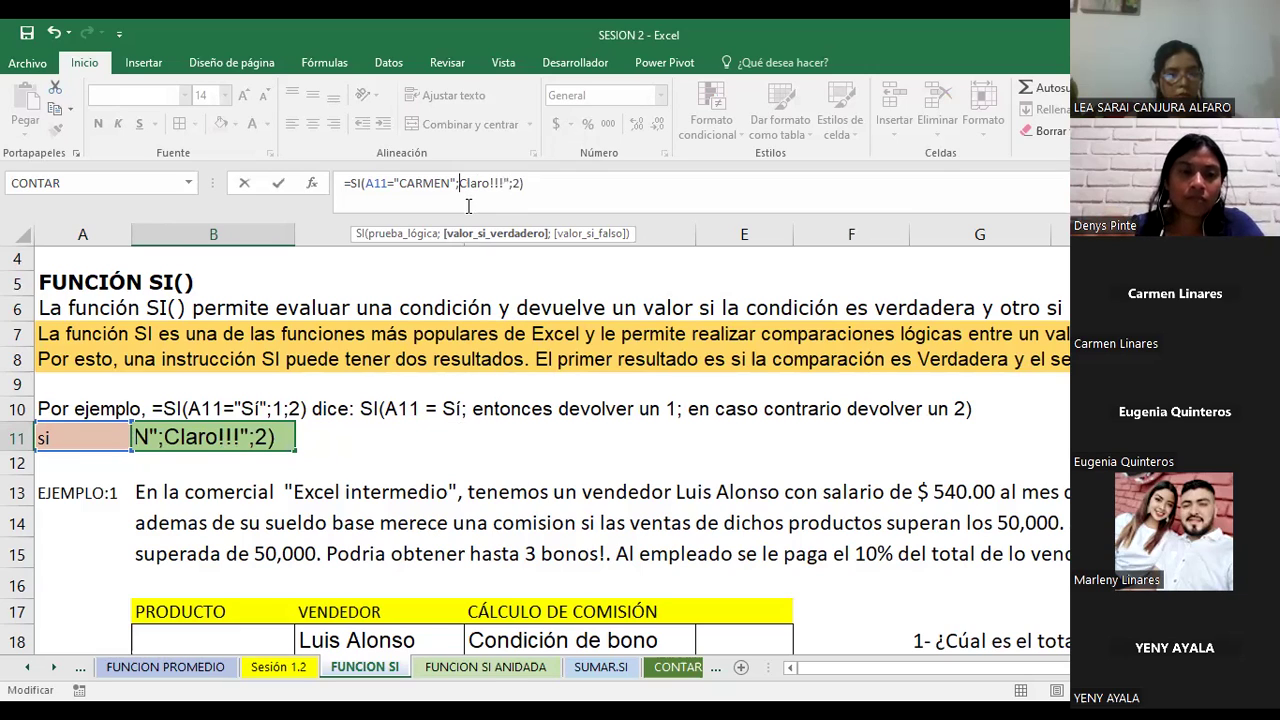
pyautogui.write('"')
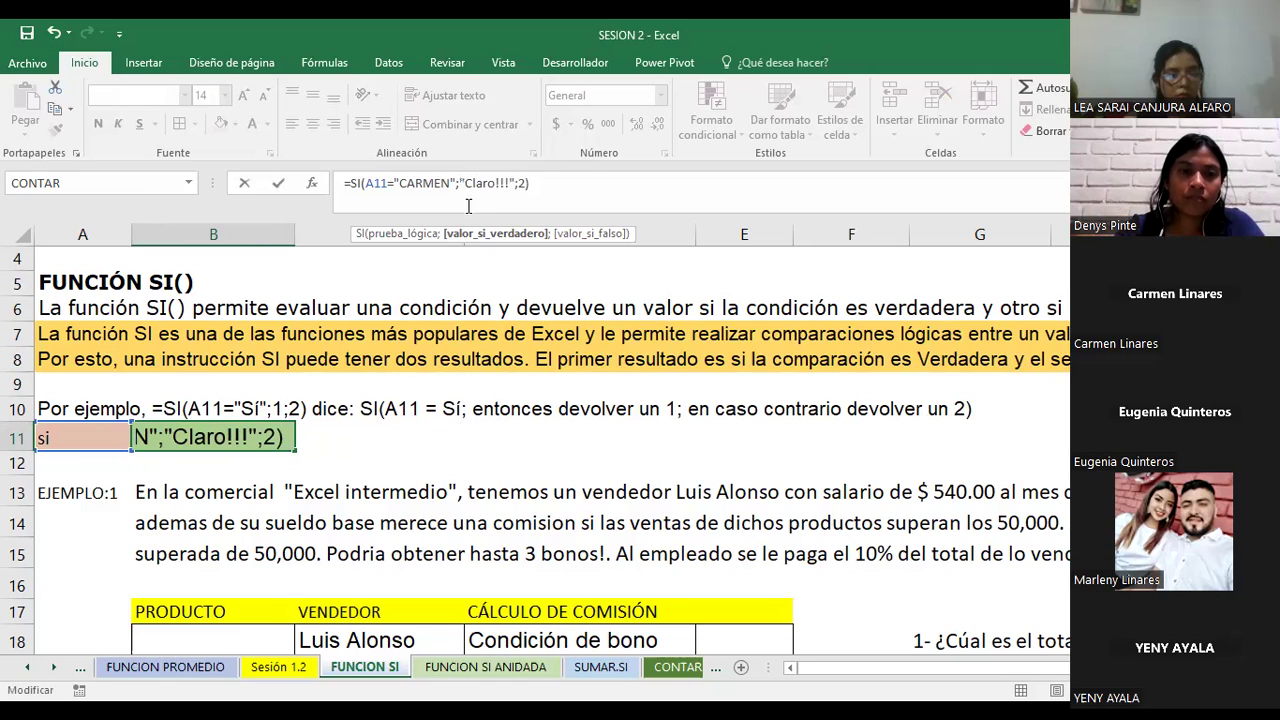
# Replace the false result 2 with "Incorrecto" and confirm the formula.
pyautogui.click(523, 183)
pyautogui.press('BackSpace')
pyautogui.write('"')
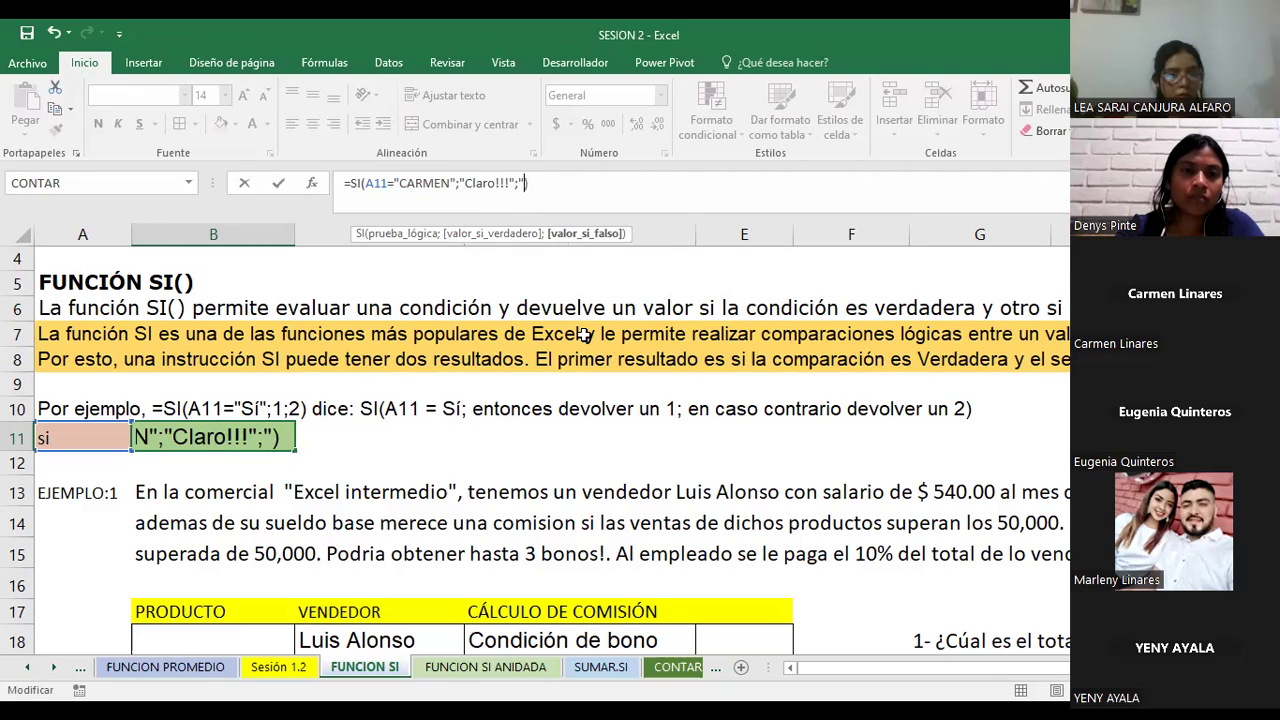
pyautogui.write('Incorr')
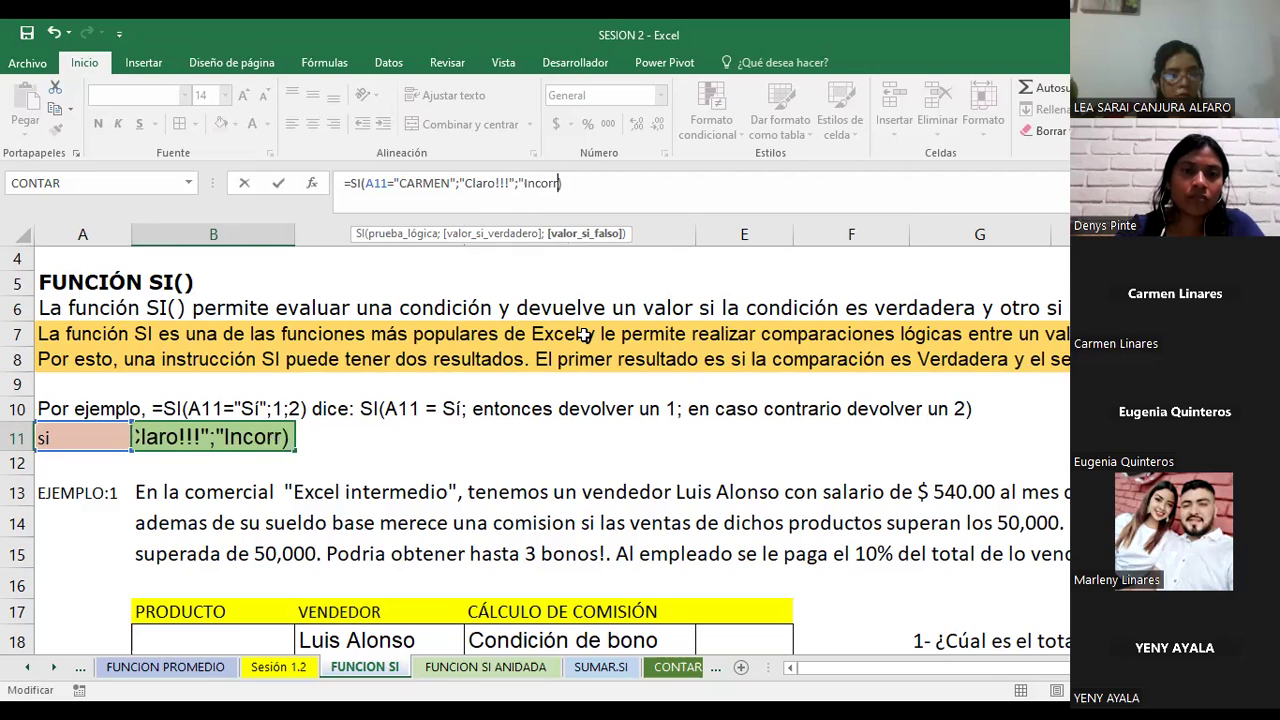
pyautogui.write('ecto"')
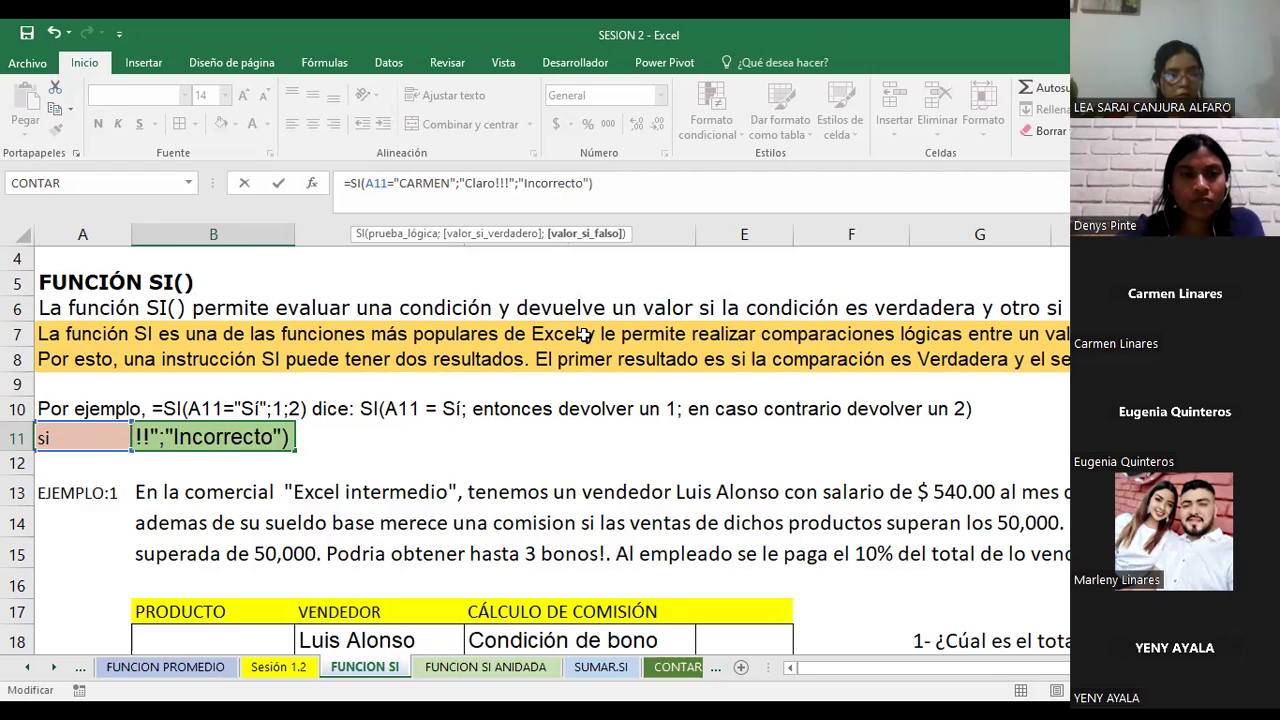
pyautogui.press('Return')
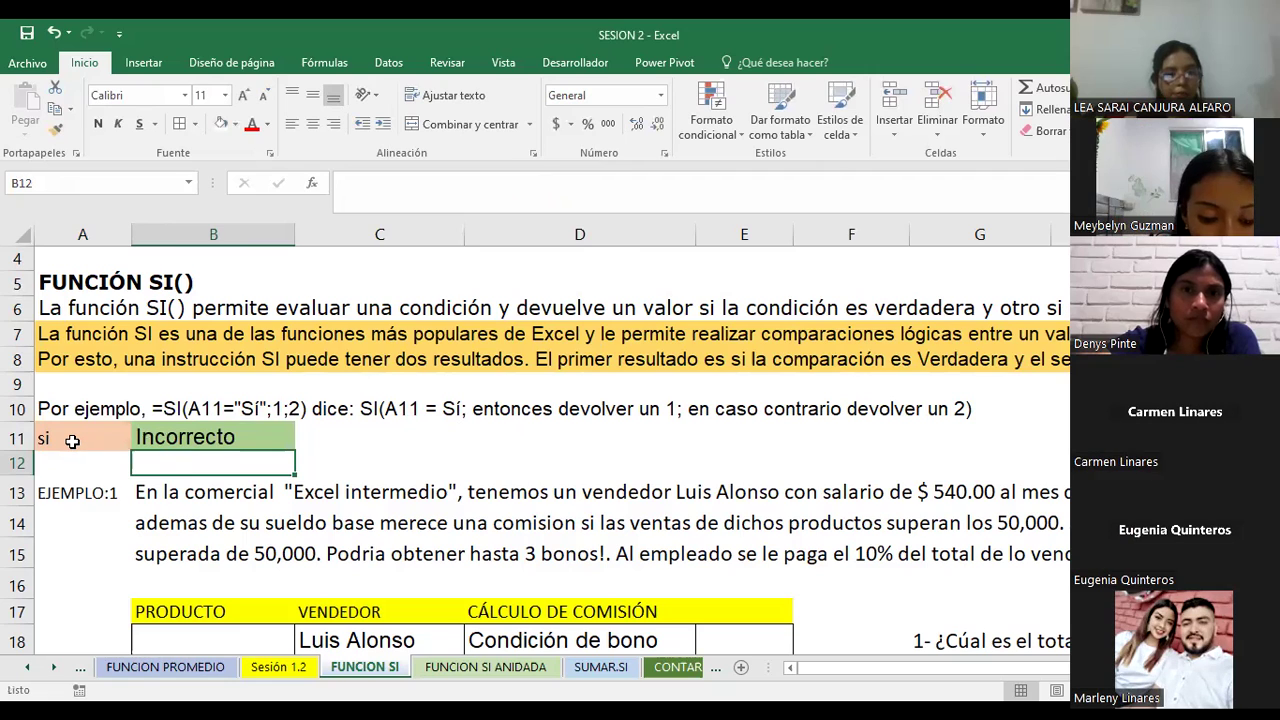
# Try three participants' first names in A11, ending with the name the formula tests for.
pyautogui.click(72, 441)
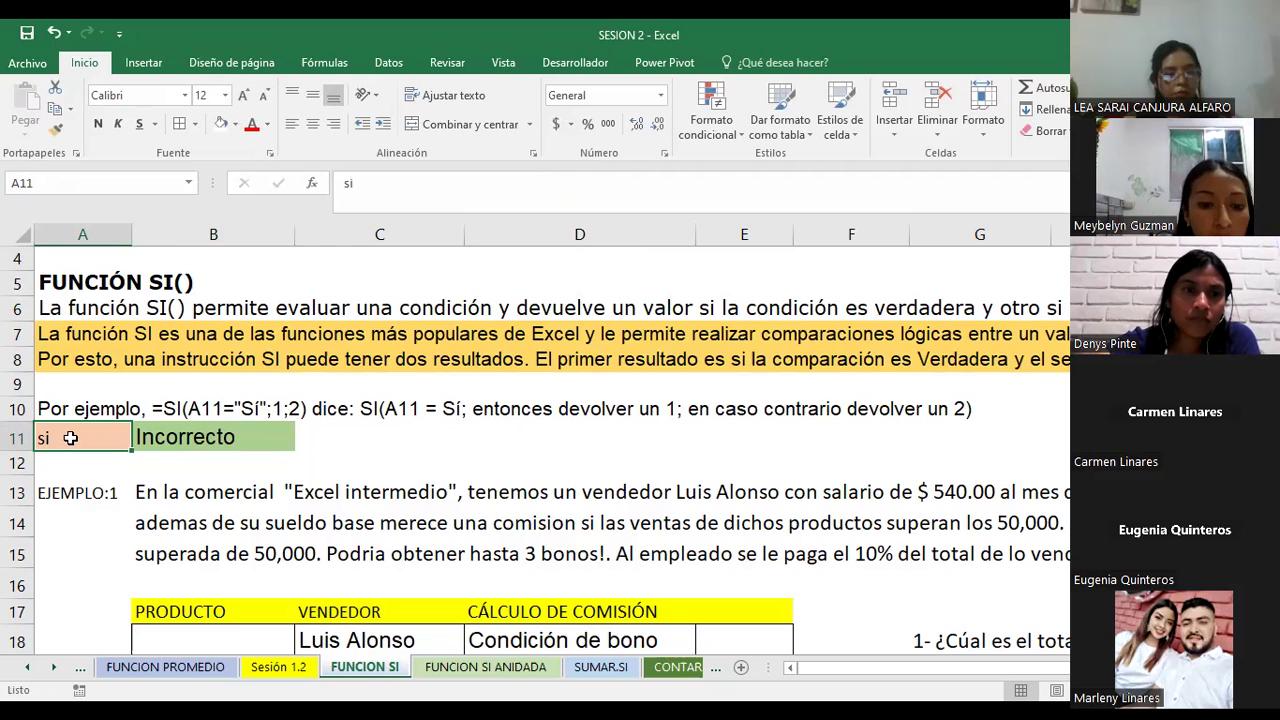
pyautogui.write('Eugenia')
pyautogui.press('Return')
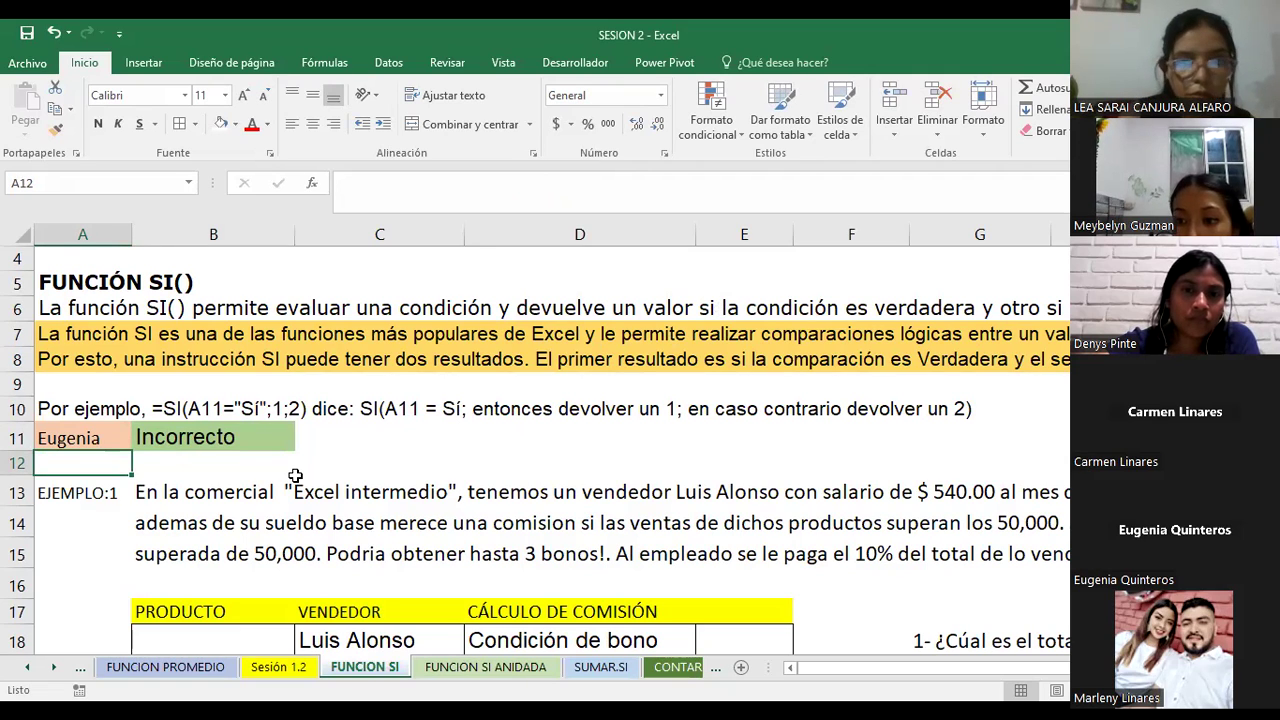
pyautogui.click(87, 438)
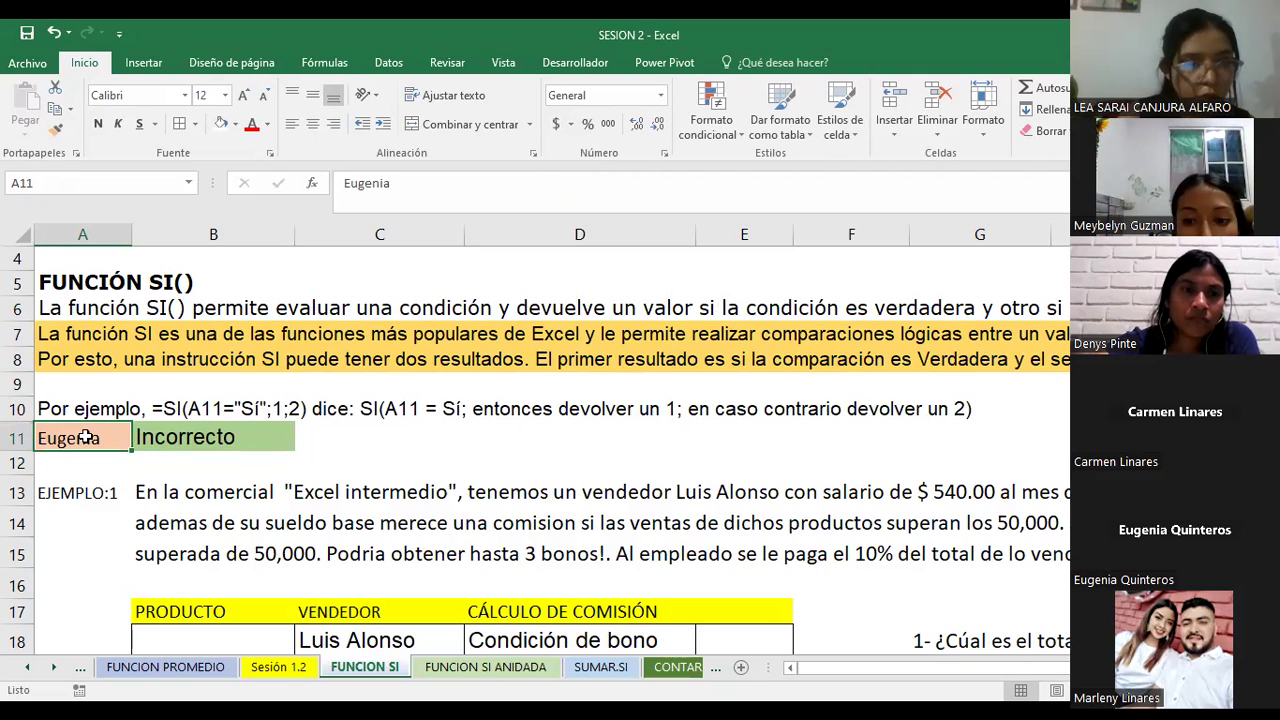
pyautogui.write('Meybelyn')
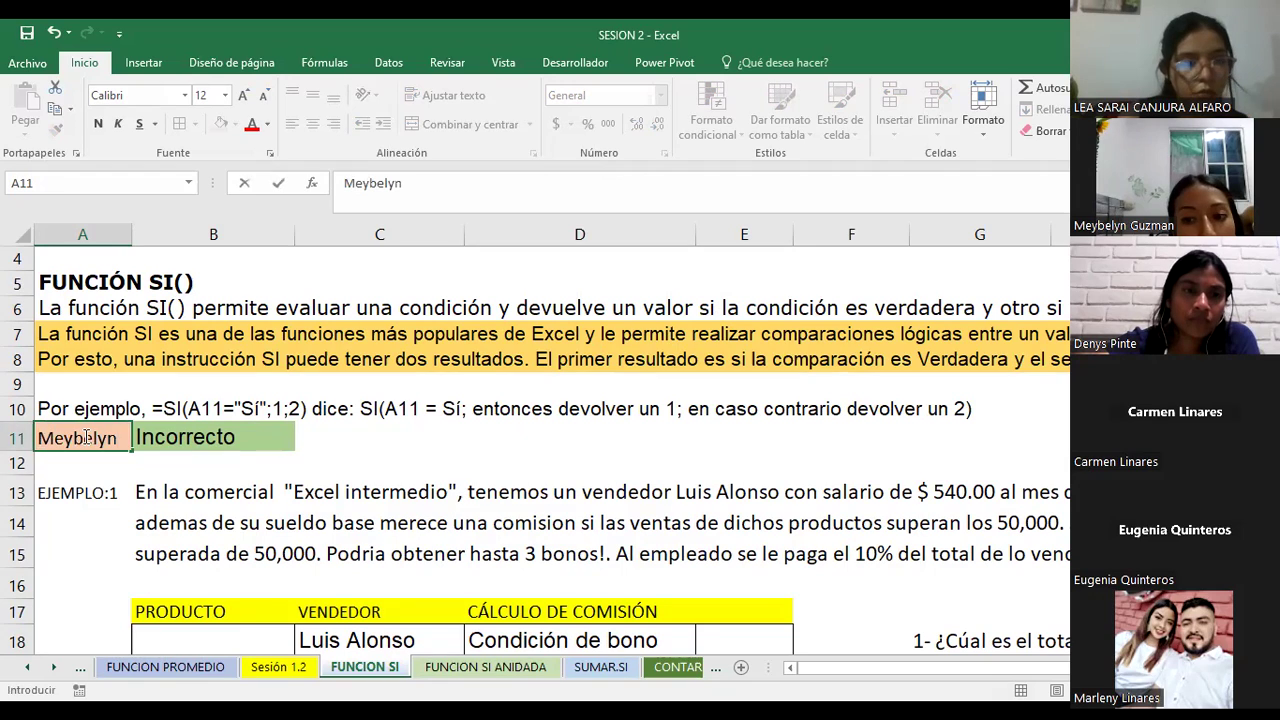
pyautogui.press('Return')
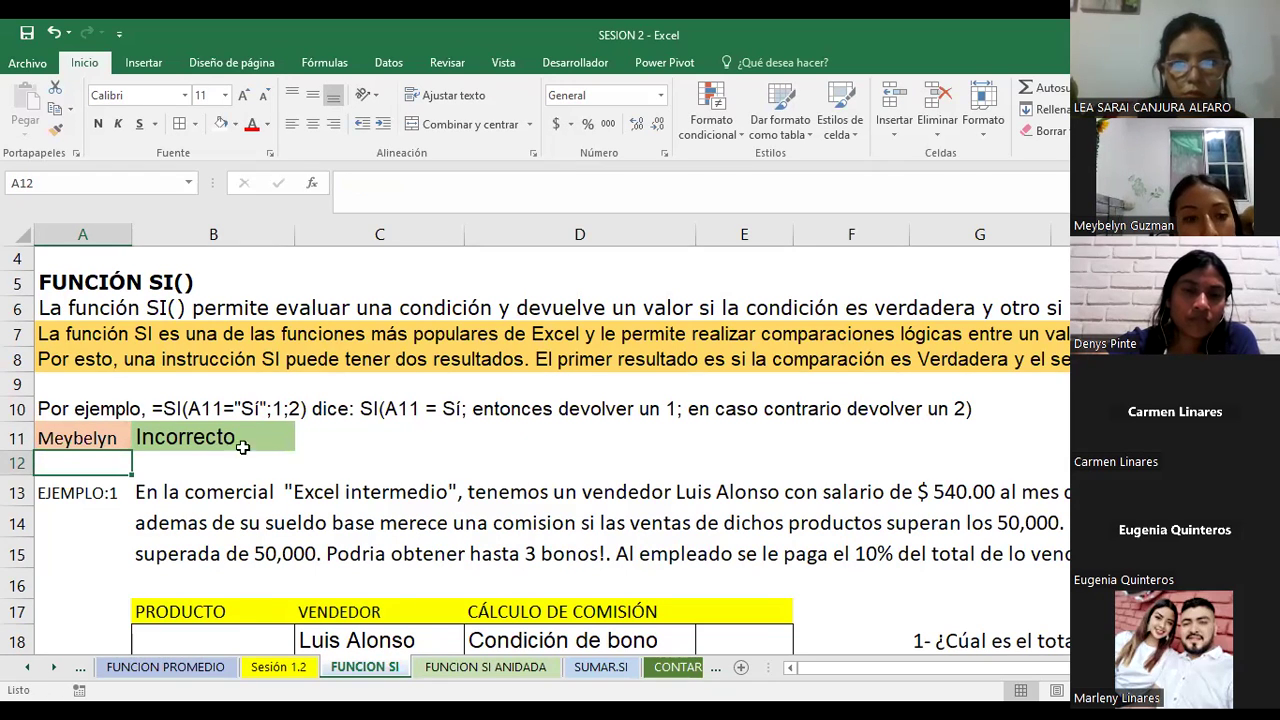
pyautogui.click(62, 438)
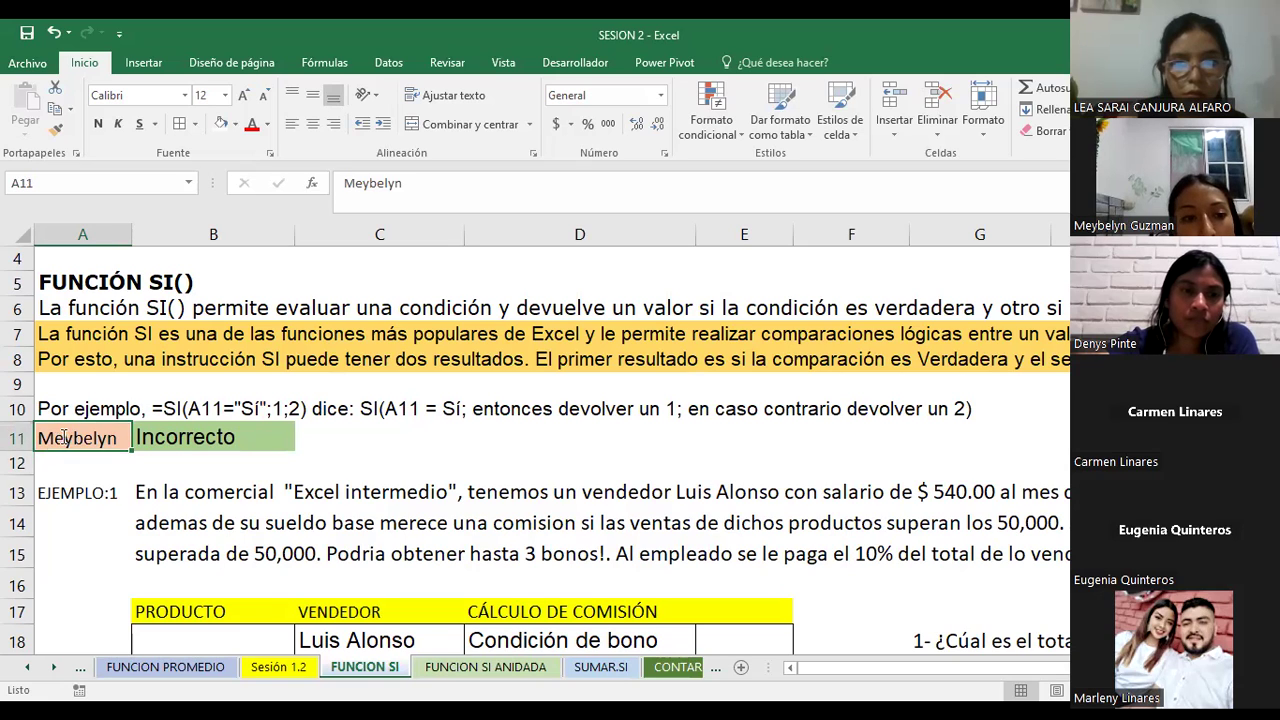
pyautogui.write('Carmen')
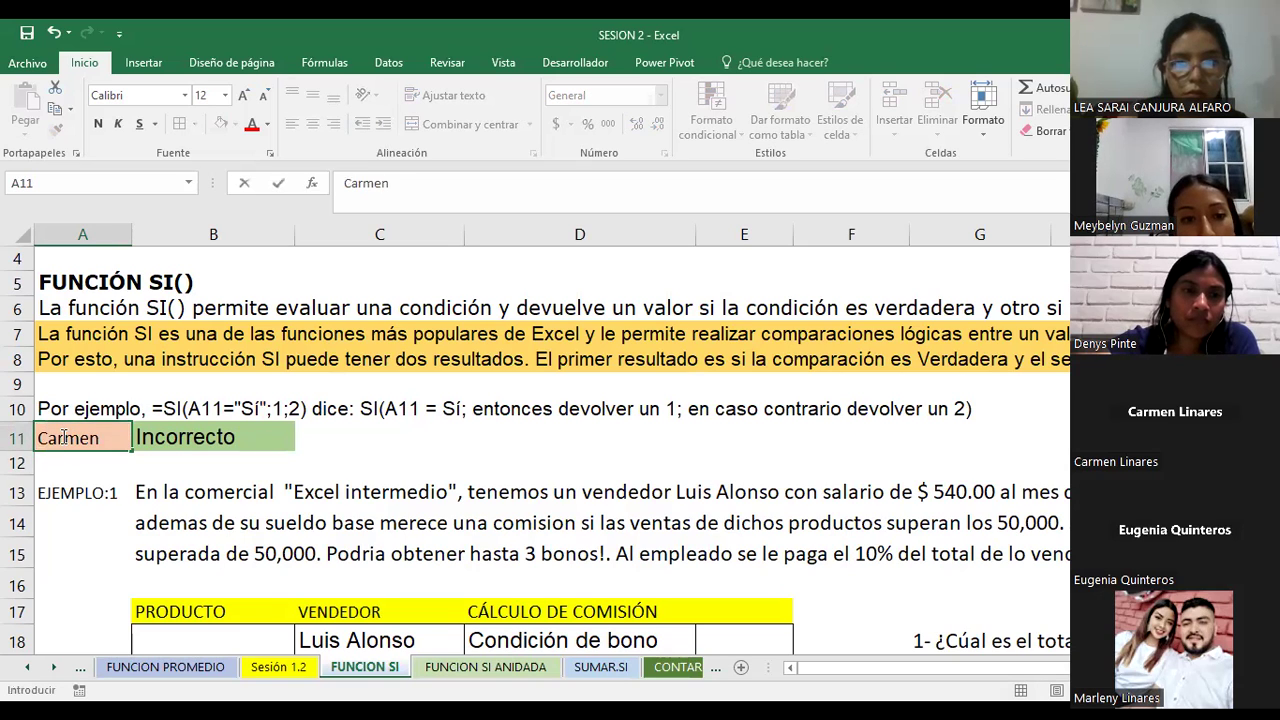
pyautogui.press('Return')
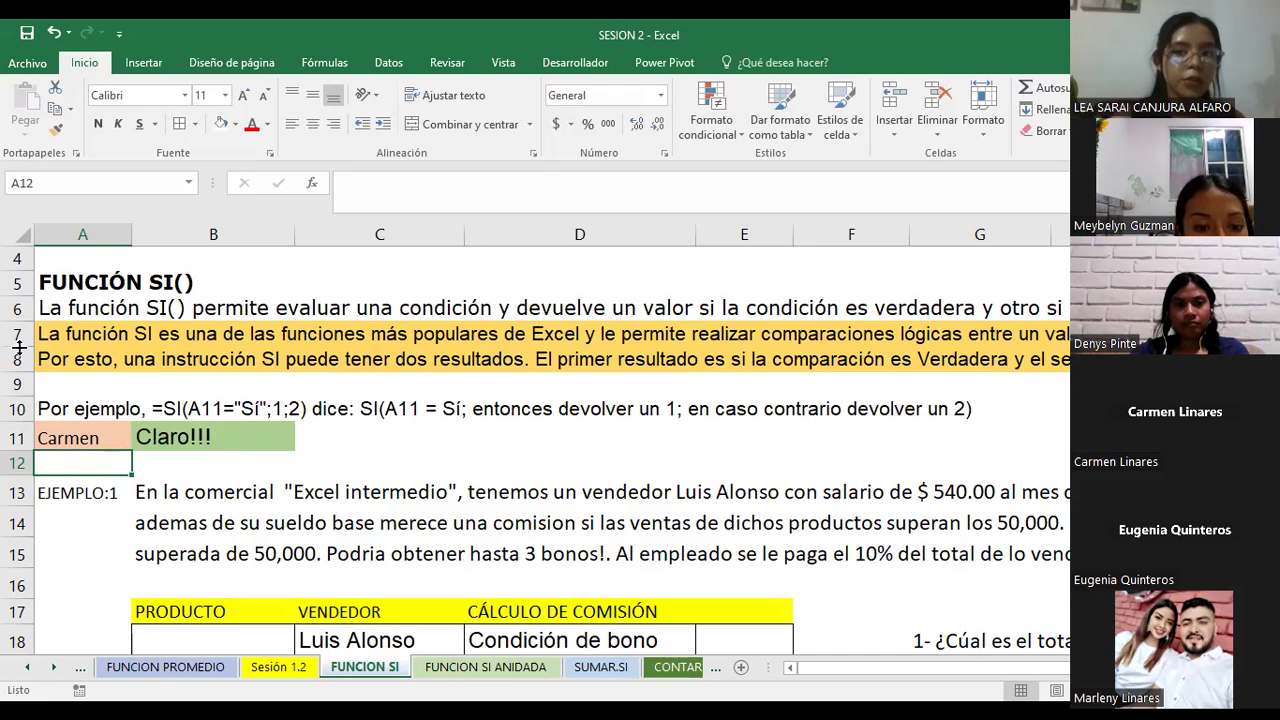
# Zoom out to show the lesson objectives and flowchart diamond, then select E11.
pyautogui.press('Right')
pyautogui.press('Right')
pyautogui.press('Right')
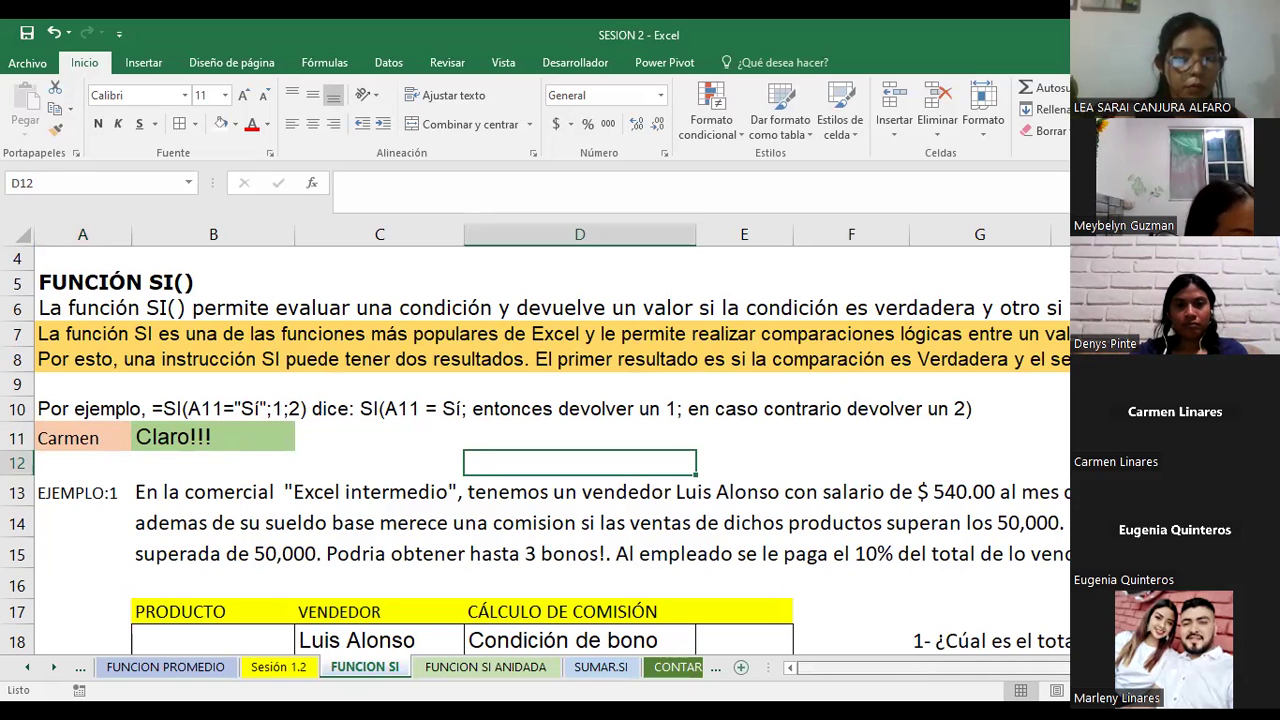
pyautogui.scroll(-1, 536, 438)
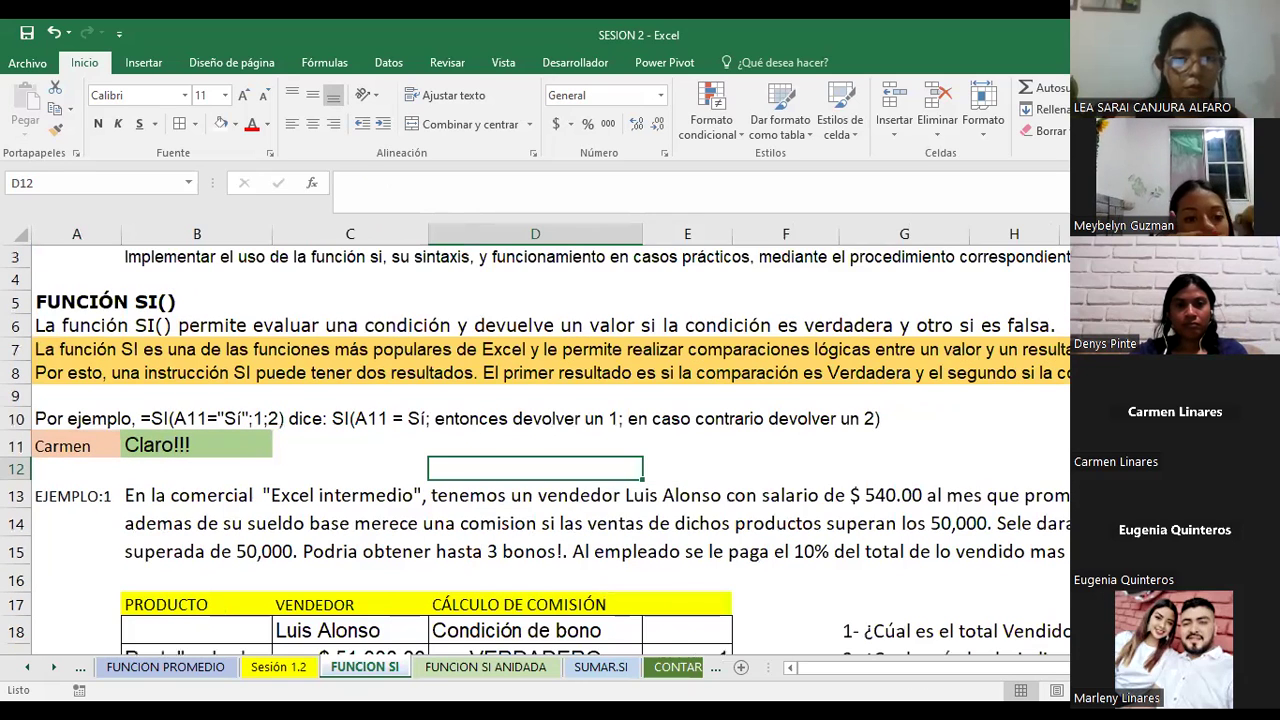
pyautogui.scroll(-1, 536, 438)
pyautogui.scroll(-1, 536, 438)
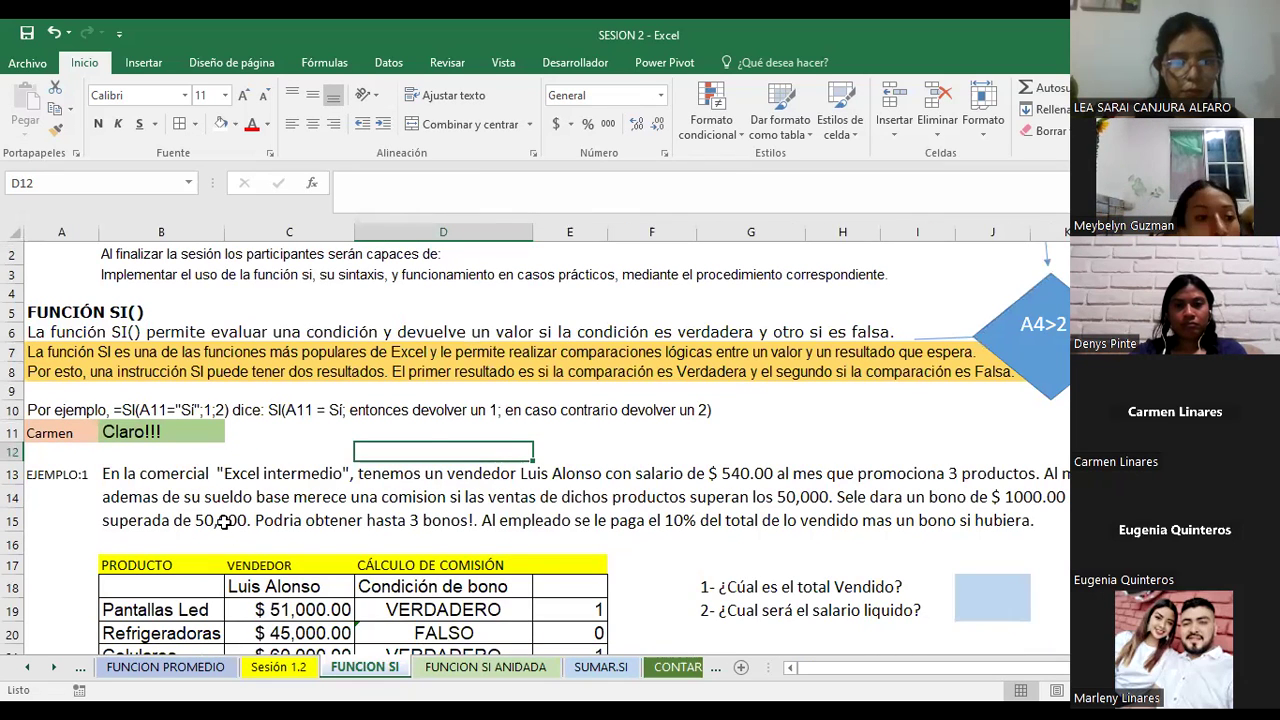
pyautogui.click(582, 438)
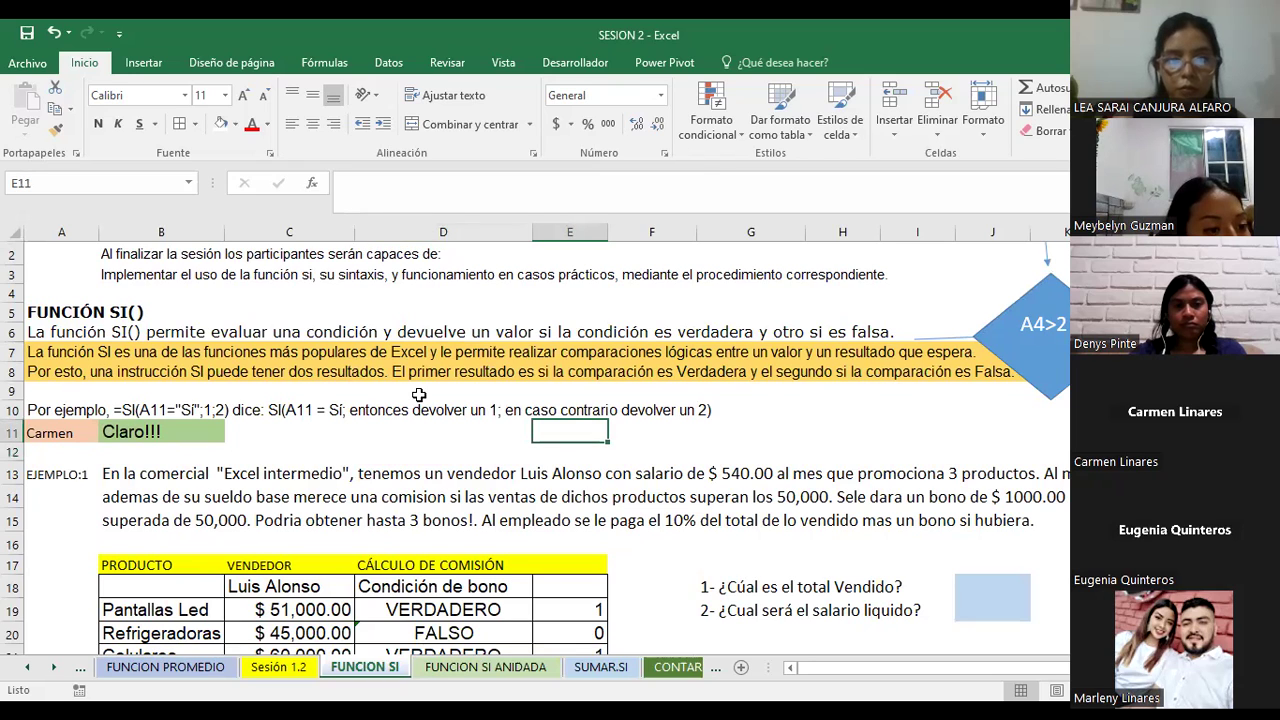
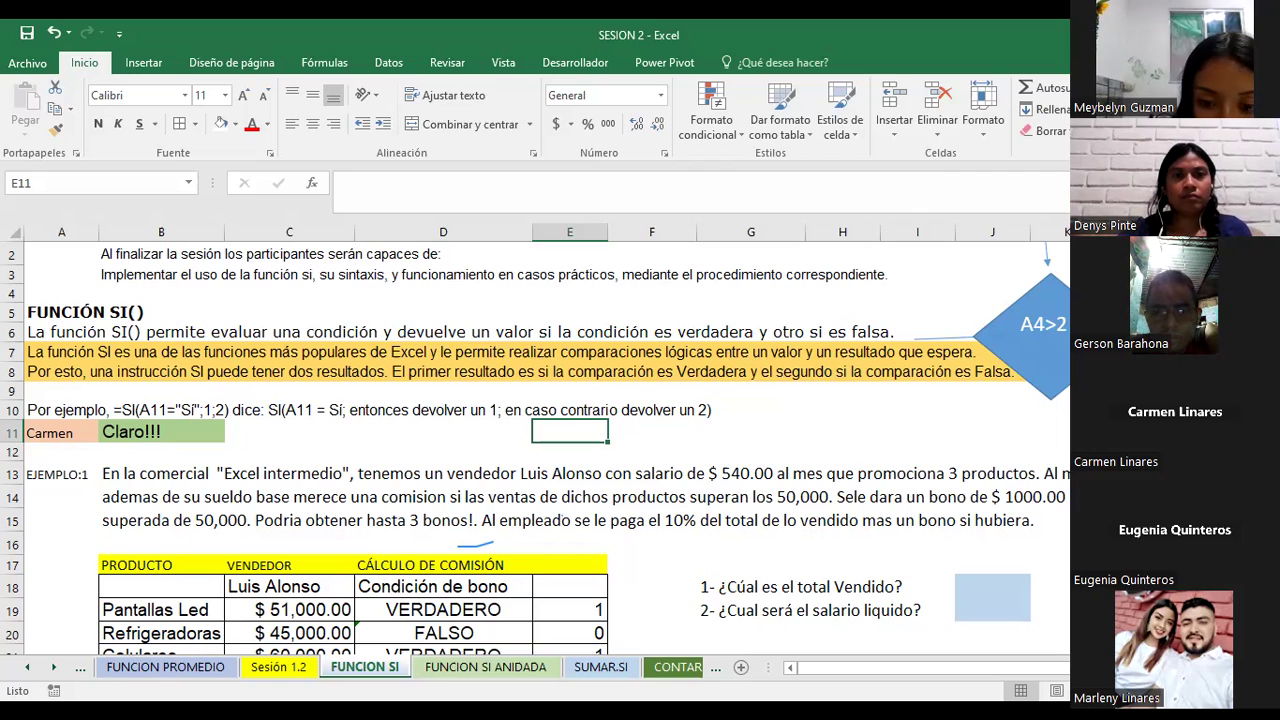
# Review the Pantallas Led, Refrigeradoras and Celulares products, the seller name and their sales values.
pyautogui.scroll(-1, 535, 448)
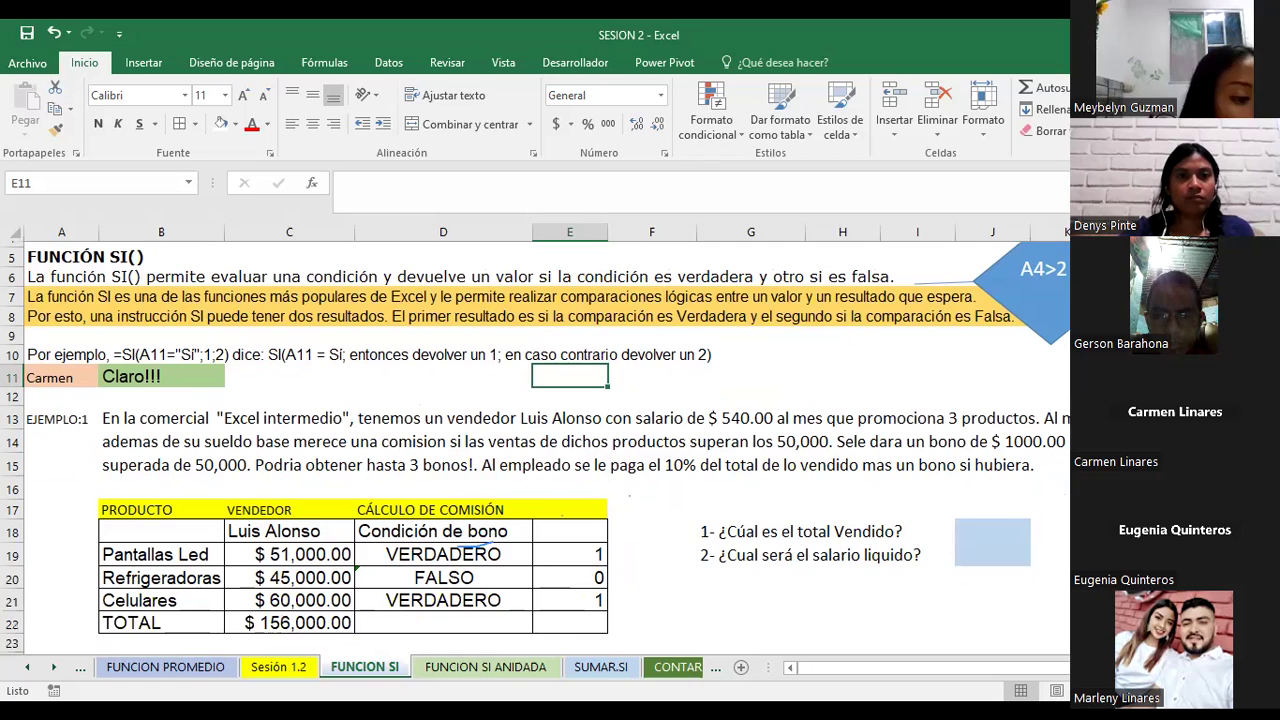
pyautogui.scroll(-1, 135, 547)
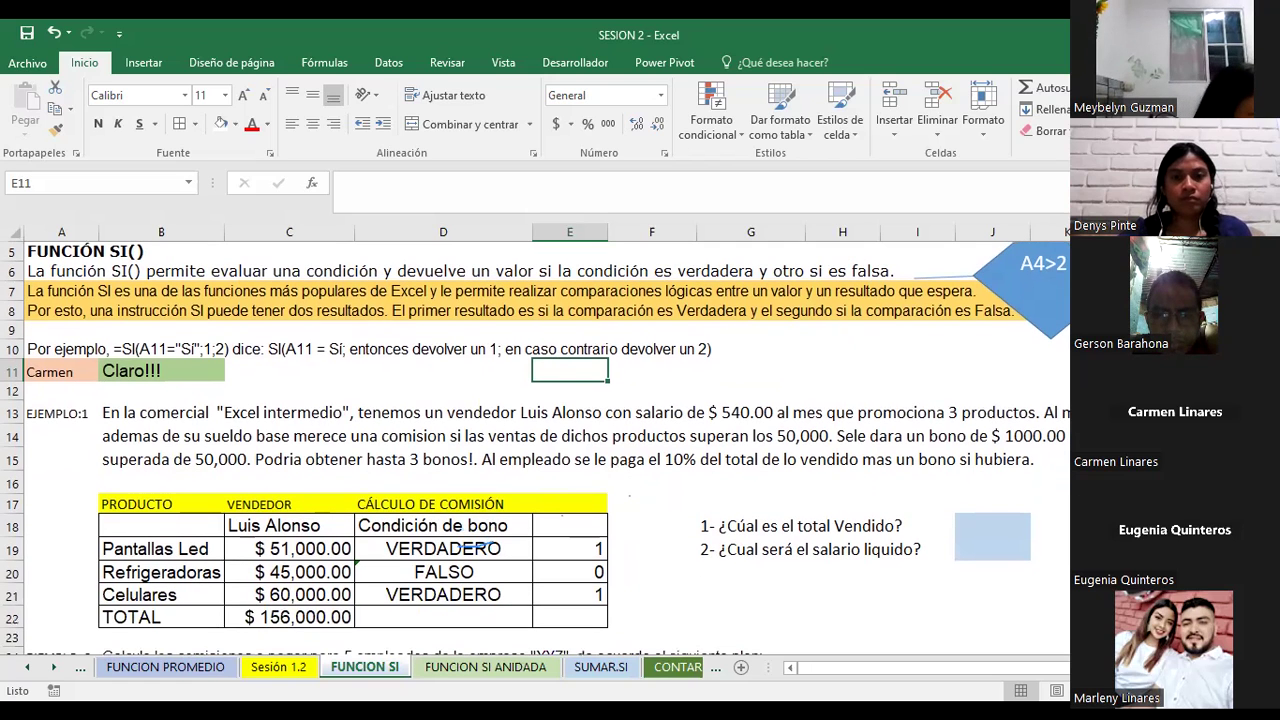
pyautogui.click(135, 549)
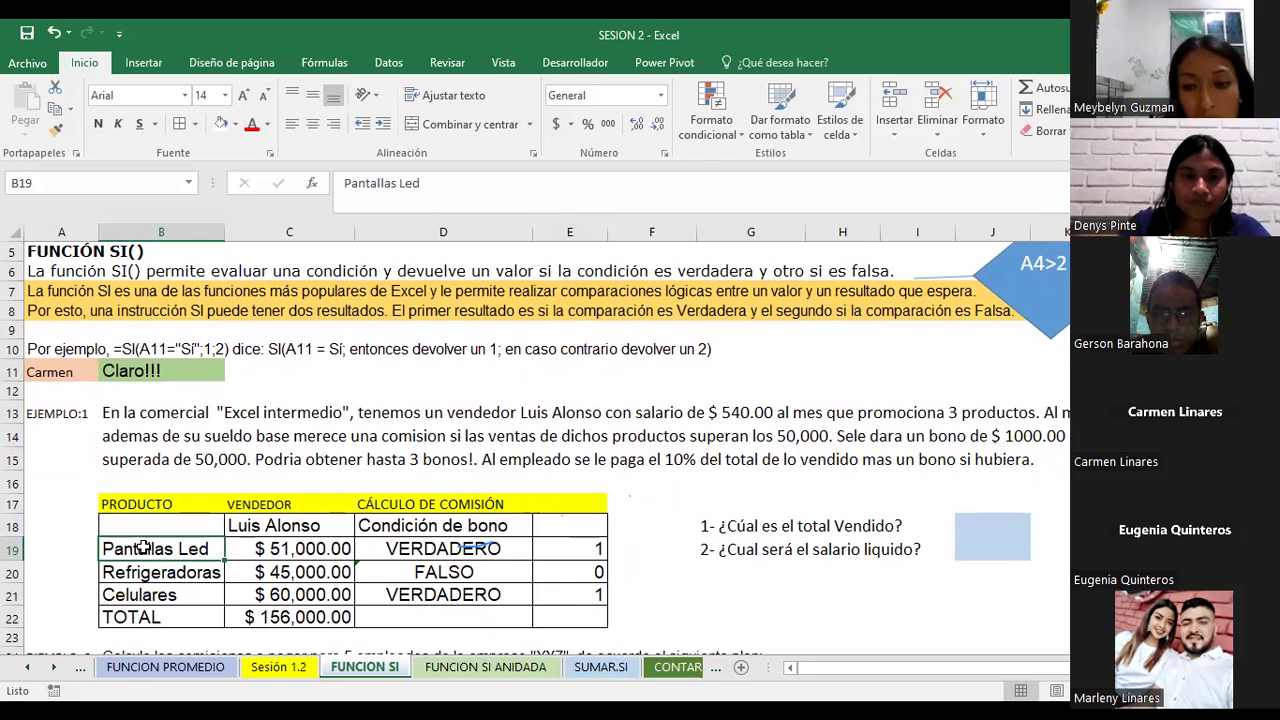
pyautogui.click(160, 572)
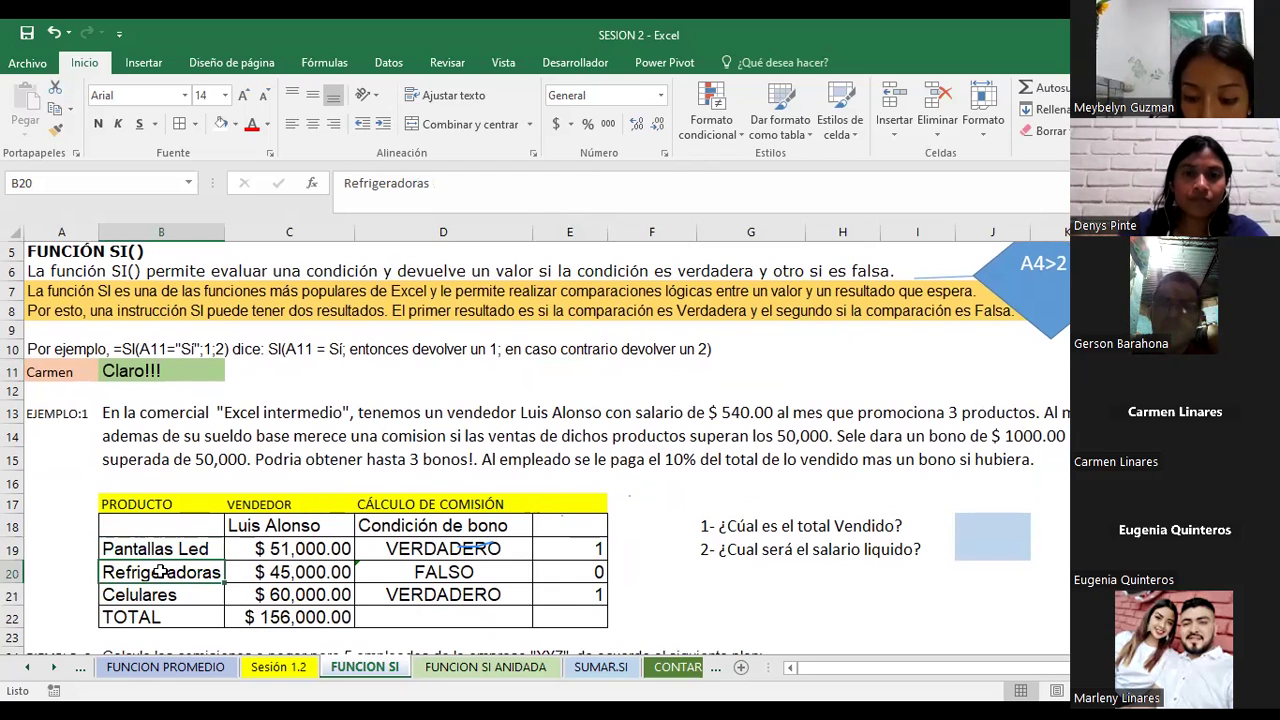
pyautogui.click(155, 596)
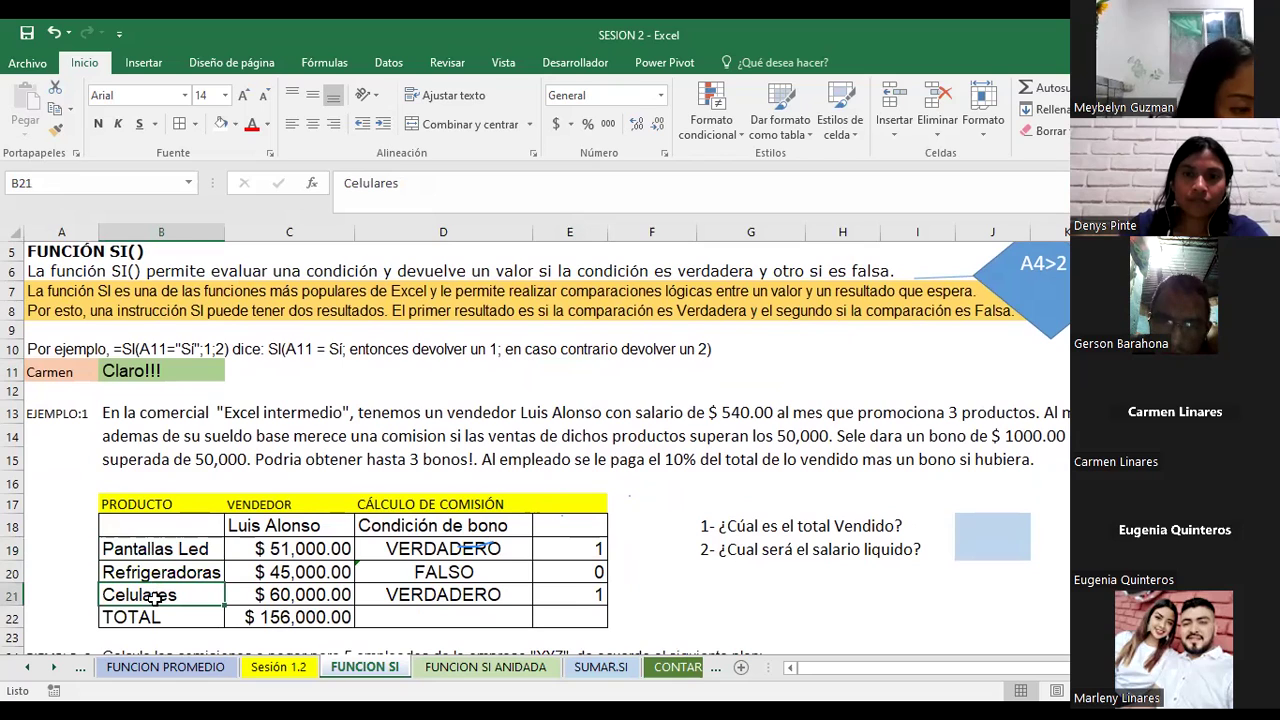
pyautogui.click(285, 523)
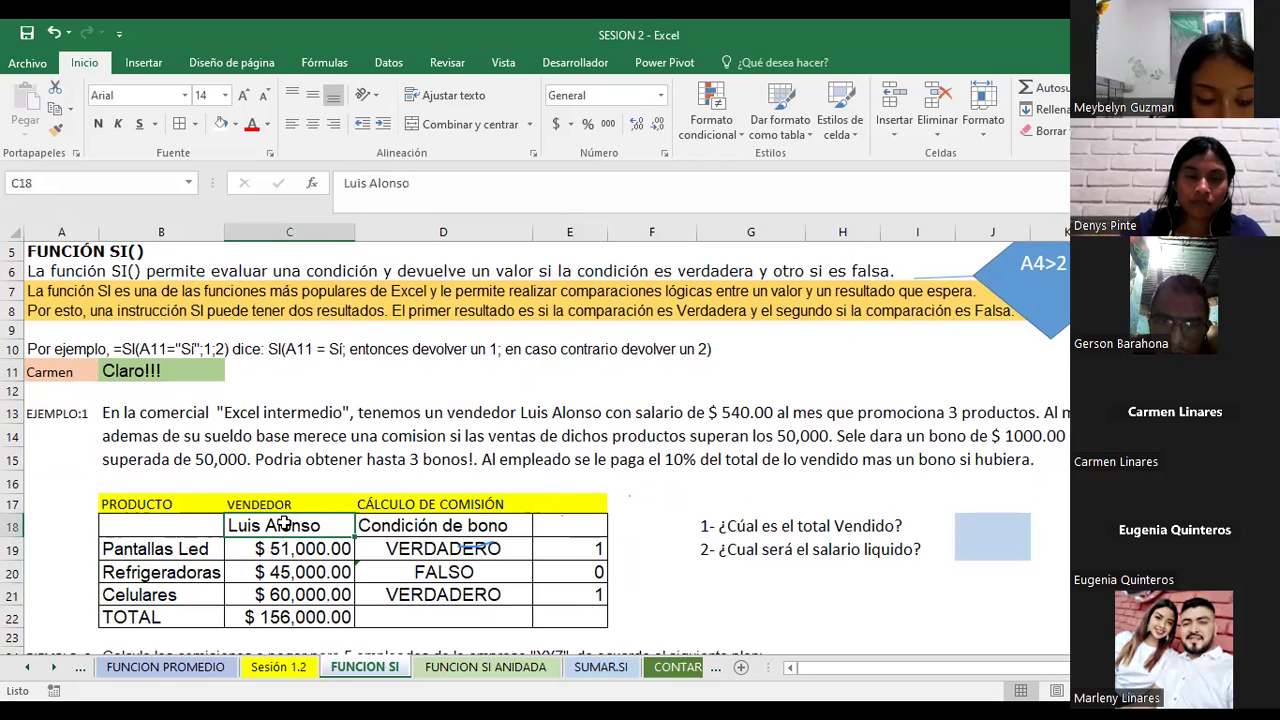
pyautogui.click(170, 547)
pyautogui.click(310, 552)
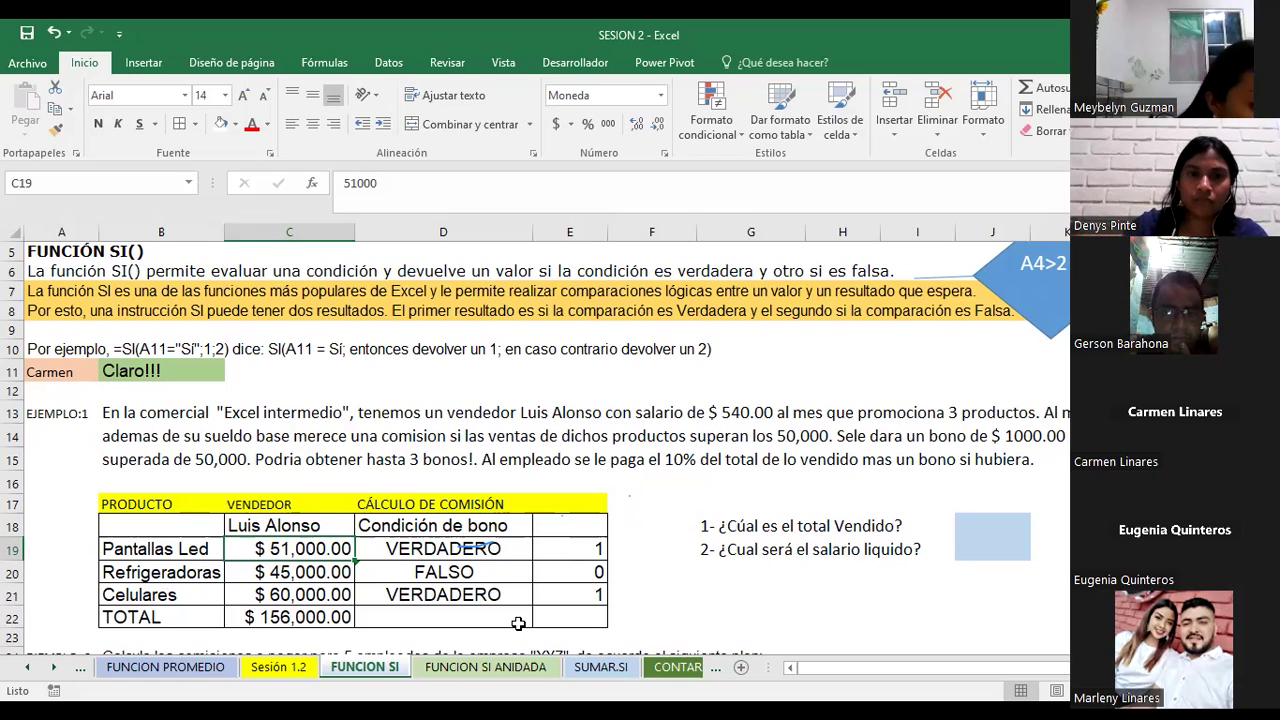
# Replace the C22 total with an AutoSum over the C18:C21 sales amounts.
pyautogui.click(310, 617)
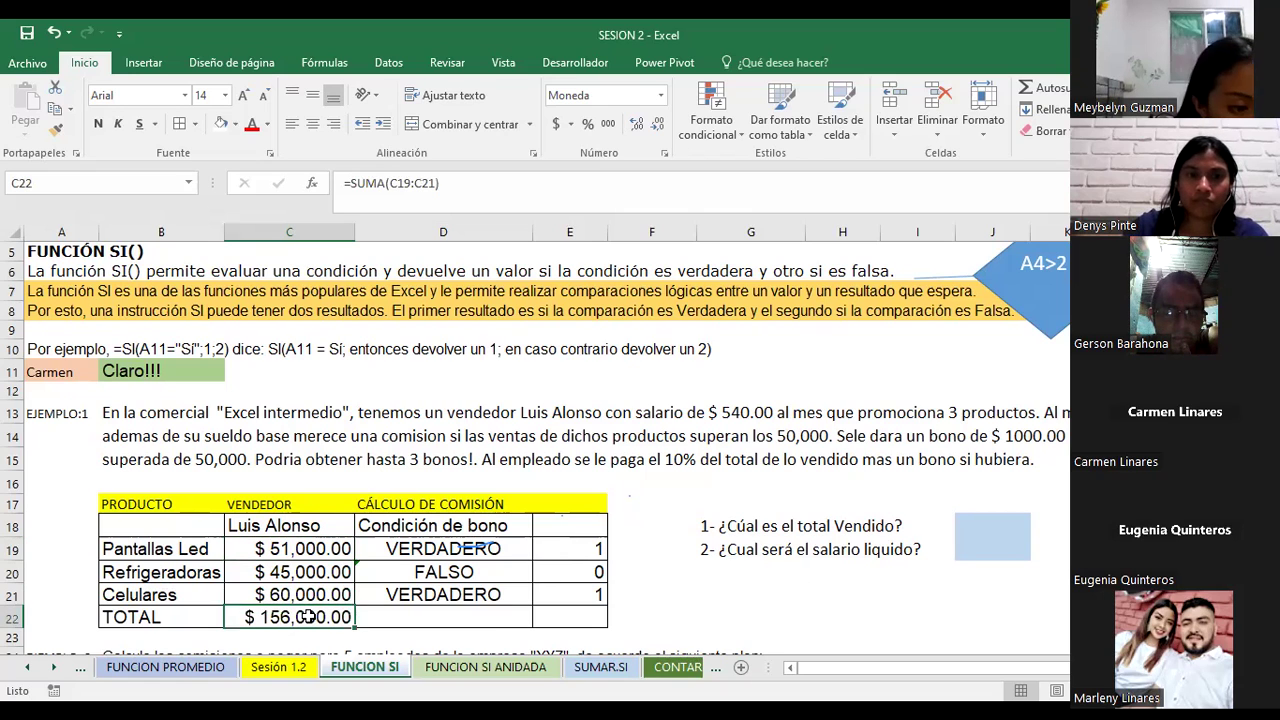
pyautogui.press('Delete')
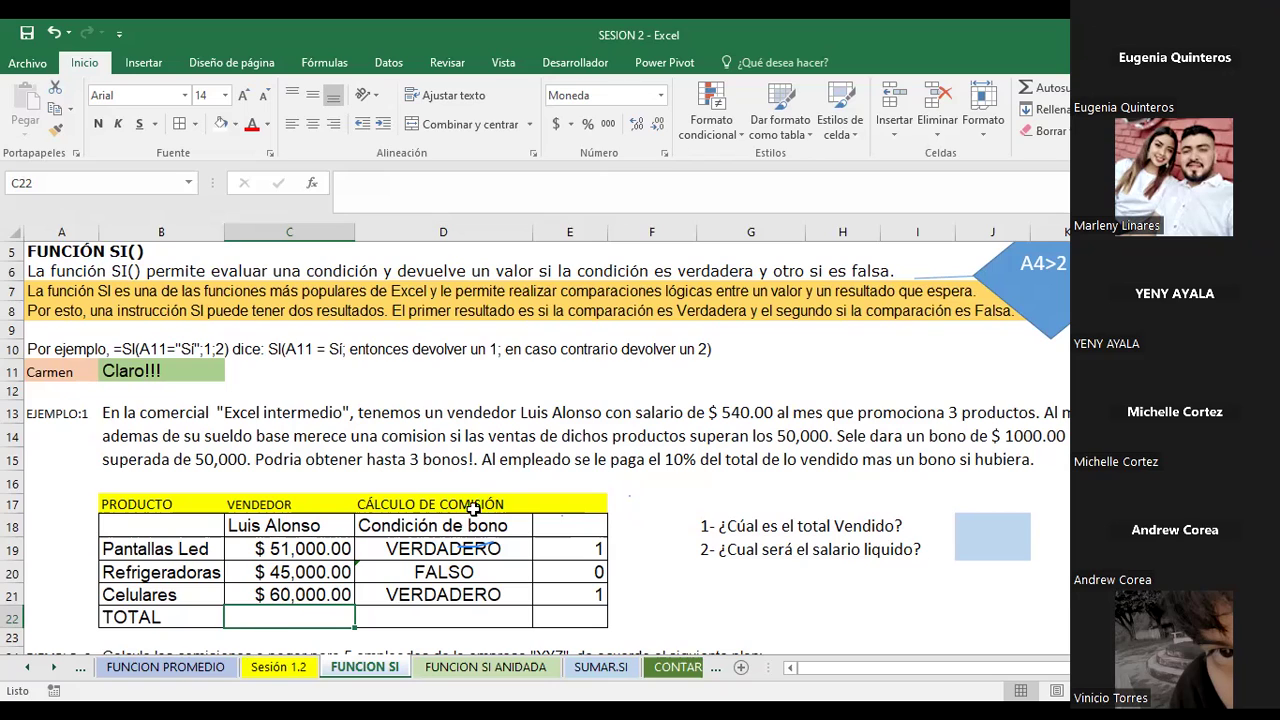
pyautogui.click(1047, 94)
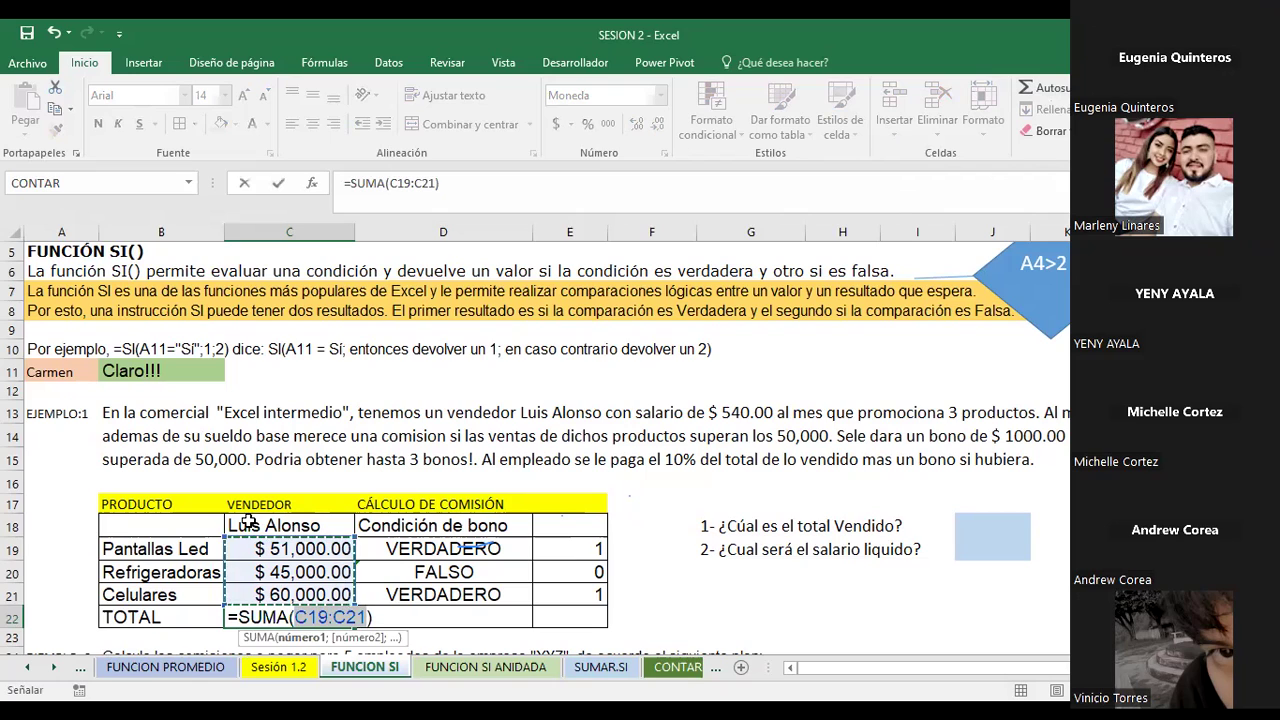
pyautogui.moveTo(248, 522); pyautogui.dragTo(256, 585)
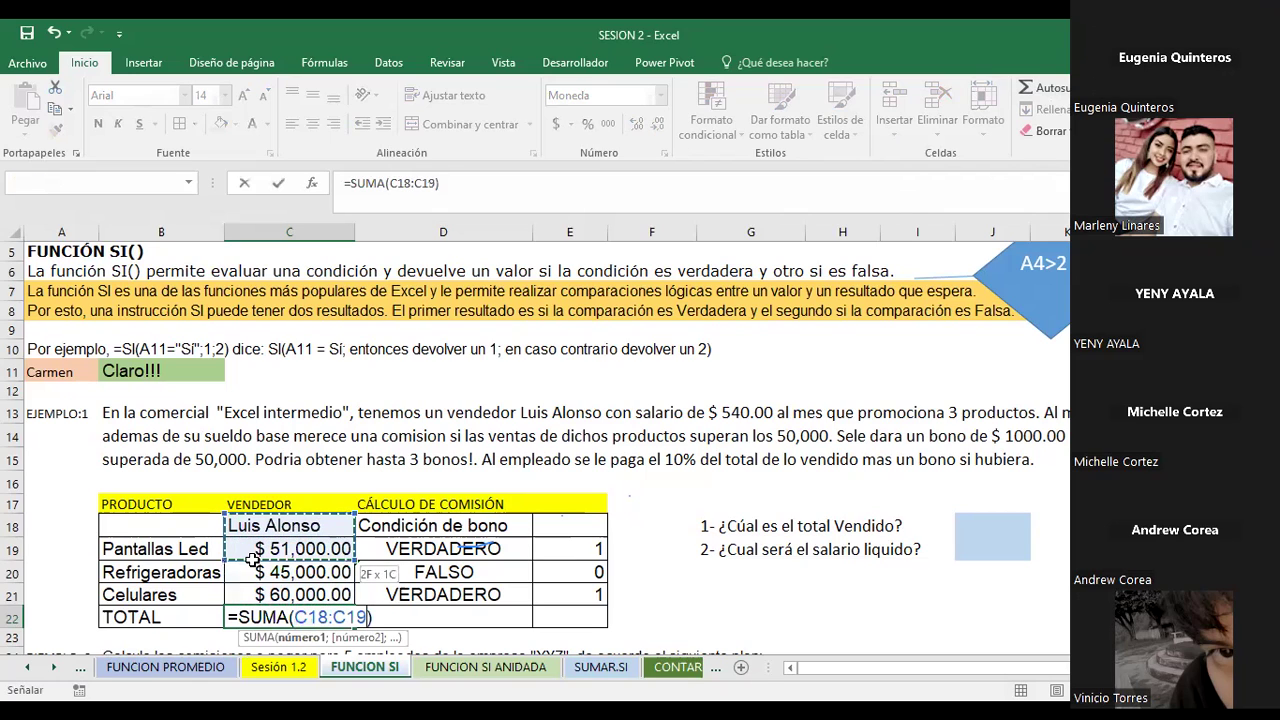
pyautogui.press('Return')
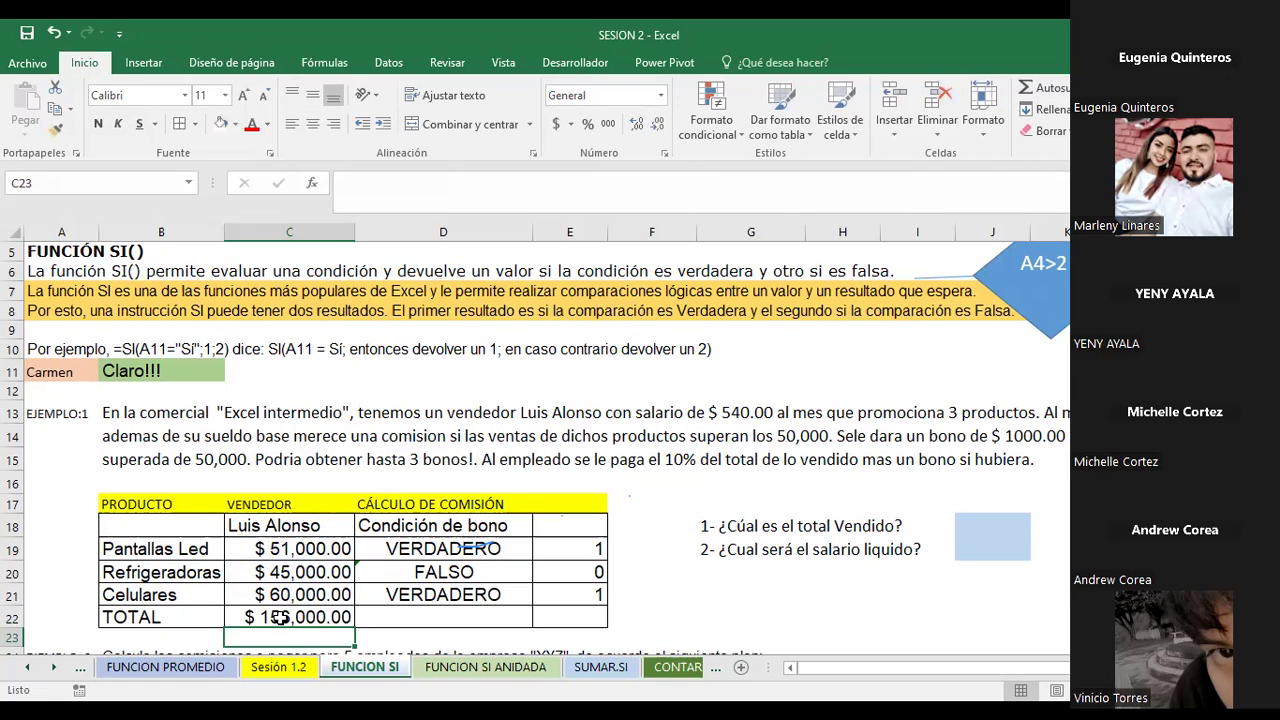
pyautogui.click(280, 619)
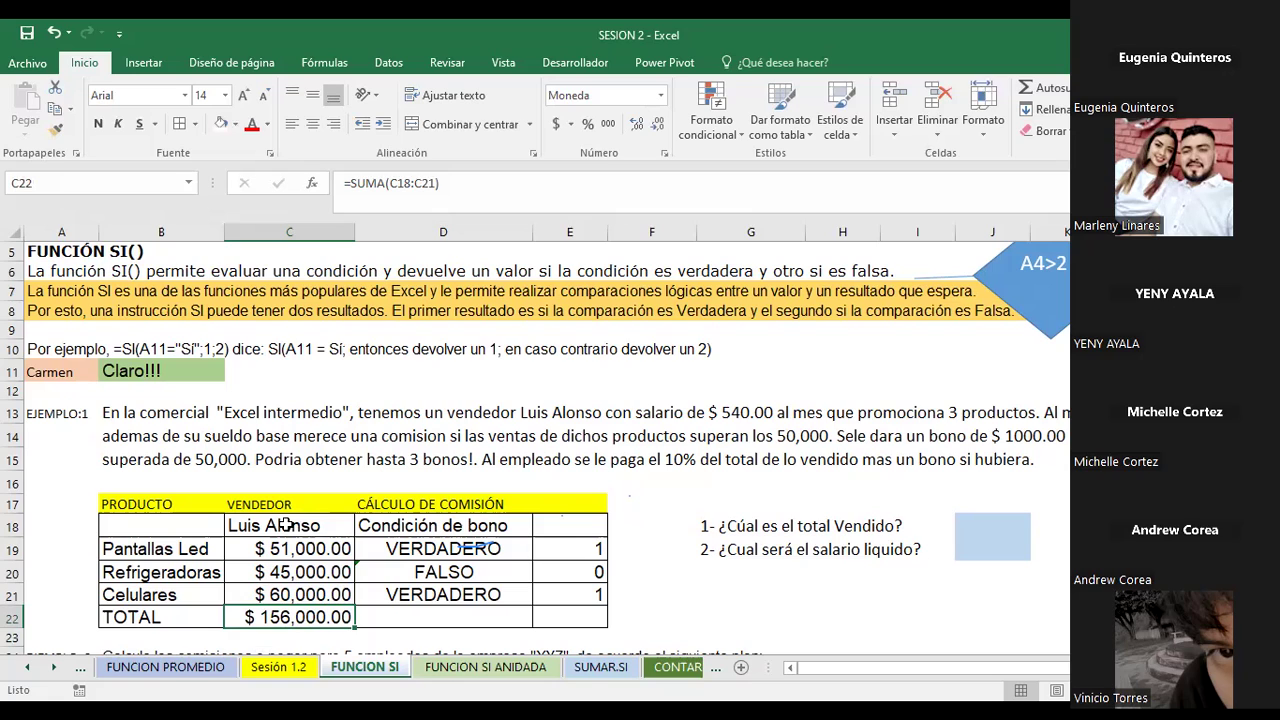
pyautogui.click(287, 524)
pyautogui.write('8')
pyautogui.press('Return')
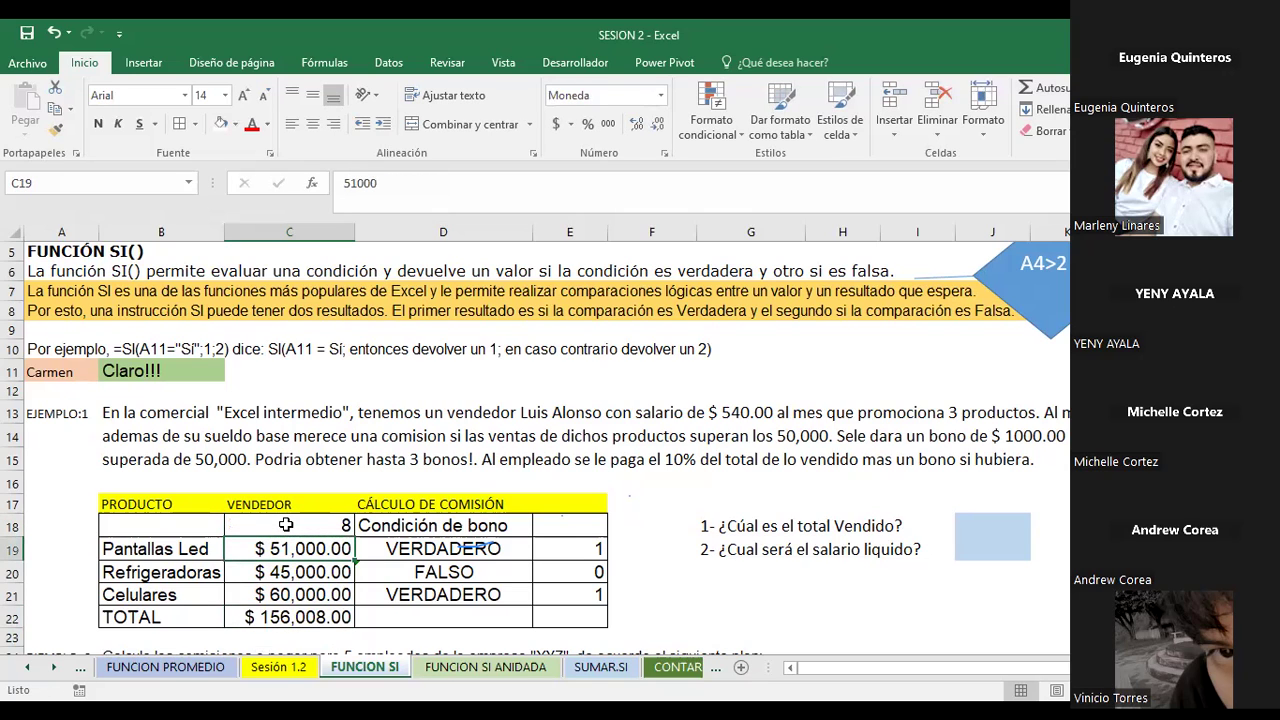
pyautogui.click(53, 34)
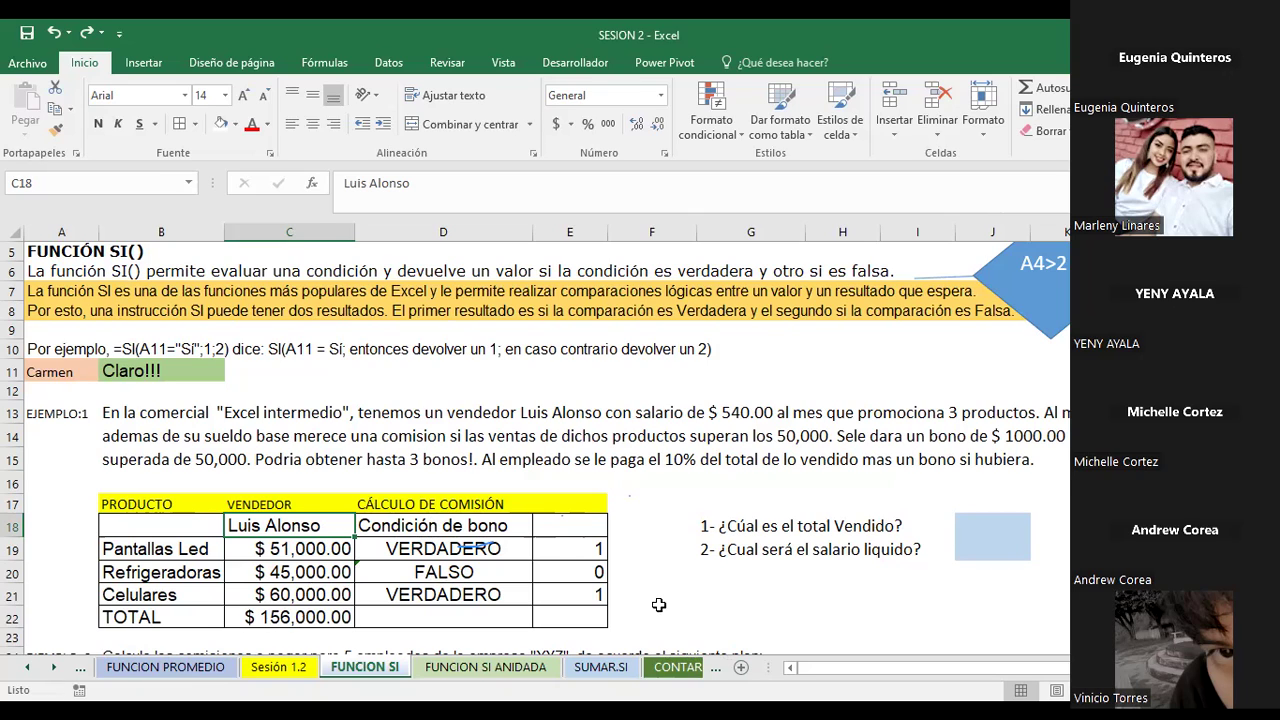
pyautogui.click(986, 548)
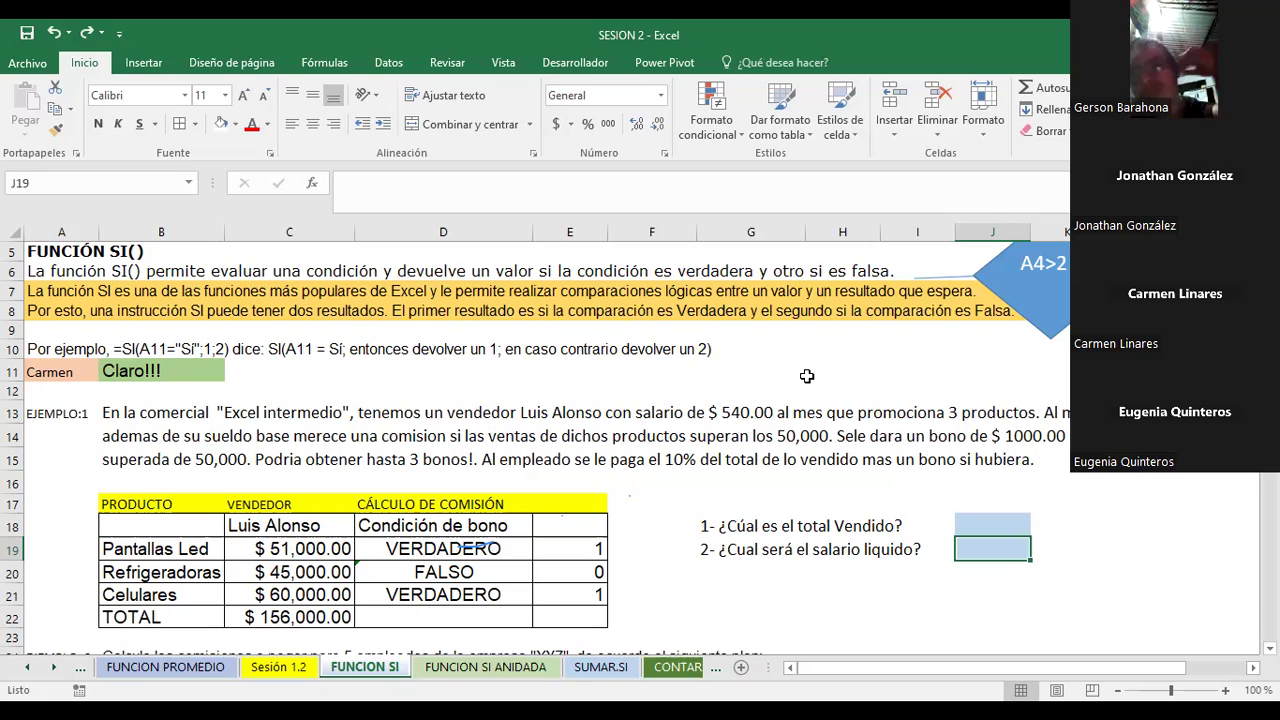
pyautogui.click(580, 549)
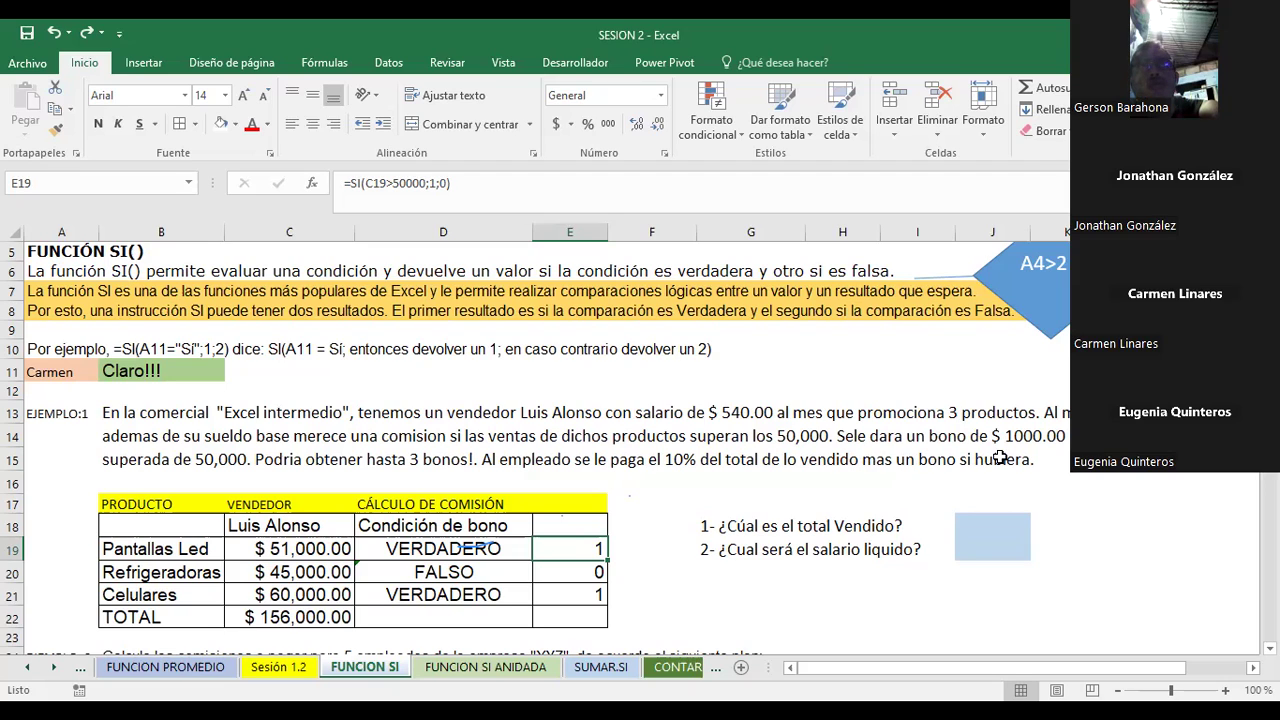
pyautogui.moveTo(695, 460); pyautogui.dragTo(1030, 460)
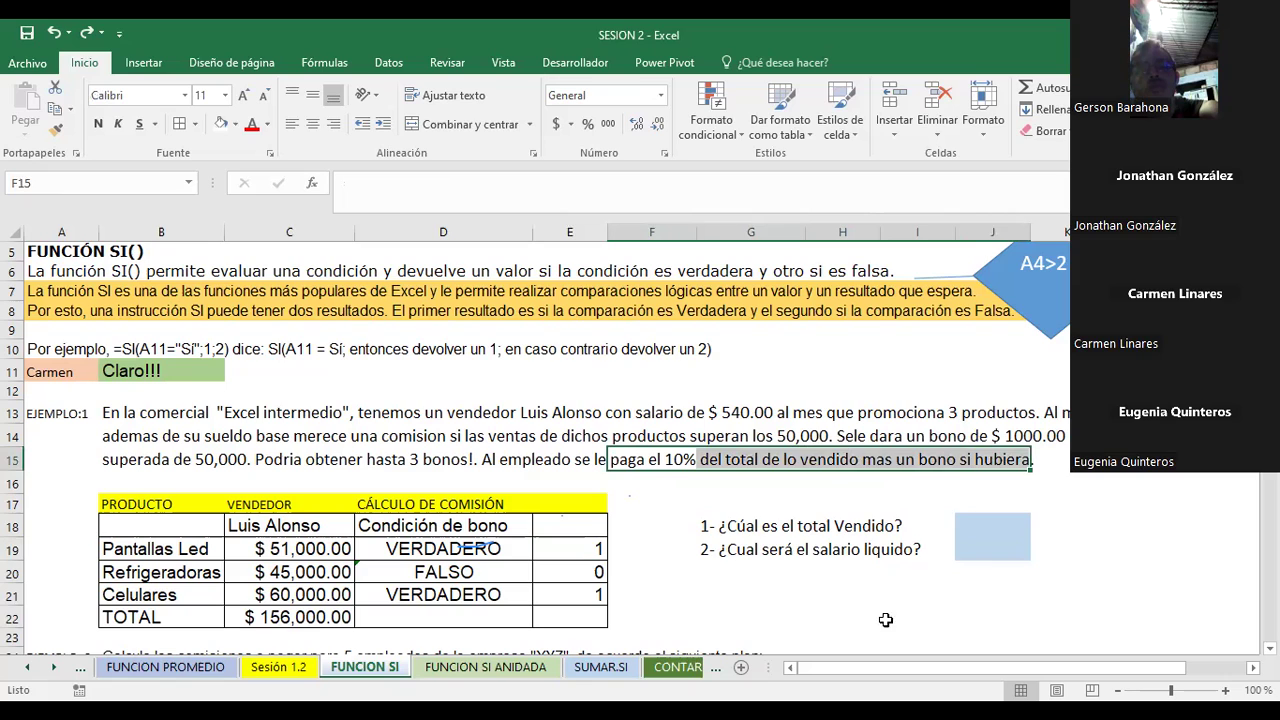
pyautogui.click(147, 531)
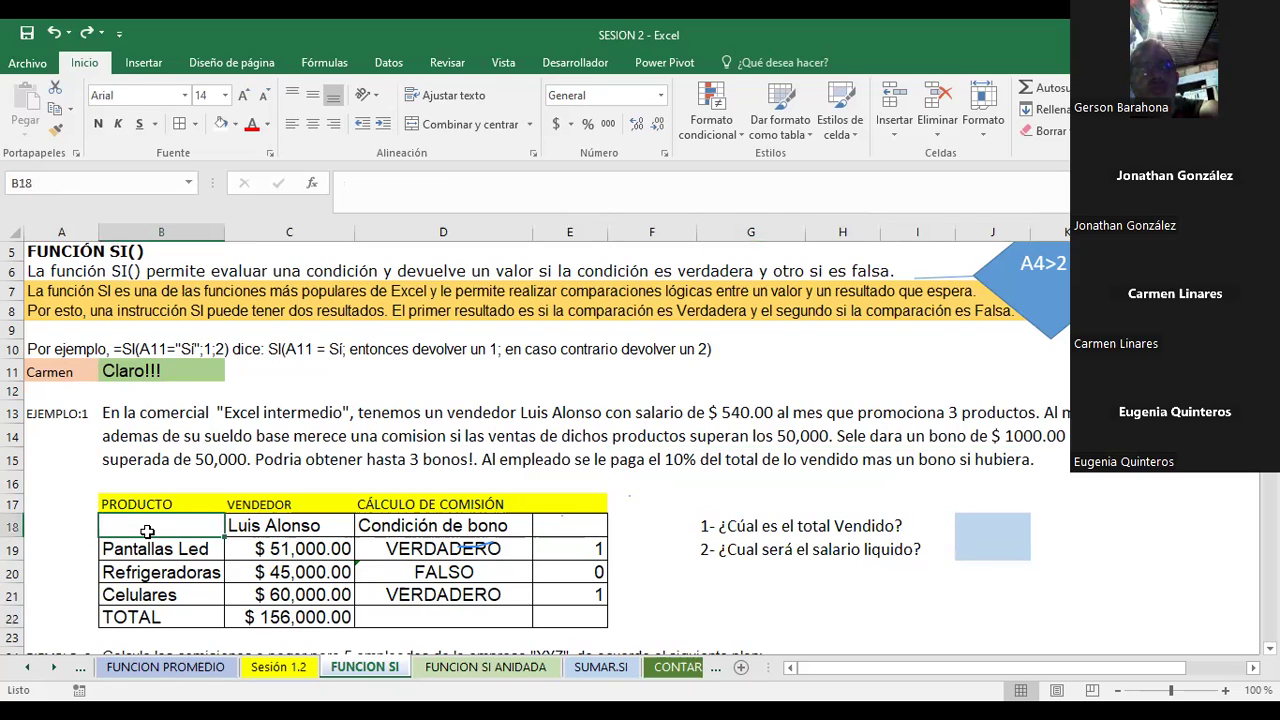
pyautogui.click(582, 522)
pyautogui.click(572, 614)
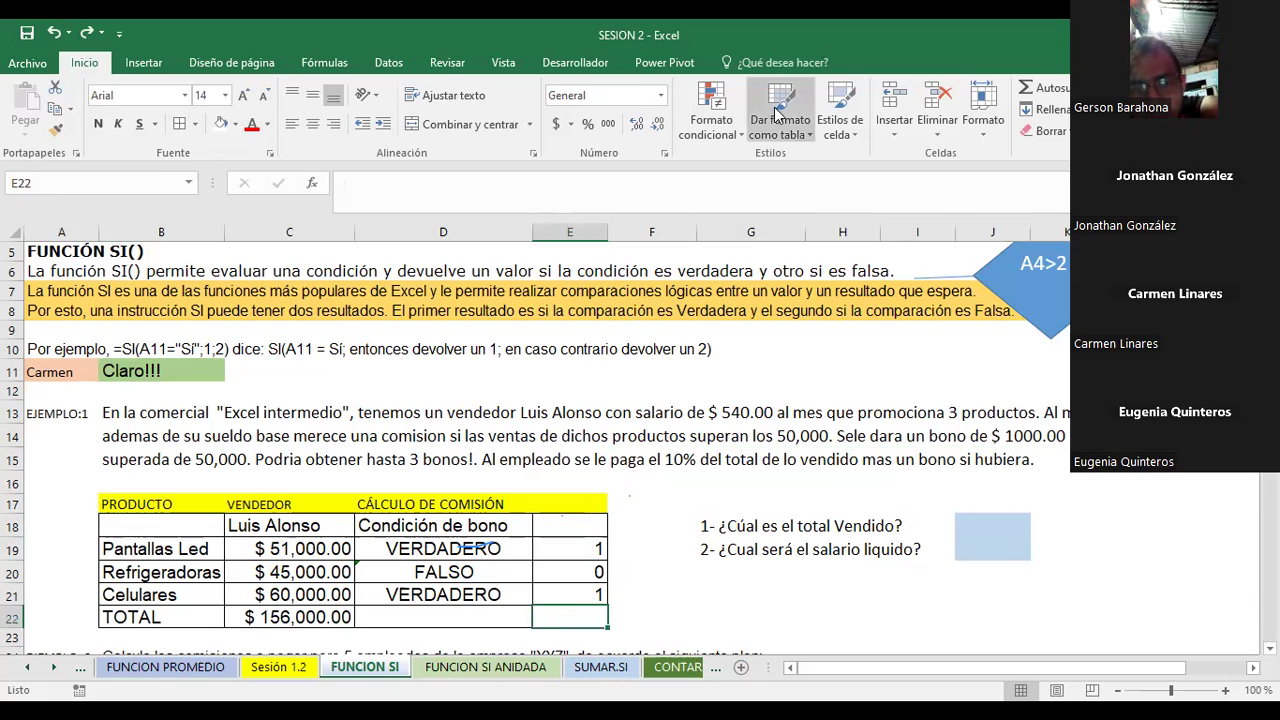
# Total the bonus flags in E22 with =SUMA(E19:E21) and give the cell a light blue fill.
pyautogui.click(1055, 90)
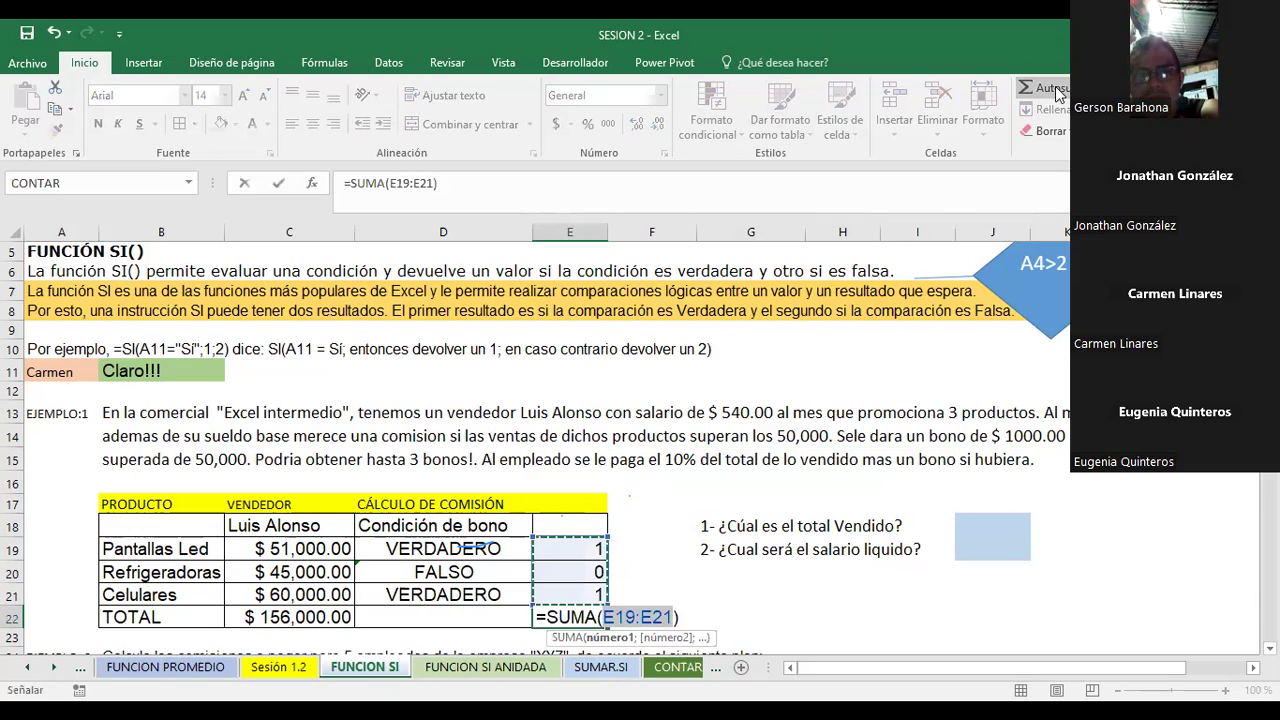
pyautogui.press('Return')
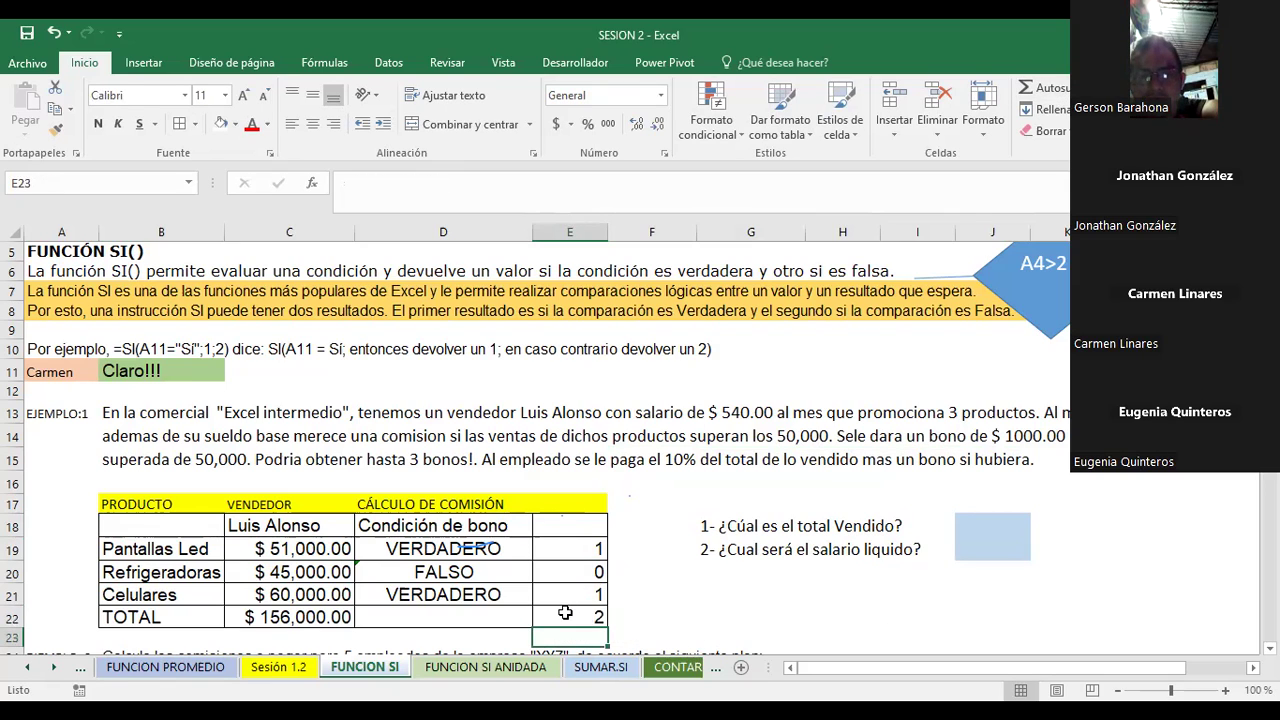
pyautogui.click(565, 614)
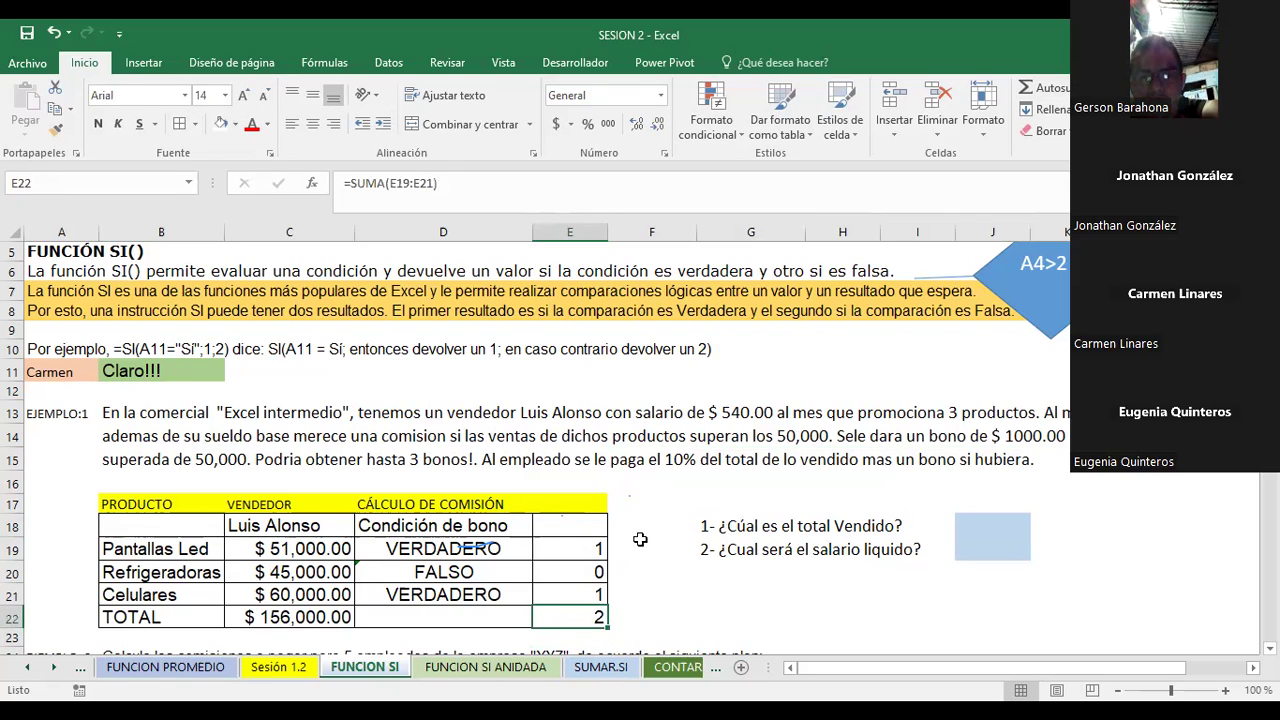
pyautogui.click(237, 124)
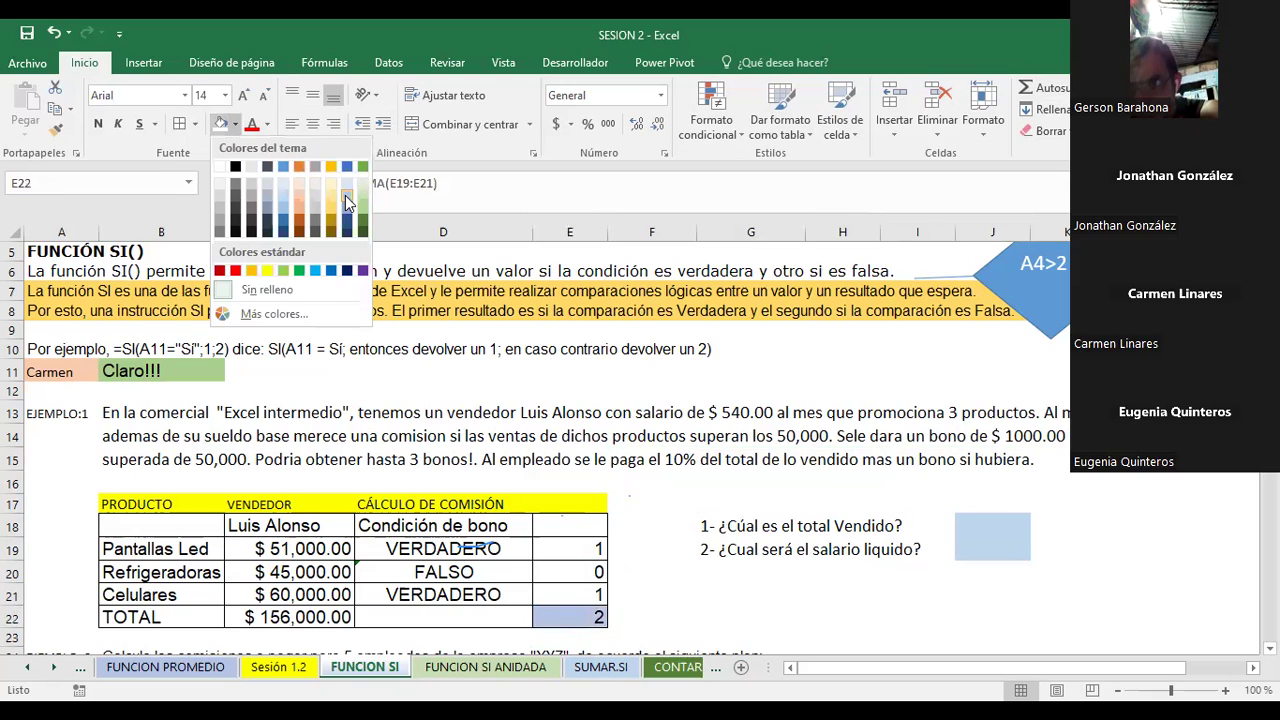
pyautogui.click(345, 196)
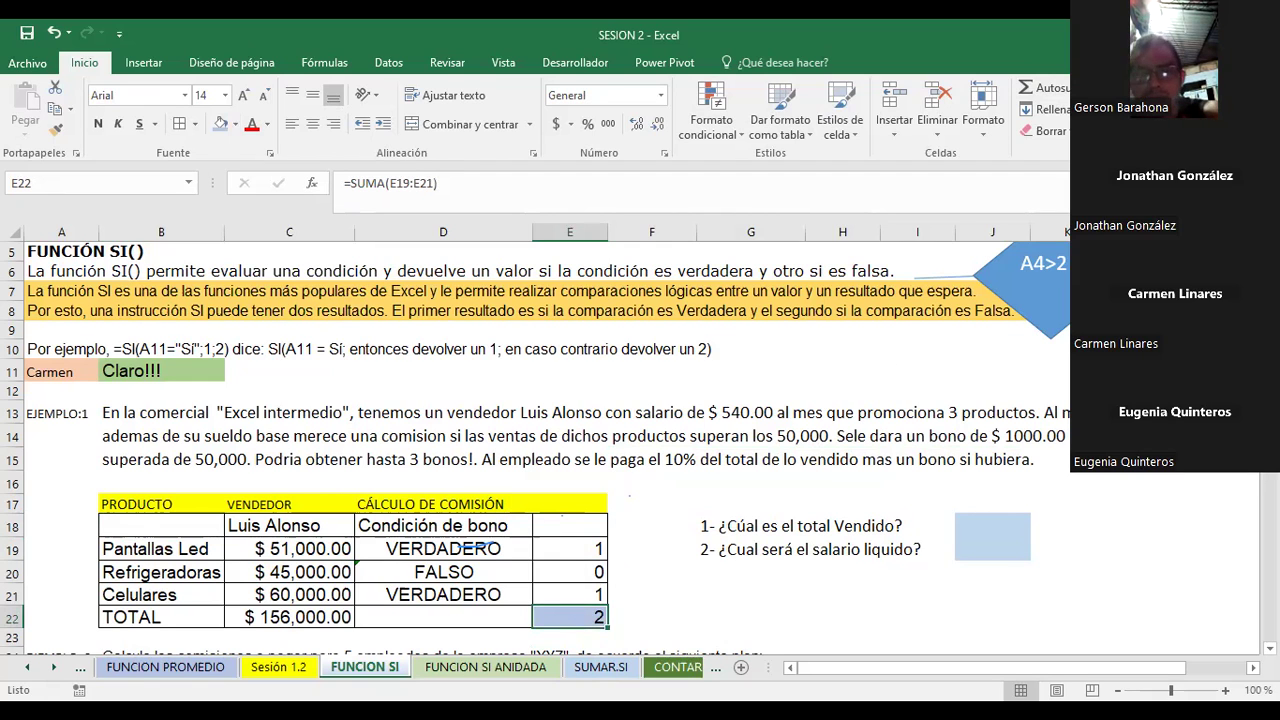
pyautogui.scroll(-1, 640, 450)
pyautogui.scroll(-1, 640, 450)
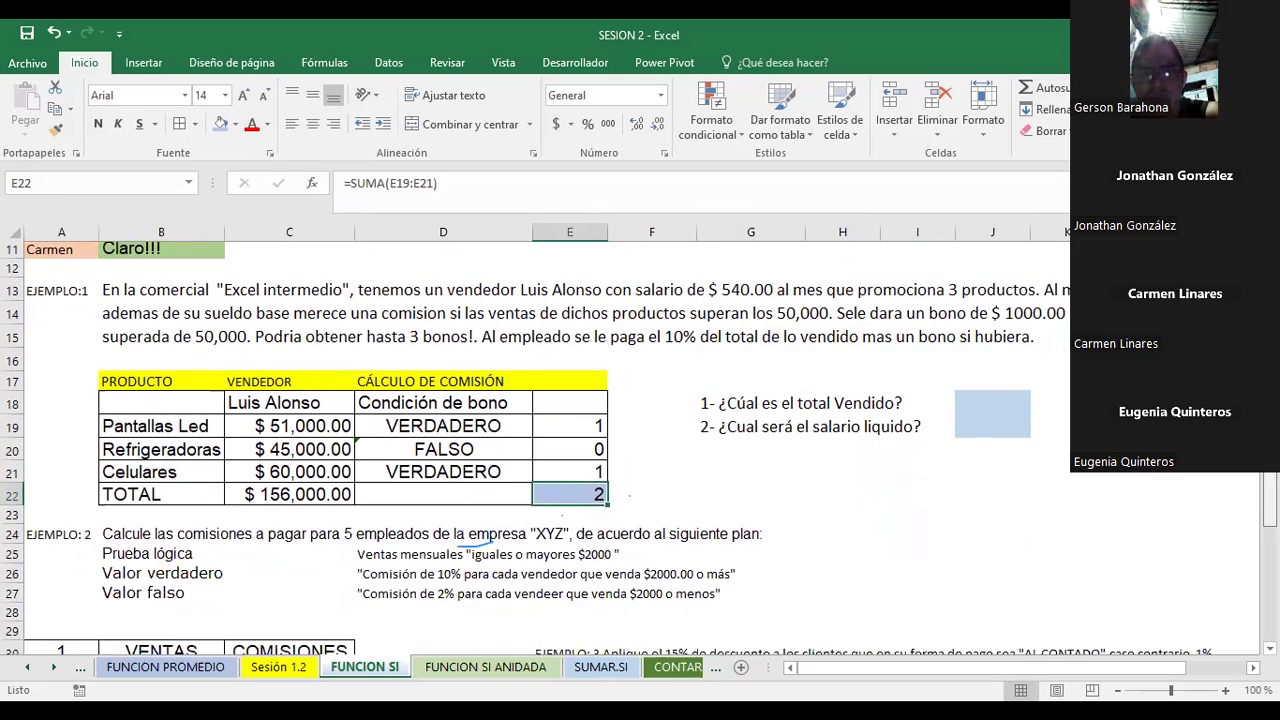
pyautogui.scroll(-1, 640, 450)
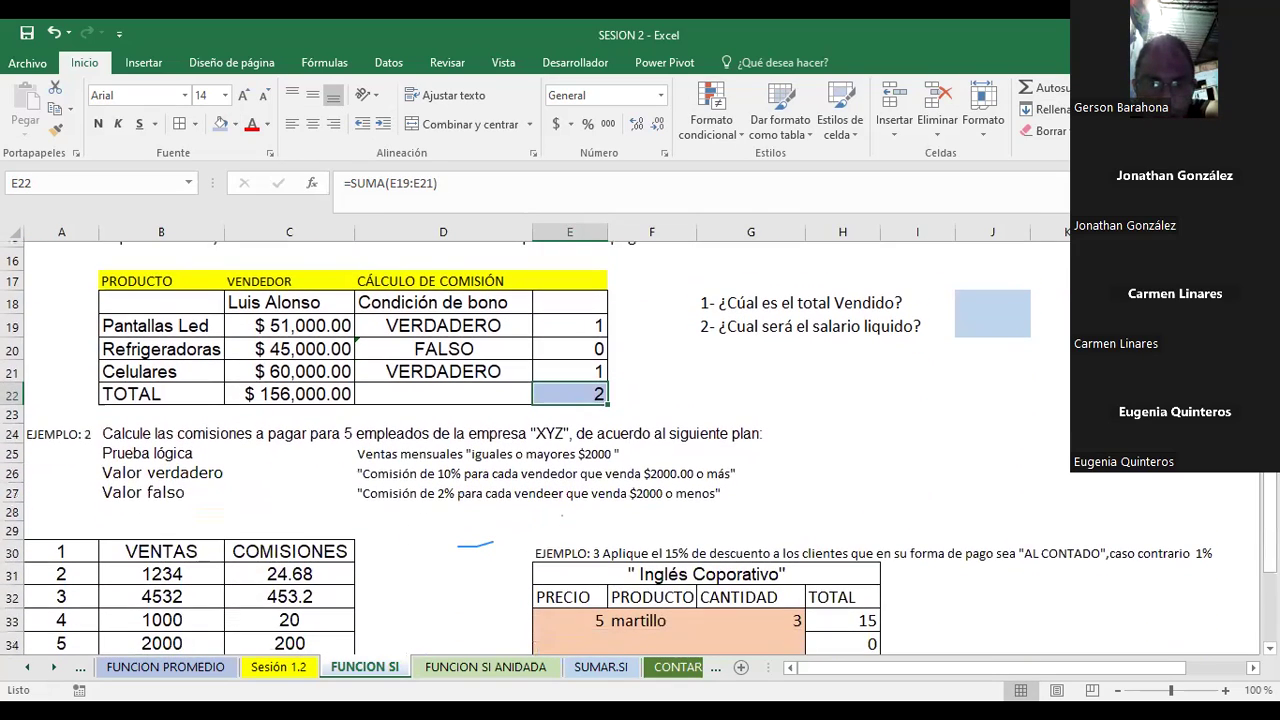
pyautogui.scroll(-1, 273, 430)
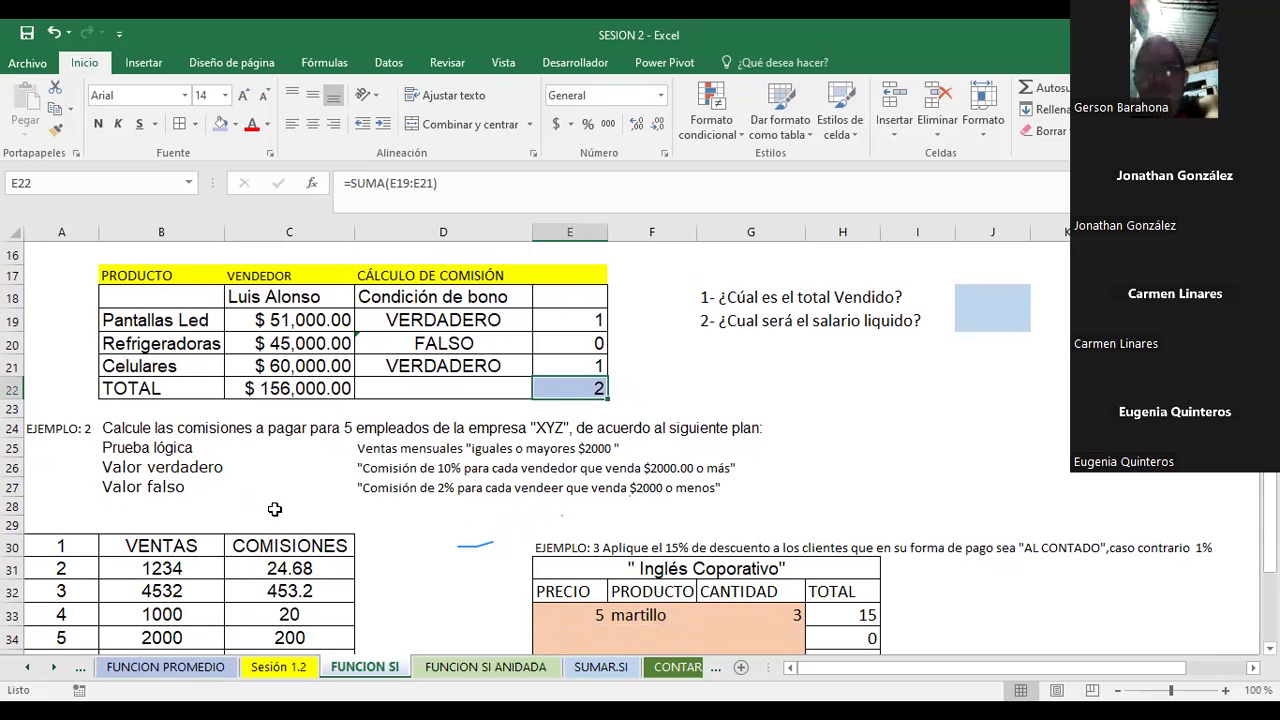
pyautogui.click(169, 447)
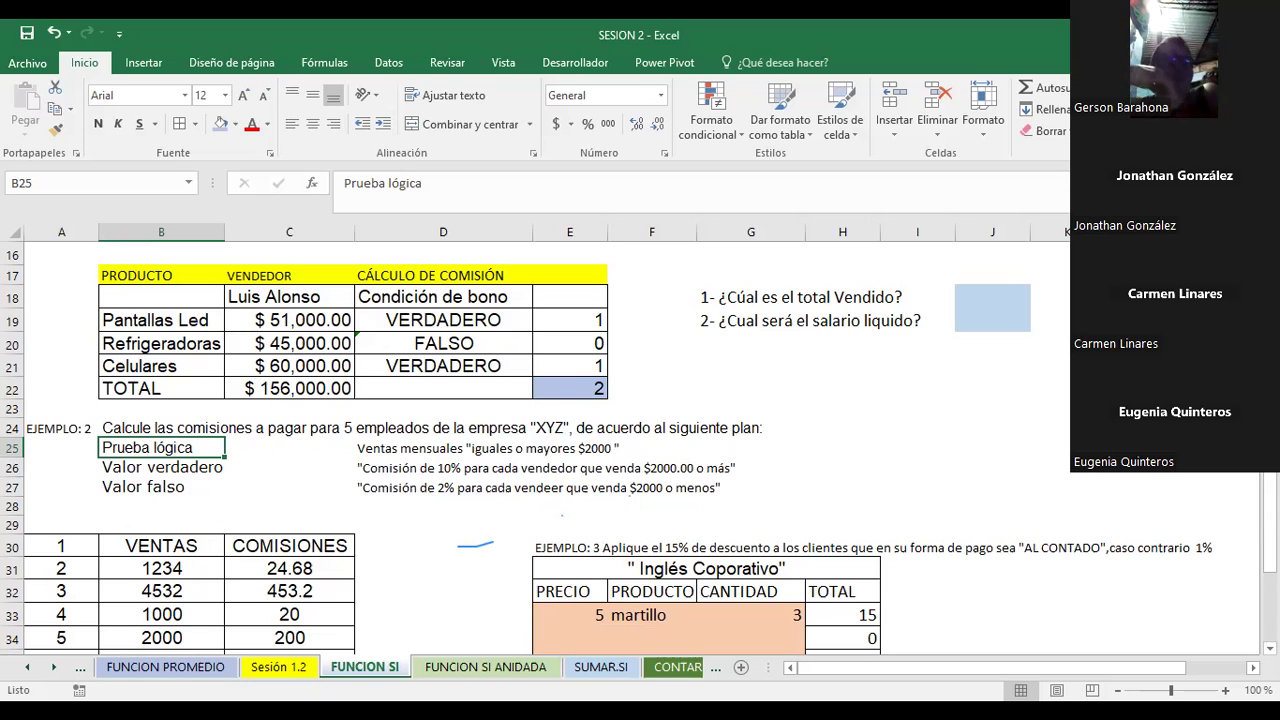
pyautogui.scroll(-2, 640, 440)
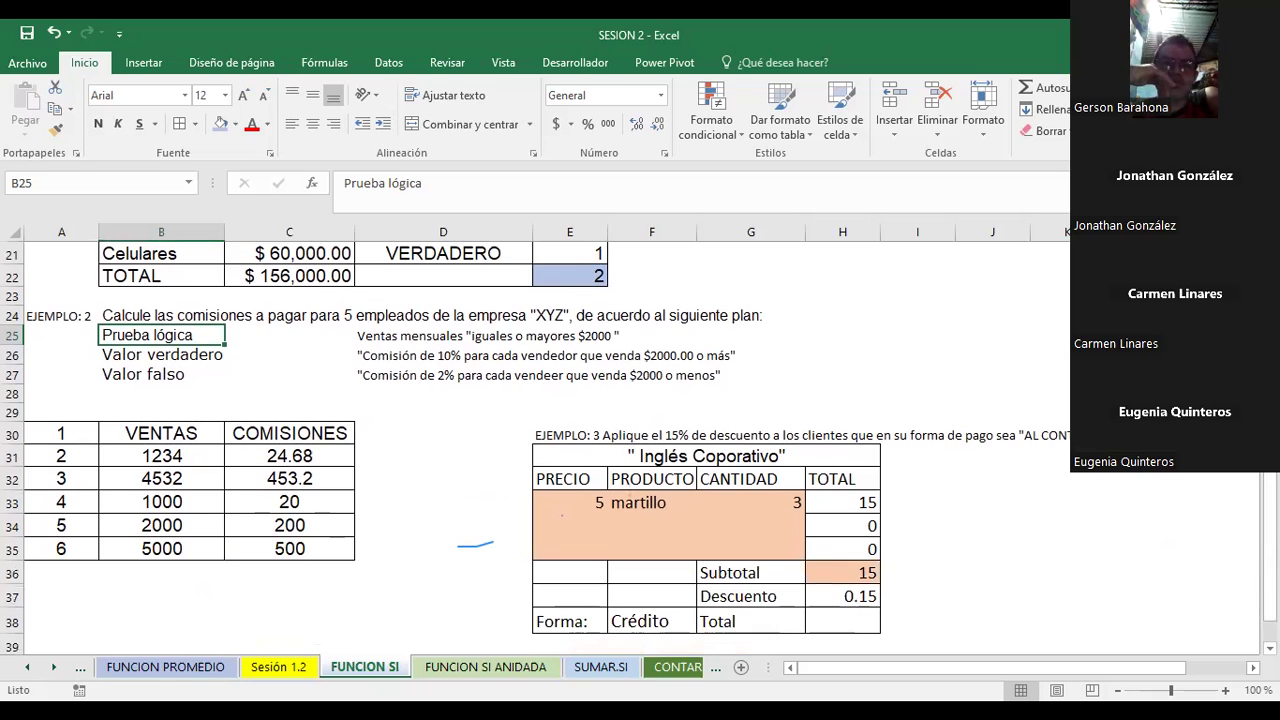
# Head the commissions table's first column in A30 as vendedor.
pyautogui.click(124, 432)
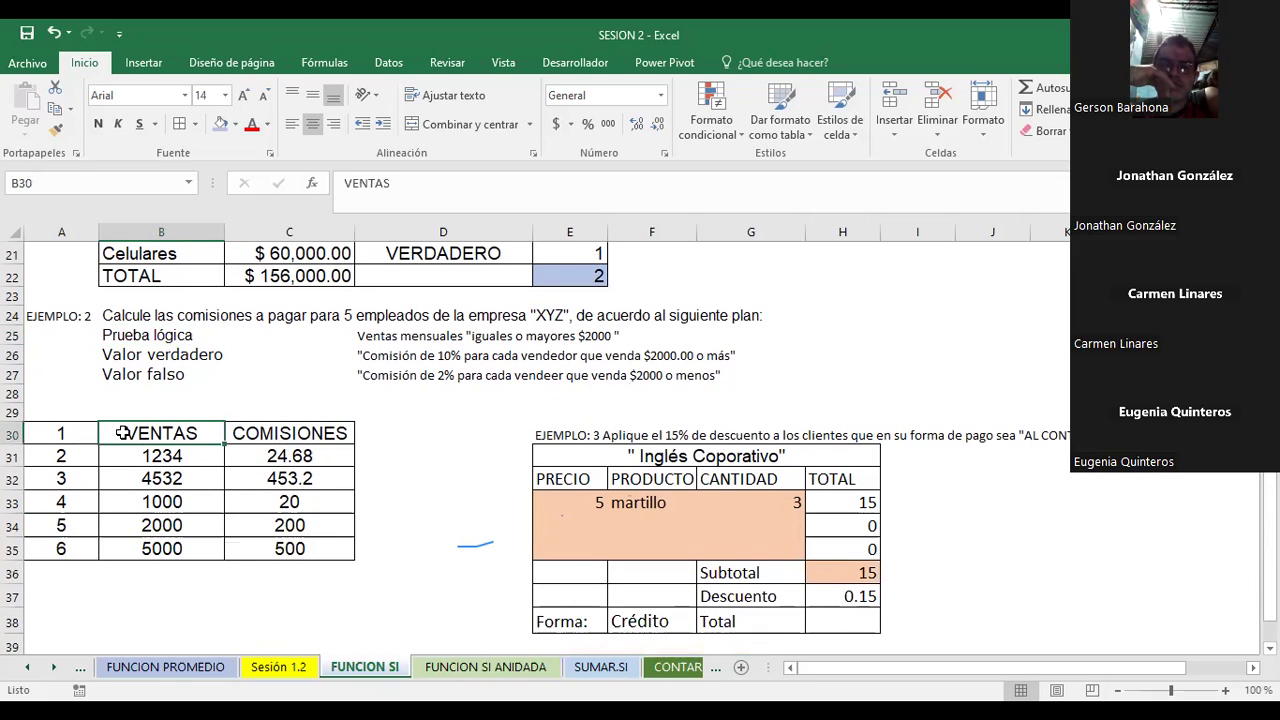
pyautogui.click(56, 435)
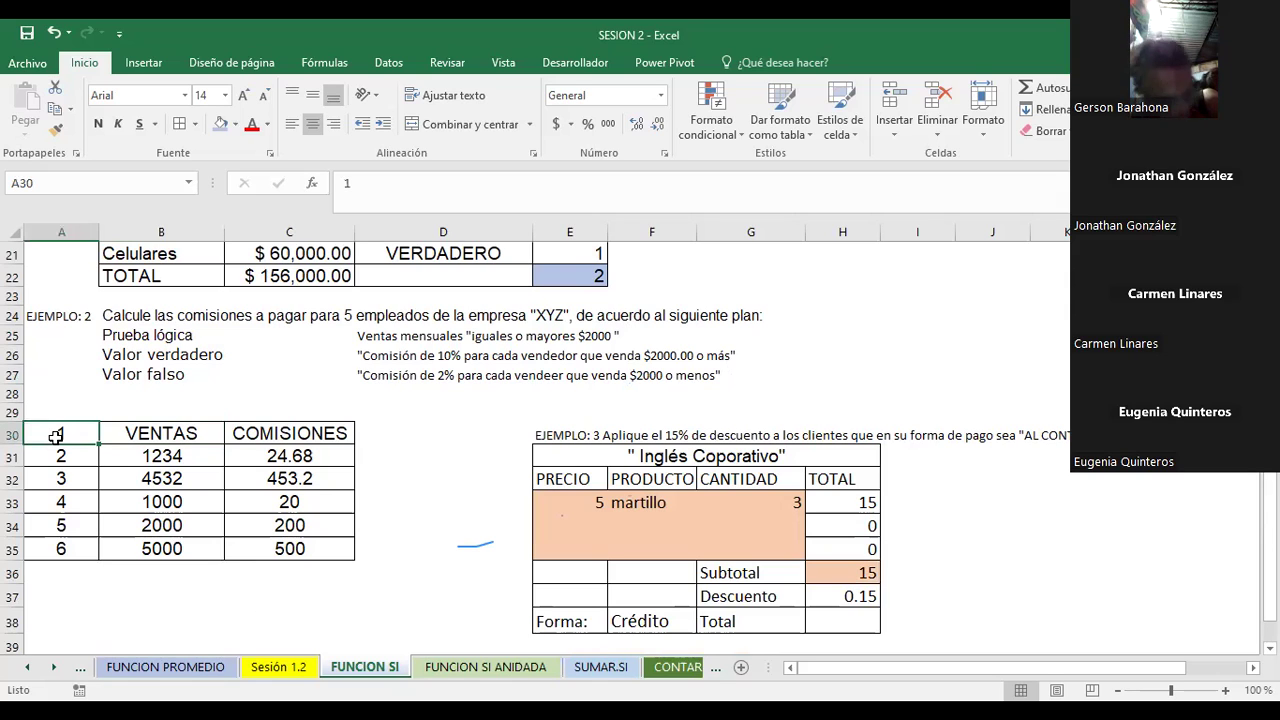
pyautogui.write('vendedor')
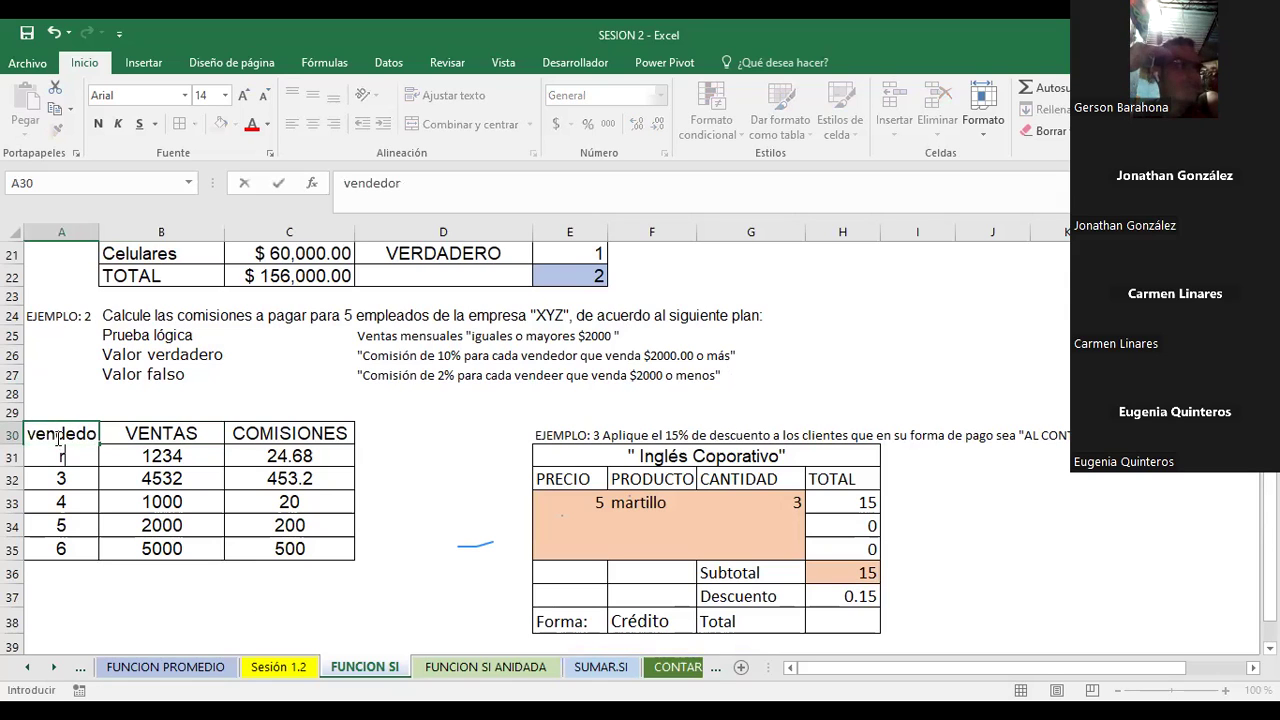
pyautogui.press('Return')
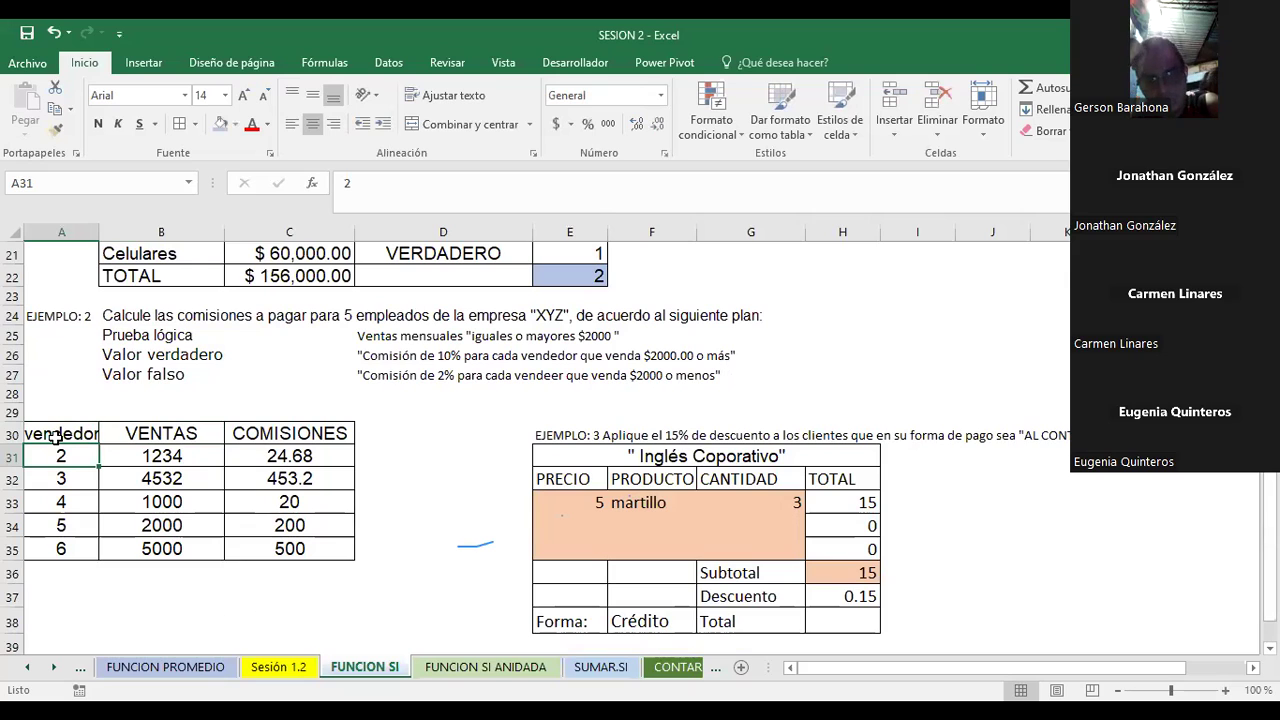
# Number the sellers 1 to 5 down cells A31:A35.
pyautogui.write('1')
pyautogui.press('Return')
pyautogui.write('2')
pyautogui.press('Return')
pyautogui.write('3 4')
pyautogui.press('Return')
pyautogui.write('5')
pyautogui.press('Return')
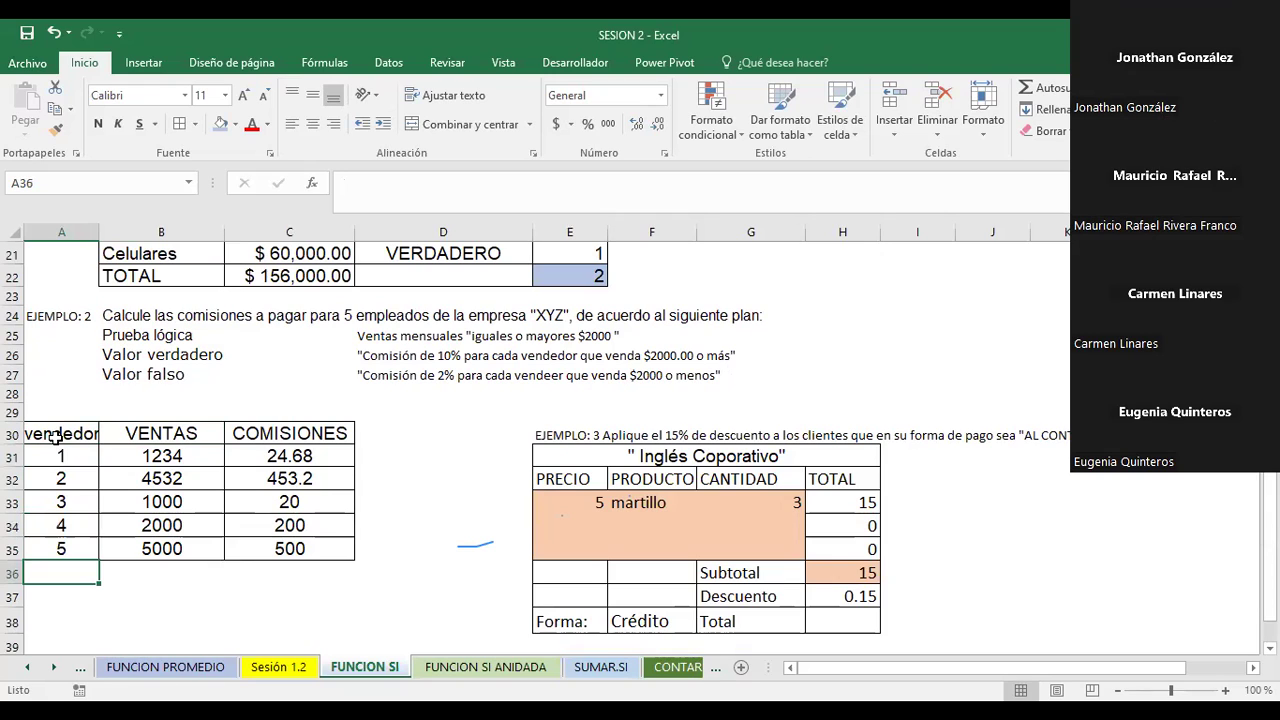
pyautogui.click(157, 457)
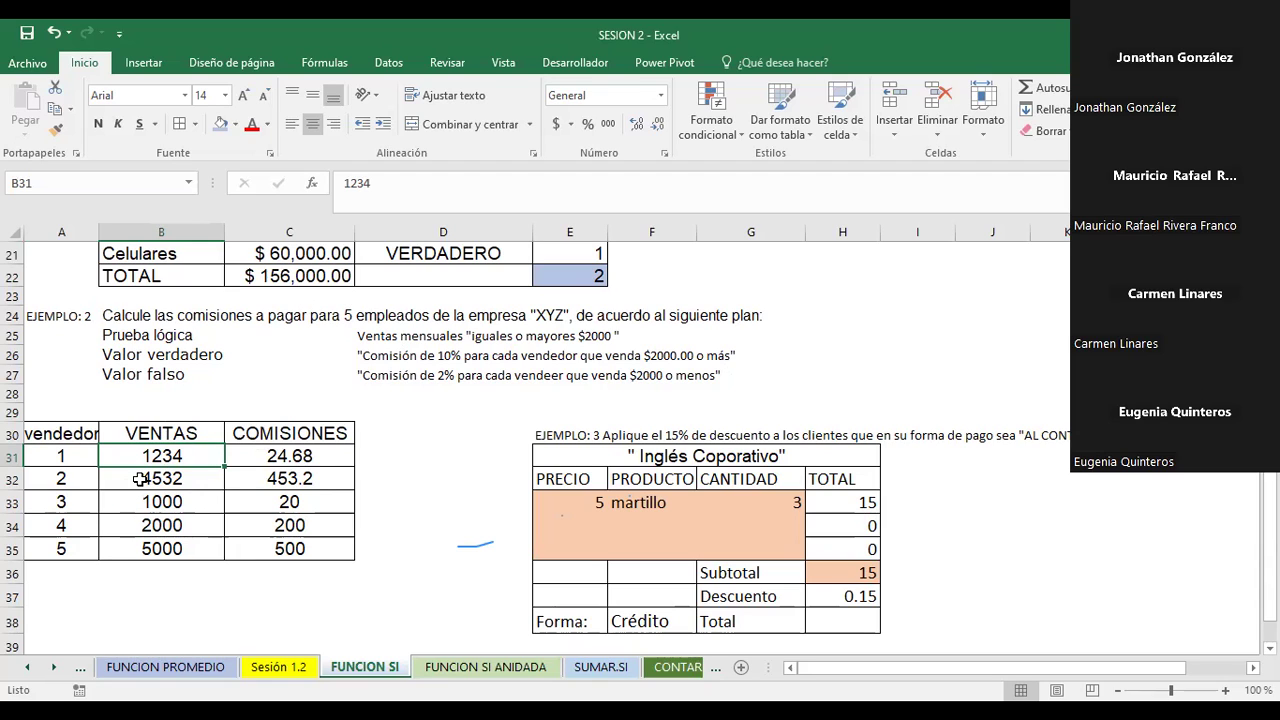
# Inspect the commission formula in C31 without changing it.
pyautogui.click(140, 479)
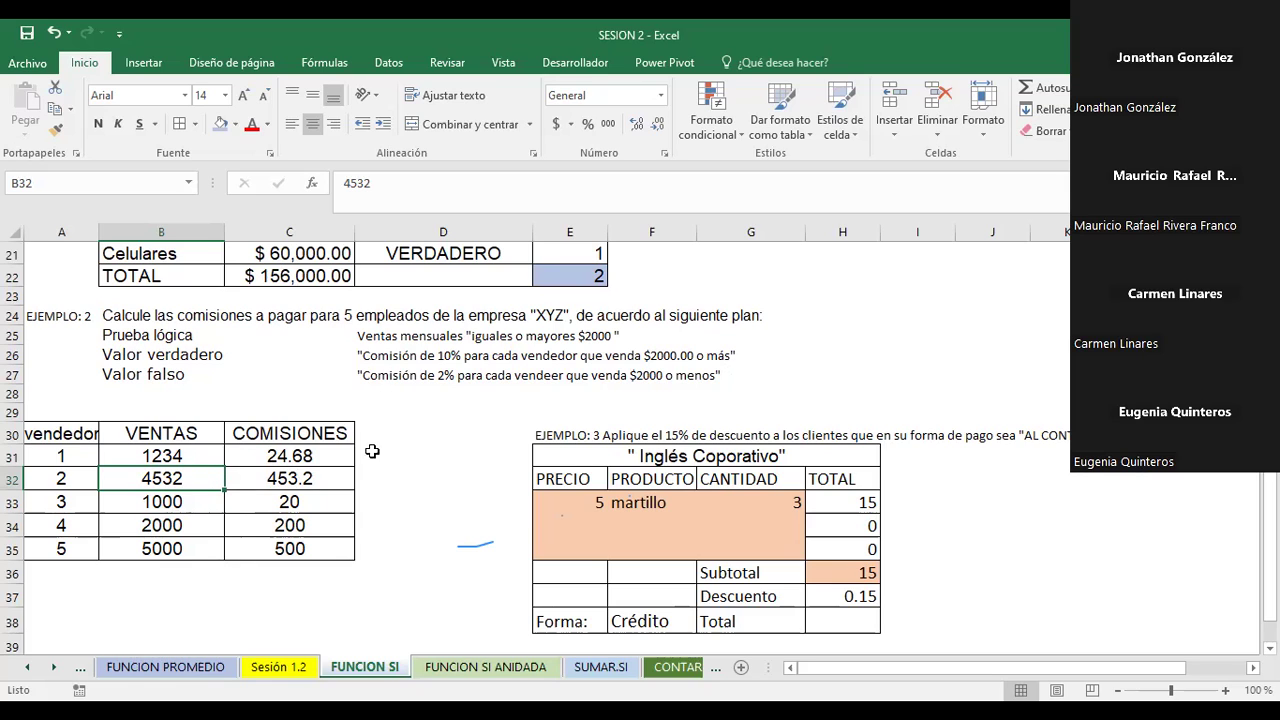
pyautogui.click(268, 456)
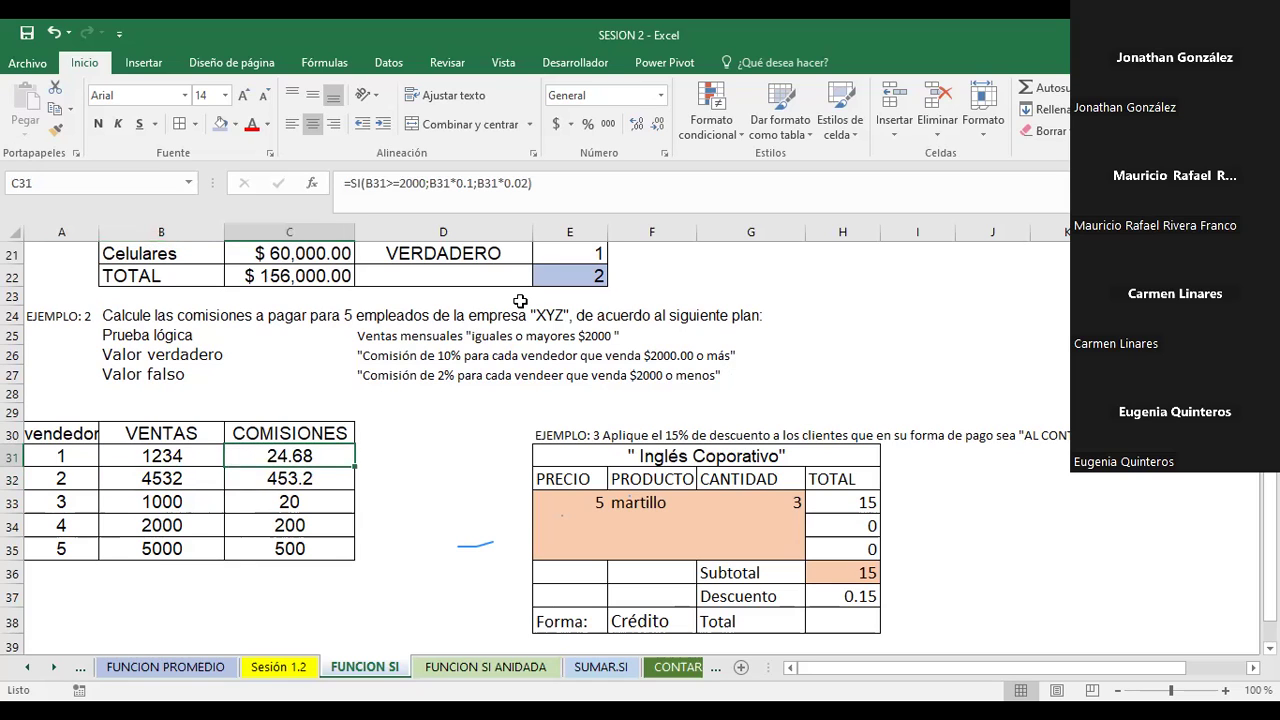
pyautogui.tripleClick(353, 175)
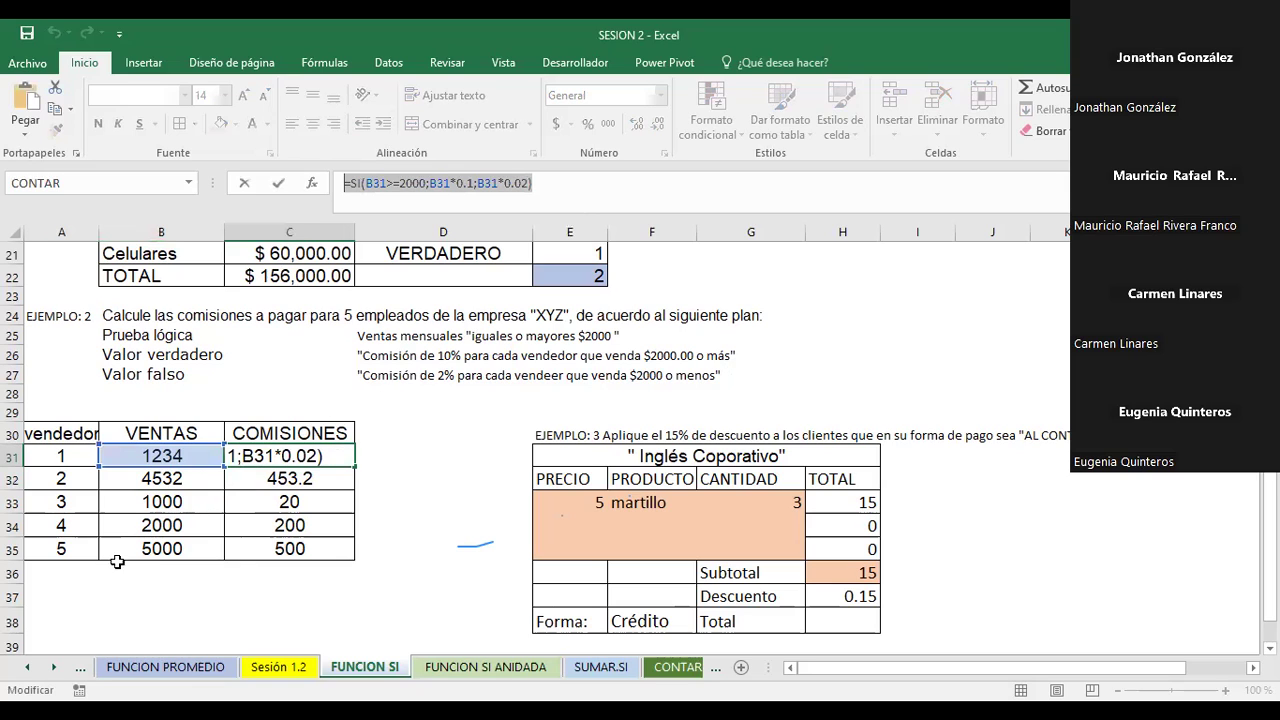
pyautogui.click(110, 597)
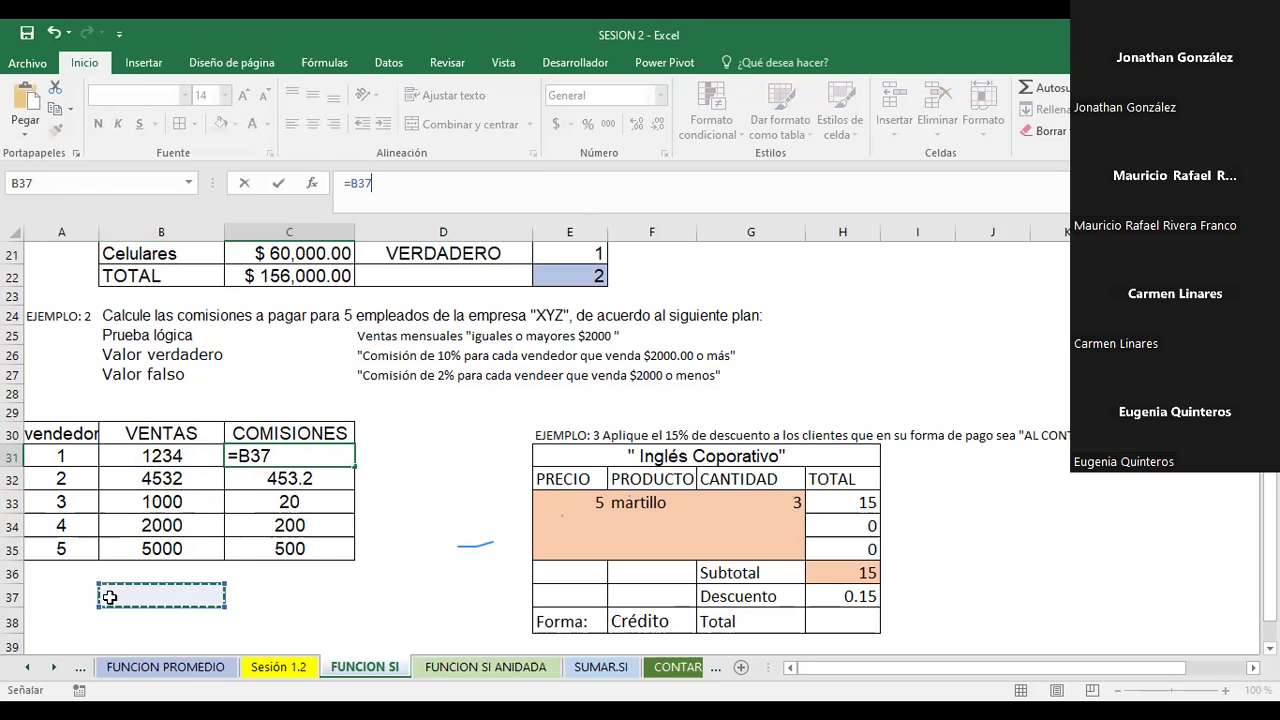
pyautogui.press('Escape')
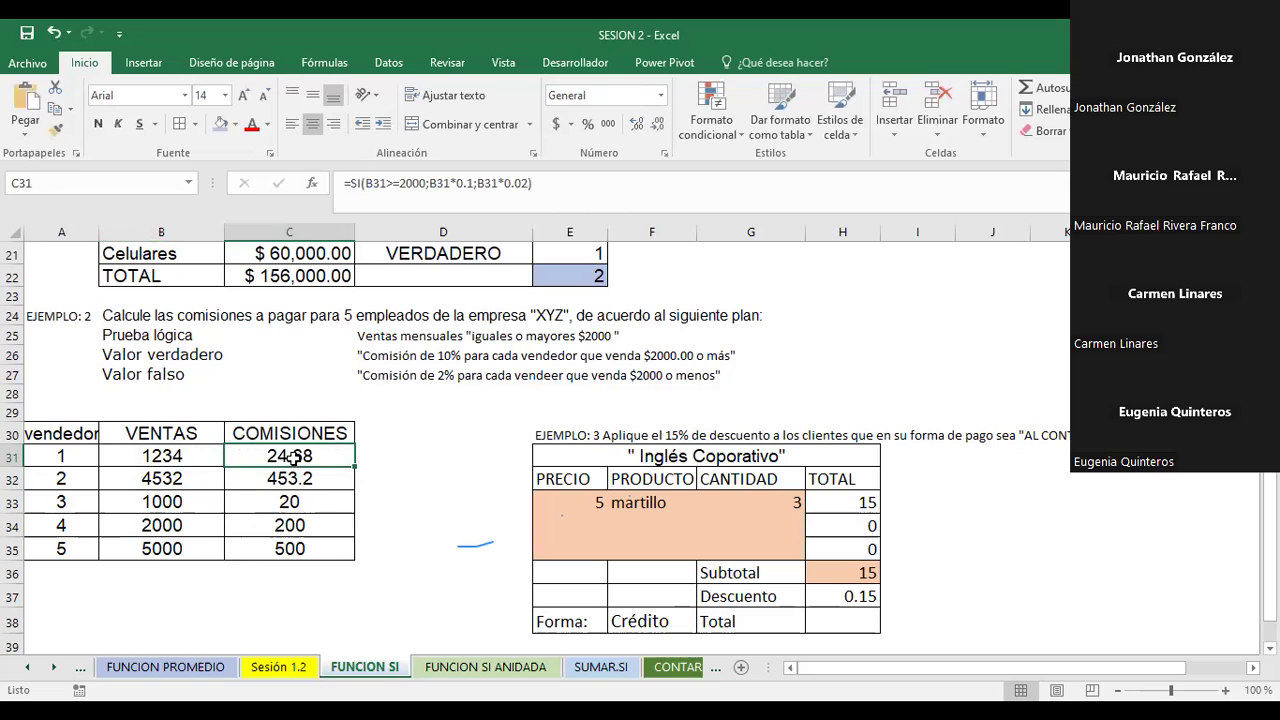
# Copy the C31 commission formula into B37 and make it plain text with a leading apostrophe.
pyautogui.hotkey('ctrl', 'c')
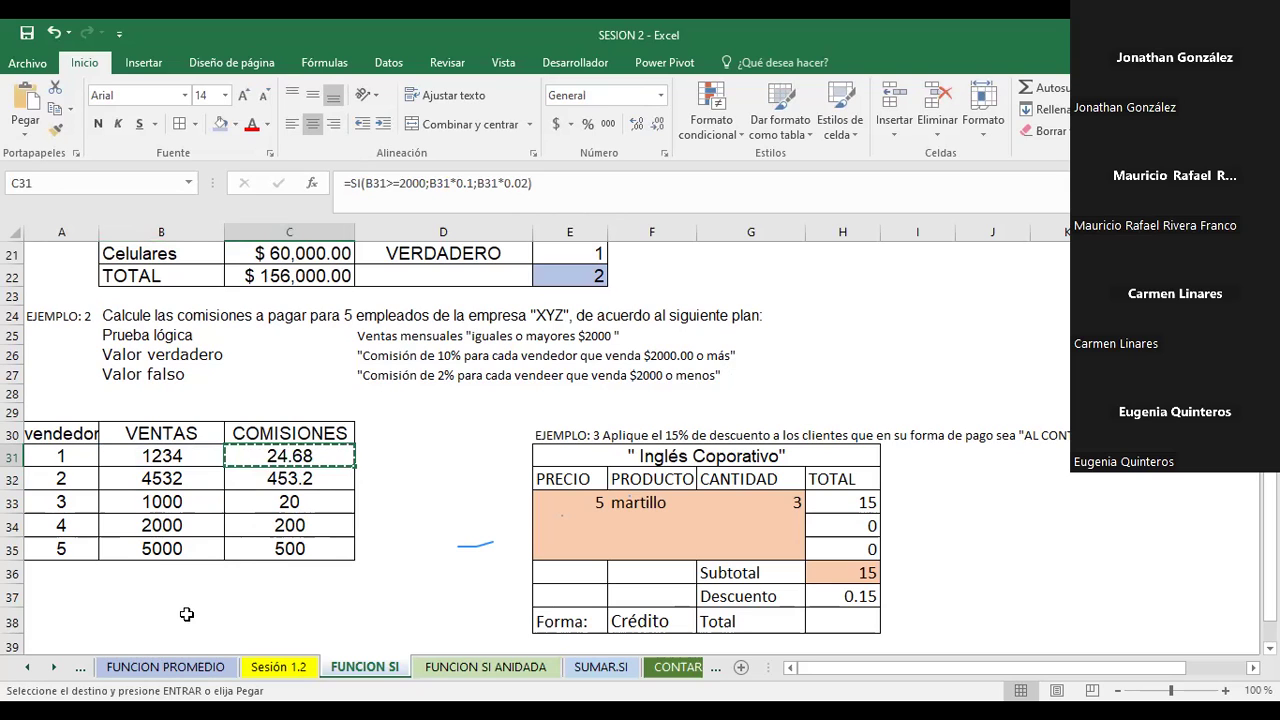
pyautogui.click(134, 595)
pyautogui.hotkey('ctrl', 'v')
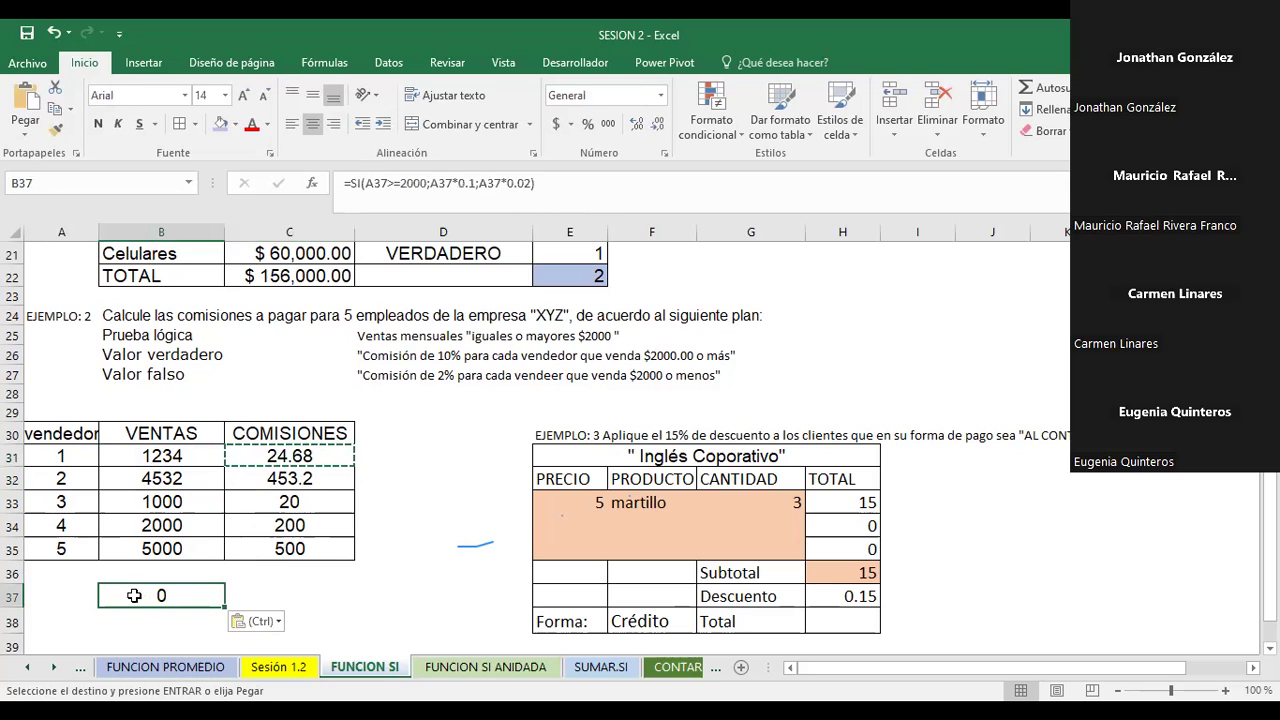
pyautogui.click(343, 184)
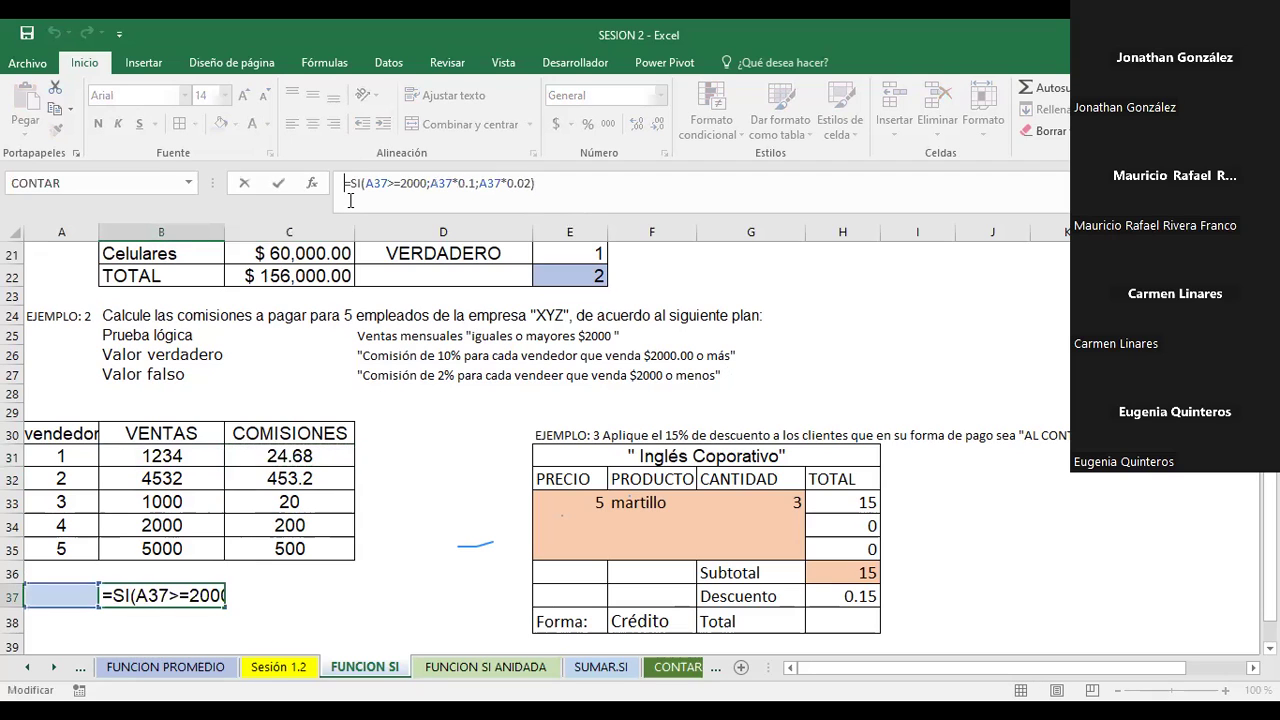
pyautogui.write("'")
pyautogui.press('Return')
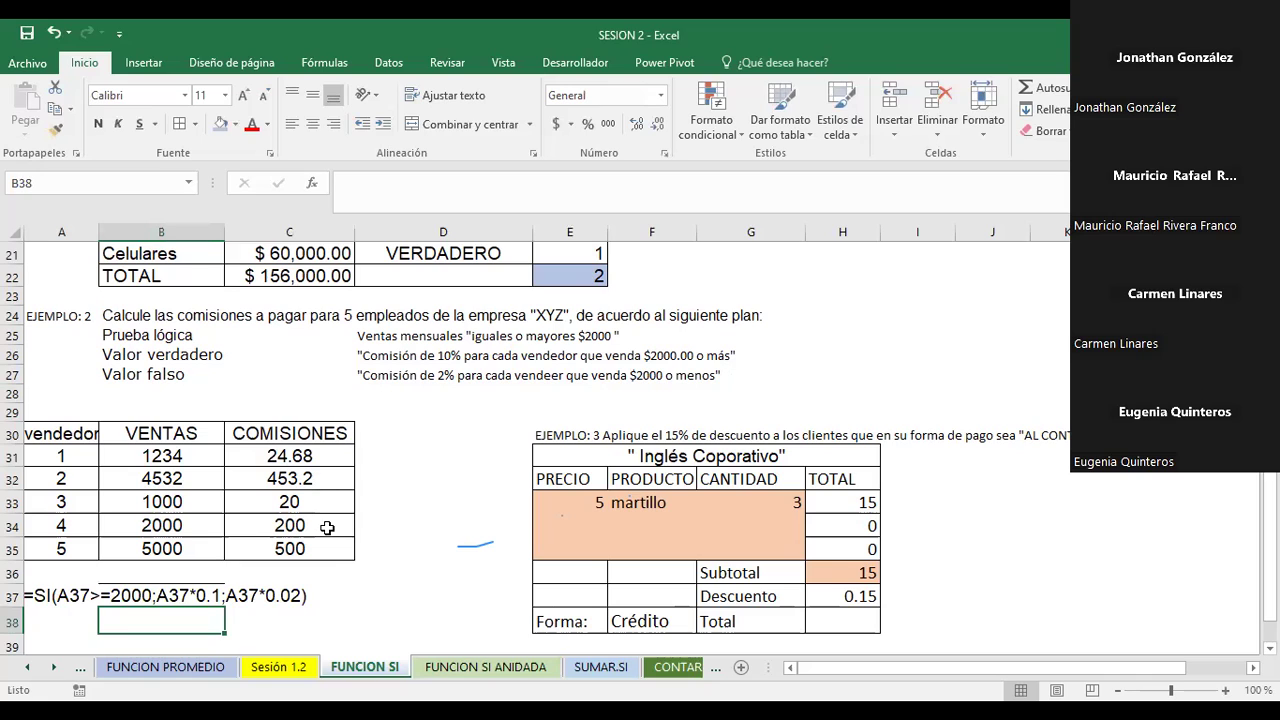
# Move the commission formula text from row 37 down to B38, leaving row 37 empty.
pyautogui.click(60, 595)
pyautogui.click(411, 545)
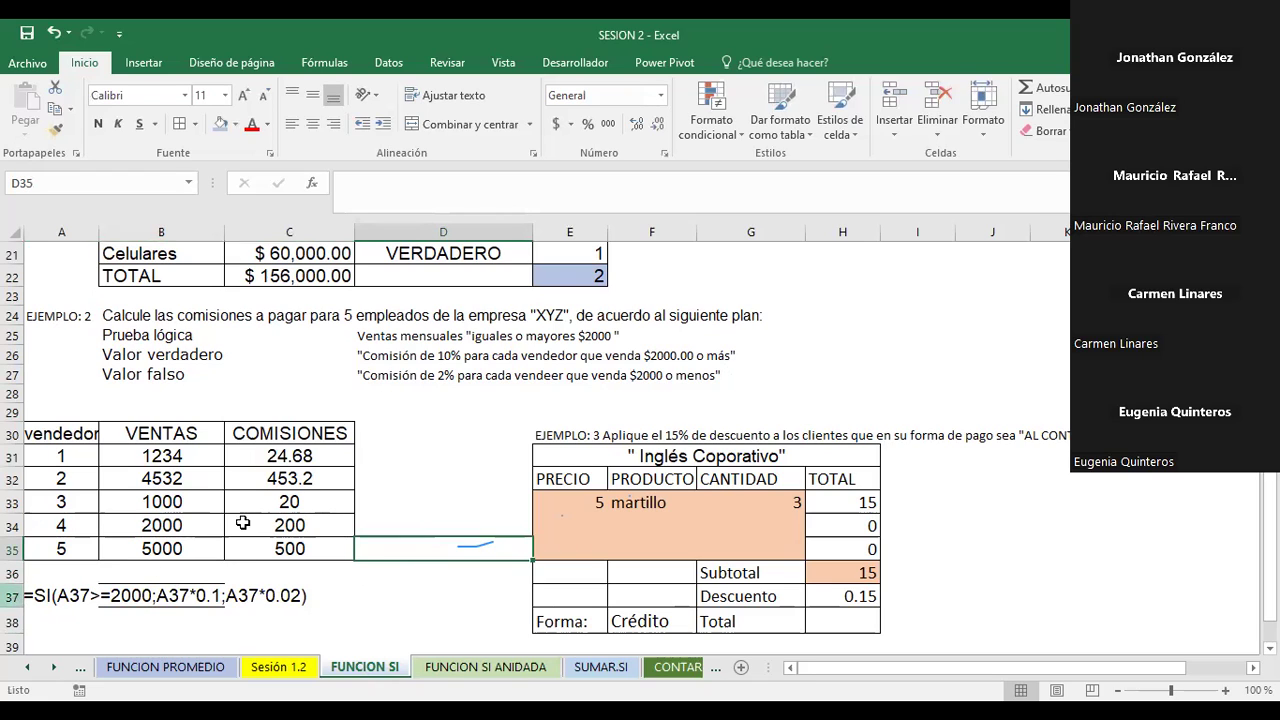
pyautogui.click(284, 455)
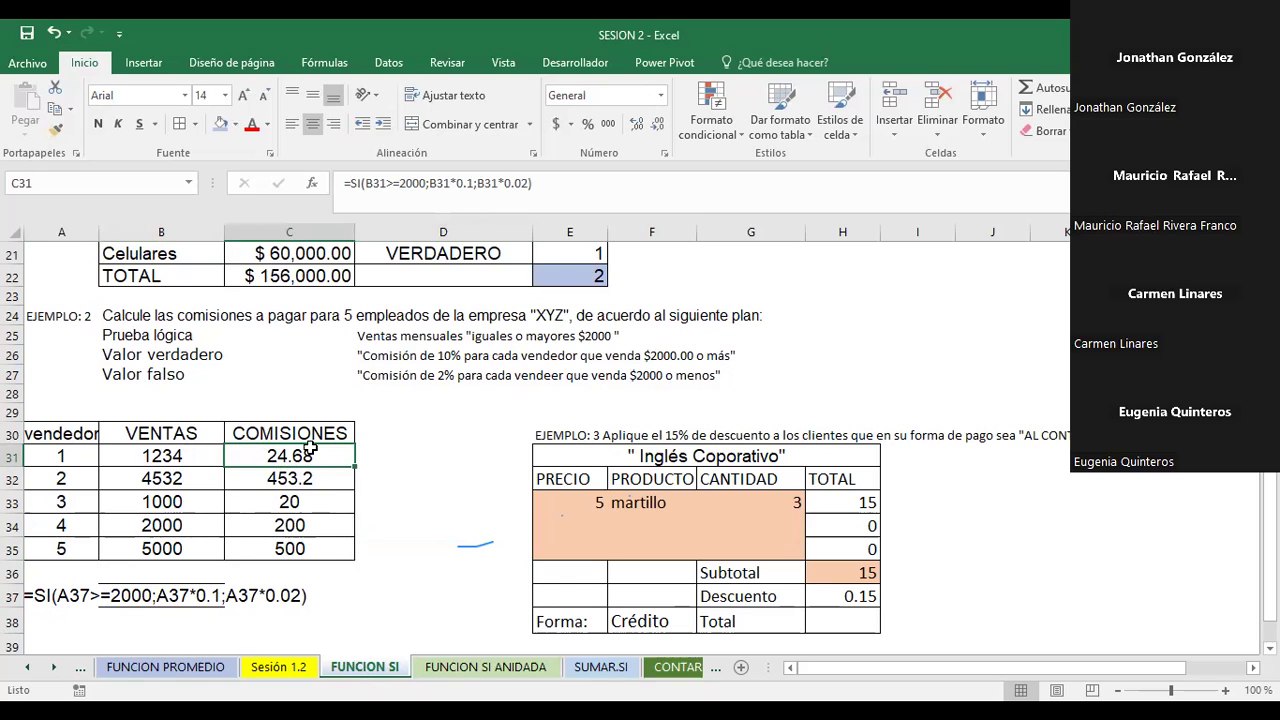
pyautogui.click(40, 595)
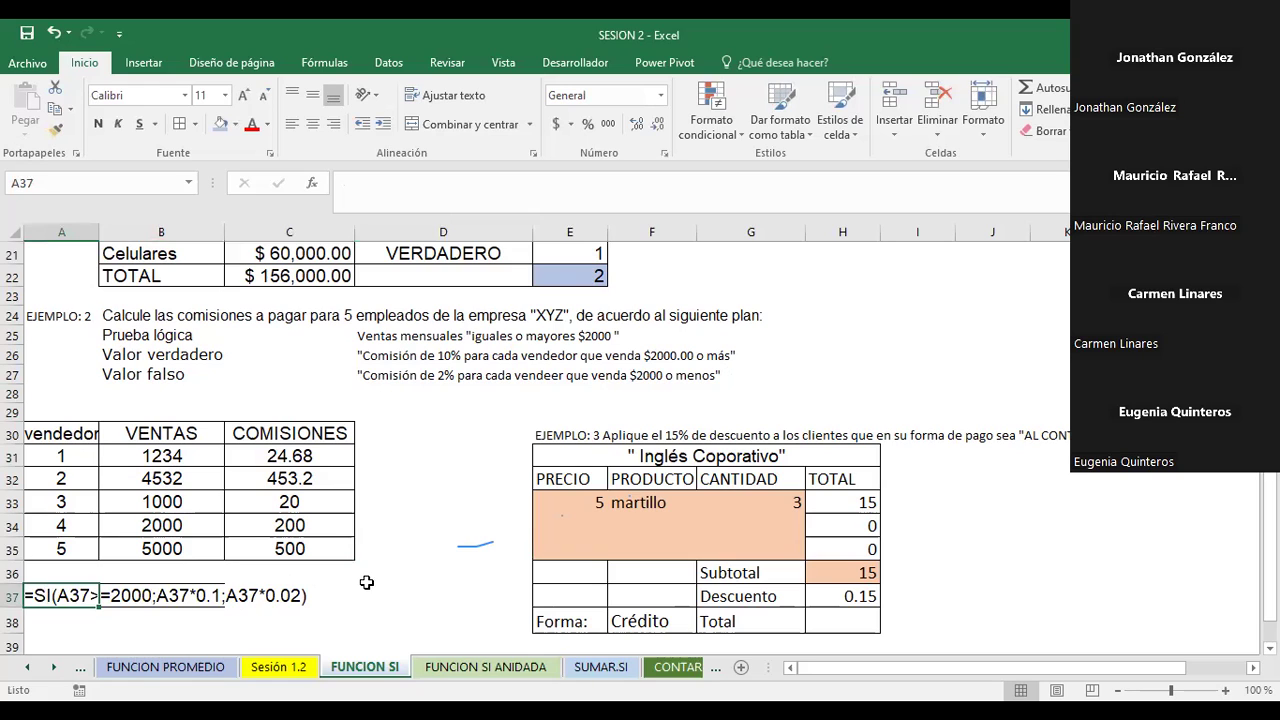
pyautogui.moveTo(84, 584); pyautogui.dragTo(179, 606)
pyautogui.moveTo(44, 595); pyautogui.dragTo(44, 595)
pyautogui.hotkey('ctrl', 'c')
pyautogui.click(130, 620)
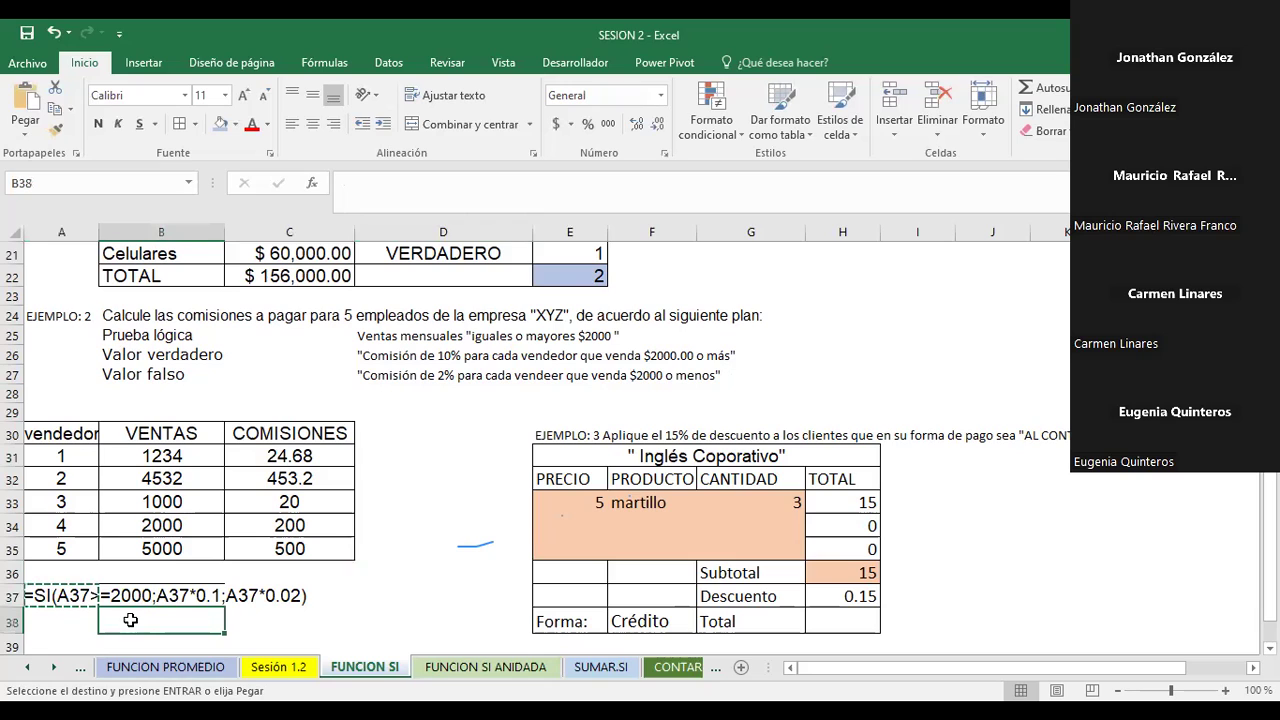
pyautogui.press('Escape')
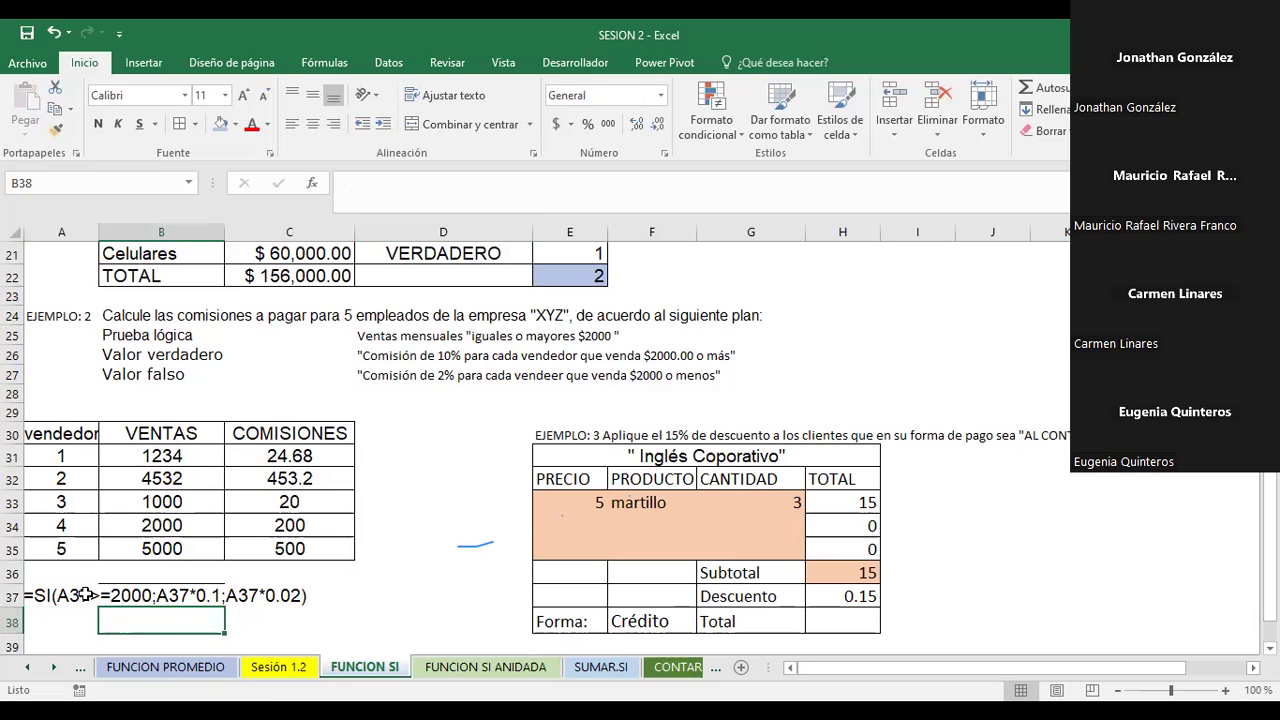
pyautogui.click(87, 594)
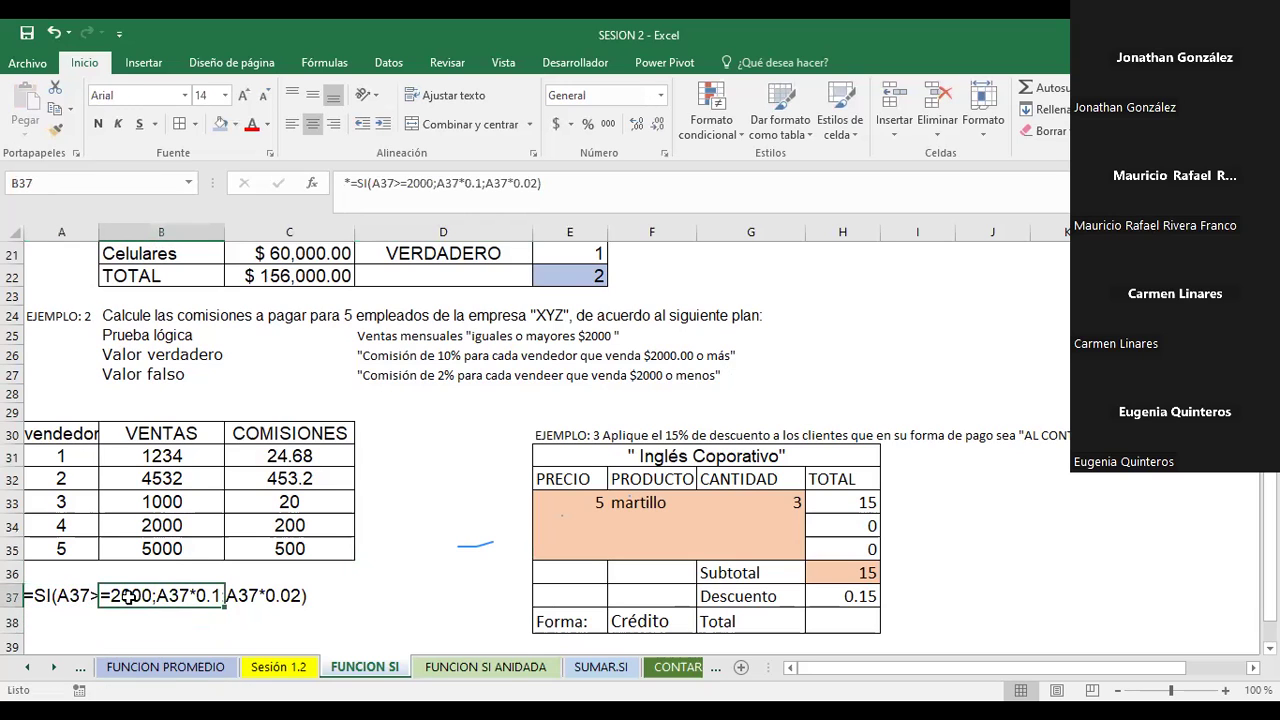
pyautogui.moveTo(160, 584); pyautogui.dragTo(165, 608)
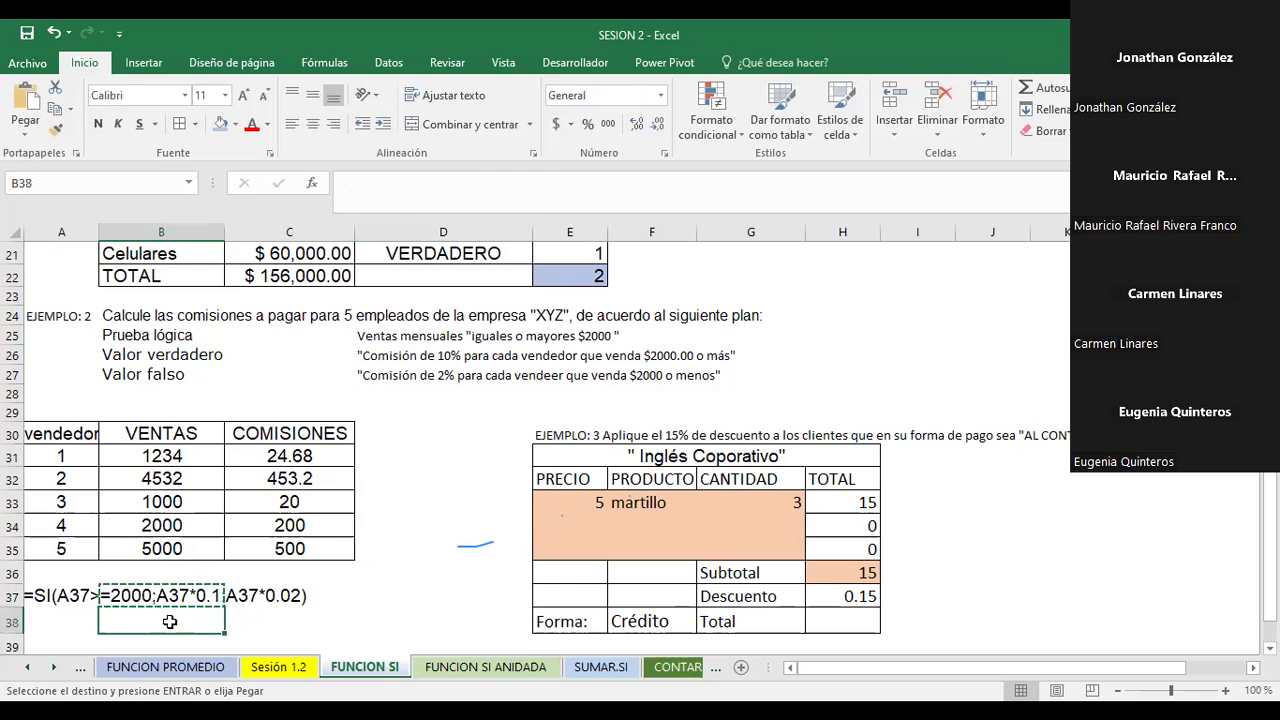
pyautogui.click(101, 587)
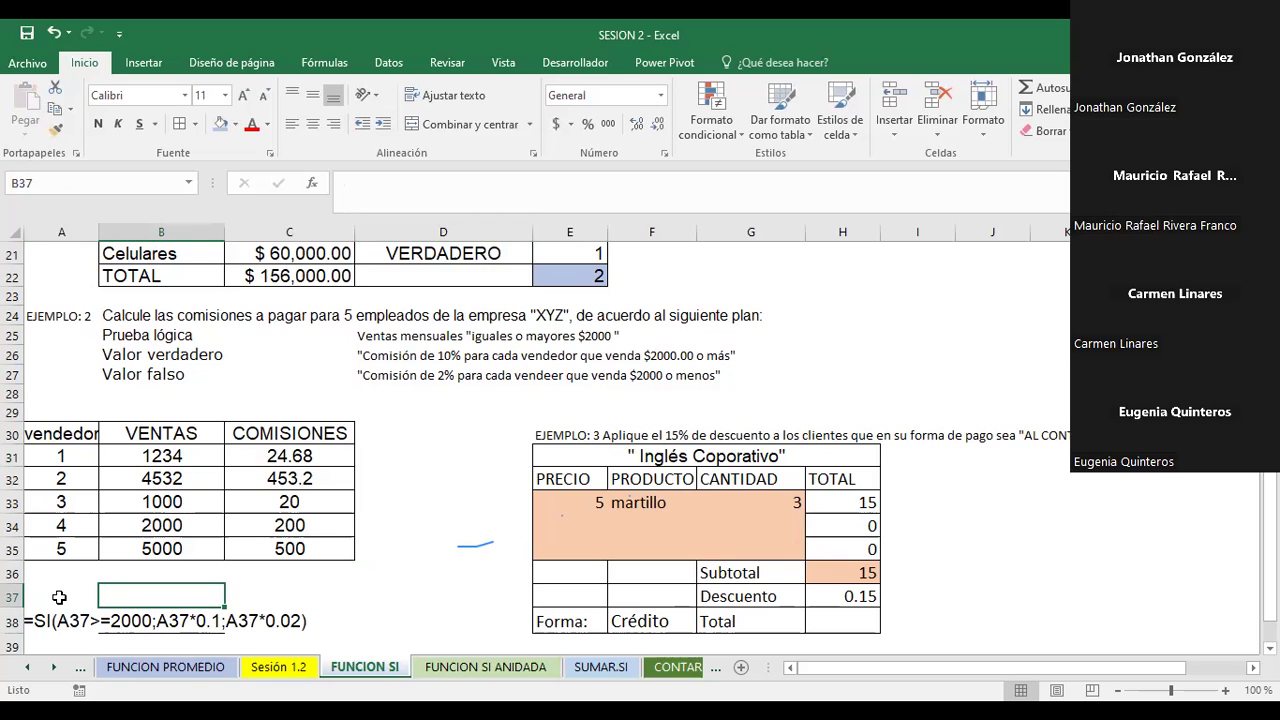
# Enter a test sales value of 4000 in A37.
pyautogui.click(59, 597)
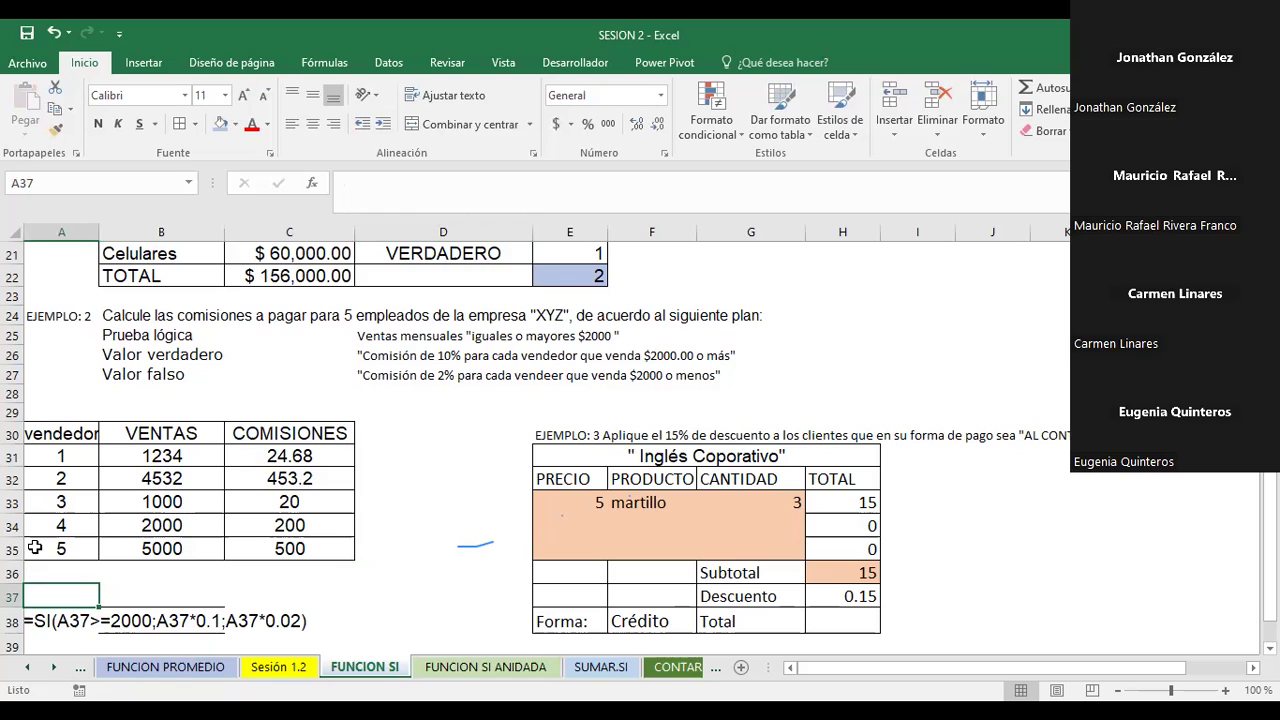
pyautogui.write('4000')
pyautogui.click(173, 579)
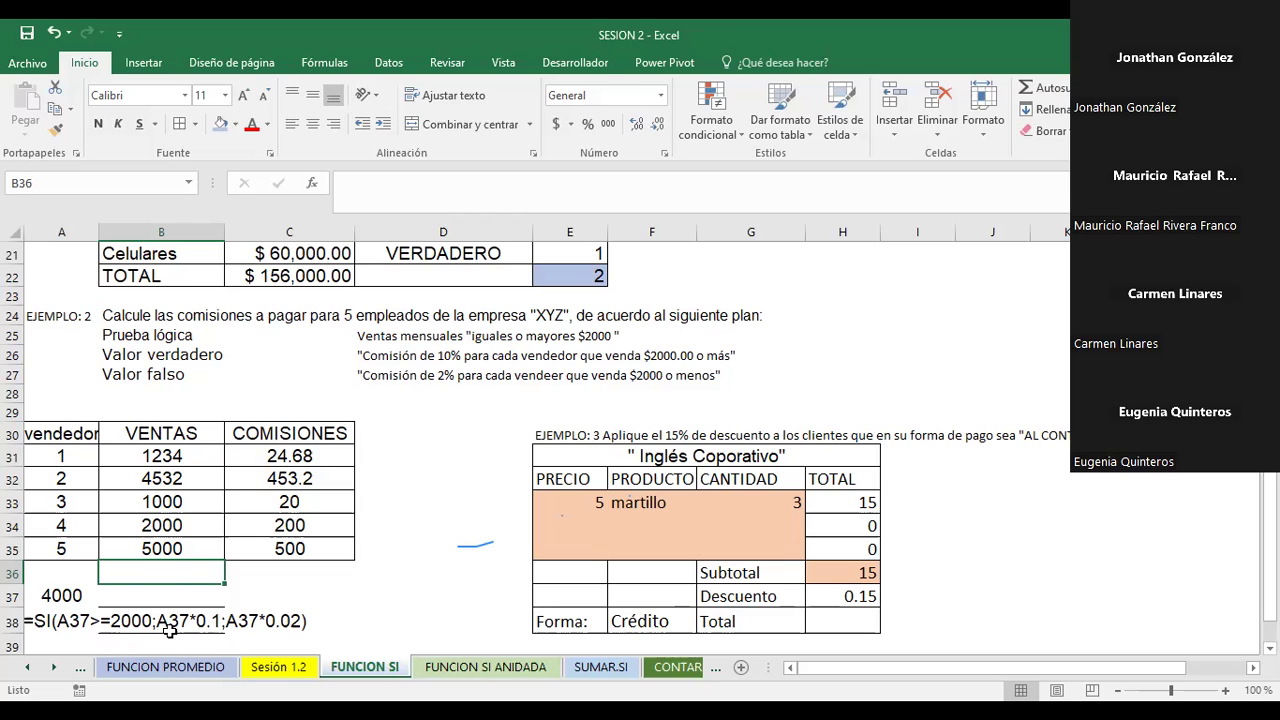
pyautogui.click(48, 597)
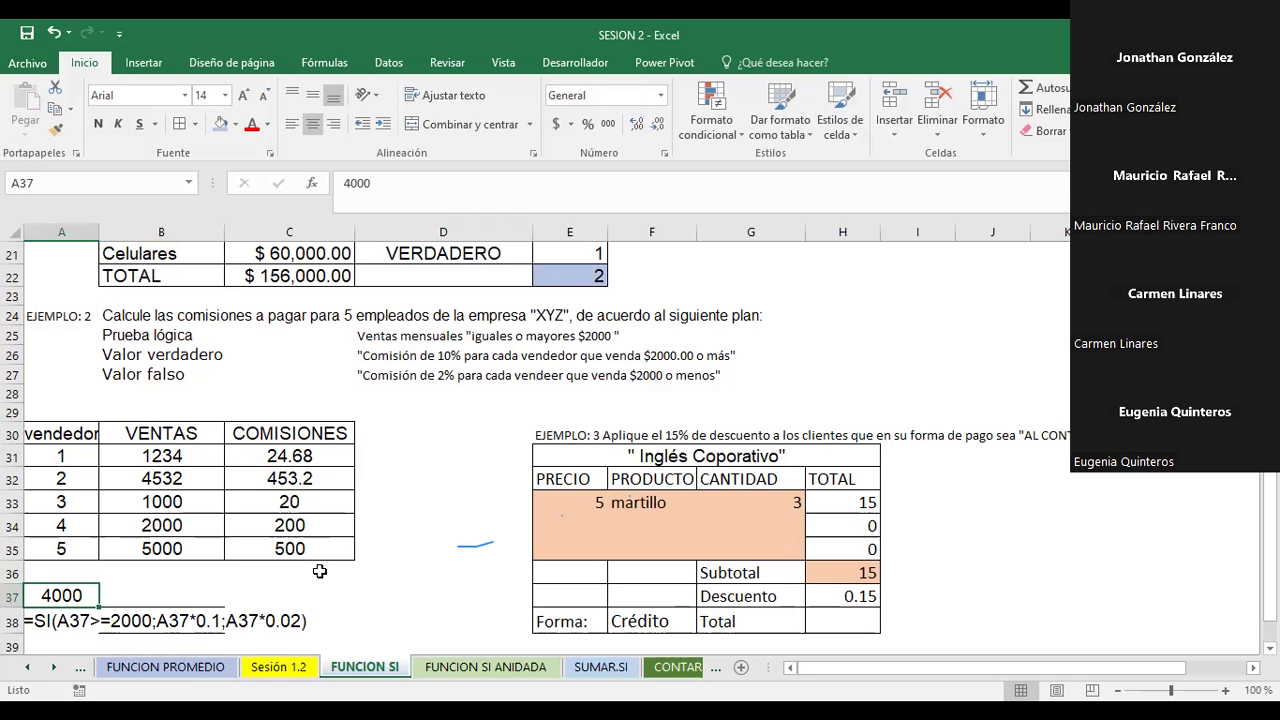
# Delete the stray asterisk from B38's SI formula so it calculates a commission of 400.
pyautogui.click(43, 621)
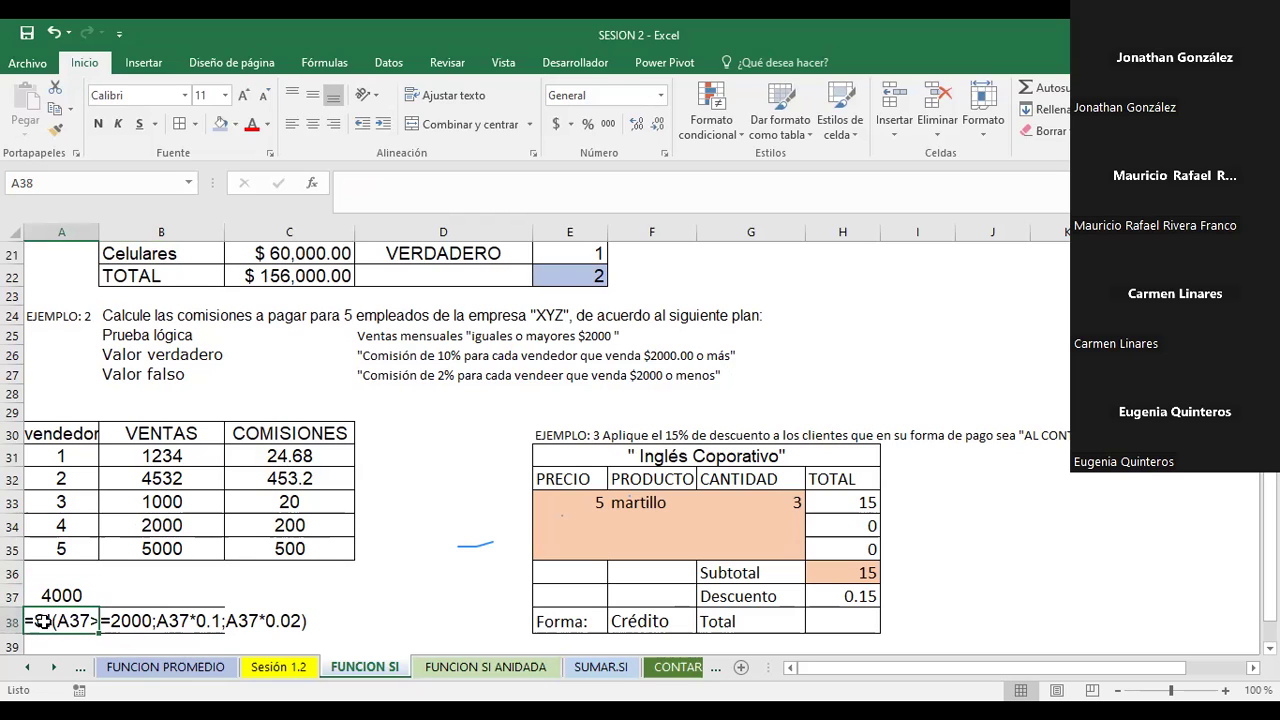
pyautogui.doubleClick(45, 621)
pyautogui.press('Escape')
pyautogui.click(108, 621)
pyautogui.doubleClick(108, 621)
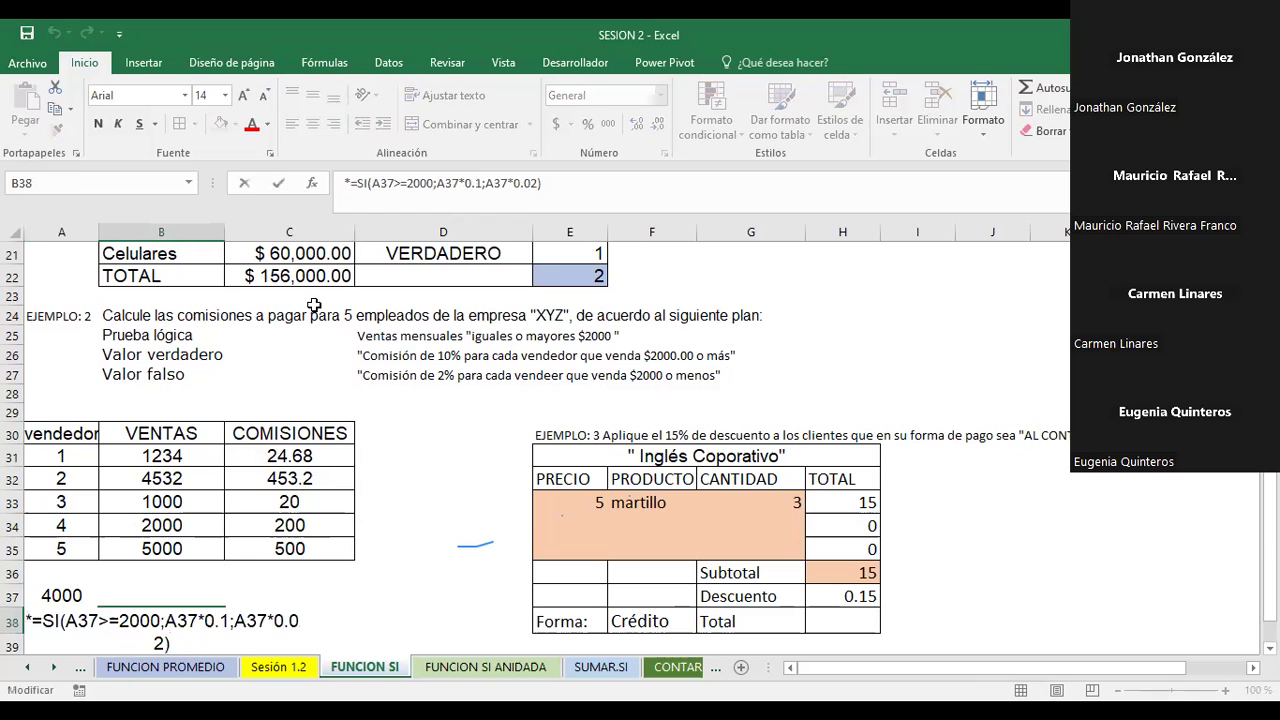
pyautogui.click(350, 184)
pyautogui.press('BackSpace')
pyautogui.press('Return')
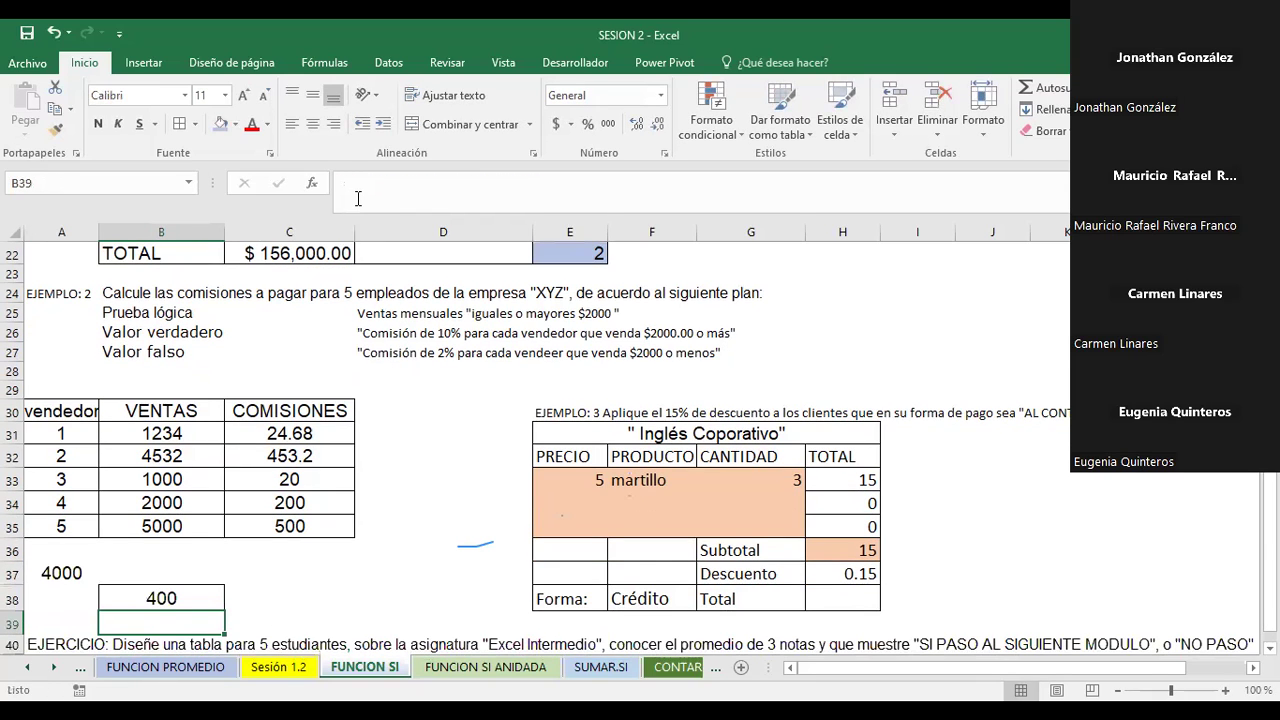
# Examine the parts of the SI commission formula in B38 without editing it.
pyautogui.click(306, 578)
pyautogui.click(185, 595)
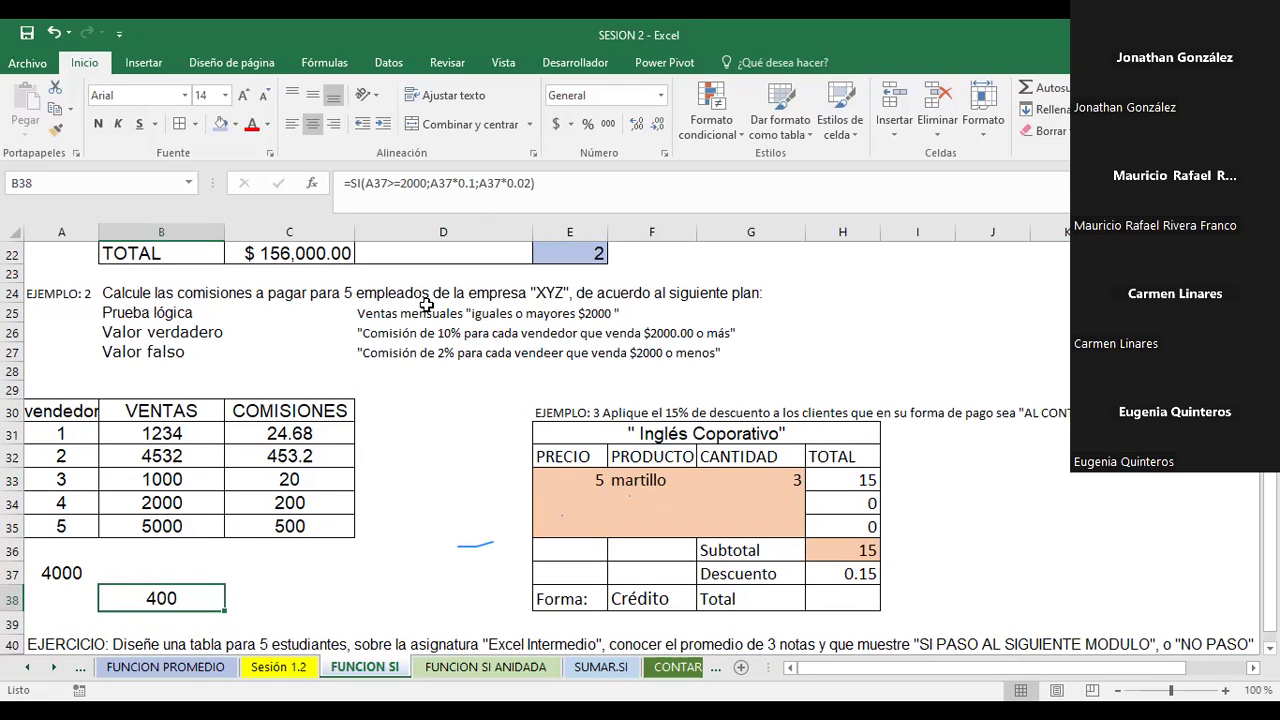
pyautogui.moveTo(567, 180); pyautogui.dragTo(350, 183)
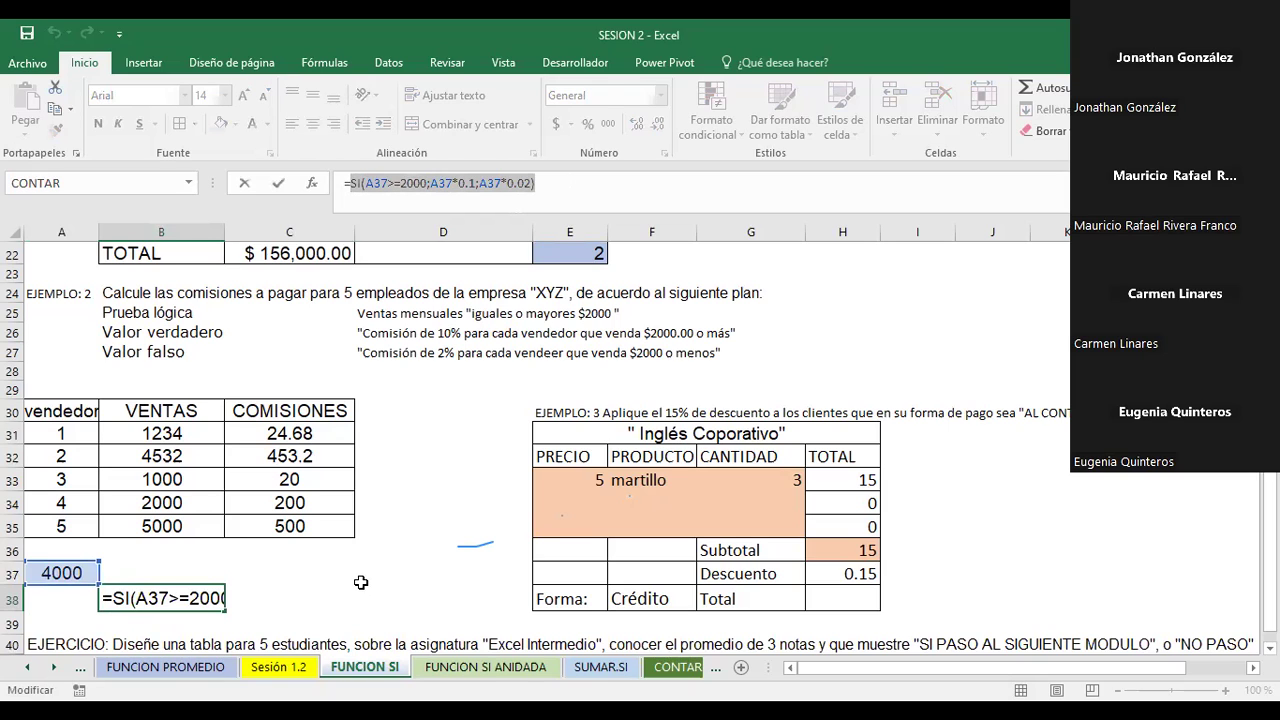
pyautogui.hotkey('ctrl', 'Return')
# Change A37 to 200 and confirm B38's commission recalculates to 4.
pyautogui.click(57, 572)
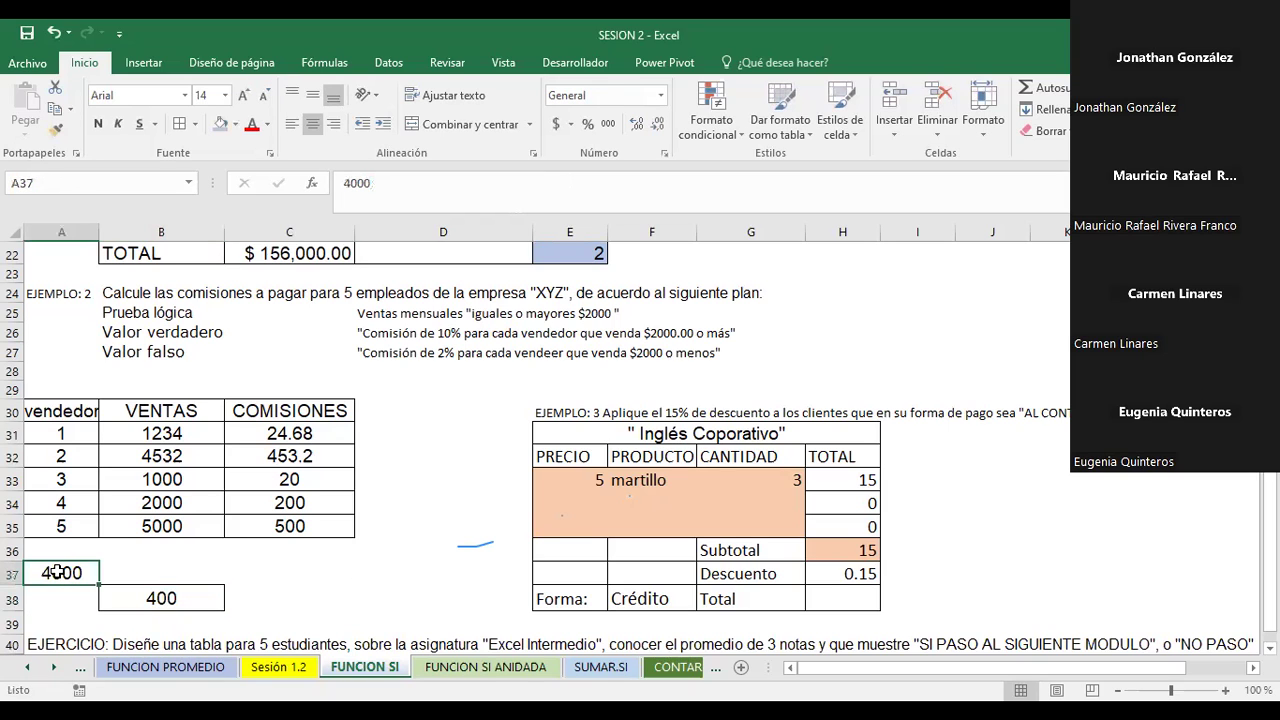
pyautogui.write('200')
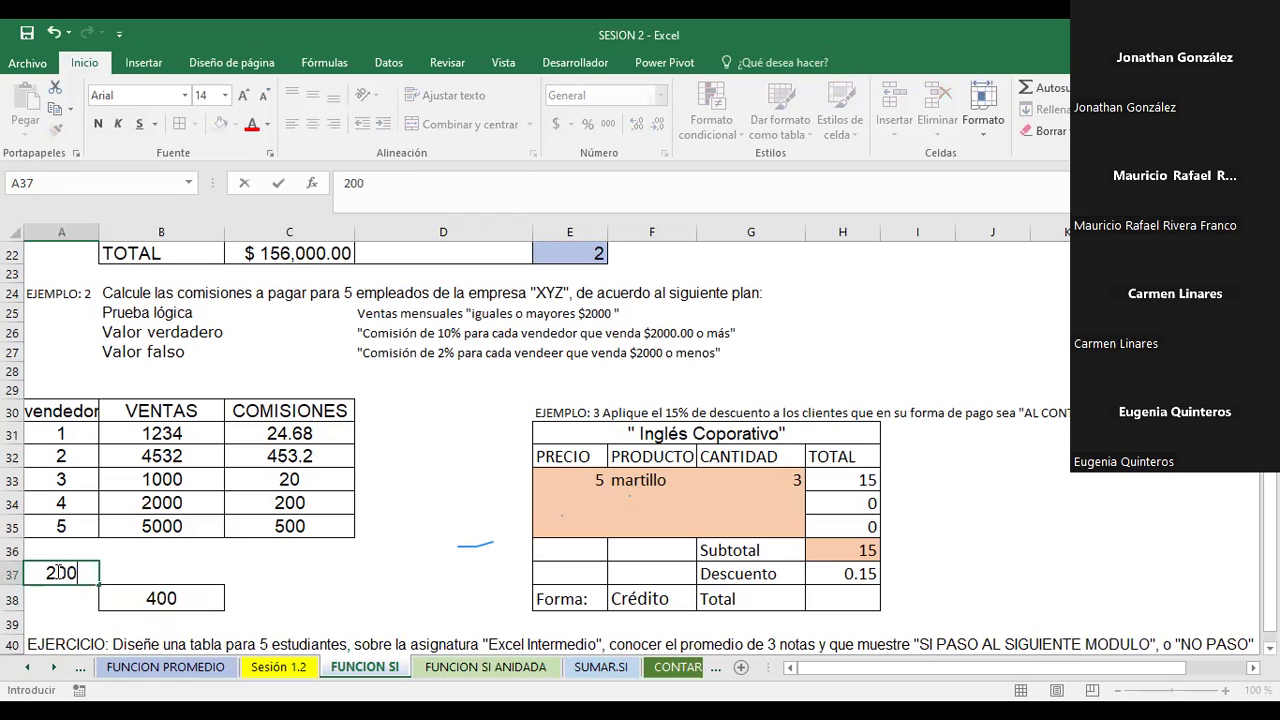
pyautogui.press('Return')
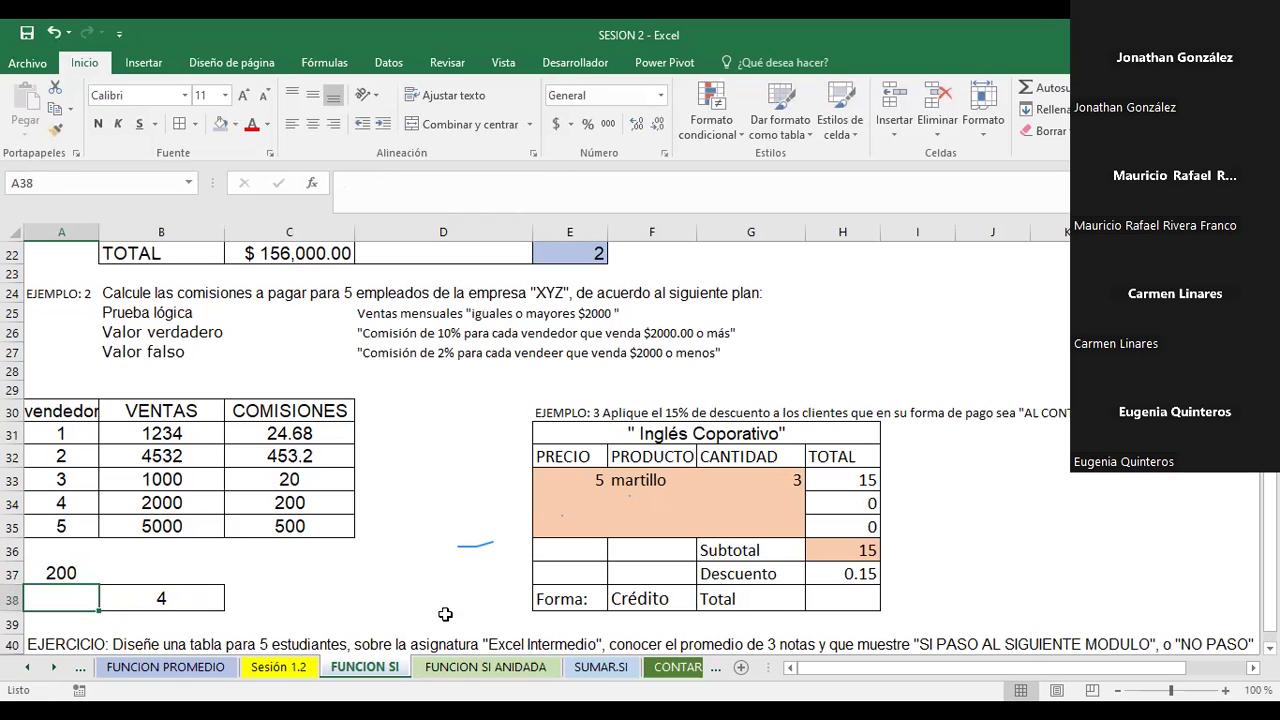
pyautogui.click(62, 571)
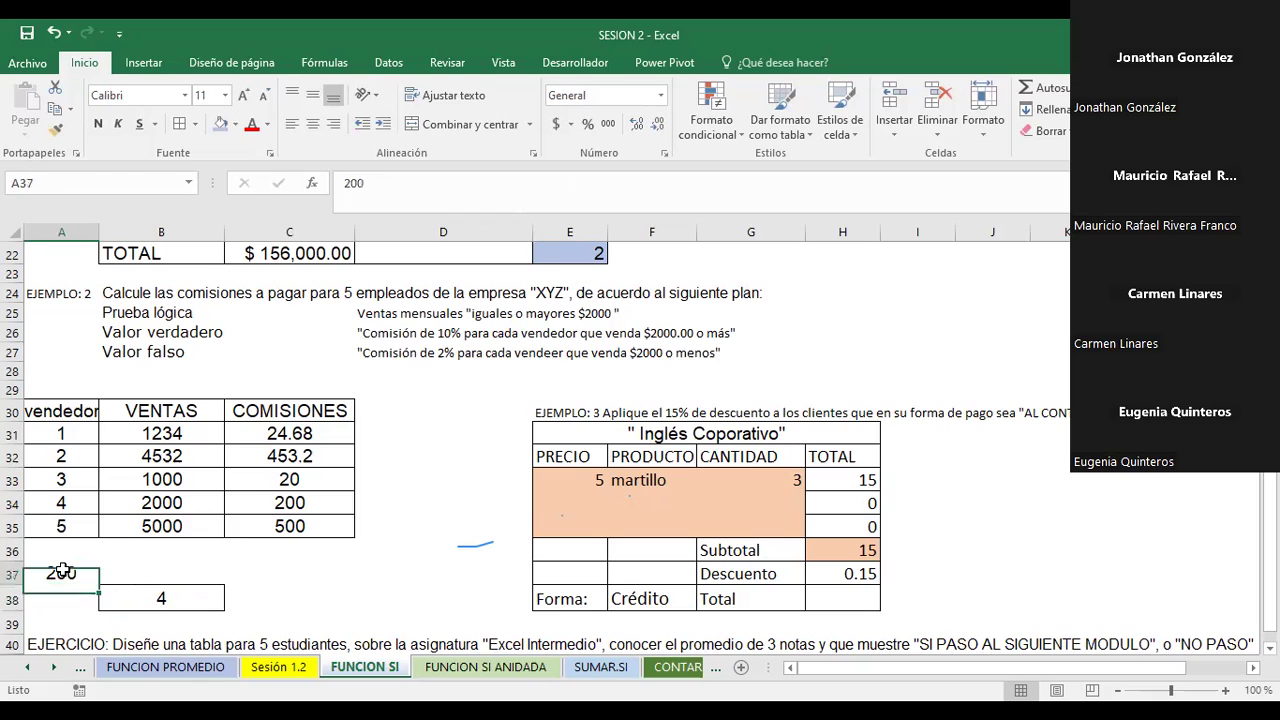
pyautogui.click(160, 600)
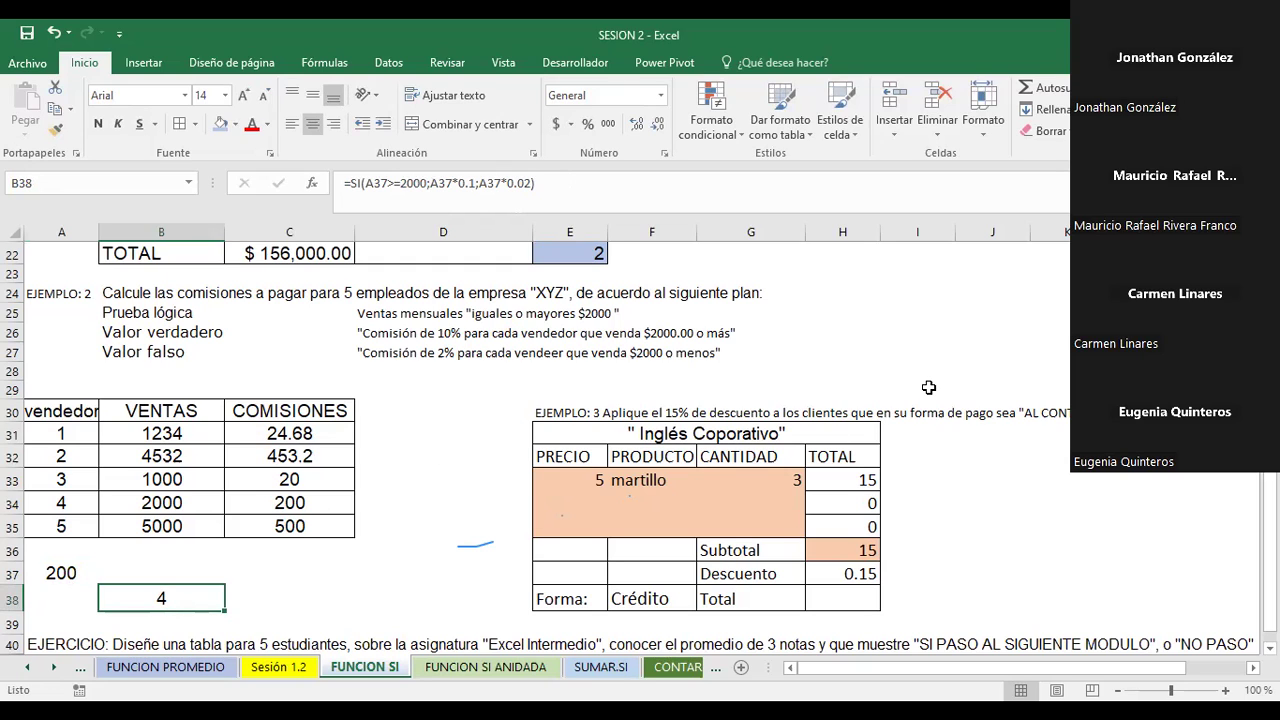
pyautogui.moveTo(897, 668); pyautogui.dragTo(955, 670)
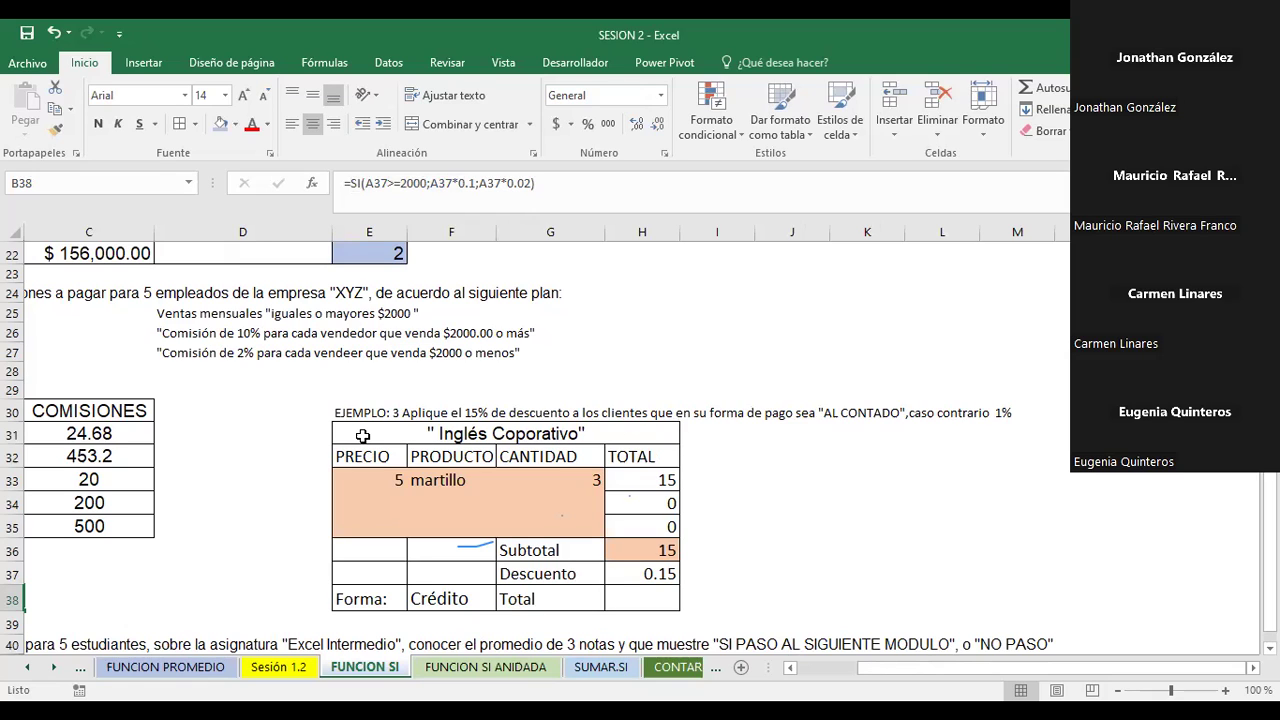
# Change the F33 product from martillo to martillos.
pyautogui.moveTo(363, 436); pyautogui.dragTo(587, 600)
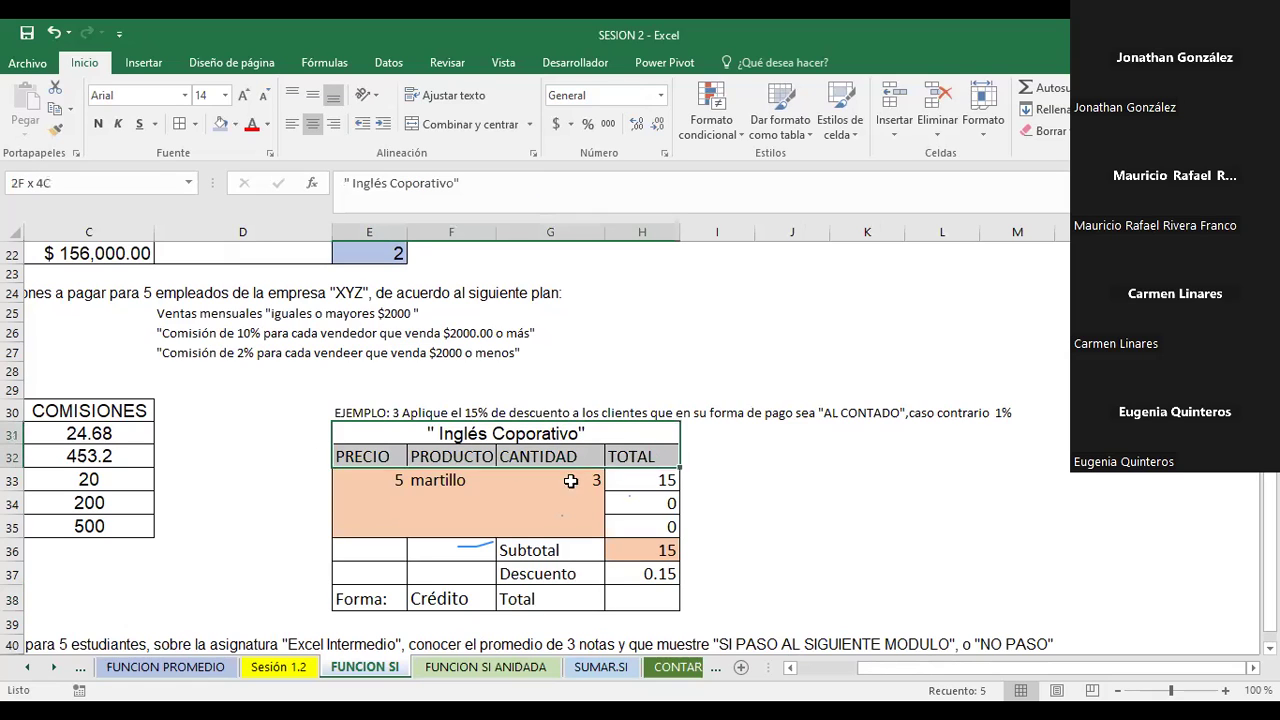
pyautogui.click(826, 526)
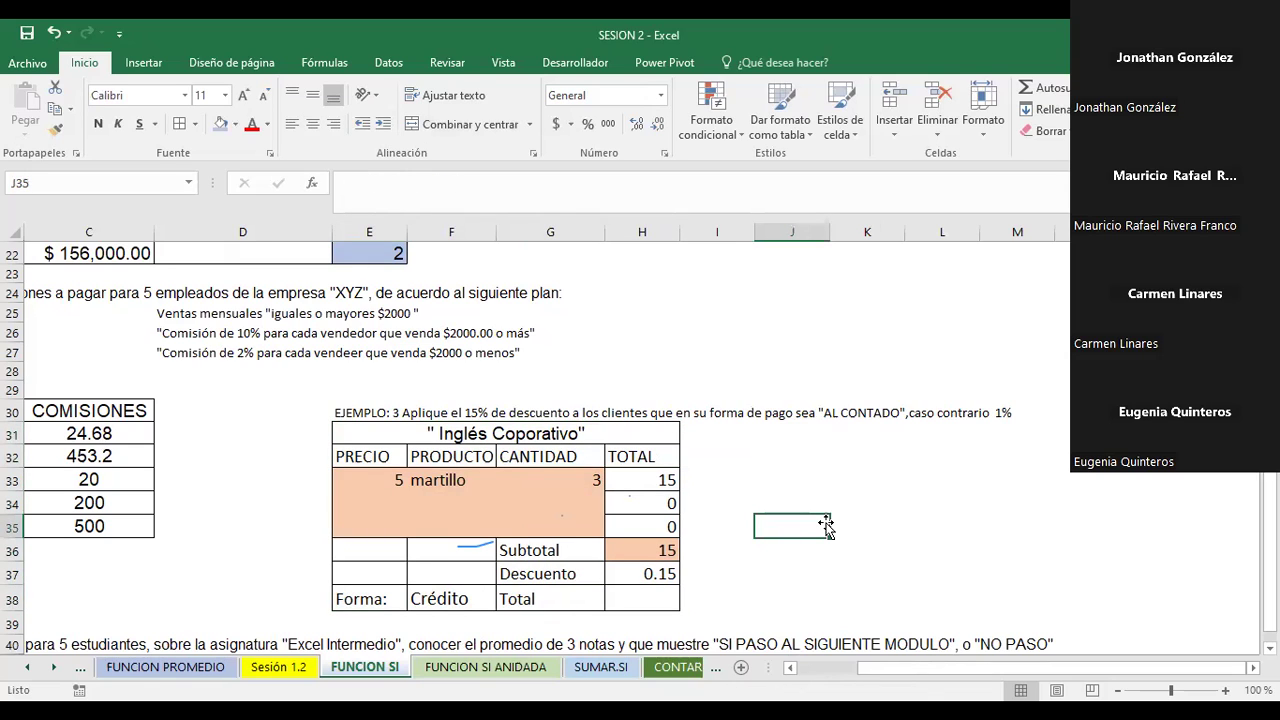
pyautogui.click(368, 482)
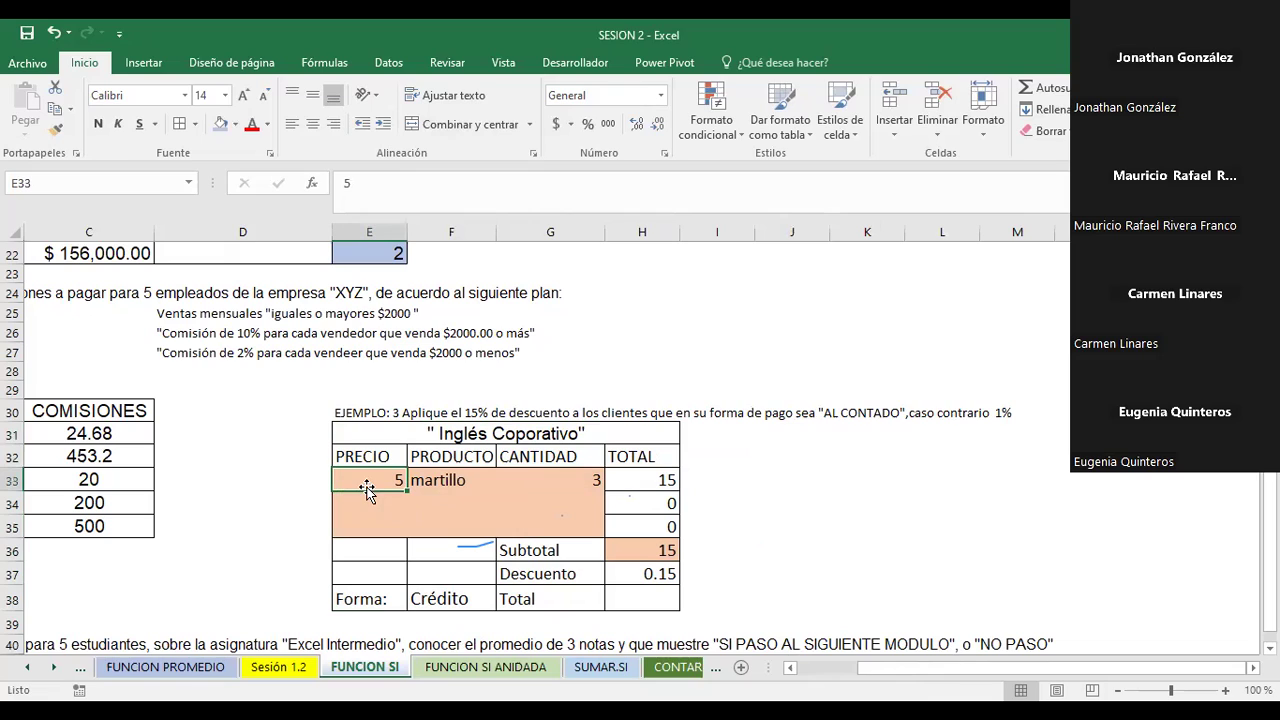
pyautogui.click(447, 480)
pyautogui.press('F2')
pyautogui.write('s')
pyautogui.press('Return')
# Check the martillos row's quantity in G33 and its total formula in H33.
pyautogui.click(447, 480)
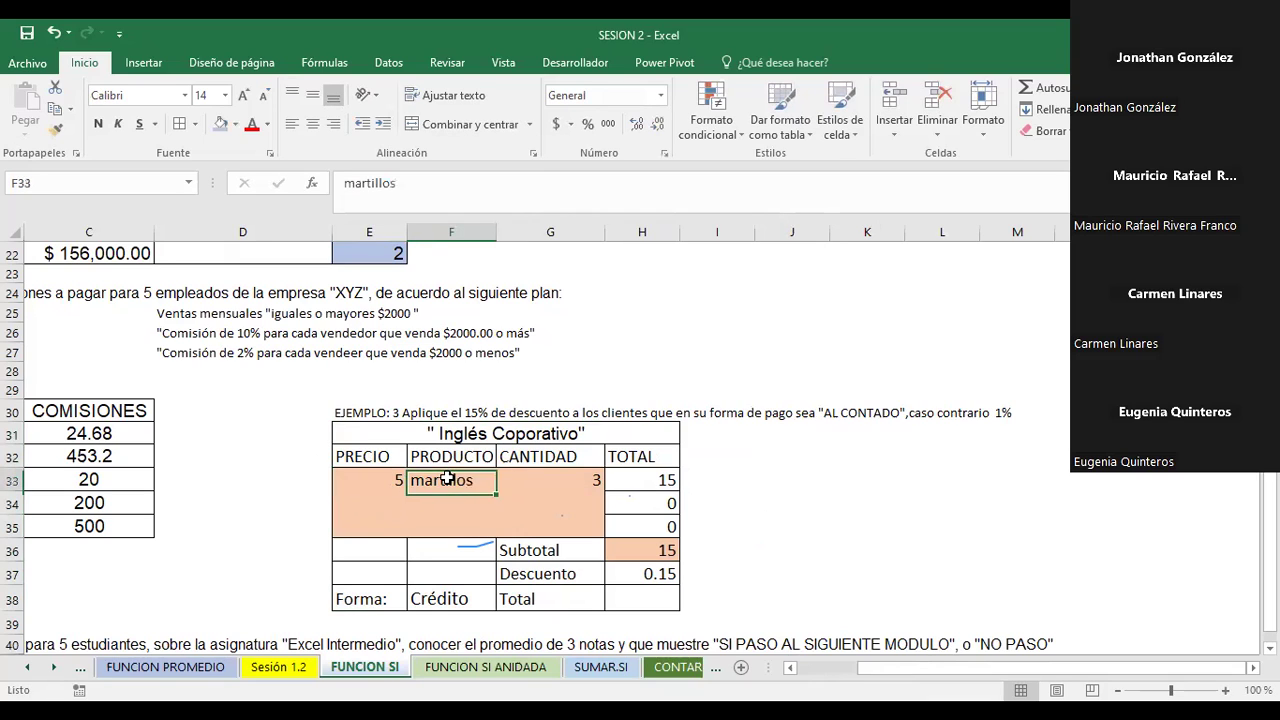
pyautogui.click(560, 481)
pyautogui.click(445, 479)
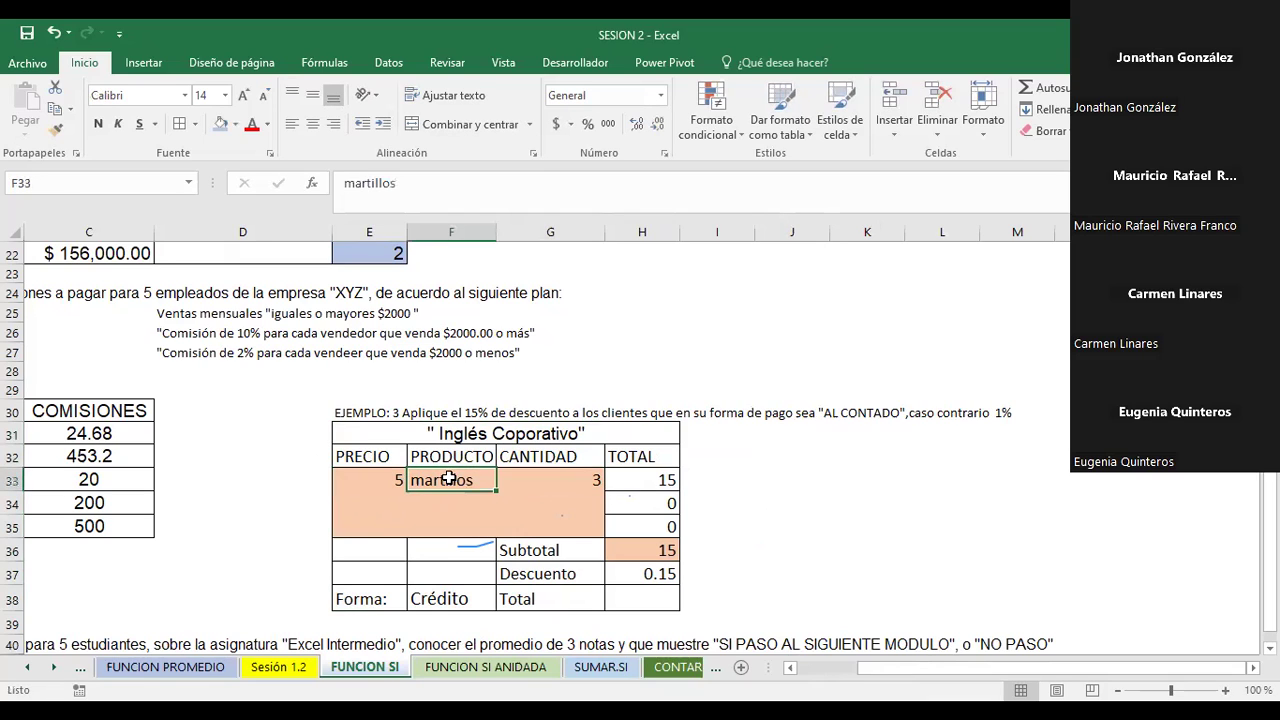
pyautogui.click(547, 480)
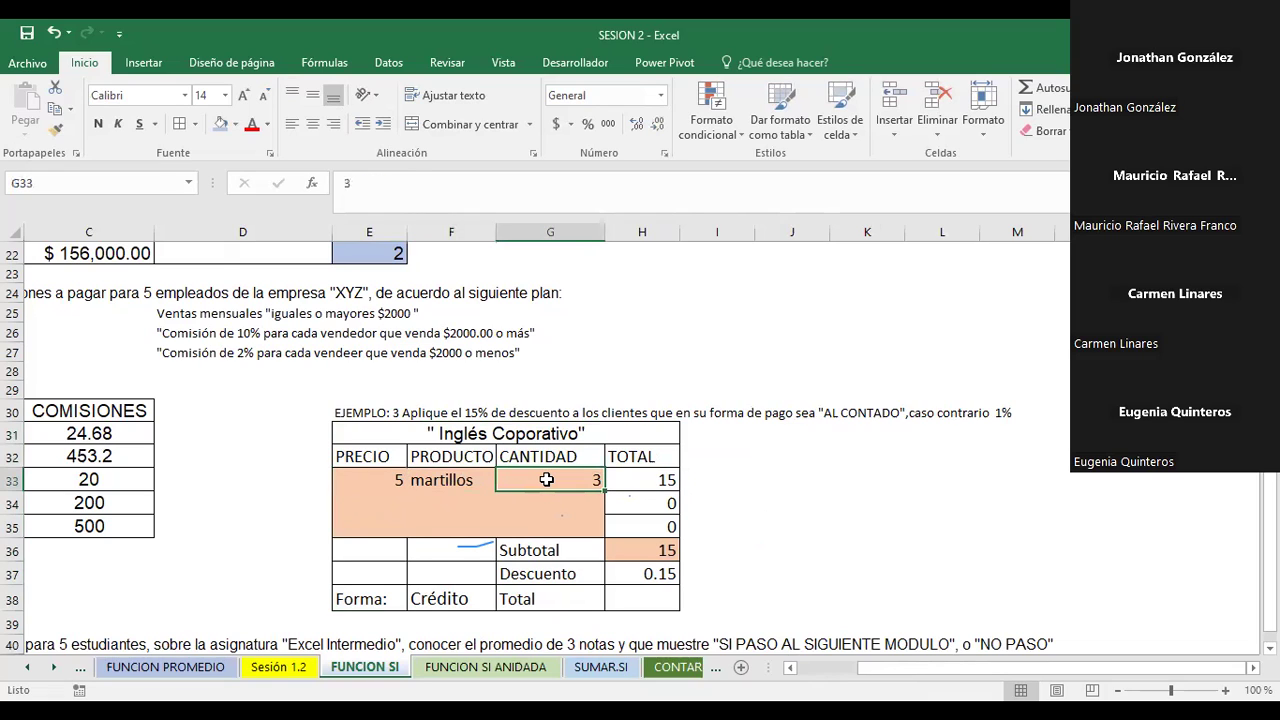
pyautogui.click(641, 477)
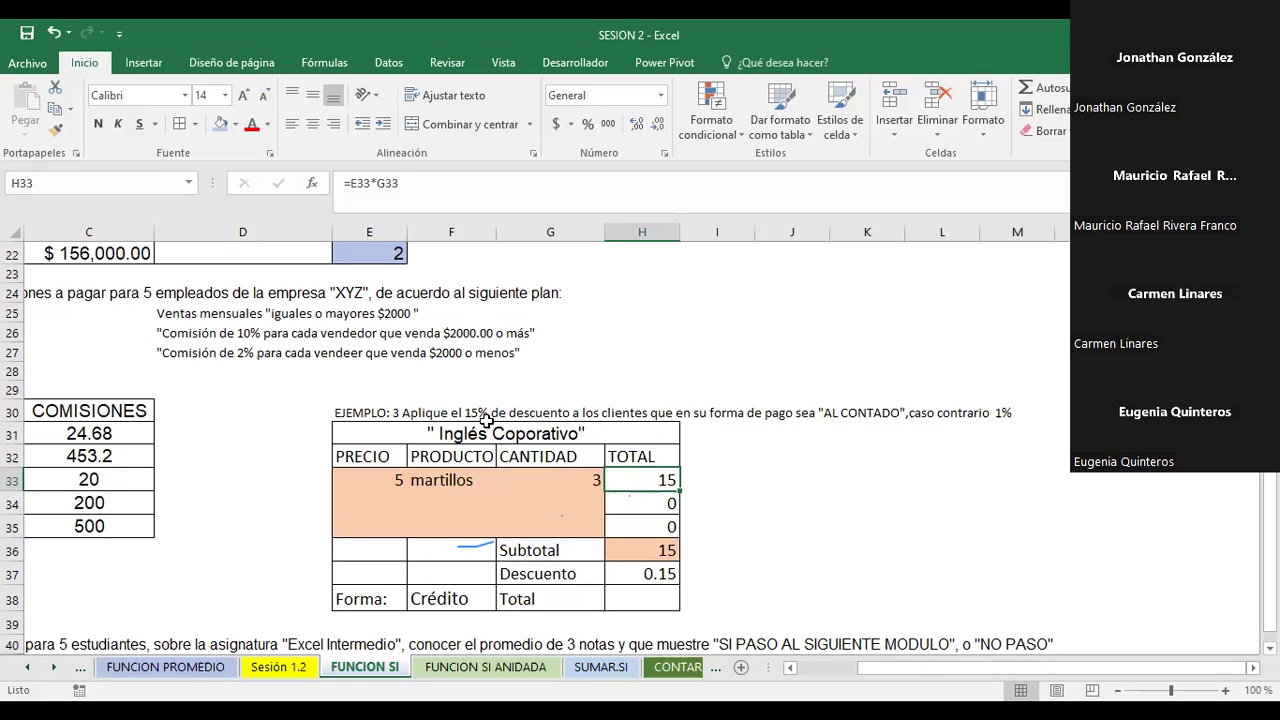
pyautogui.moveTo(822, 412); pyautogui.dragTo(902, 412)
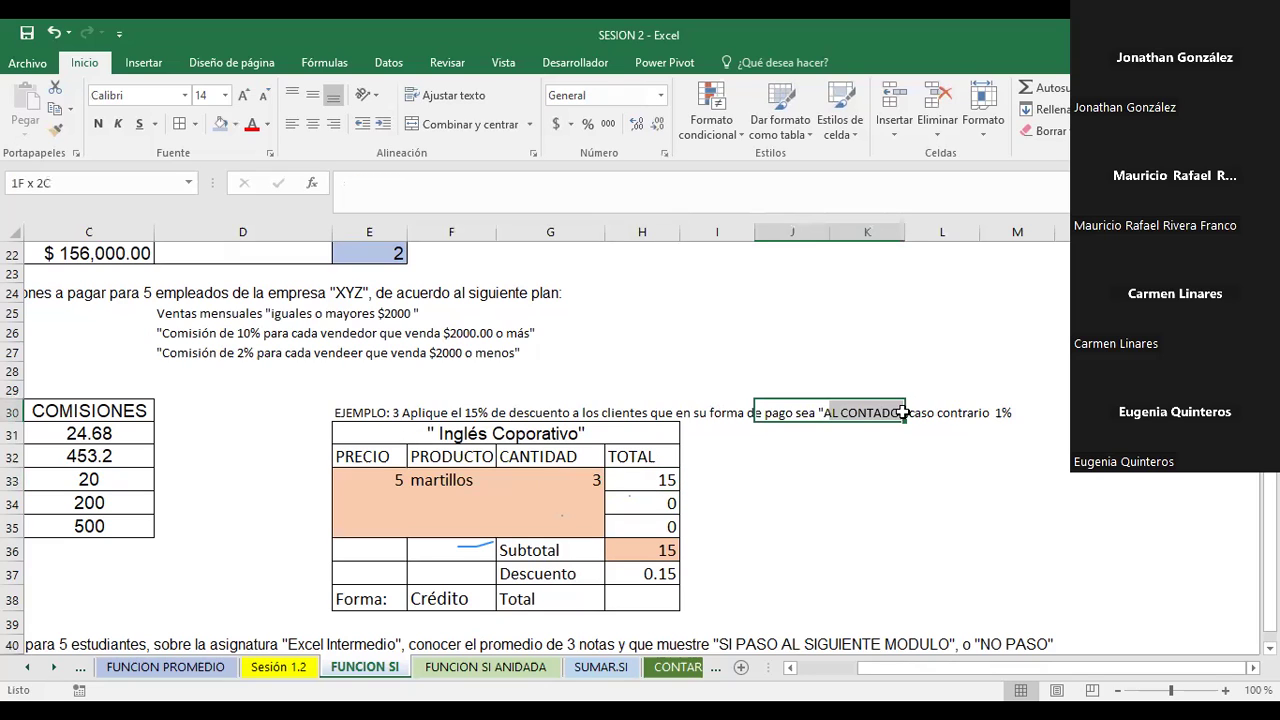
# Fill the AL CONTADO heading cells light gold and check the =SUMA(H33:H35) subtotal in H36.
pyautogui.click(233, 124)
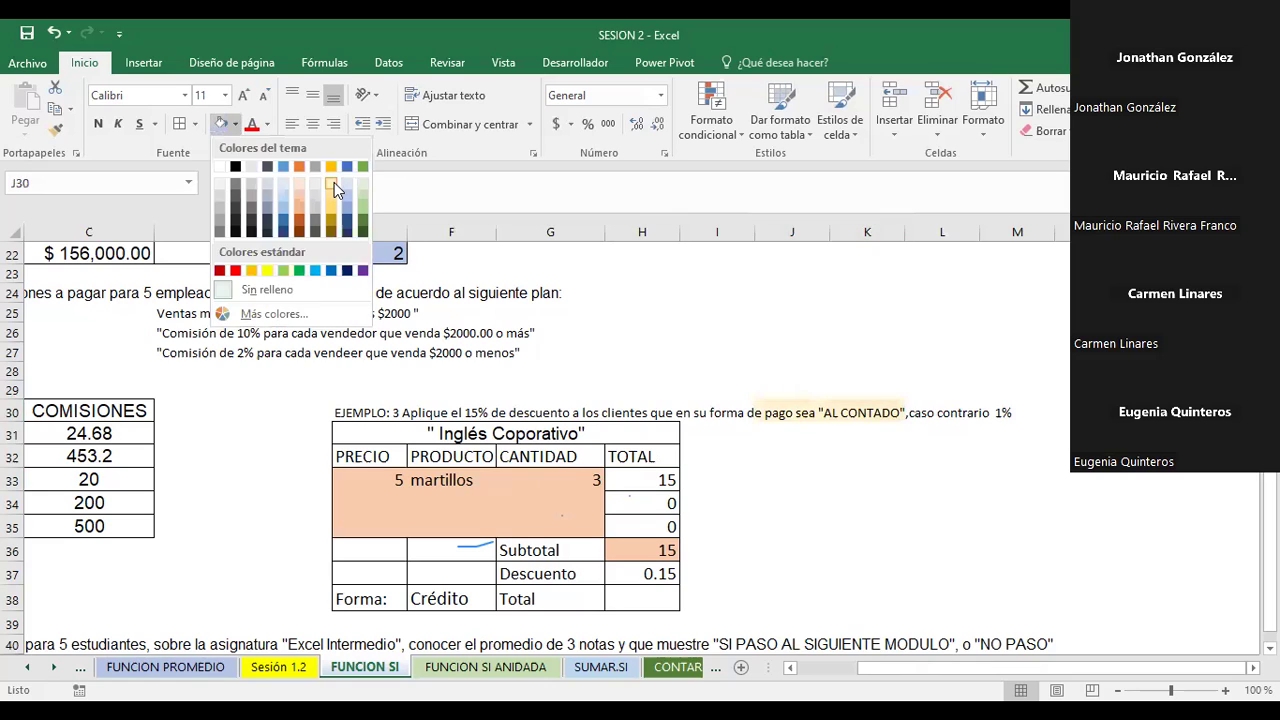
pyautogui.click(334, 182)
pyautogui.click(795, 476)
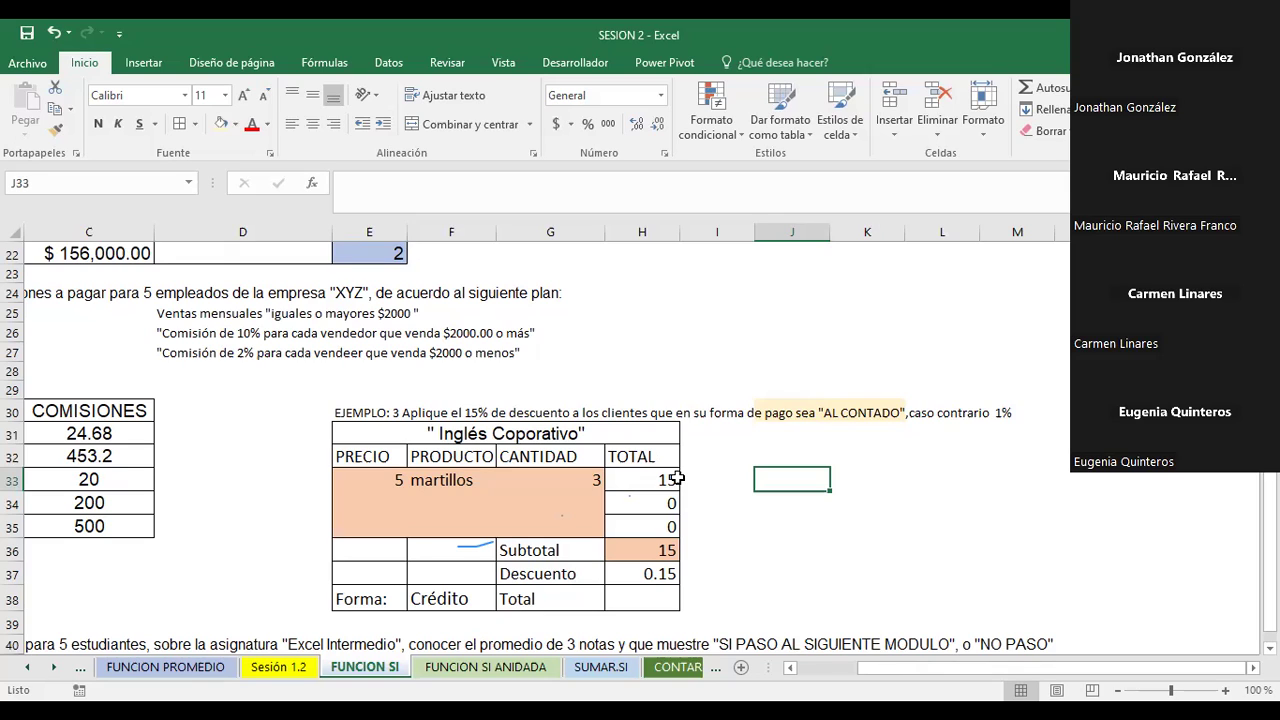
pyautogui.click(518, 560)
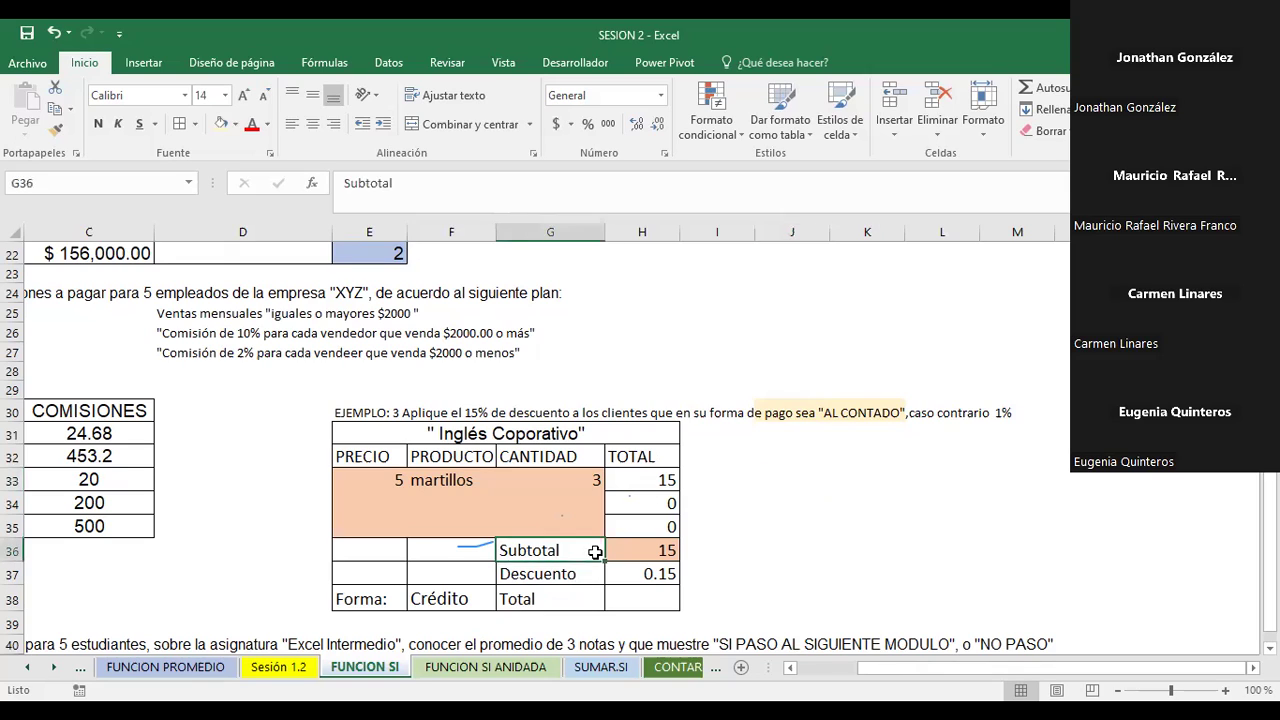
pyautogui.click(631, 549)
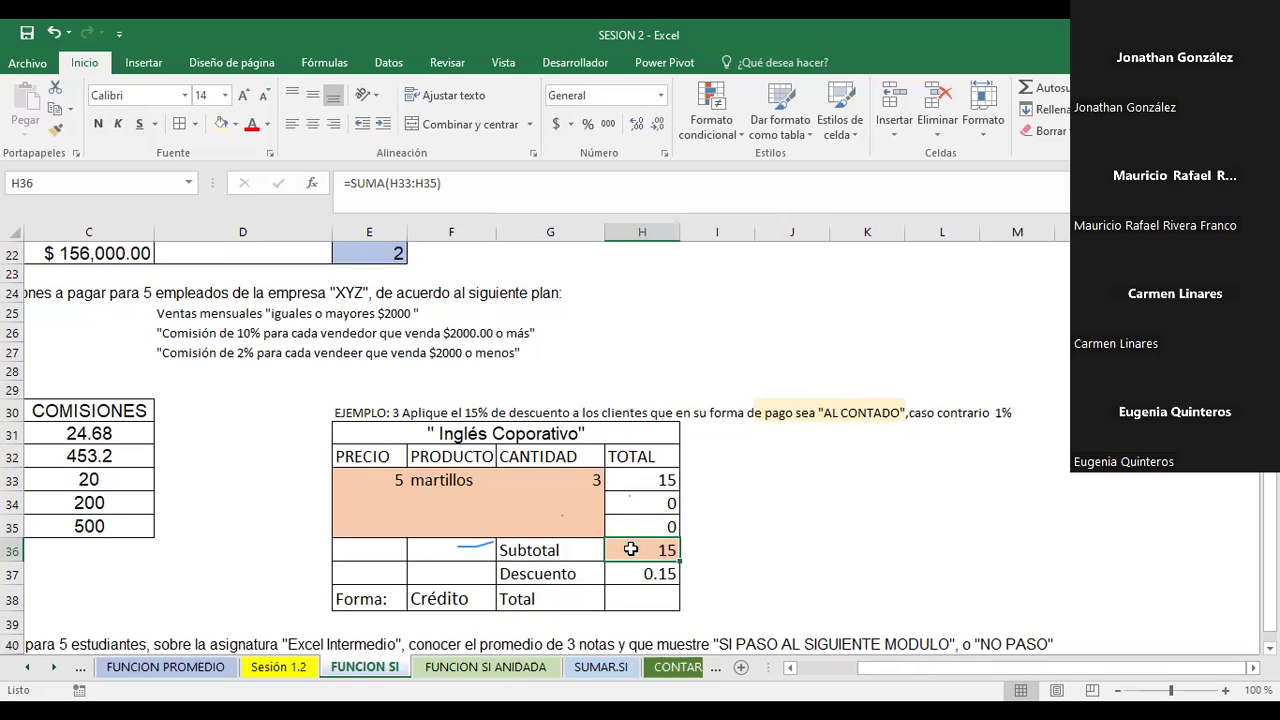
# Add a second item in row 34: price 1, product Soldador, quantity 230.
pyautogui.click(391, 500)
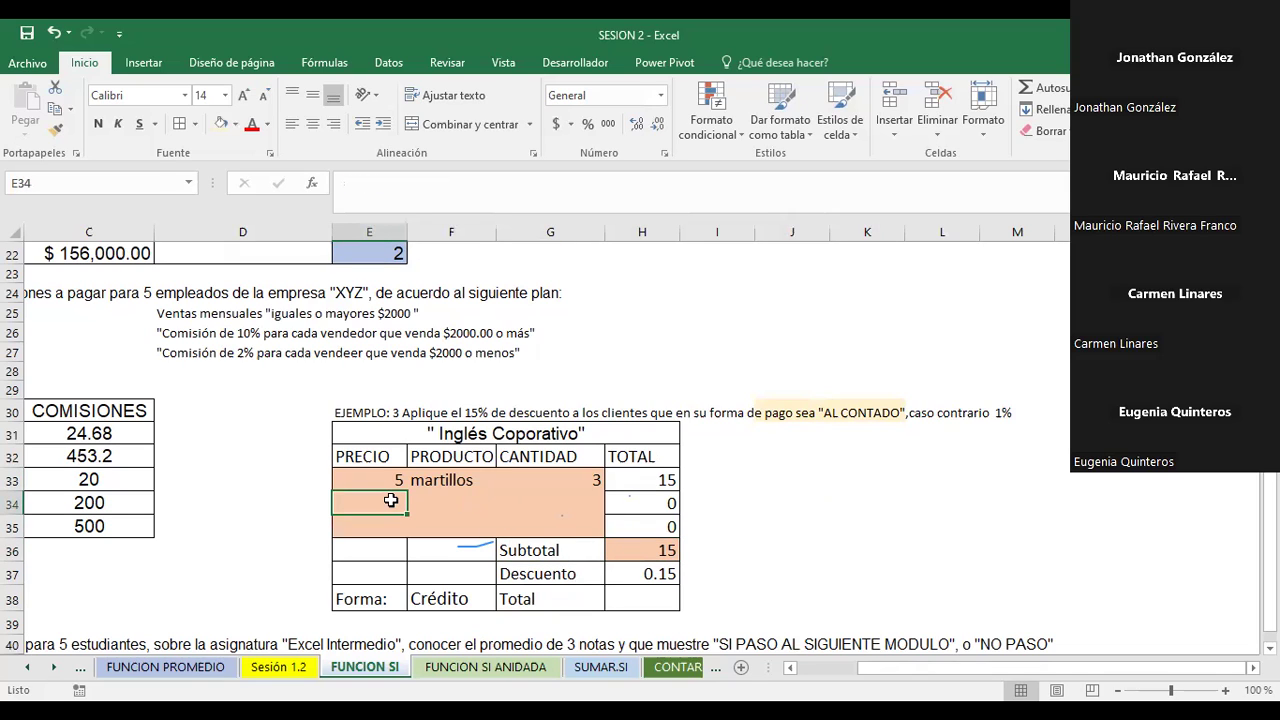
pyautogui.write('1')
pyautogui.press('Tab')
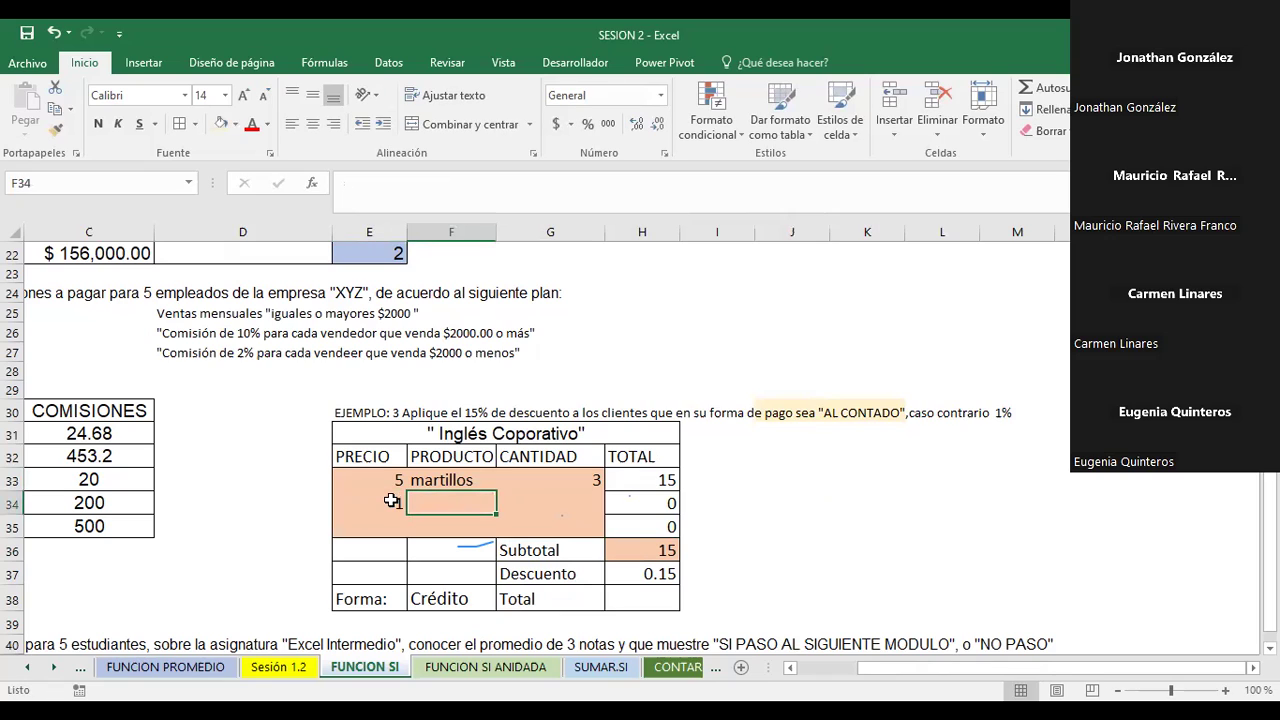
pyautogui.write('Soldador')
pyautogui.press('Tab')
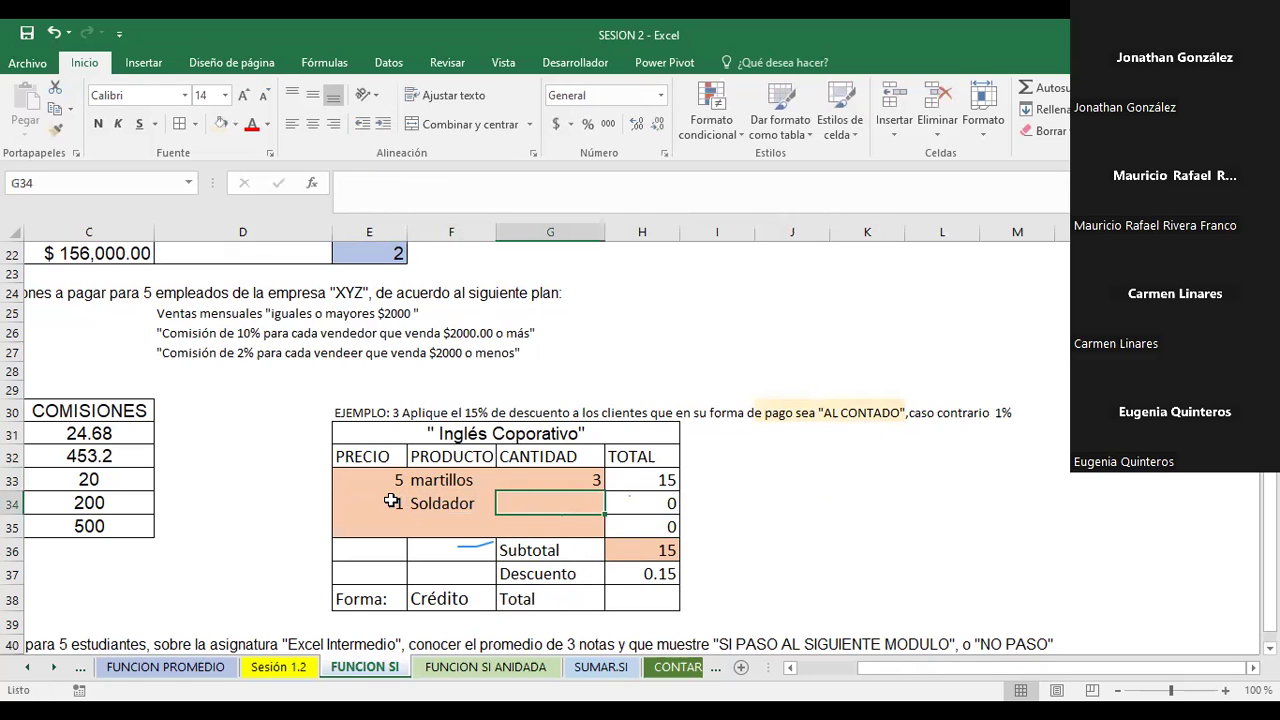
pyautogui.write('230')
pyautogui.press('Return')
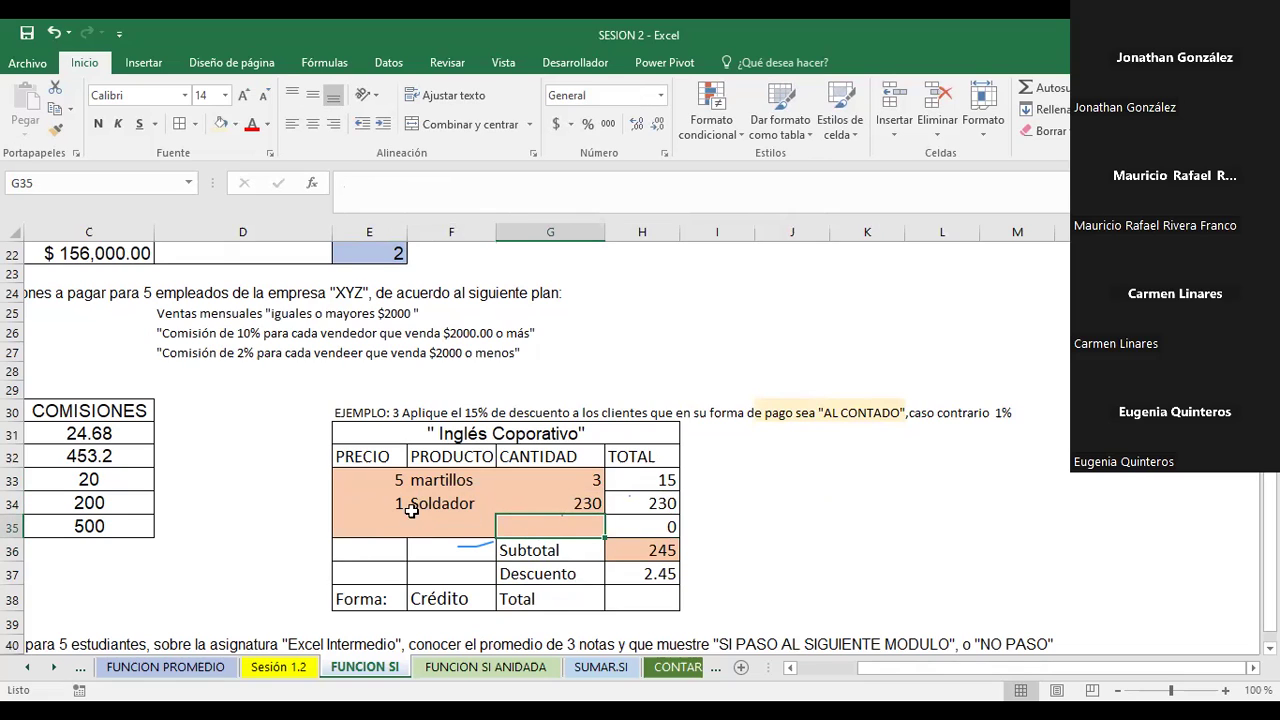
# Rename the table headers in E32 and G32 to CANT and PRECIO.
pyautogui.click(368, 477)
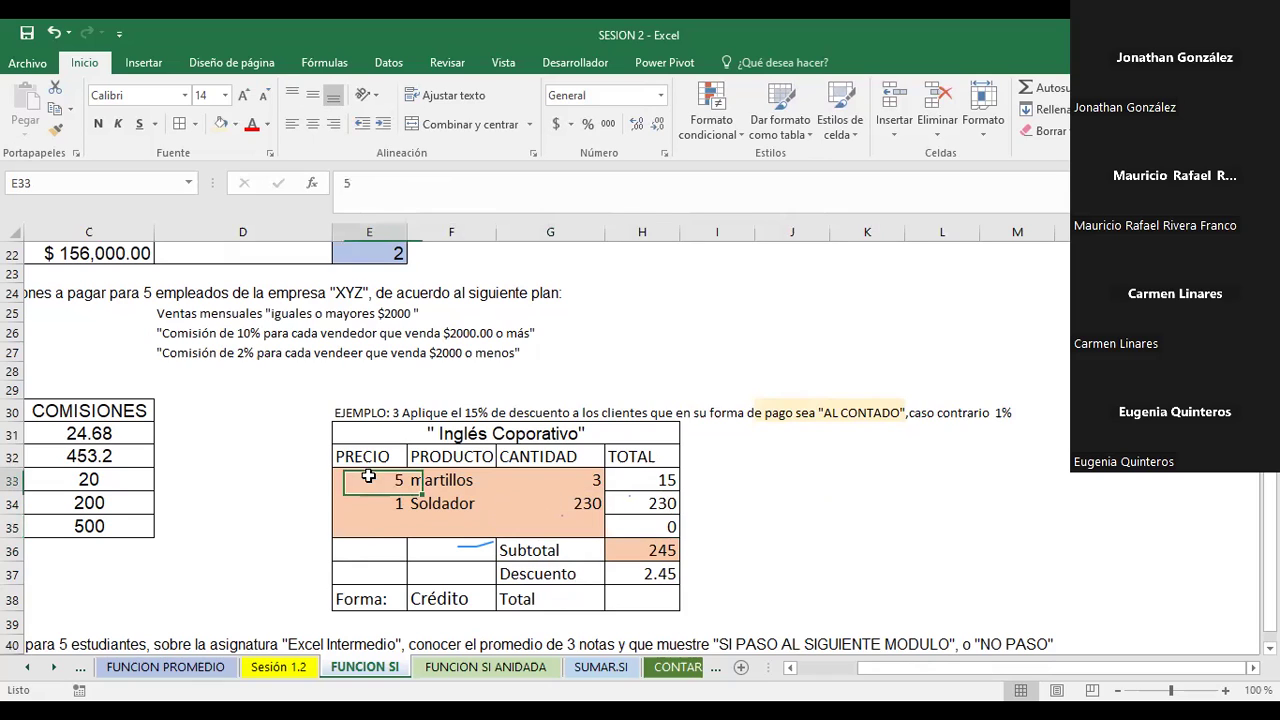
pyautogui.click(370, 454)
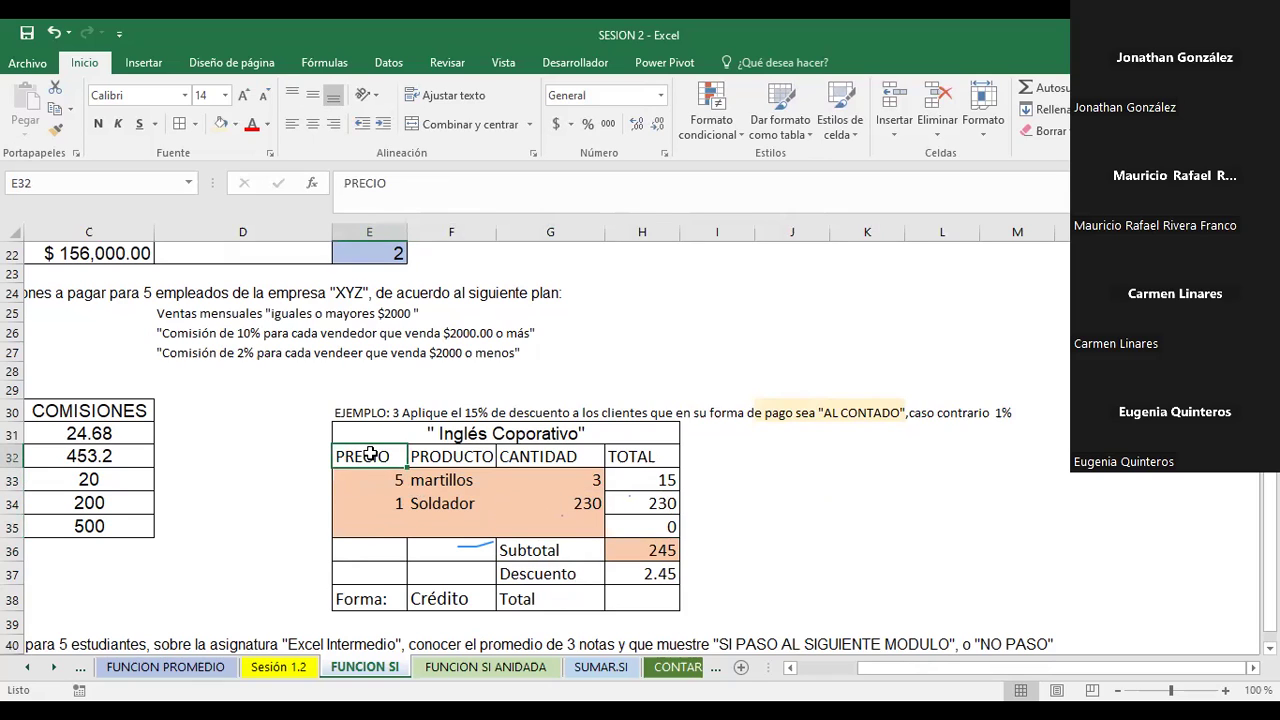
pyautogui.write('cant')
pyautogui.press('BackSpace')
pyautogui.press('BackSpace')
pyautogui.press('BackSpace')
pyautogui.press('BackSpace')
pyautogui.write('CANT')
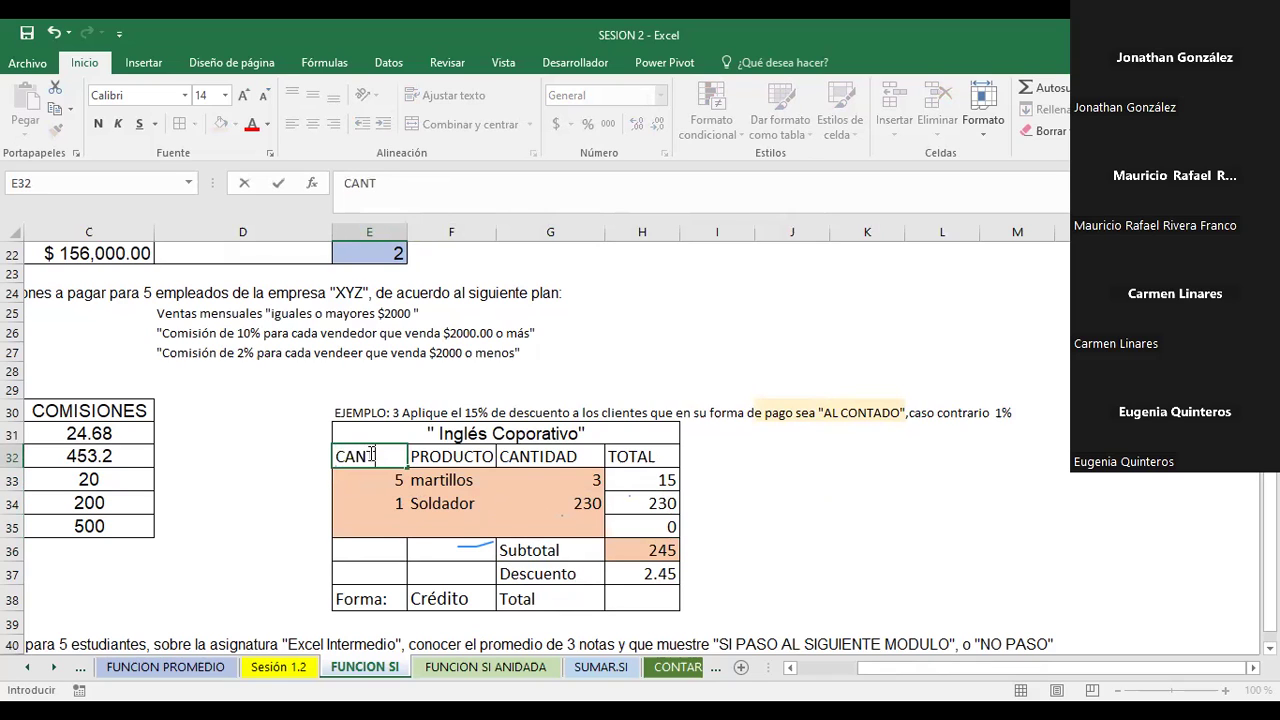
pyautogui.press('Tab')
pyautogui.press('Tab')
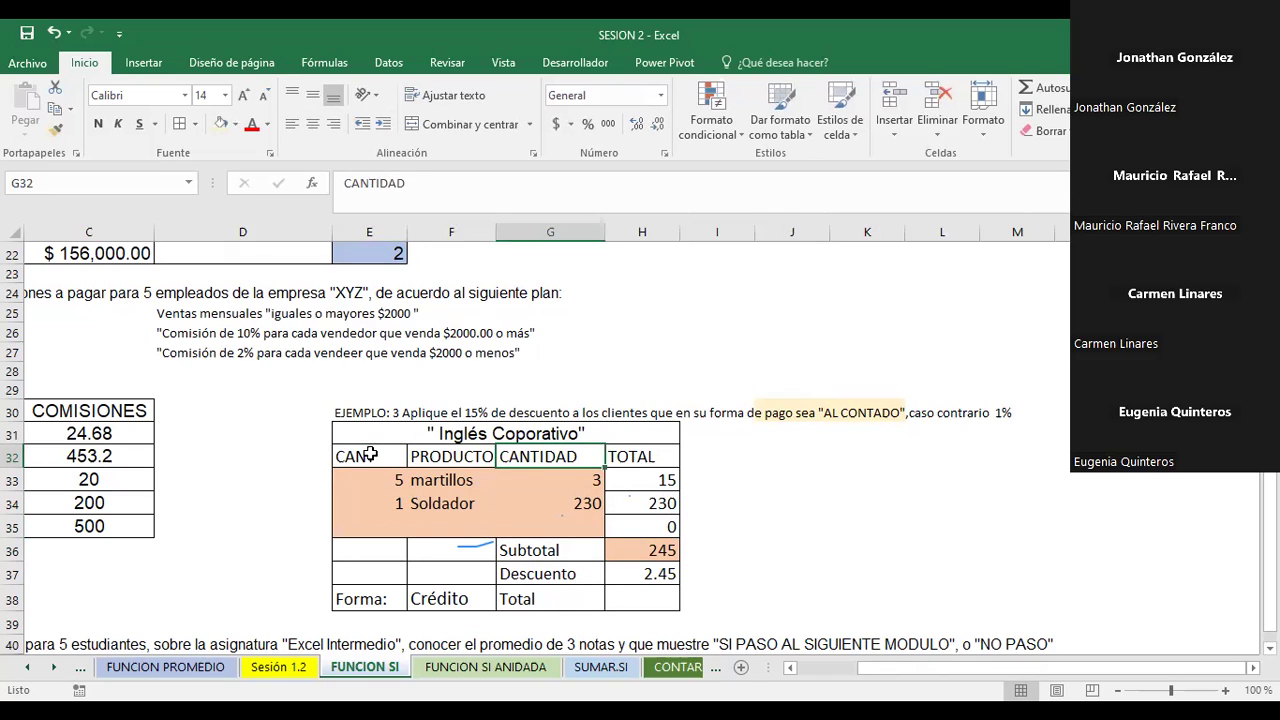
pyautogui.write('PRECIO')
pyautogui.press('Return')
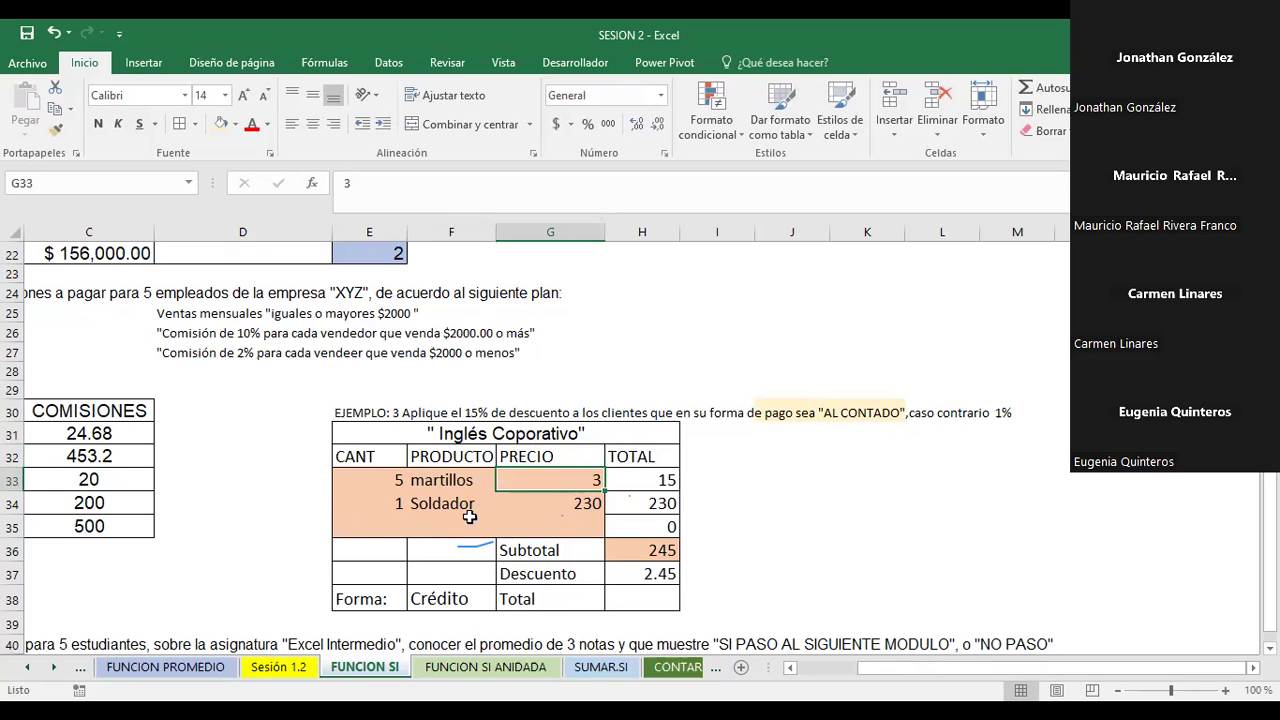
pyautogui.click(630, 458)
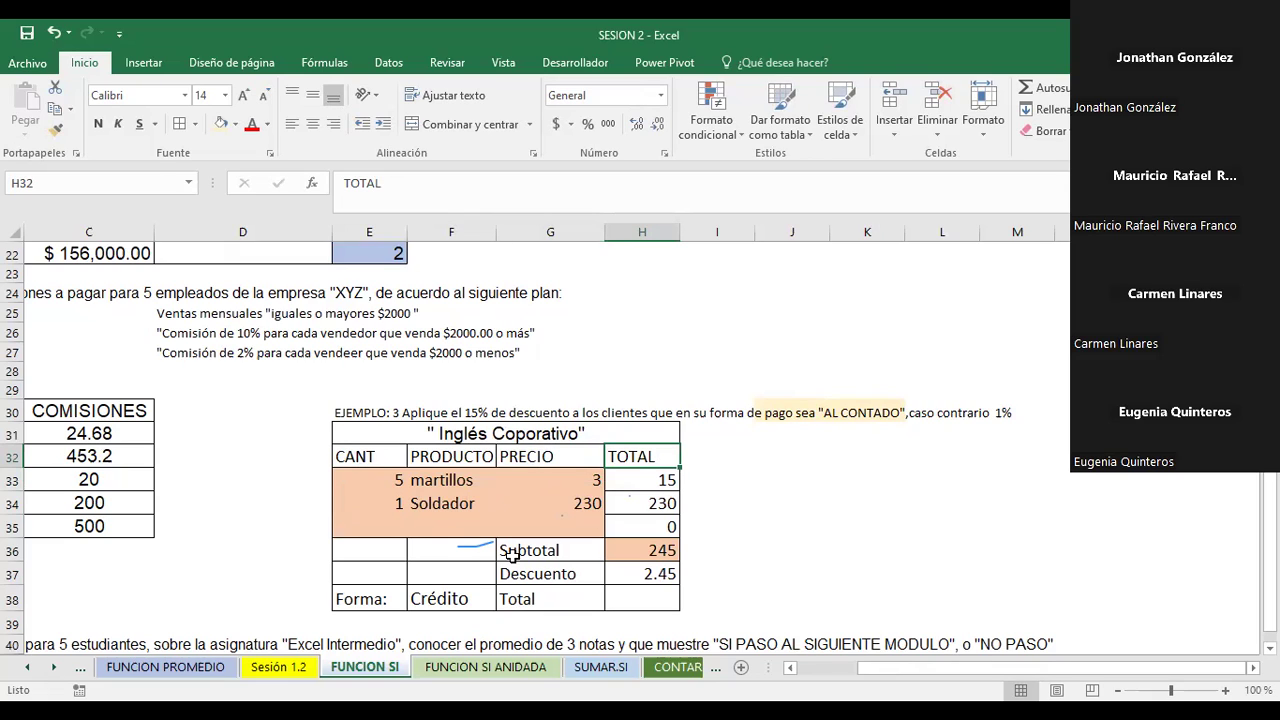
pyautogui.click(358, 477)
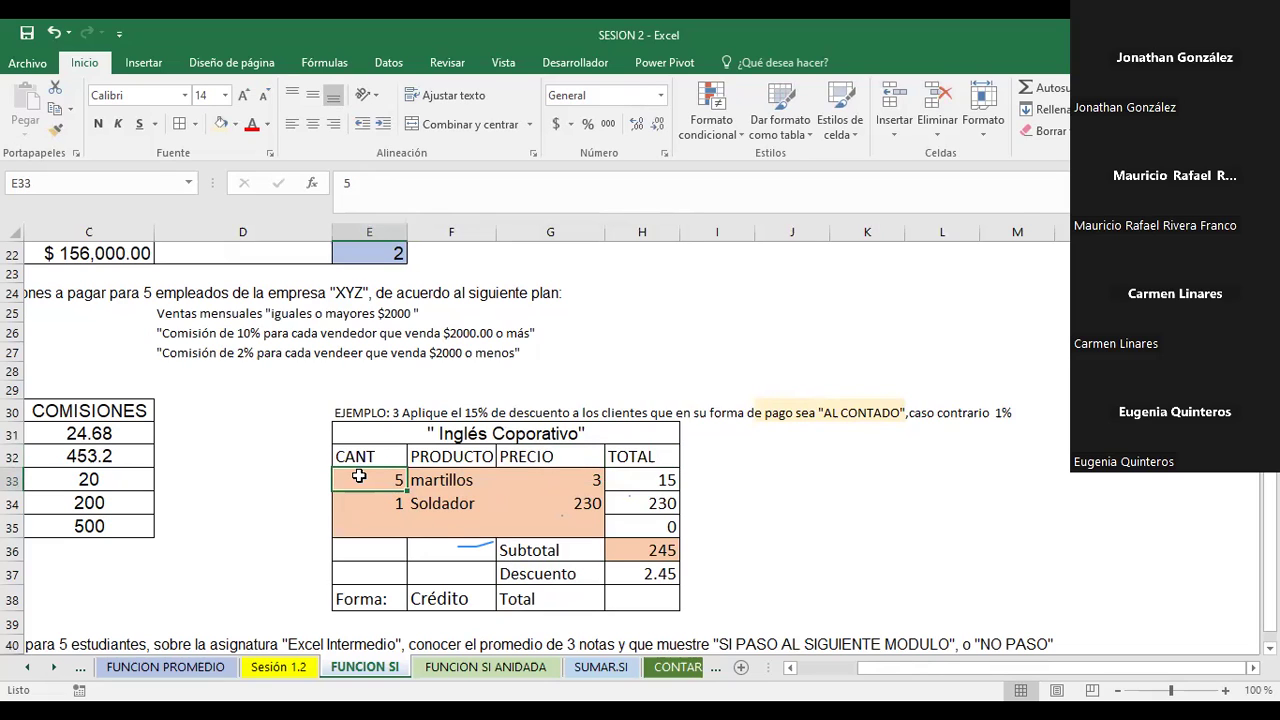
pyautogui.moveTo(358, 477); pyautogui.dragTo(558, 492)
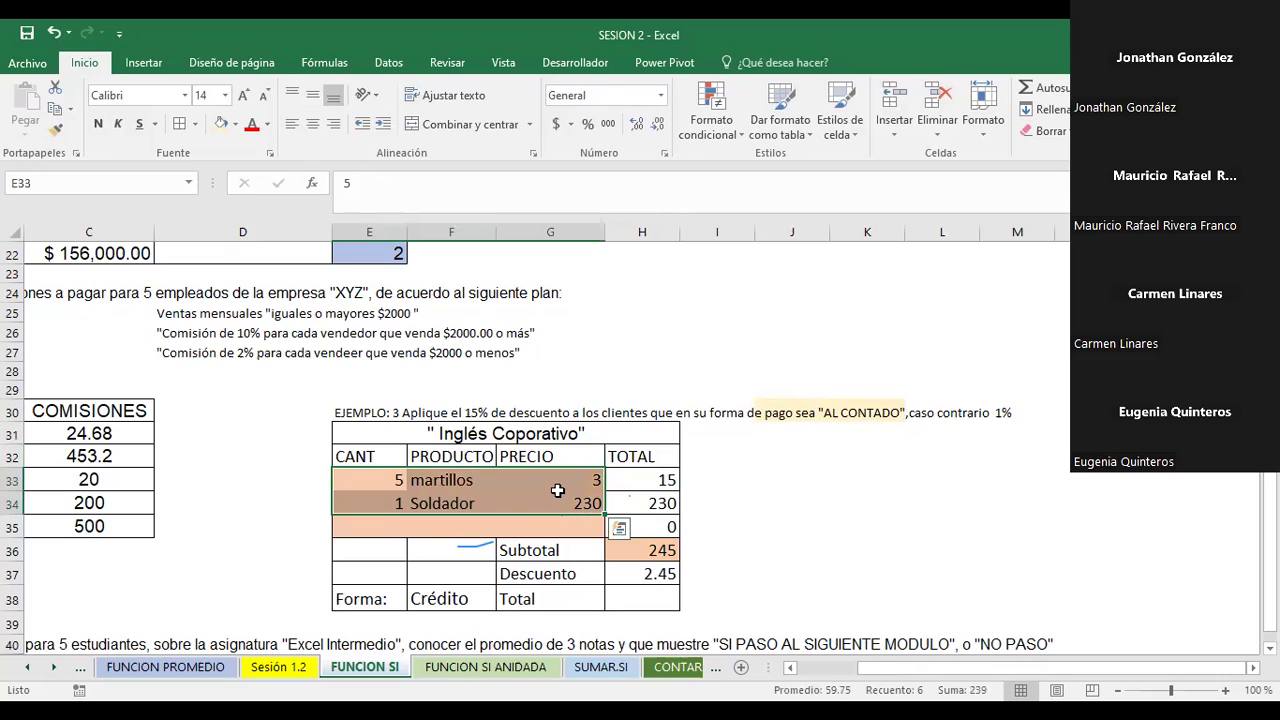
pyautogui.click(823, 480)
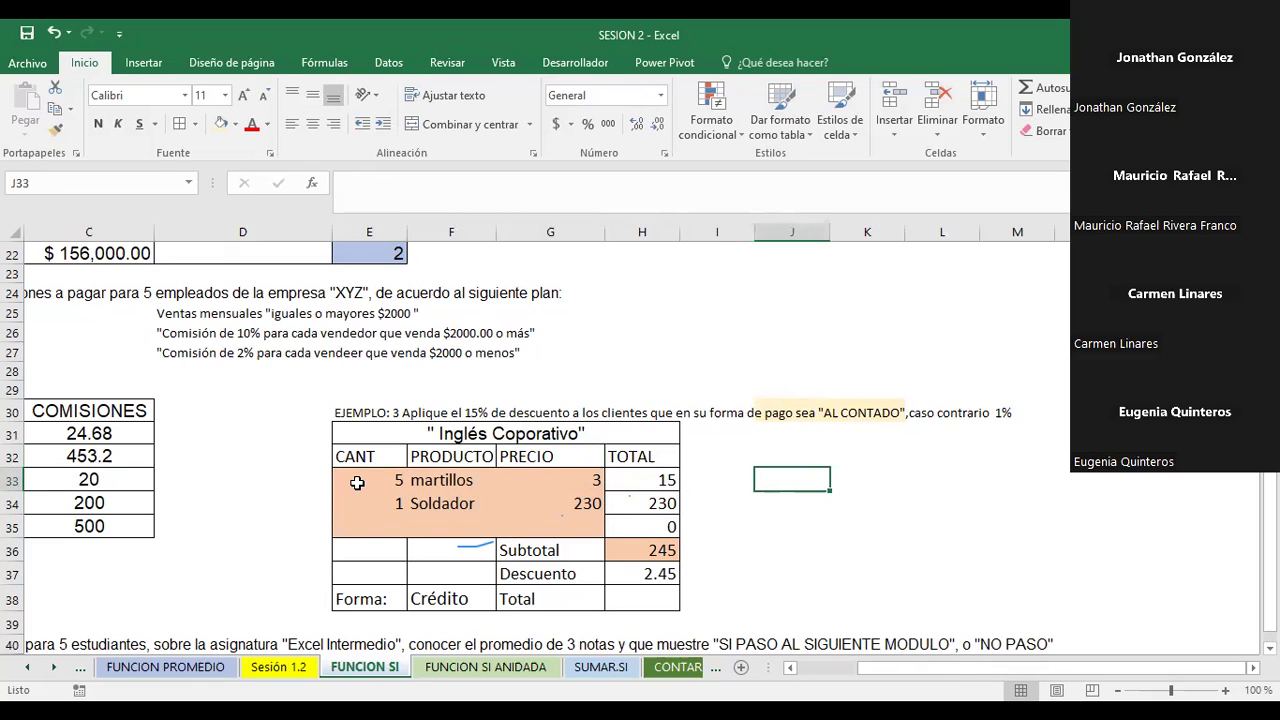
pyautogui.click(838, 532)
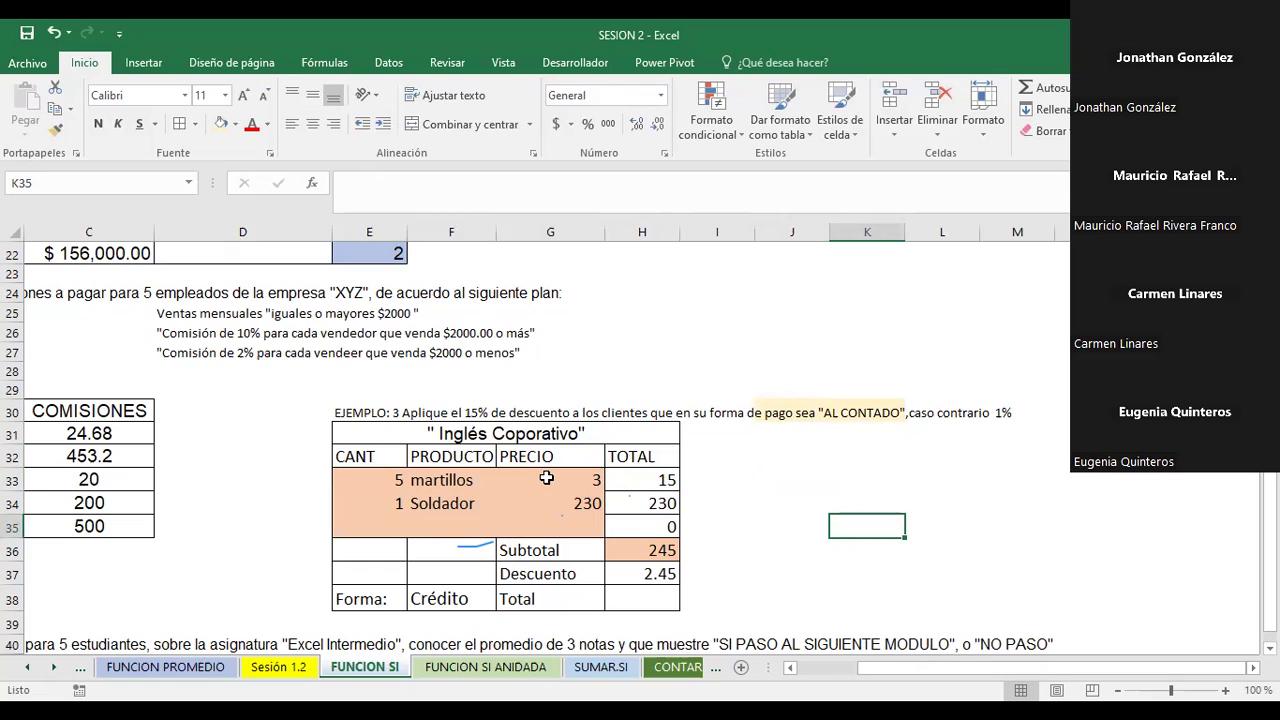
pyautogui.moveTo(547, 479); pyautogui.dragTo(542, 503)
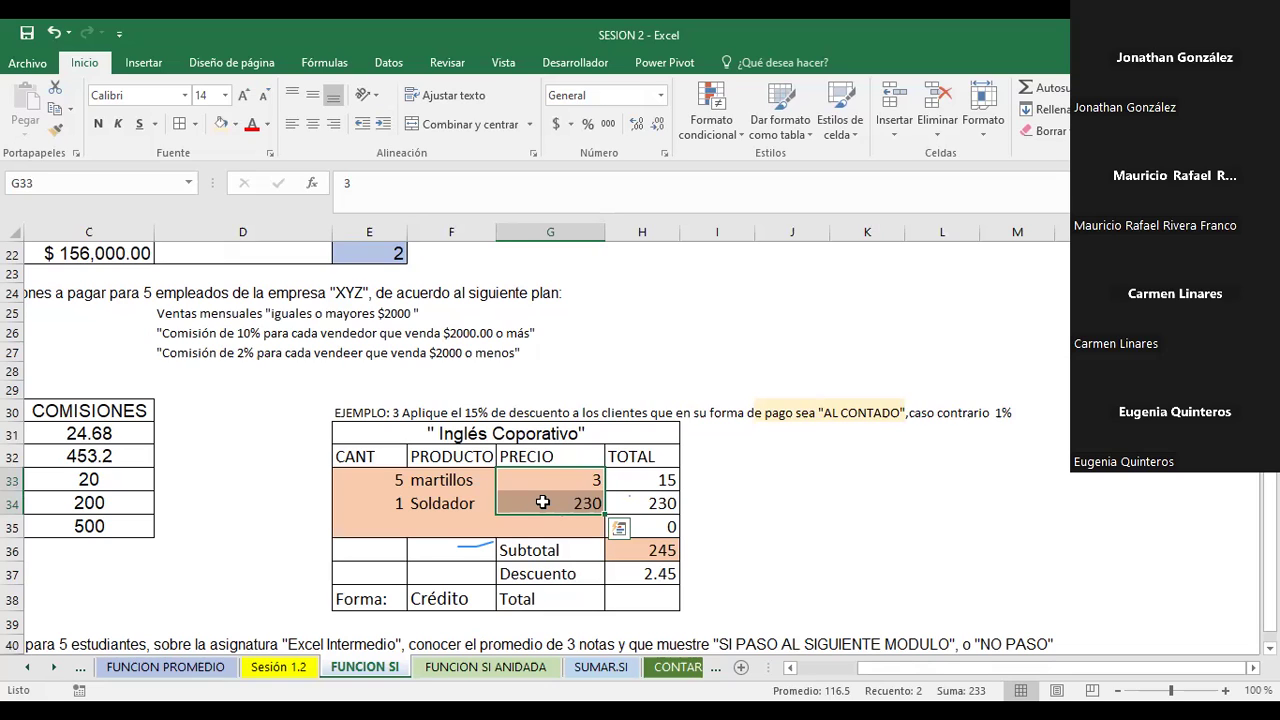
pyautogui.moveTo(553, 478); pyautogui.dragTo(554, 516)
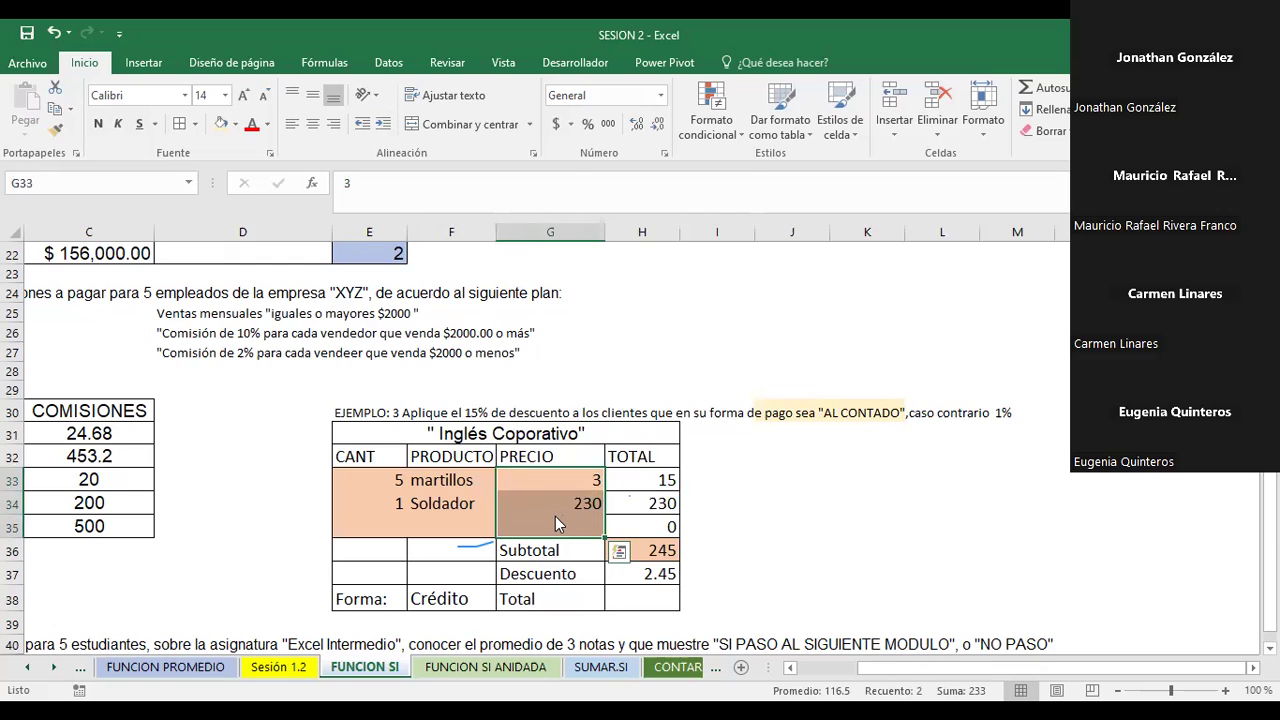
# Apply the Moneda currency format to the price cells G33:G35.
pyautogui.rightClick(556, 518)
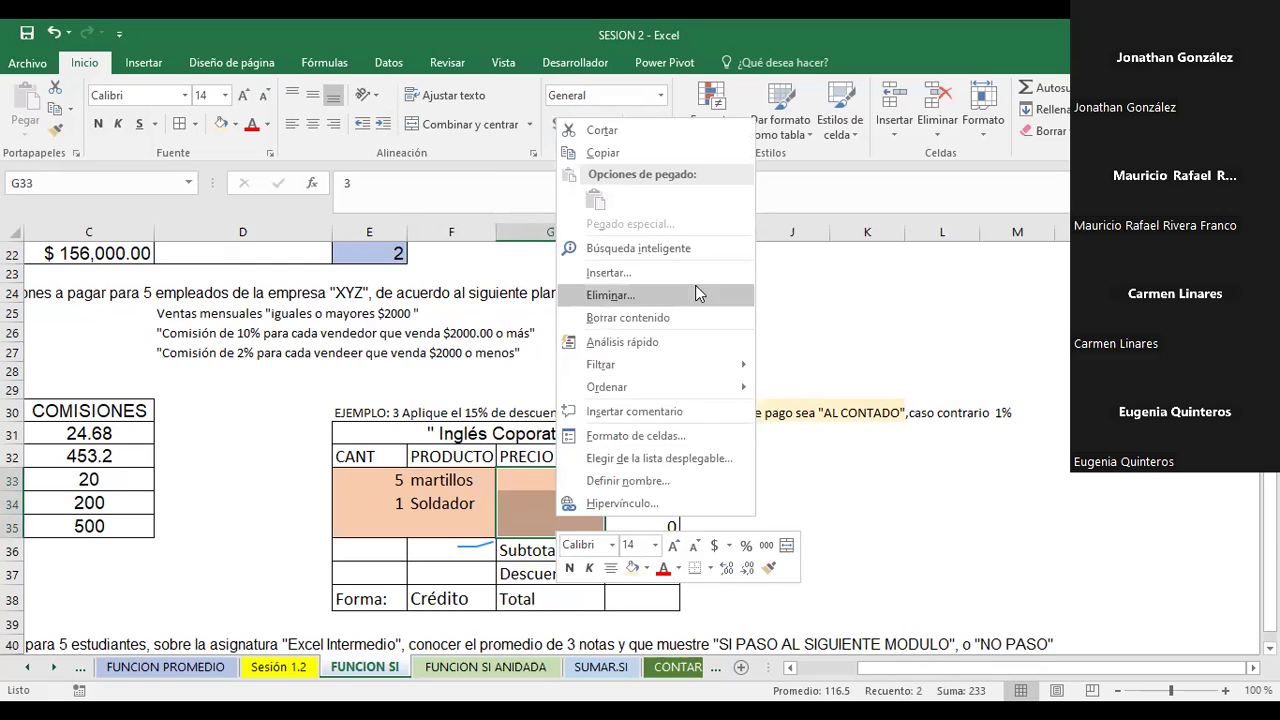
pyautogui.click(641, 437)
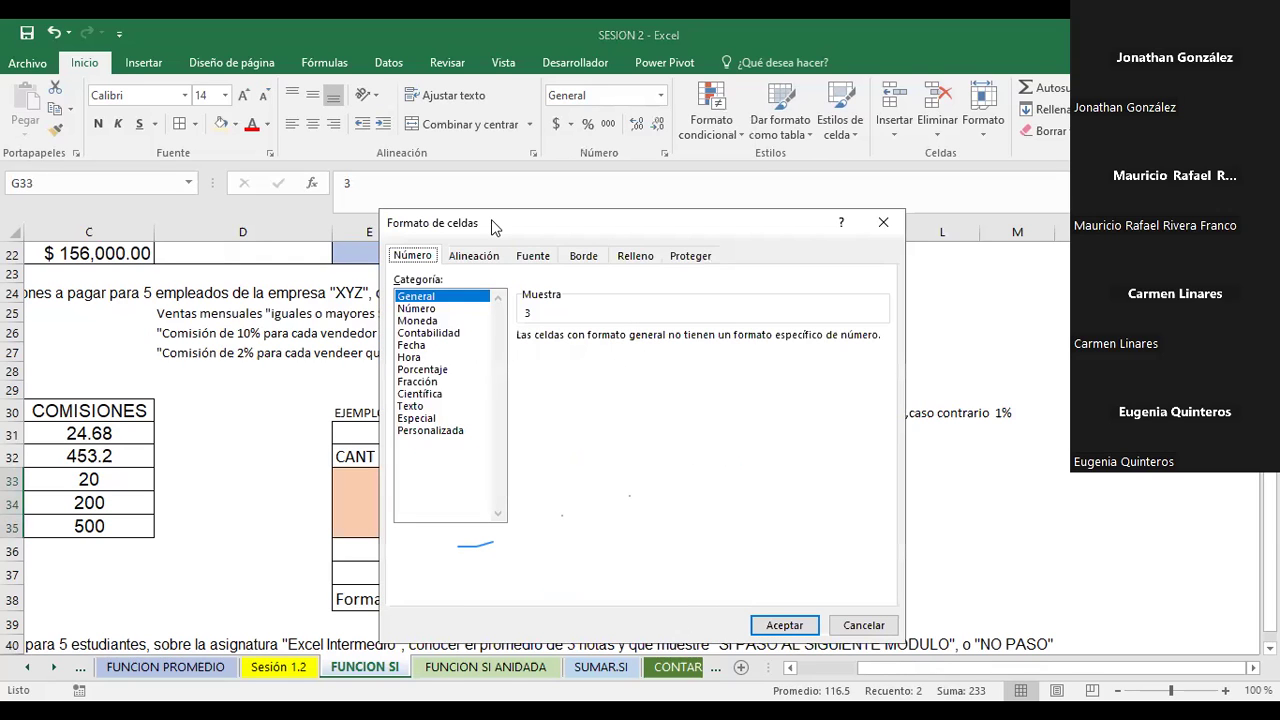
pyautogui.moveTo(491, 219); pyautogui.dragTo(437, 311)
pyautogui.click(366, 414)
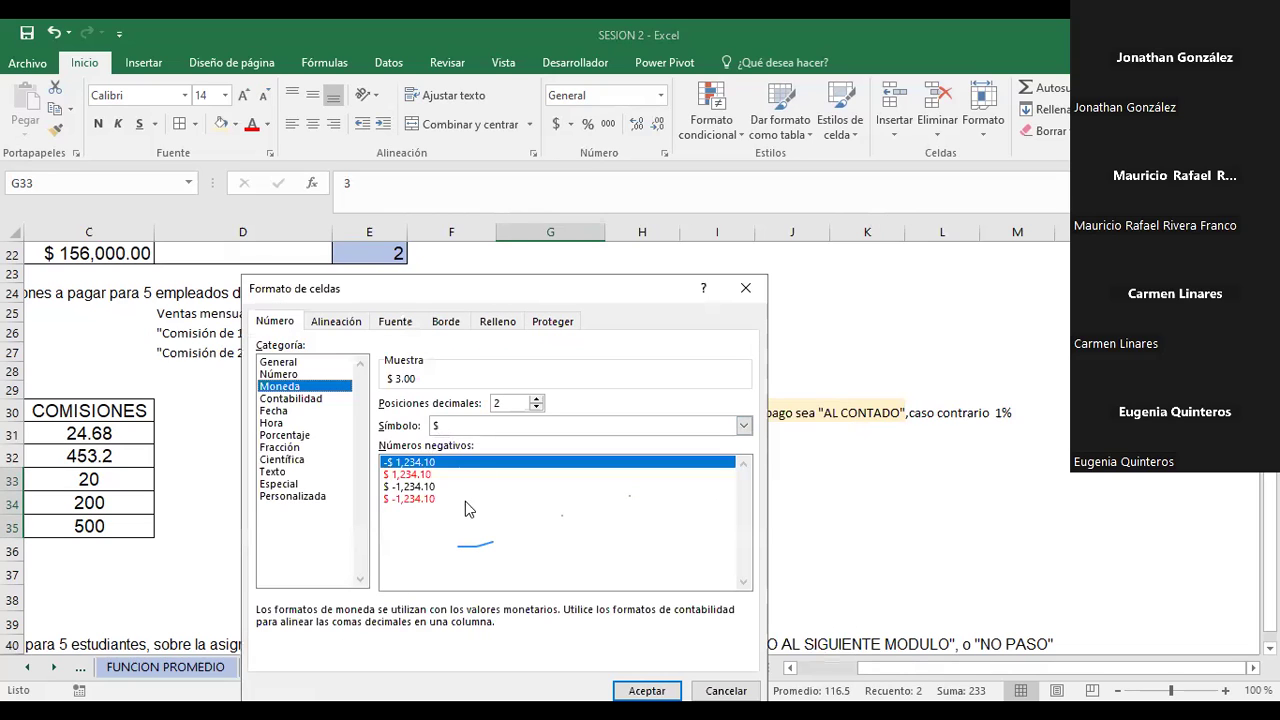
pyautogui.click(647, 690)
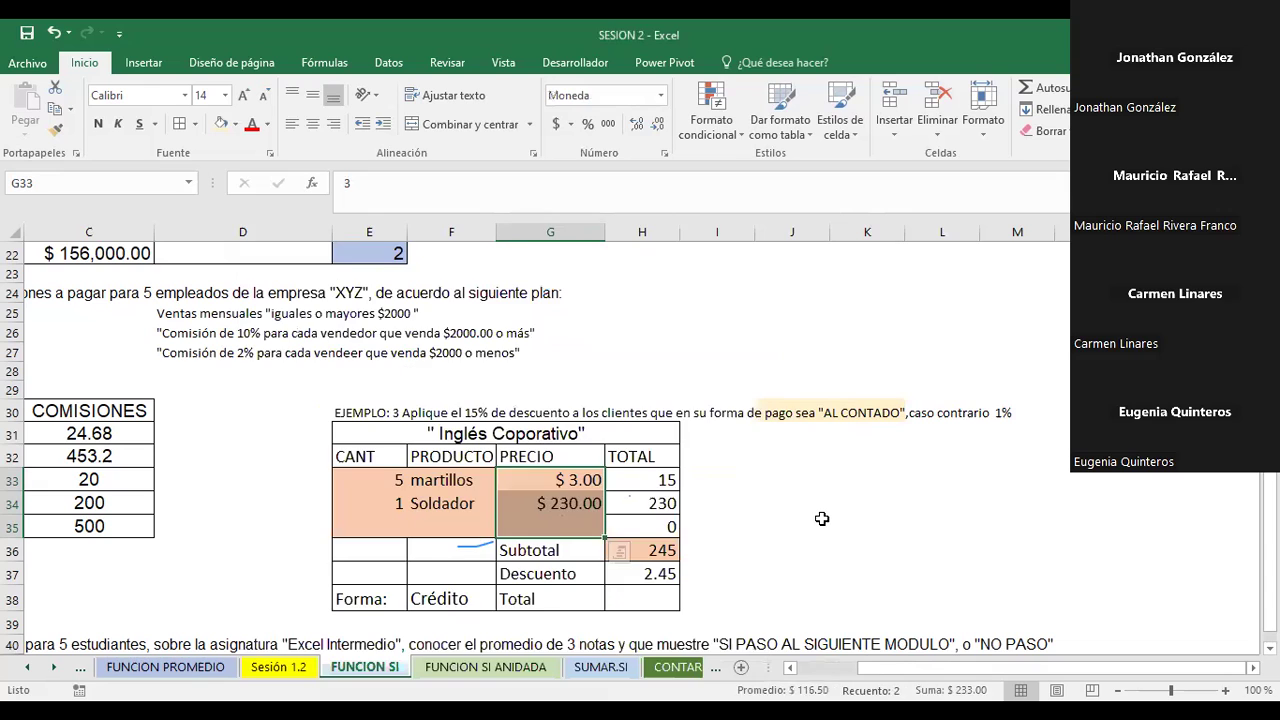
# Check the reformatted prices, now reading $ 3.00 and $ 230.00.
pyautogui.click(818, 524)
pyautogui.click(562, 481)
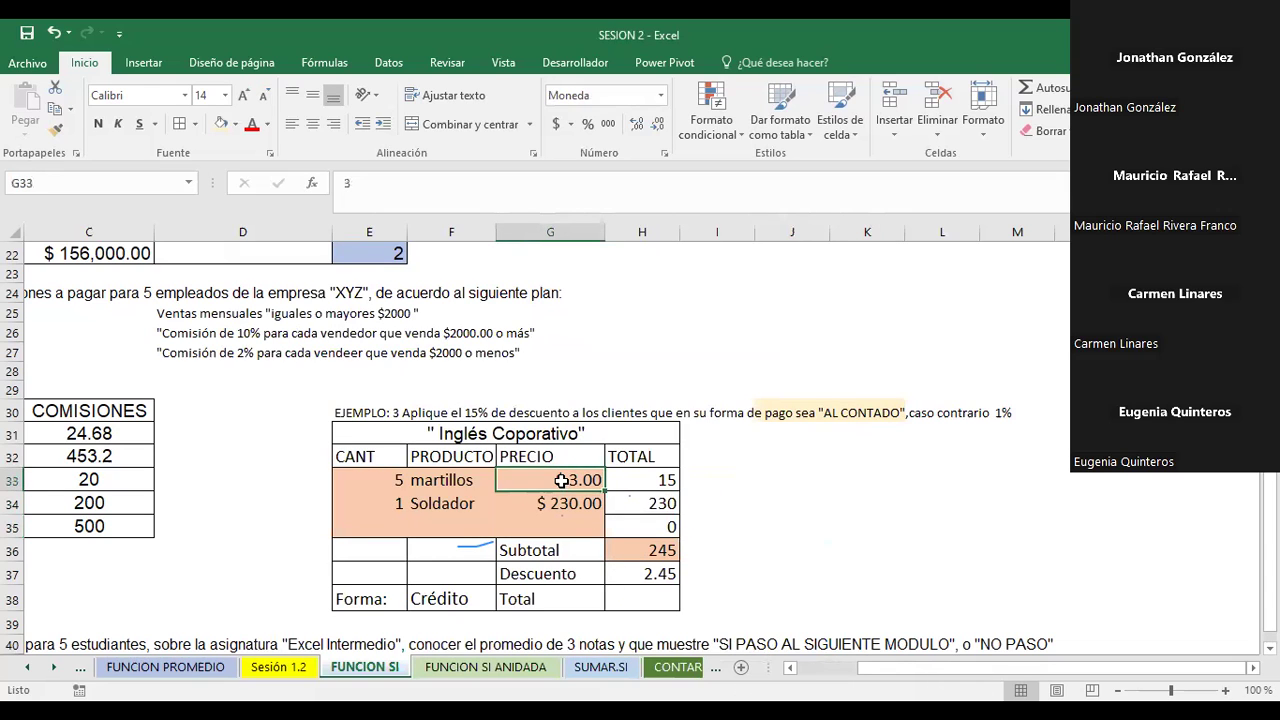
pyautogui.click(562, 512)
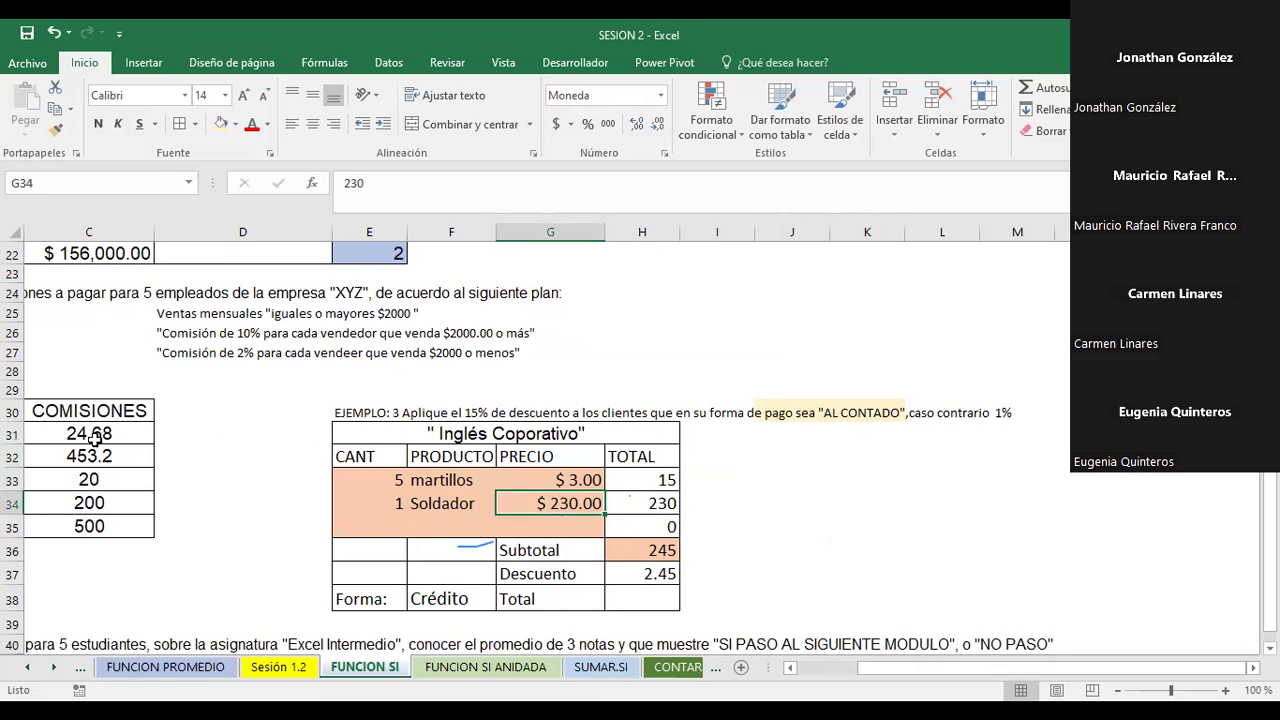
pyautogui.click(563, 478)
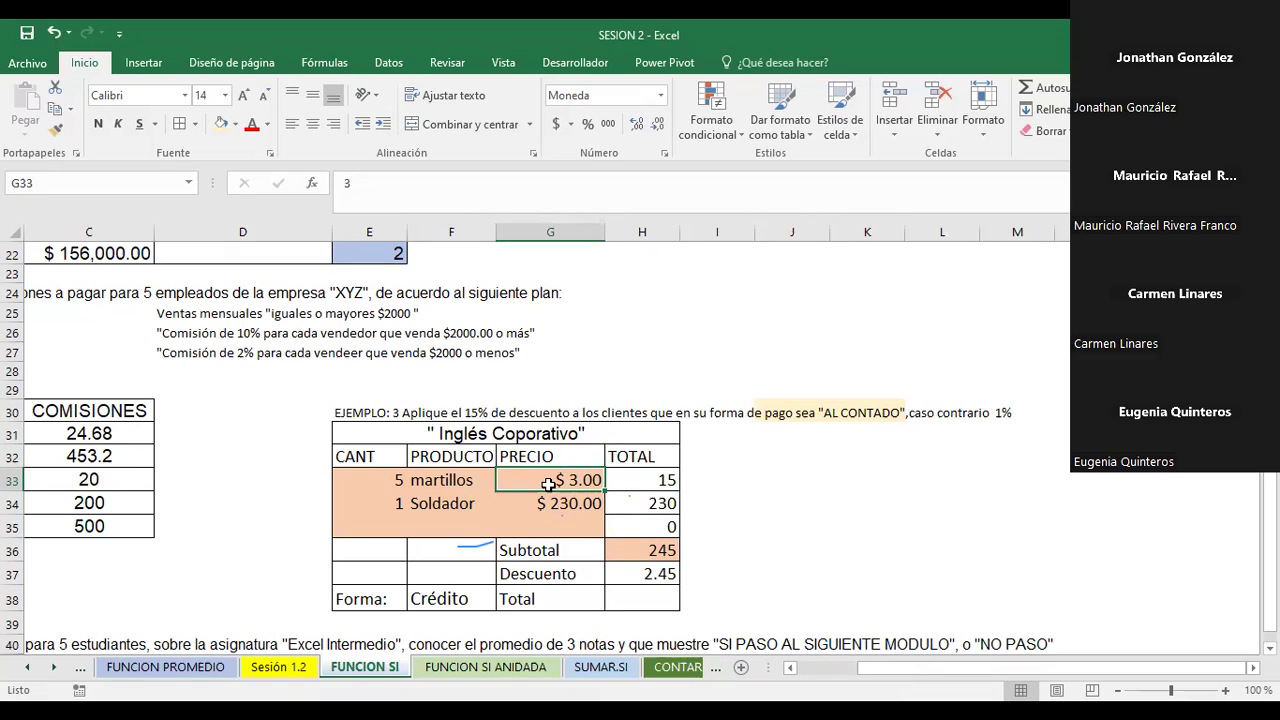
pyautogui.click(788, 498)
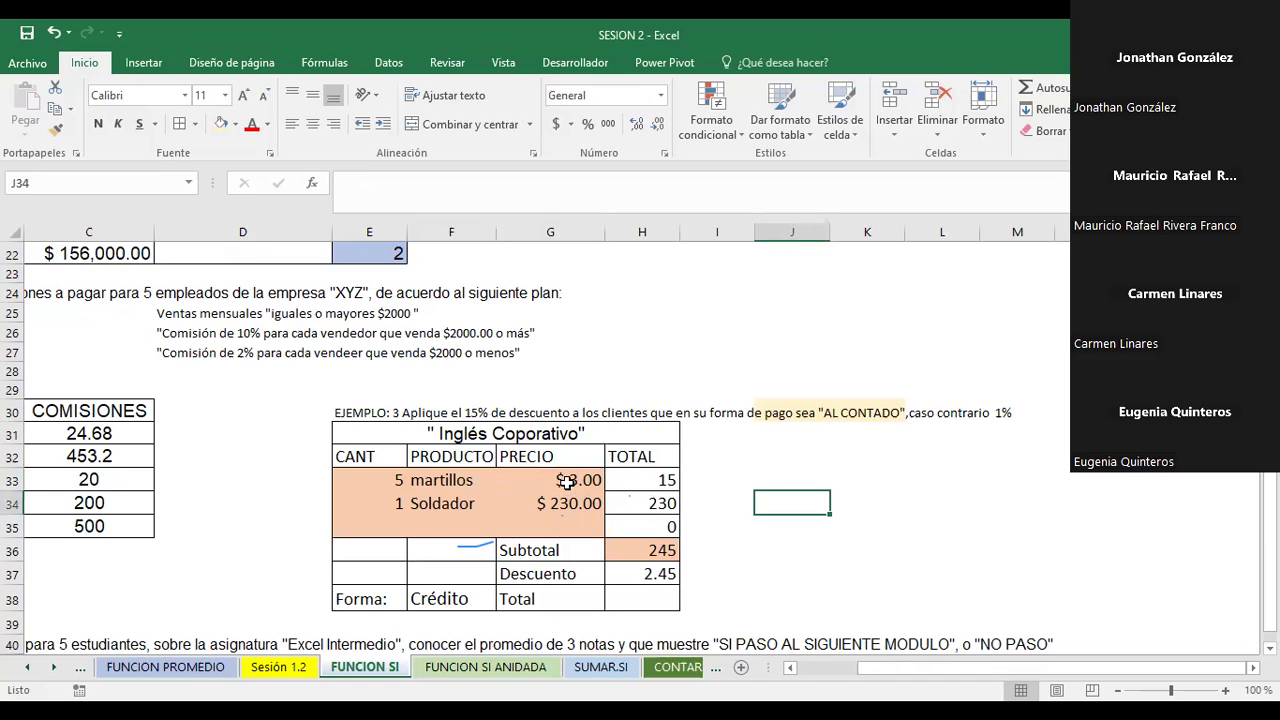
pyautogui.click(567, 482)
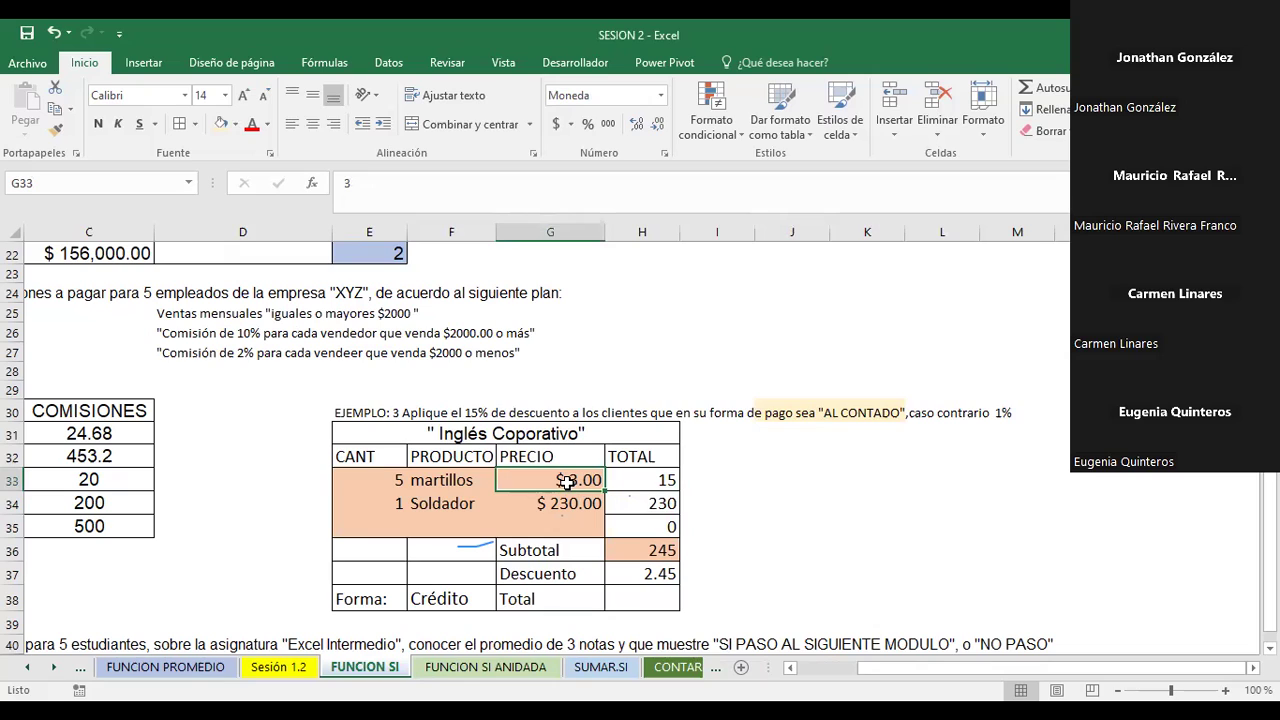
pyautogui.click(568, 500)
pyautogui.click(558, 530)
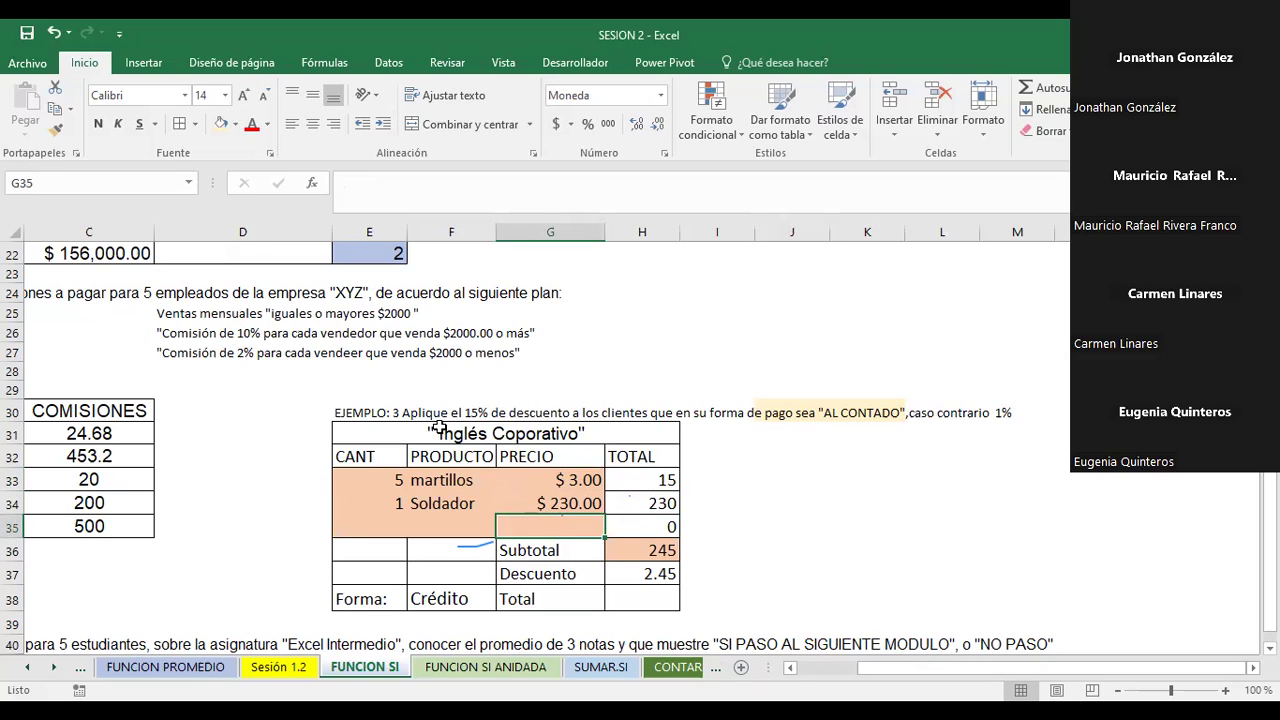
pyautogui.click(790, 503)
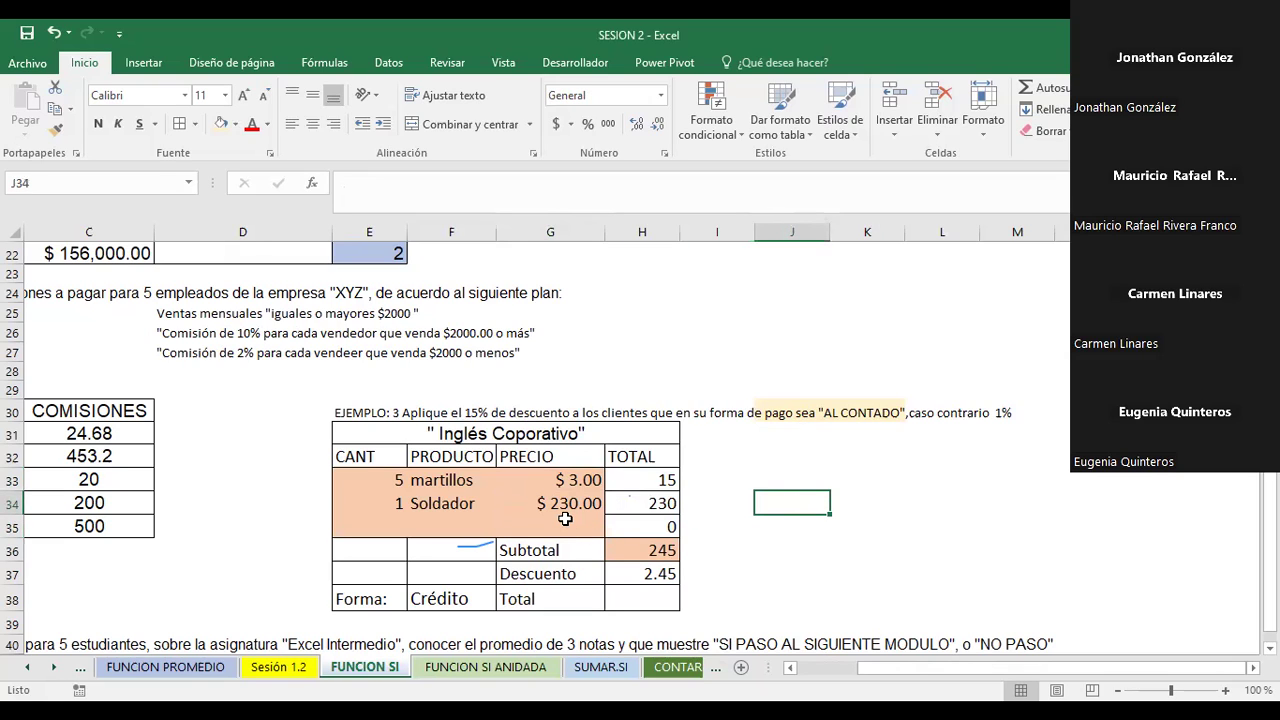
# Add a third item row: quantity 3, product BROCHAS, price 1.25.
pyautogui.click(565, 519)
pyautogui.click(396, 528)
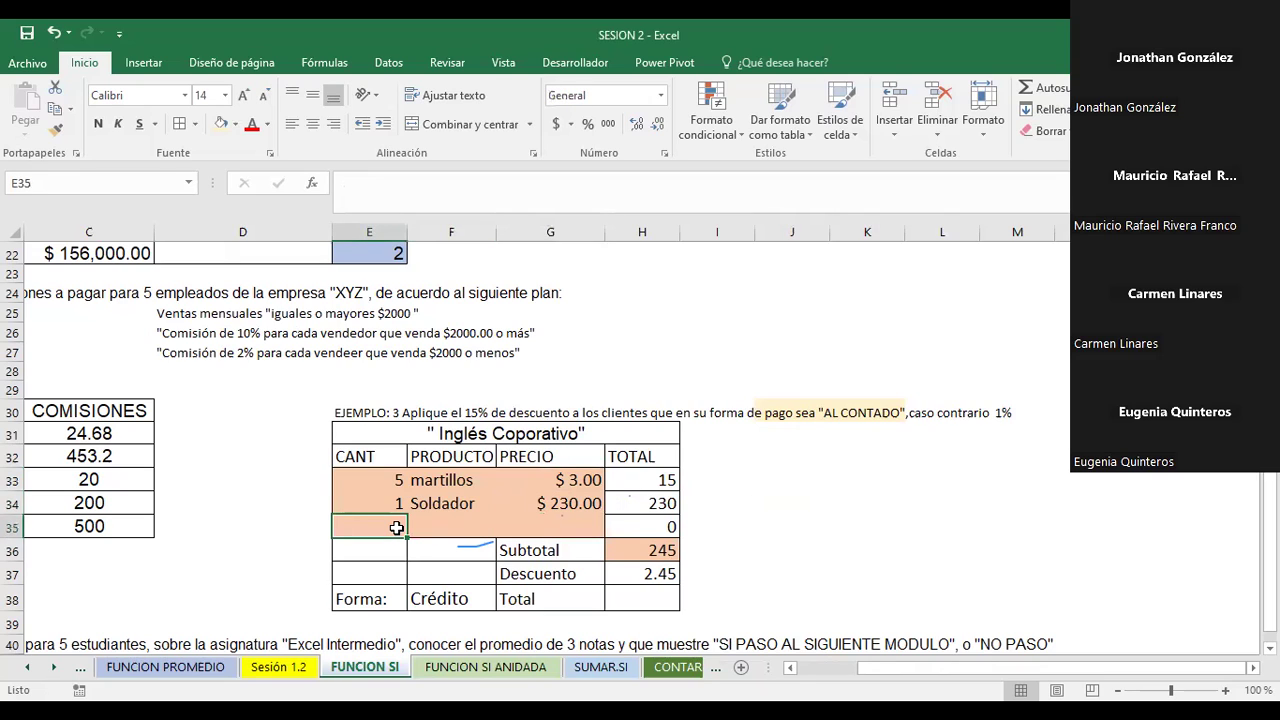
pyautogui.write('3')
pyautogui.click(430, 523)
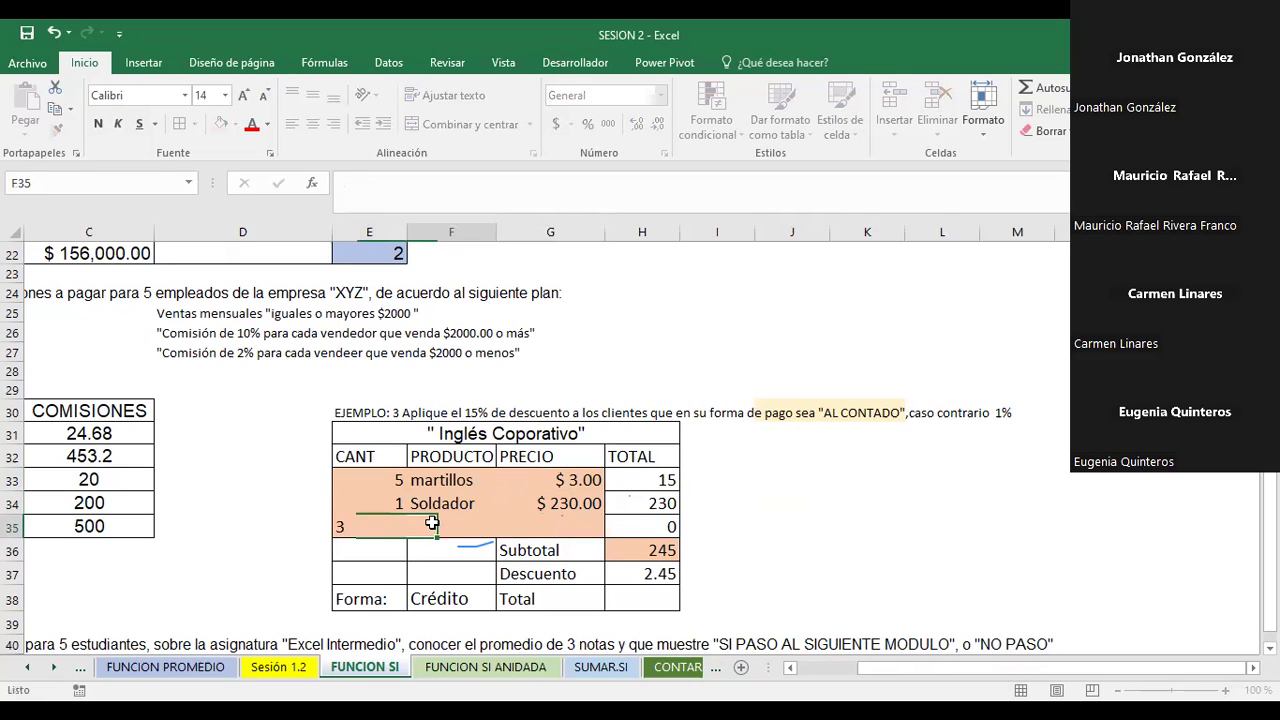
pyautogui.write('BROCHAS')
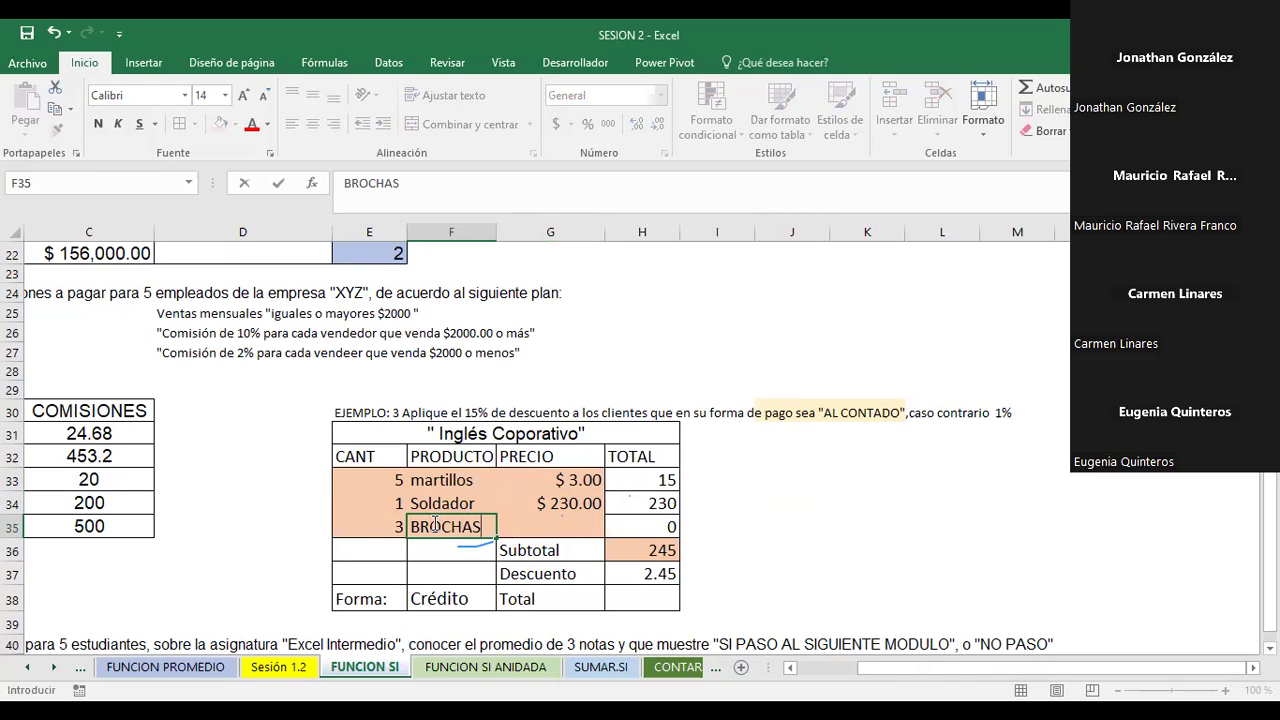
pyautogui.click(560, 530)
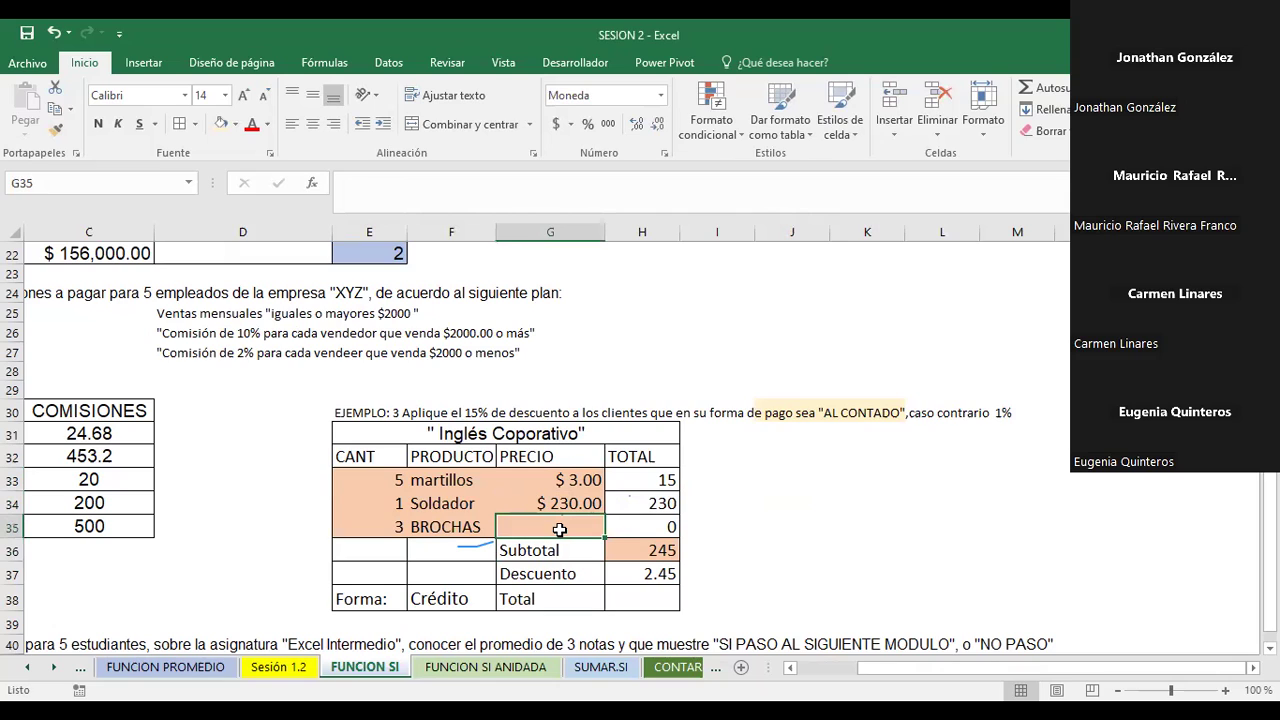
pyautogui.write('1.25')
pyautogui.press('Return')
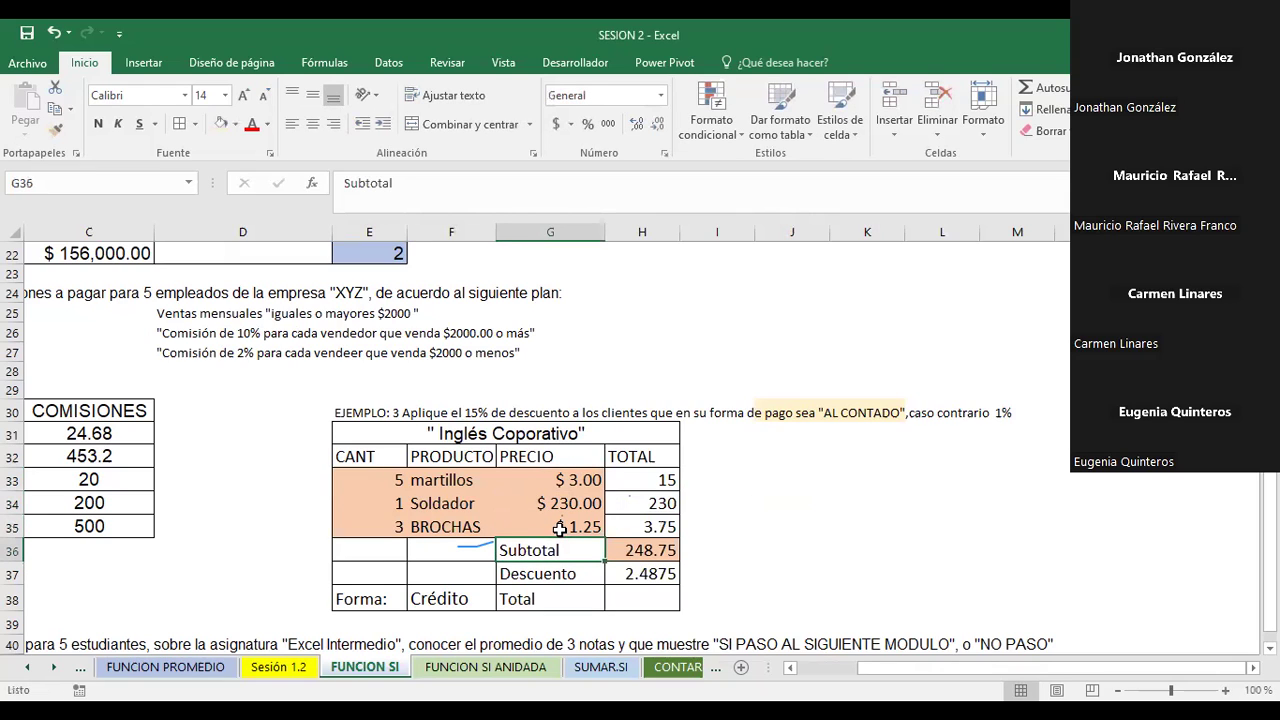
pyautogui.click(856, 498)
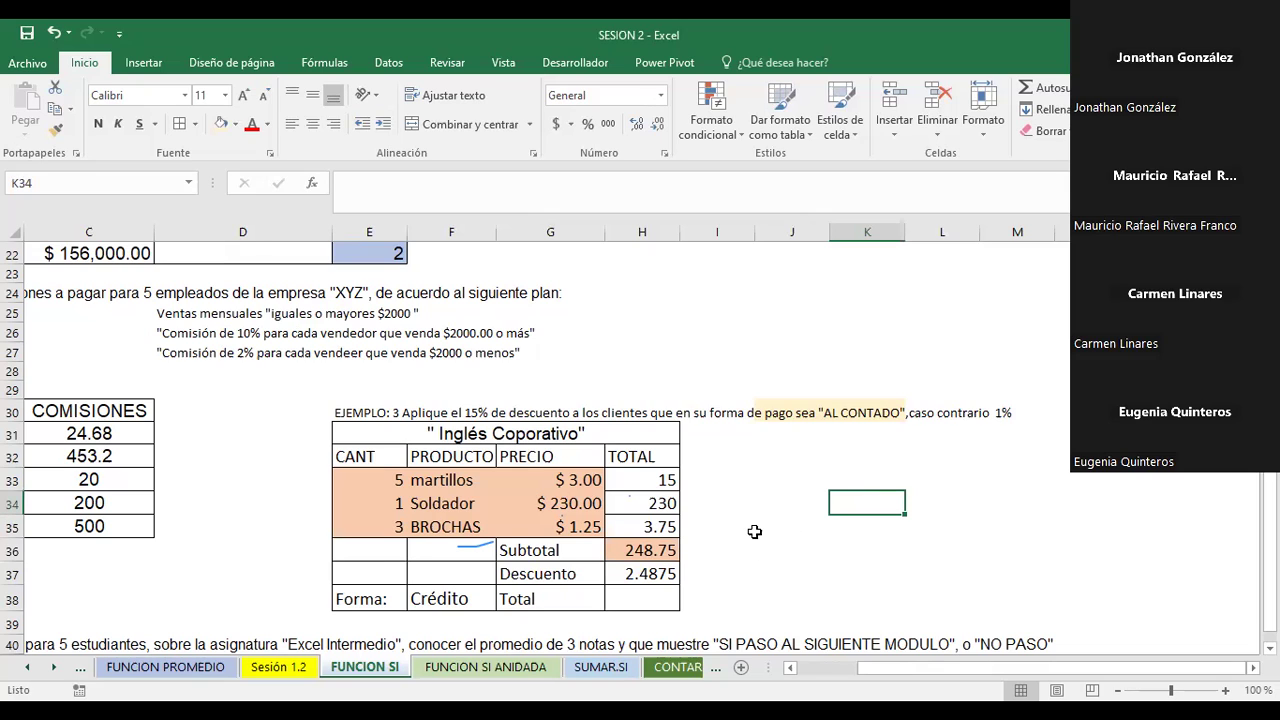
# Decrease the decimals of the Descuento in H37 twice so it shows 2.49.
pyautogui.click(646, 575)
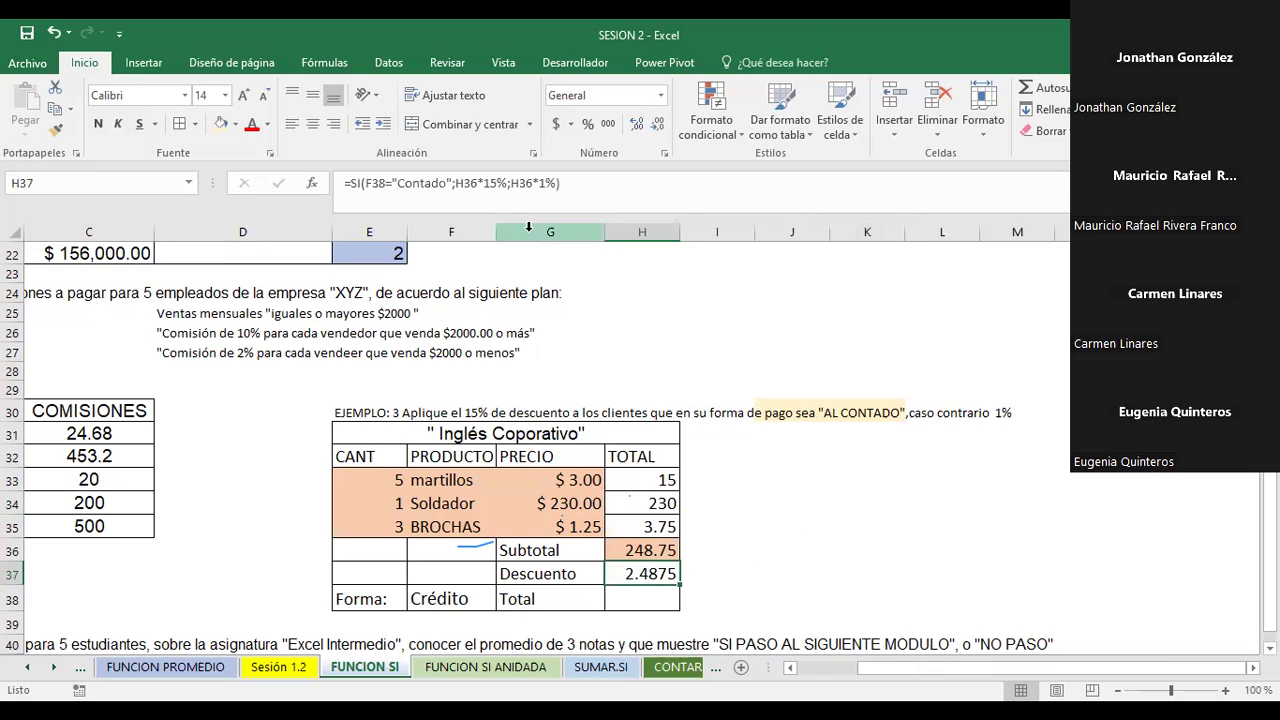
pyautogui.click(660, 125)
pyautogui.click(660, 125)
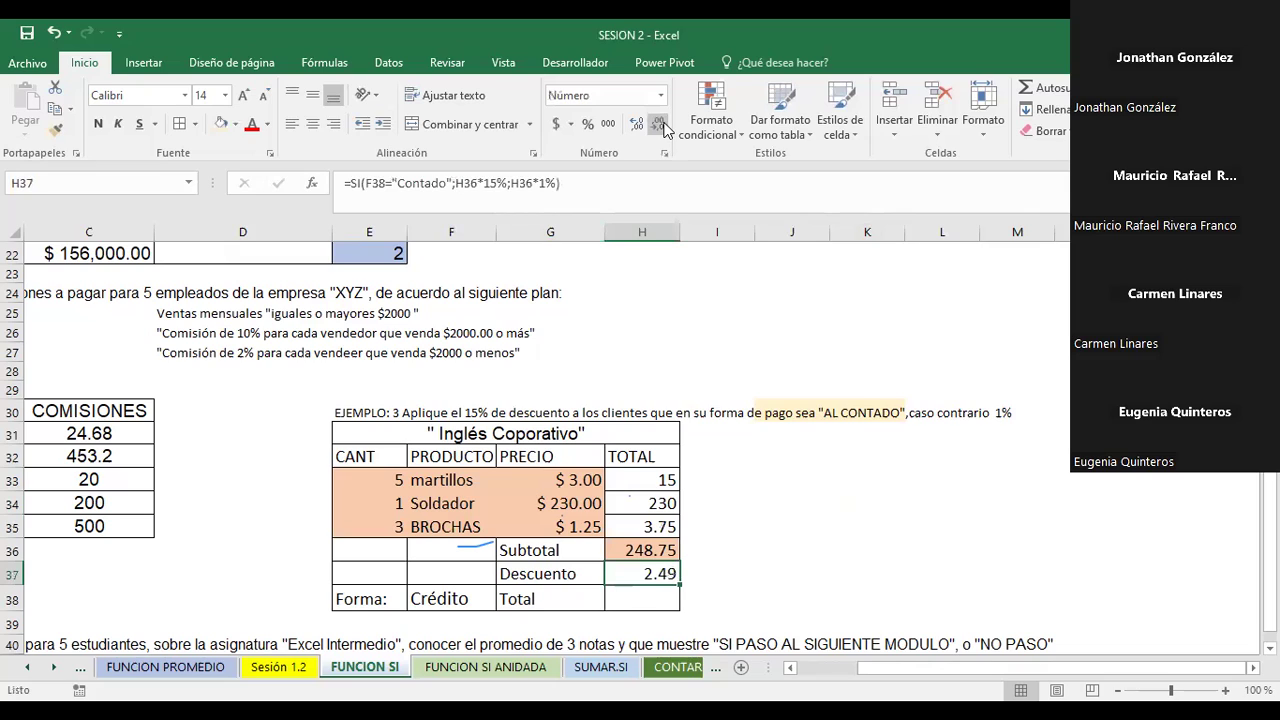
pyautogui.click(849, 546)
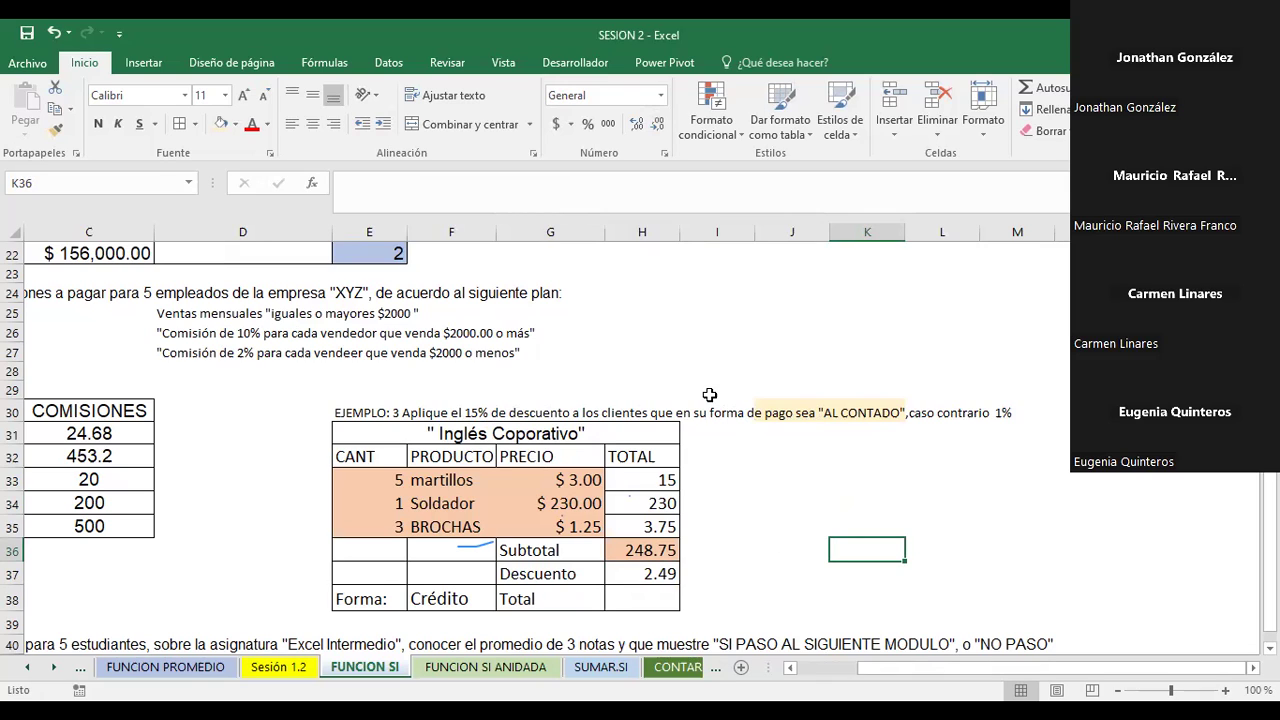
# Change the F38 payment form dropdown from Crédito to Contado, making Descuento 37.31.
pyautogui.click(440, 606)
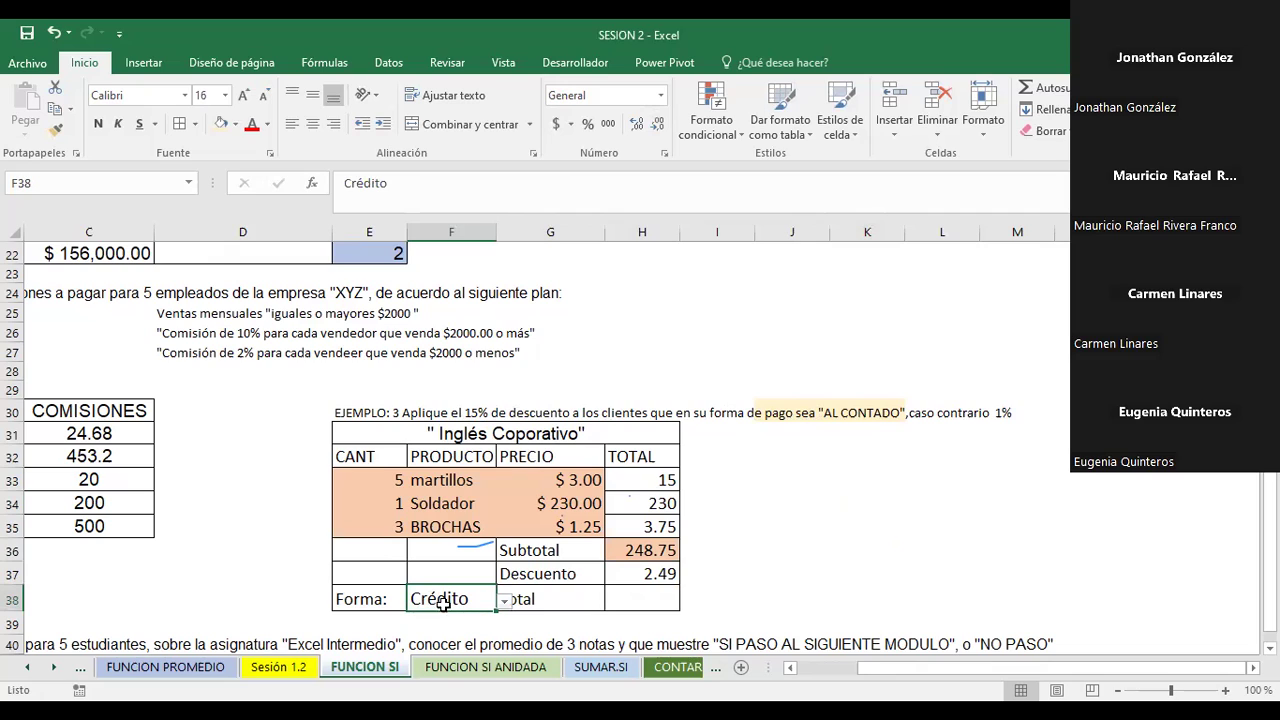
pyautogui.click(504, 601)
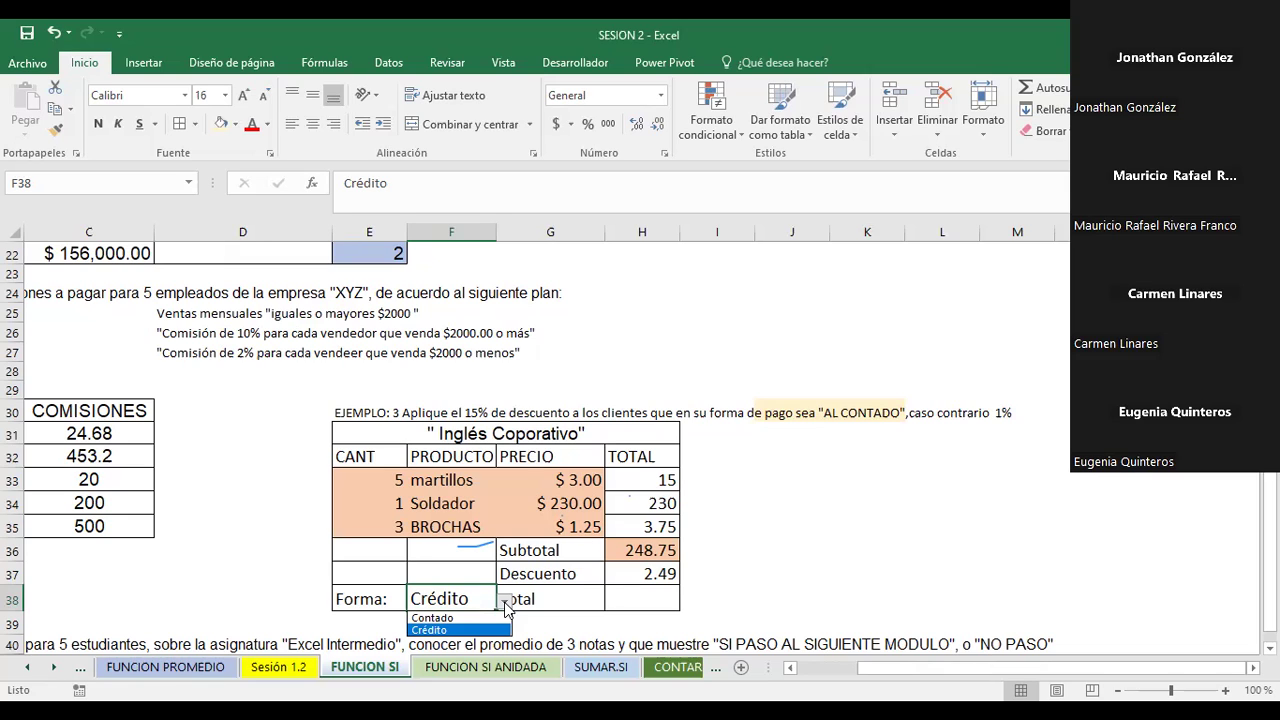
pyautogui.press('Up')
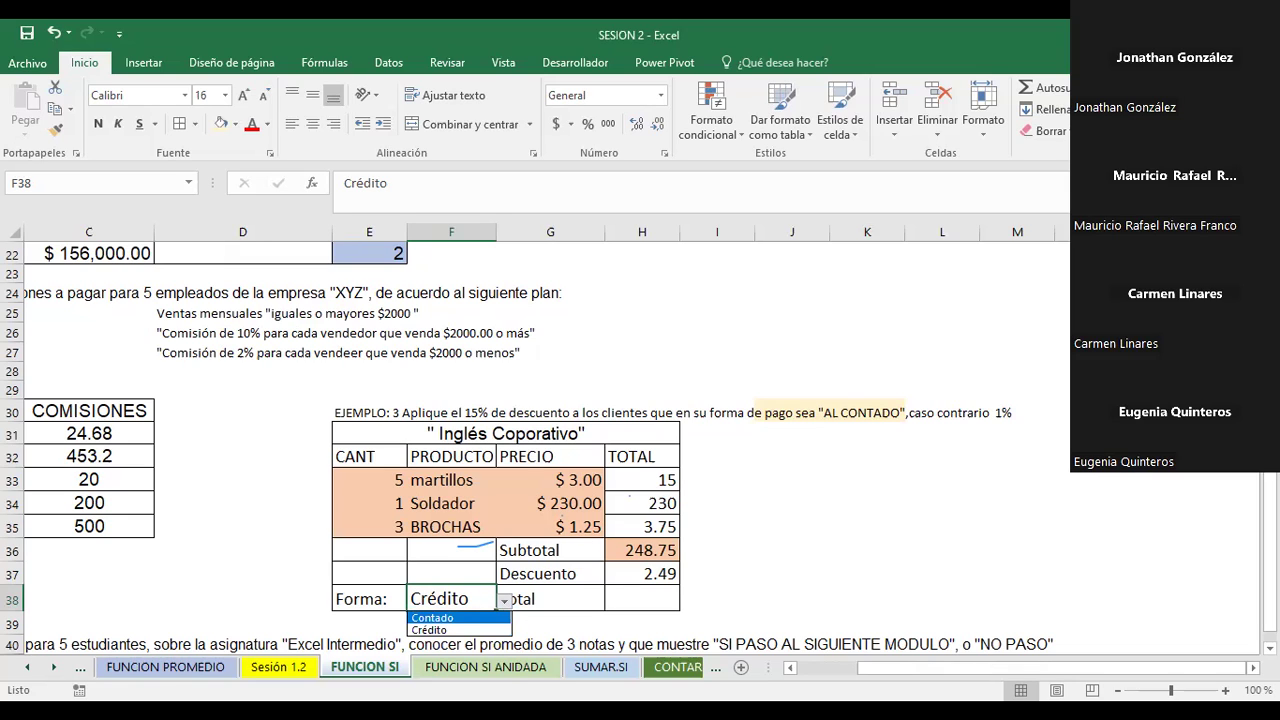
pyautogui.scroll(2, 535, 440)
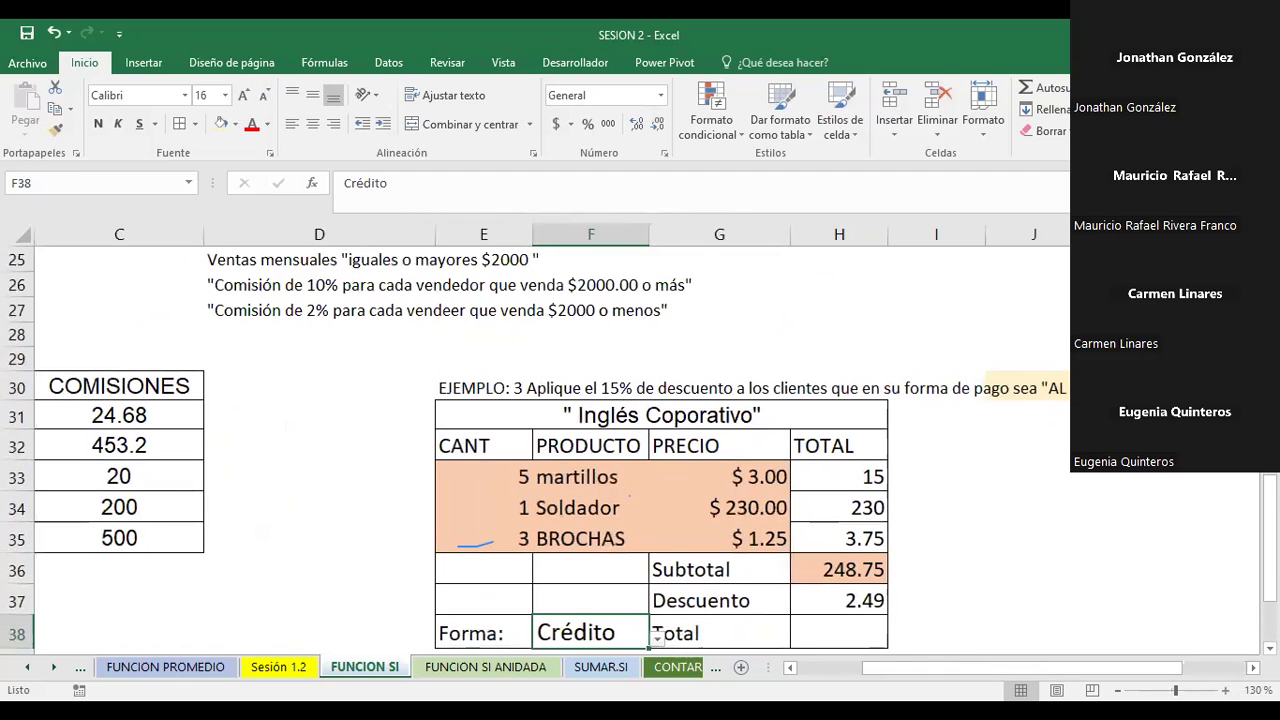
pyautogui.click(658, 640)
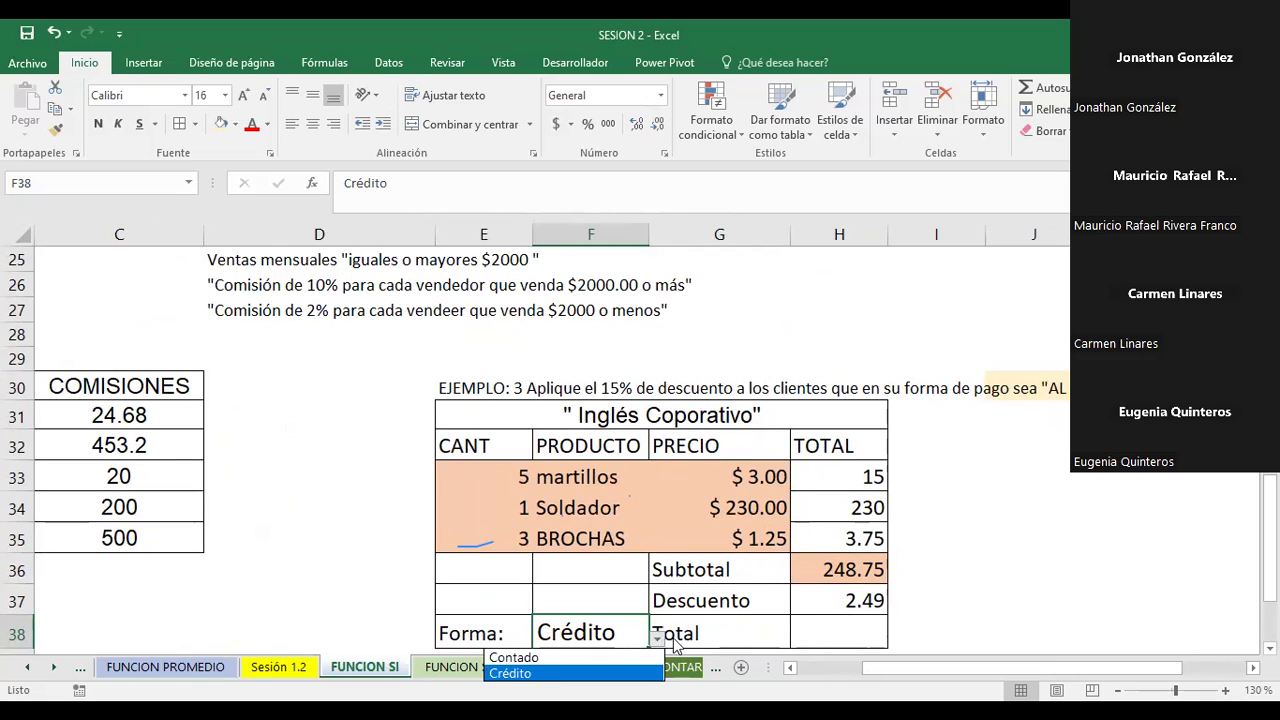
pyautogui.click(540, 675)
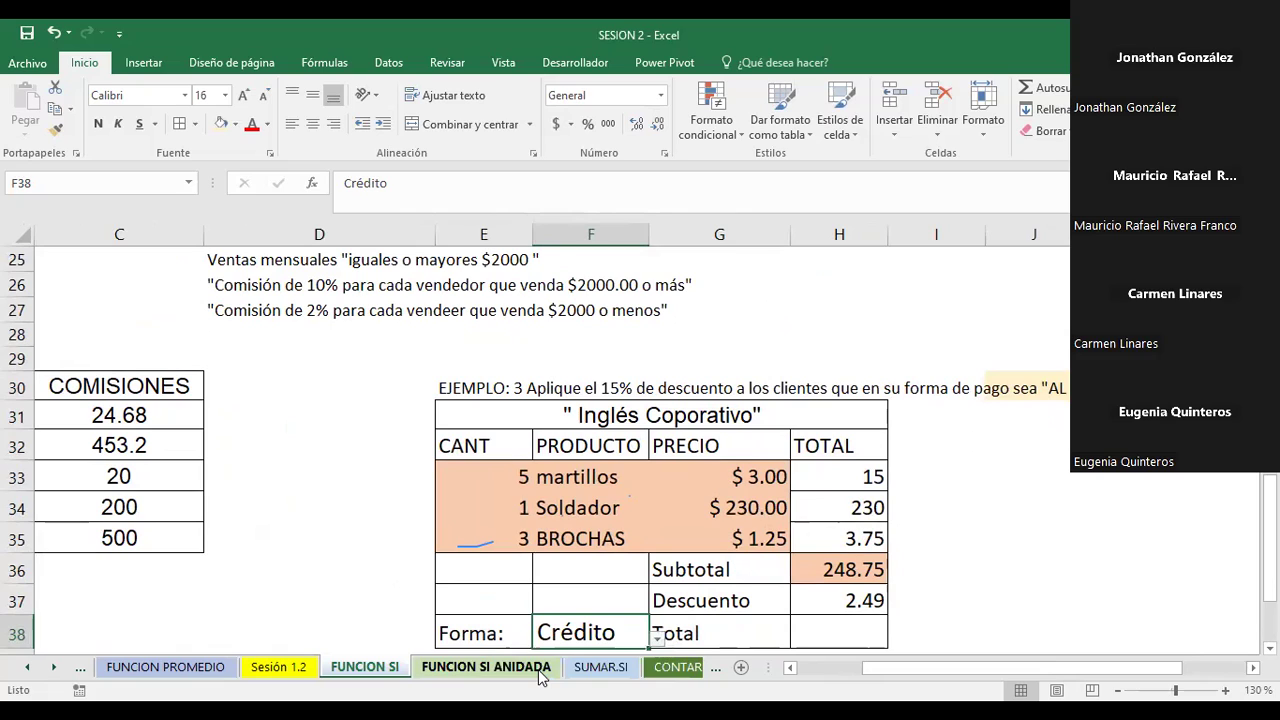
pyautogui.click(658, 641)
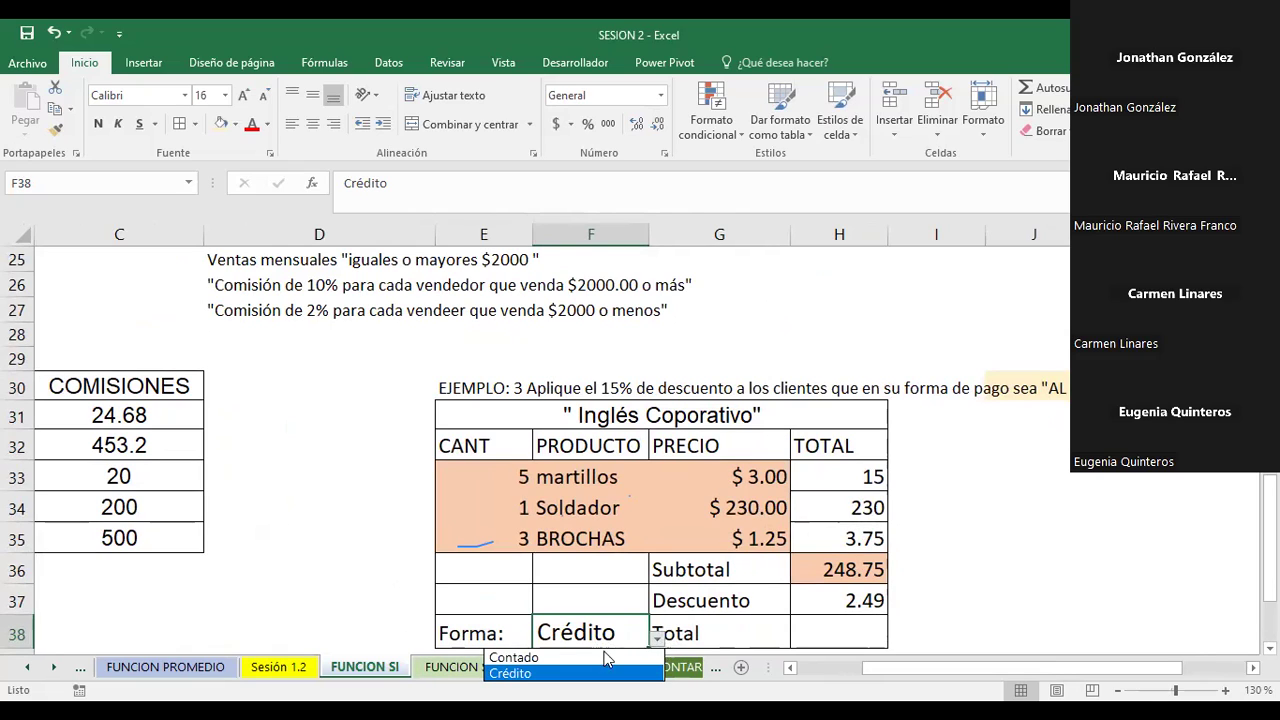
pyautogui.click(566, 660)
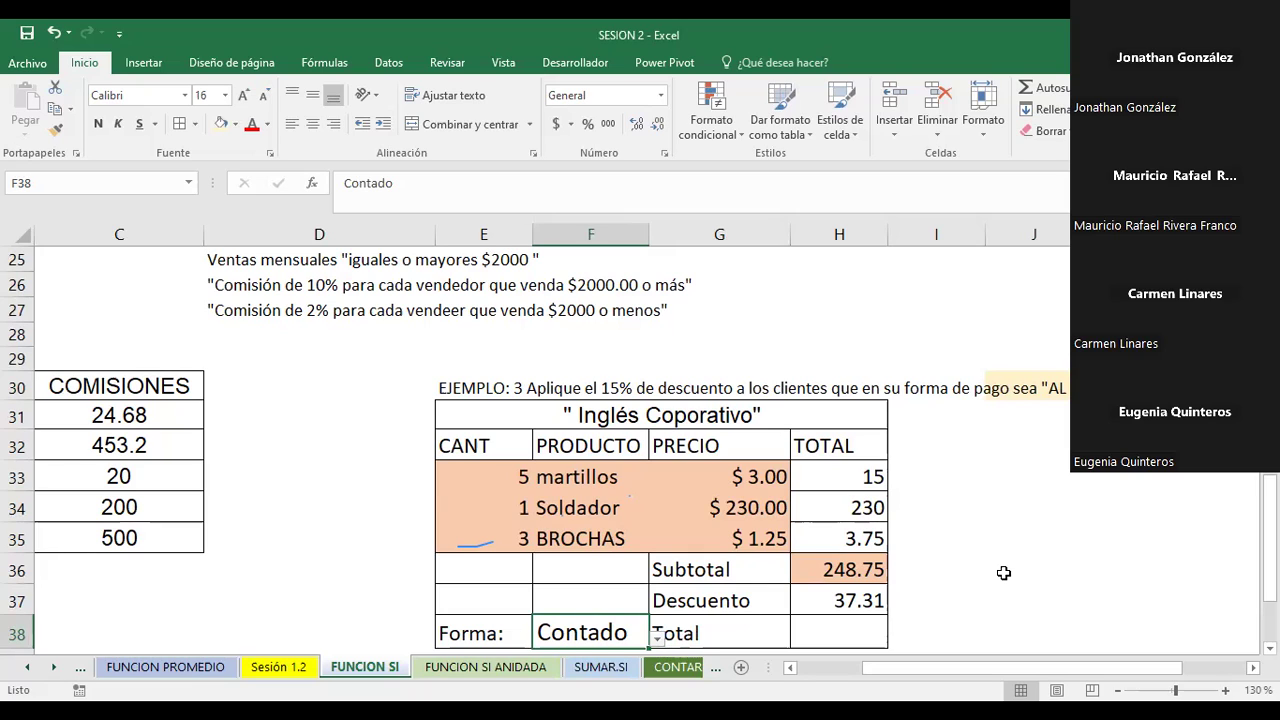
pyautogui.click(836, 634)
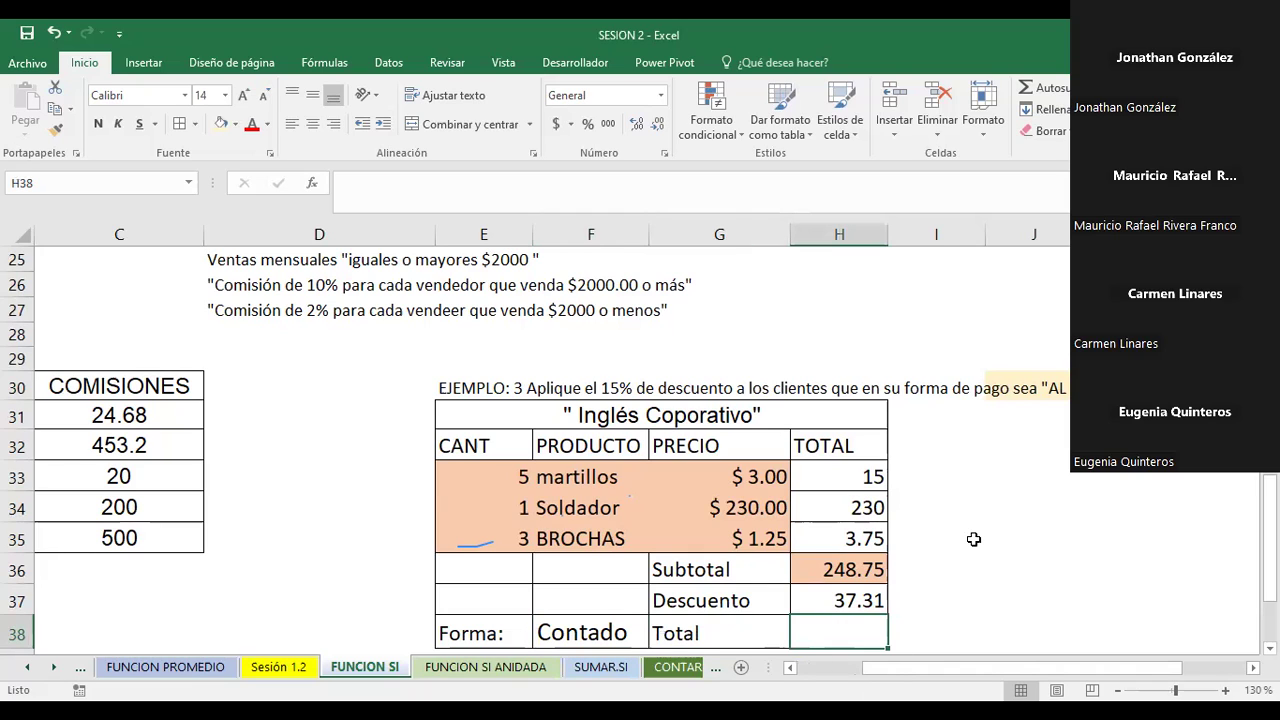
# Enter the formula =H36-H37 in H38 so the Total shows 211.44.
pyautogui.click(1044, 90)
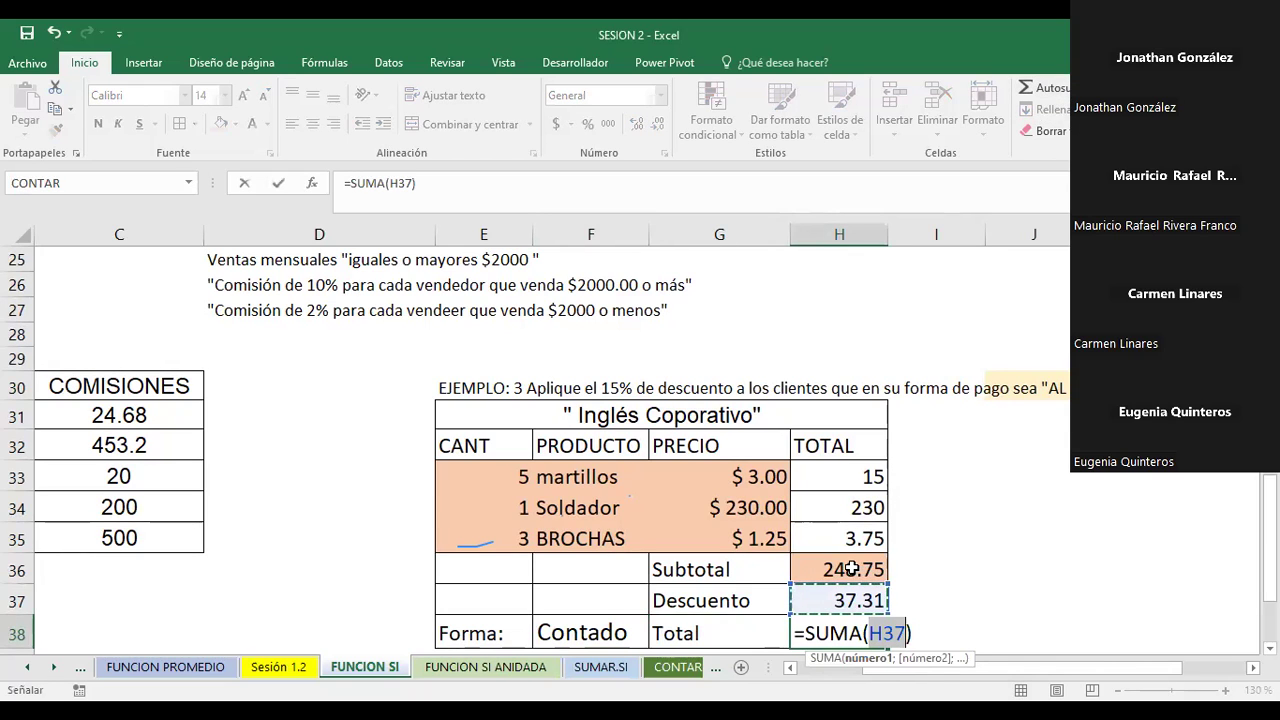
pyautogui.moveTo(850, 568); pyautogui.dragTo(850, 592)
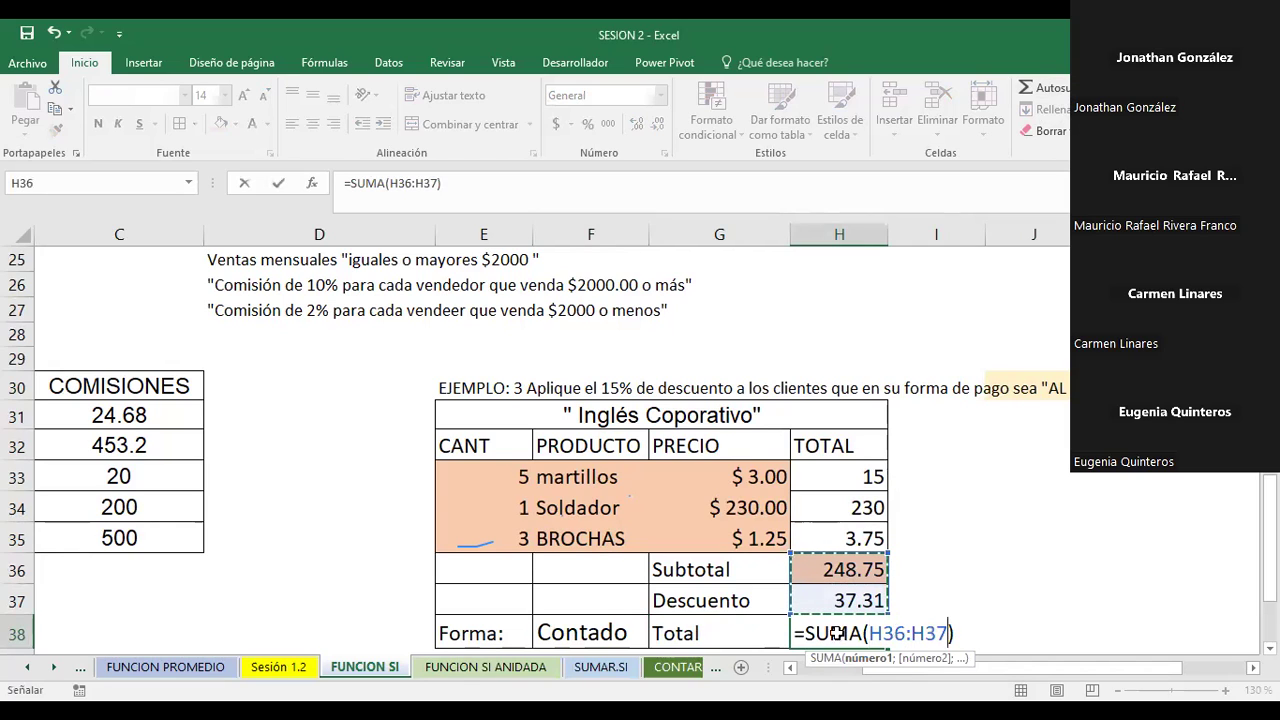
pyautogui.press('Escape')
pyautogui.write('=')
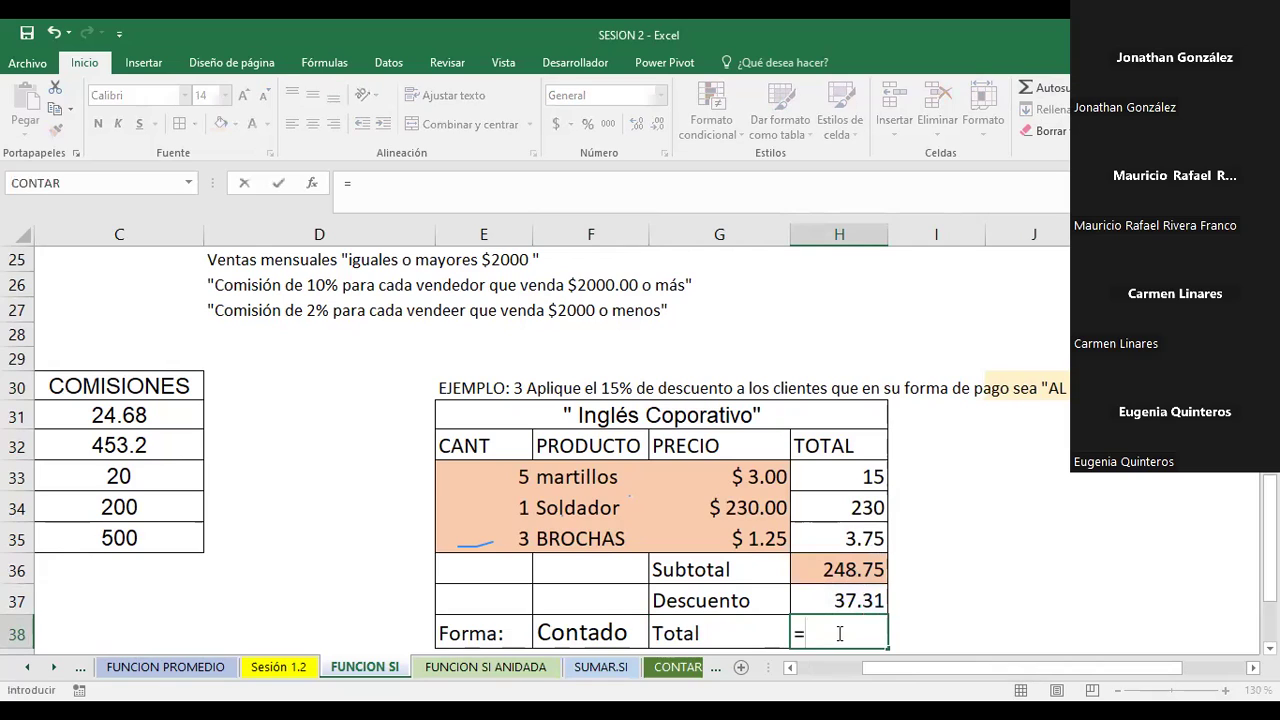
pyautogui.click(835, 569)
pyautogui.write('-')
pyautogui.click(857, 600)
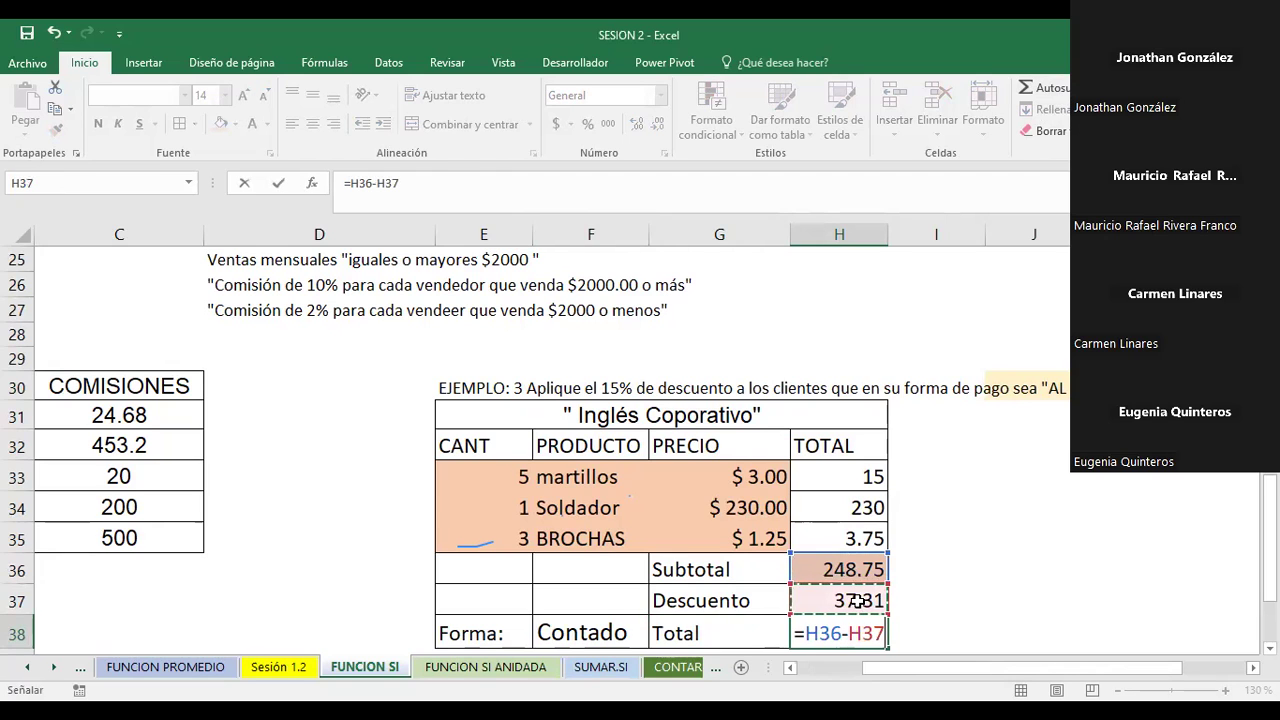
pyautogui.press('Return')
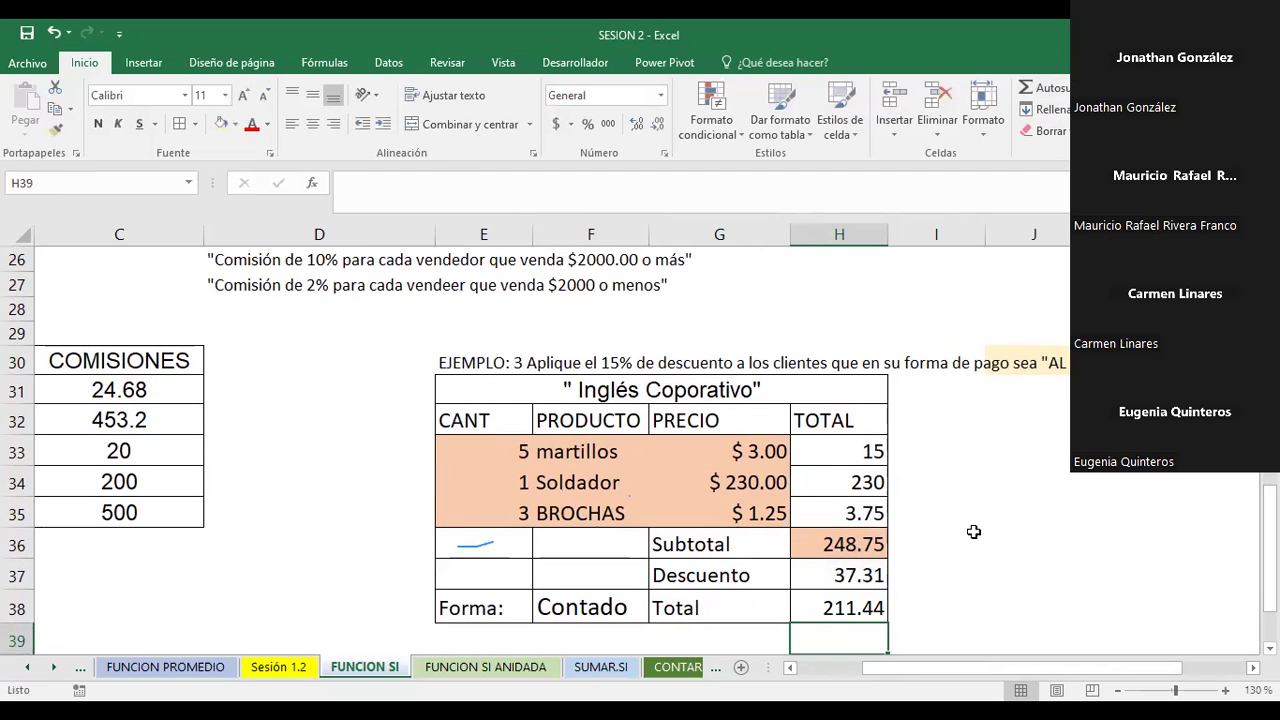
pyautogui.click(978, 502)
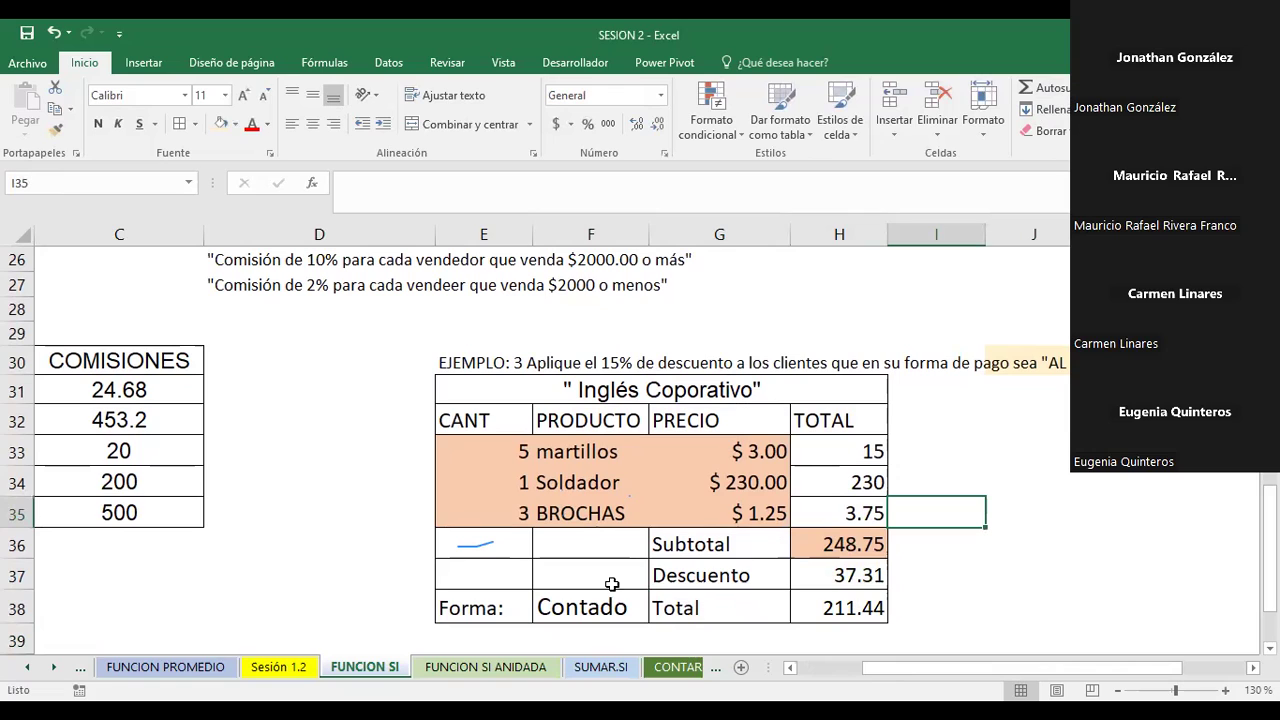
pyautogui.click(588, 606)
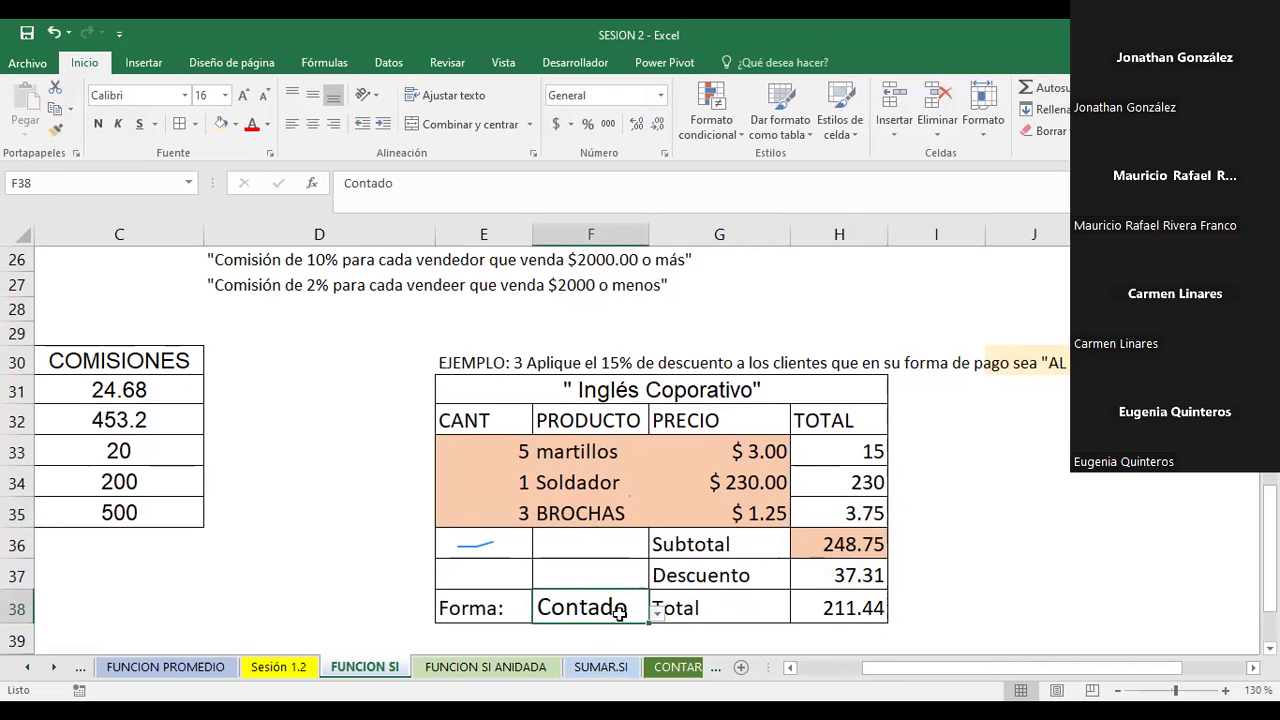
pyautogui.click(657, 614)
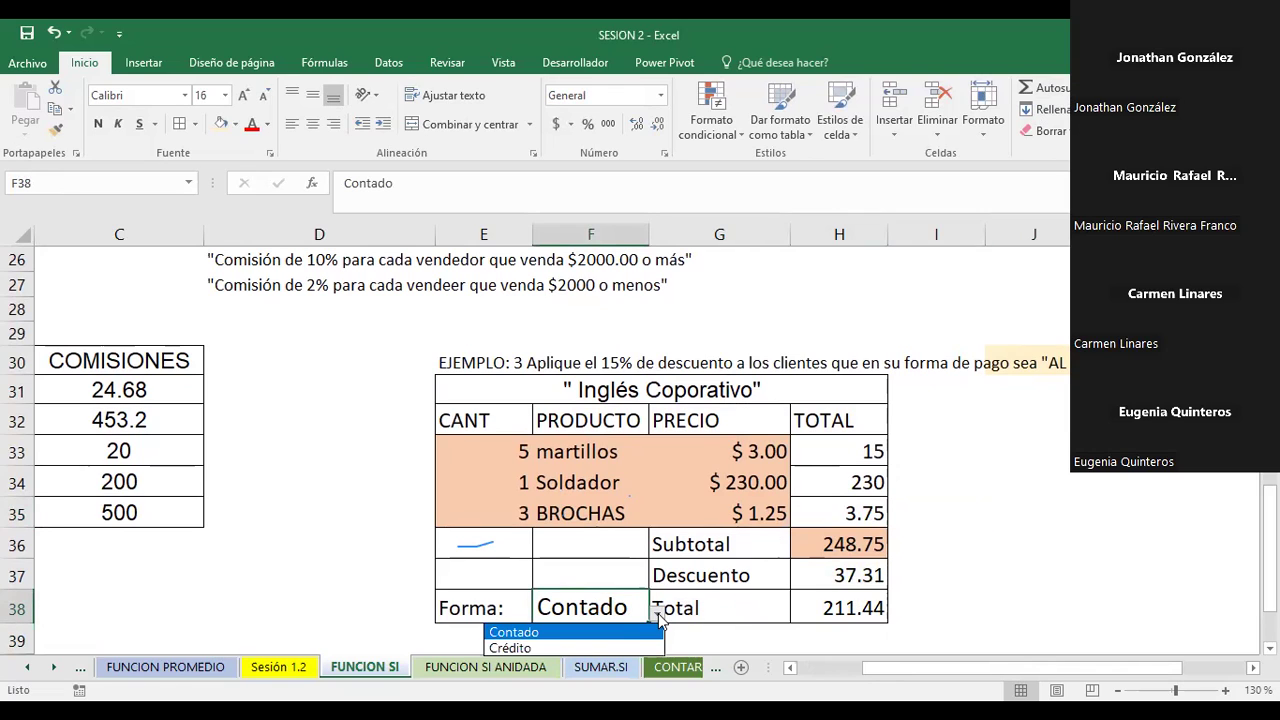
pyautogui.click(563, 648)
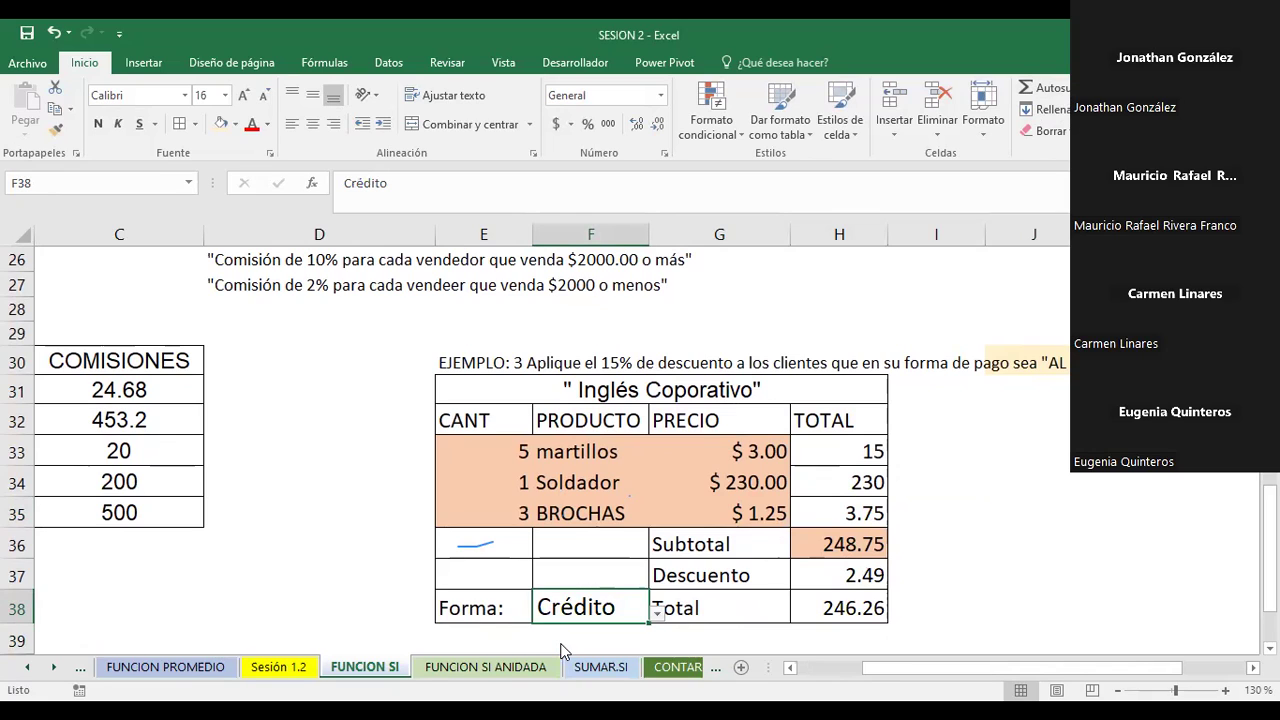
pyautogui.click(657, 614)
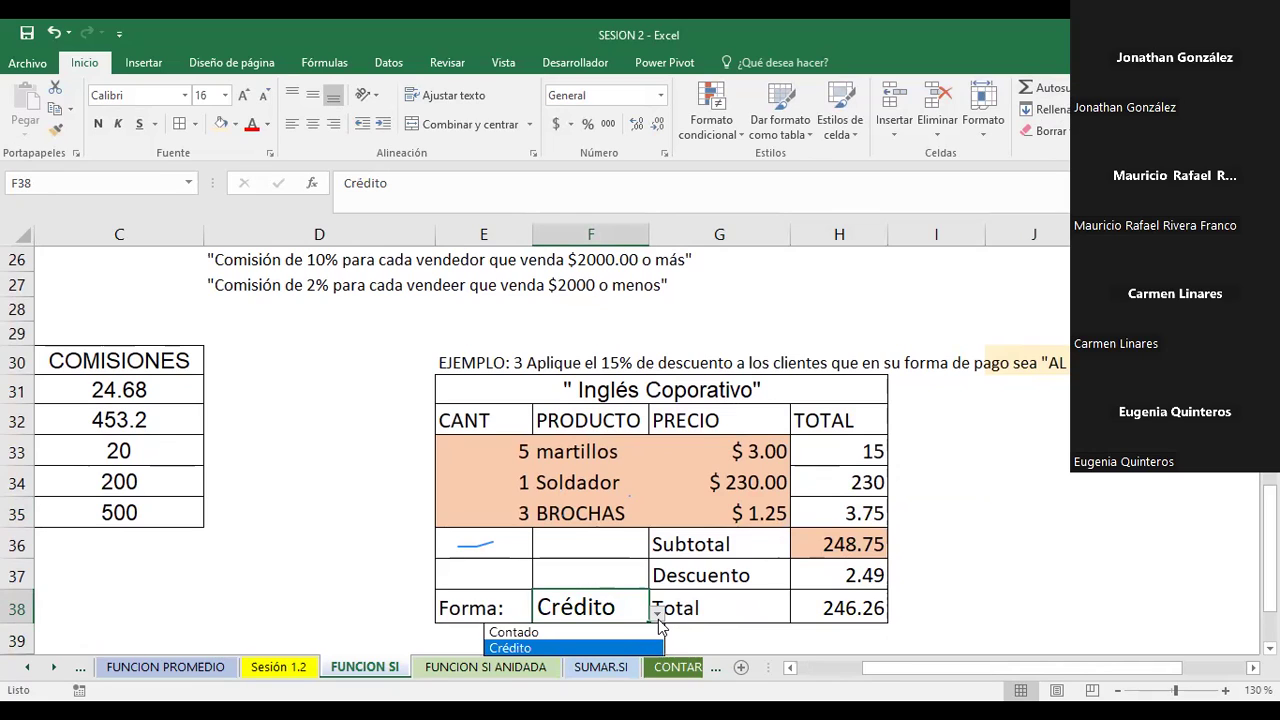
pyautogui.click(598, 632)
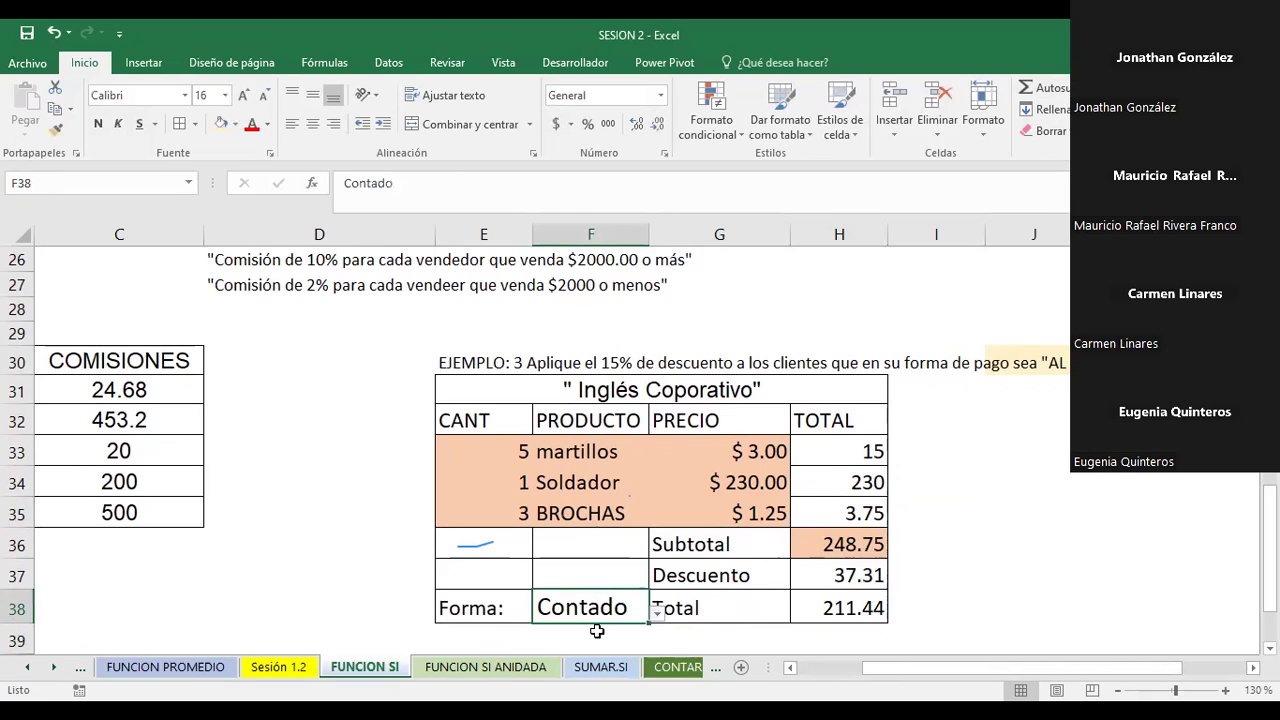
pyautogui.click(1010, 517)
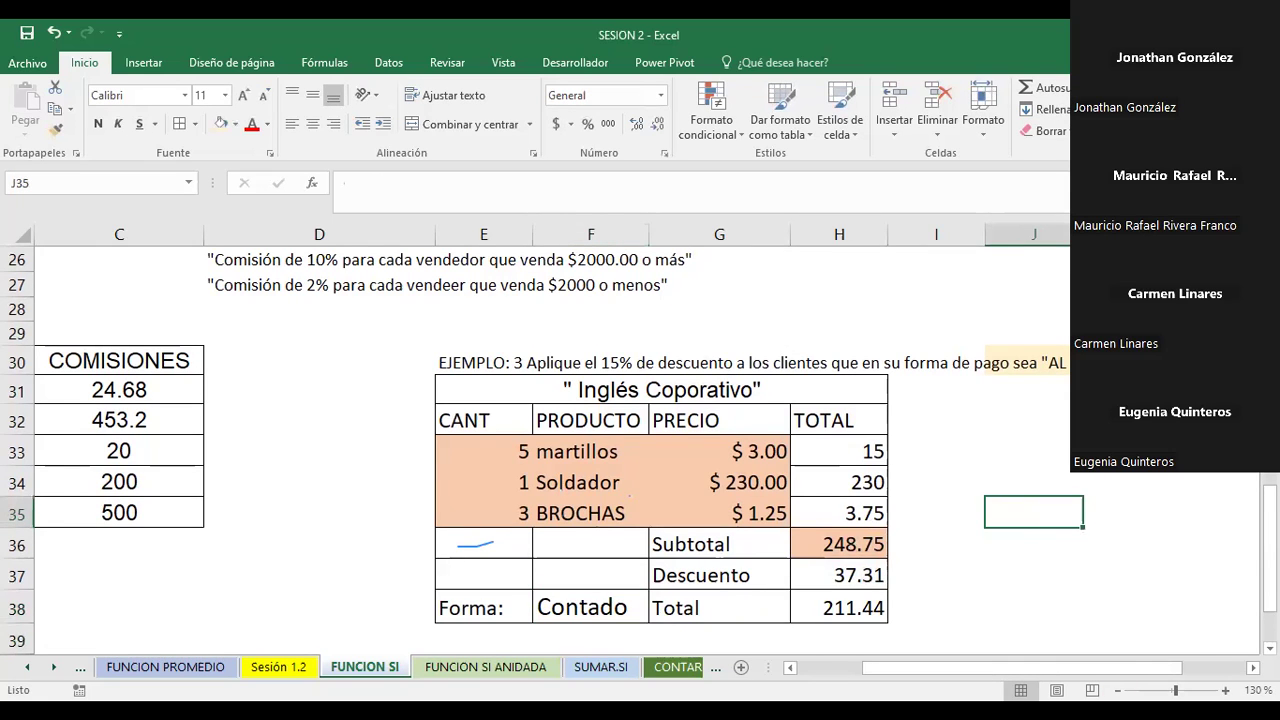
pyautogui.scroll(-3, 535, 440)
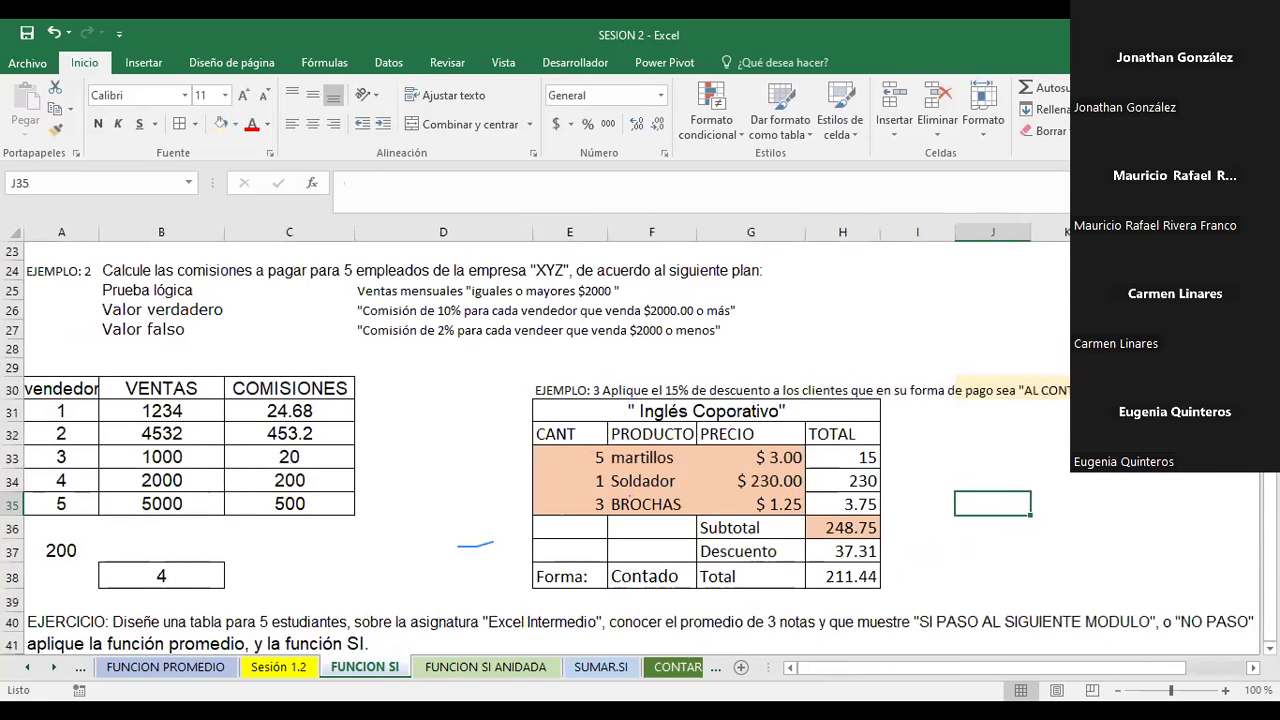
pyautogui.click(1118, 690)
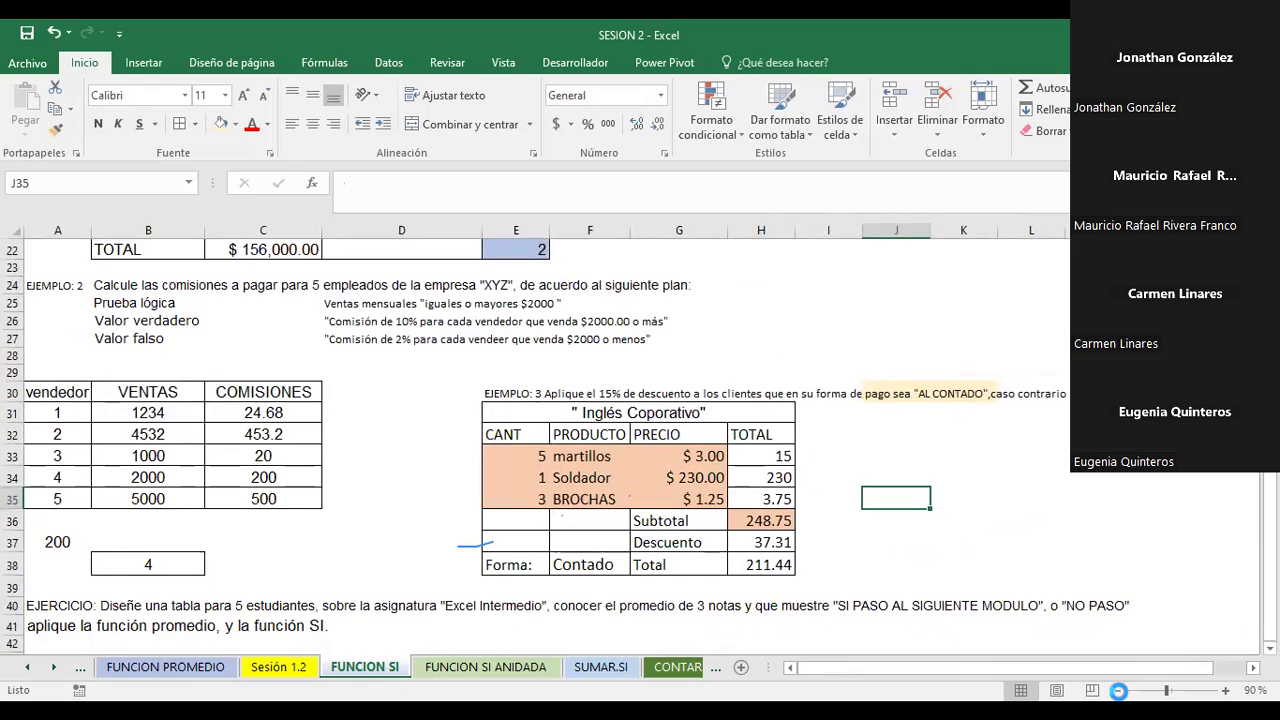
pyautogui.click(1118, 690)
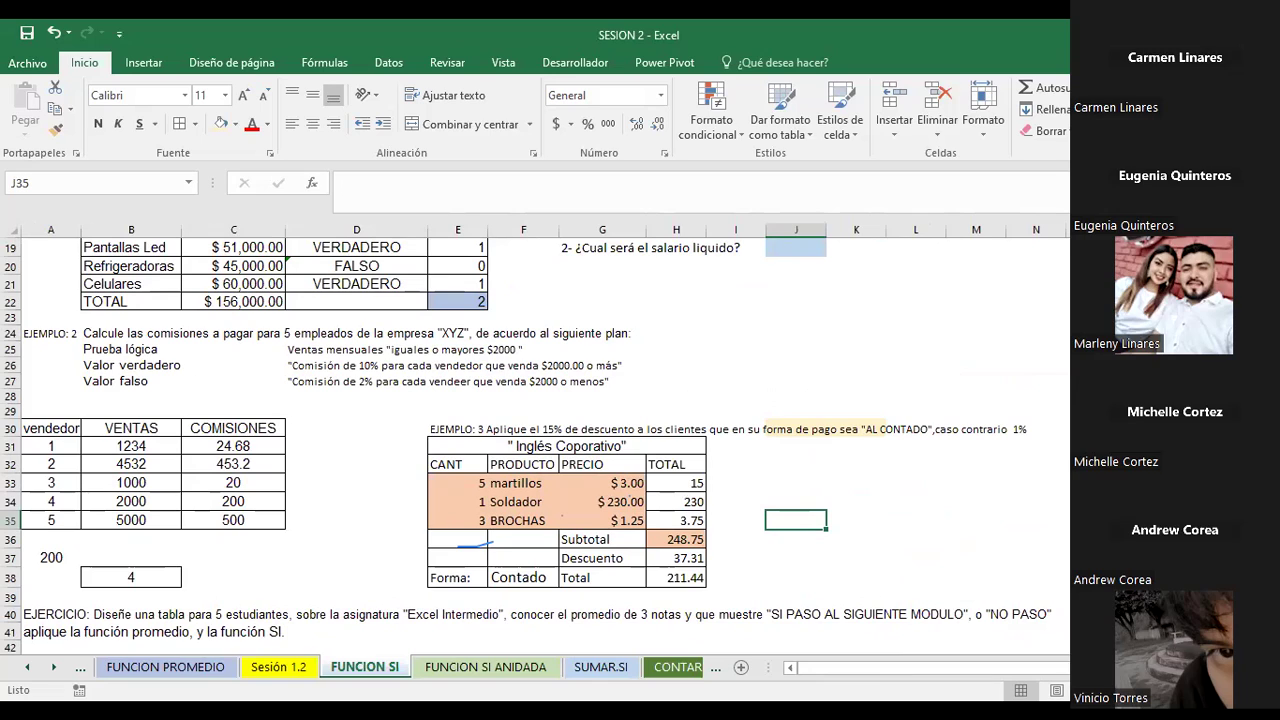
pyautogui.click(861, 497)
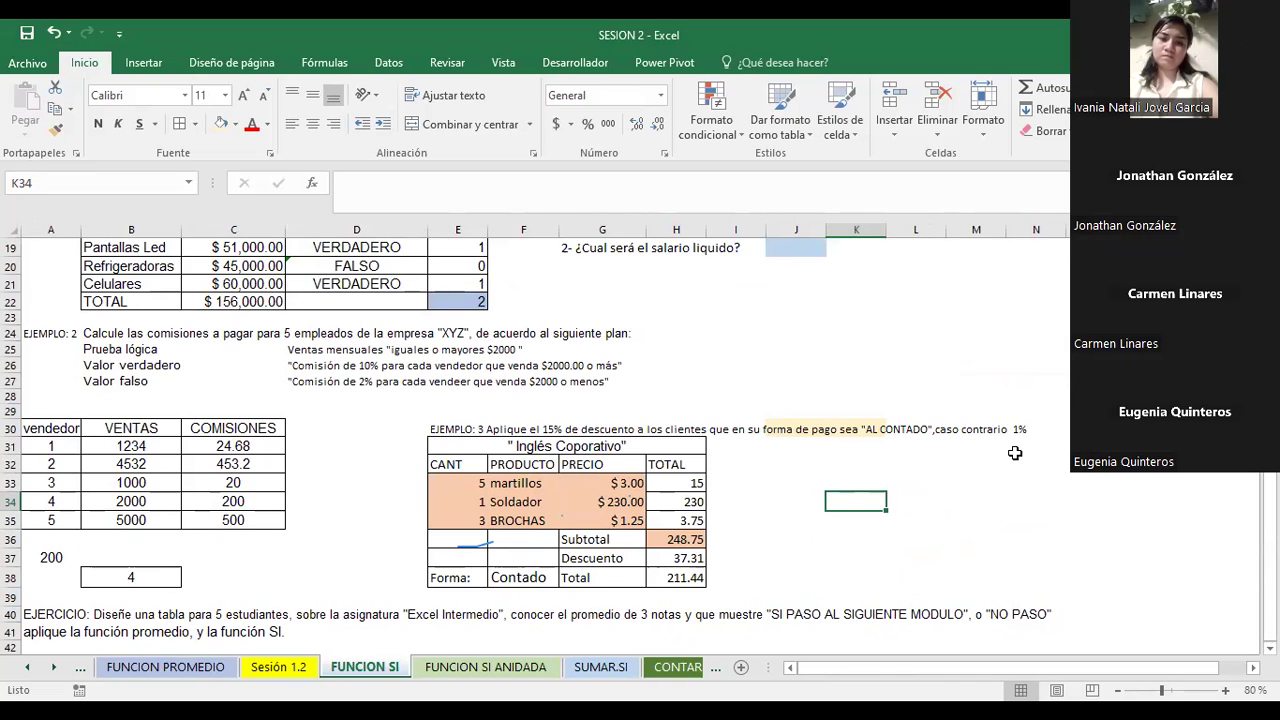
pyautogui.scroll(6, 1014, 453)
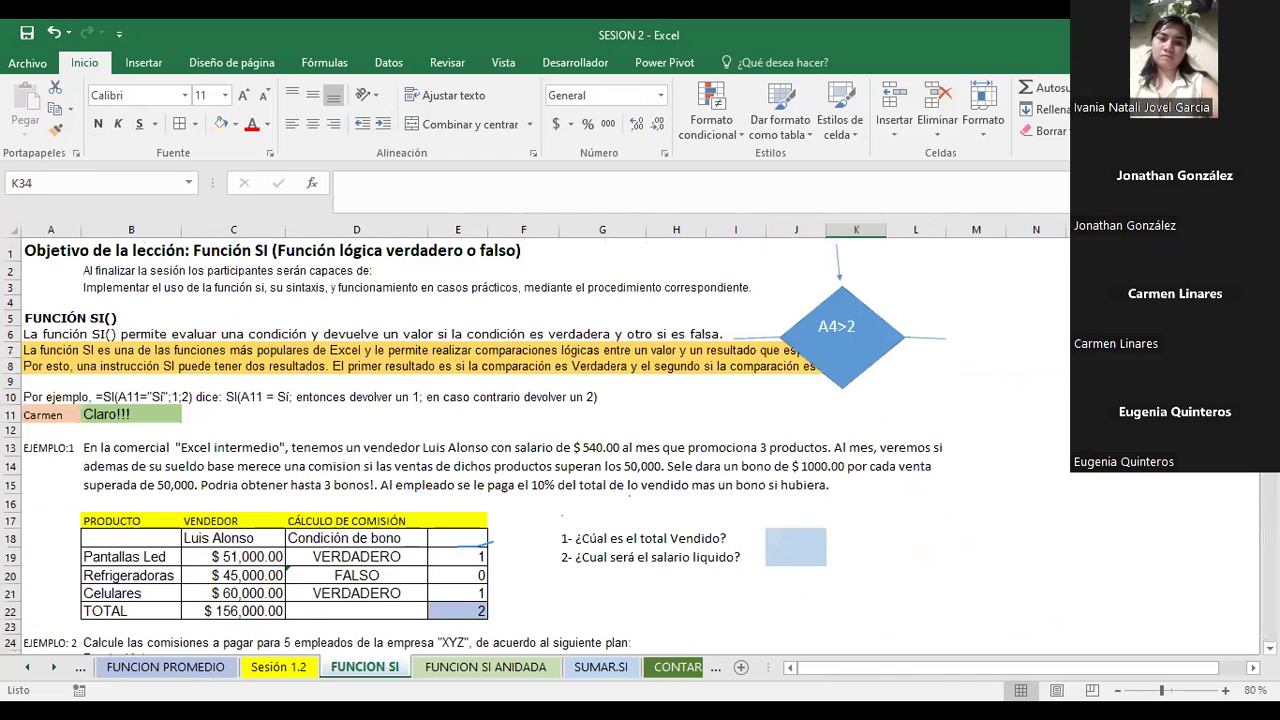
pyautogui.scroll(-5, 640, 440)
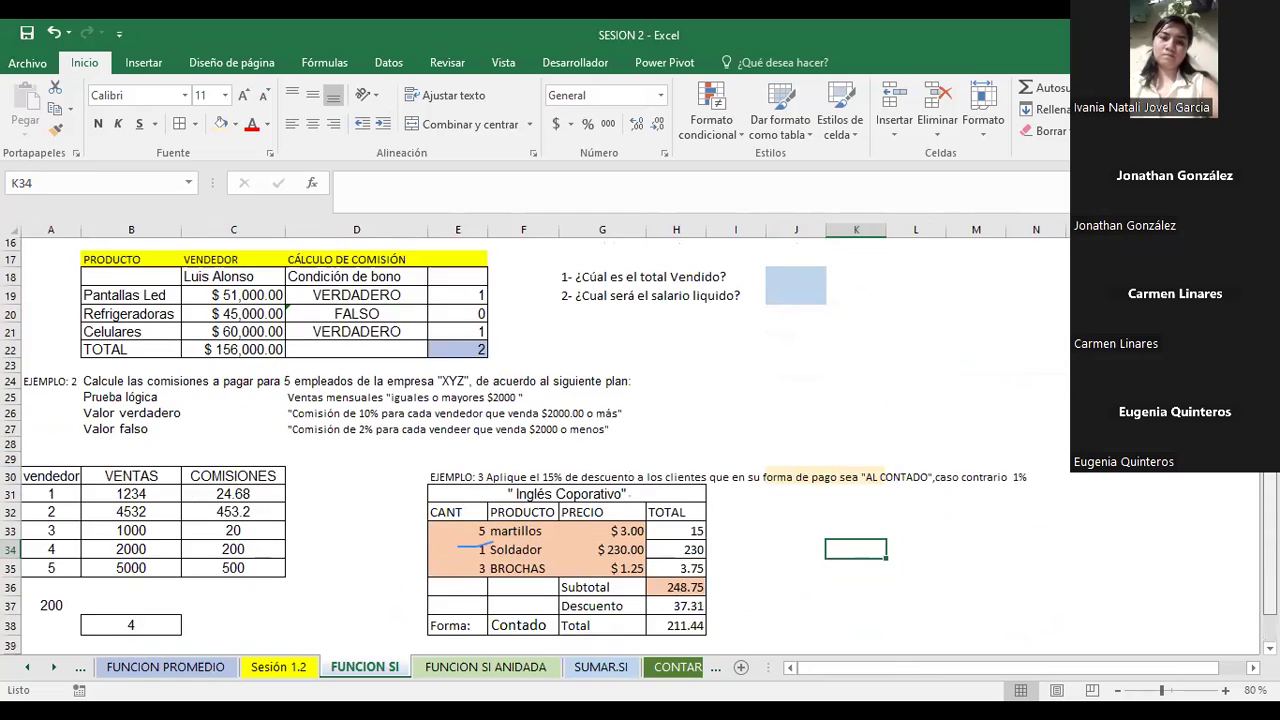
pyautogui.scroll(-1, 640, 440)
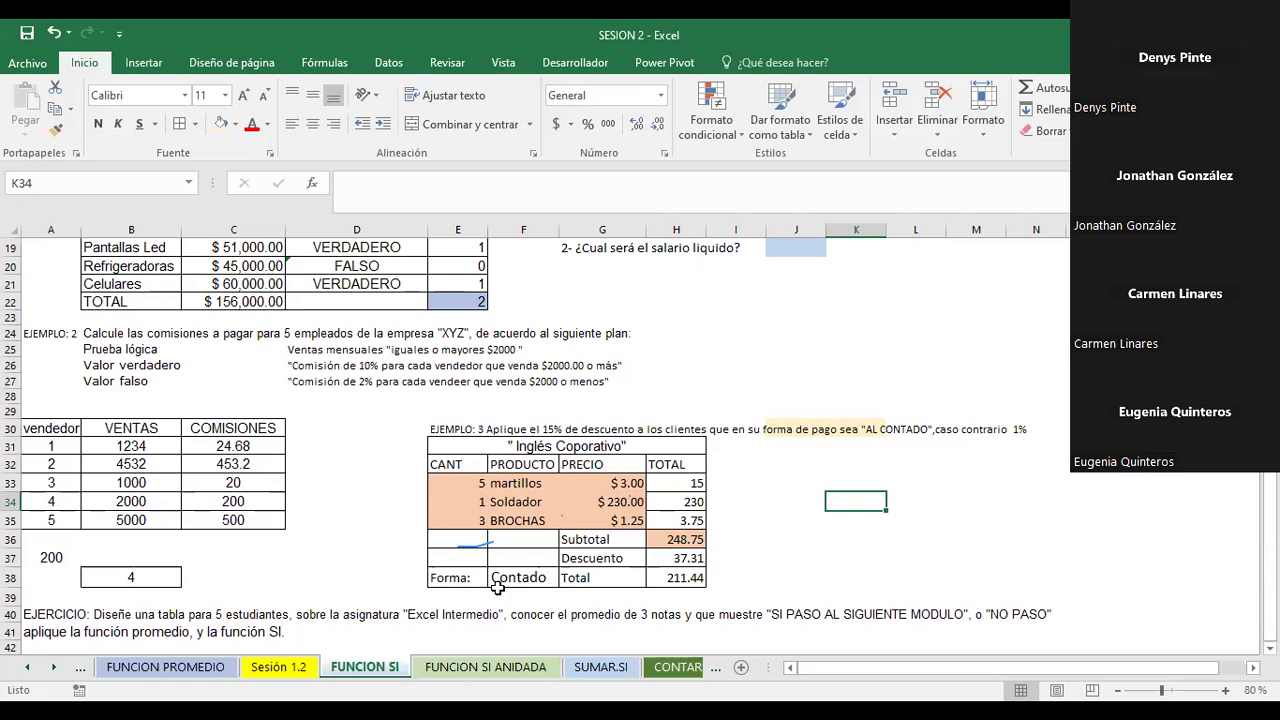
# Enlarge the EJERCICIO text in A40:I41 from font size 12 to 14.
pyautogui.moveTo(30, 612); pyautogui.dragTo(1045, 628)
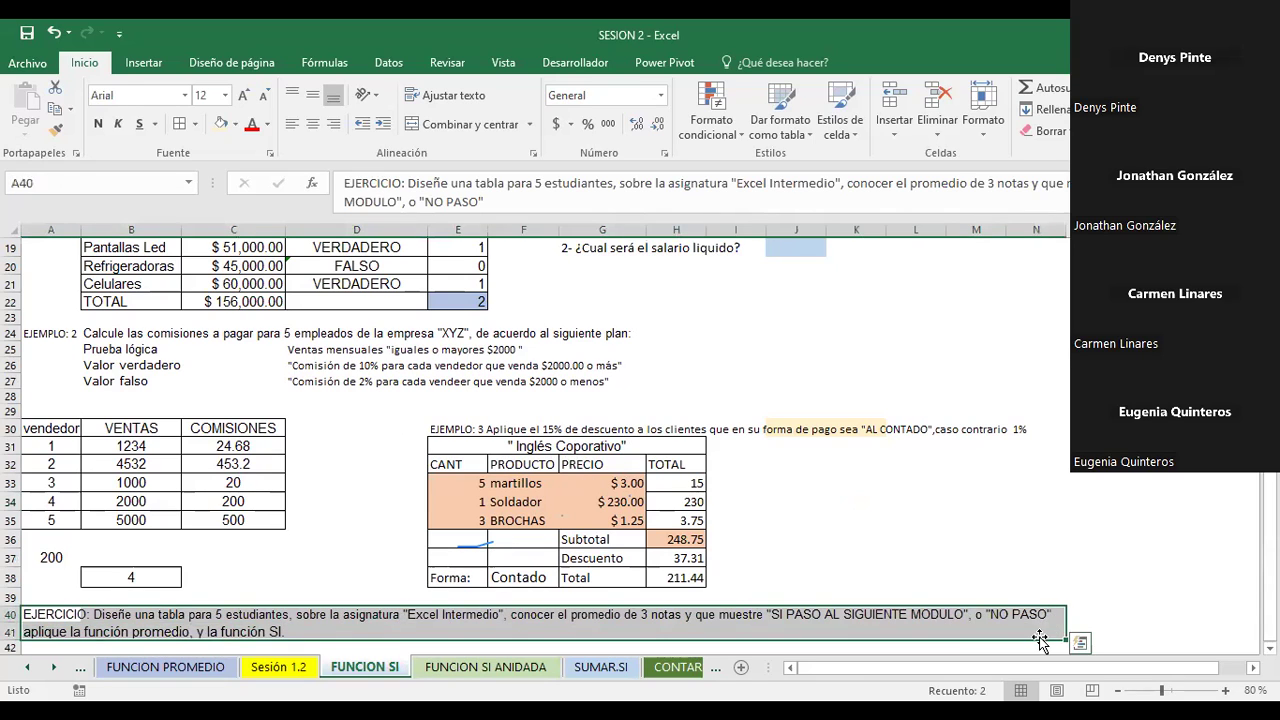
pyautogui.click(244, 95)
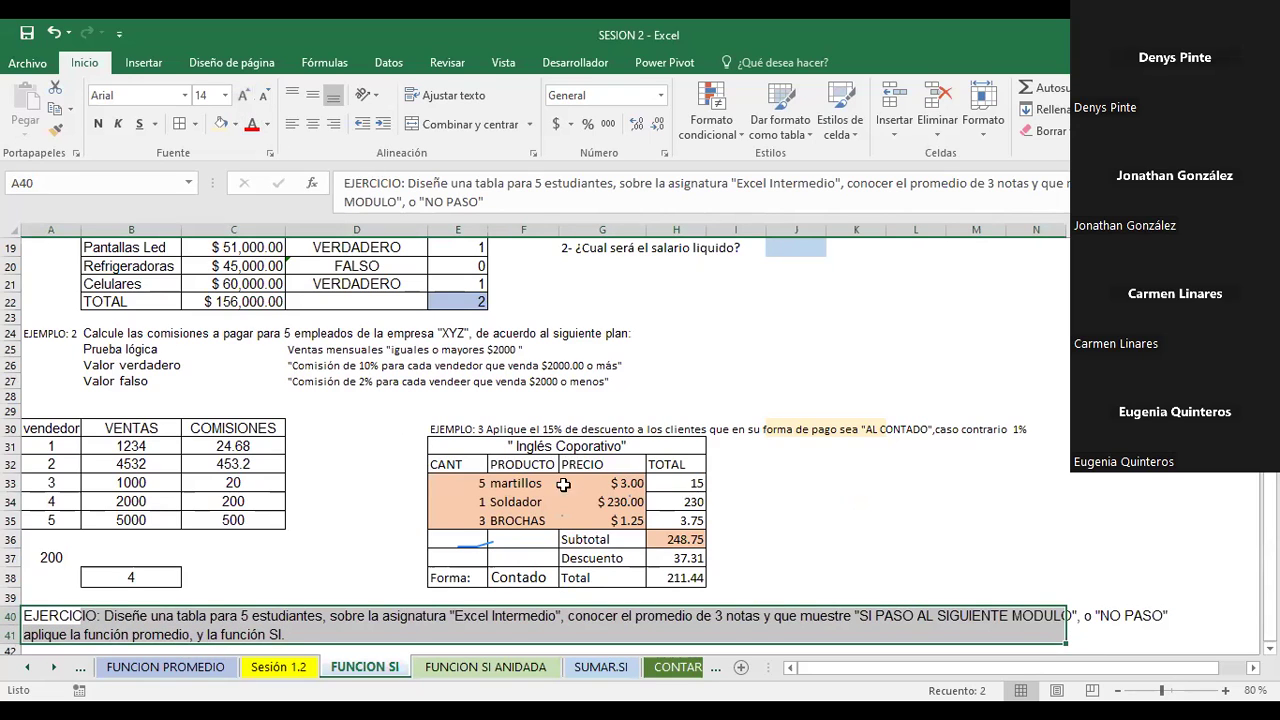
pyautogui.click(768, 518)
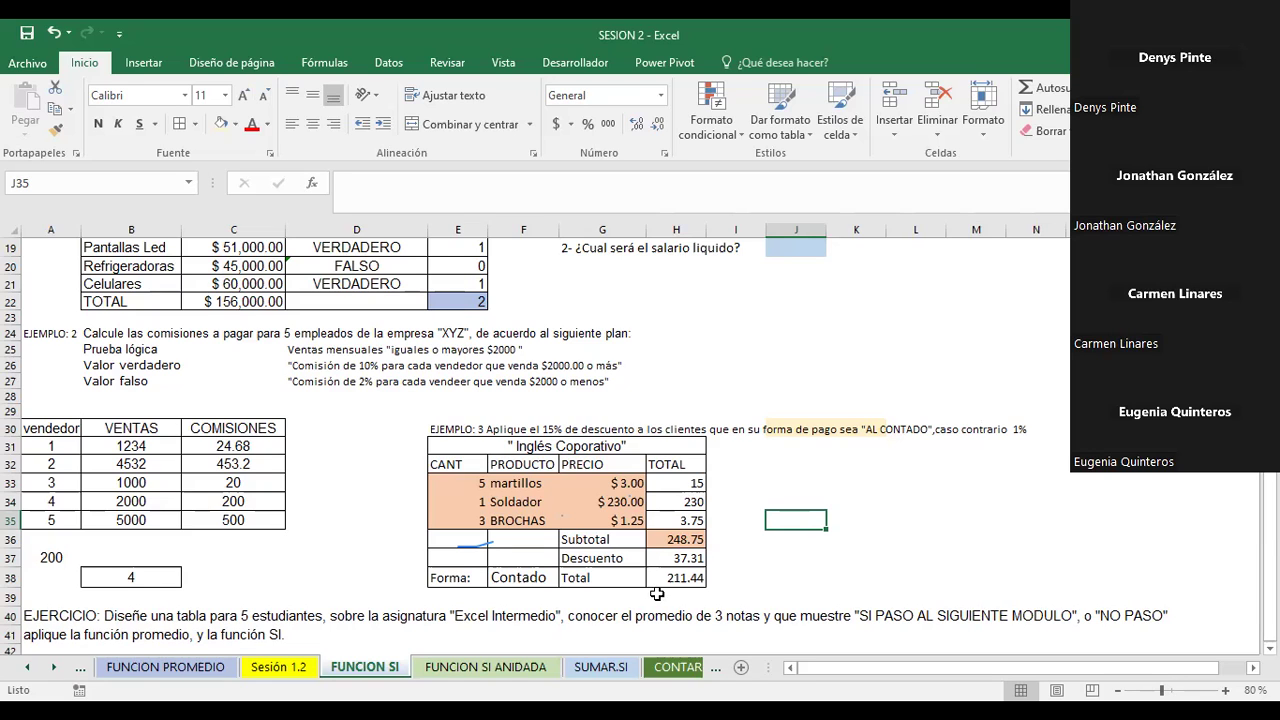
pyautogui.click(290, 667)
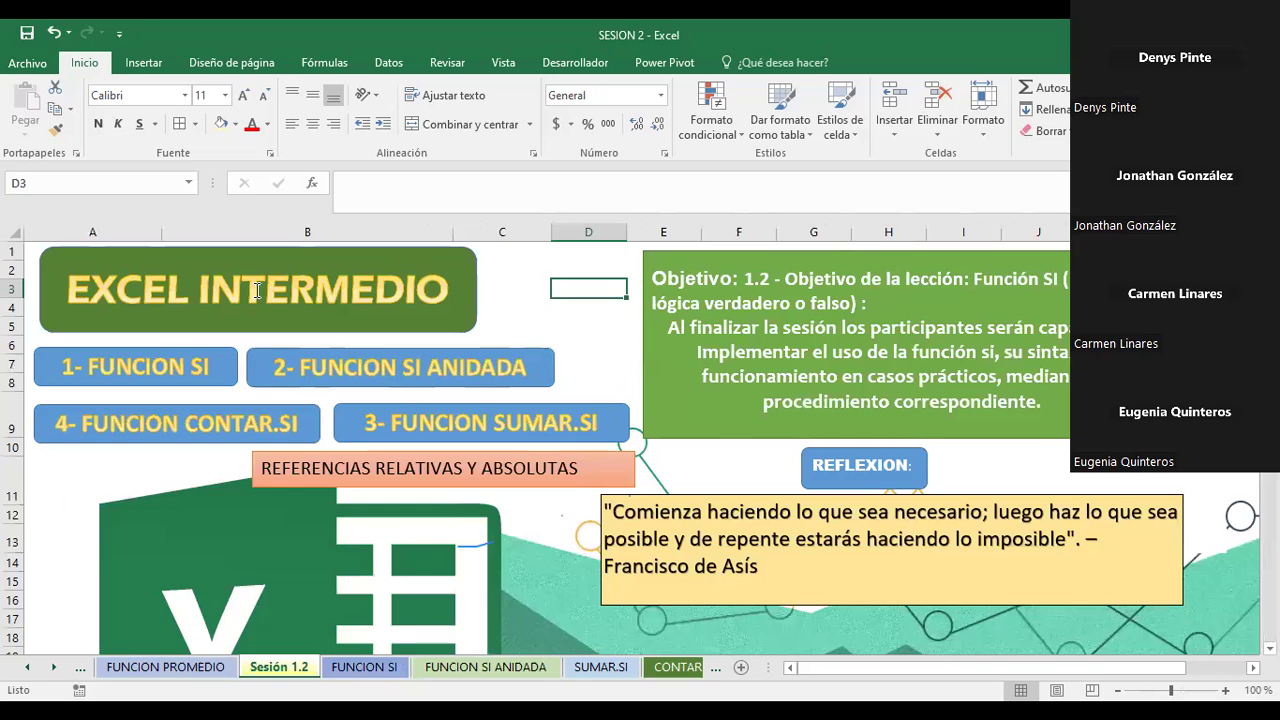
pyautogui.click(82, 461)
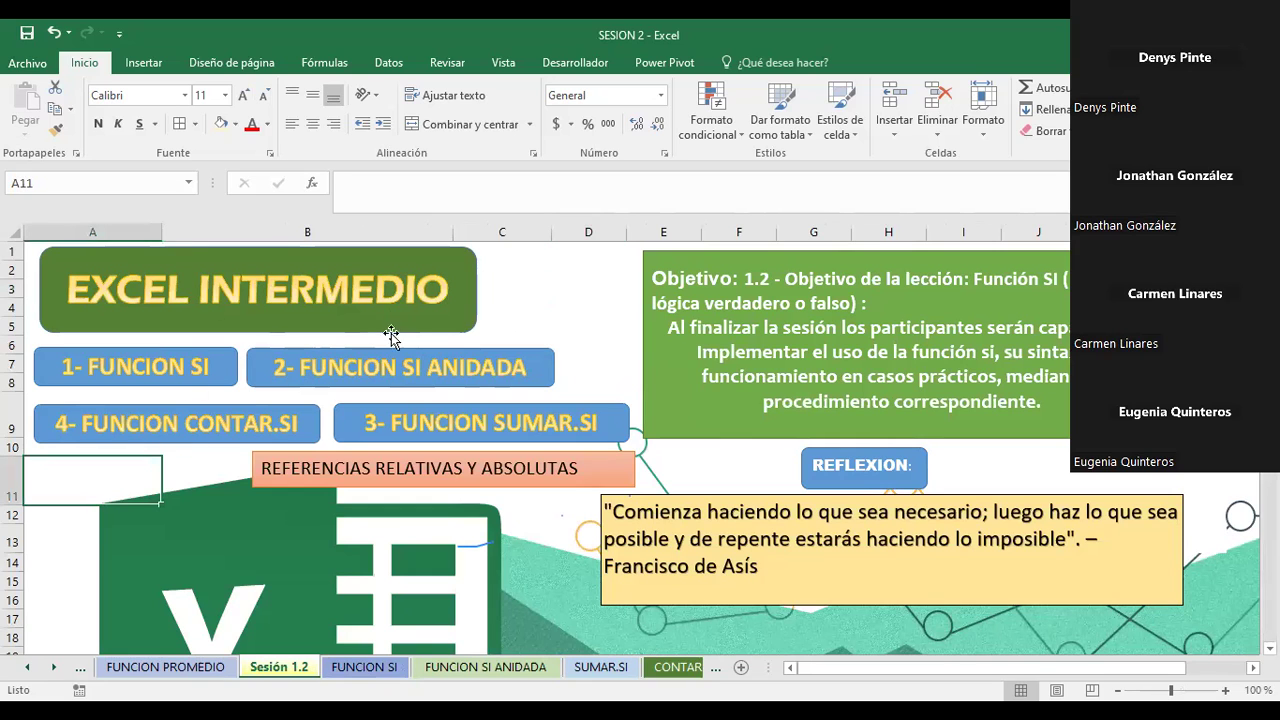
pyautogui.click(339, 370)
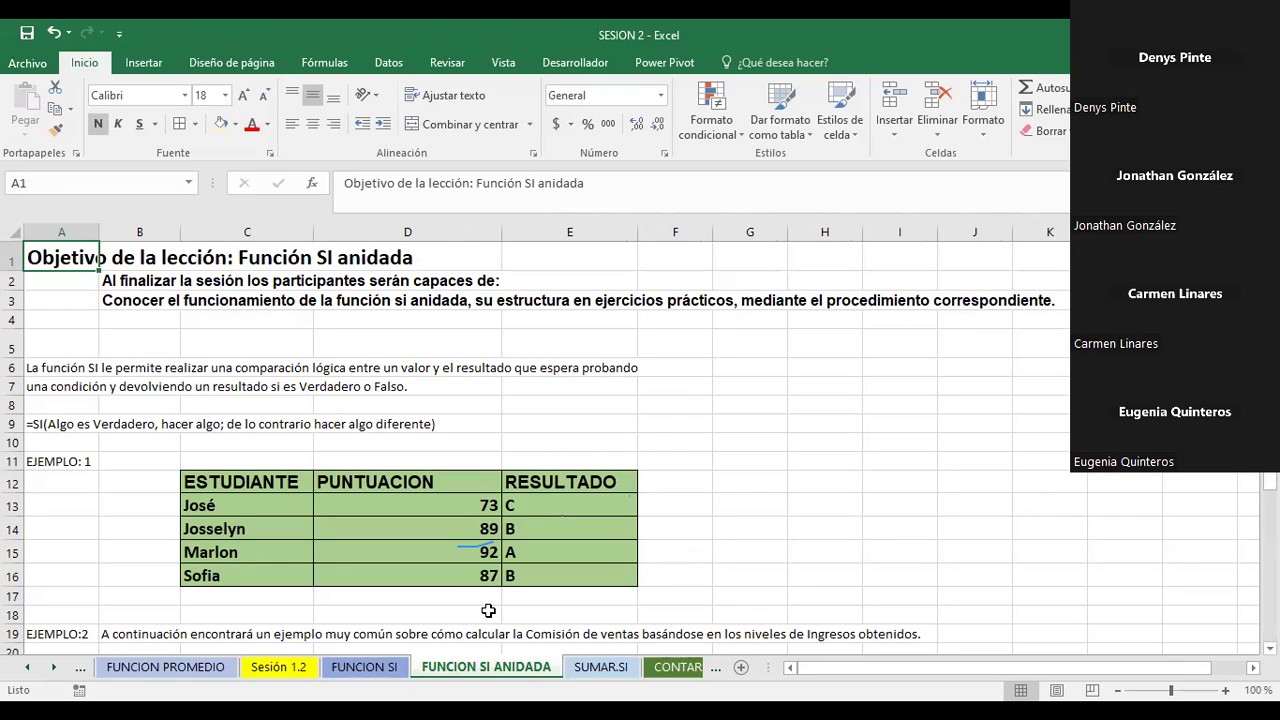
pyautogui.click(401, 675)
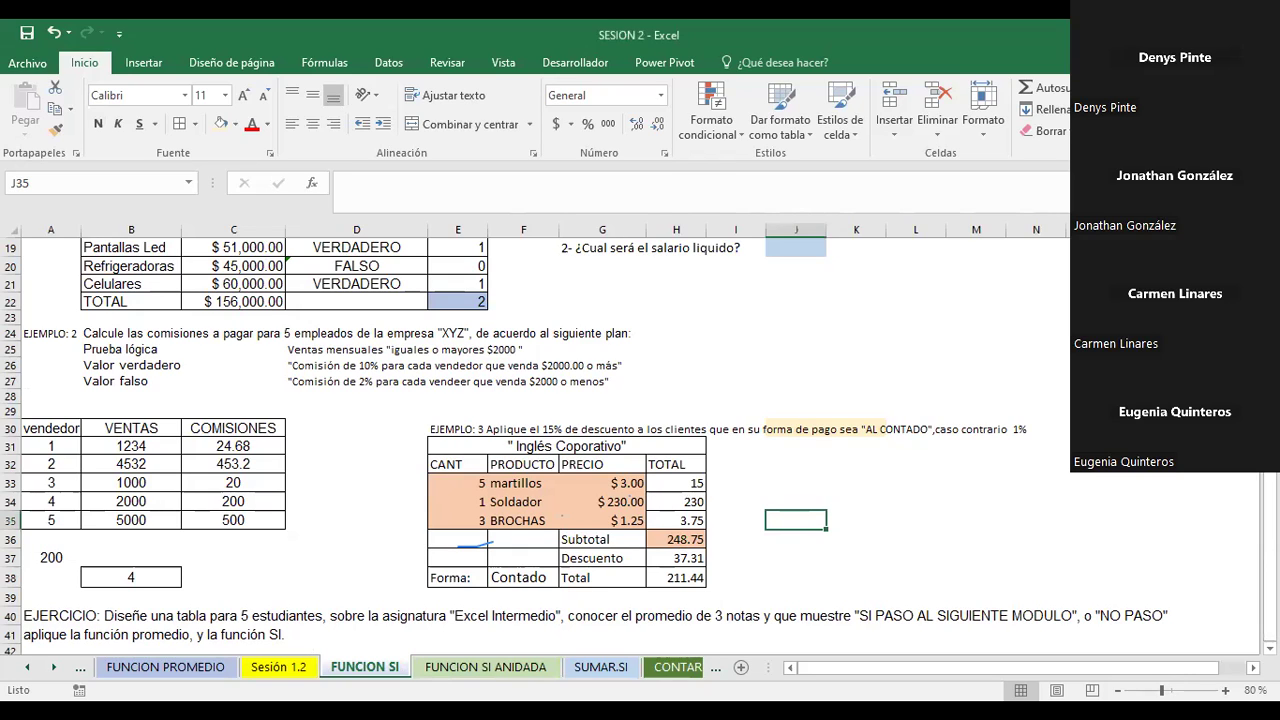
# Duplicate the A4>2 diamond and place the copy below right of the original.
pyautogui.scroll(6, 851, 327)
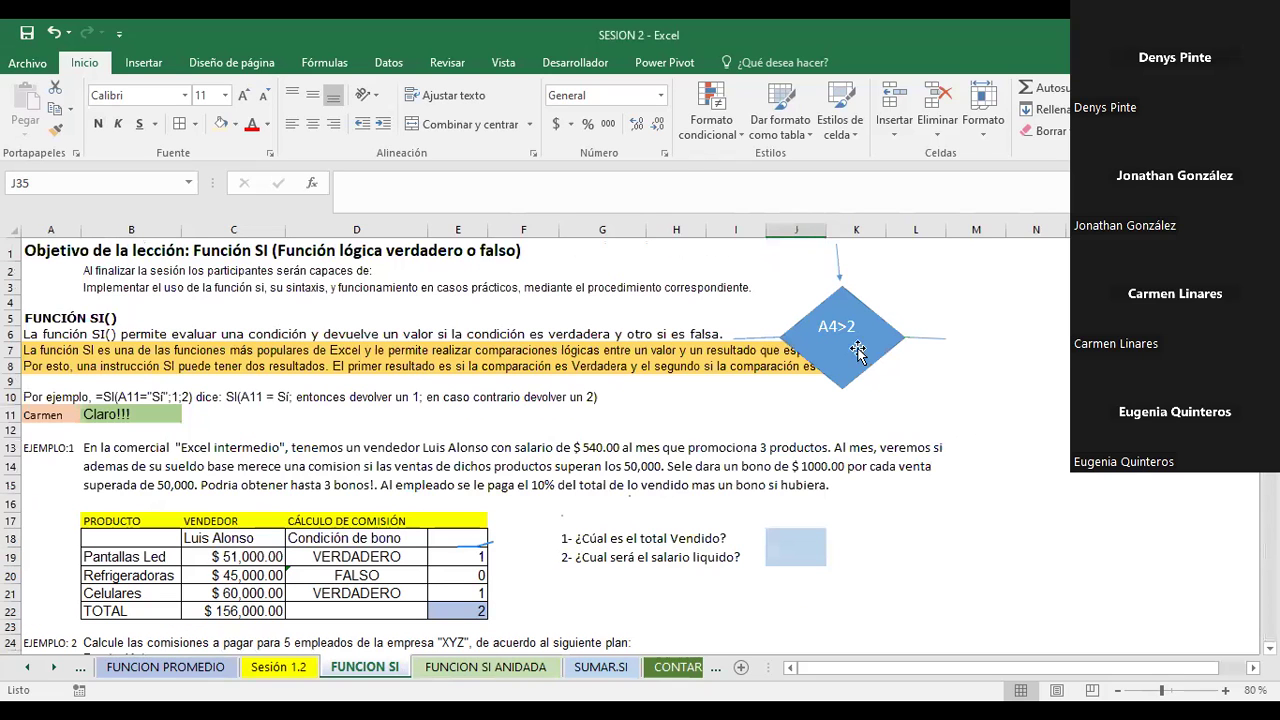
pyautogui.click(924, 248)
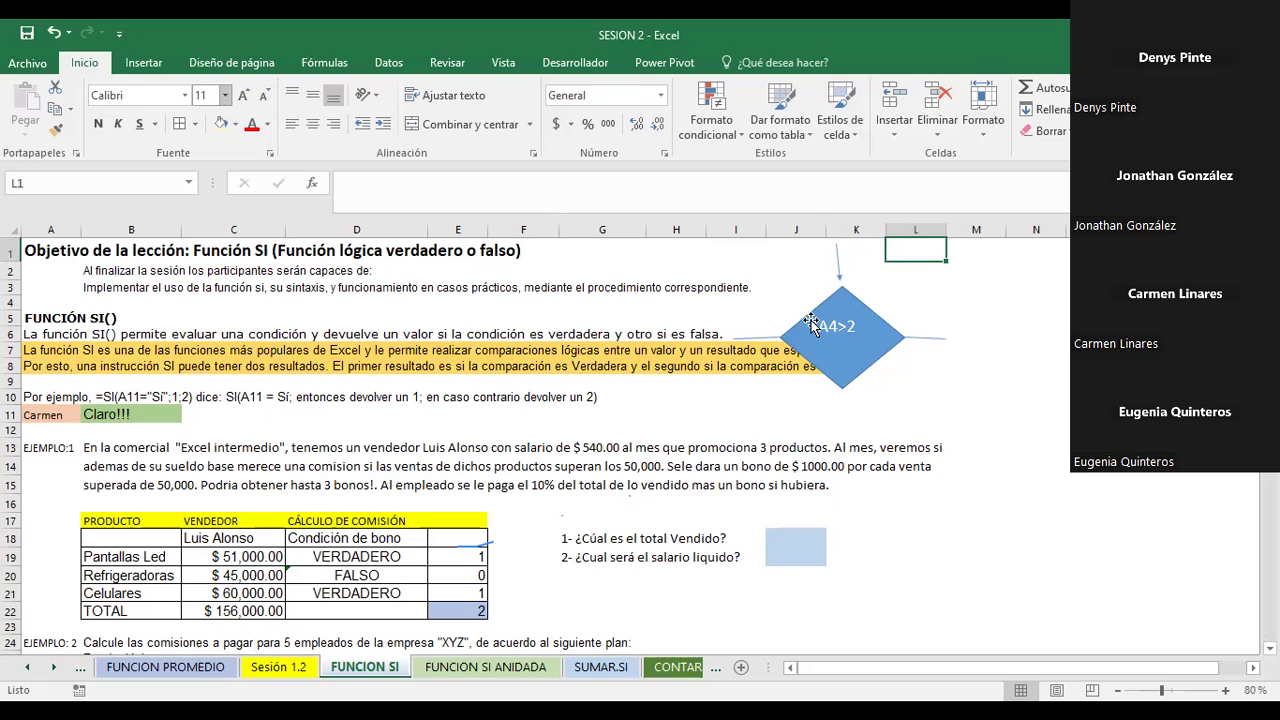
pyautogui.click(866, 314)
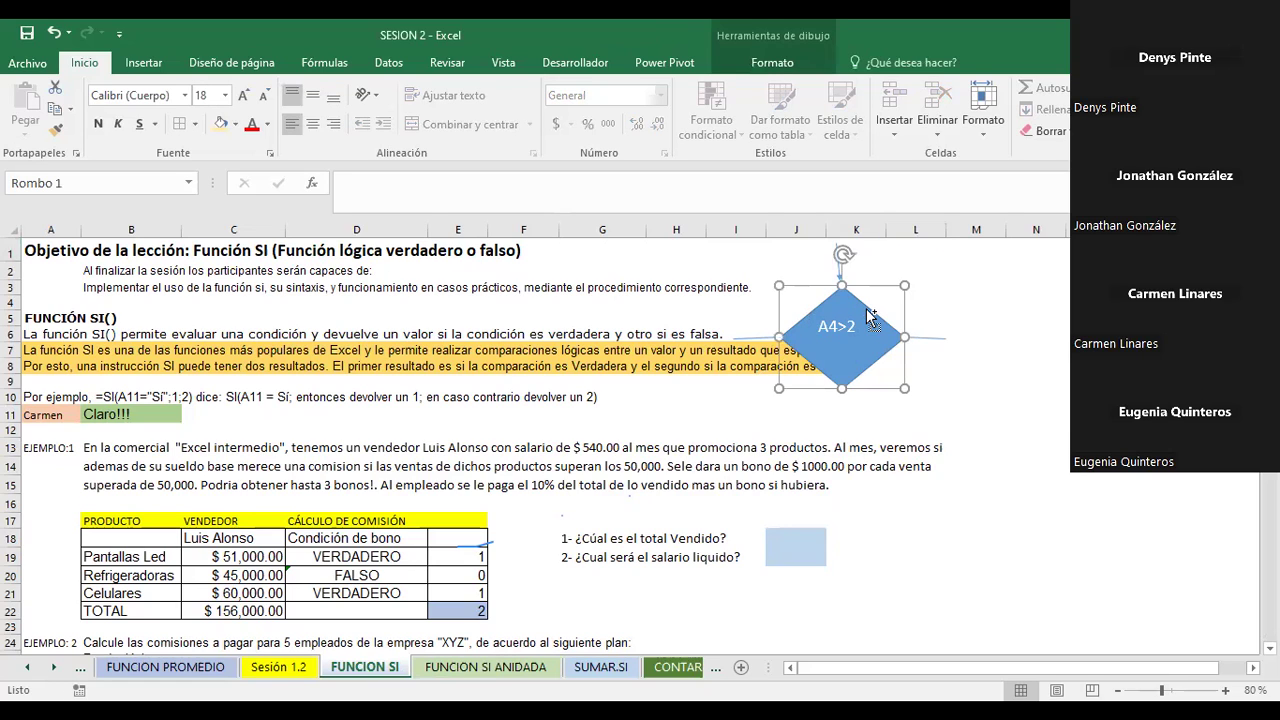
pyautogui.hotkey('ctrl', 'c')
pyautogui.hotkey('ctrl', 'v')
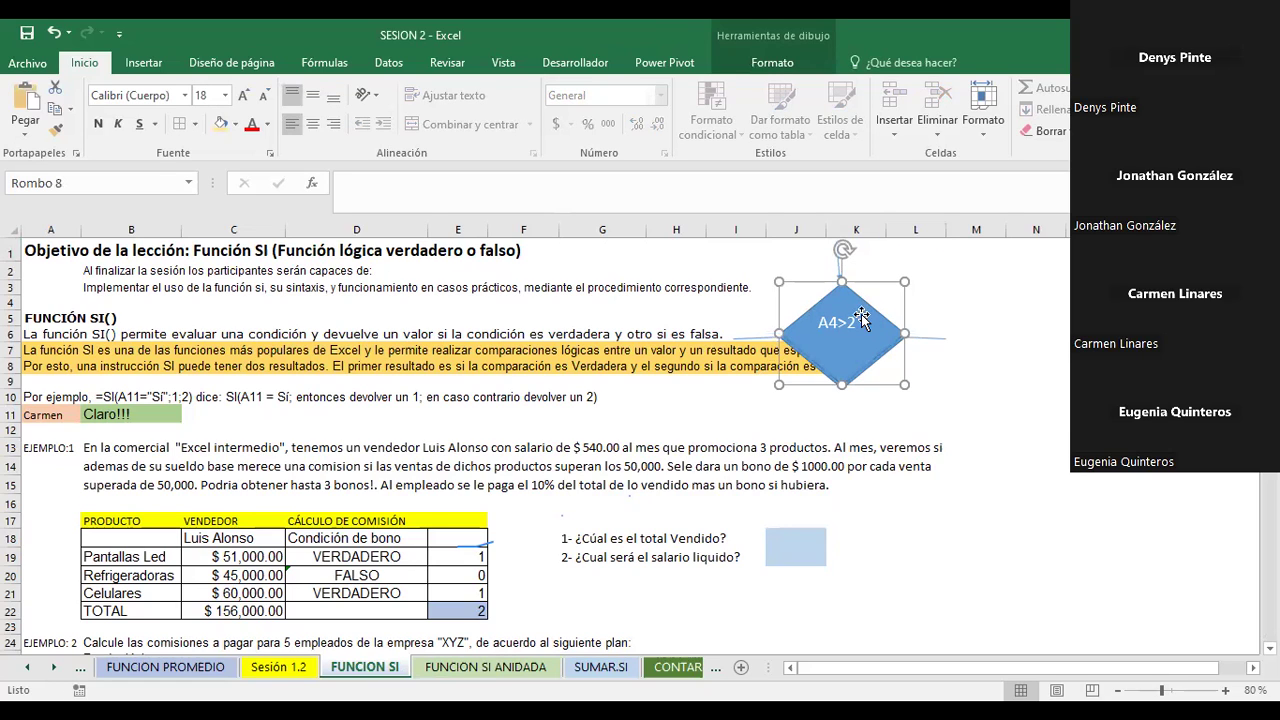
pyautogui.click(876, 290)
pyautogui.moveTo(863, 335); pyautogui.dragTo(1005, 397)
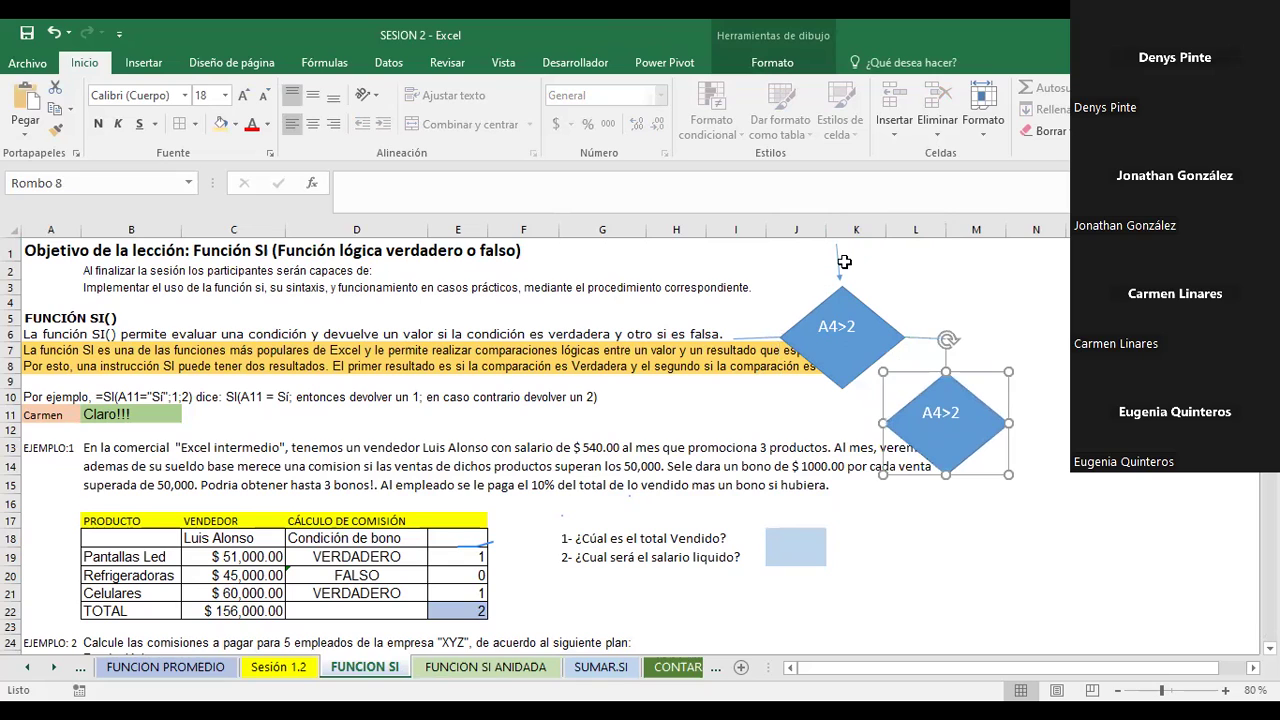
# Draw a connector from the top diamond down to the right A4>2 diamond.
pyautogui.click(143, 63)
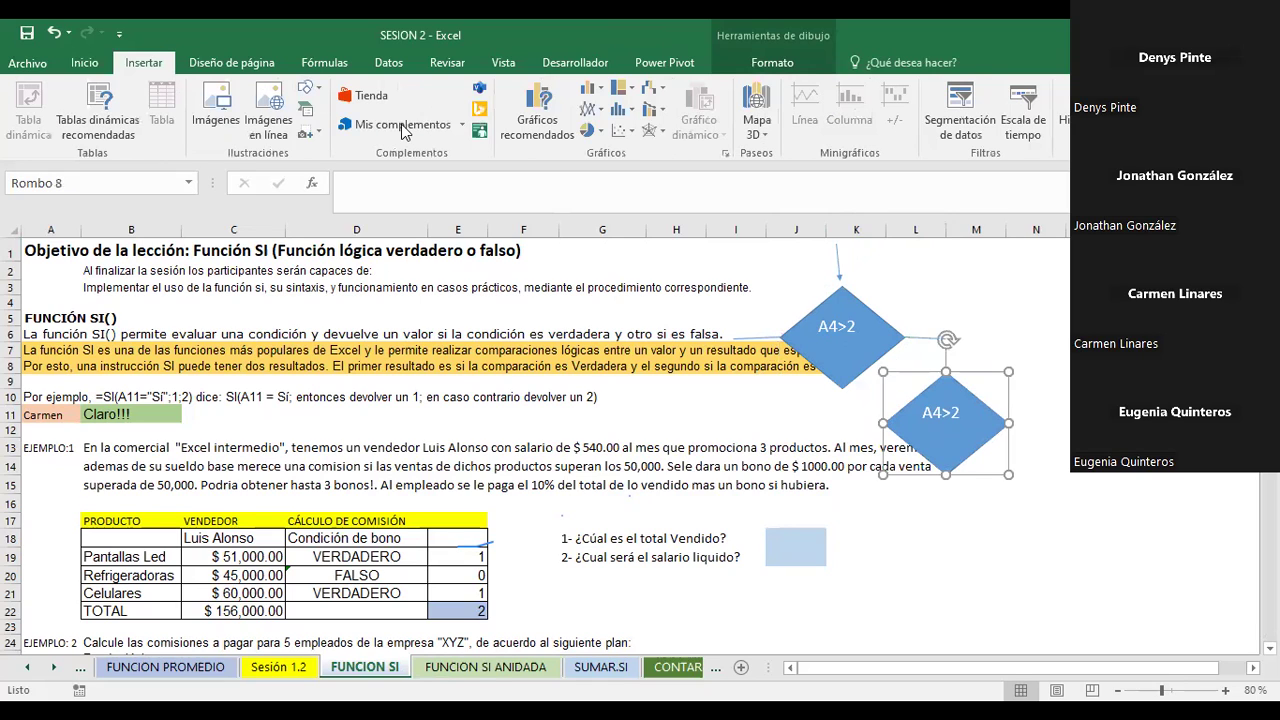
pyautogui.moveTo(840, 262); pyautogui.dragTo(841, 263)
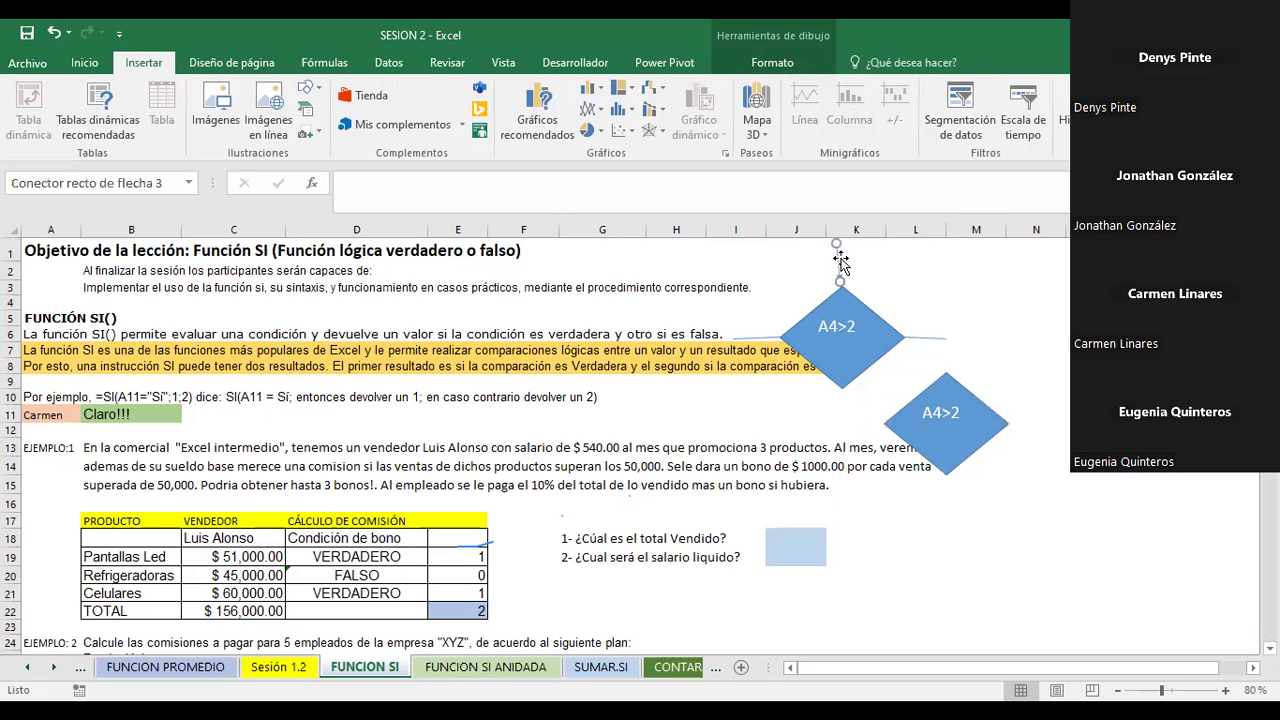
pyautogui.click(1015, 316)
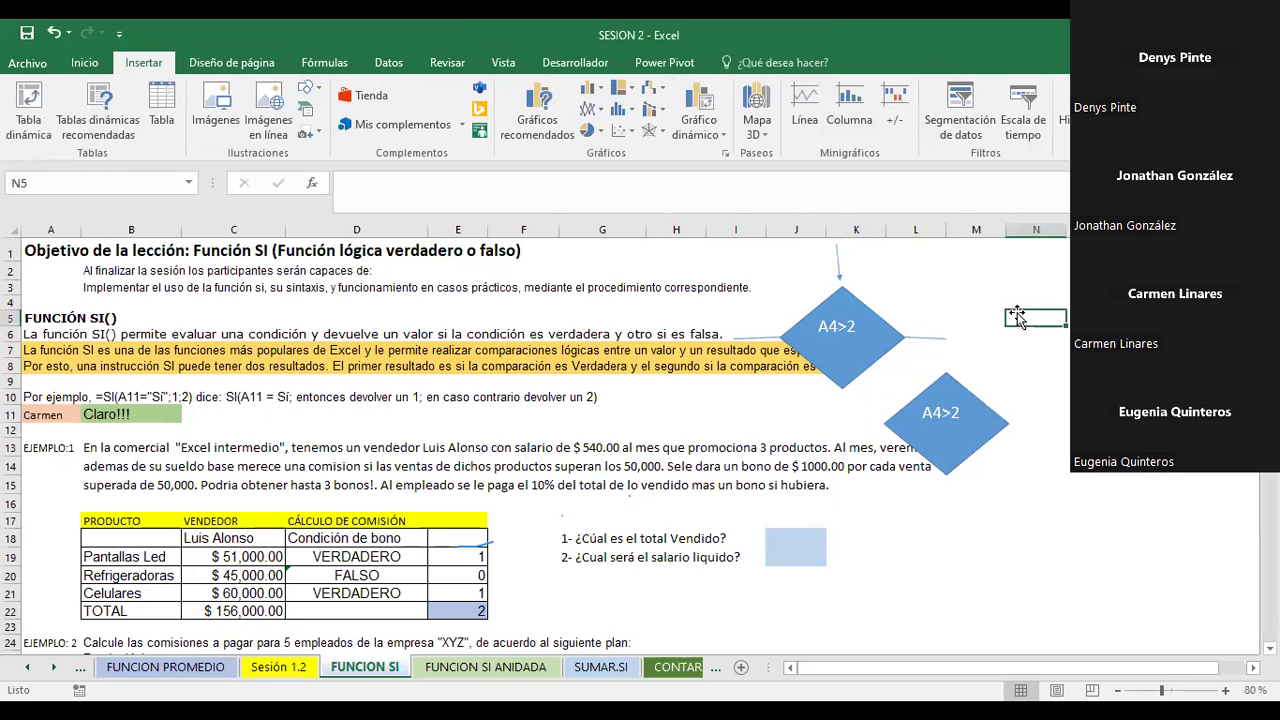
pyautogui.moveTo(1006, 310)
pyautogui.mouseDown()
pyautogui.moveTo(1010, 346)
pyautogui.moveTo(943, 357)
pyautogui.mouseUp()
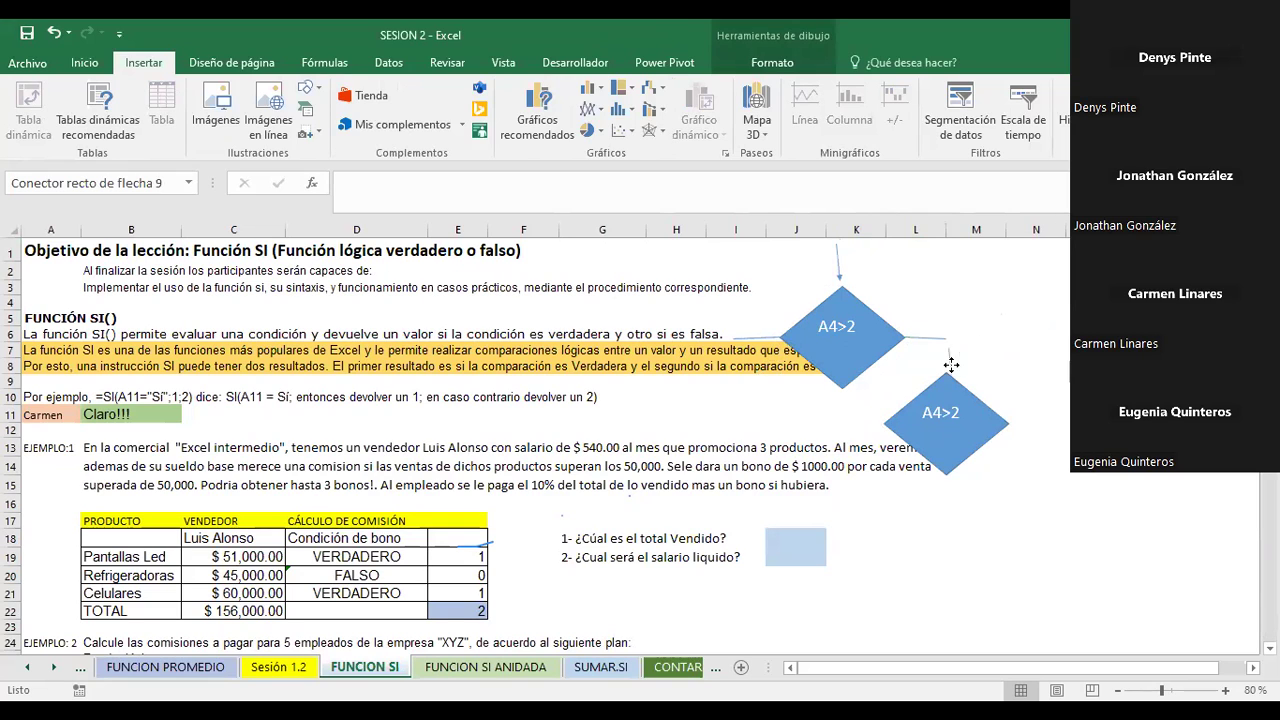
pyautogui.click(1020, 301)
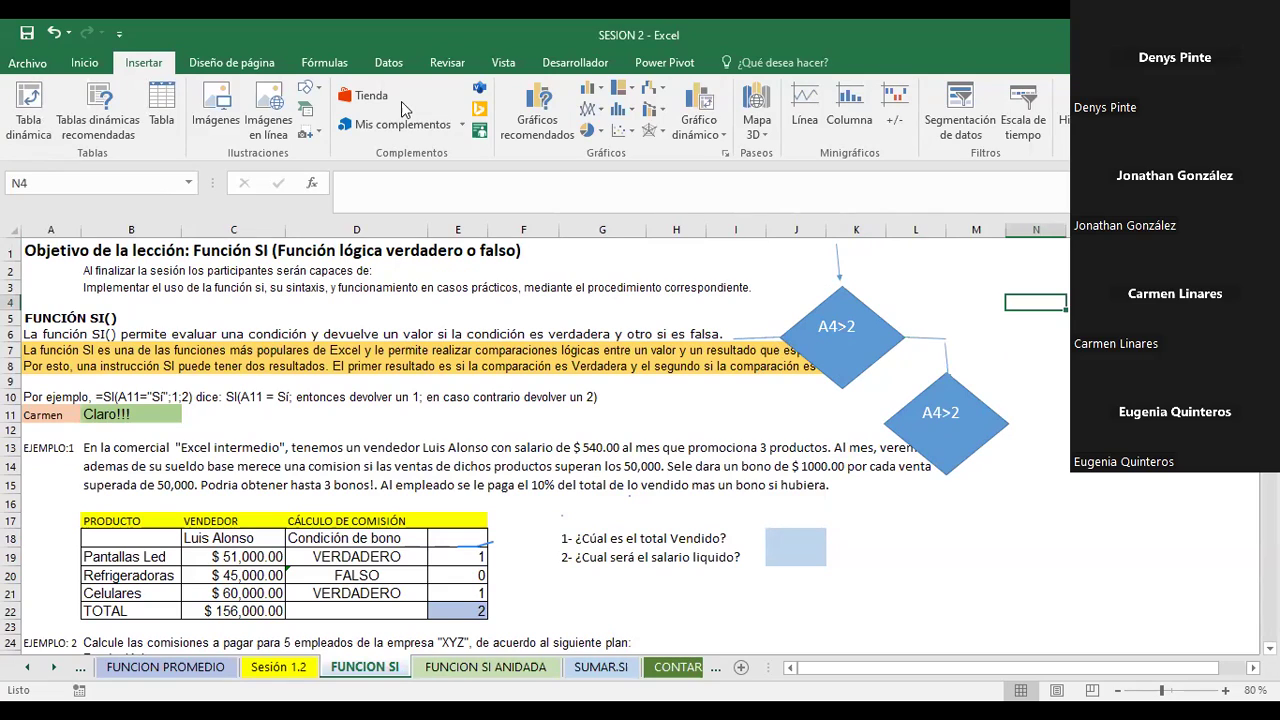
# Add a left A4>2 diamond with a duplicated connector leading to it.
pyautogui.click(903, 424)
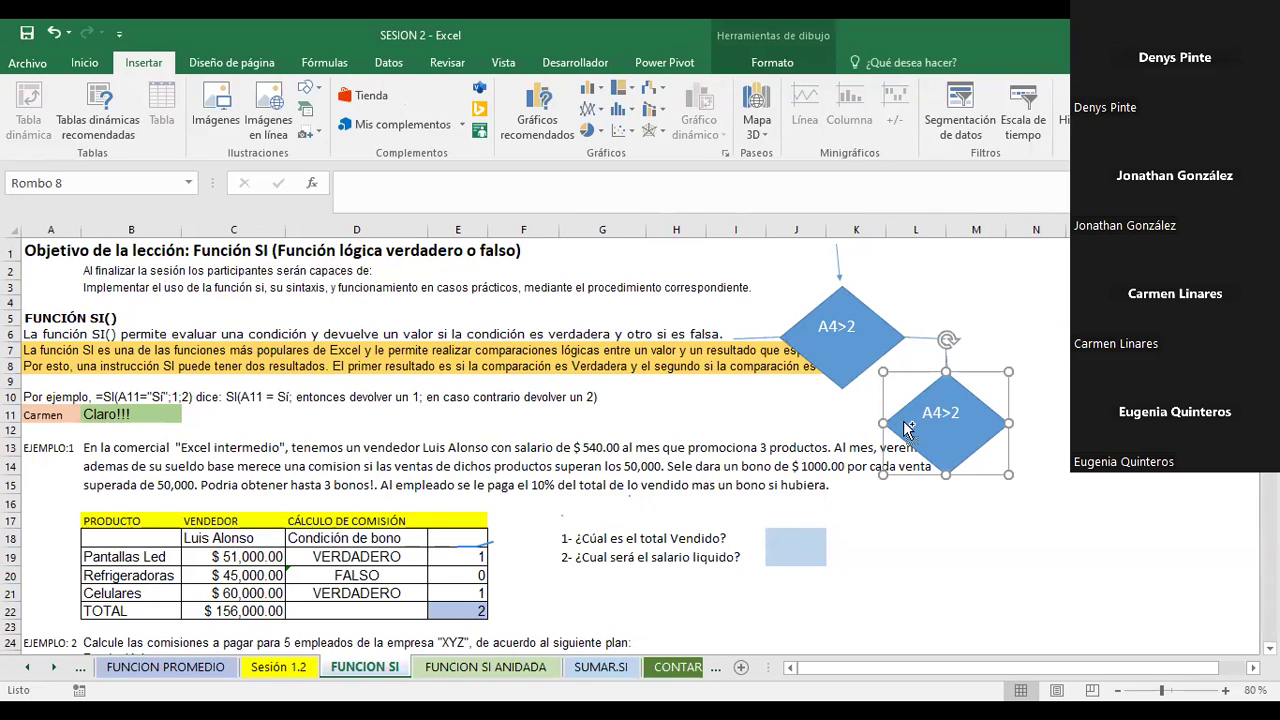
pyautogui.hotkey('ctrl', 'd')
pyautogui.moveTo(903, 423); pyautogui.dragTo(707, 421)
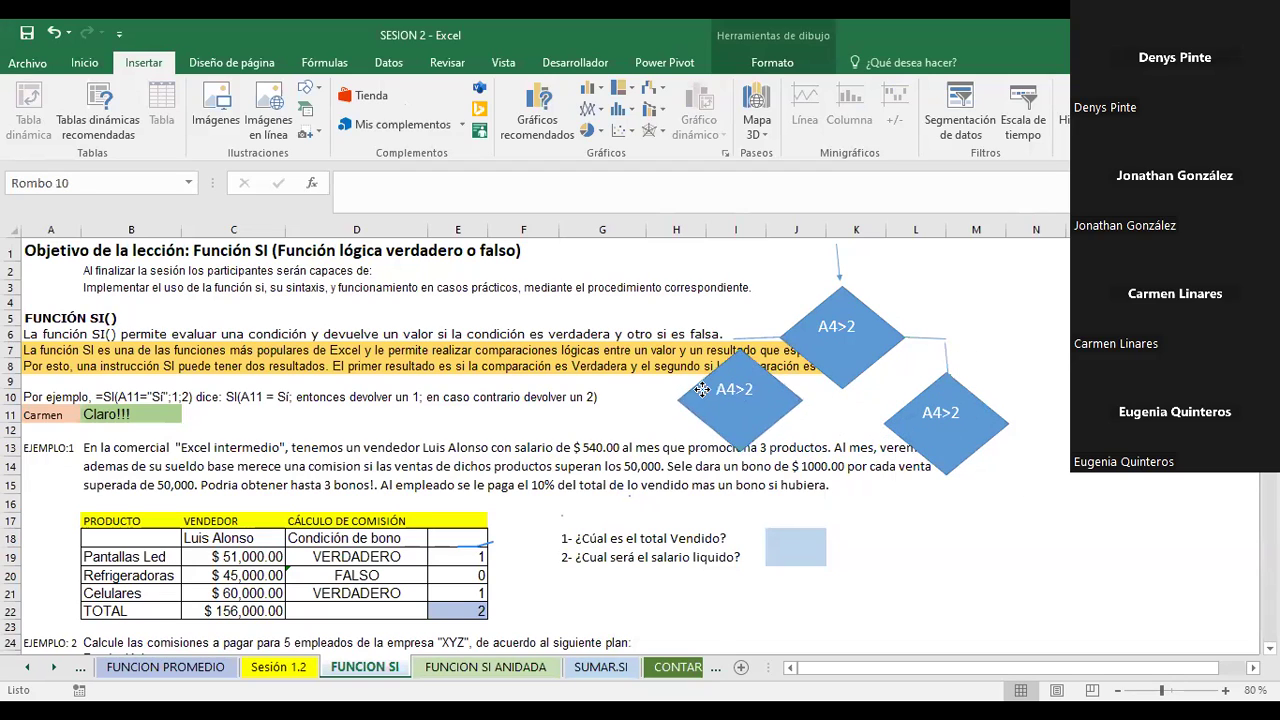
pyautogui.click(949, 357)
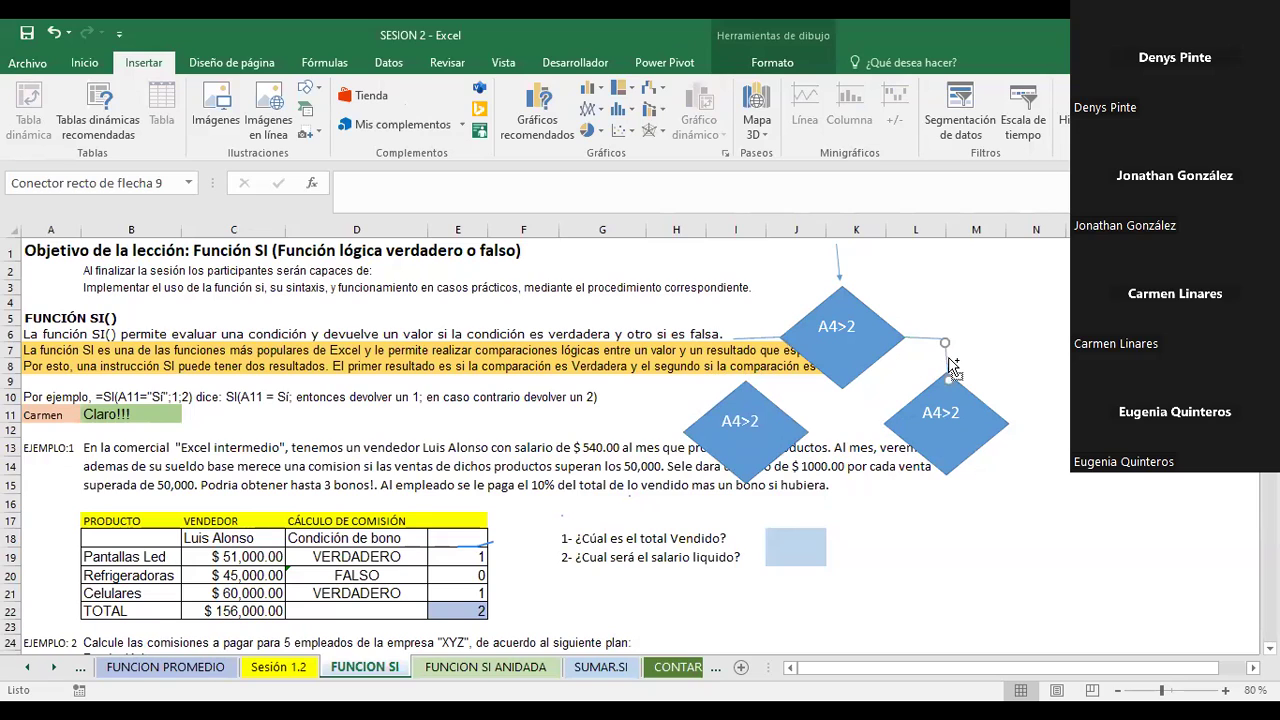
pyautogui.hotkey('ctrl', 'd')
pyautogui.moveTo(955, 370); pyautogui.dragTo(744, 352)
pyautogui.click(1055, 334)
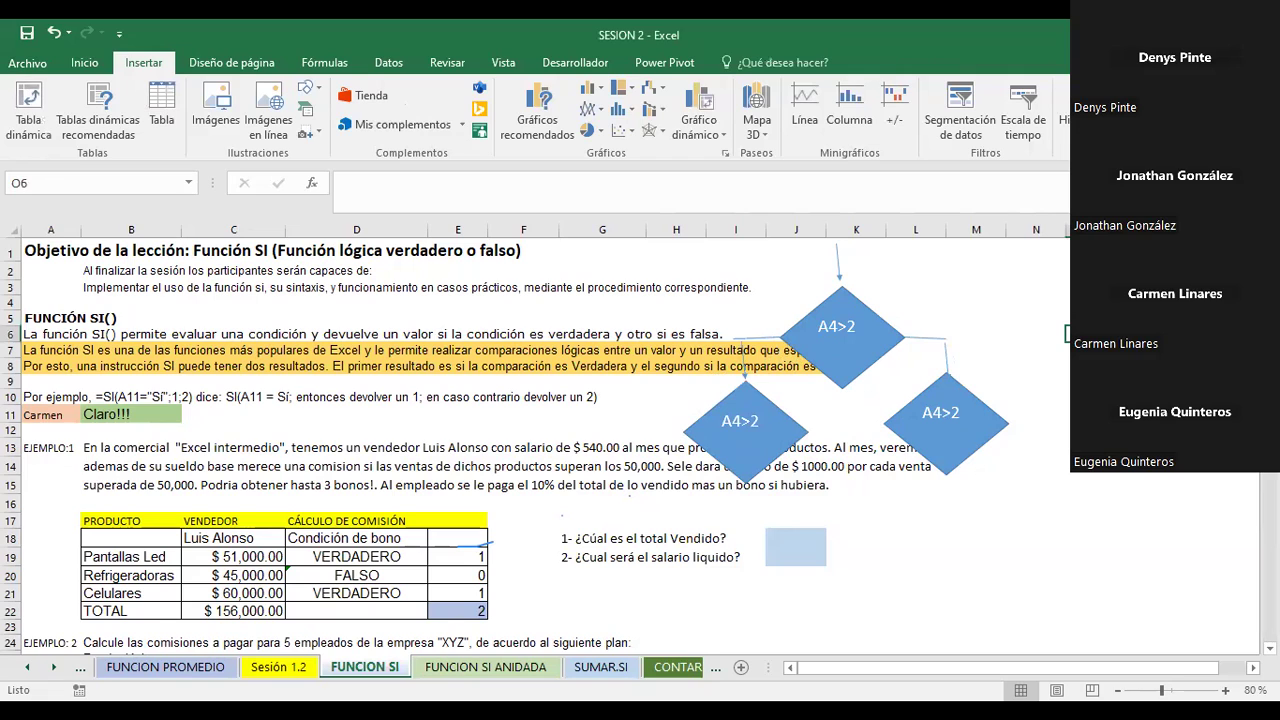
# Paste another A4>2 diamond below right of the right diamond.
pyautogui.click(967, 420)
pyautogui.hotkey('ctrl', 'c')
pyautogui.click(1099, 470)
pyautogui.hotkey('ctrl', 'v')
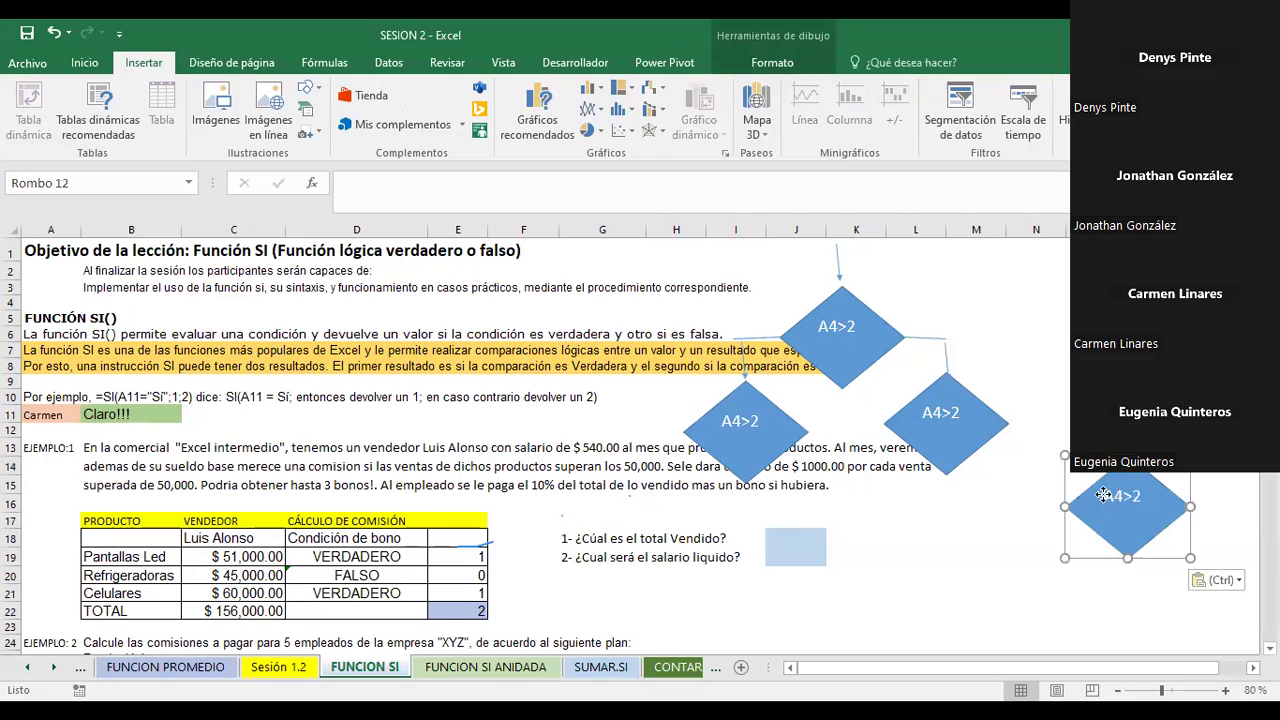
pyautogui.moveTo(1115, 488); pyautogui.dragTo(1068, 503)
# Duplicate the arrow and place it from the right diamond down to the lowest one.
pyautogui.click(928, 339)
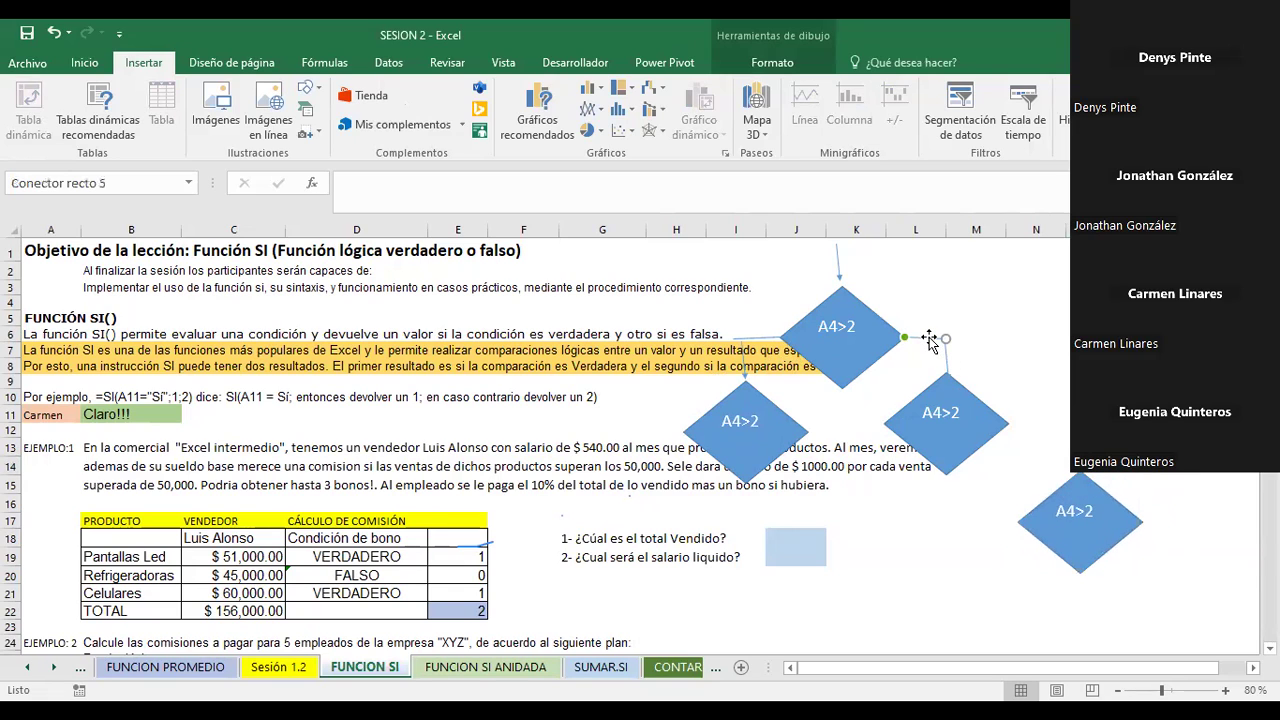
pyautogui.click(1035, 417)
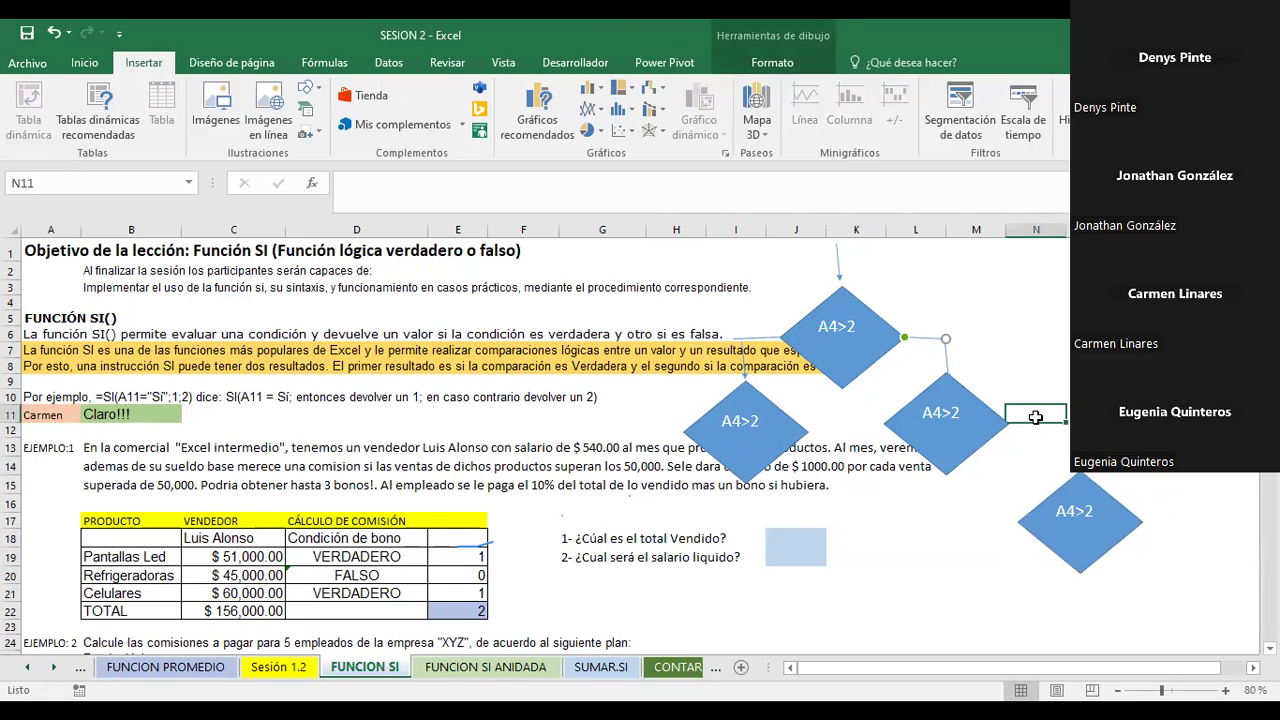
pyautogui.hotkey('ctrl', 'v')
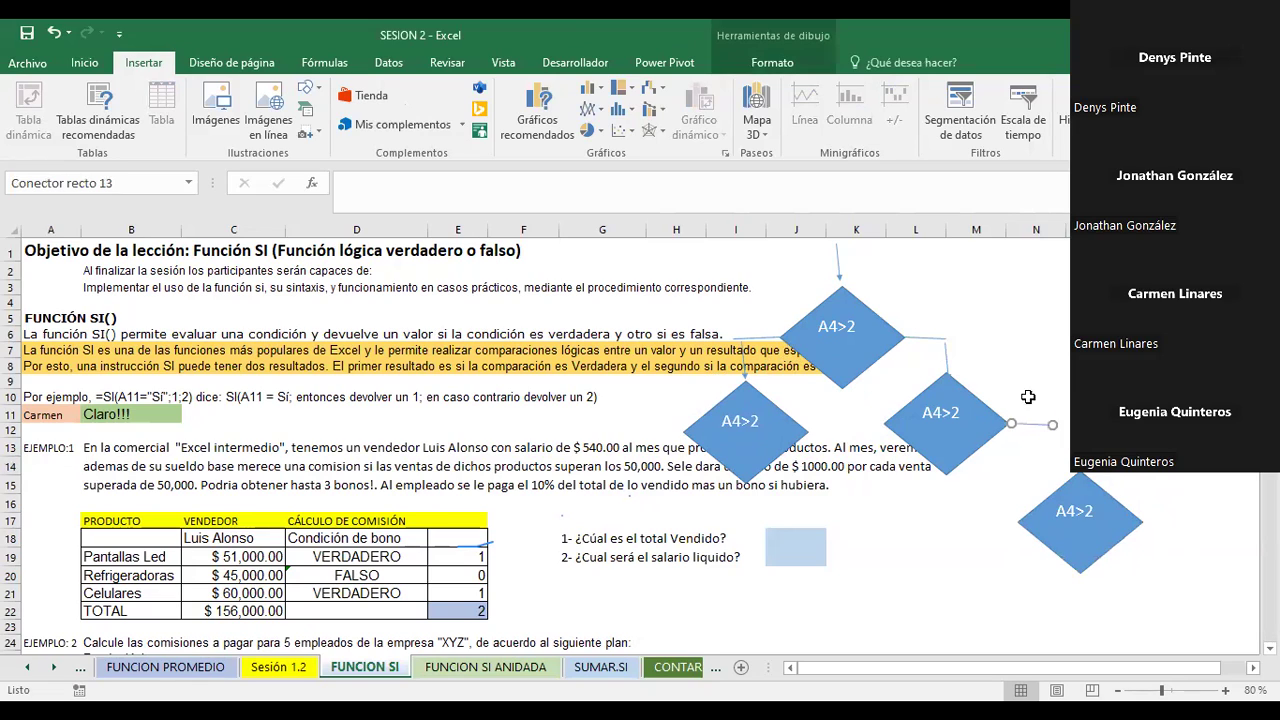
pyautogui.click(948, 362)
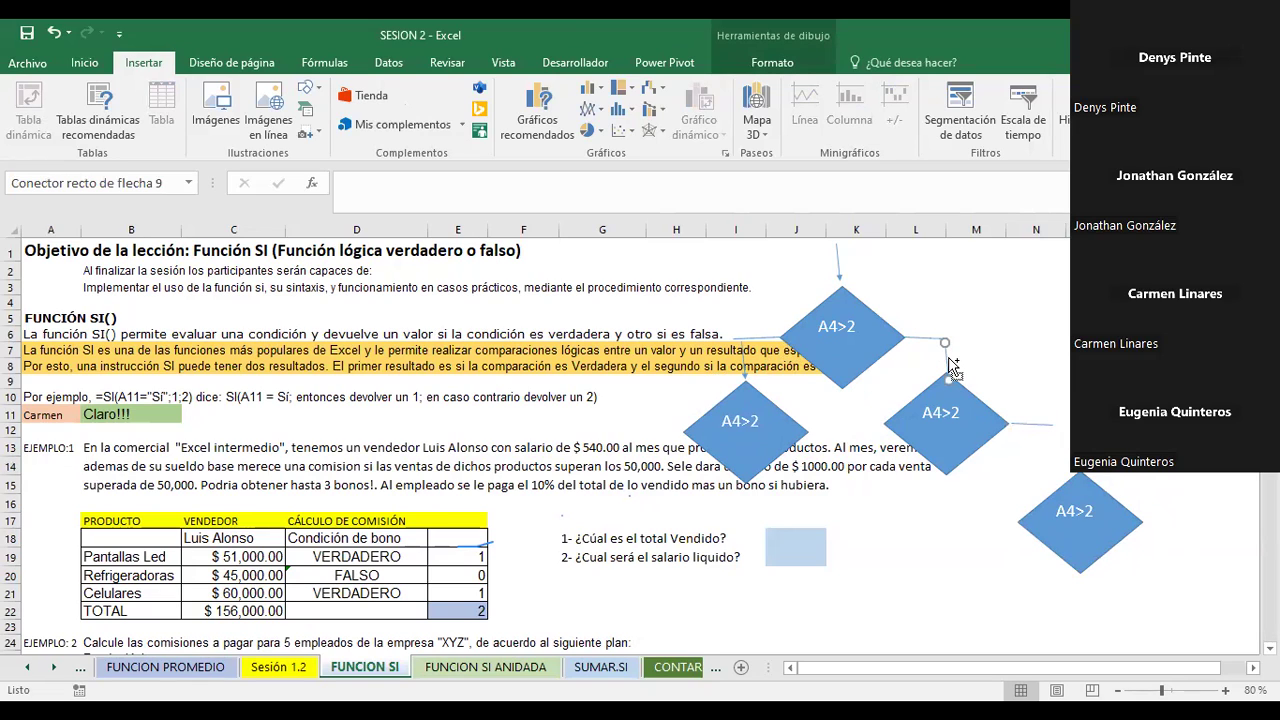
pyautogui.hotkey('ctrl', 'd')
pyautogui.moveTo(973, 380)
pyautogui.mouseDown()
pyautogui.moveTo(1066, 452)
pyautogui.moveTo(1054, 487)
pyautogui.moveTo(1049, 476)
pyautogui.mouseUp()
pyautogui.click(1066, 333)
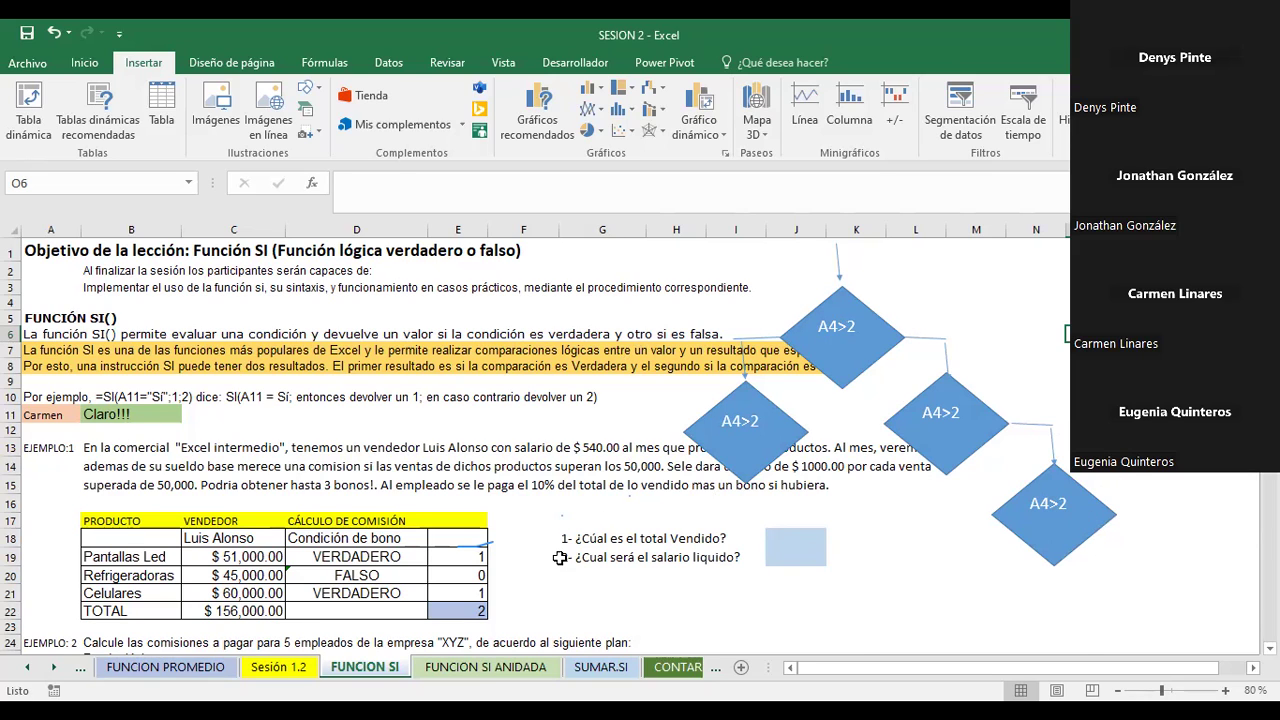
# Switch to the FUNCION SI ANIDADA sheet showing the student scores graded C, B, A, B.
pyautogui.click(482, 670)
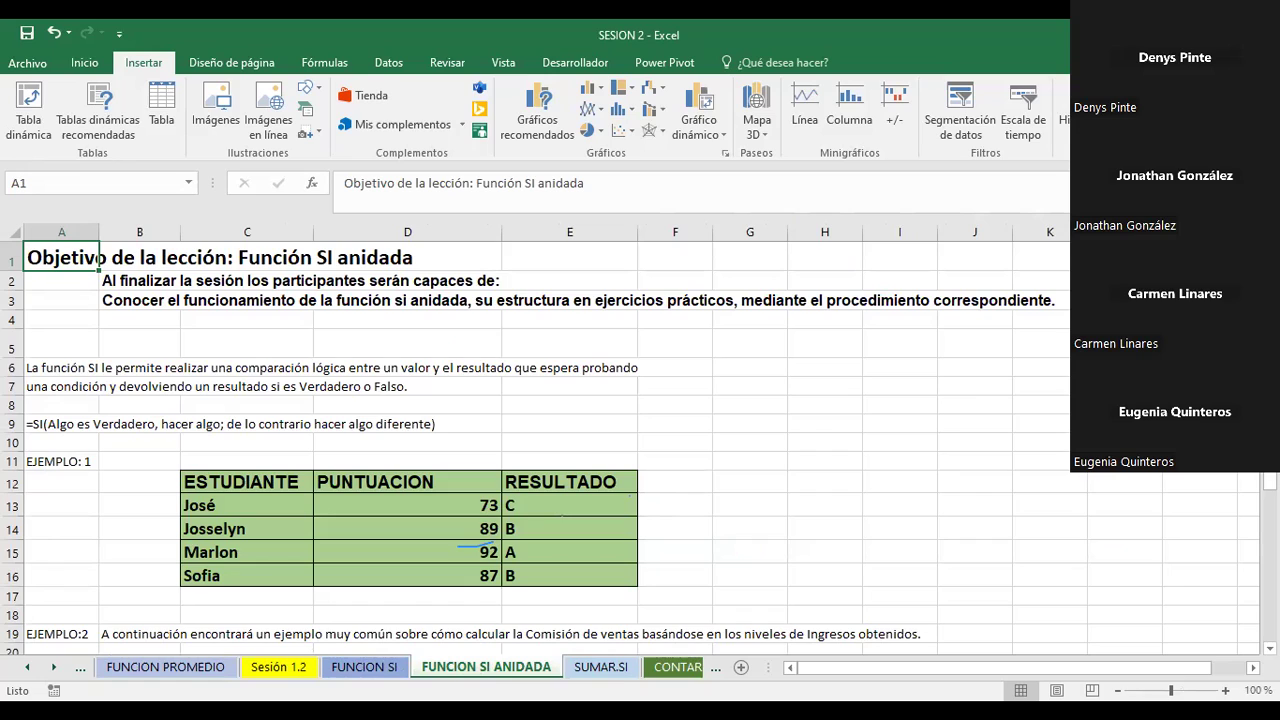
# Select cells F6 and A4, then move to the browser's lesson 1.5 on cell references.
pyautogui.click(681, 365)
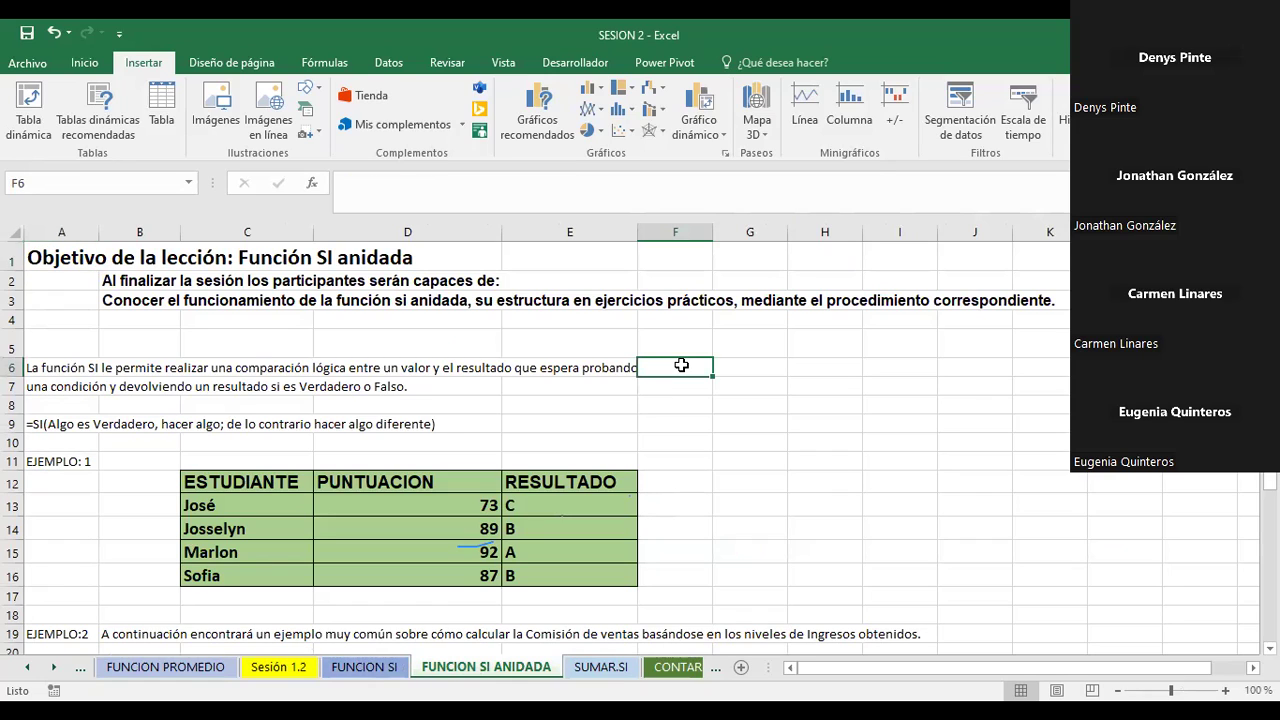
pyautogui.click(68, 326)
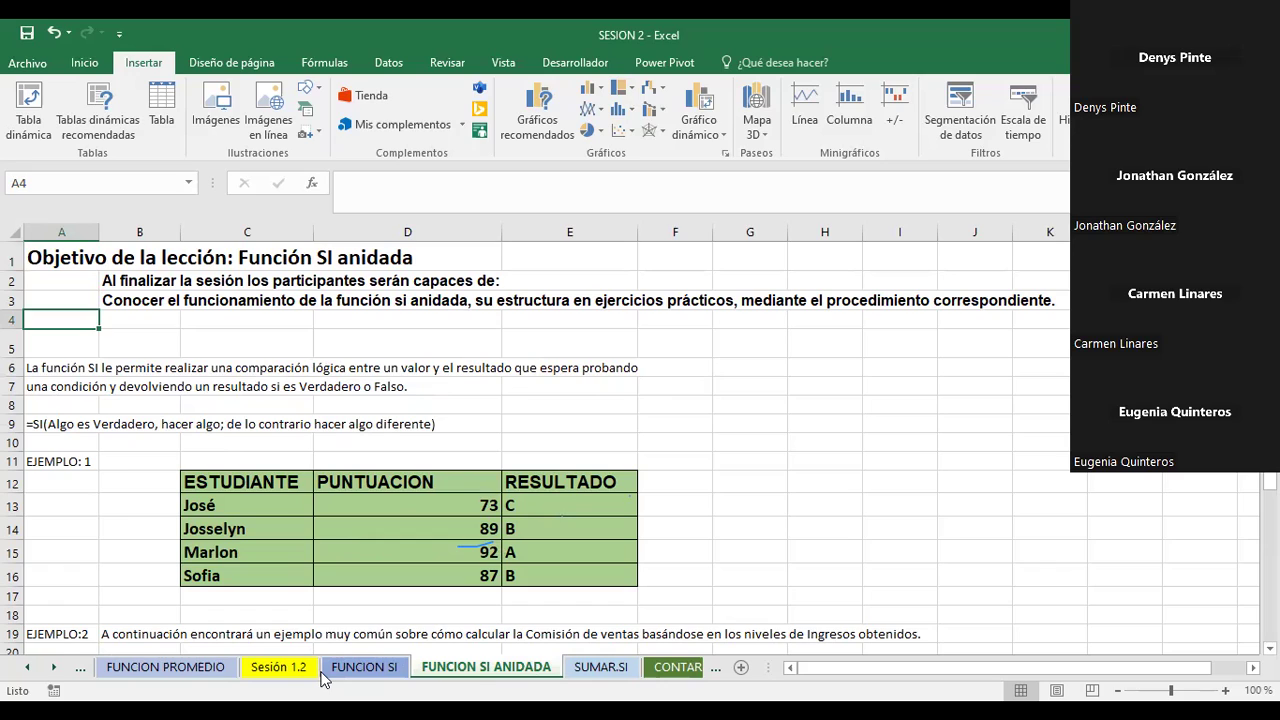
pyautogui.click(322, 678)
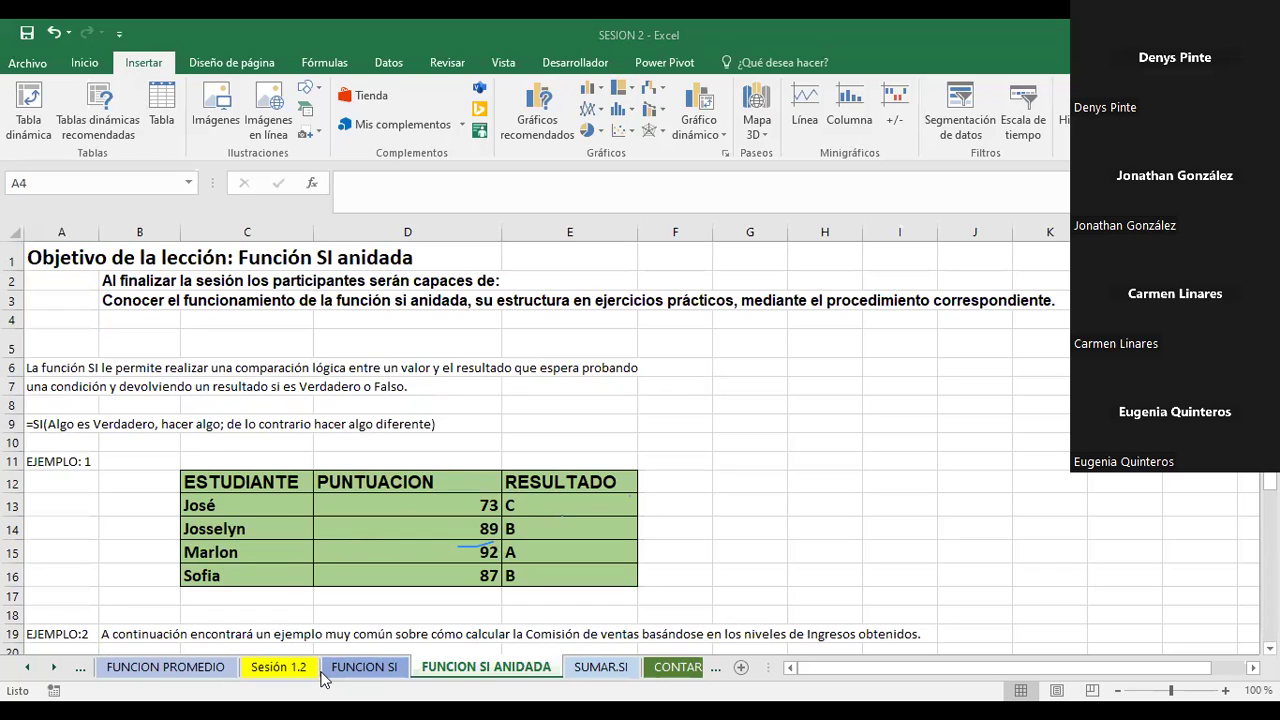
pyautogui.hotkey('alt', 'Tab')
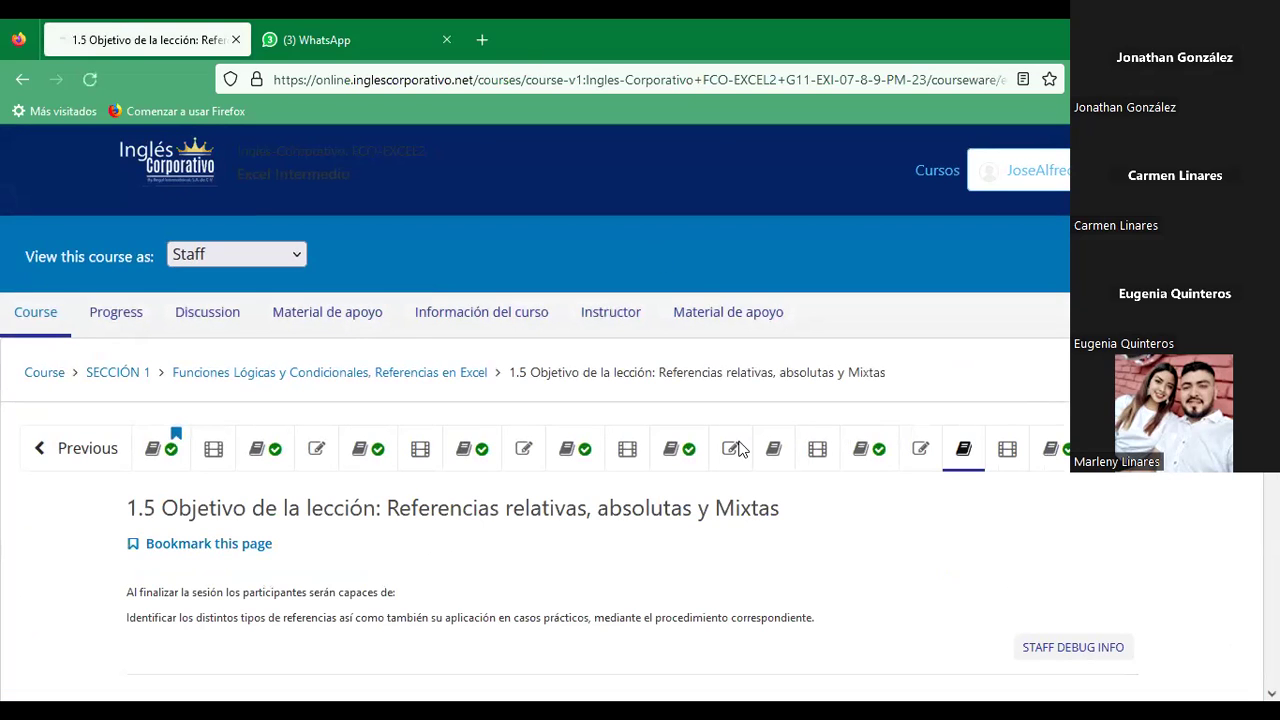
# Step back through the Inglés Corporativo course units to lesson 1.2, the Función SI objective page.
pyautogui.click(33, 442)
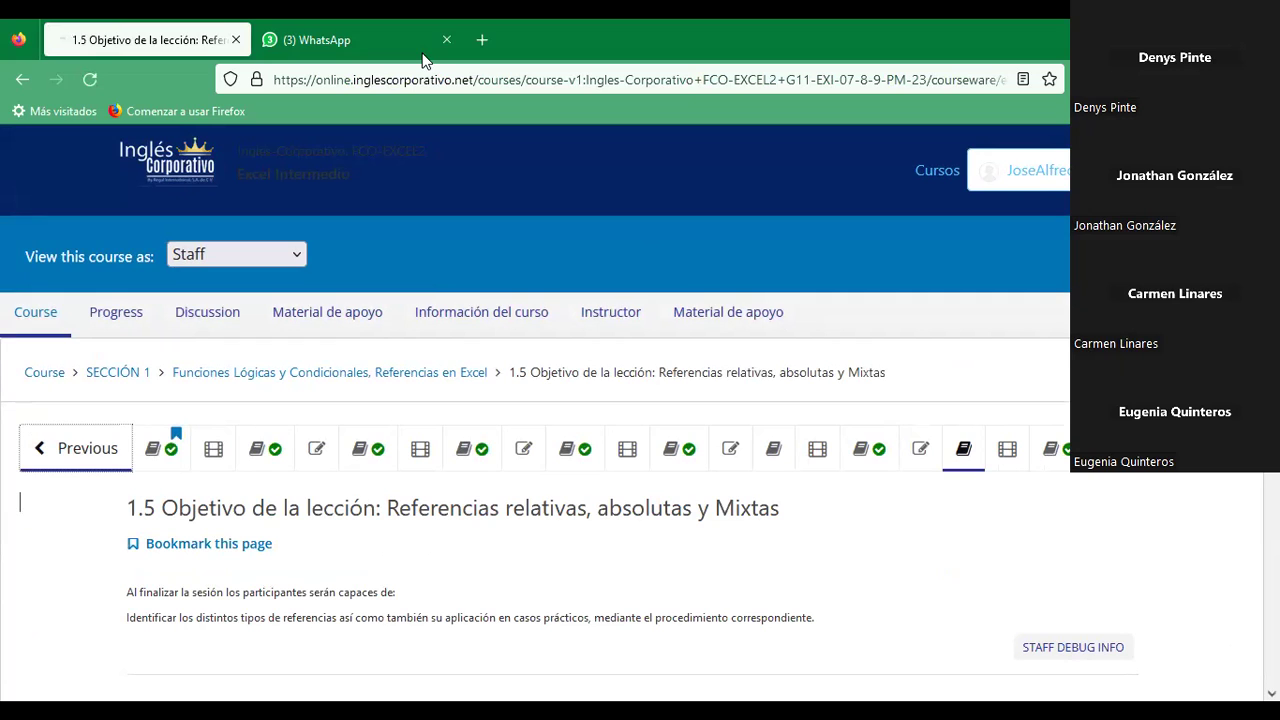
pyautogui.click(47, 465)
pyautogui.click(47, 465)
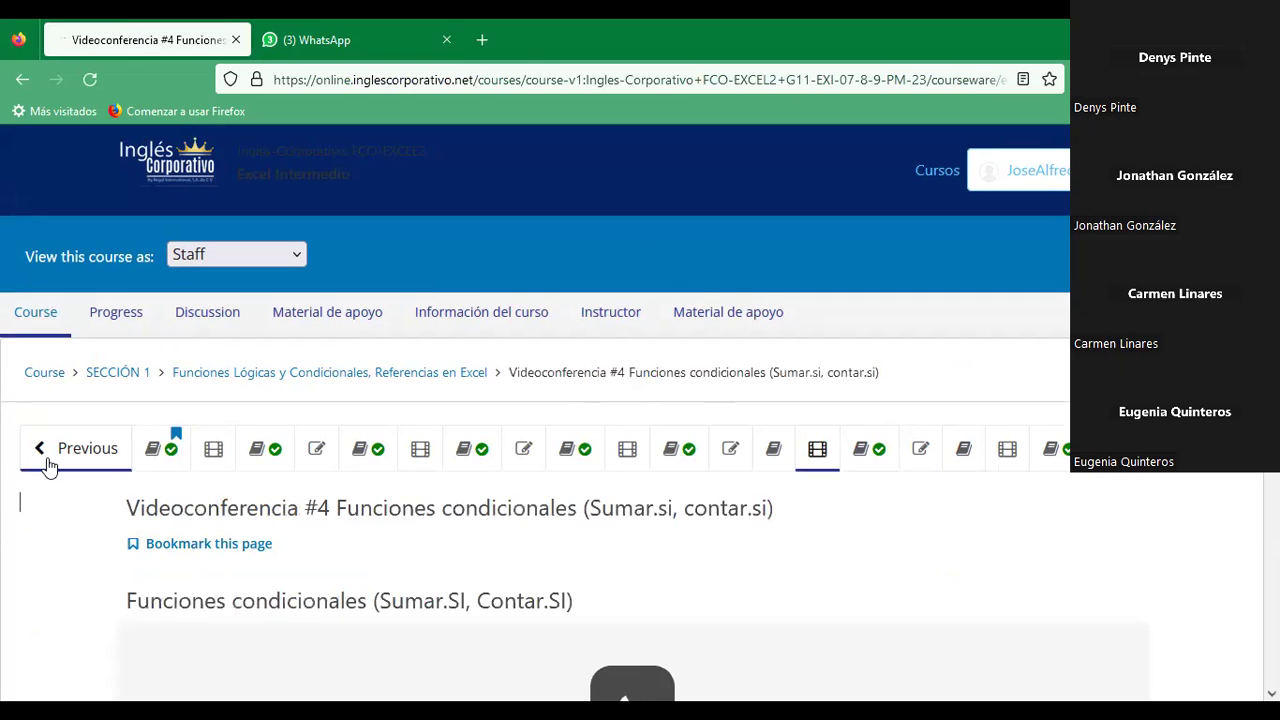
pyautogui.click(49, 466)
pyautogui.click(49, 466)
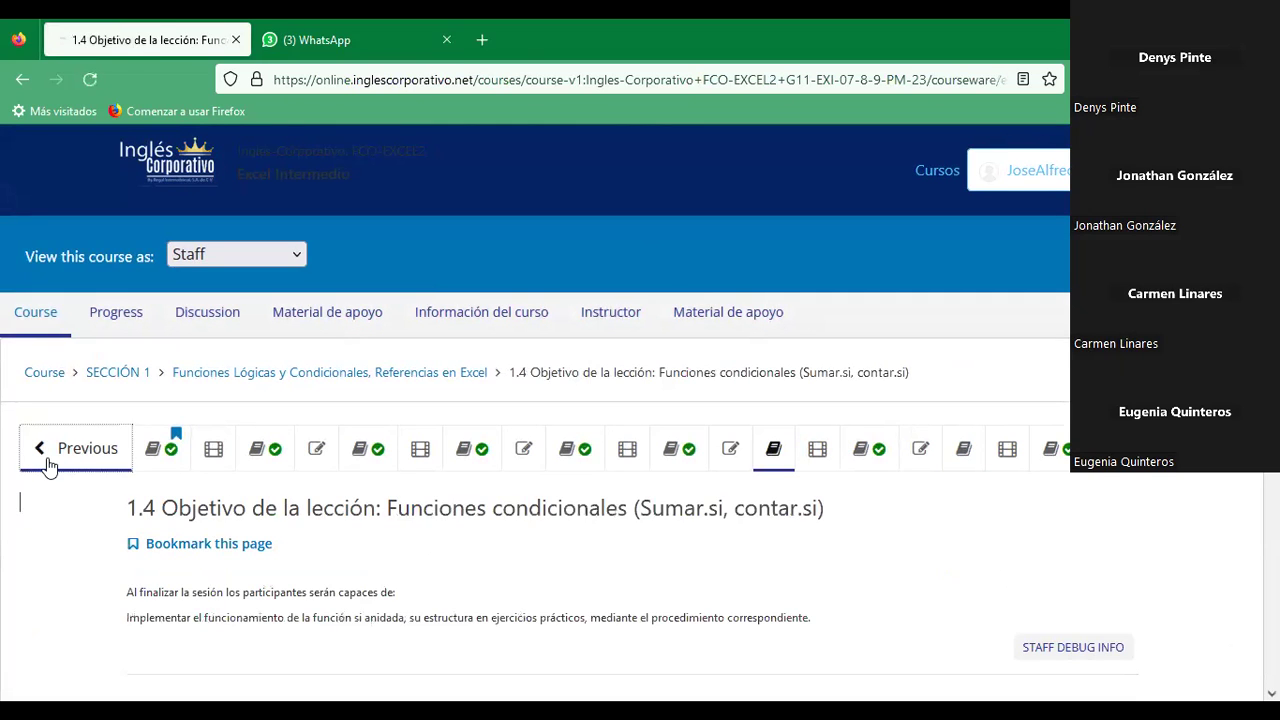
pyautogui.click(49, 466)
pyautogui.click(49, 466)
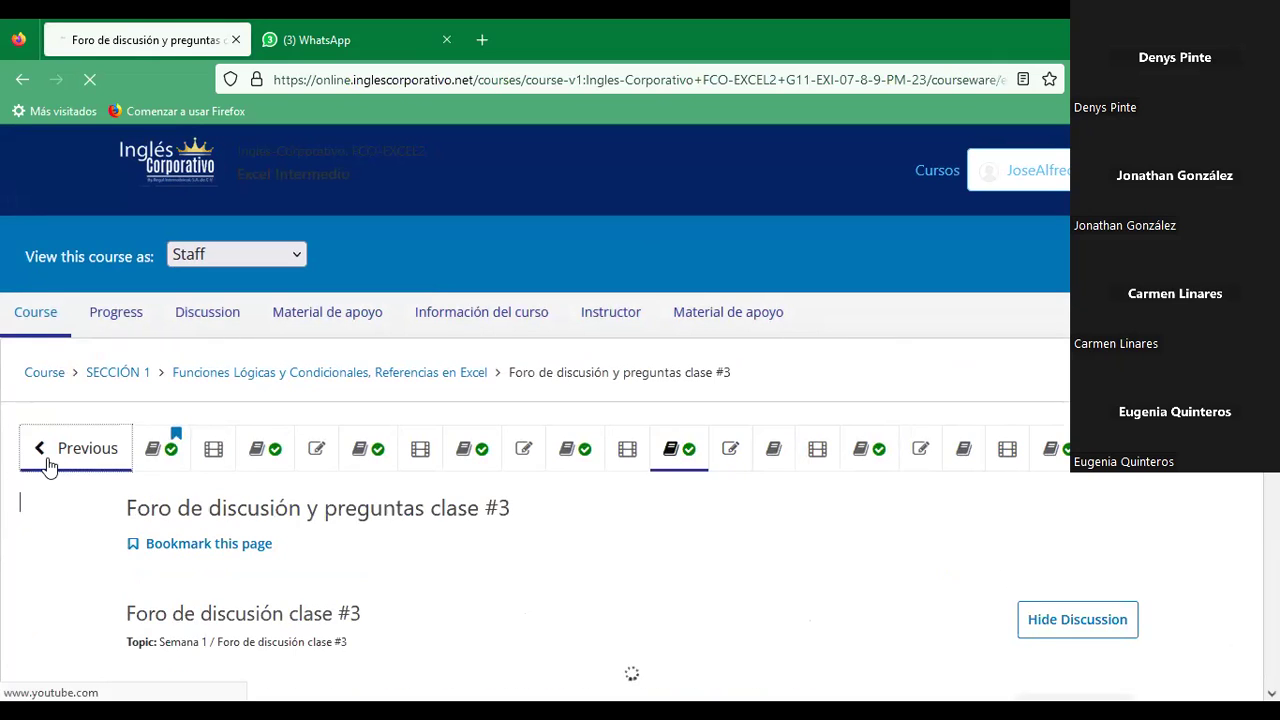
pyautogui.click(49, 466)
pyautogui.click(49, 466)
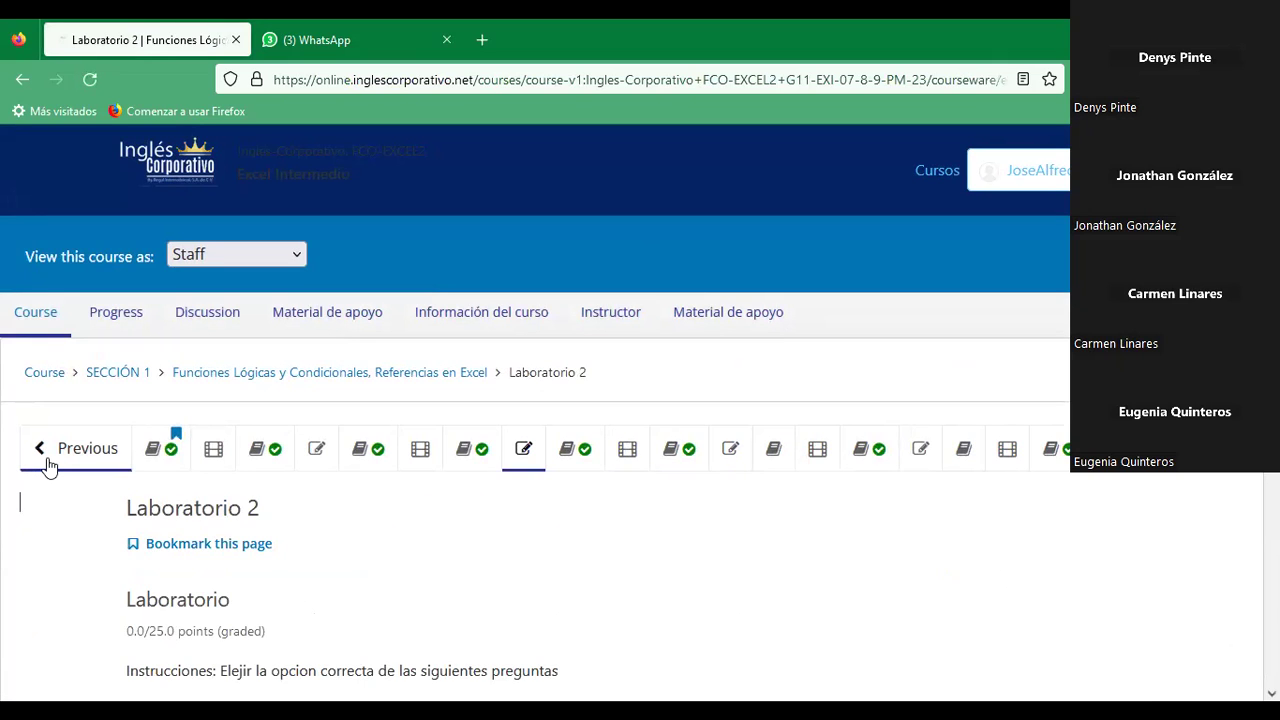
pyautogui.click(49, 466)
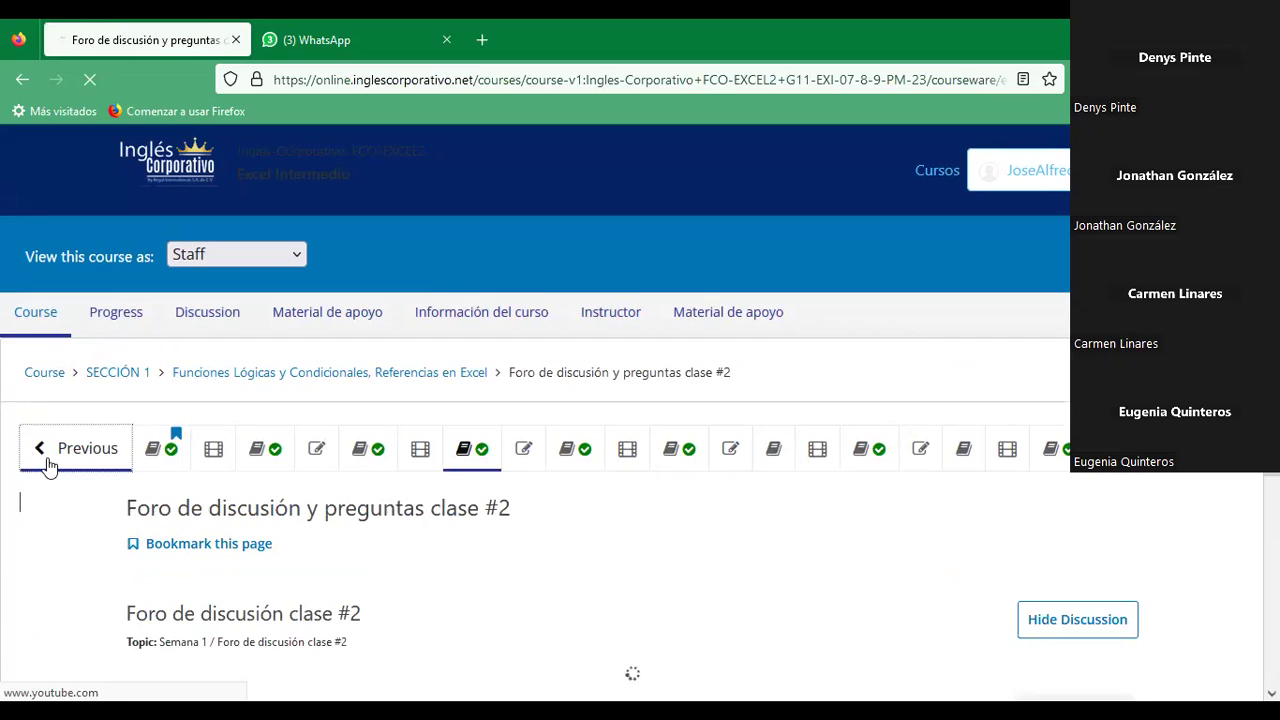
pyautogui.click(49, 466)
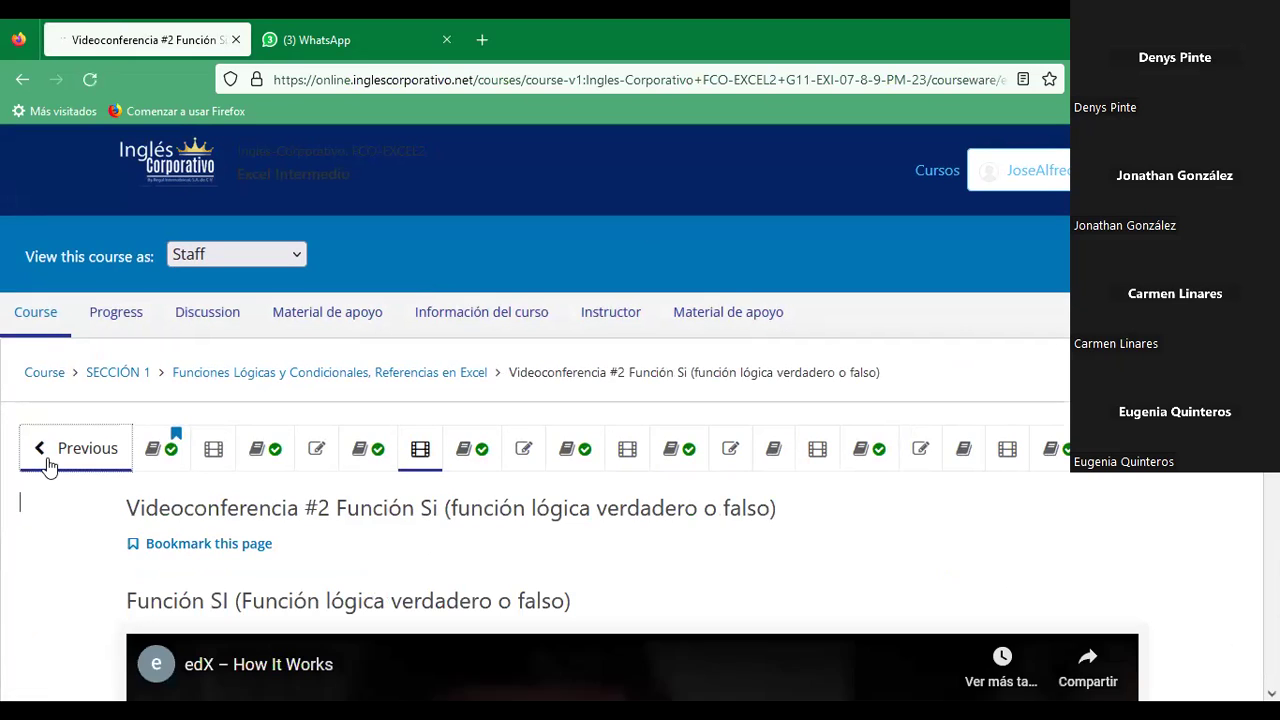
pyautogui.click(49, 466)
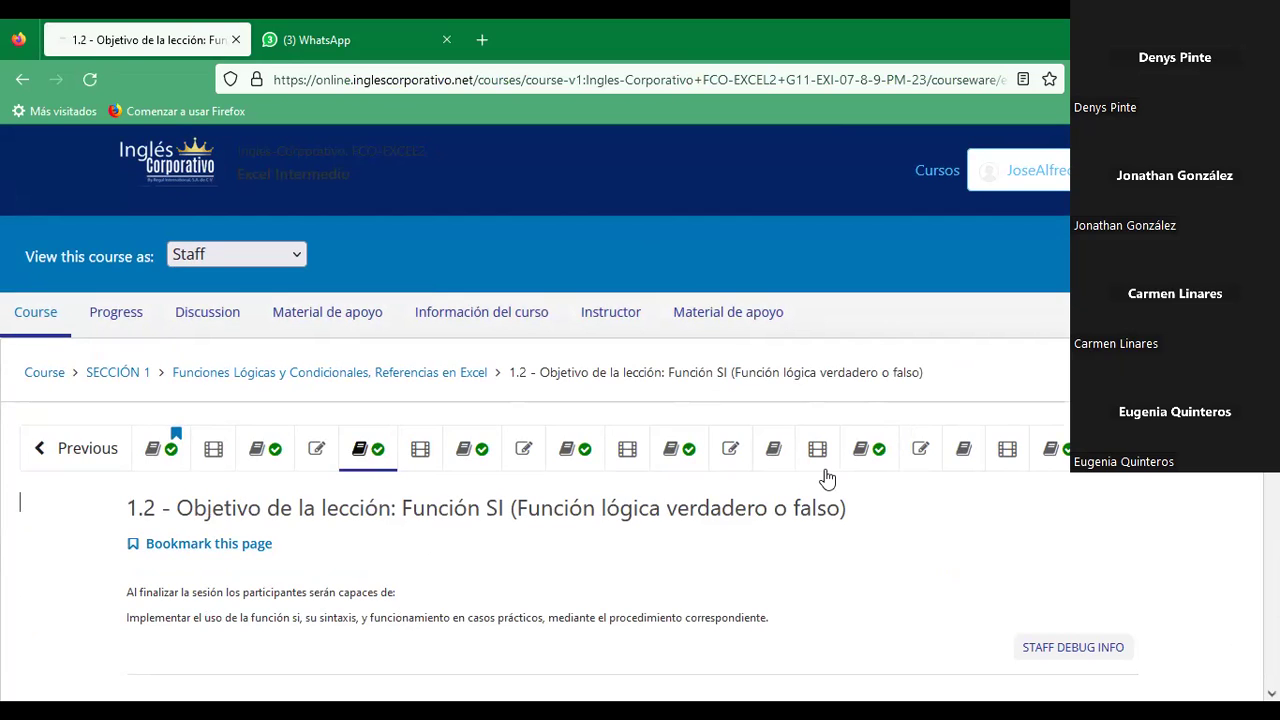
# Read through lesson 1.2 to the bottom, then move on to the Videoconferencia #2 Función Si unit.
pyautogui.scroll(-3, 535, 410)
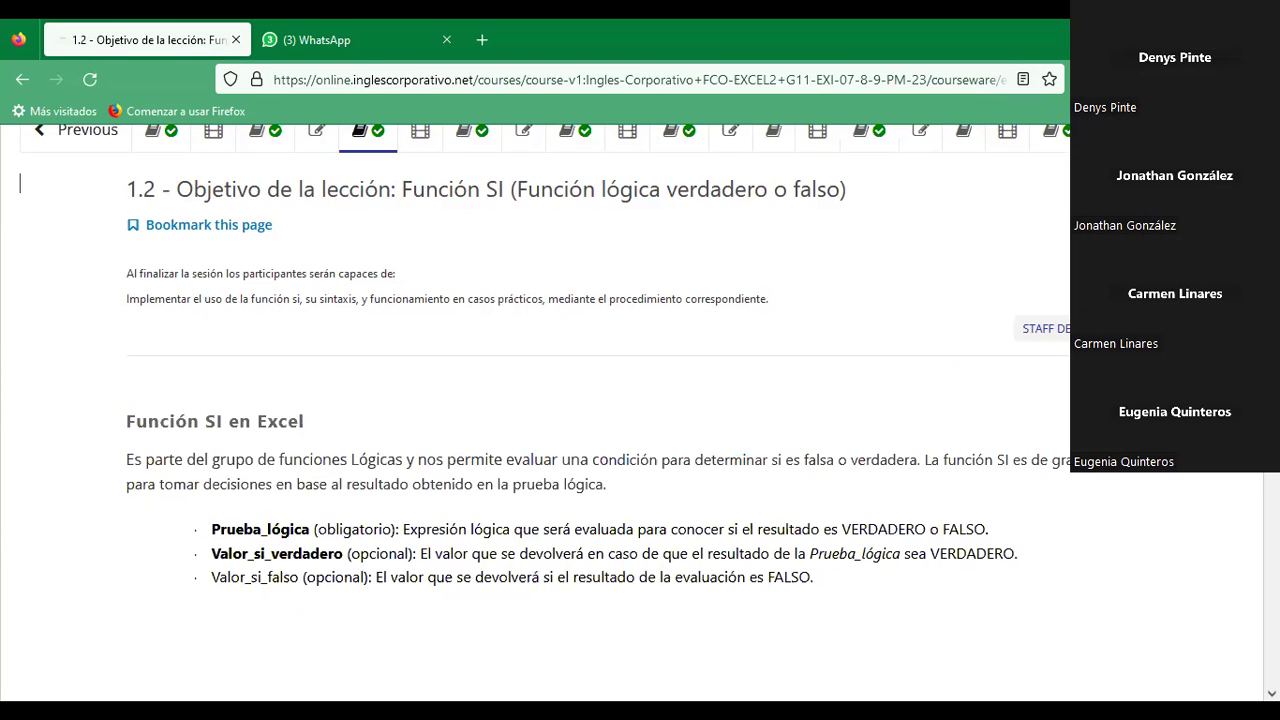
pyautogui.scroll(-4, 535, 410)
pyautogui.scroll(-3, 535, 410)
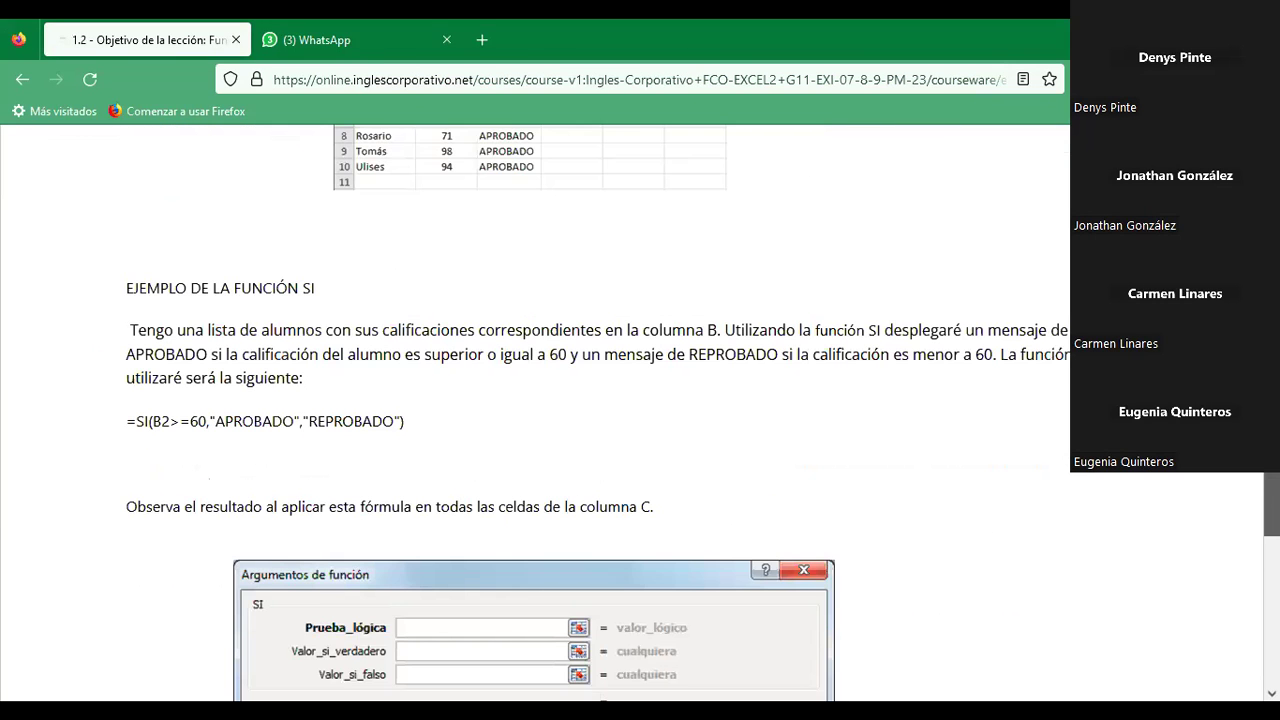
pyautogui.scroll(-1, 535, 410)
pyautogui.scroll(-5, 535, 410)
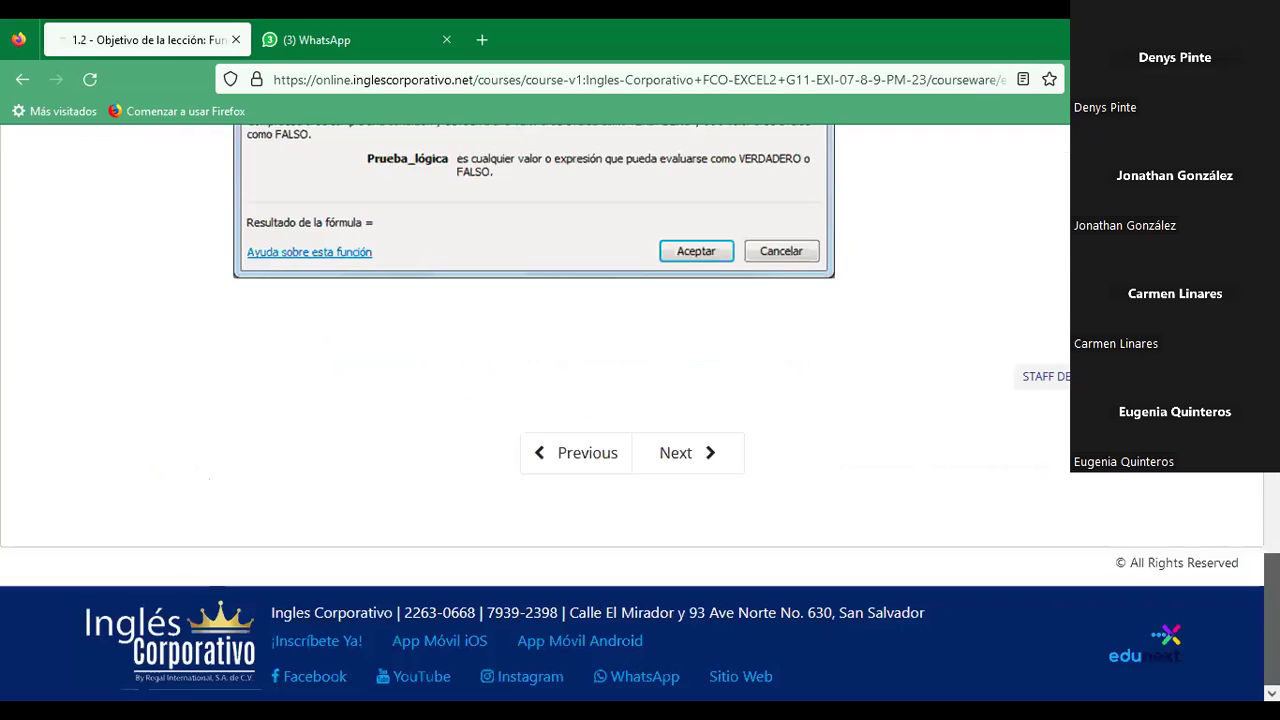
pyautogui.click(699, 466)
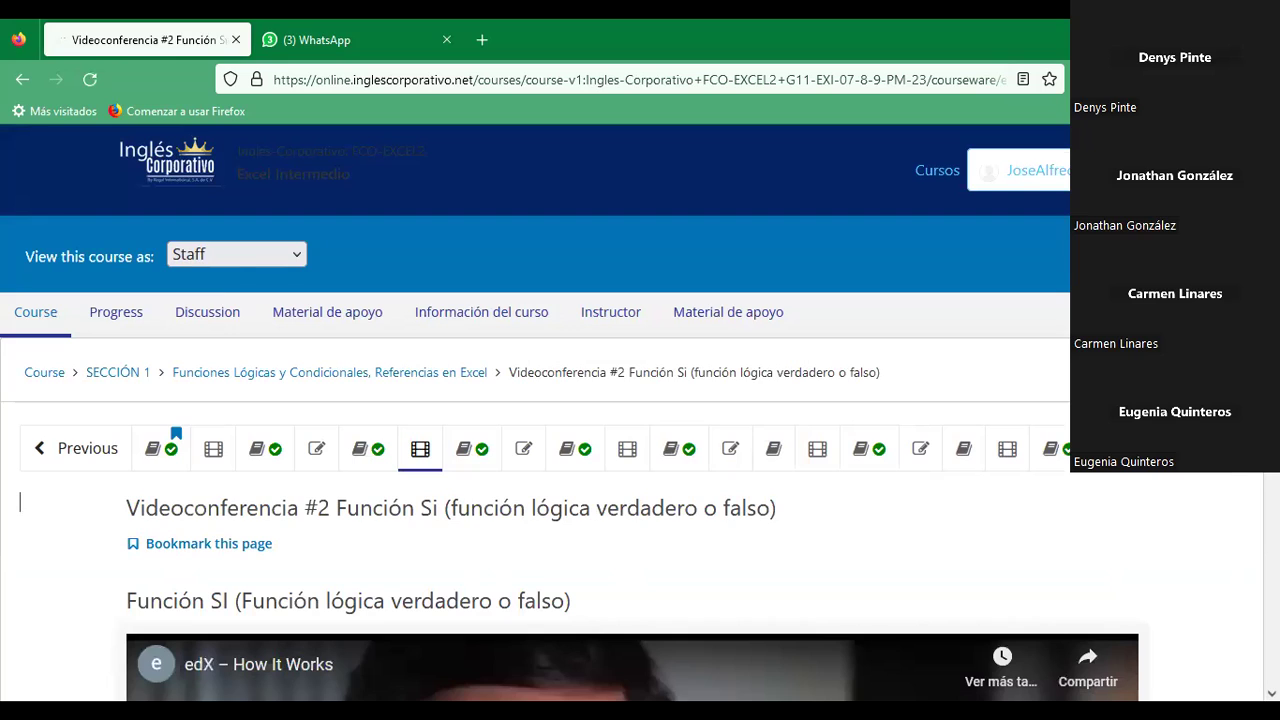
# Skip past the forum and Laboratorio 2 to lesson 1.3 Función SI anidada and view its Malo-to-Excelente grading example.
pyautogui.click(472, 448)
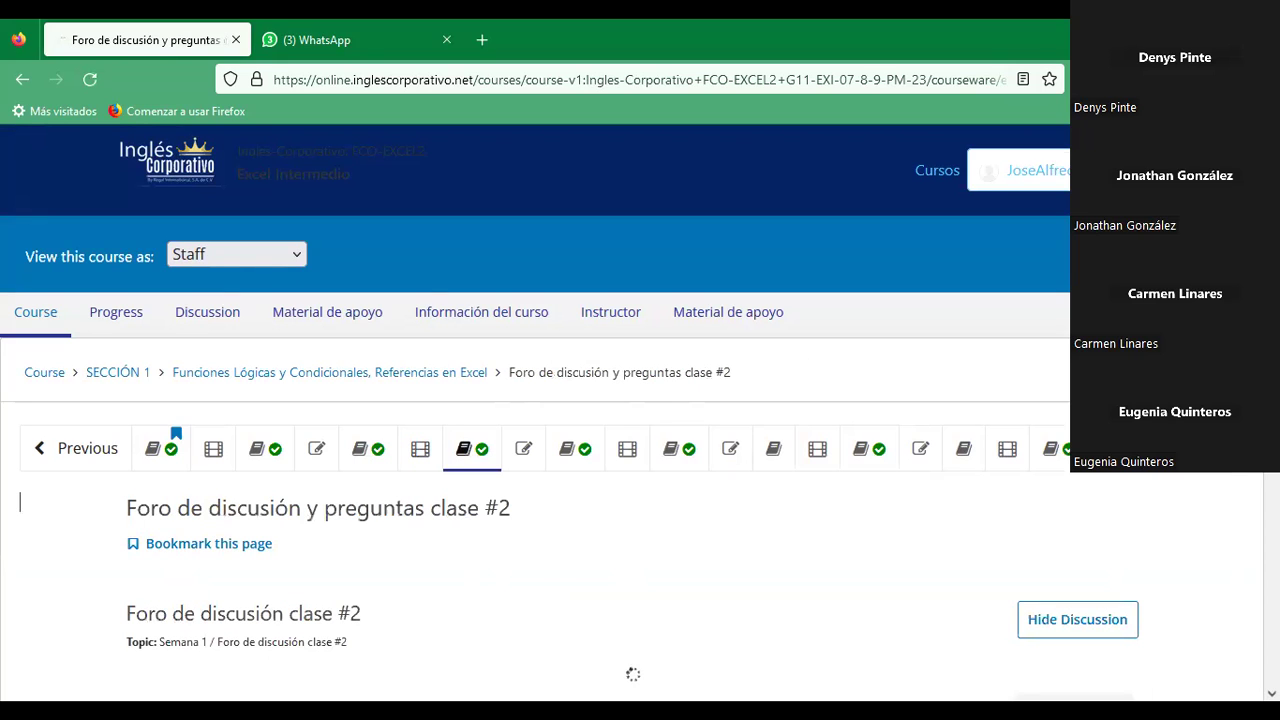
pyautogui.click(524, 448)
pyautogui.click(575, 448)
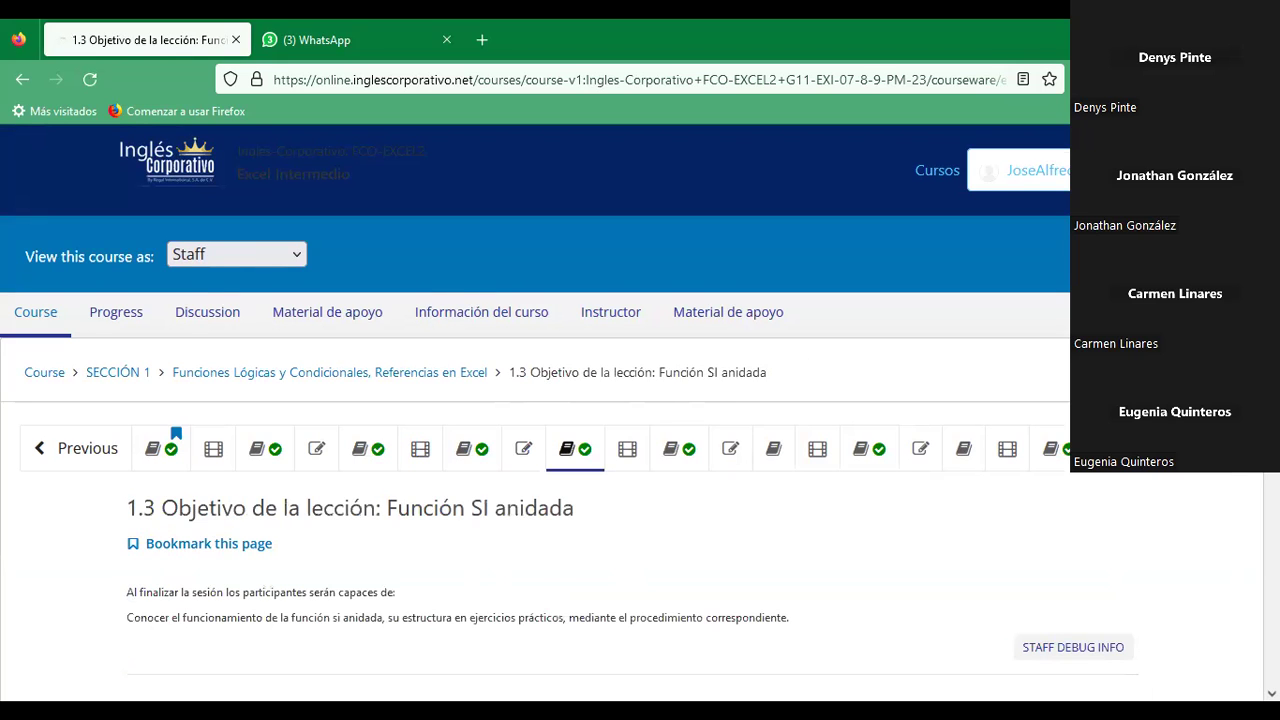
pyautogui.scroll(-1, 20, 418)
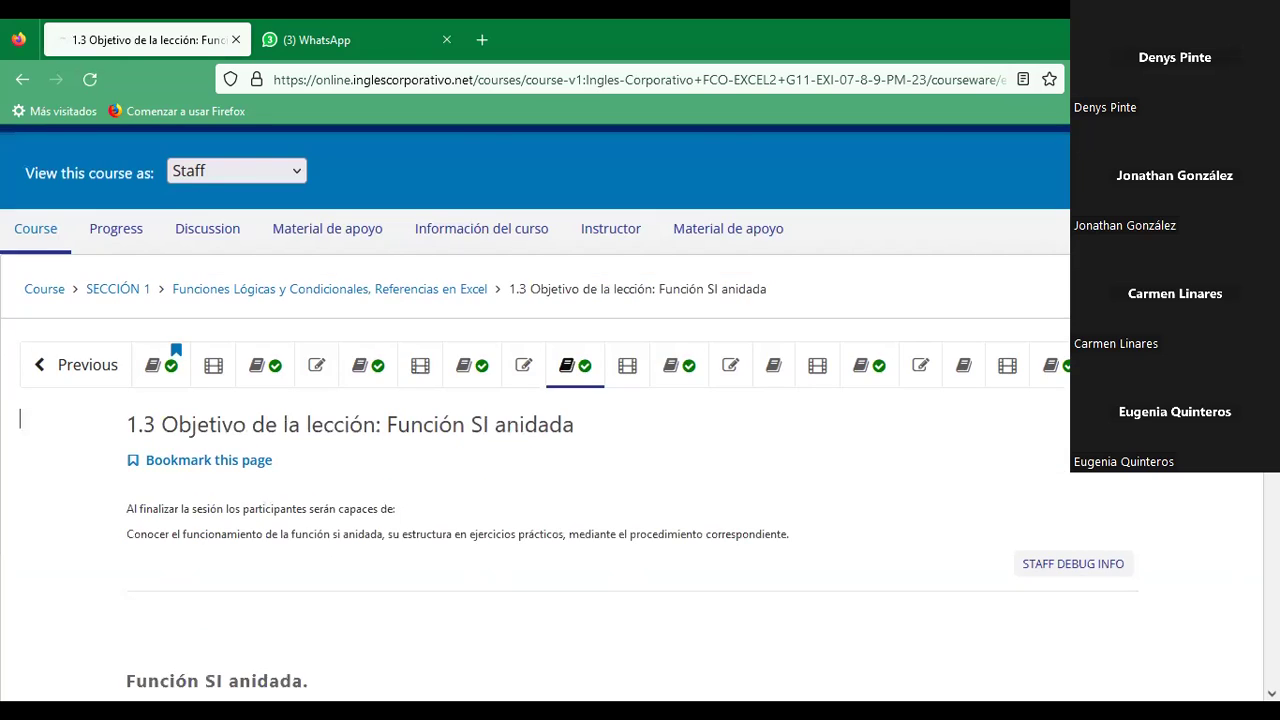
pyautogui.scroll(-3, 535, 410)
pyautogui.scroll(-1, 20, 154)
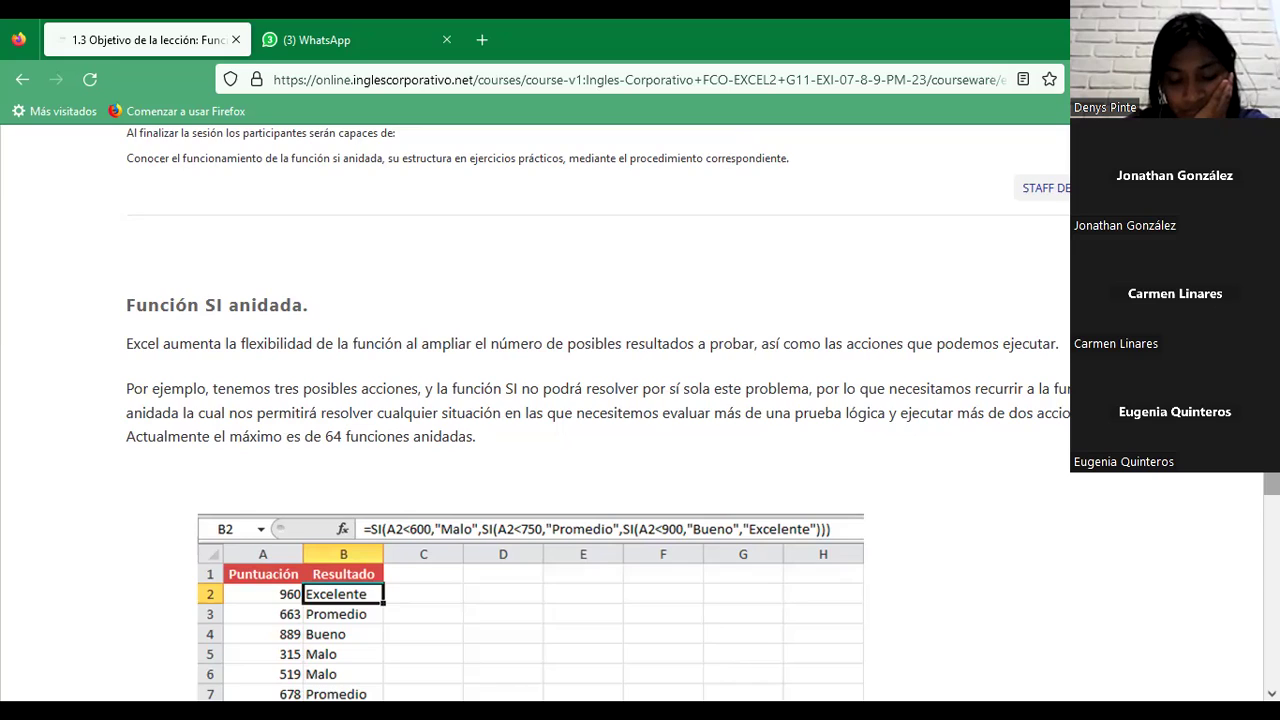
pyautogui.scroll(-1, 999, 540)
pyautogui.scroll(-3, 640, 400)
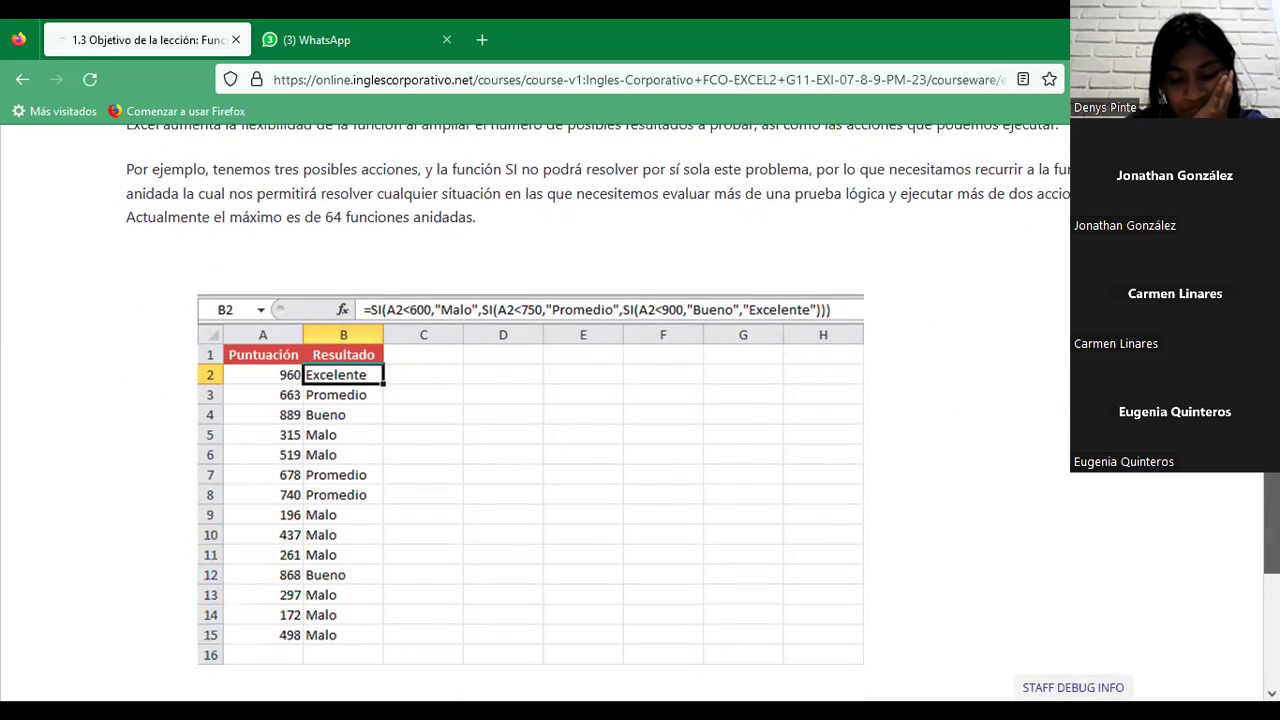
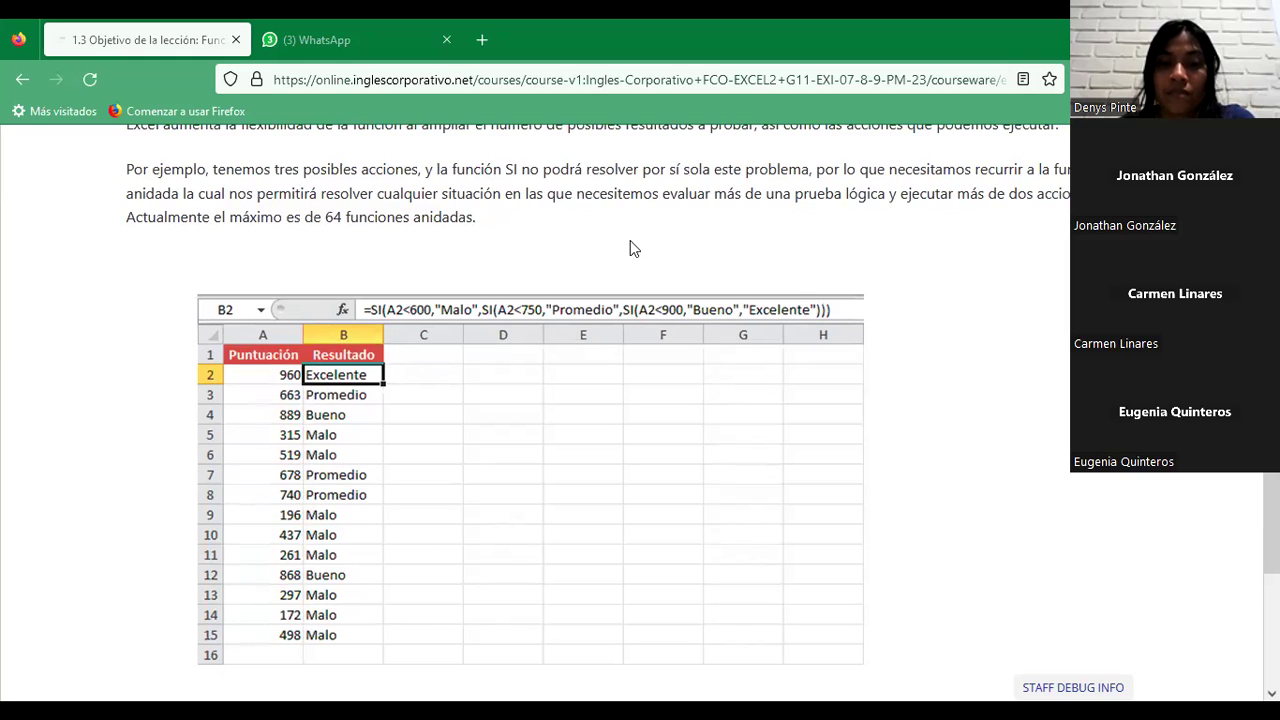
# Switch from the Firefox lesson to the SESION 2 workbook's FUNCION SI ANIDADA sheet.
pyautogui.hotkey('alt', 'Tab')
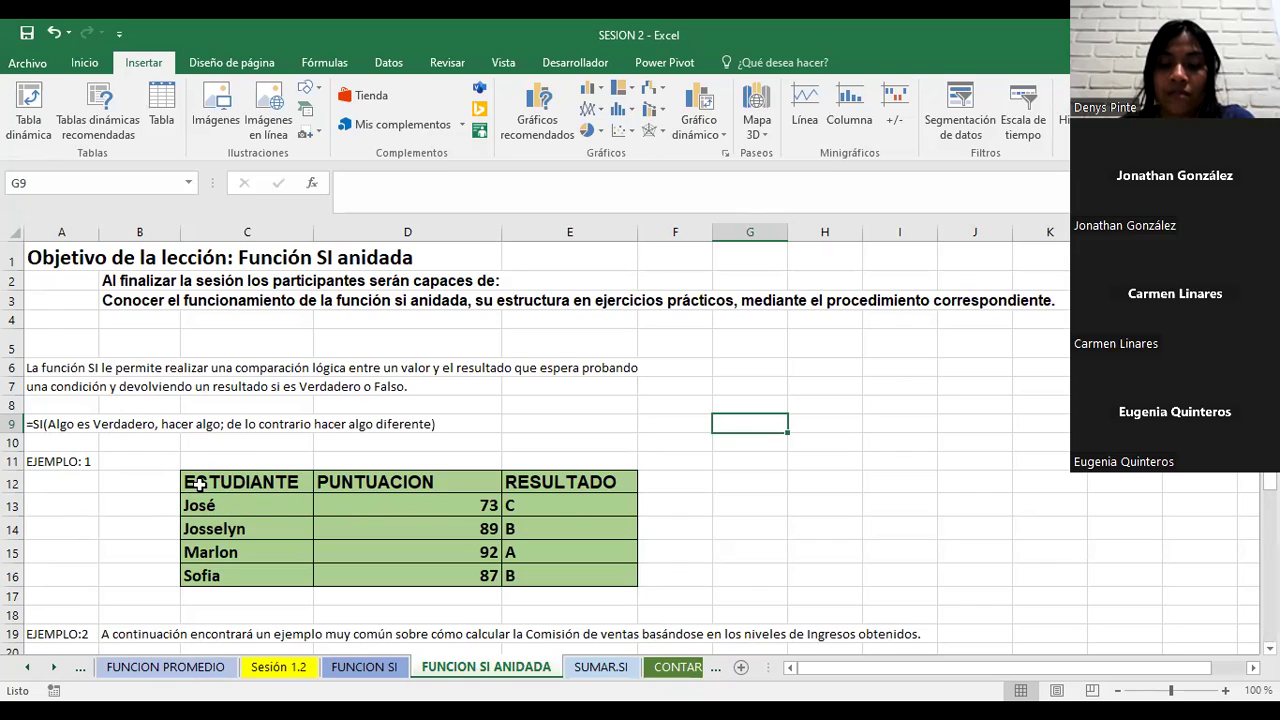
pyautogui.click(213, 484)
pyautogui.click(213, 507)
pyautogui.click(211, 530)
pyautogui.click(207, 553)
pyautogui.click(208, 576)
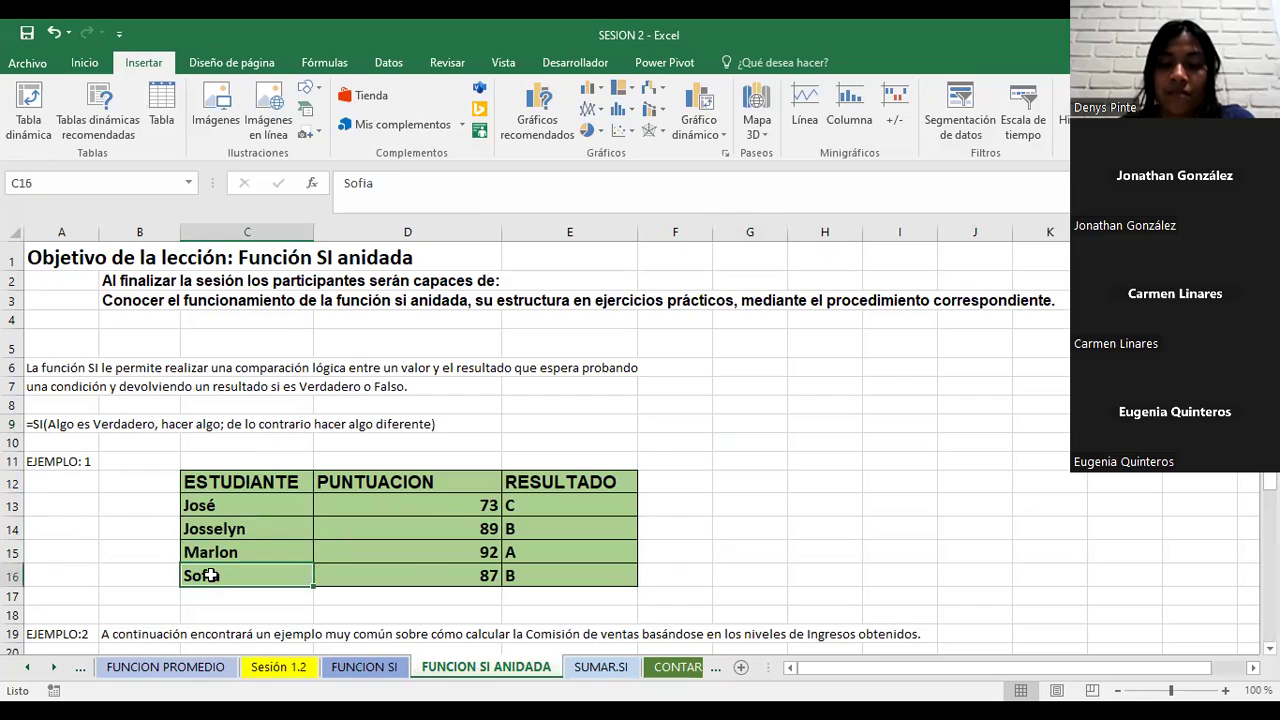
pyautogui.click(433, 507)
pyautogui.click(423, 529)
pyautogui.click(415, 553)
pyautogui.click(402, 576)
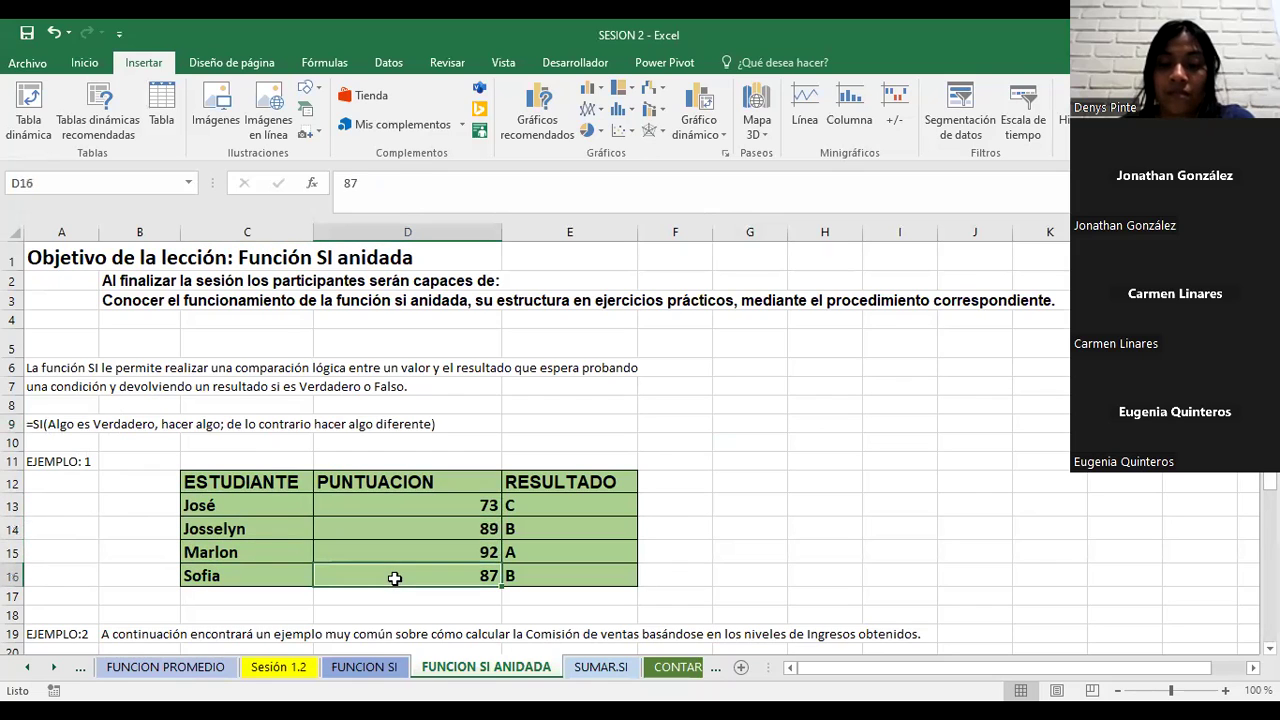
pyautogui.click(562, 486)
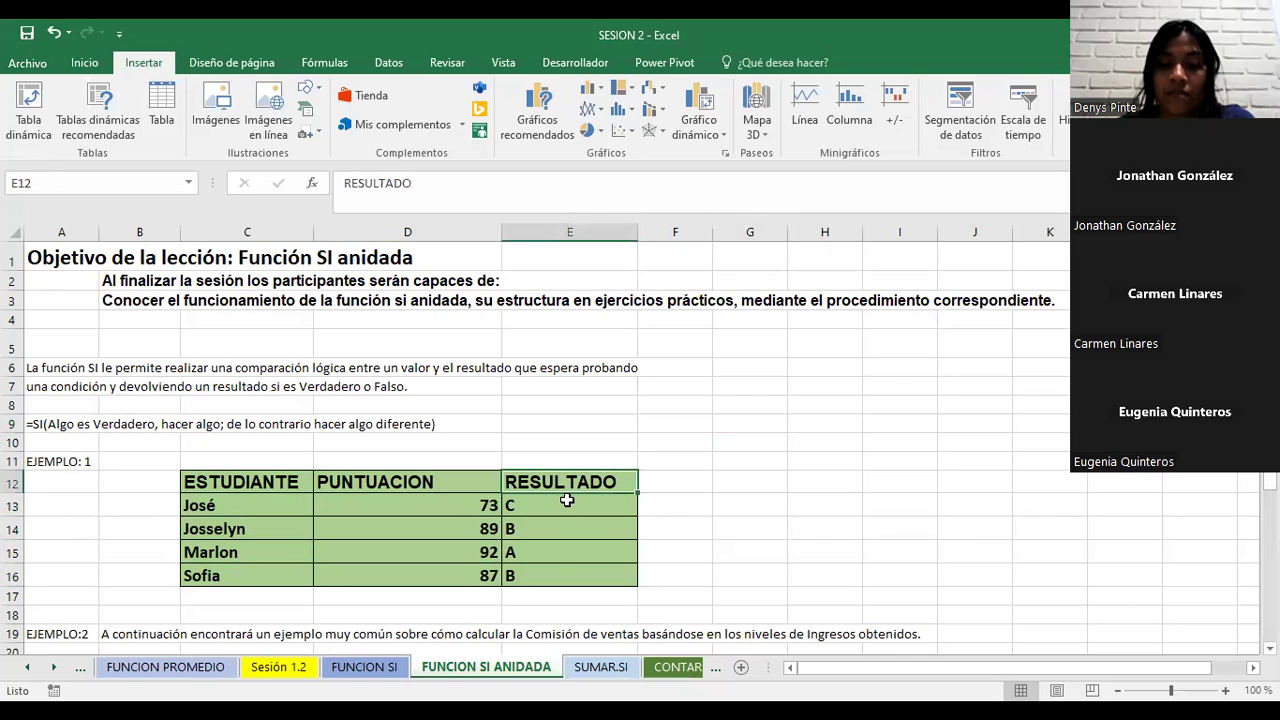
pyautogui.click(568, 508)
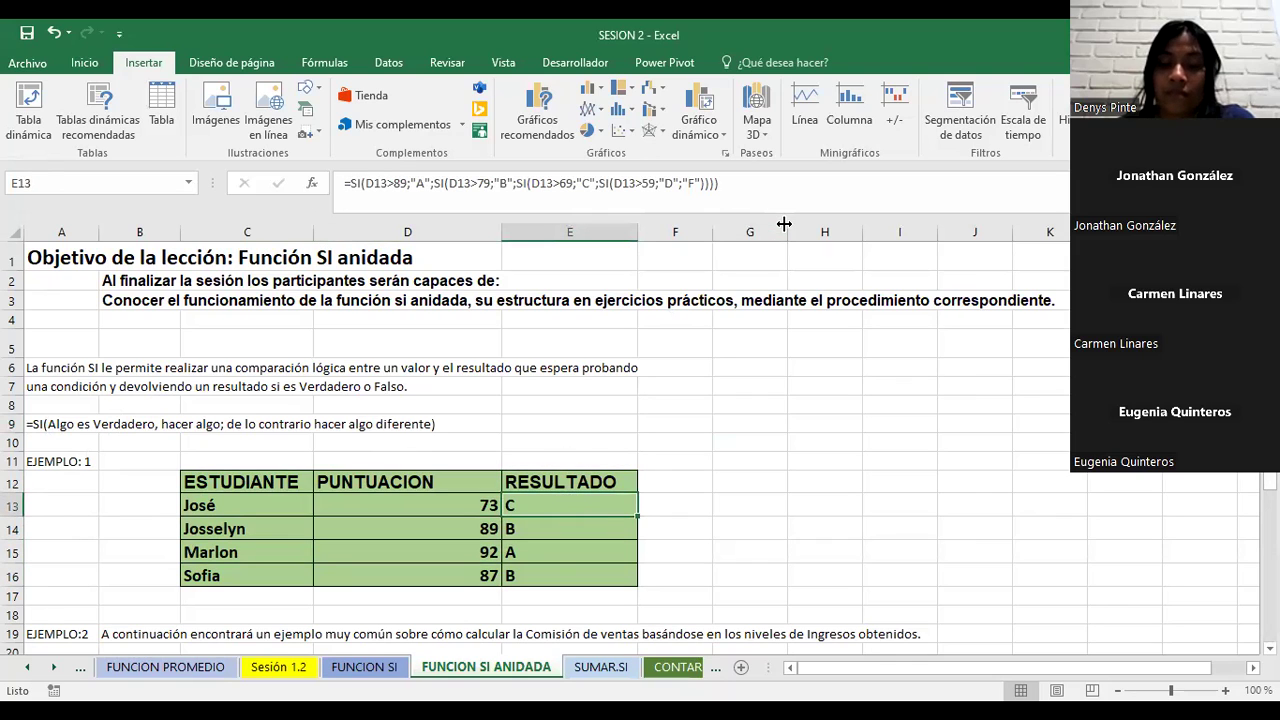
pyautogui.press('F2')
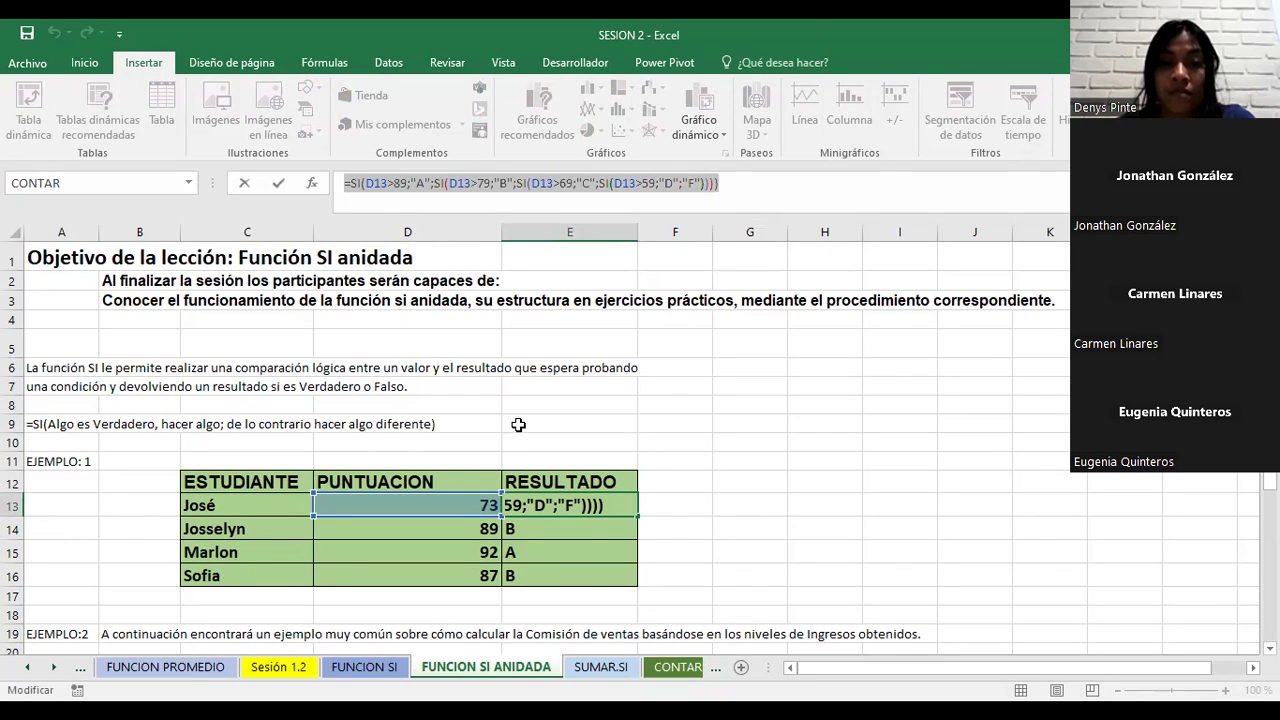
pyautogui.write('=')
pyautogui.click(381, 443)
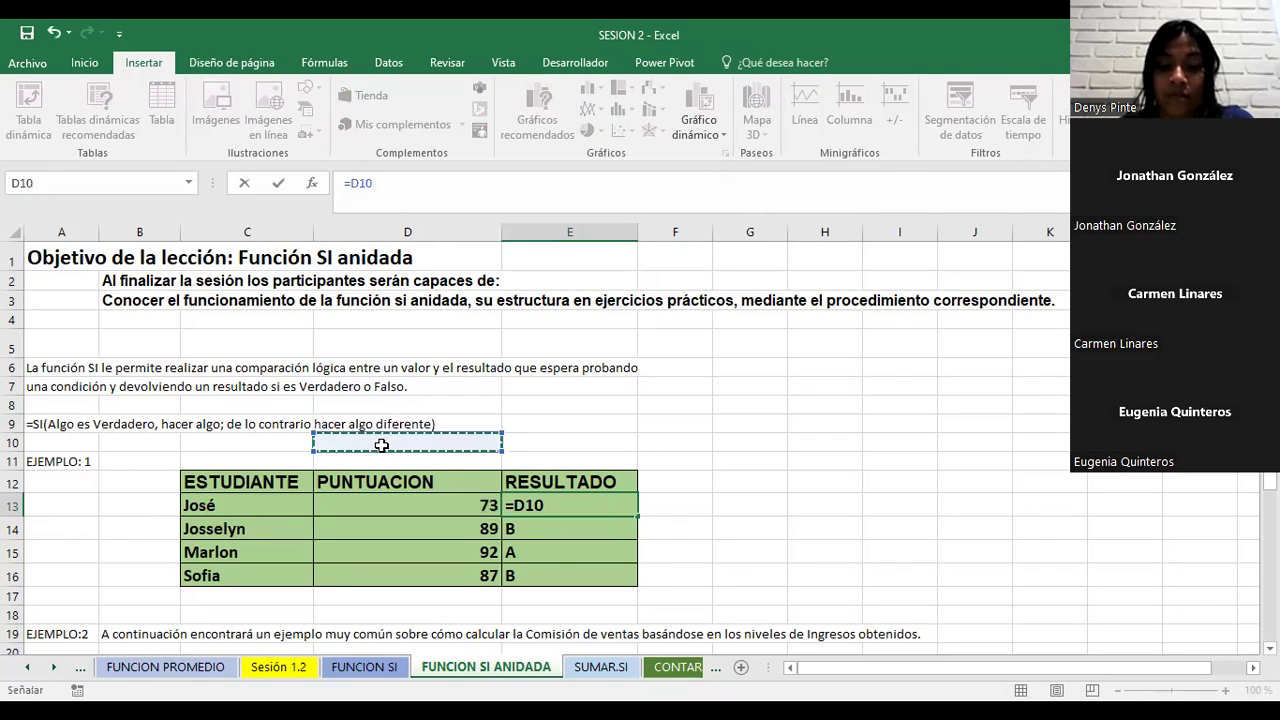
pyautogui.write('=SI(D13>89;"A";SI(D13>79;"B";SI(D13>69;"C";SI(D13>59;"D";"F"))))')
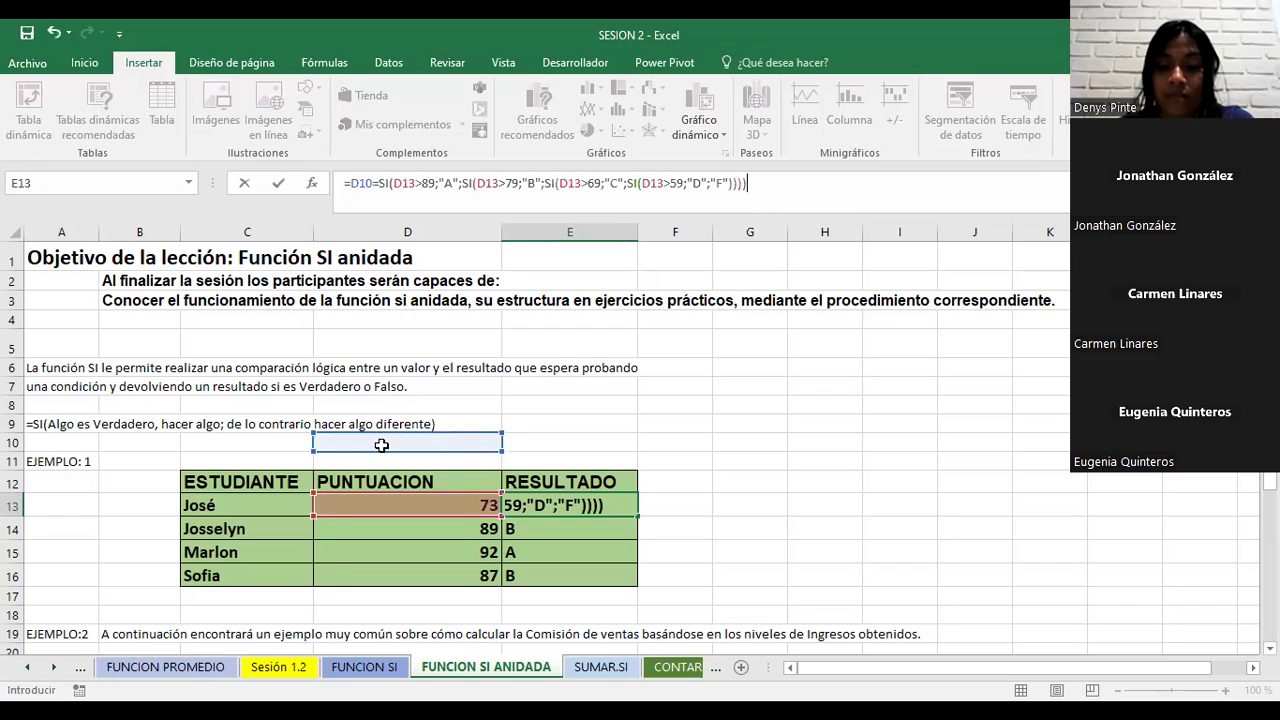
pyautogui.press('Escape')
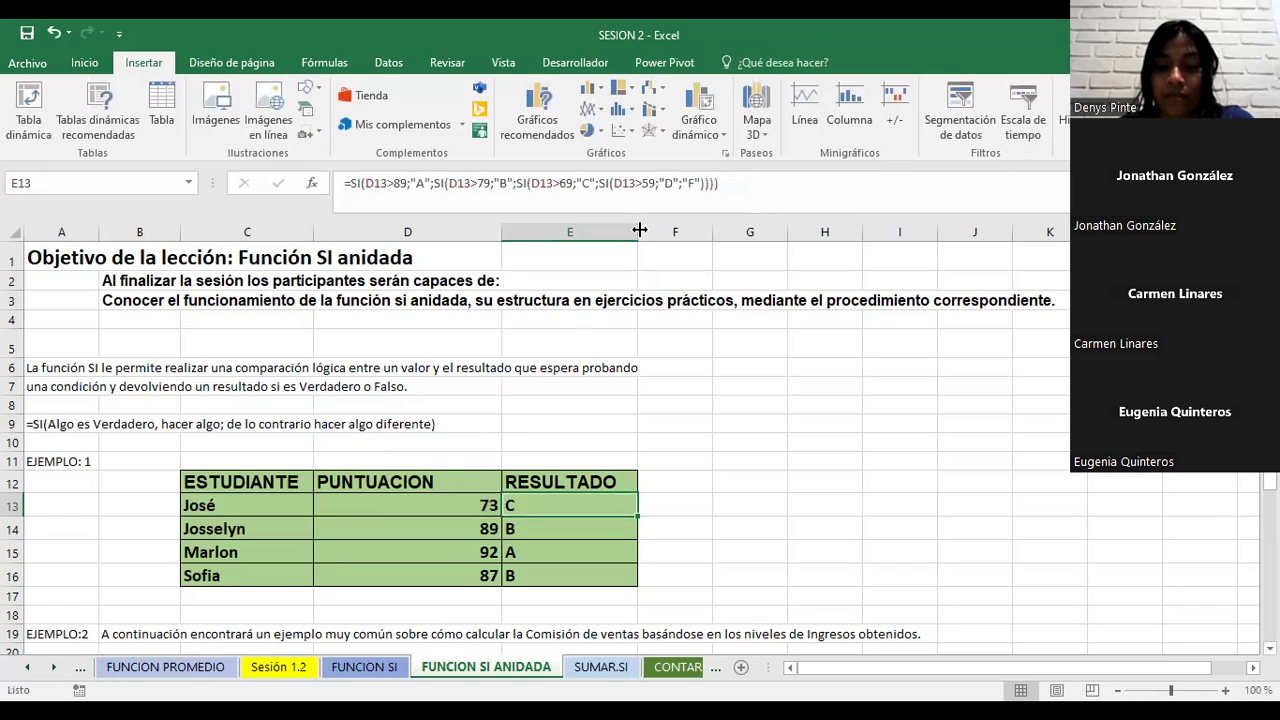
pyautogui.click(734, 189)
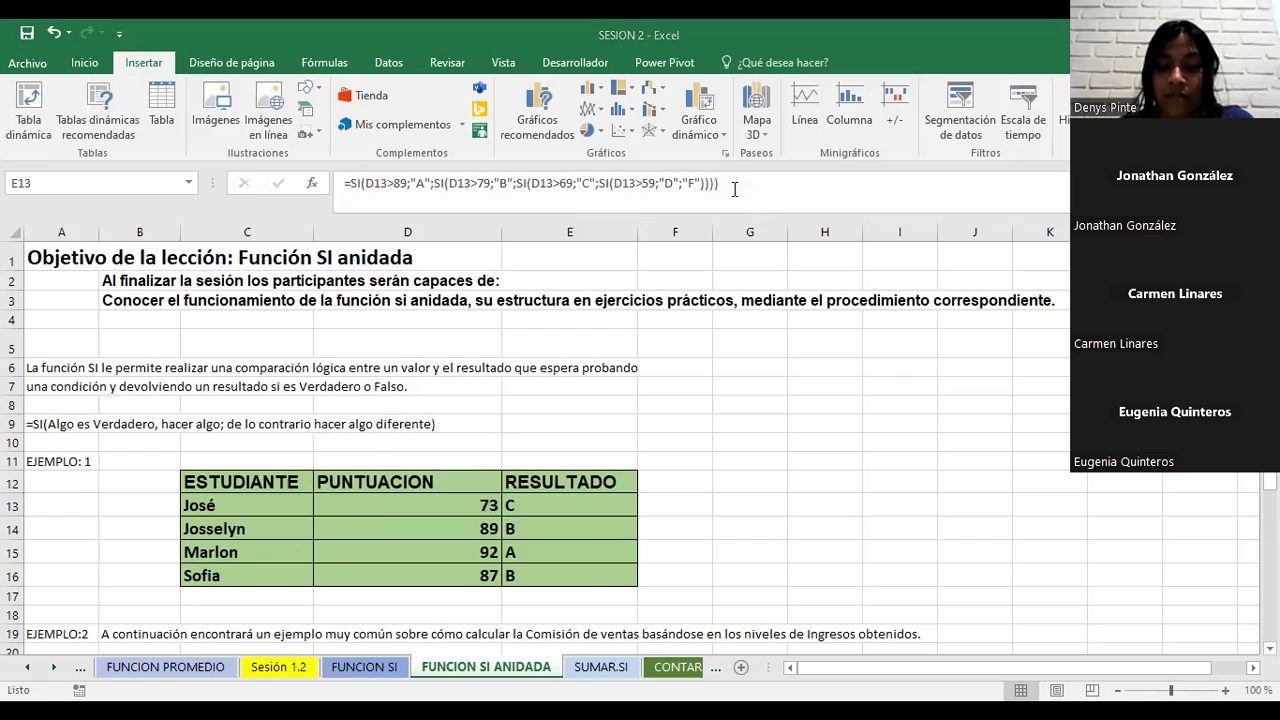
pyautogui.moveTo(341, 183); pyautogui.dragTo(733, 189)
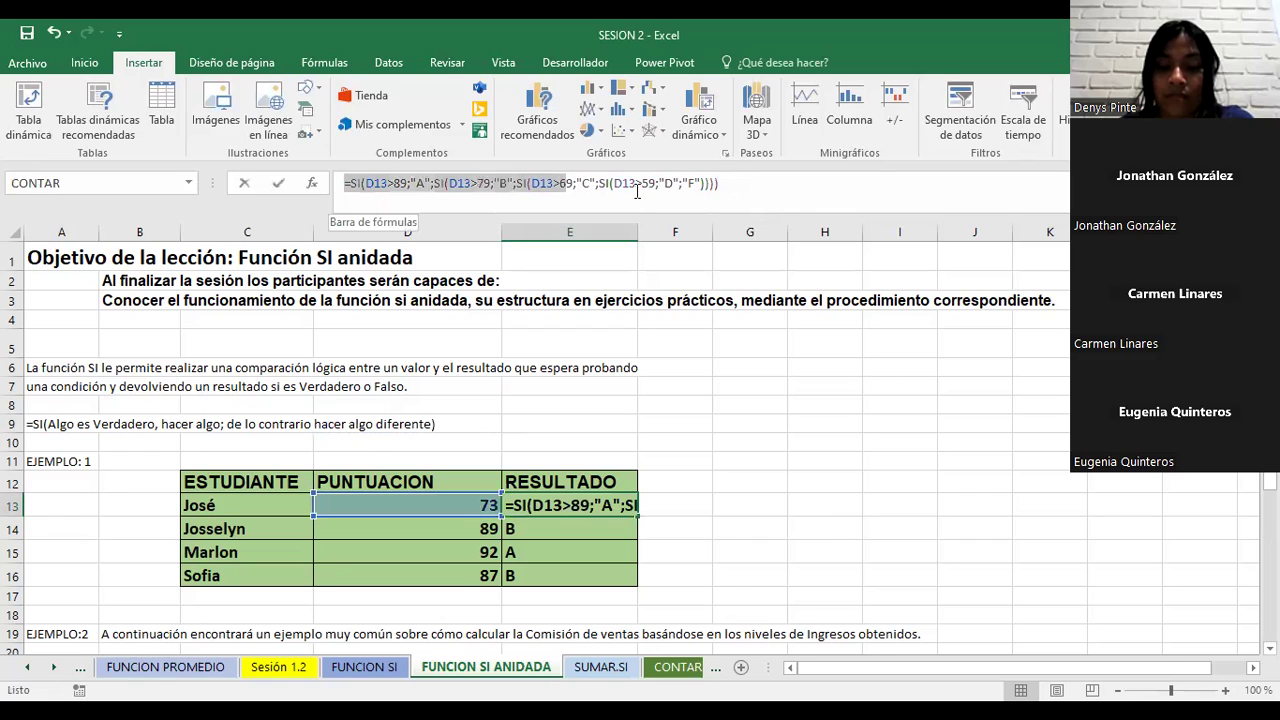
pyautogui.click(825, 461)
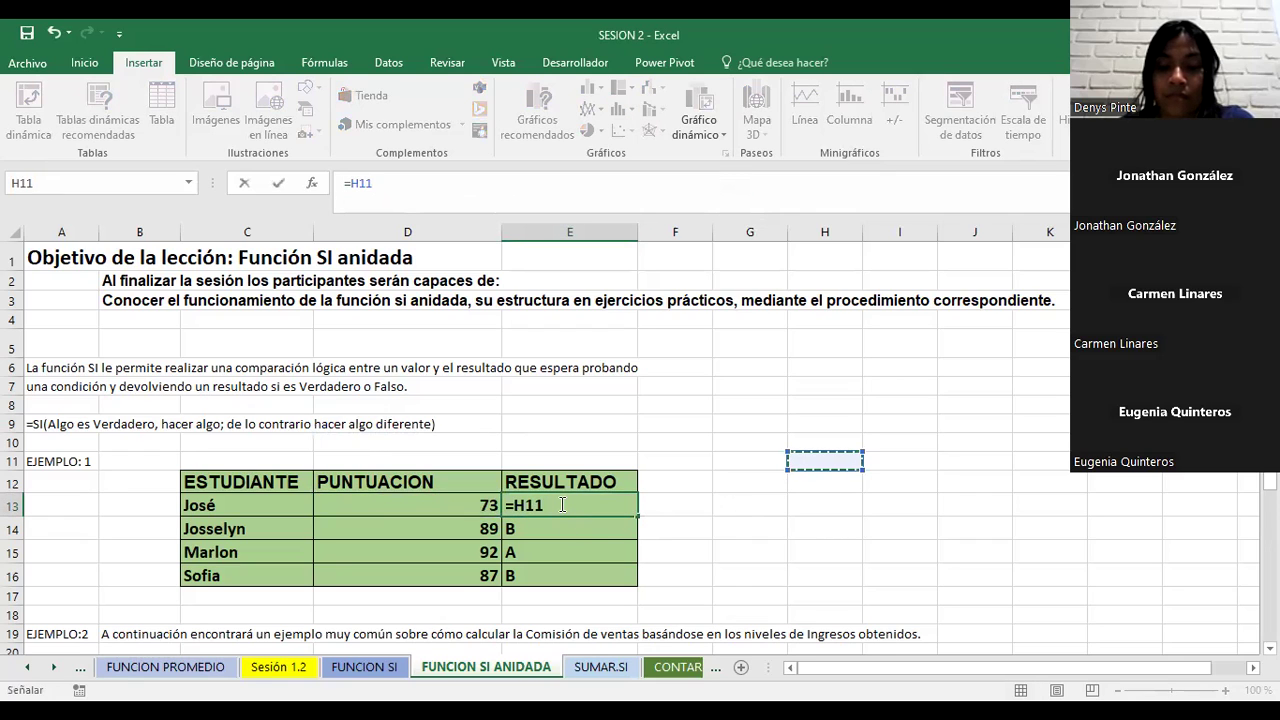
pyautogui.press('Escape')
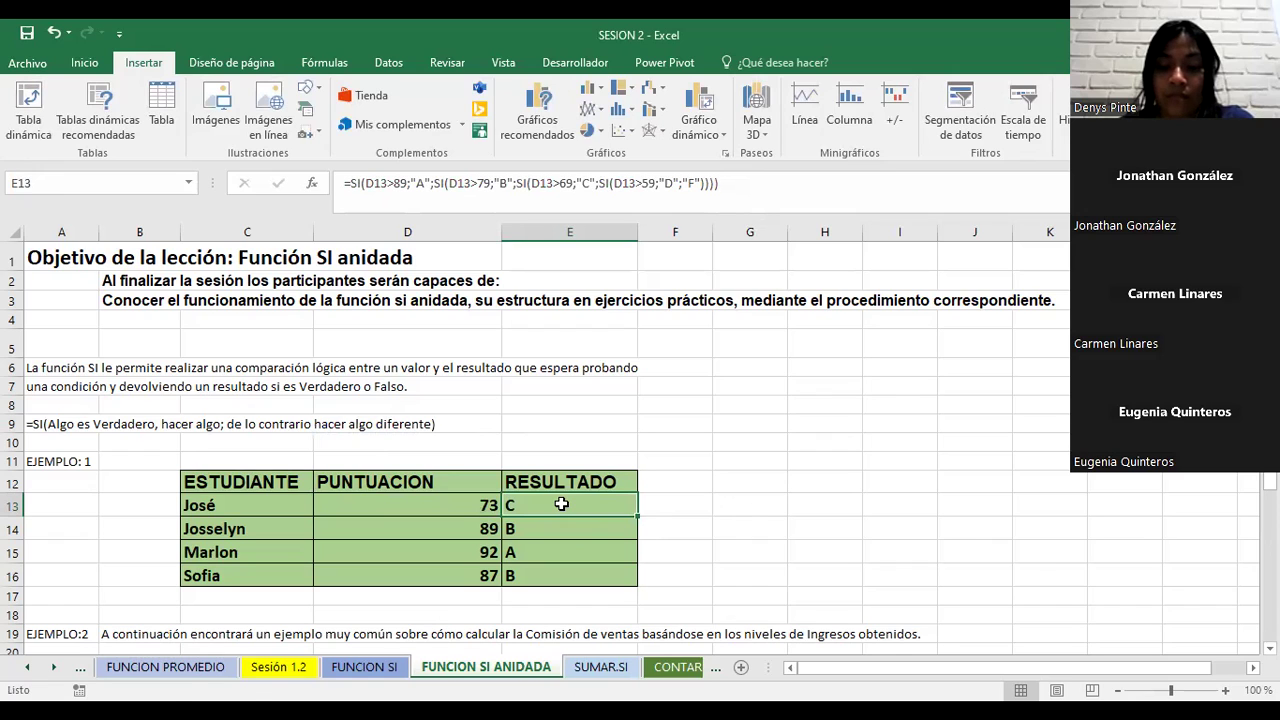
pyautogui.hotkey('ctrl', 'c')
# Paste the copied nested SI grading formula into D10 and clear the copy marquee.
pyautogui.click(353, 441)
pyautogui.hotkey('ctrl', 'v')
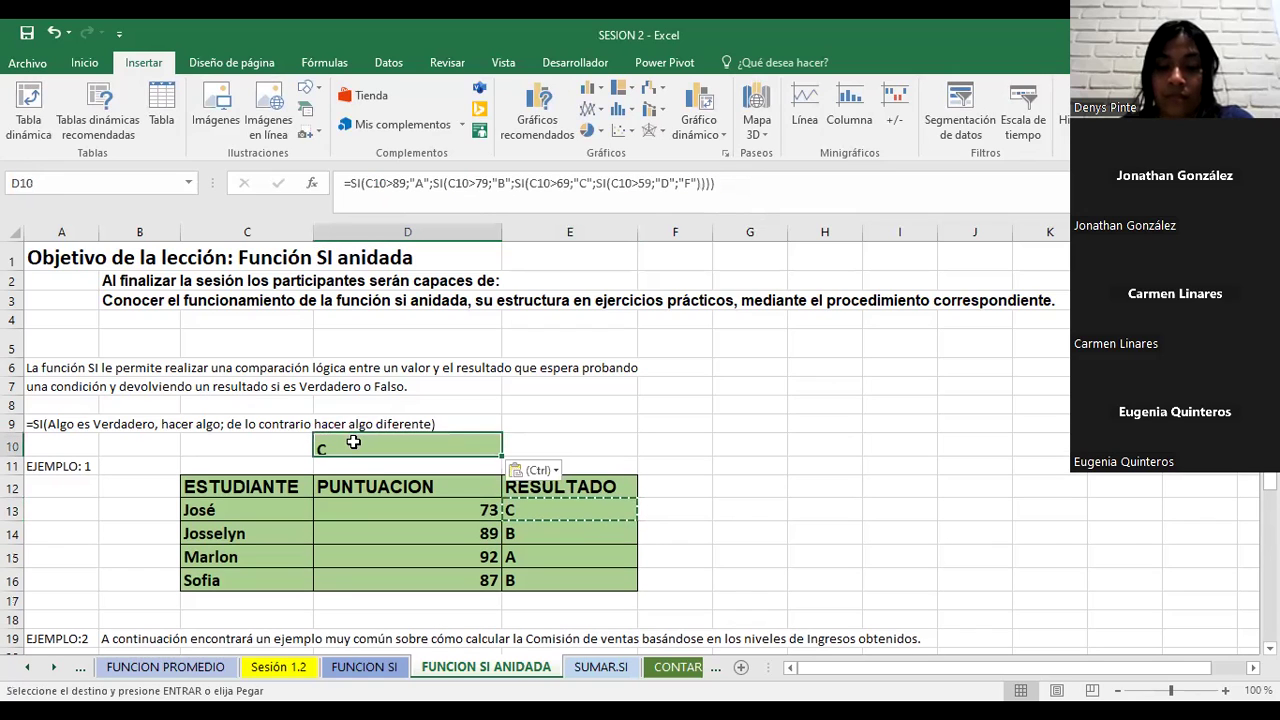
pyautogui.click(668, 417)
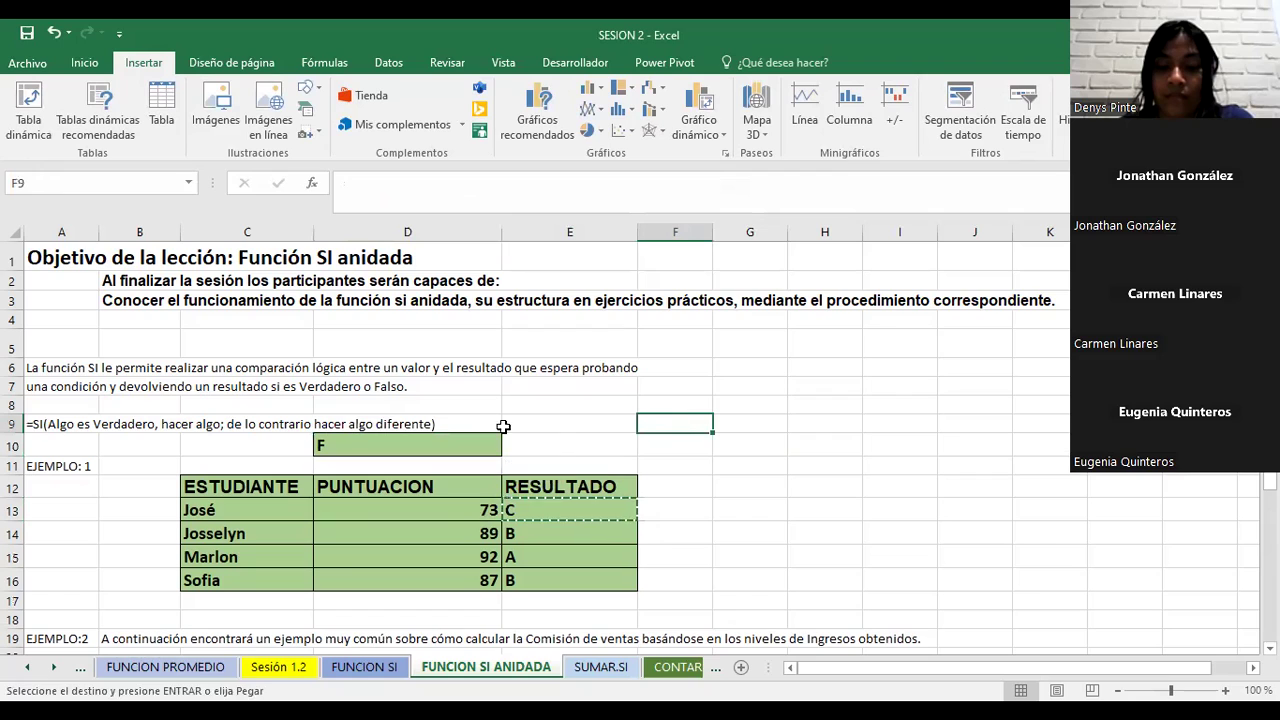
pyautogui.press('Escape')
# Prefix D10's formula with + and accept Excel's correction, so D10 shows F.
pyautogui.click(355, 443)
pyautogui.doubleClick(355, 443)
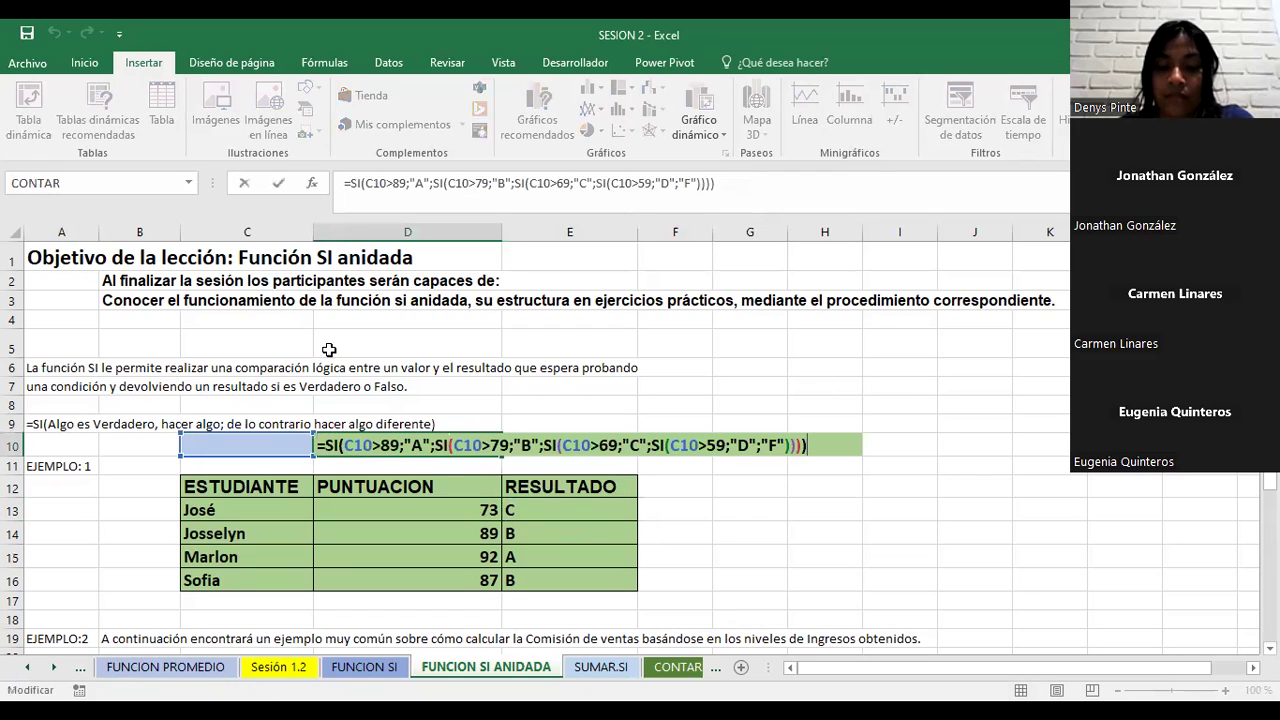
pyautogui.click(344, 183)
pyautogui.write('+')
pyautogui.press('Return')
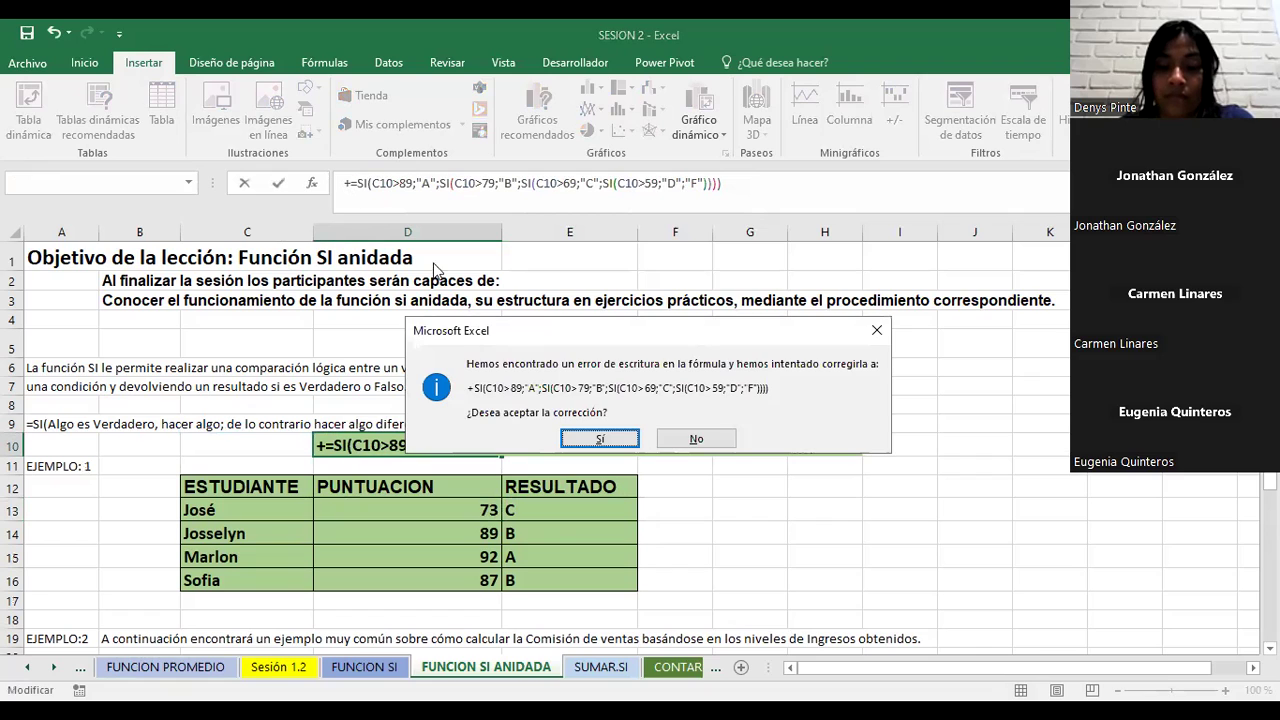
pyautogui.click(602, 437)
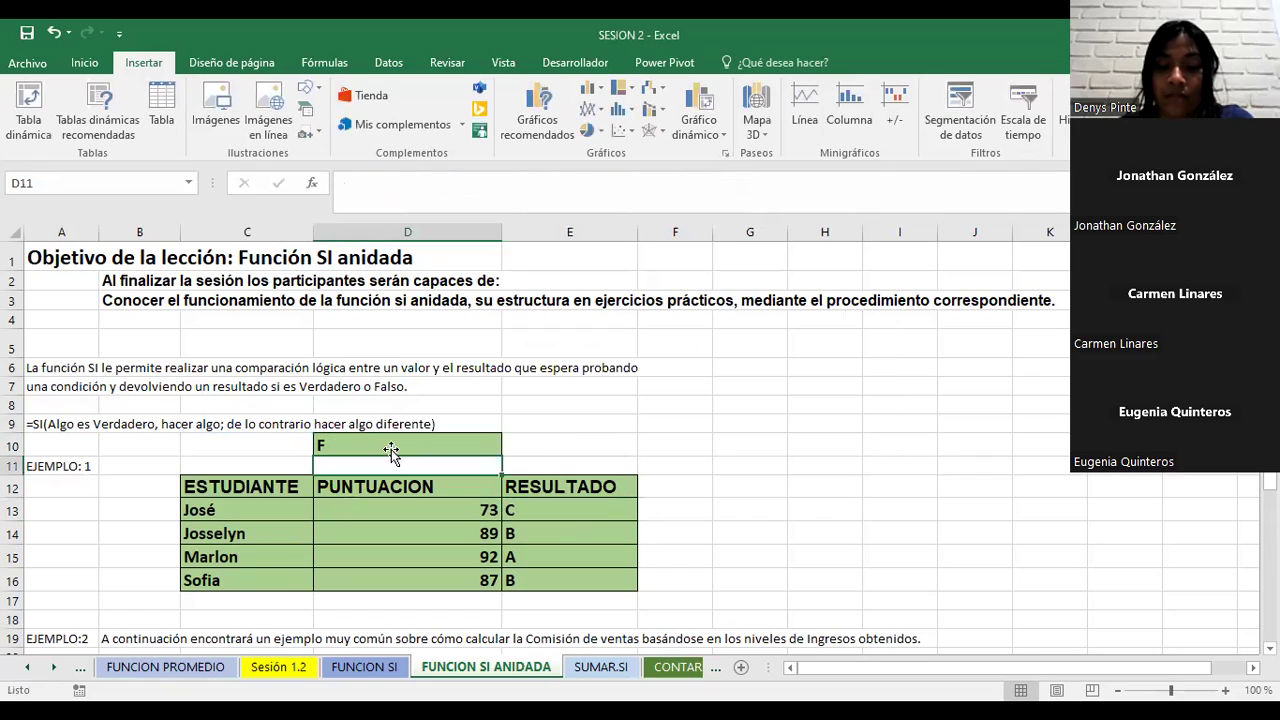
pyautogui.click(344, 183)
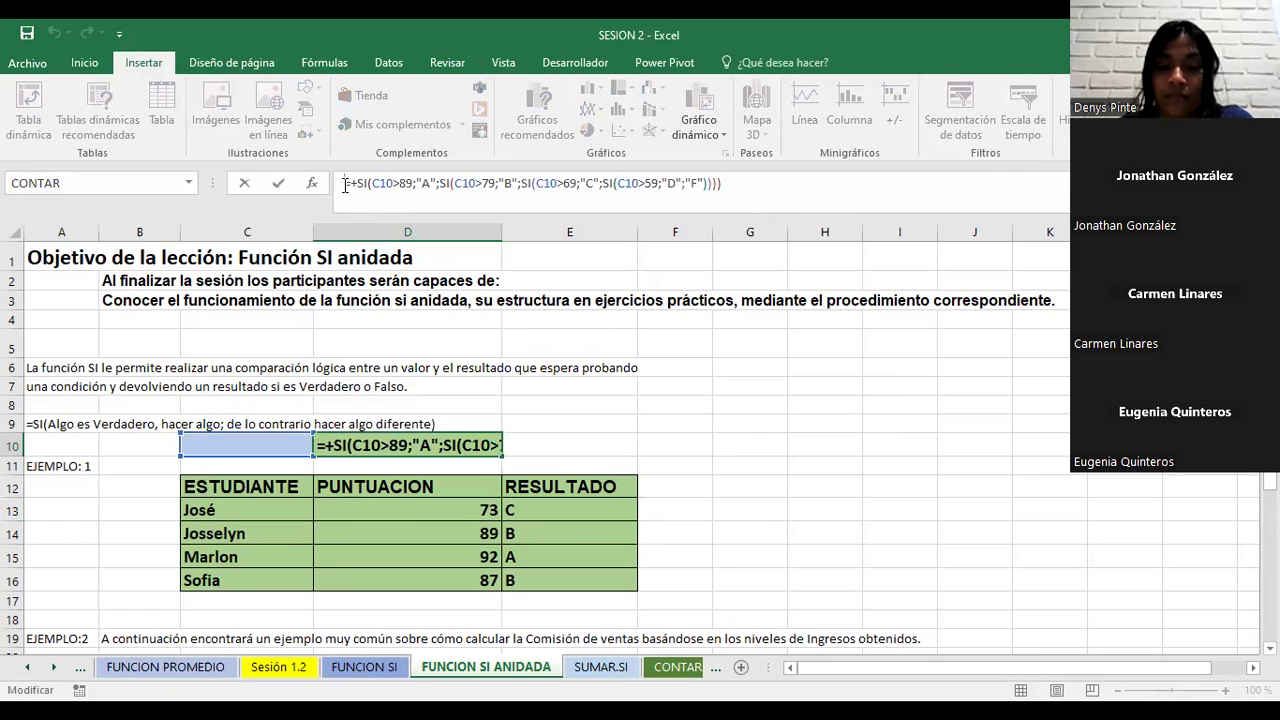
pyautogui.press('Return')
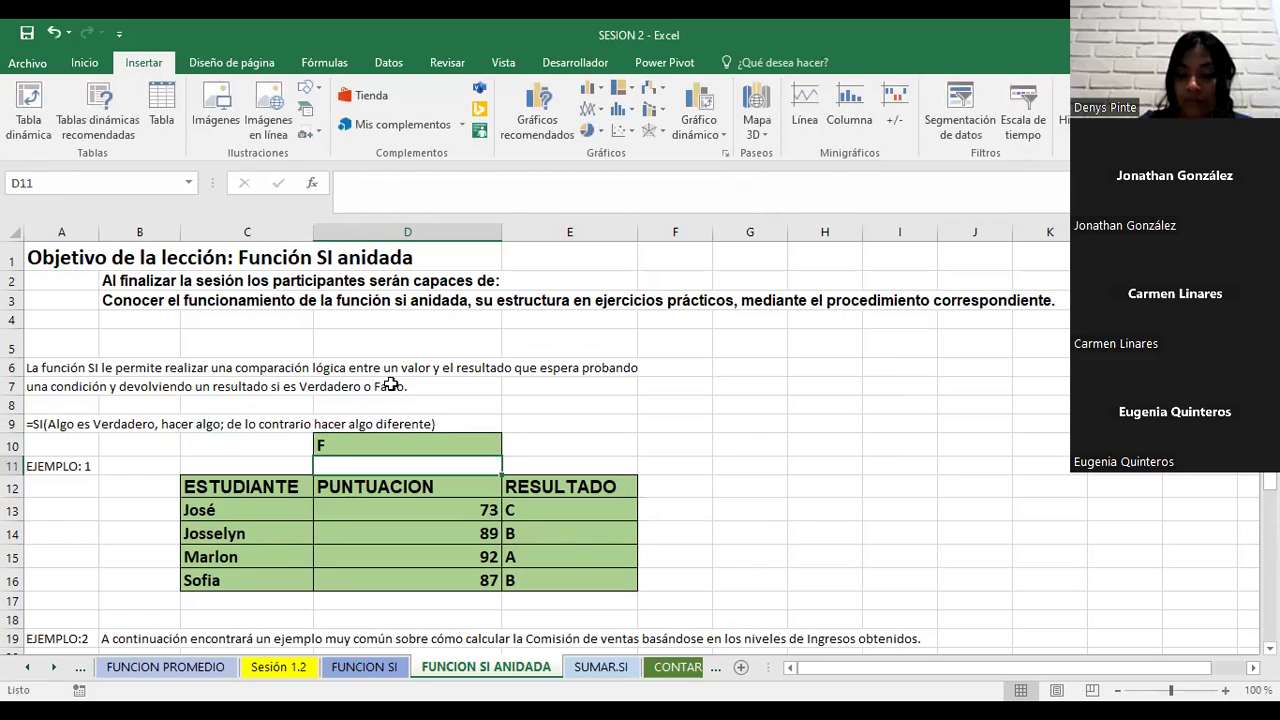
pyautogui.click(390, 447)
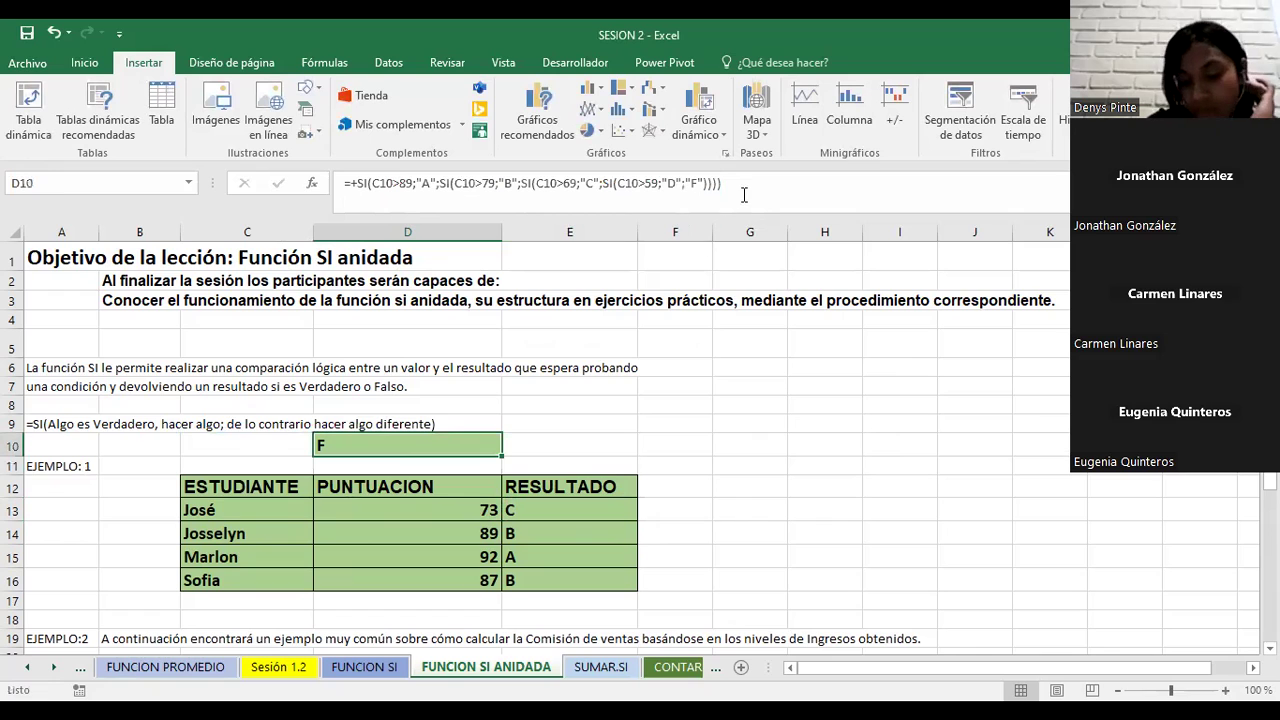
pyautogui.moveTo(740, 193); pyautogui.dragTo(314, 180)
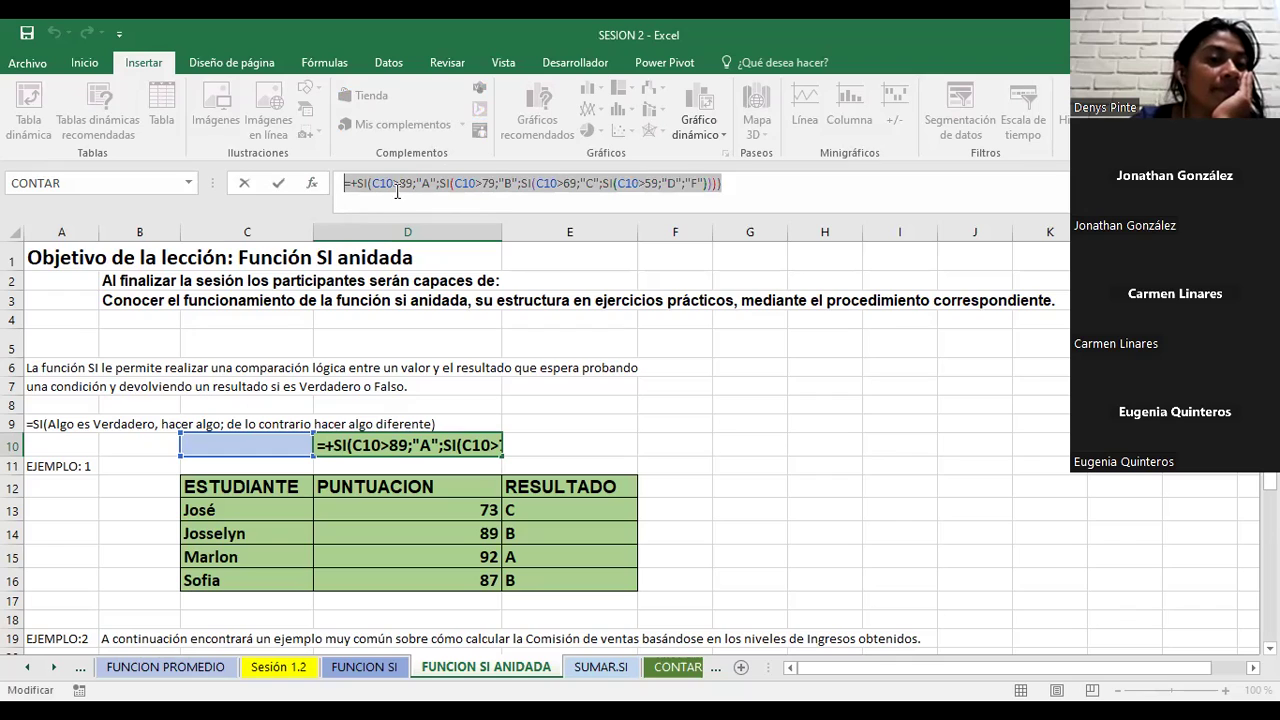
pyautogui.click(420, 182)
pyautogui.doubleClick(429, 182)
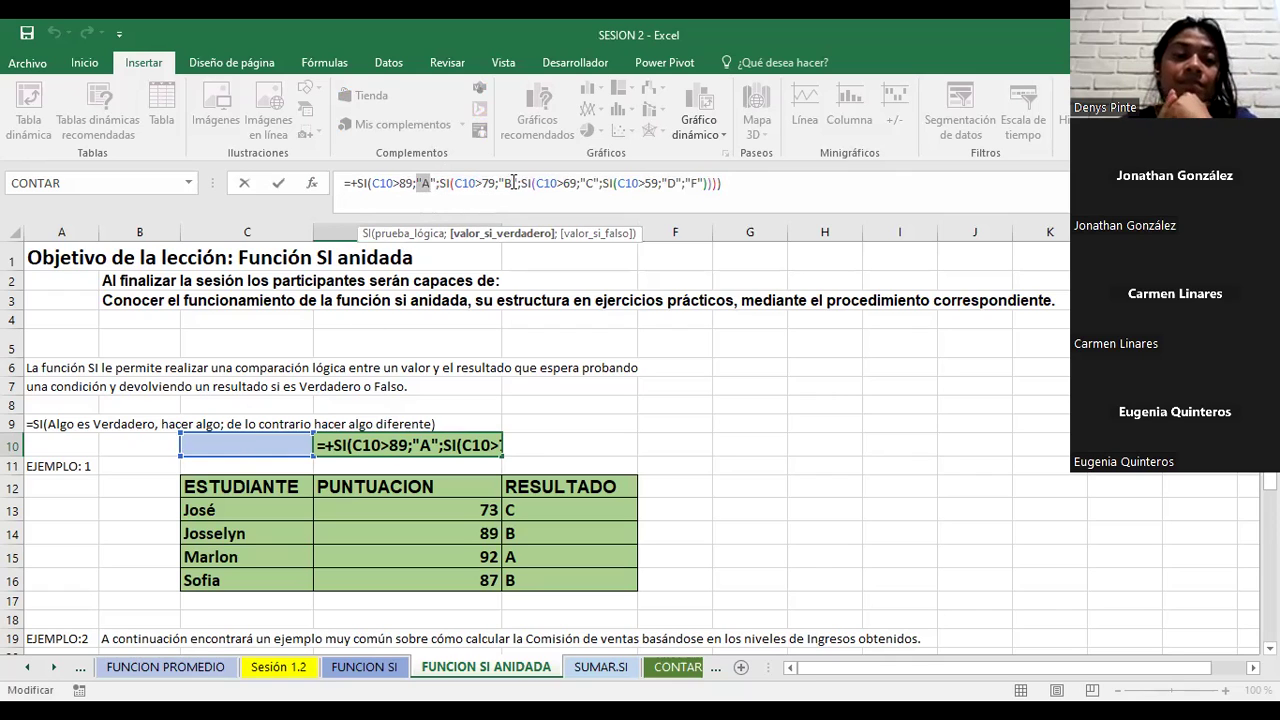
pyautogui.moveTo(500, 183); pyautogui.dragTo(513, 181)
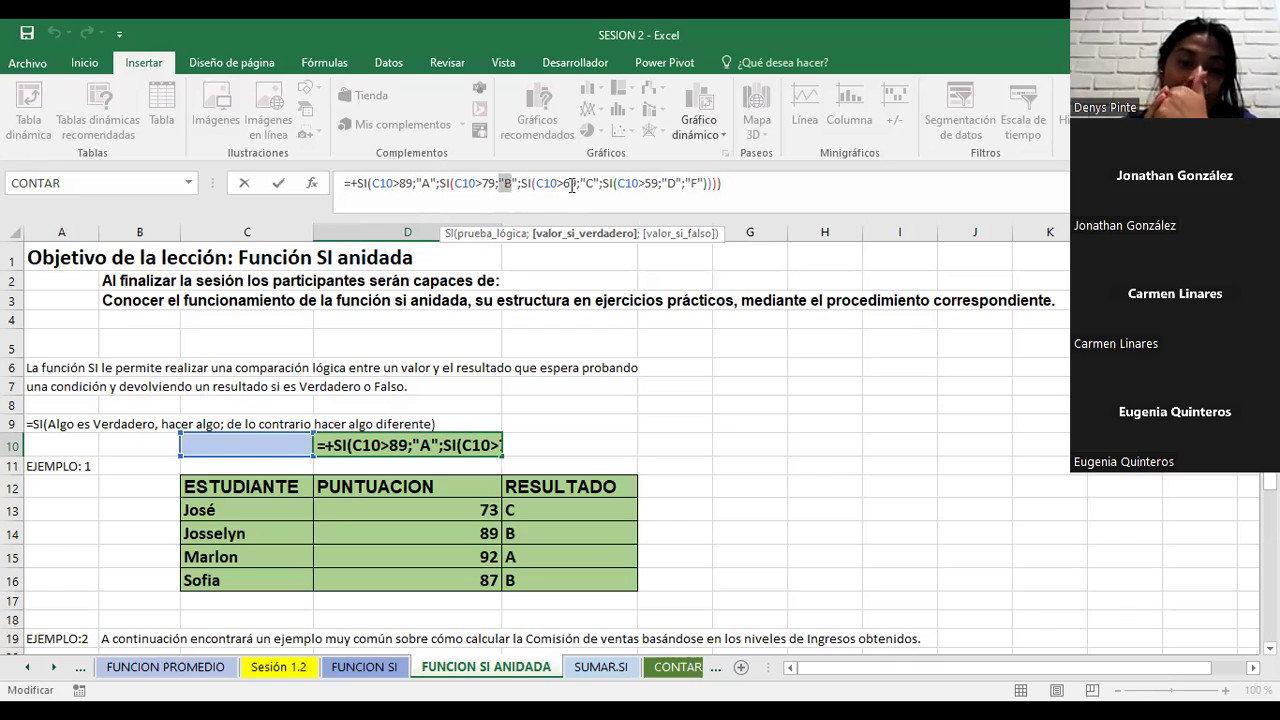
pyautogui.moveTo(580, 184); pyautogui.dragTo(598, 184)
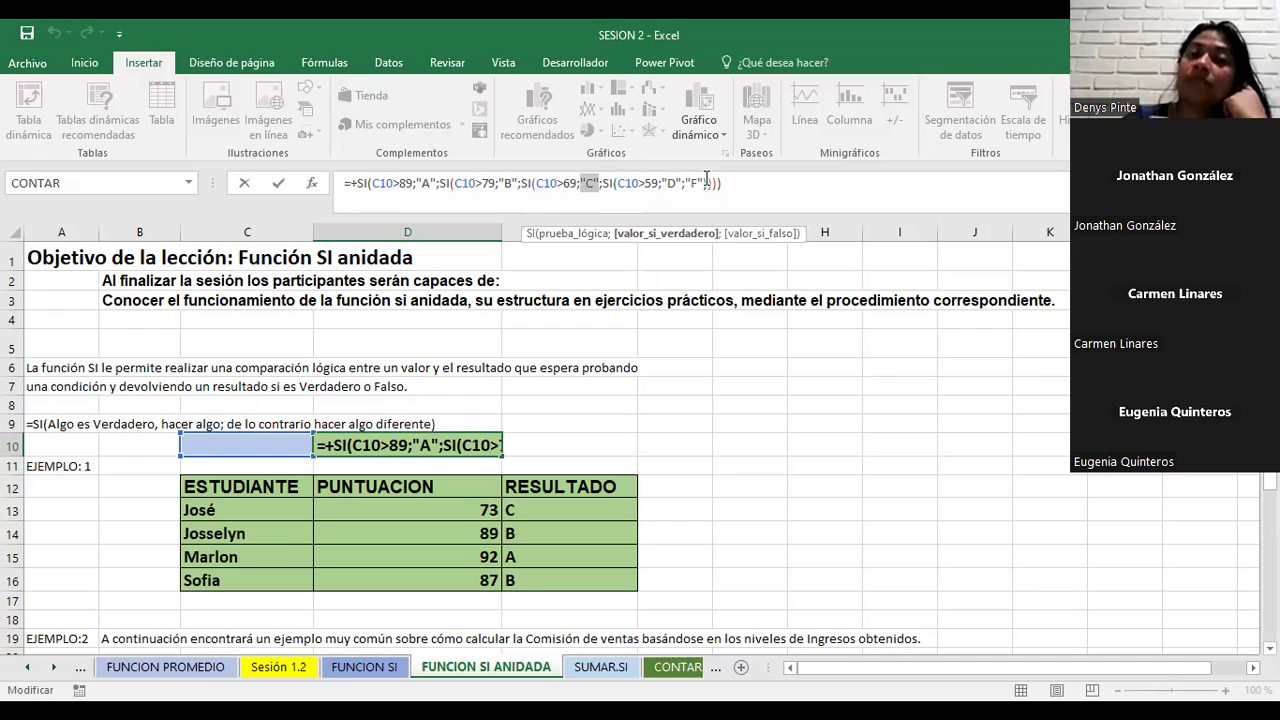
pyautogui.press('Return')
pyautogui.click(259, 448)
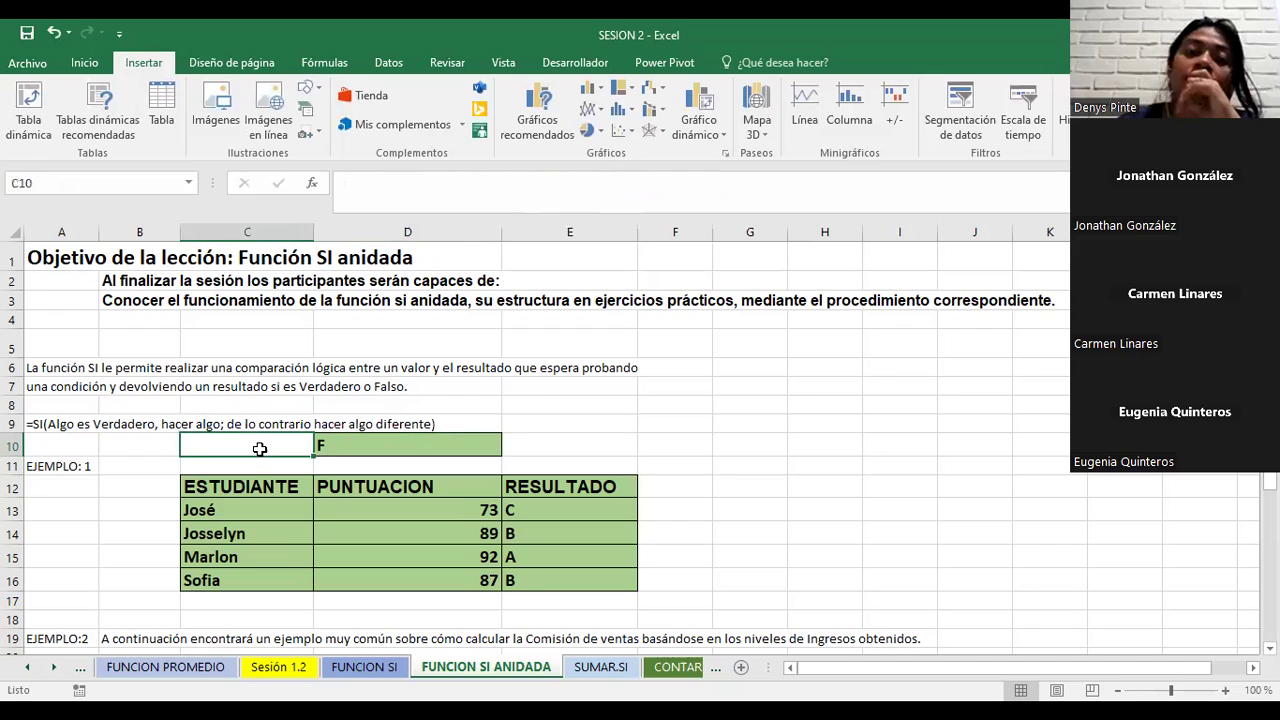
# Enter 50 as the score in C10 and review D10's nested SI formula.
pyautogui.write('50')
pyautogui.press('Return')
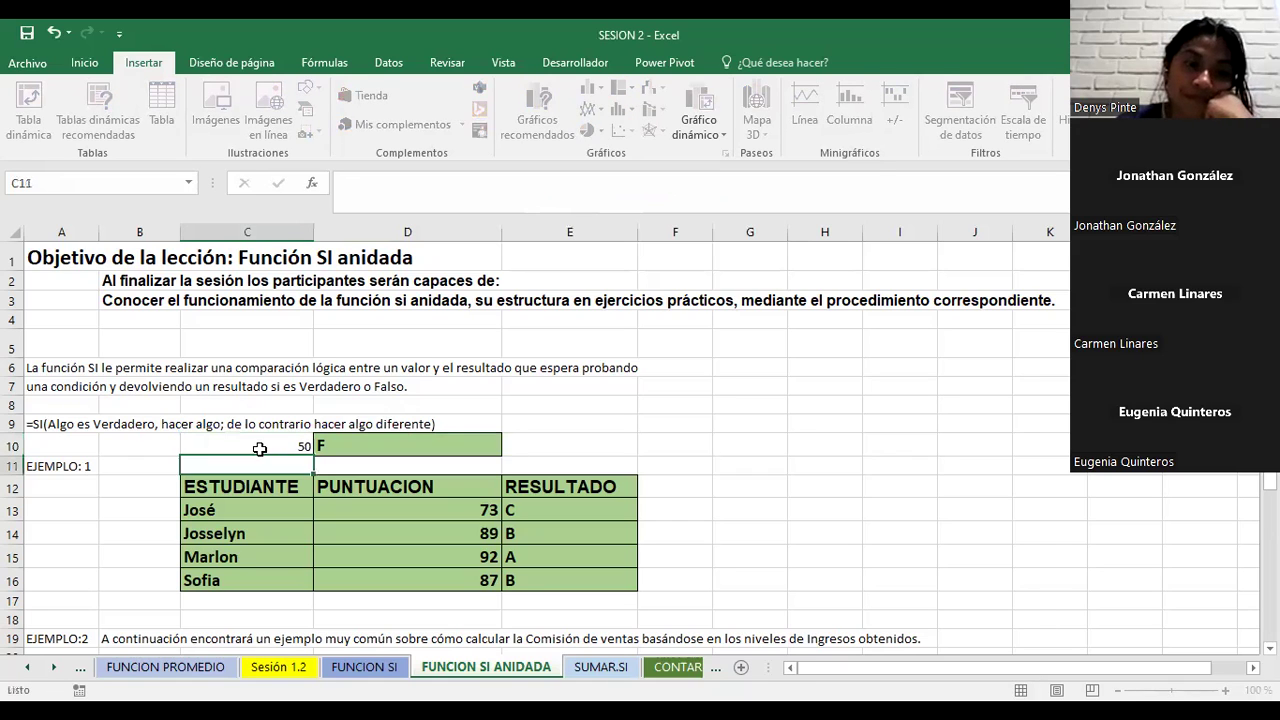
pyautogui.click(259, 448)
pyautogui.click(346, 447)
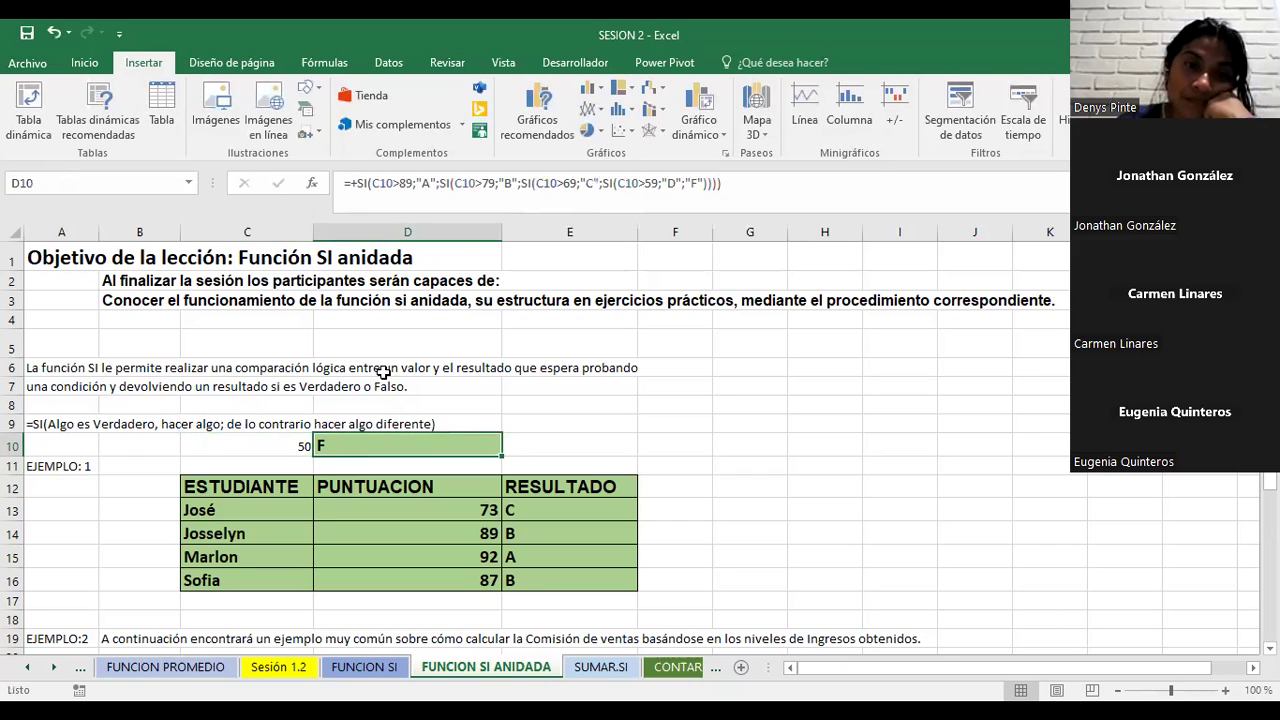
pyautogui.click(361, 183)
pyautogui.press('Return')
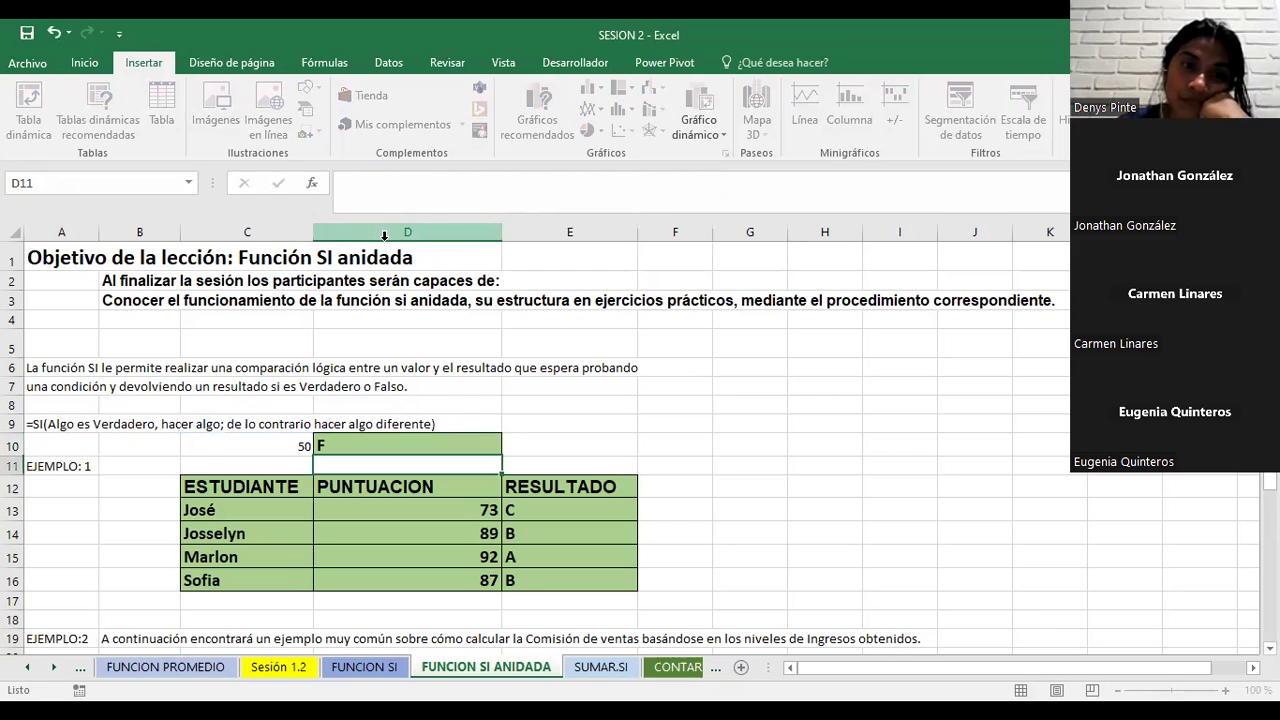
pyautogui.click(387, 449)
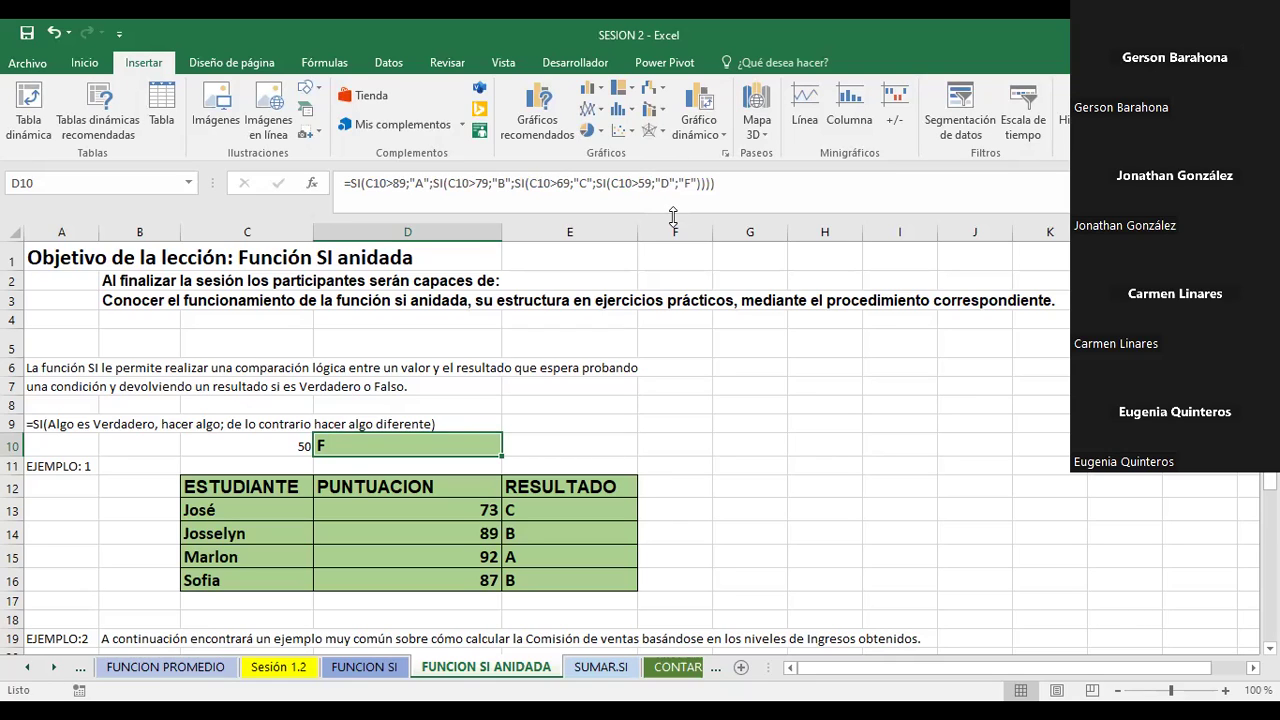
# Change C10's score to 90 so D10 returns A, then check E13's formula.
pyautogui.click(283, 447)
pyautogui.write('90')
pyautogui.press('Return')
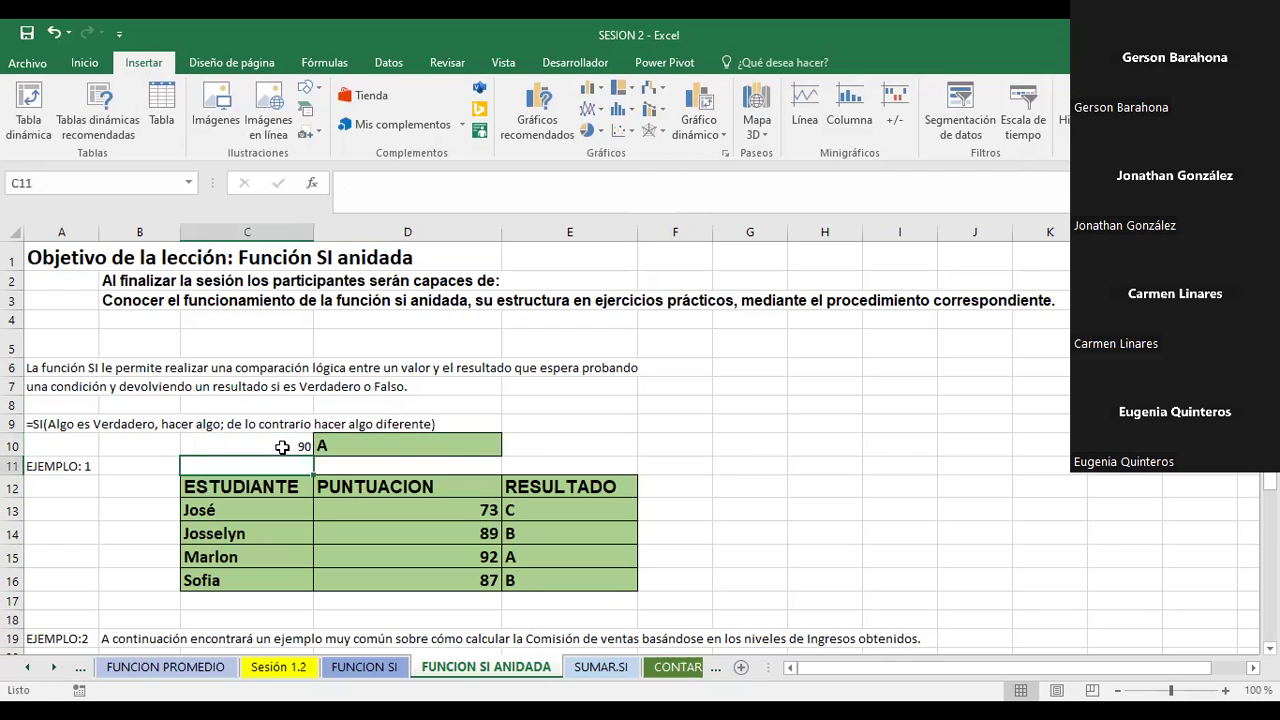
pyautogui.click(381, 444)
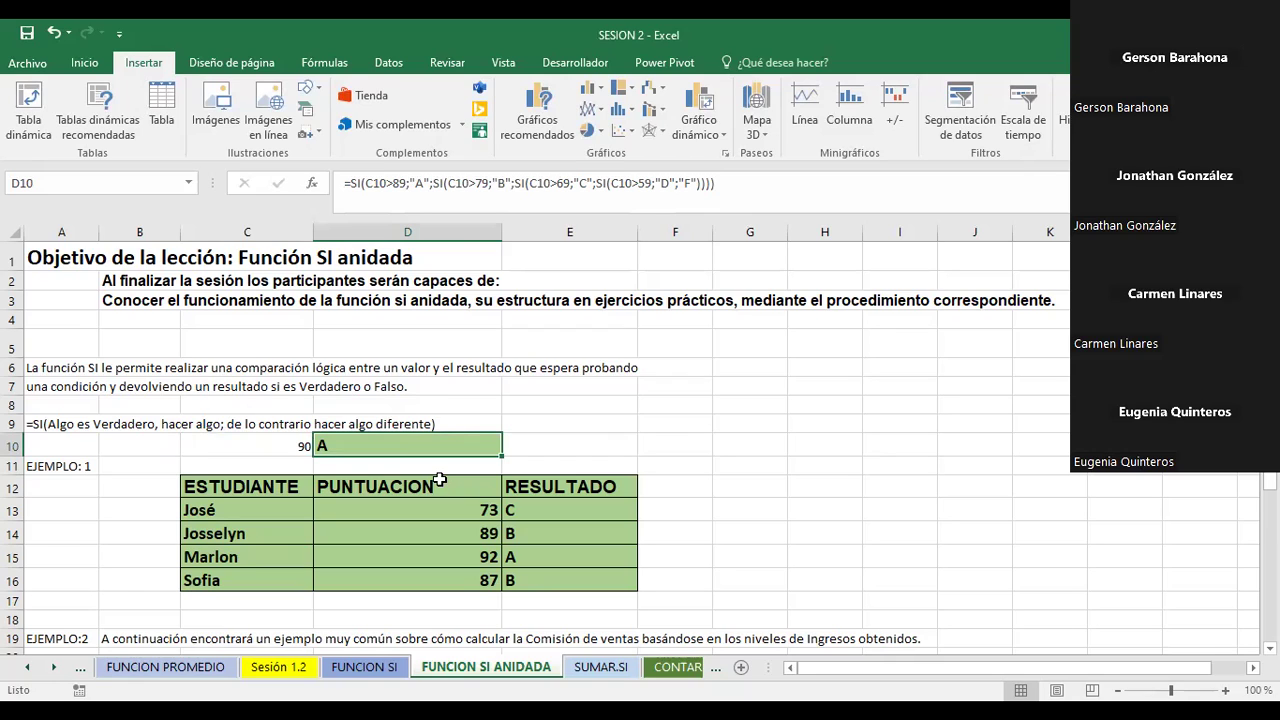
pyautogui.click(298, 447)
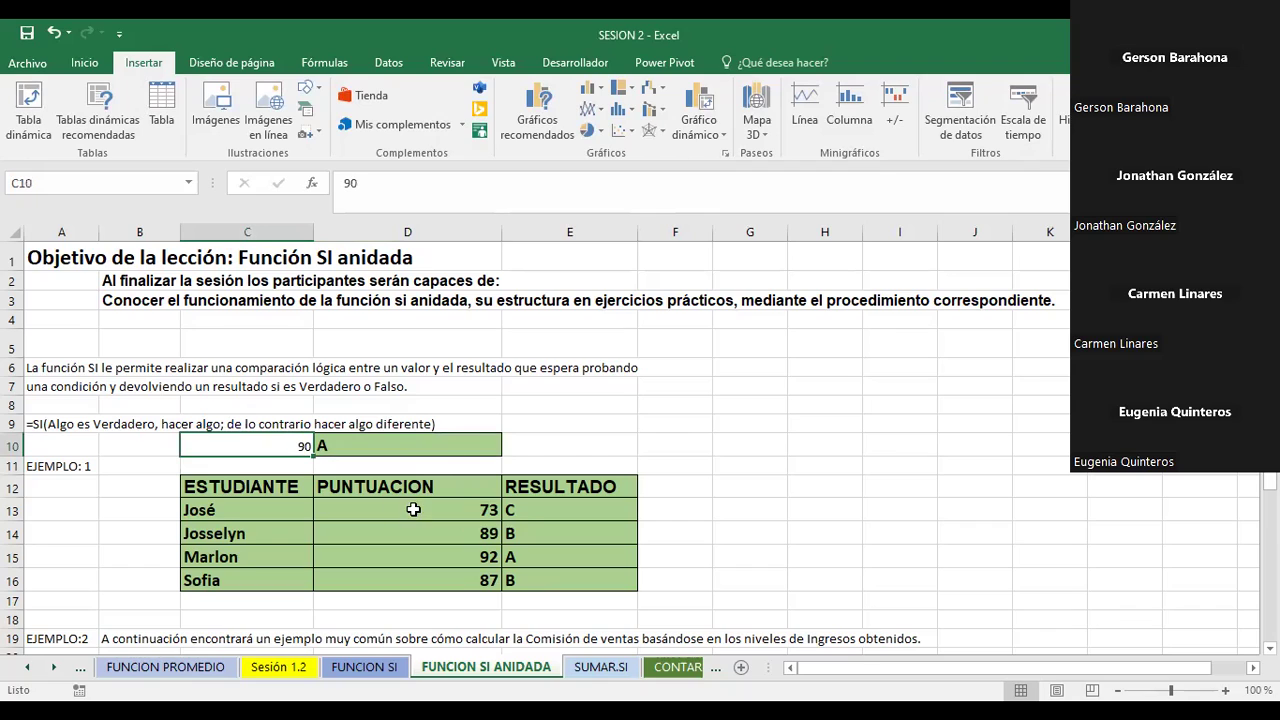
pyautogui.click(532, 509)
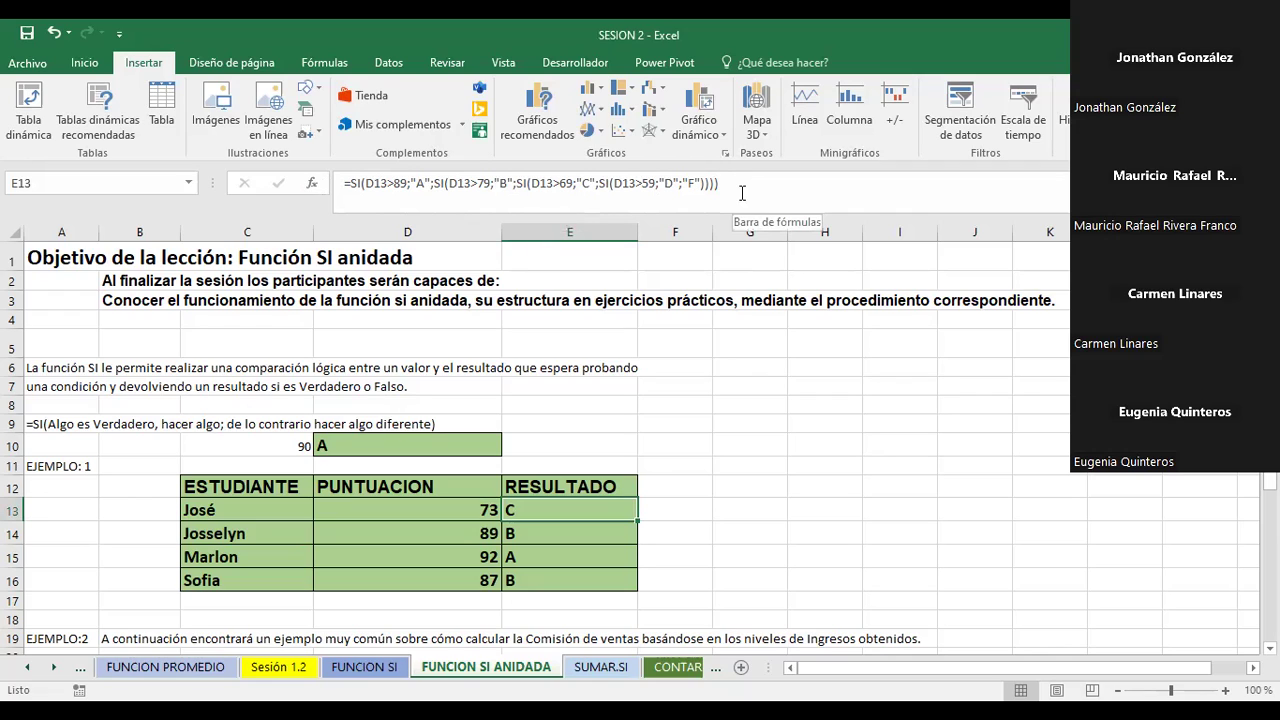
# Enter 10 in C10 and enlarge its font twice from the Inicio tab.
pyautogui.click(297, 444)
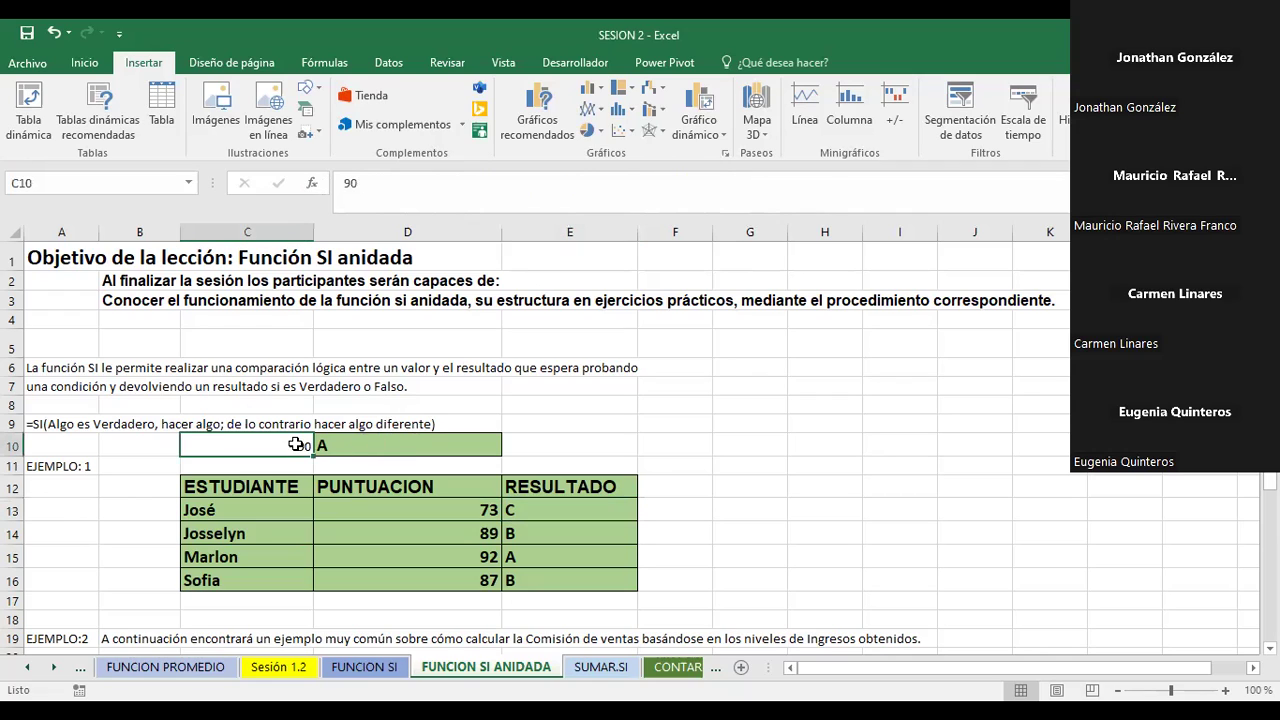
pyautogui.write('10')
pyautogui.press('Return')
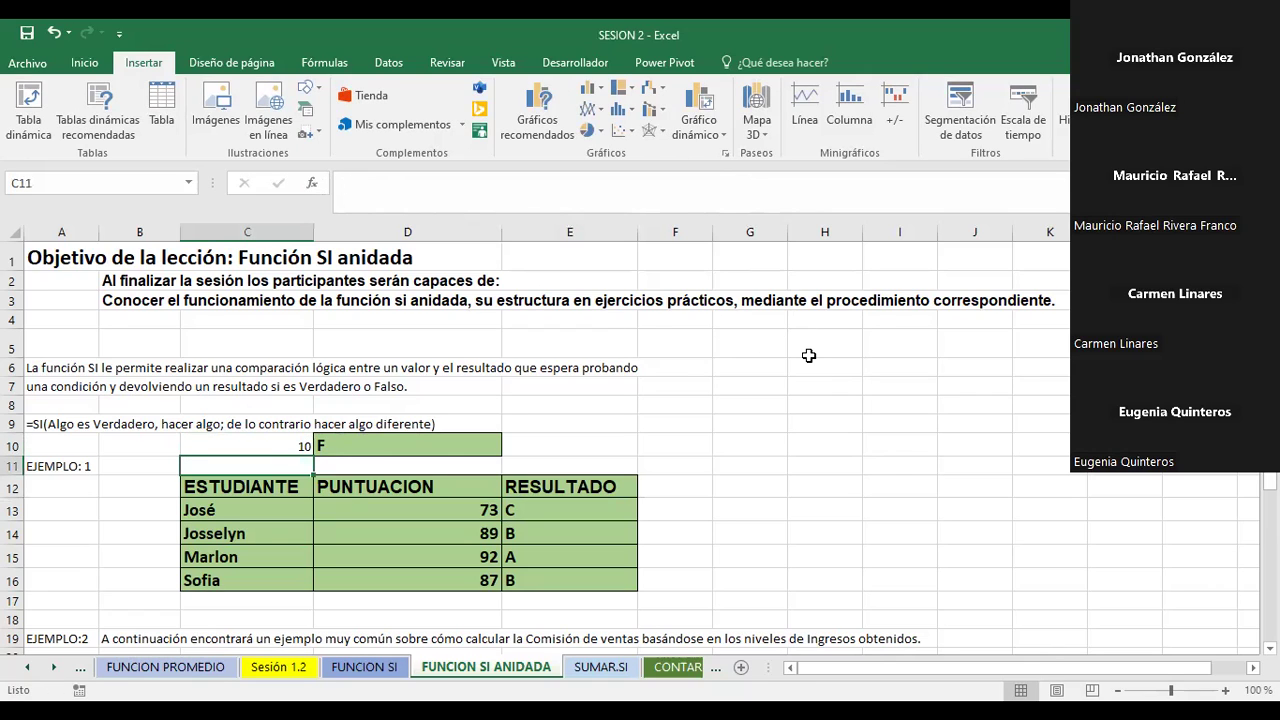
pyautogui.click(296, 443)
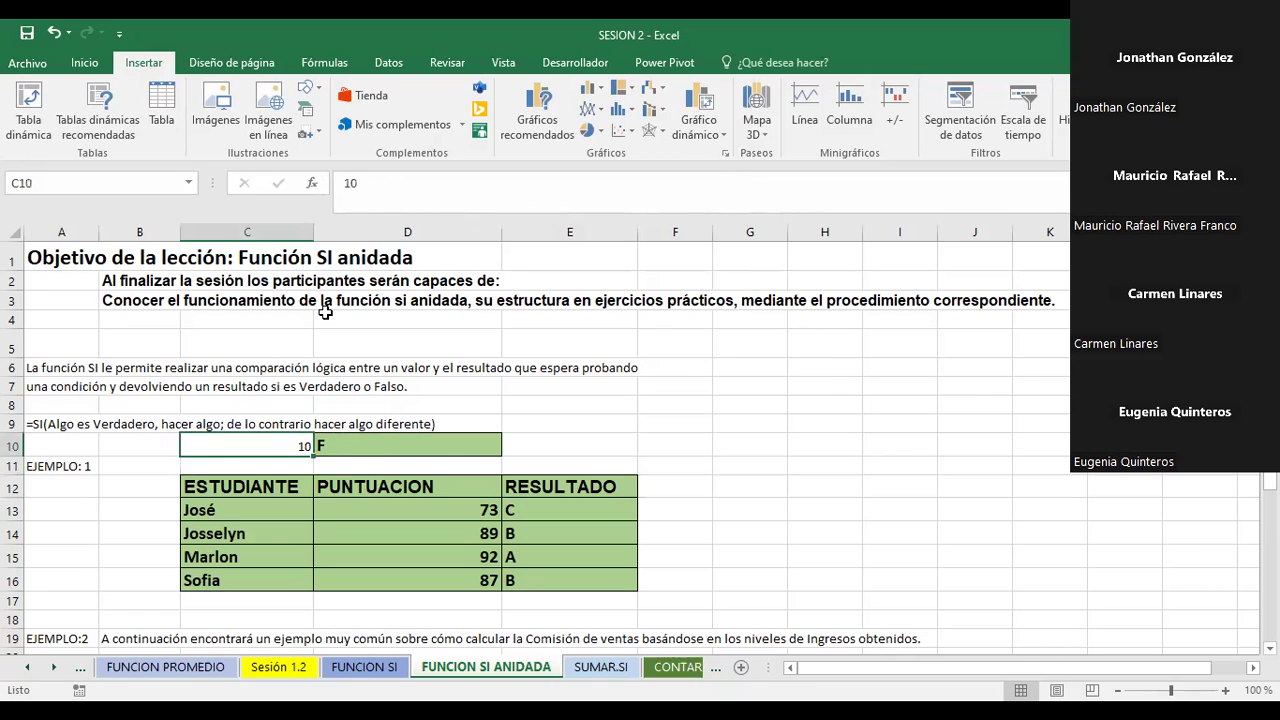
pyautogui.click(84, 63)
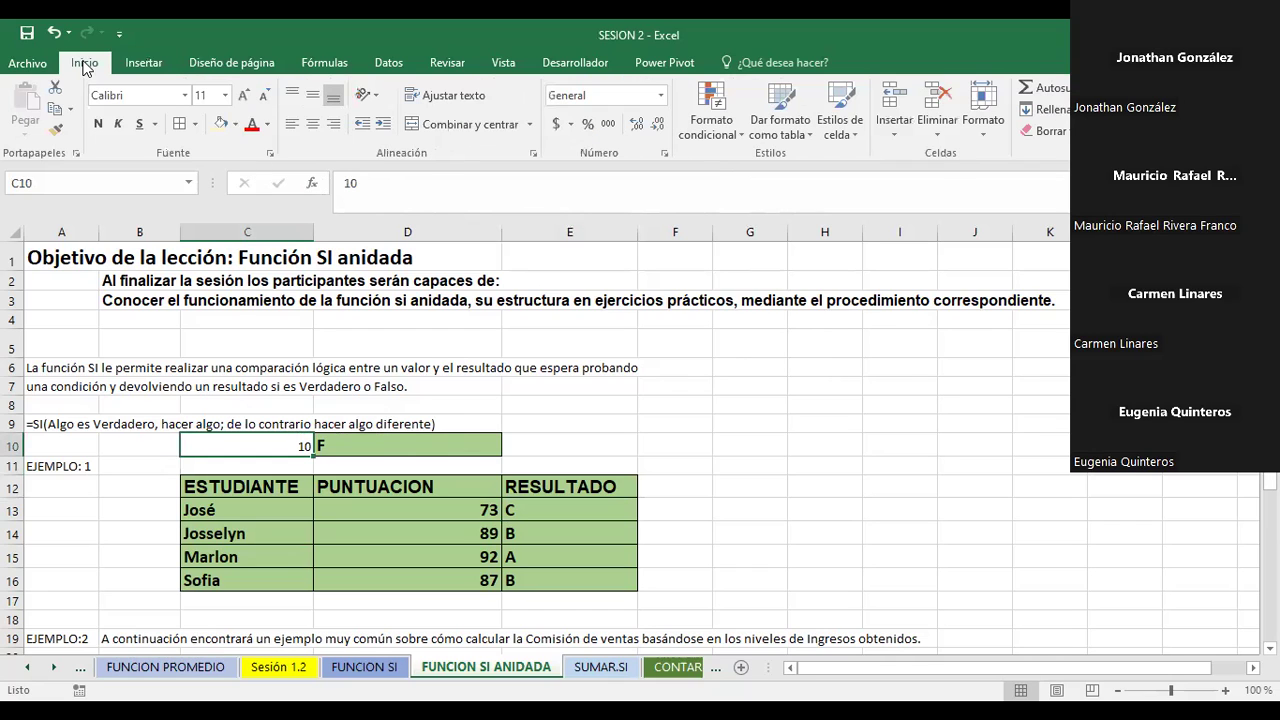
pyautogui.click(243, 95)
pyautogui.click(243, 95)
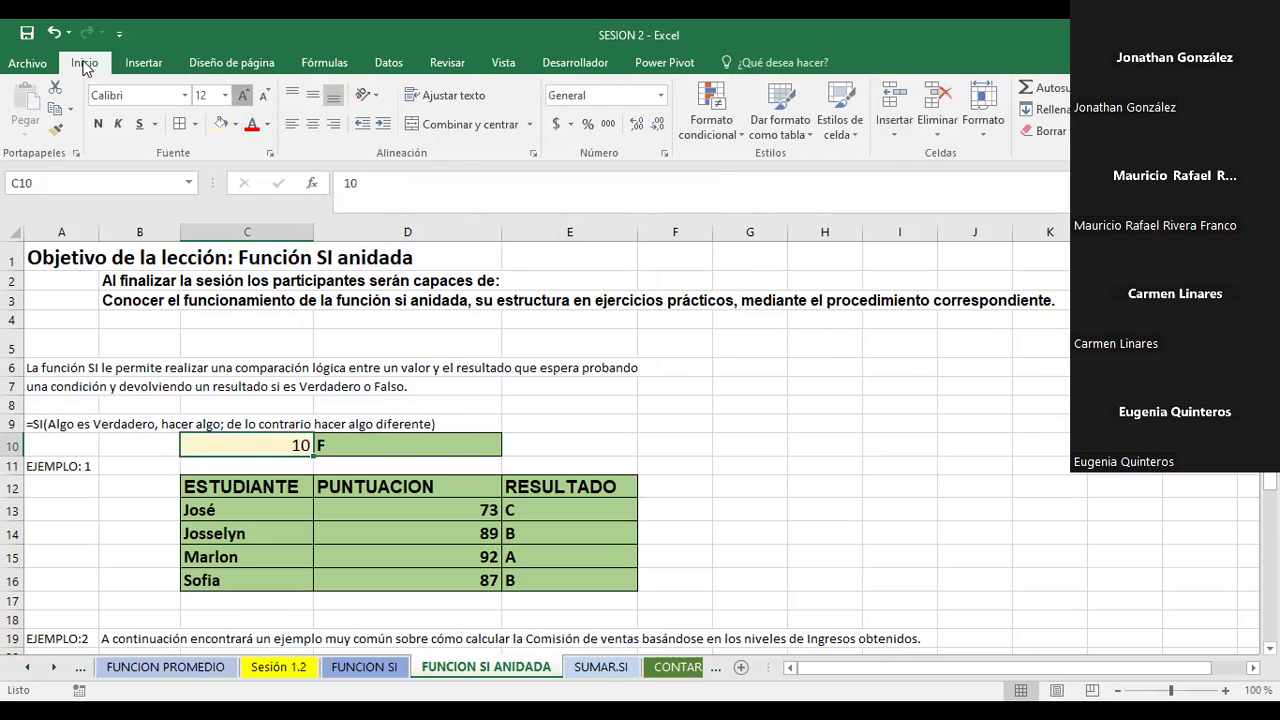
pyautogui.click(243, 95)
pyautogui.click(243, 95)
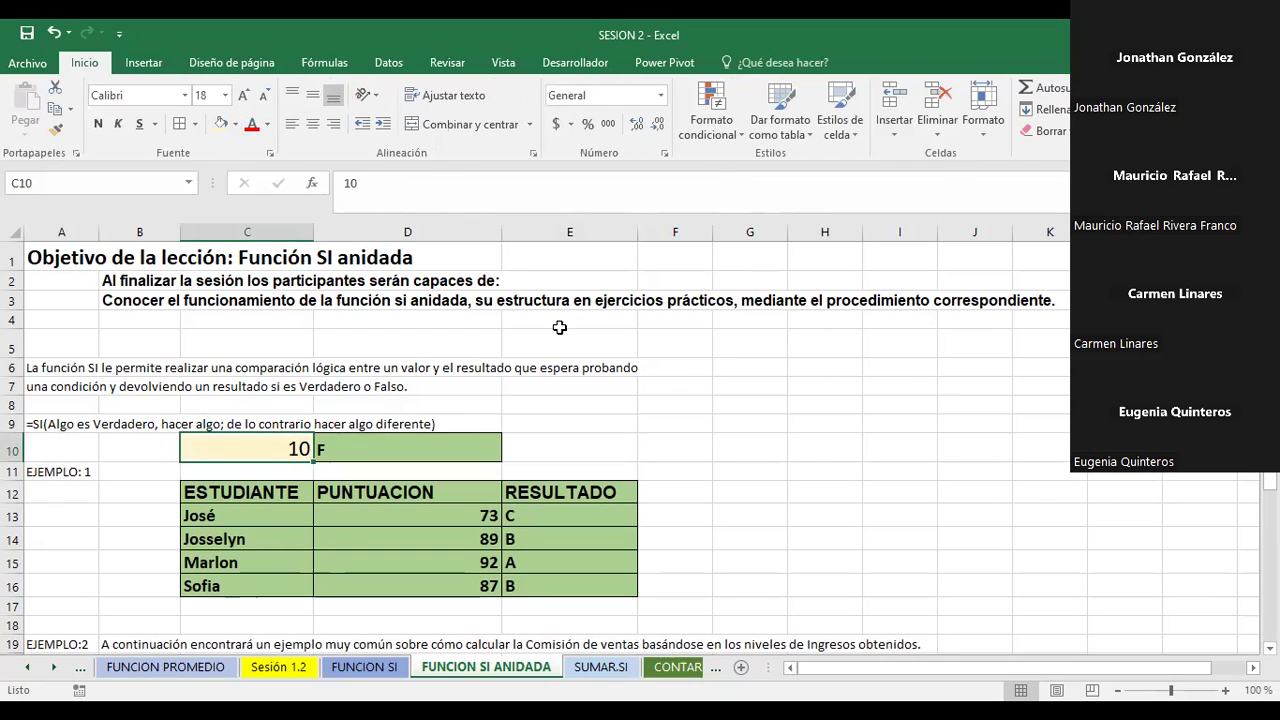
pyautogui.click(398, 451)
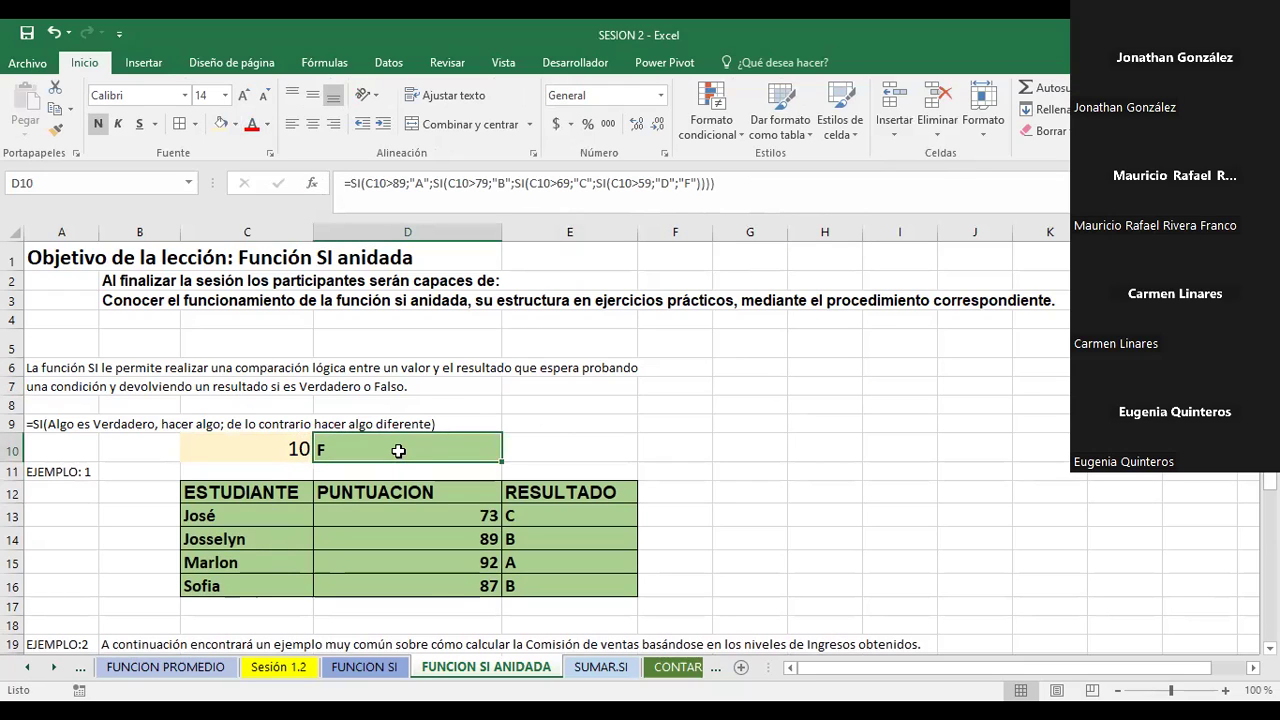
pyautogui.click(527, 542)
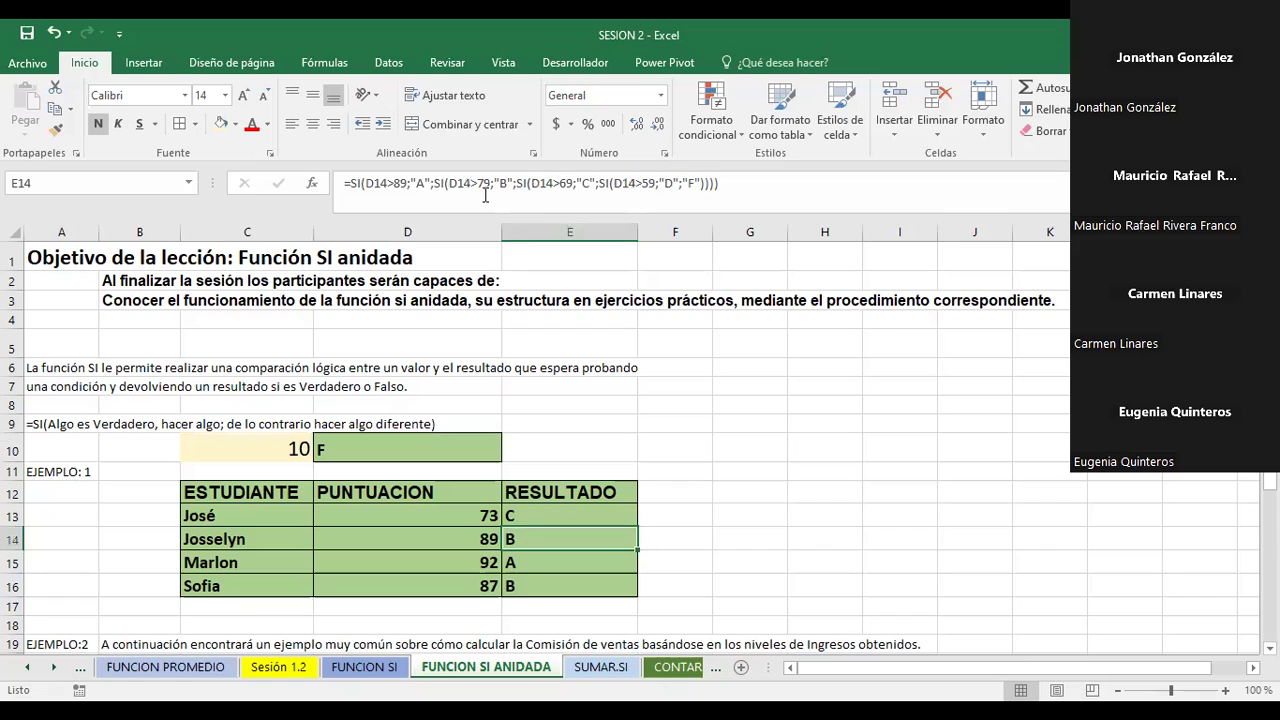
# Replace C10's score with 82 so D10's grade becomes B.
pyautogui.click(258, 445)
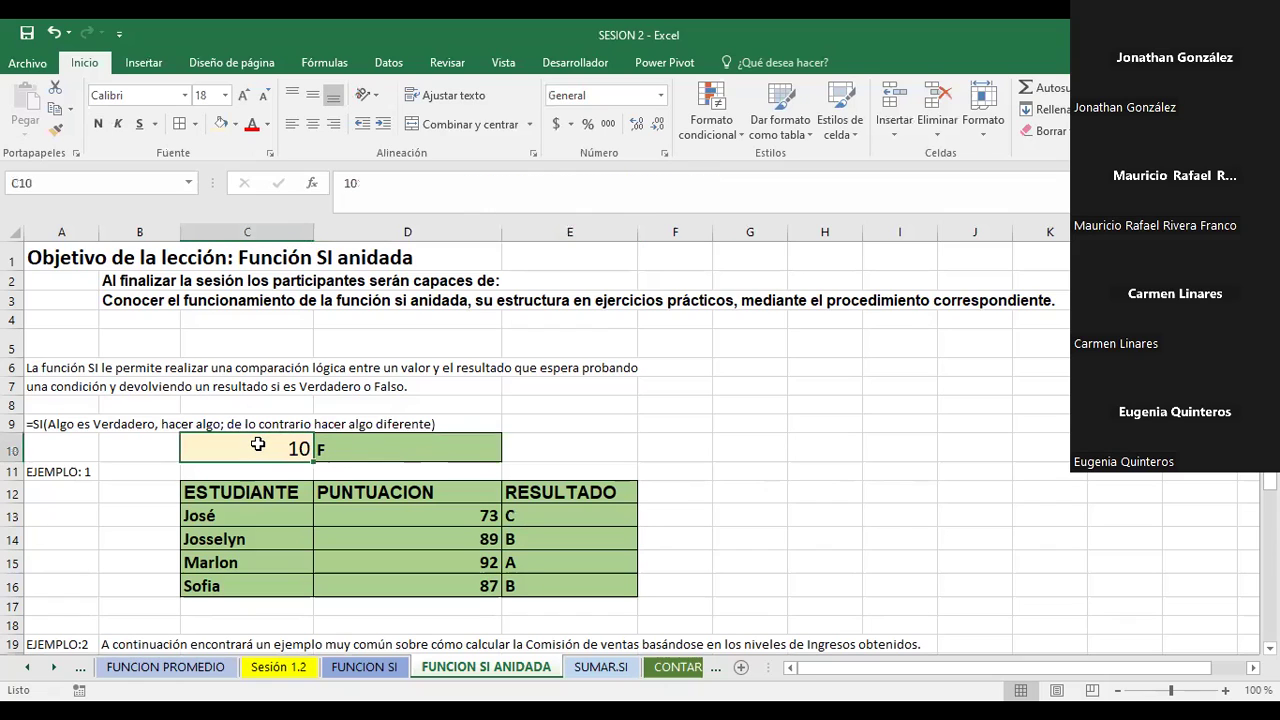
pyautogui.write('82')
pyautogui.press('Return')
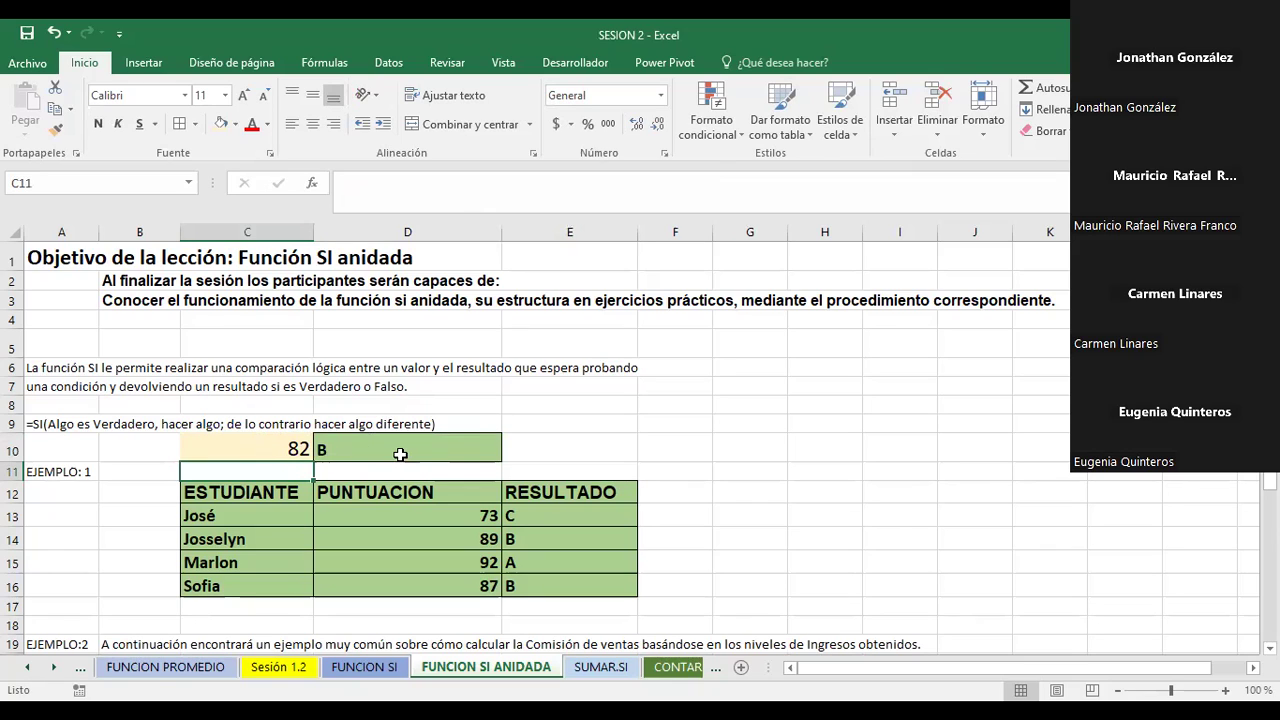
pyautogui.click(400, 455)
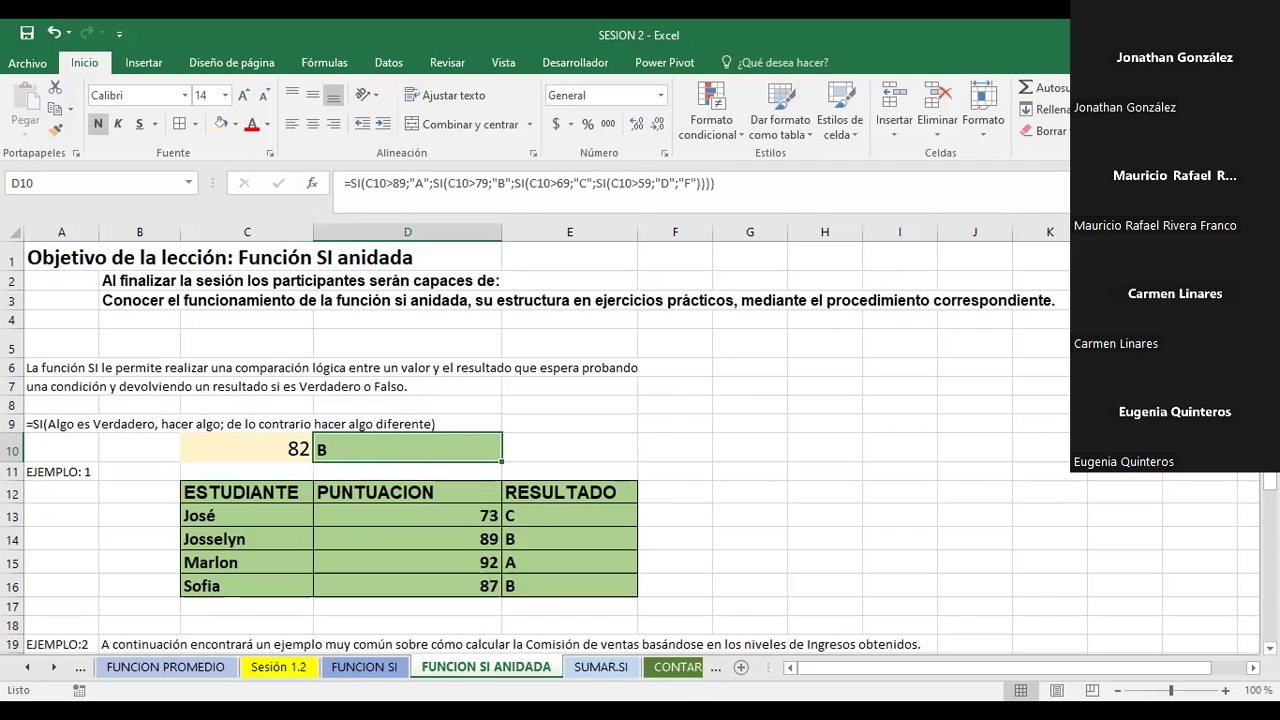
# Scroll to the EJEMPLO:2 commission table and inspect C30's nested SI formula and D30's total.
pyautogui.scroll(-2, 640, 450)
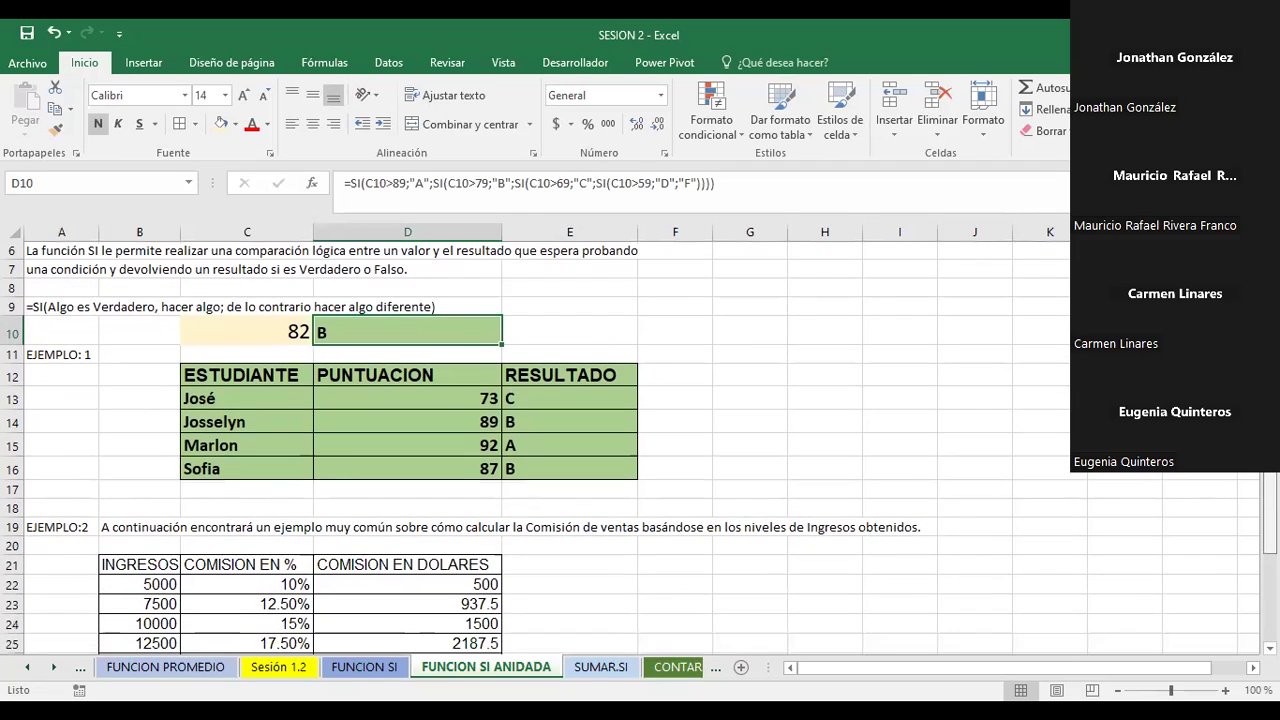
pyautogui.scroll(-2, 640, 450)
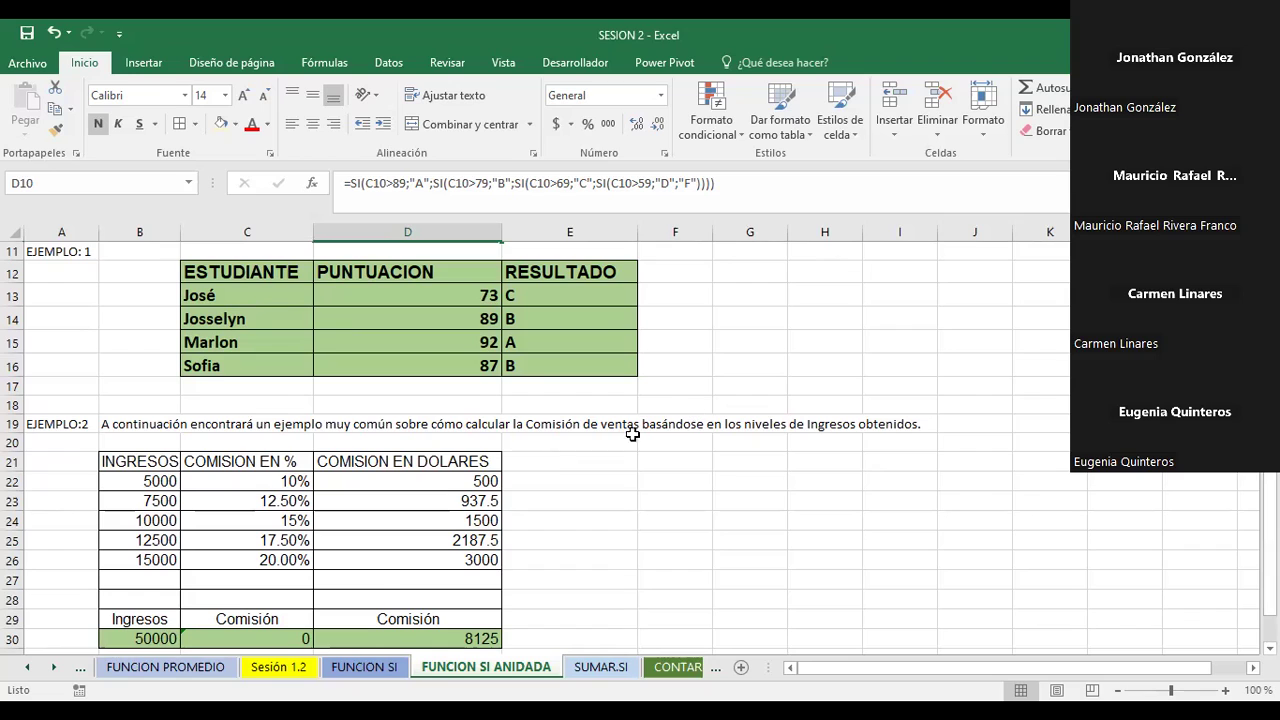
pyautogui.click(238, 638)
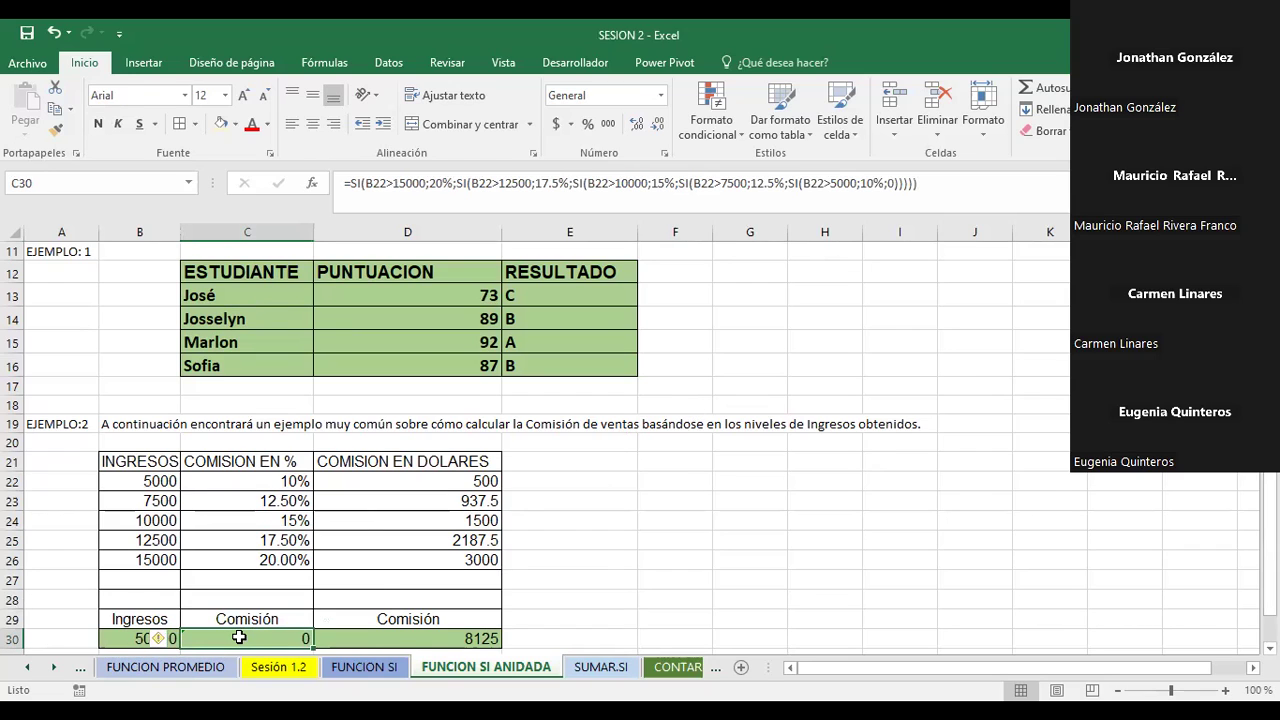
pyautogui.click(386, 641)
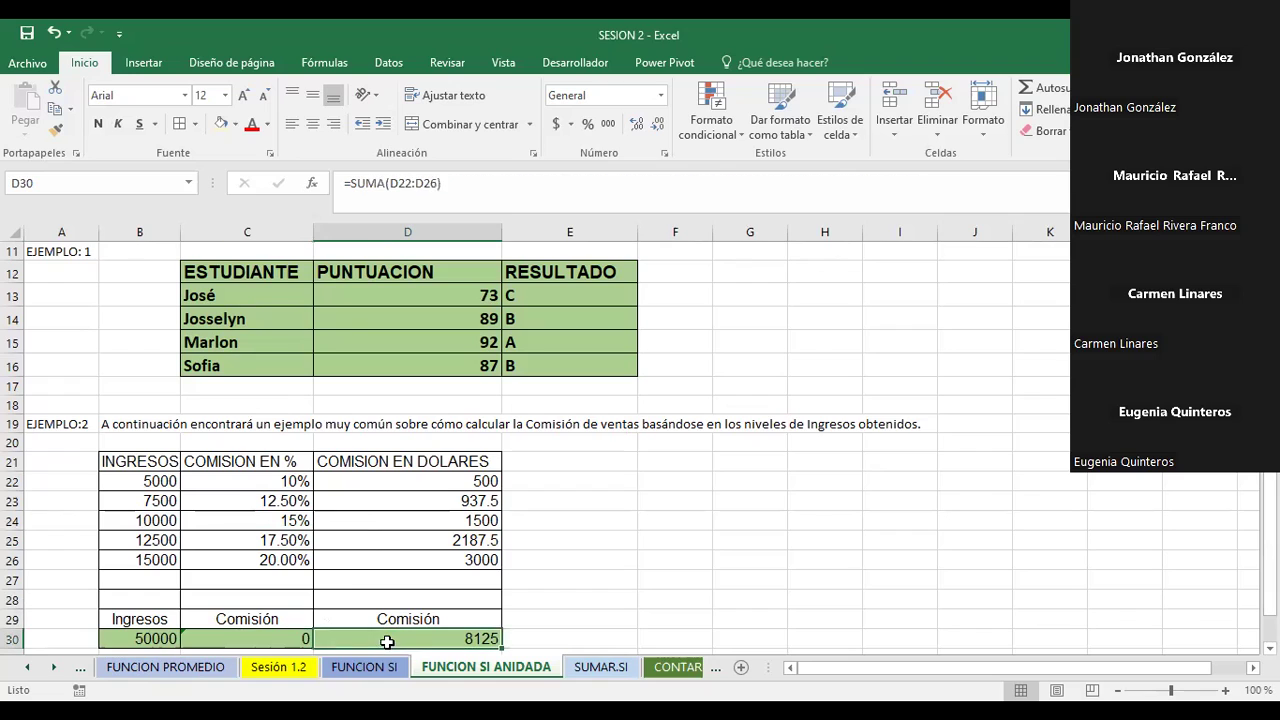
pyautogui.click(275, 638)
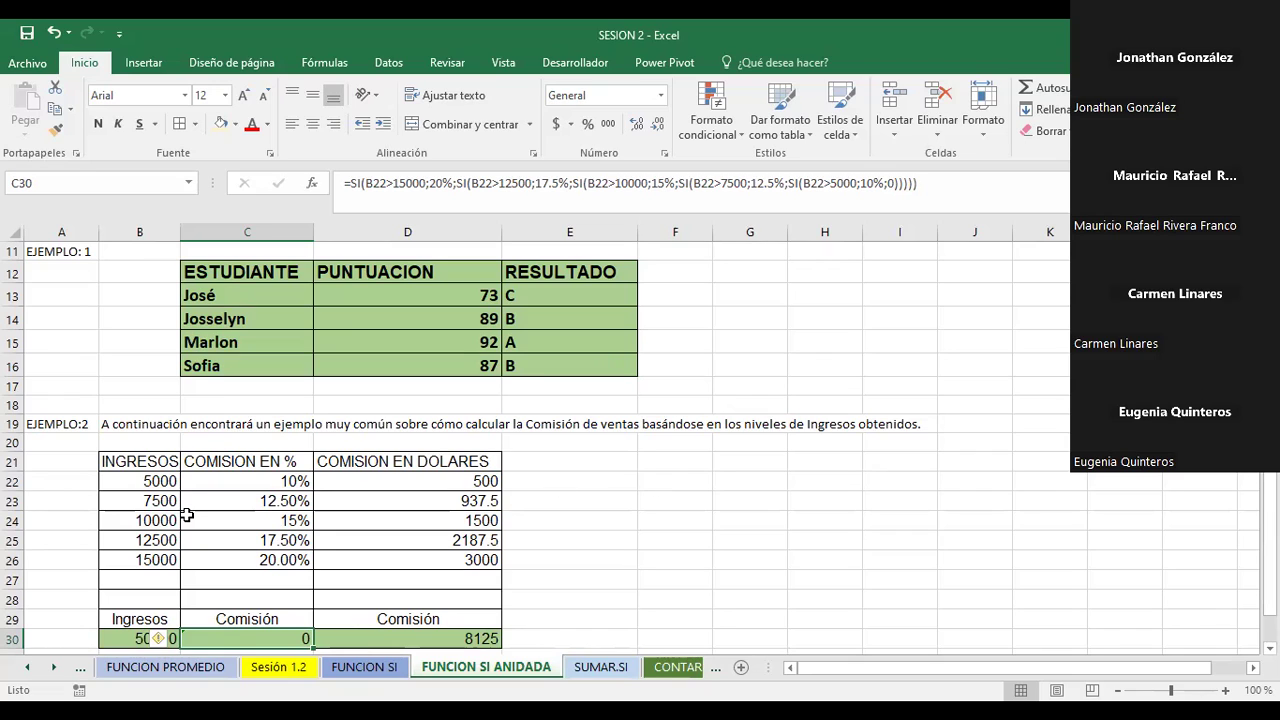
# Enter 200000 as the first income in B22 and examine C30's 20 percent commission tier.
pyautogui.click(146, 480)
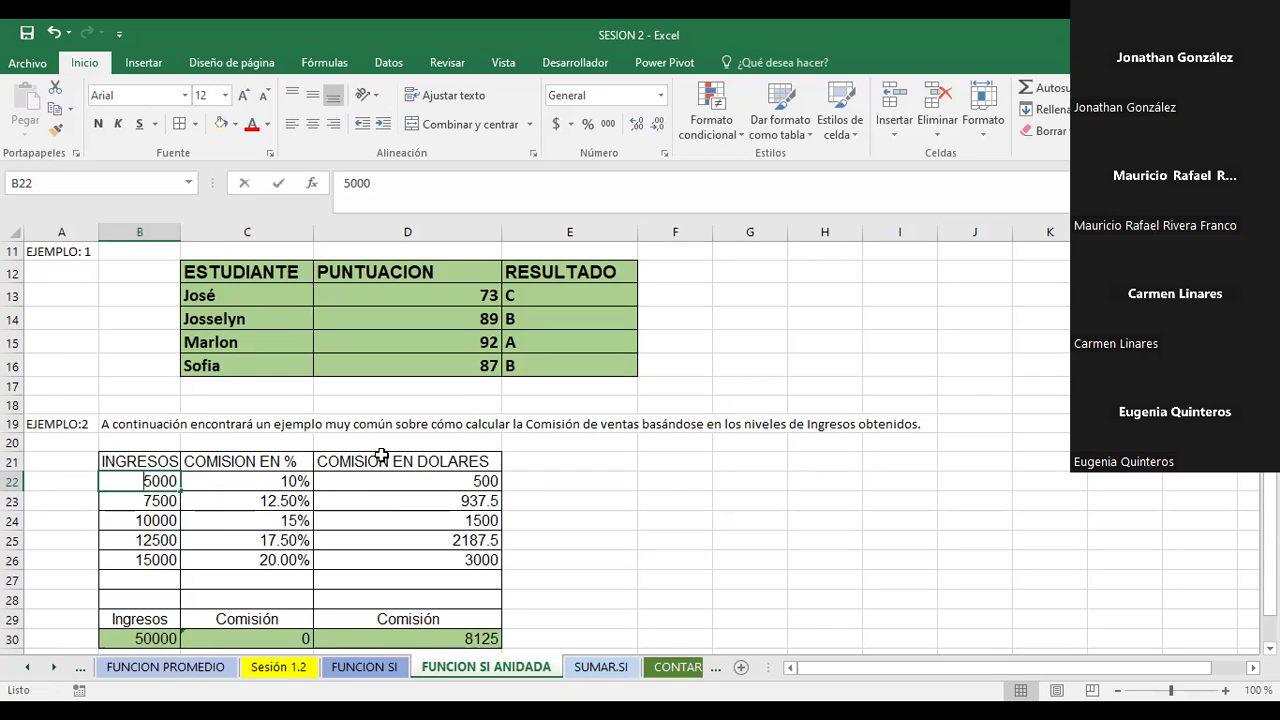
pyautogui.write('1600')
pyautogui.press('BackSpace')
pyautogui.press('BackSpace')
pyautogui.press('BackSpace')
pyautogui.press('BackSpace')
pyautogui.write('200000')
pyautogui.press('Return')
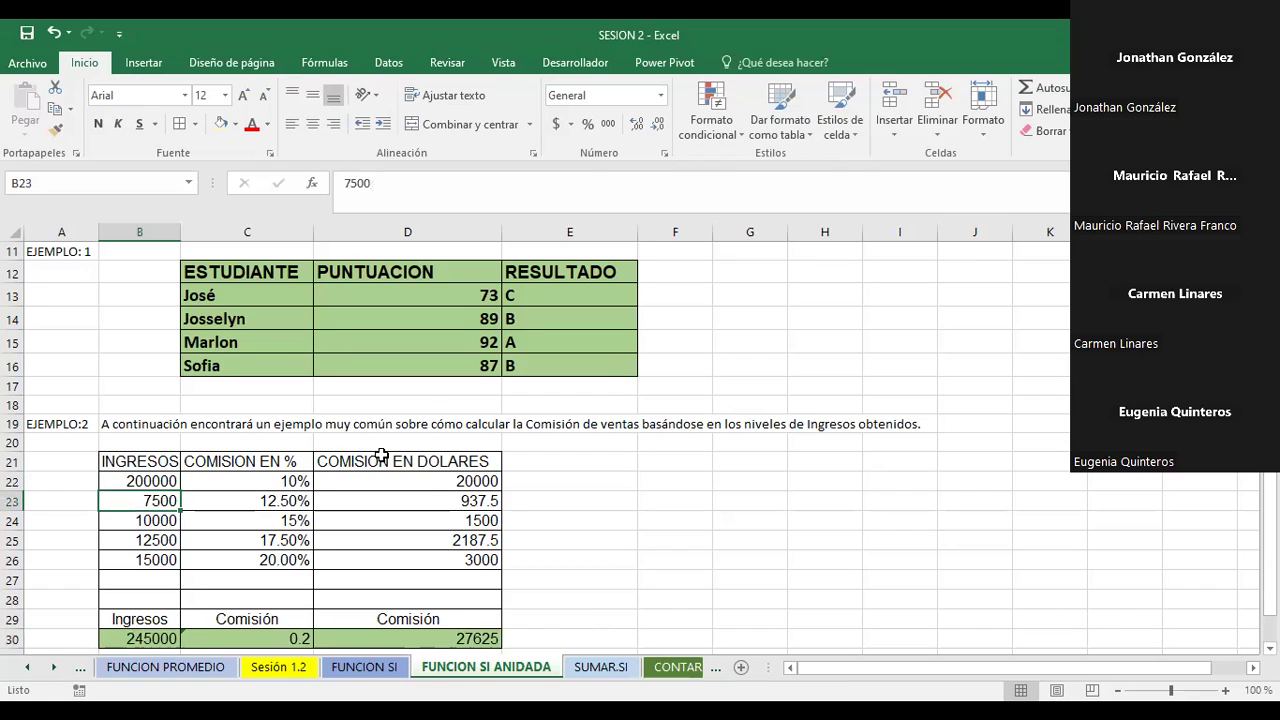
pyautogui.click(157, 482)
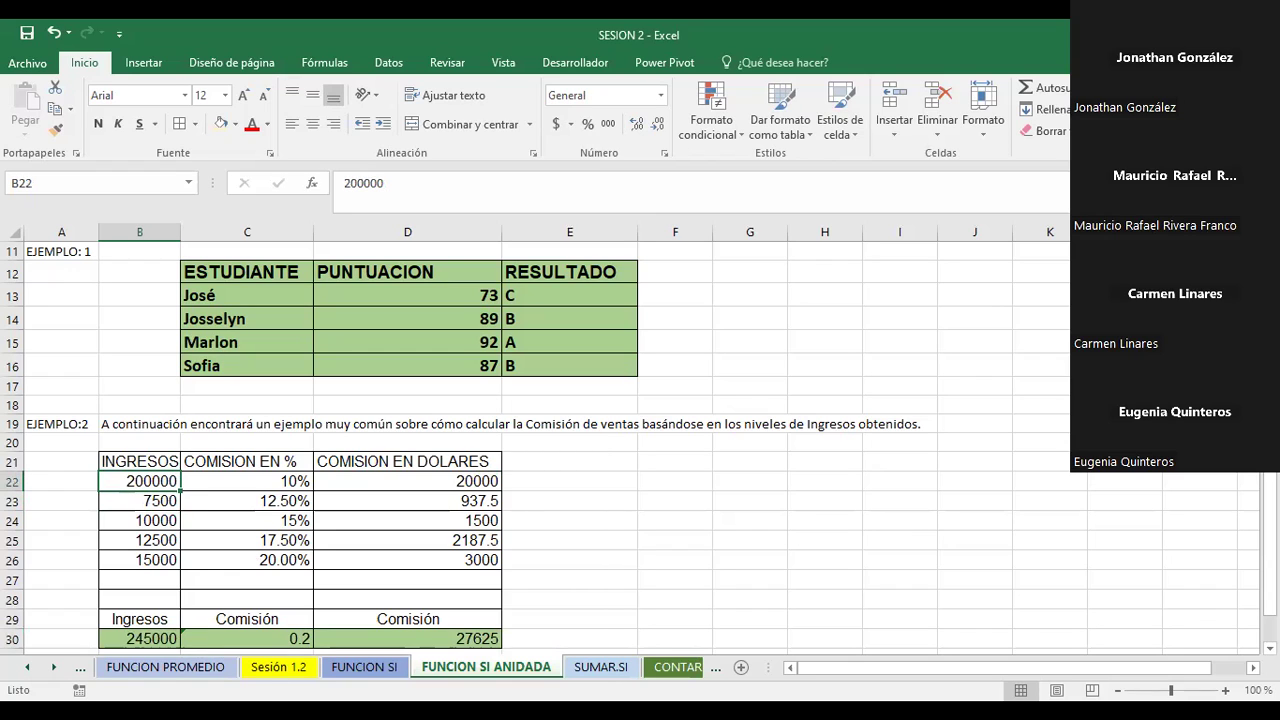
pyautogui.click(256, 637)
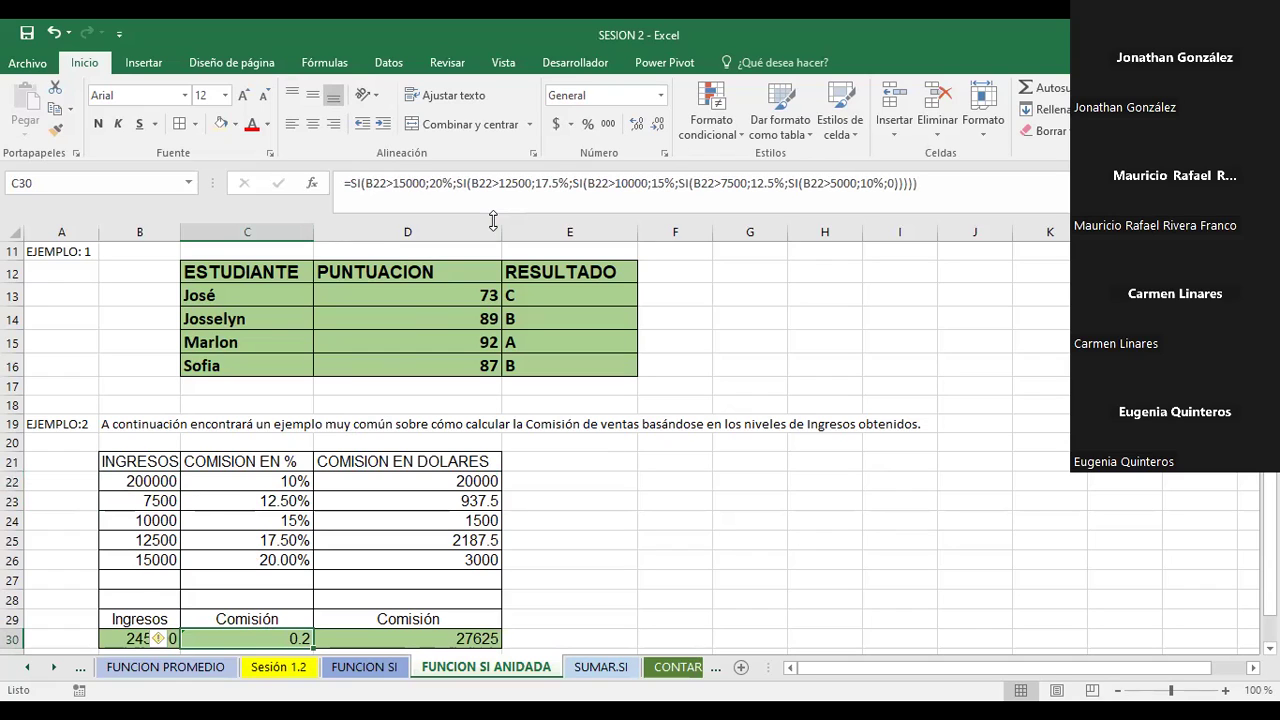
pyautogui.moveTo(430, 183); pyautogui.dragTo(445, 183)
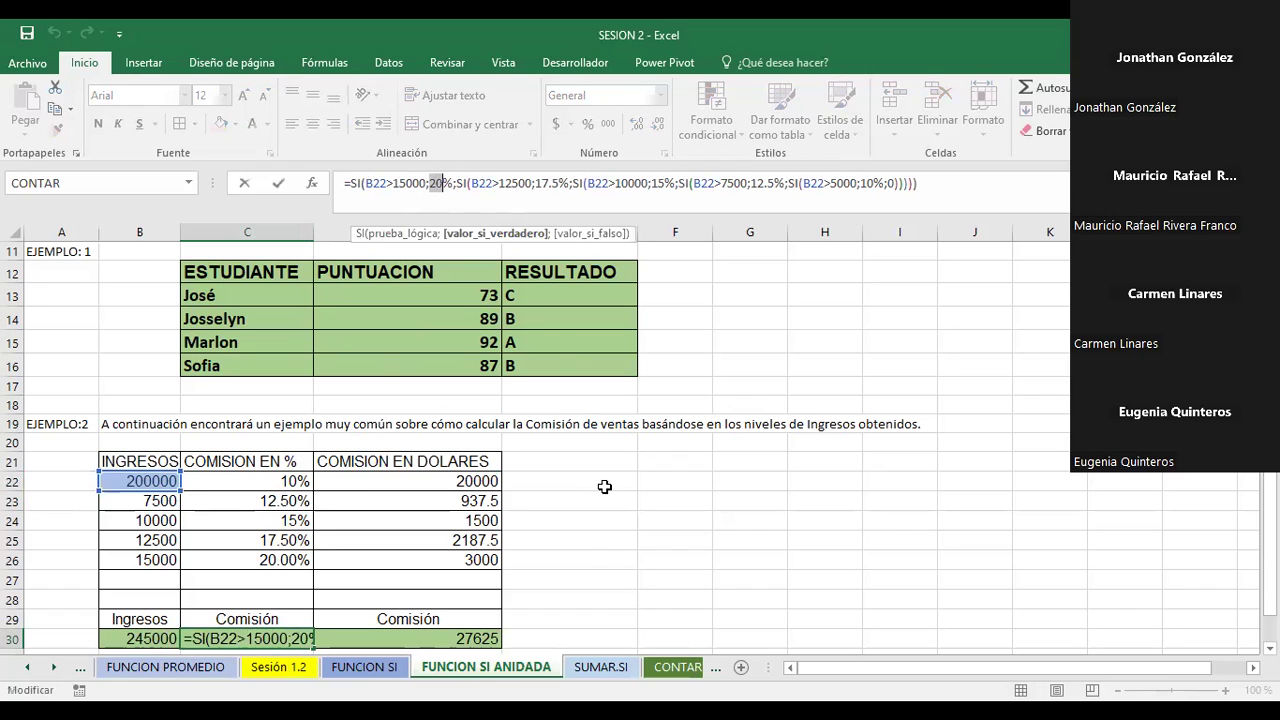
pyautogui.press('Escape')
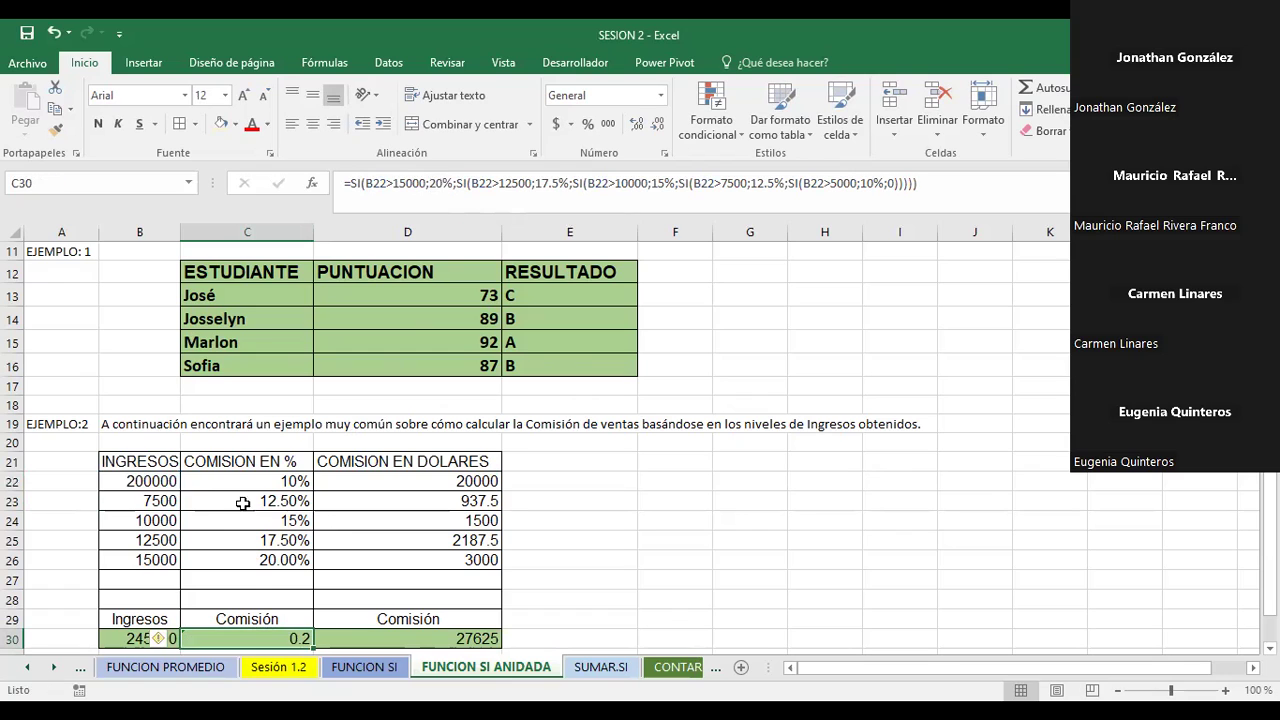
# Replace B22 with 10000 so C30 returns 0.125 and totals become 55000 and 8625.
pyautogui.click(153, 484)
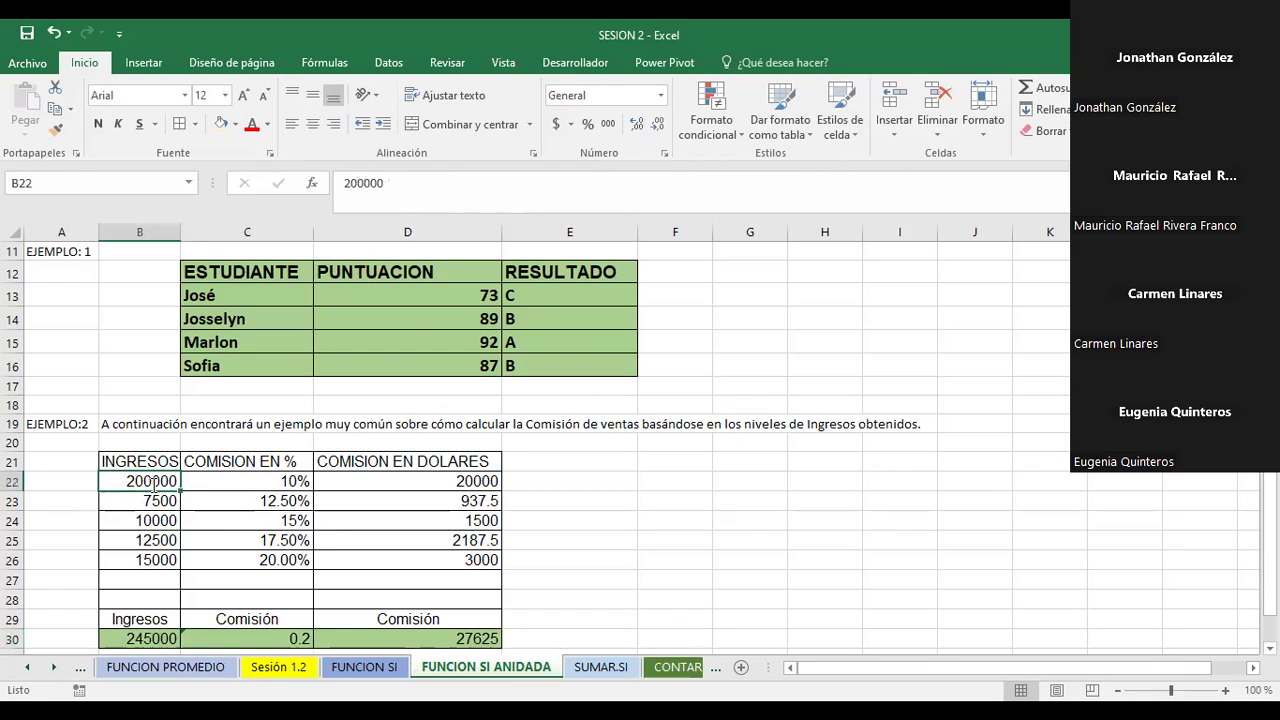
pyautogui.write('10000')
pyautogui.press('Return')
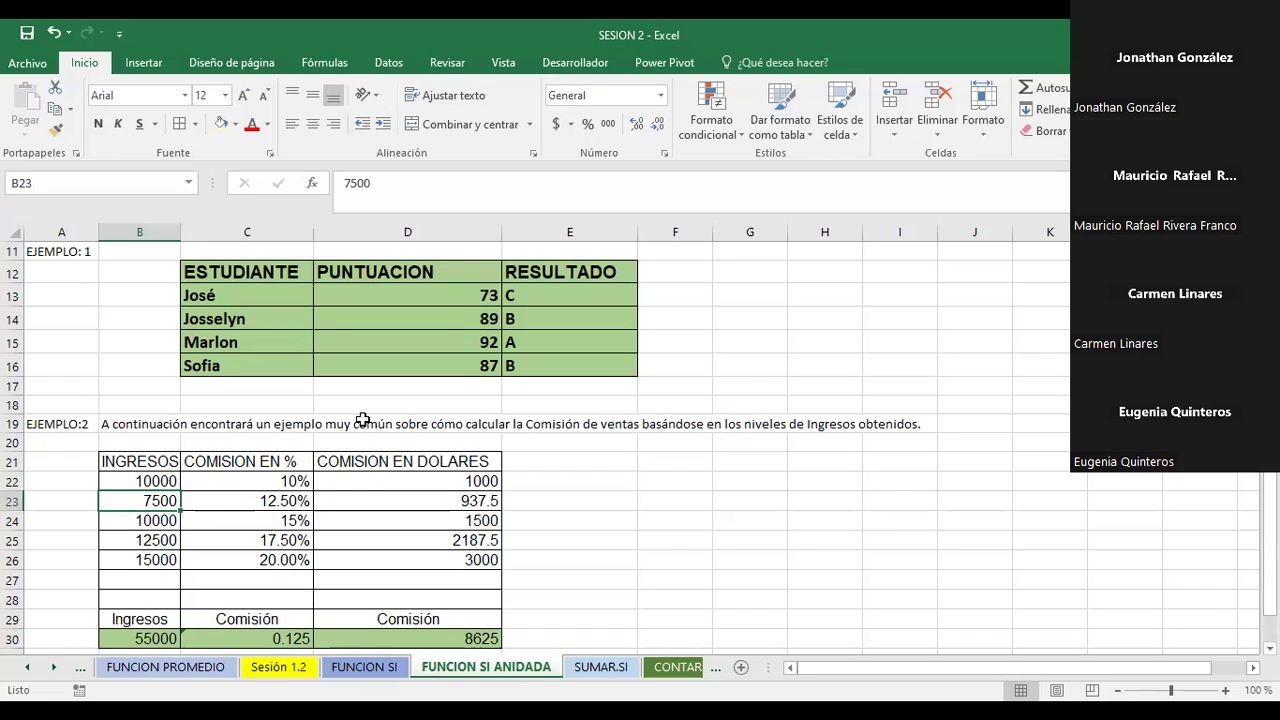
pyautogui.click(280, 641)
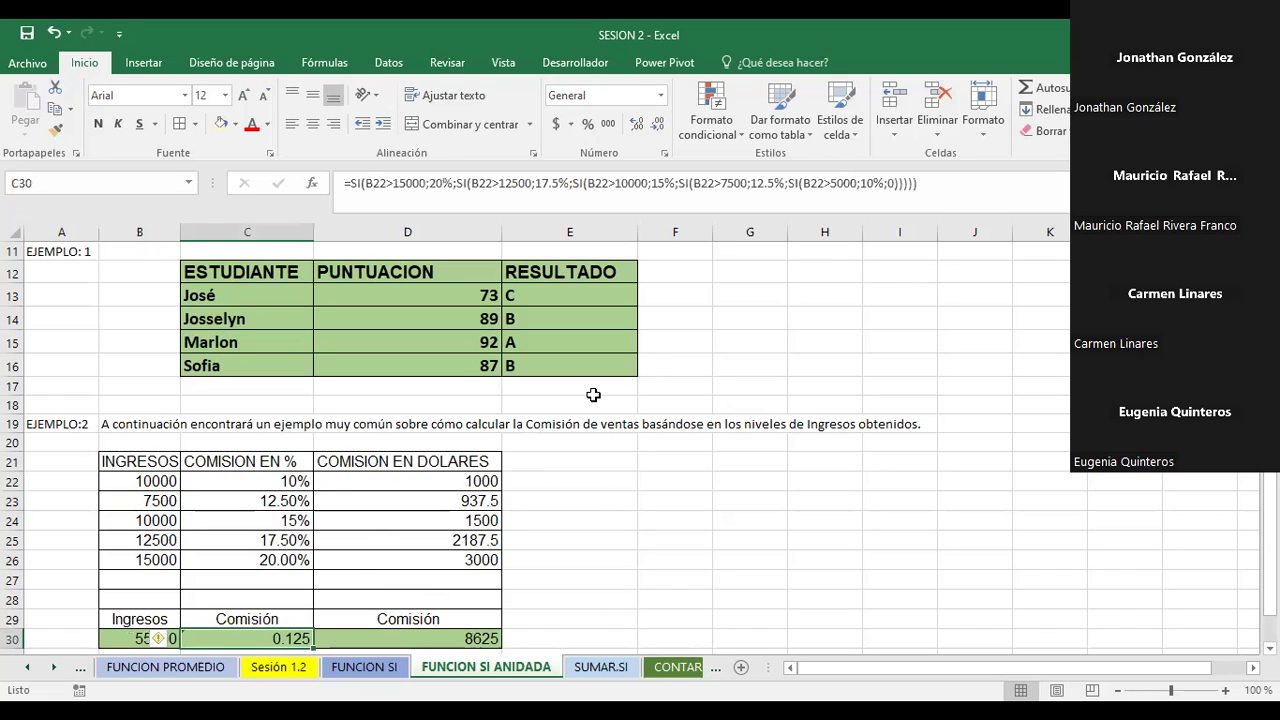
pyautogui.moveTo(935, 182); pyautogui.dragTo(341, 180)
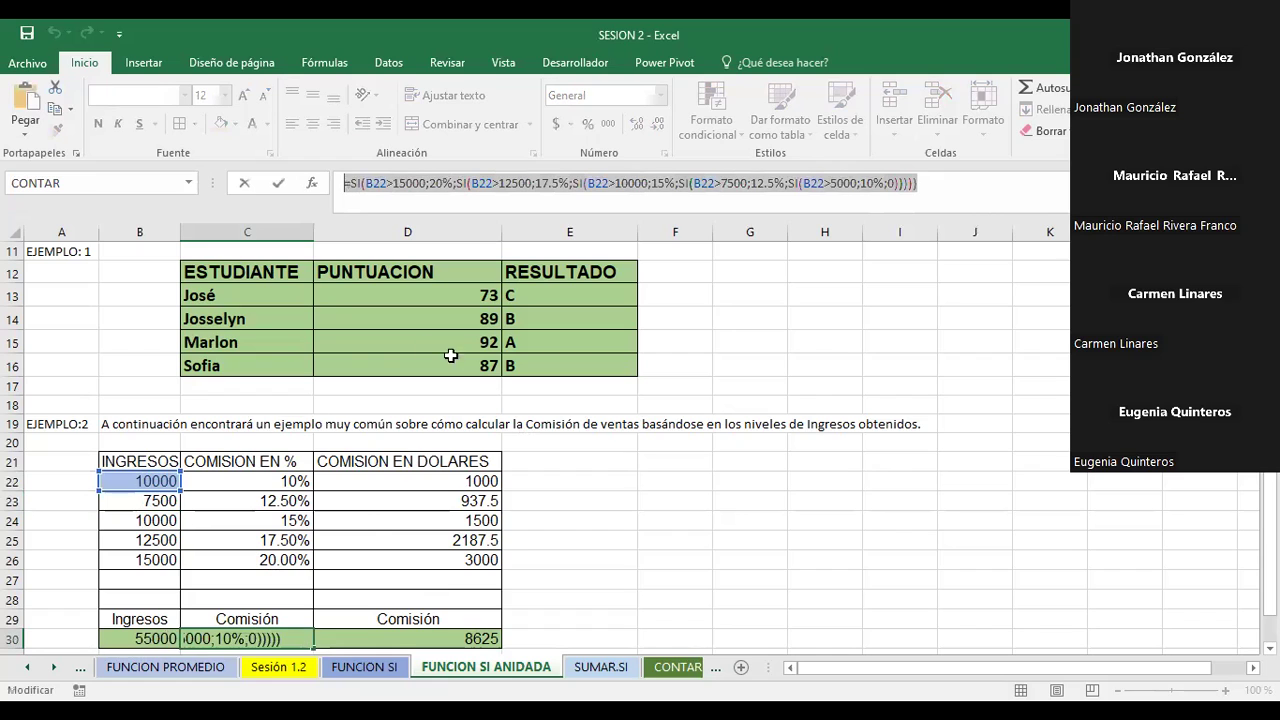
pyautogui.write('=')
pyautogui.click(229, 407)
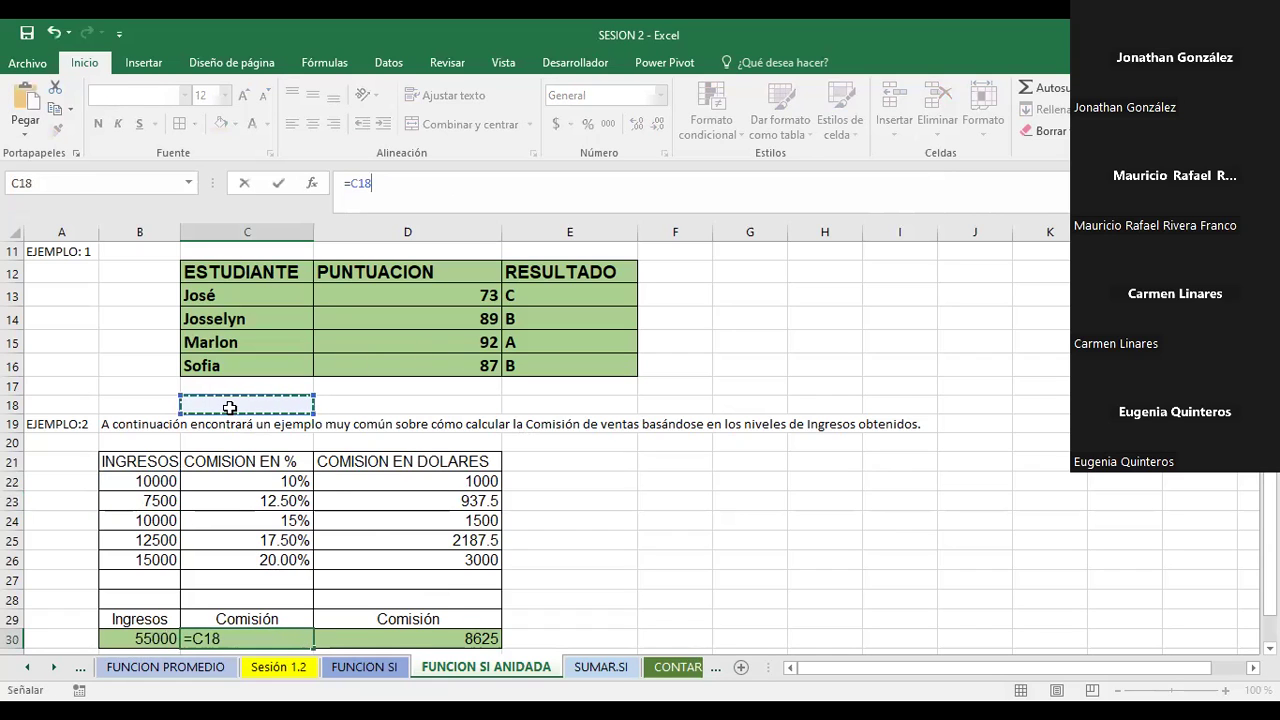
pyautogui.press('Escape')
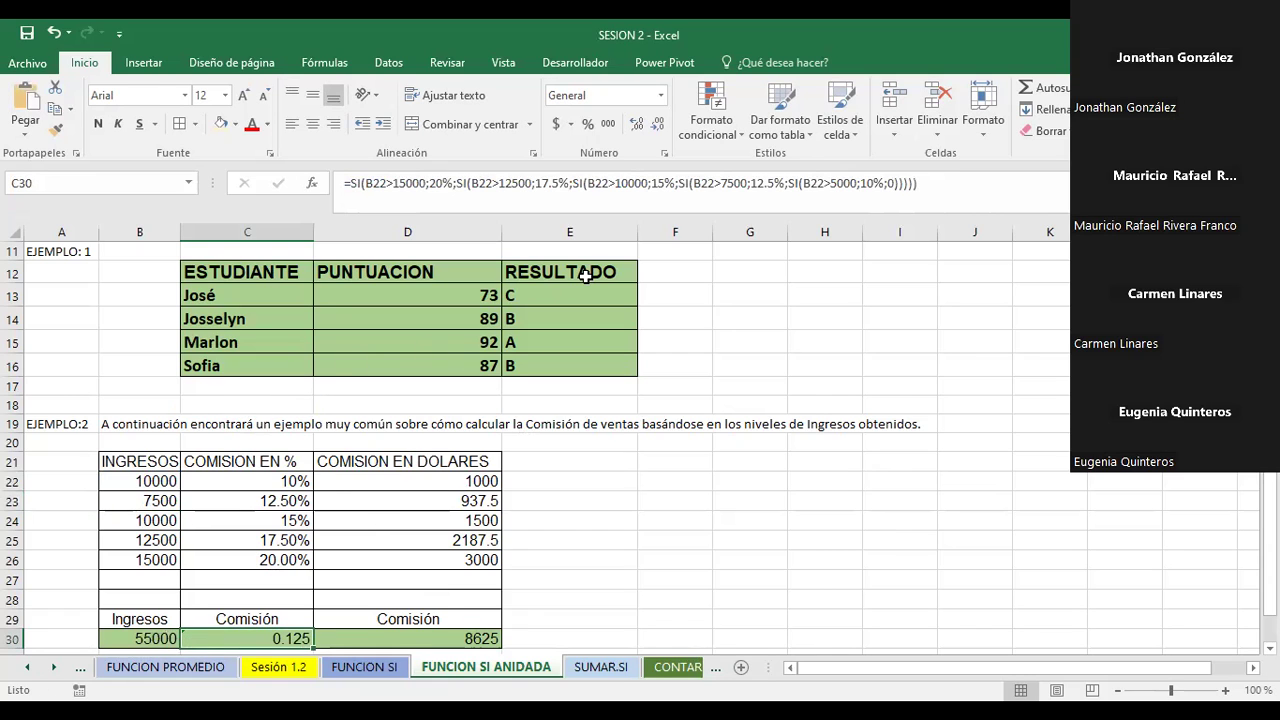
pyautogui.moveTo(918, 186); pyautogui.dragTo(341, 183)
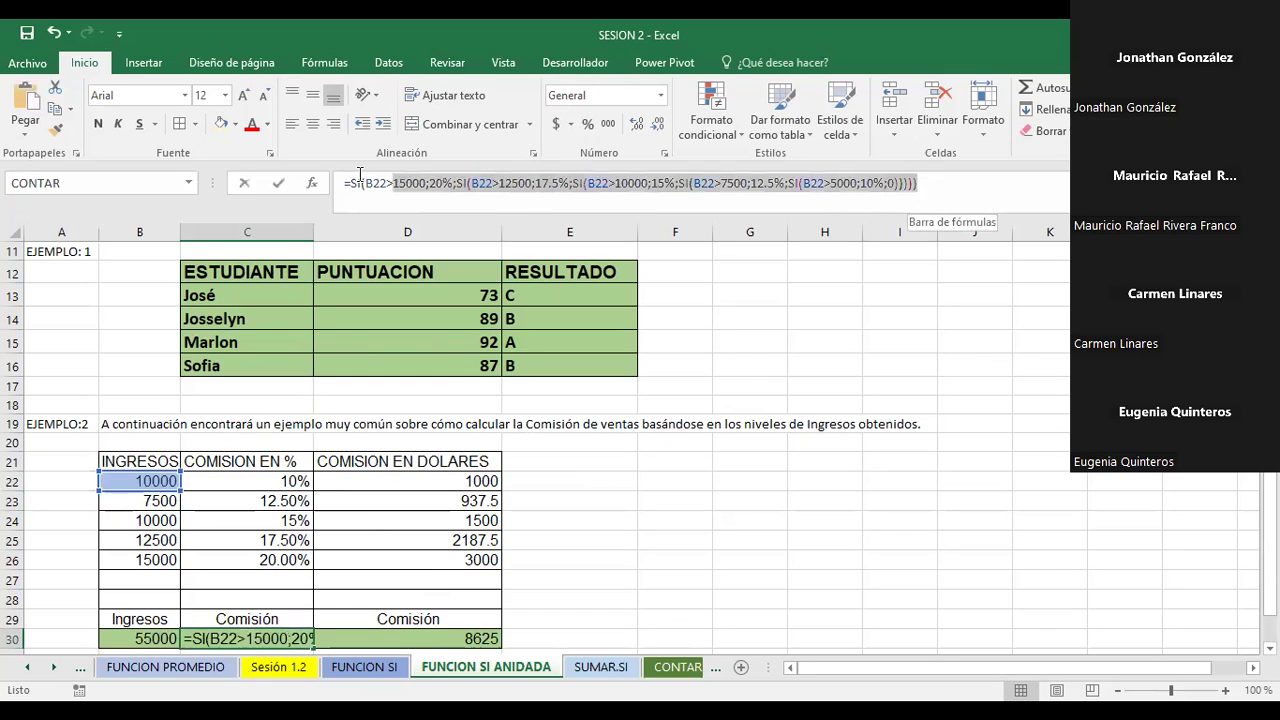
pyautogui.click(248, 402)
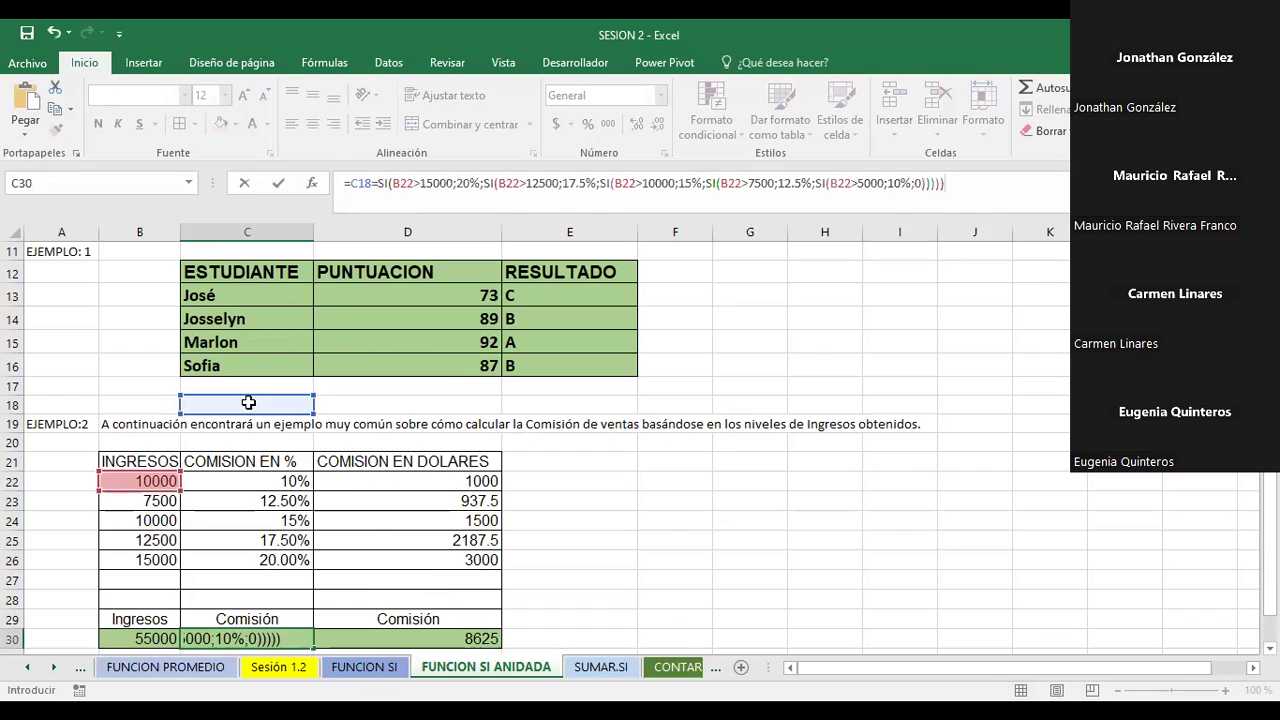
pyautogui.press('Escape')
pyautogui.click(250, 401)
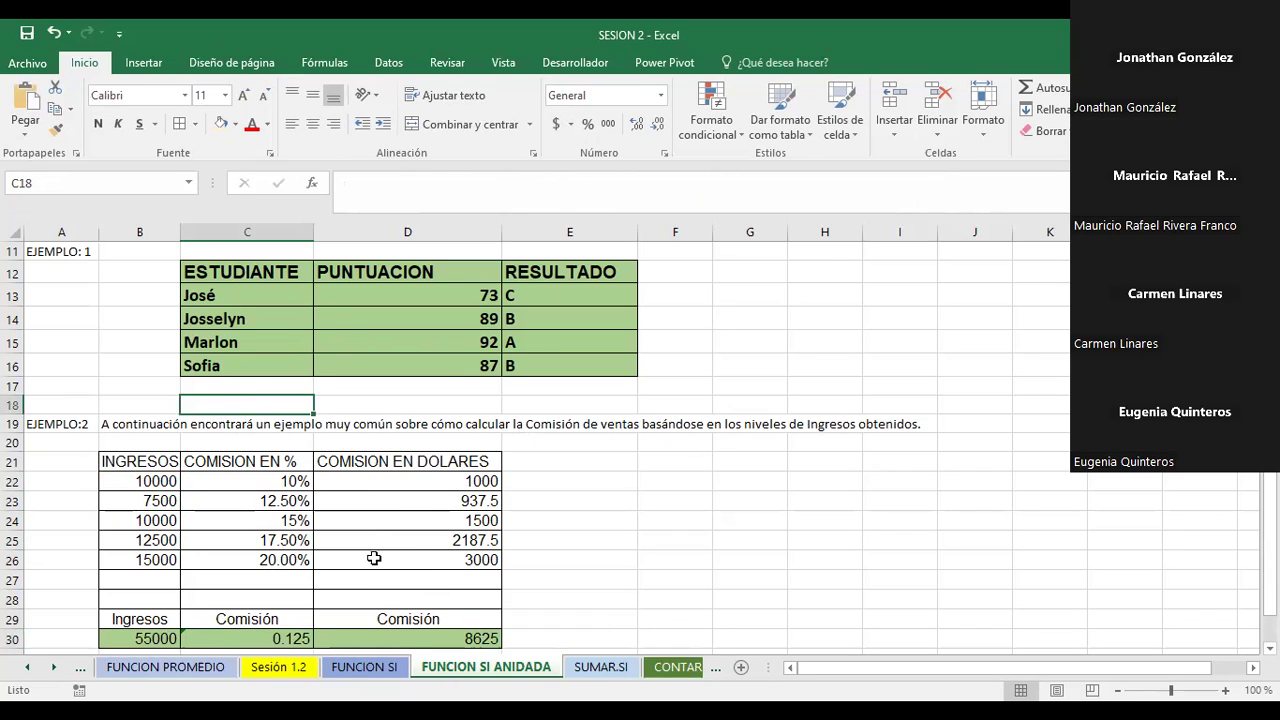
pyautogui.click(282, 636)
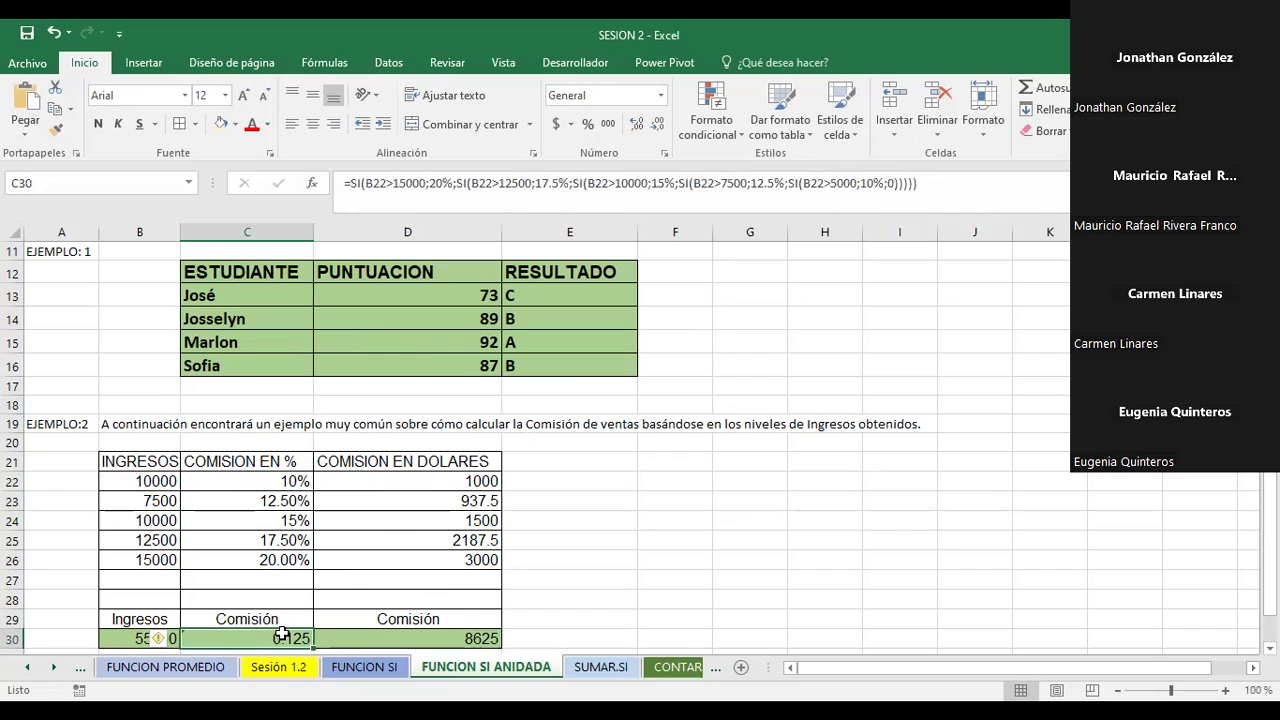
pyautogui.click(924, 183)
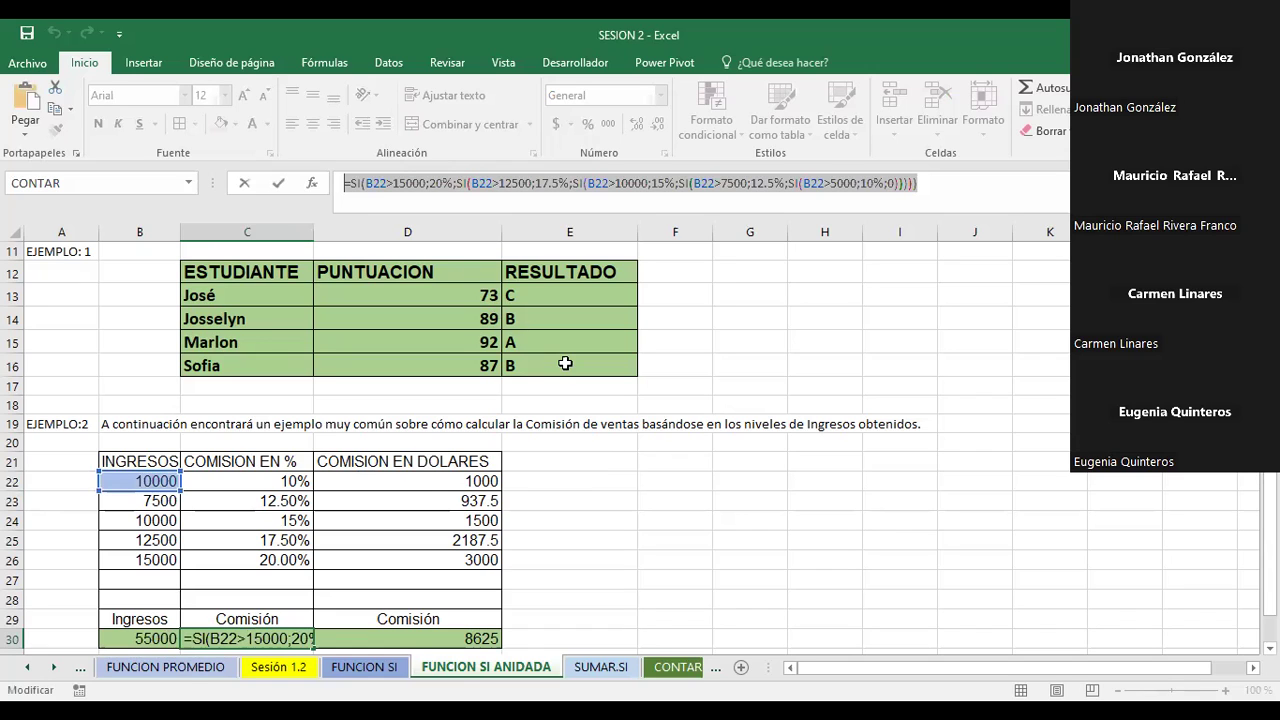
pyautogui.click(833, 318)
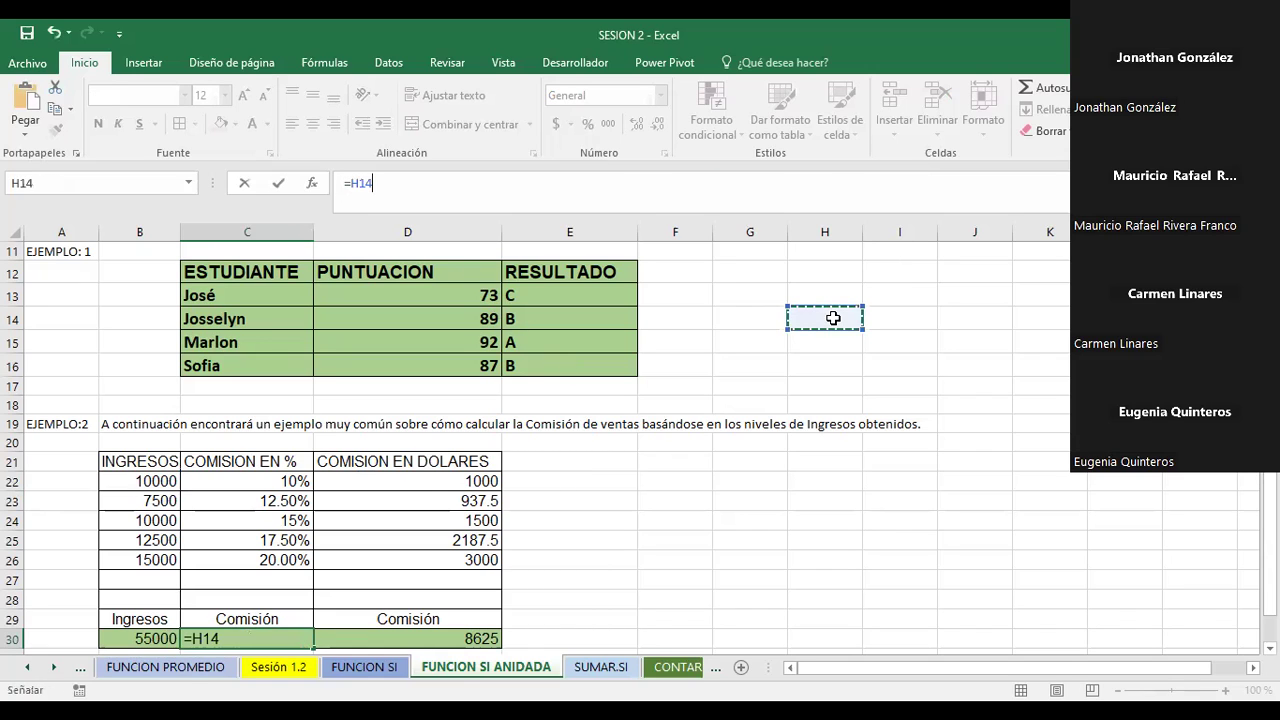
pyautogui.press('Escape')
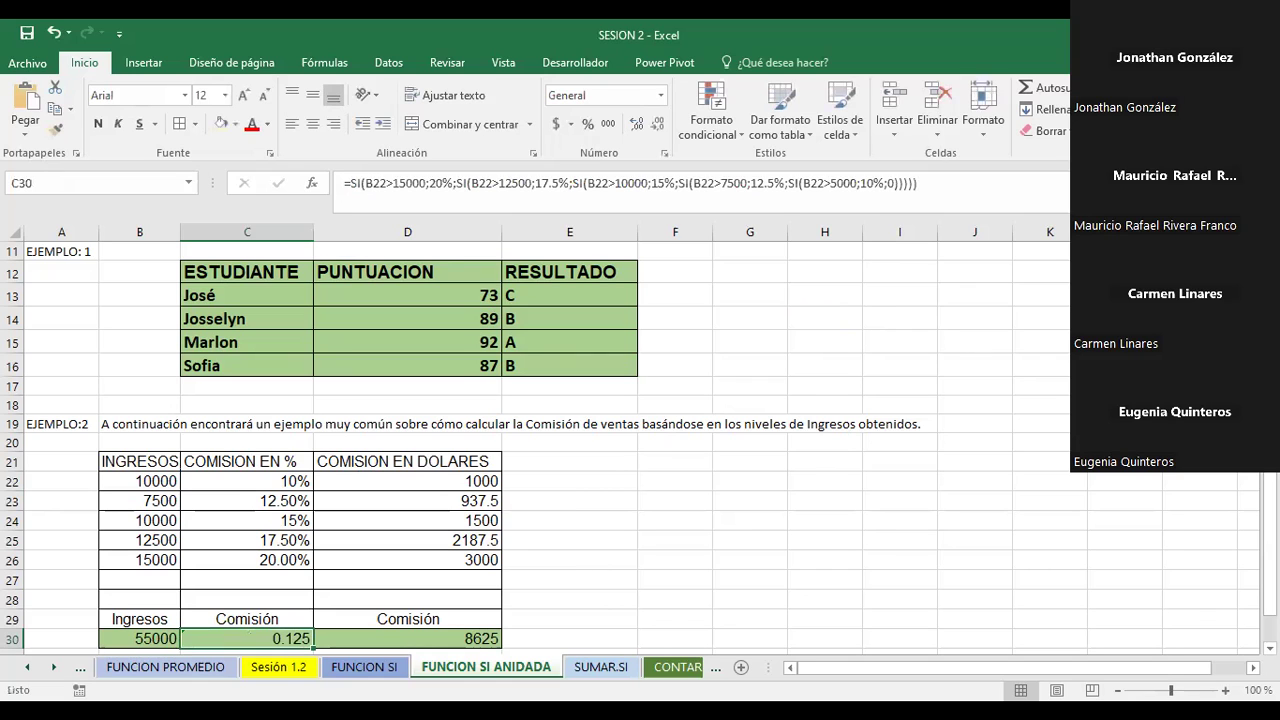
pyautogui.scroll(-1, 632, 550)
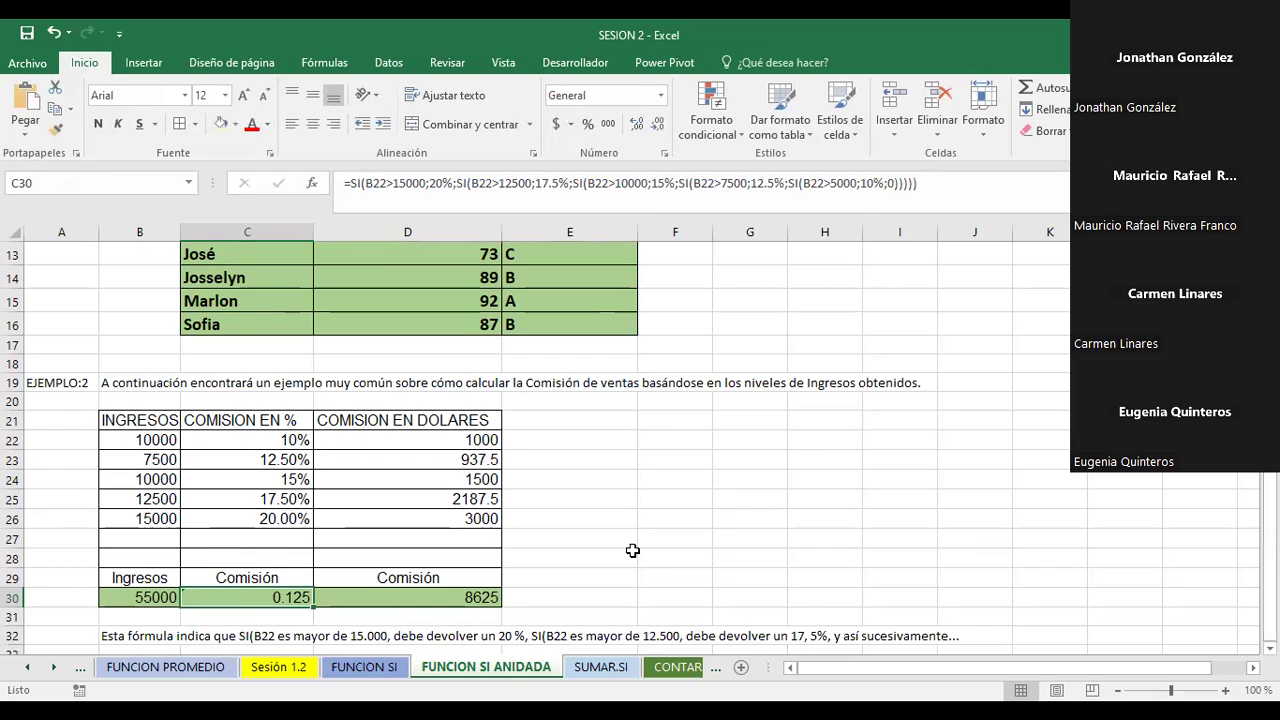
# On the SUMAR.SI sheet, start a =SUMAR.SI( formula in C11 over C13:C16, then cancel it.
pyautogui.click(603, 667)
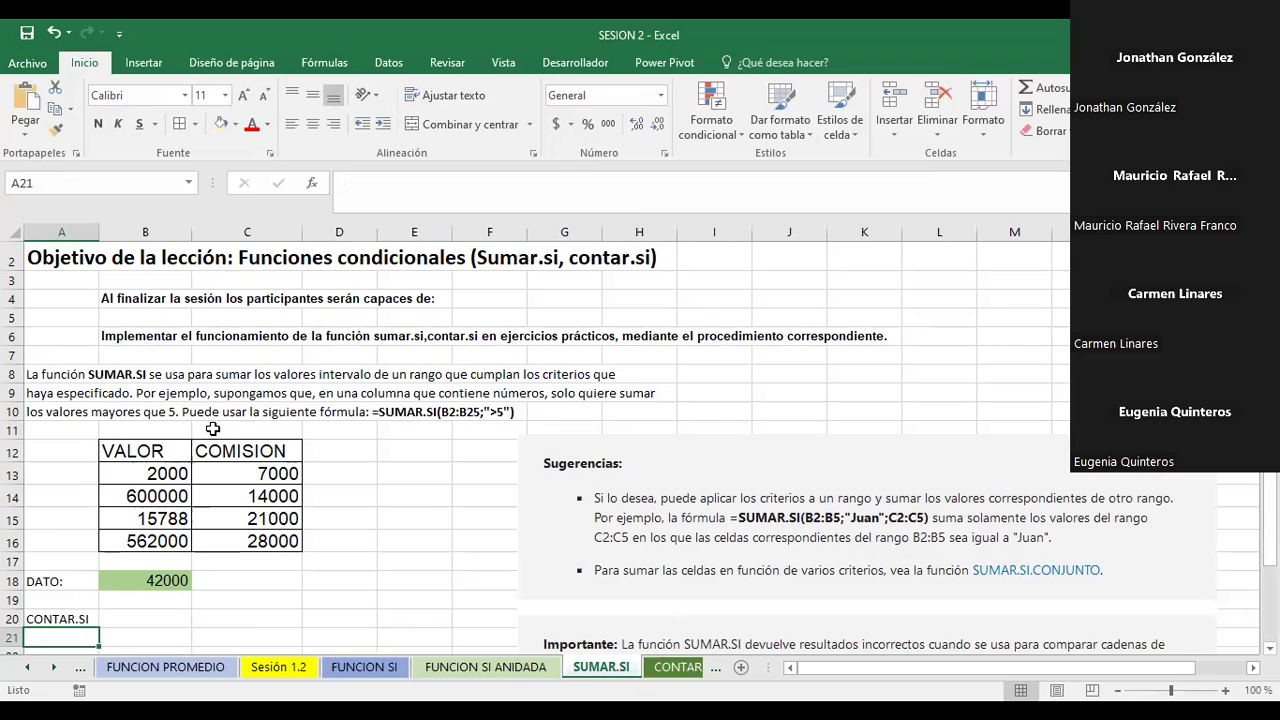
pyautogui.click(220, 430)
pyautogui.write('=')
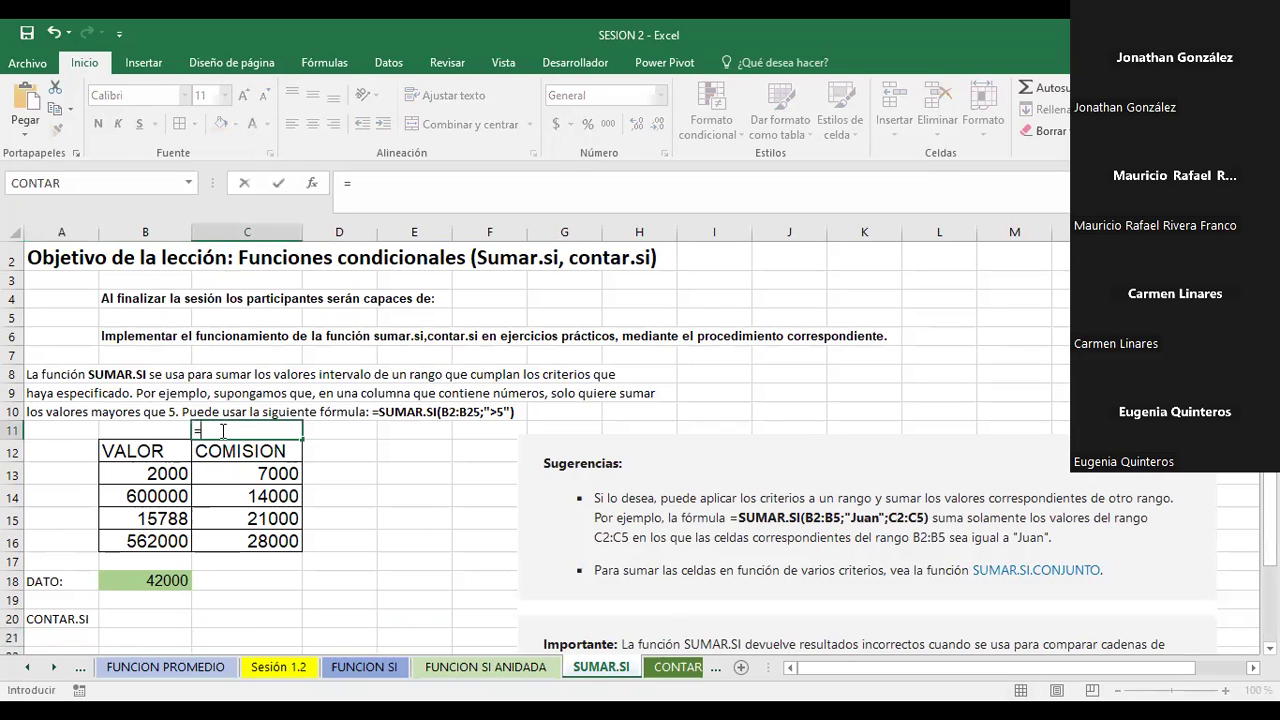
pyautogui.write('S')
pyautogui.write('UMAR.SI')
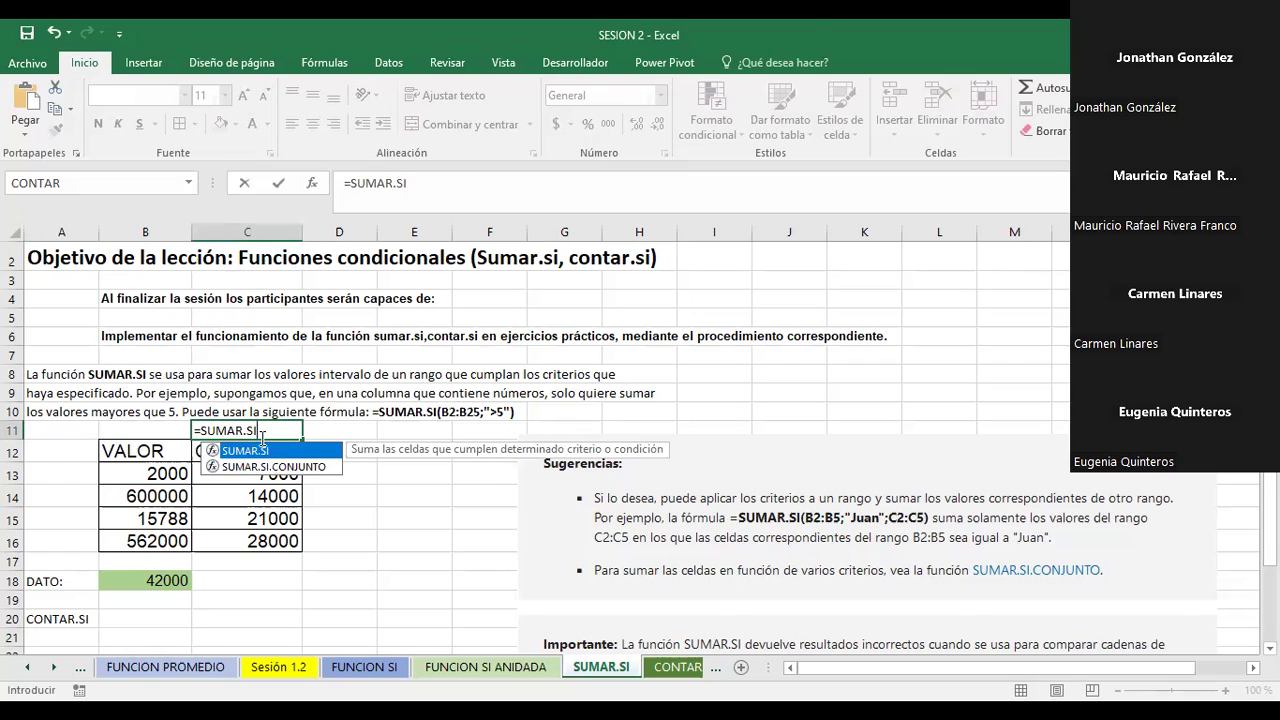
pyautogui.write('(')
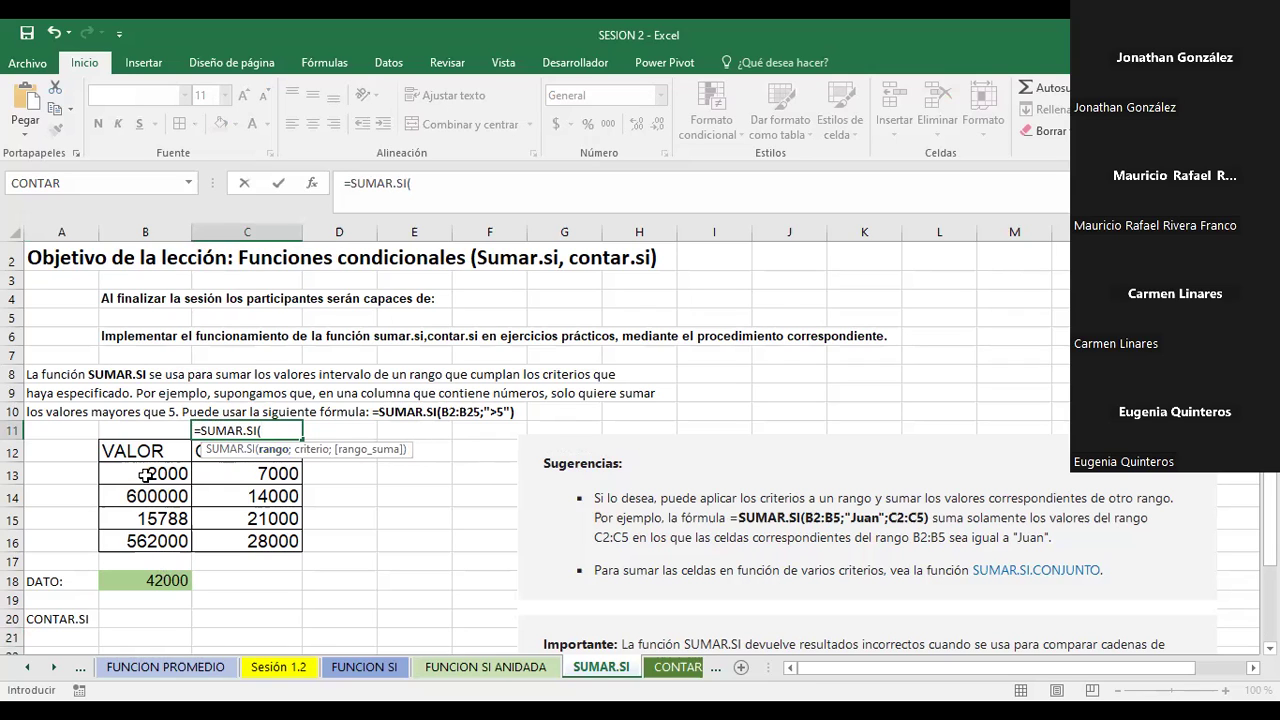
pyautogui.click(251, 477)
pyautogui.moveTo(251, 477); pyautogui.dragTo(255, 540)
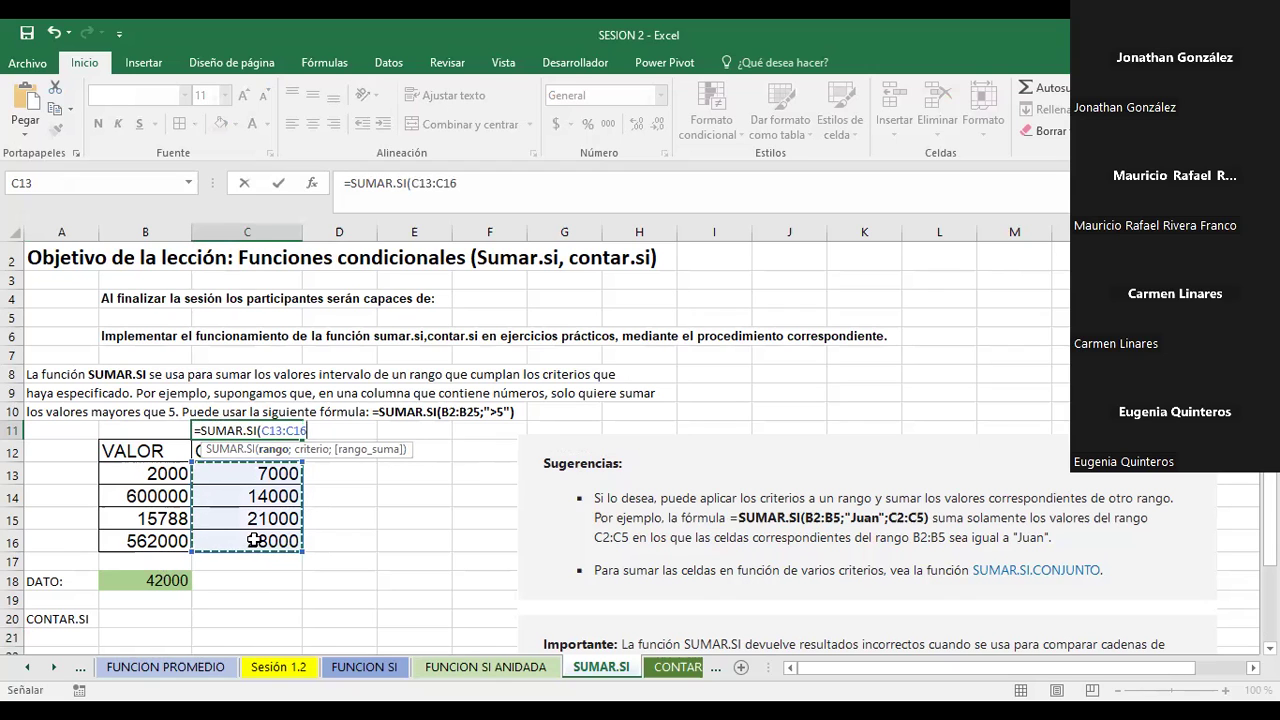
pyautogui.press('Escape')
pyautogui.write('=')
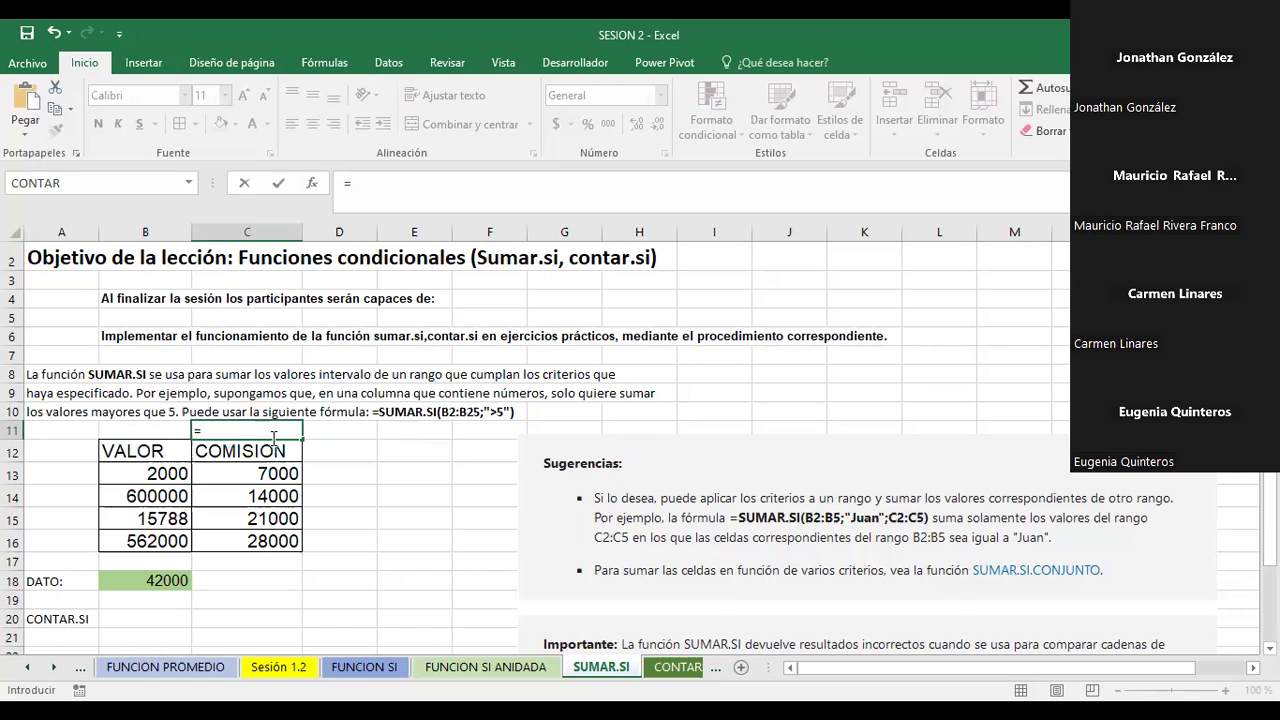
pyautogui.write('SUMAR.SI(')
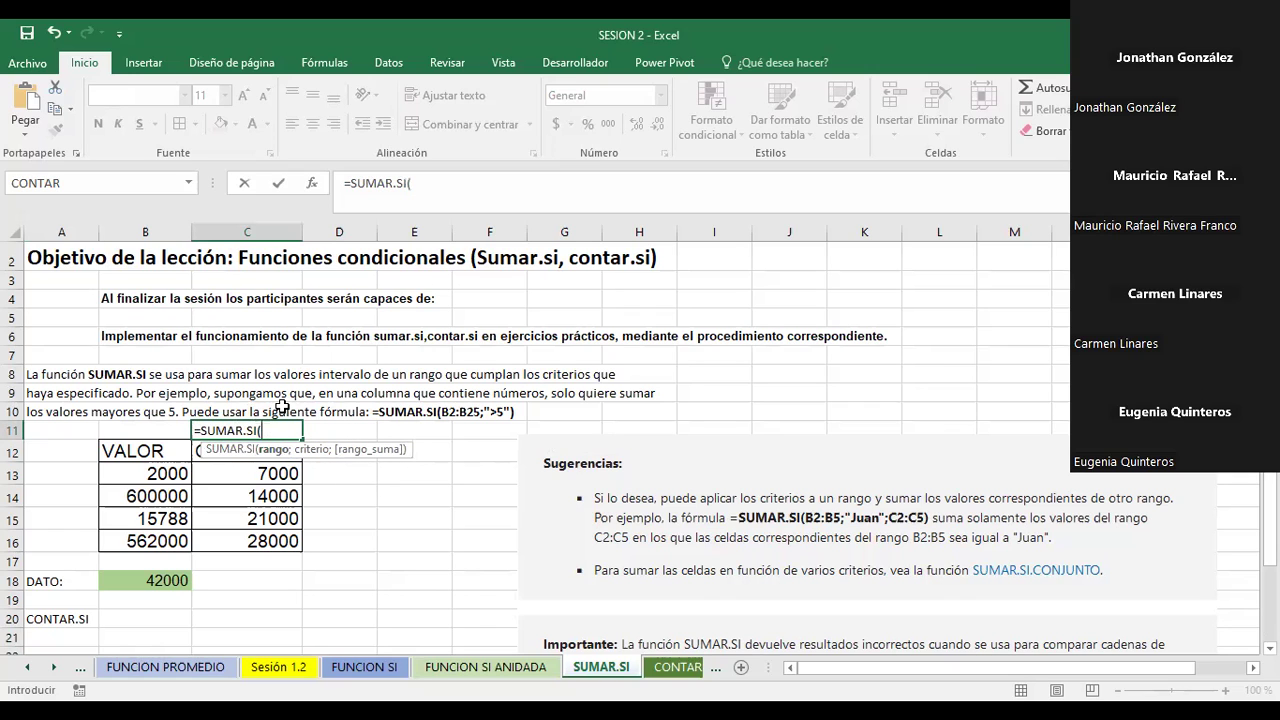
pyautogui.press('Escape')
# Change the first COMISION value C13 to 155000, then restore it to 7000.
pyautogui.click(152, 582)
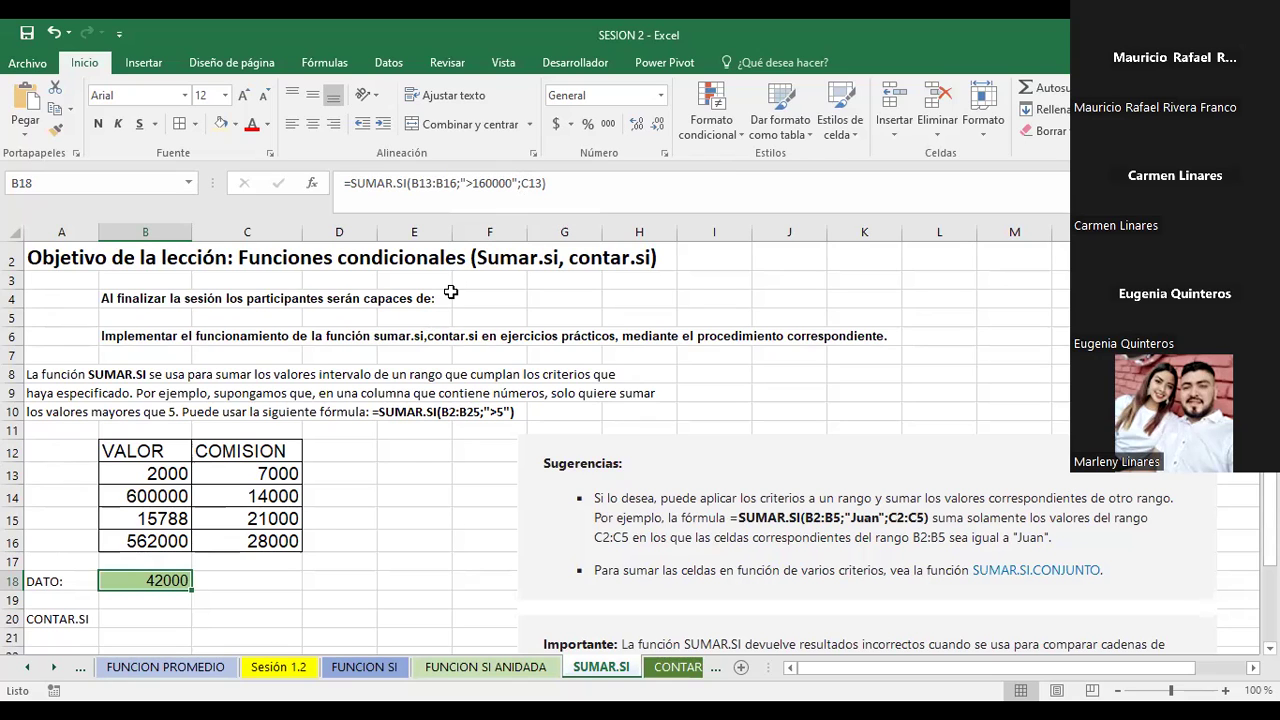
pyautogui.click(270, 474)
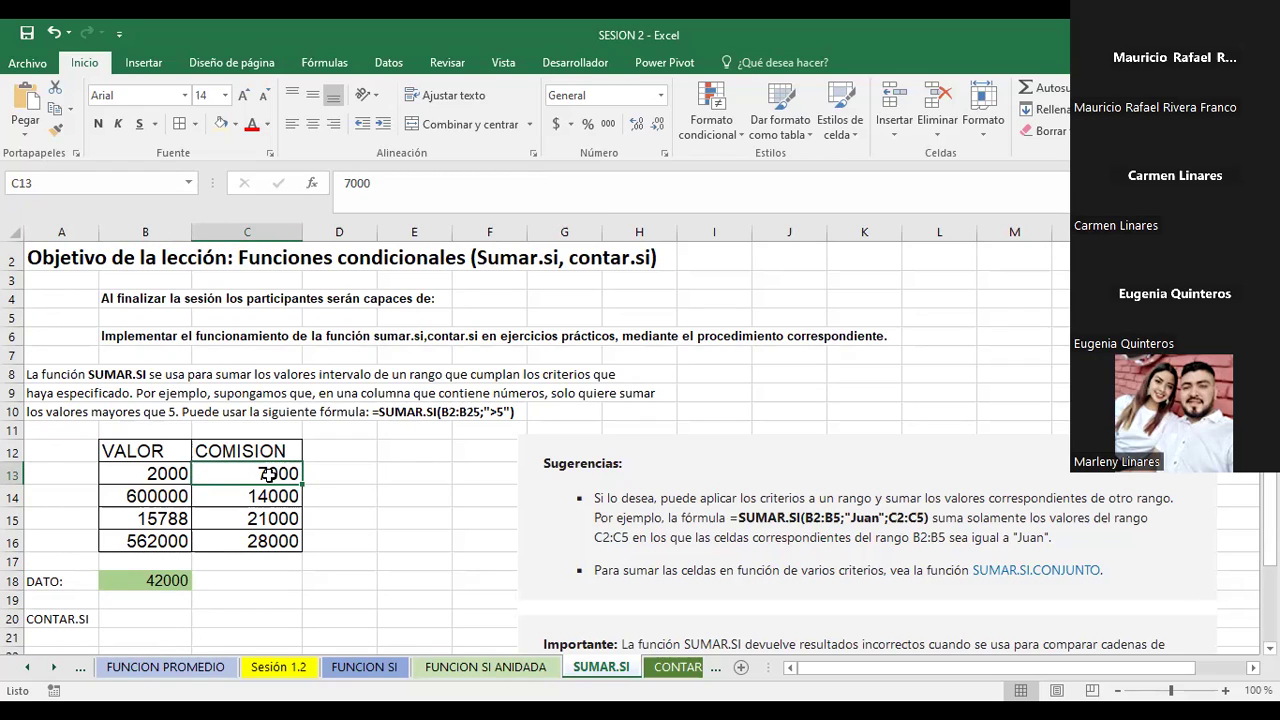
pyautogui.write('155000')
pyautogui.press('Return')
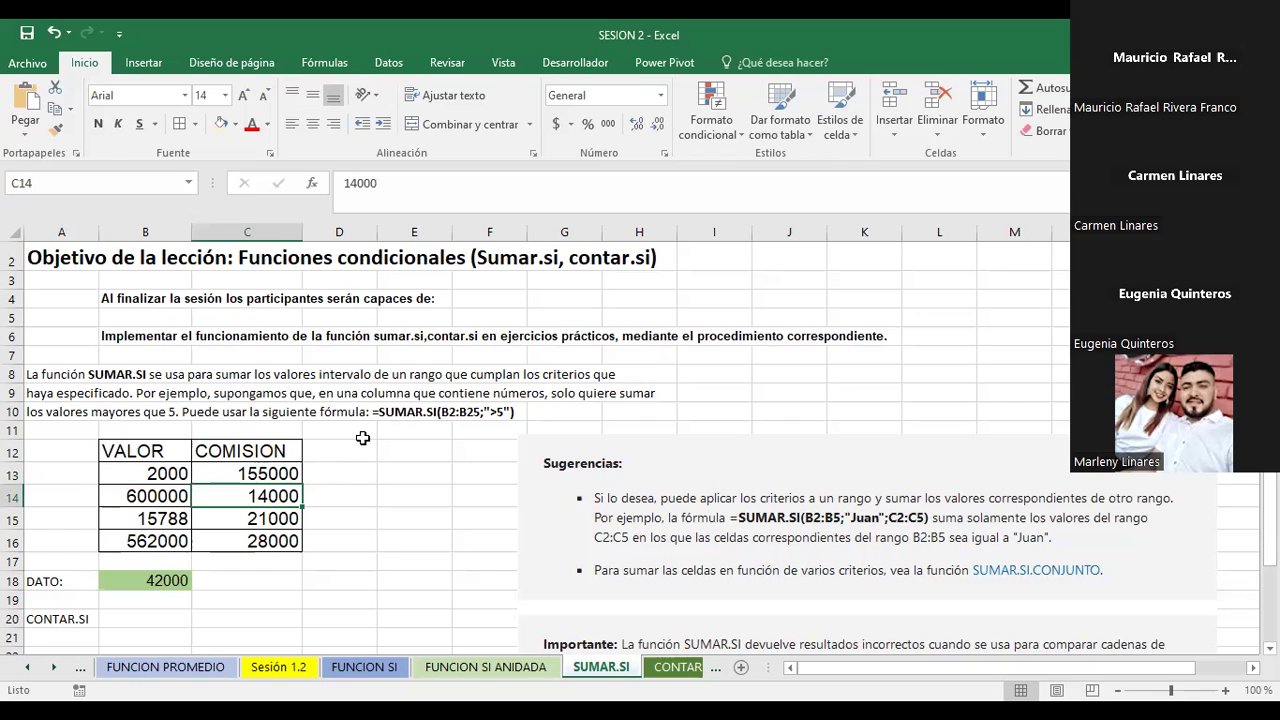
pyautogui.click(262, 474)
pyautogui.write('7000')
pyautogui.press('Return')
# Set B13 to 150000, check B18, then undo three times to restore B13 and C13.
pyautogui.click(260, 471)
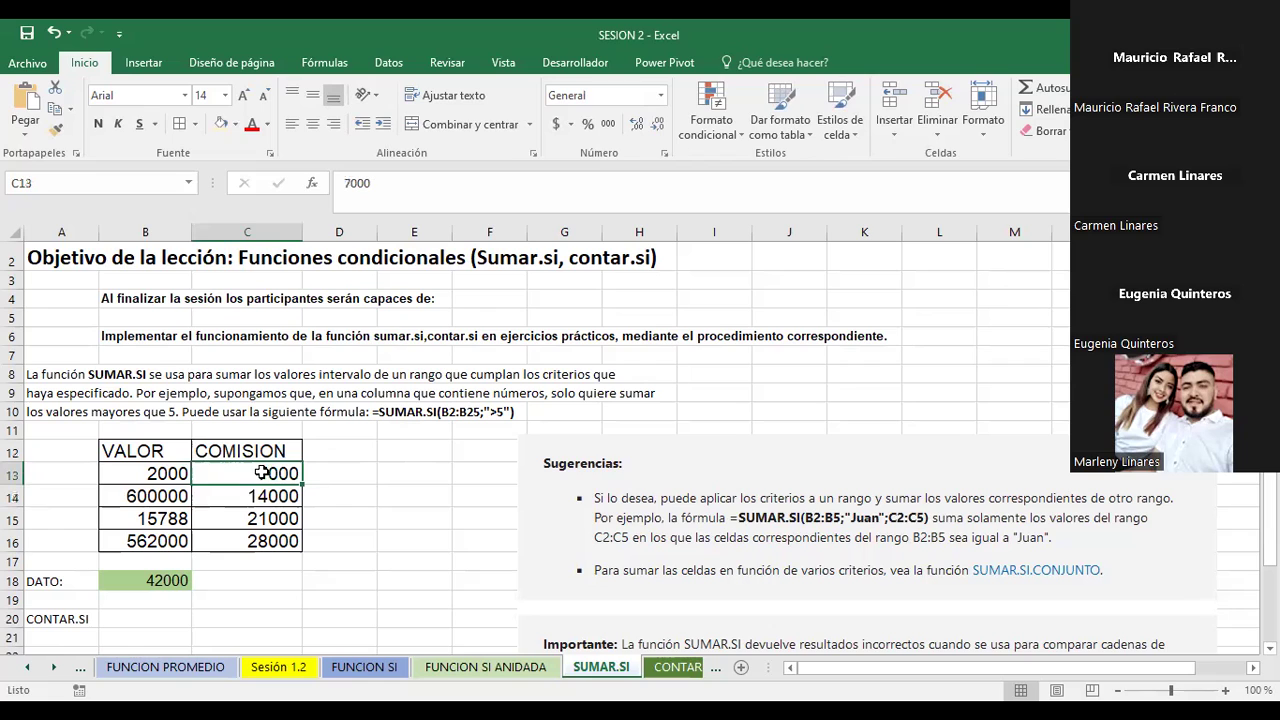
pyautogui.click(157, 470)
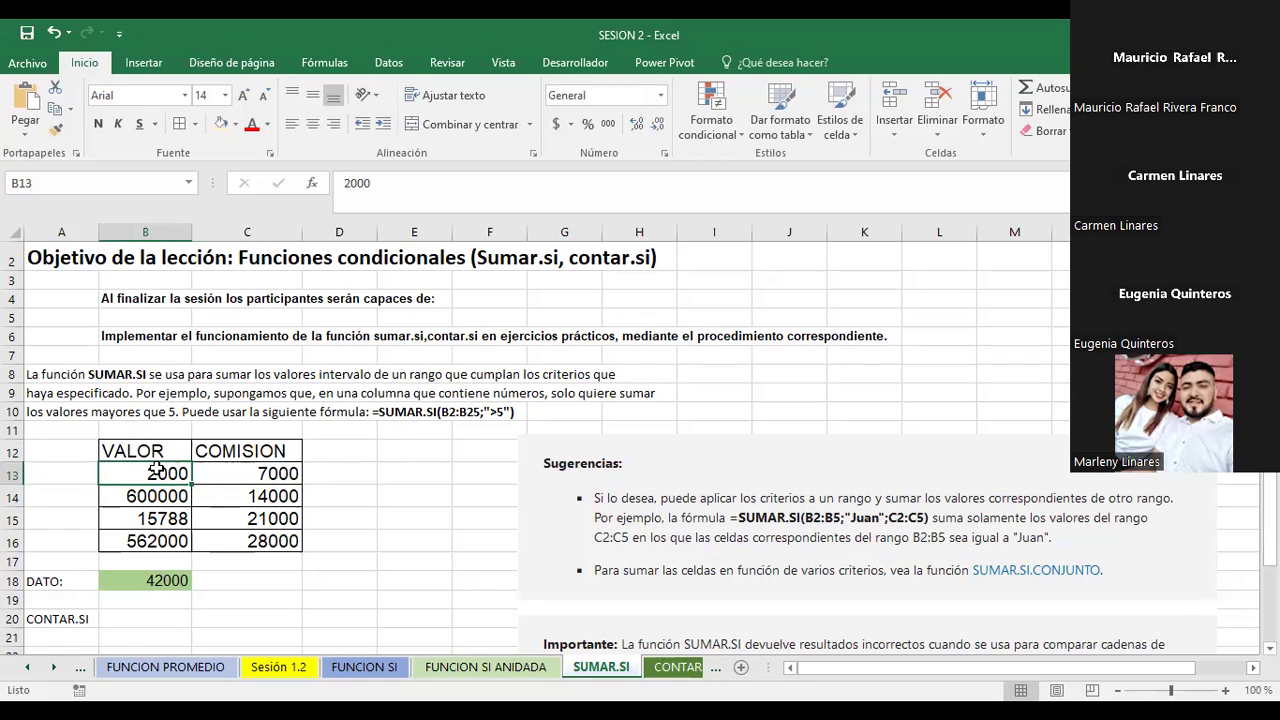
pyautogui.write('150000')
pyautogui.press('Return')
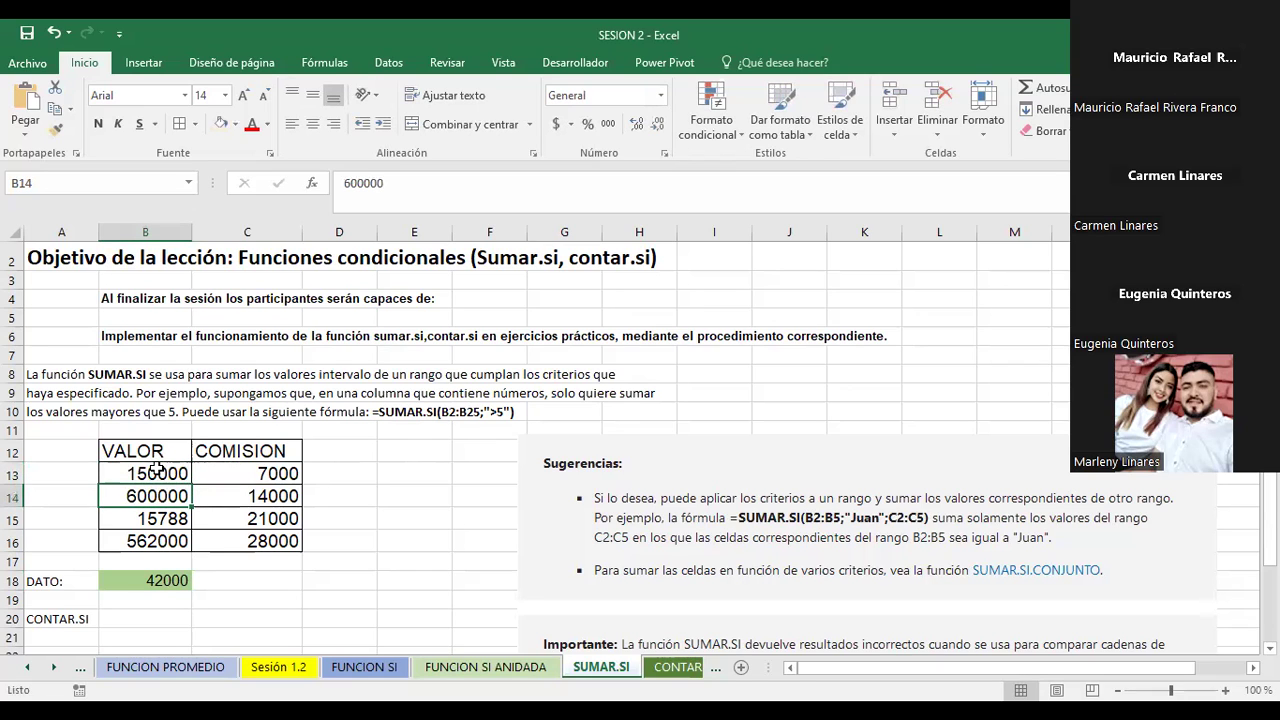
pyautogui.click(147, 581)
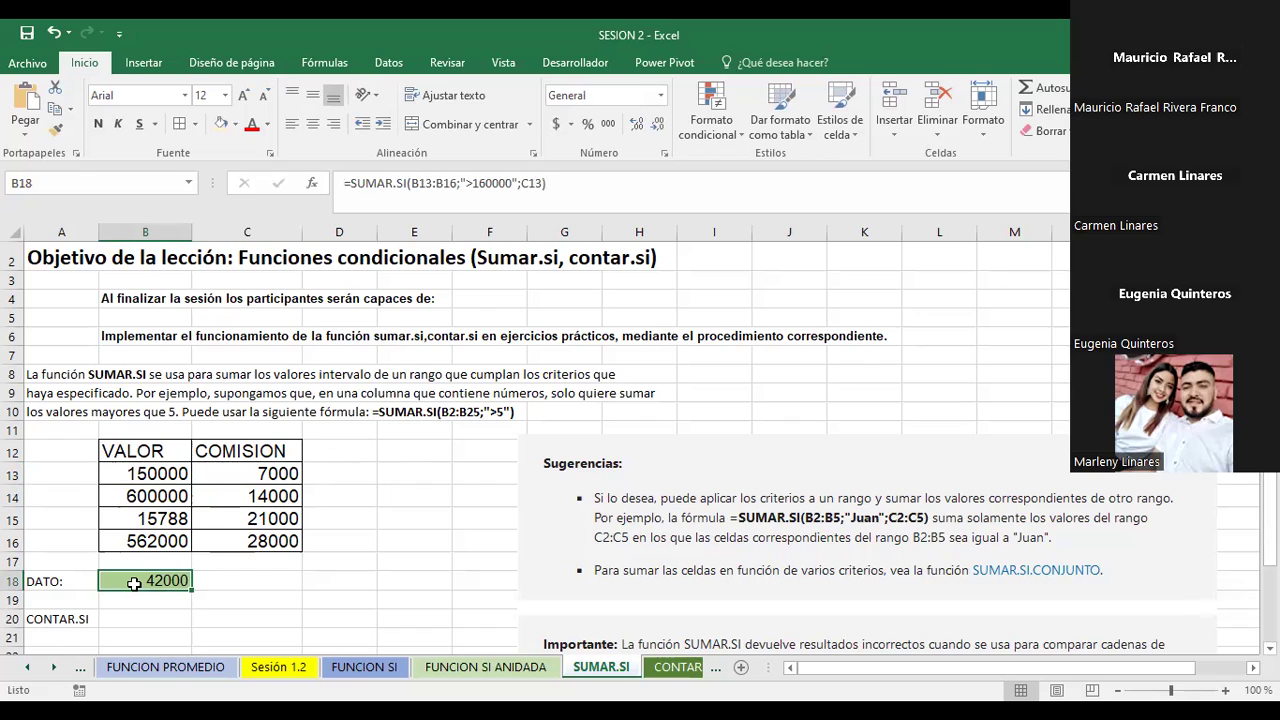
pyautogui.click(55, 33)
pyautogui.click(55, 33)
pyautogui.click(55, 33)
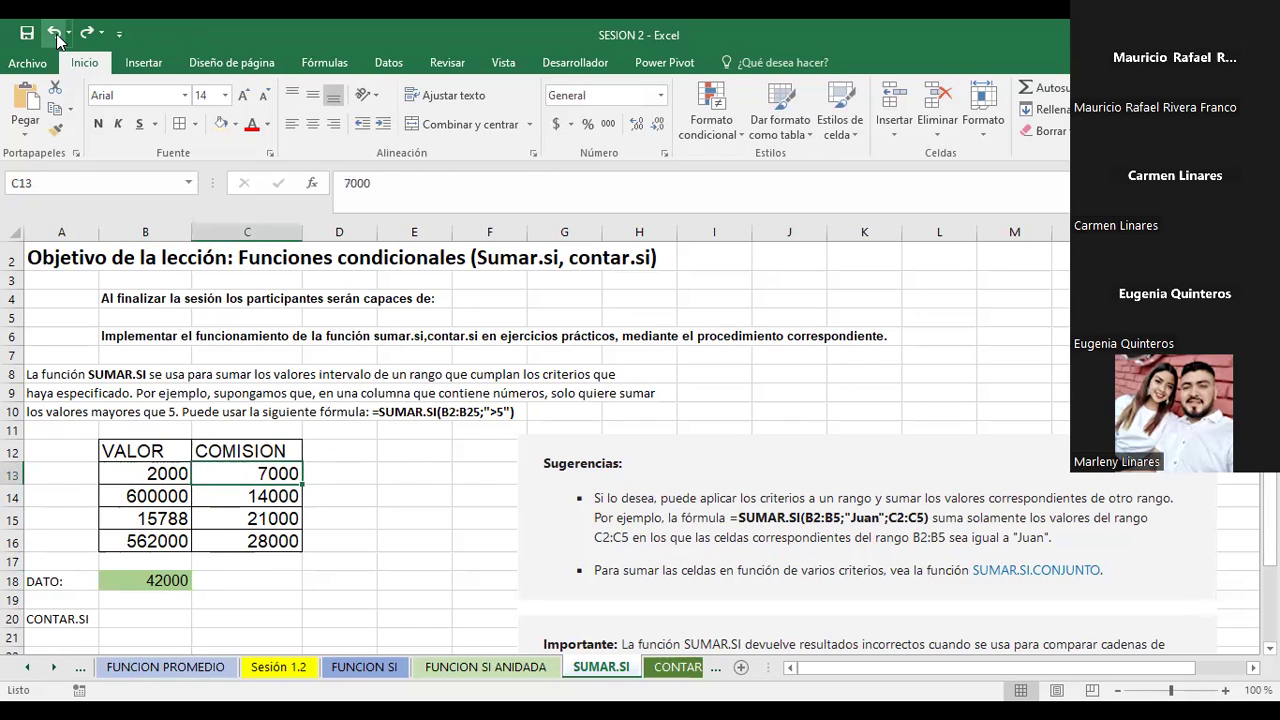
pyautogui.click(158, 578)
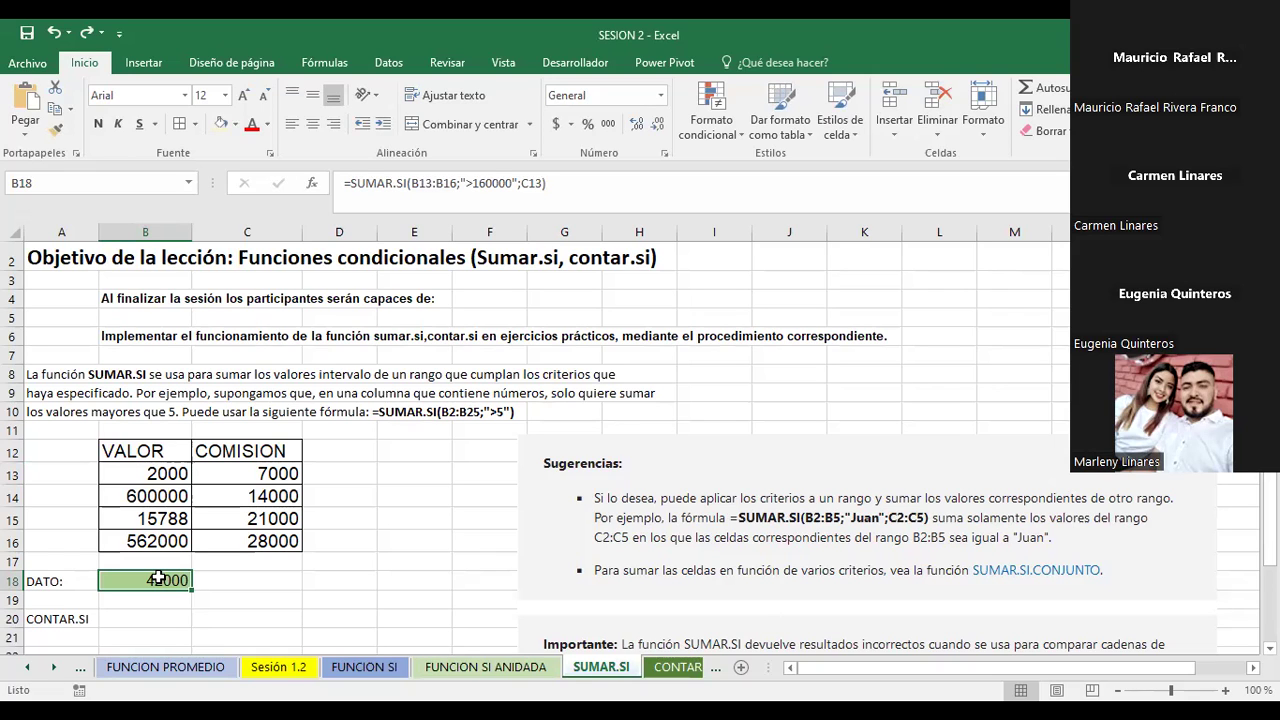
# Enter 34, 45, 67 and 12 into the VALOR cells B13:B16.
pyautogui.click(152, 470)
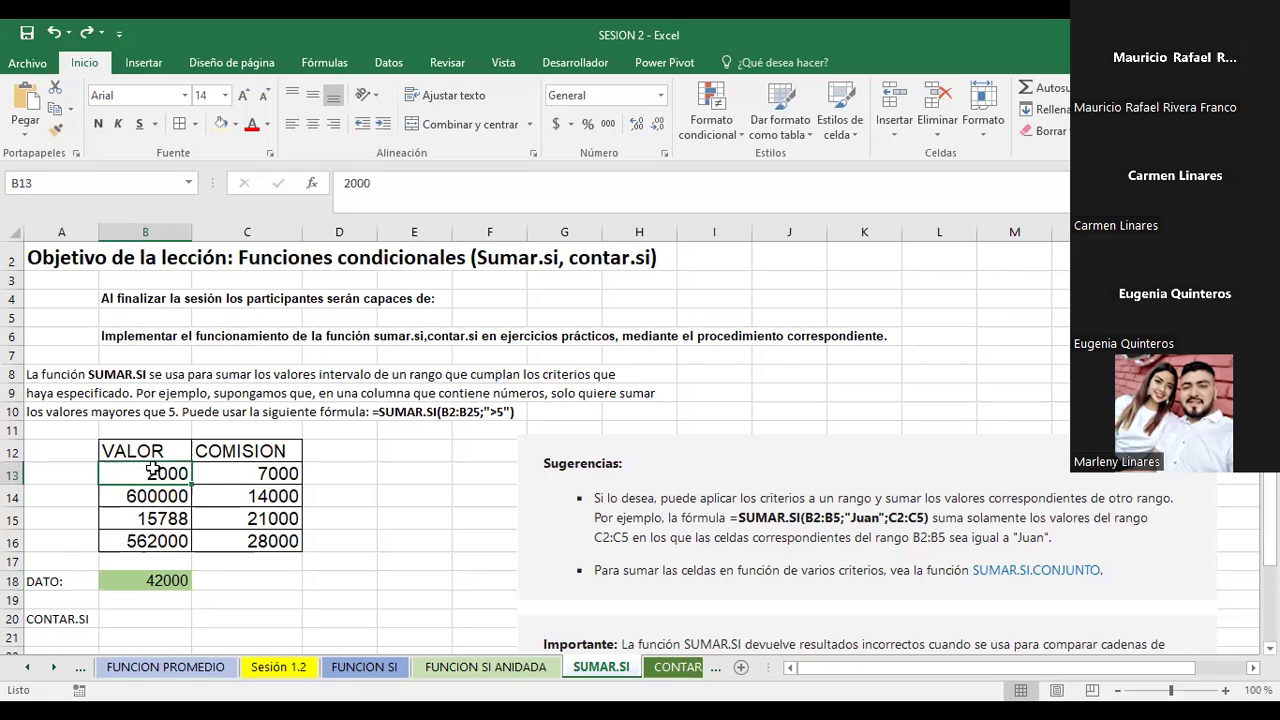
pyautogui.write('34')
pyautogui.press('Return')
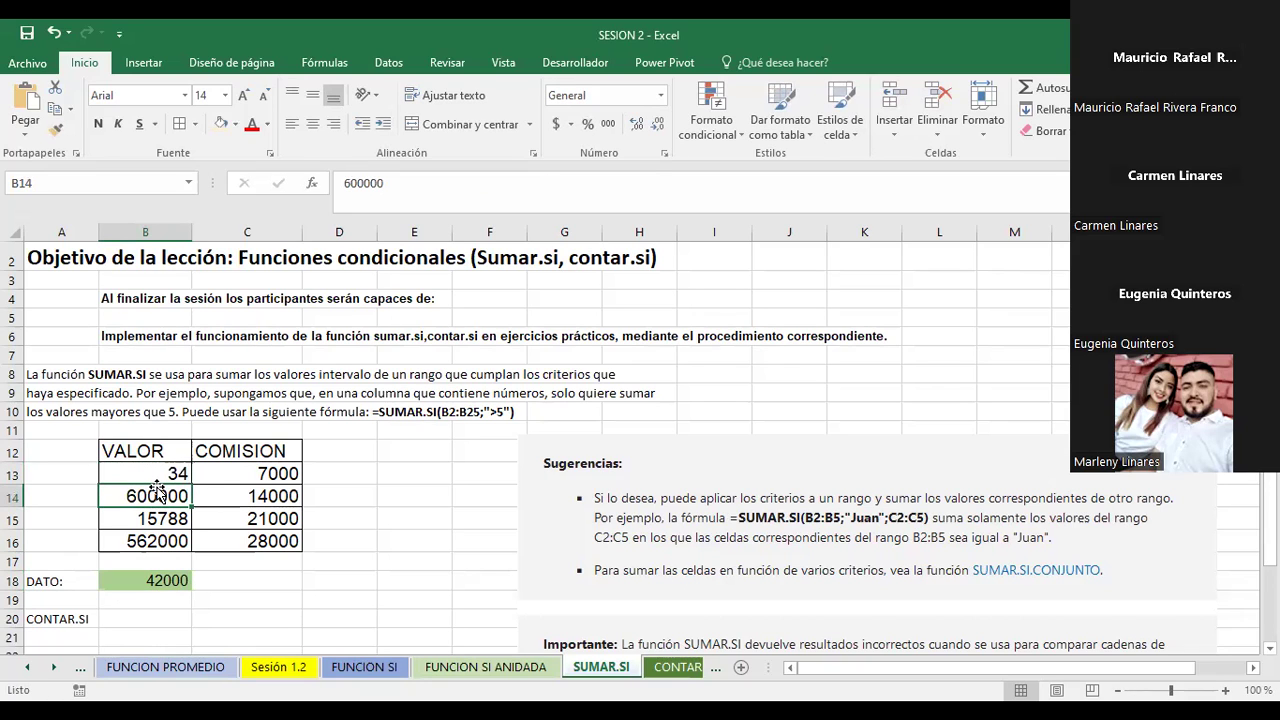
pyautogui.write('45')
pyautogui.press('Return')
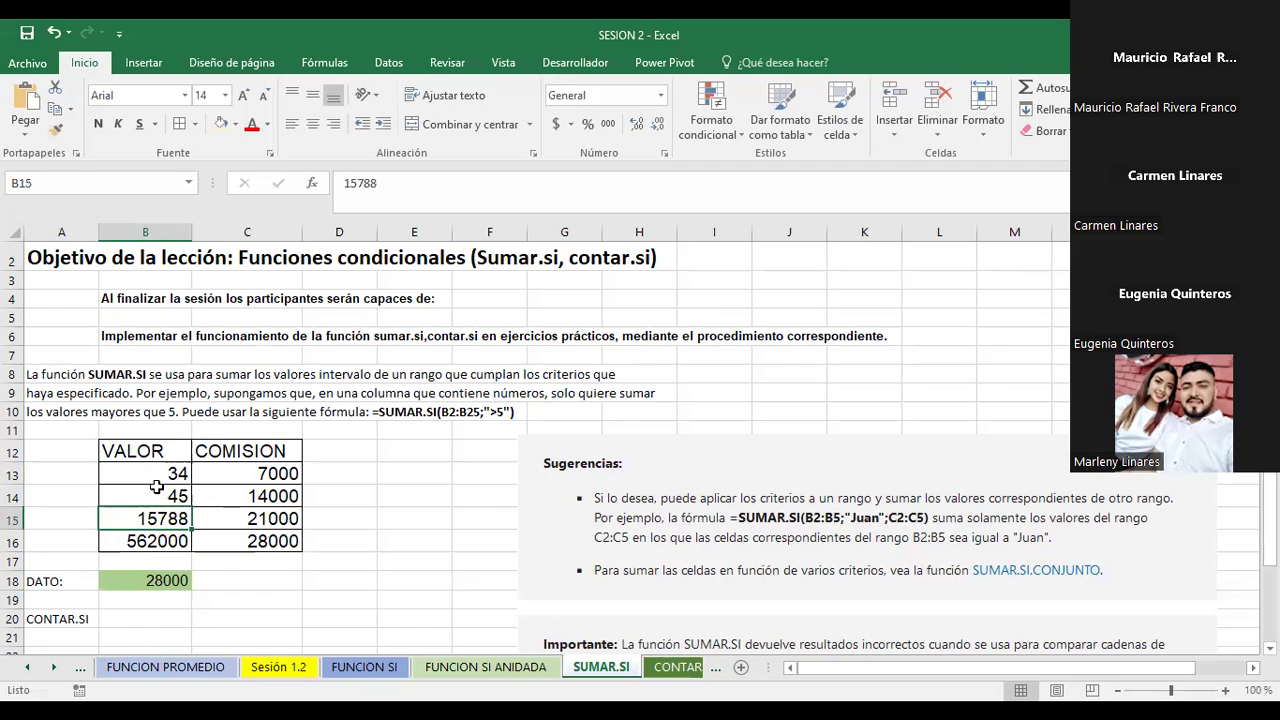
pyautogui.write('67')
pyautogui.press('Return')
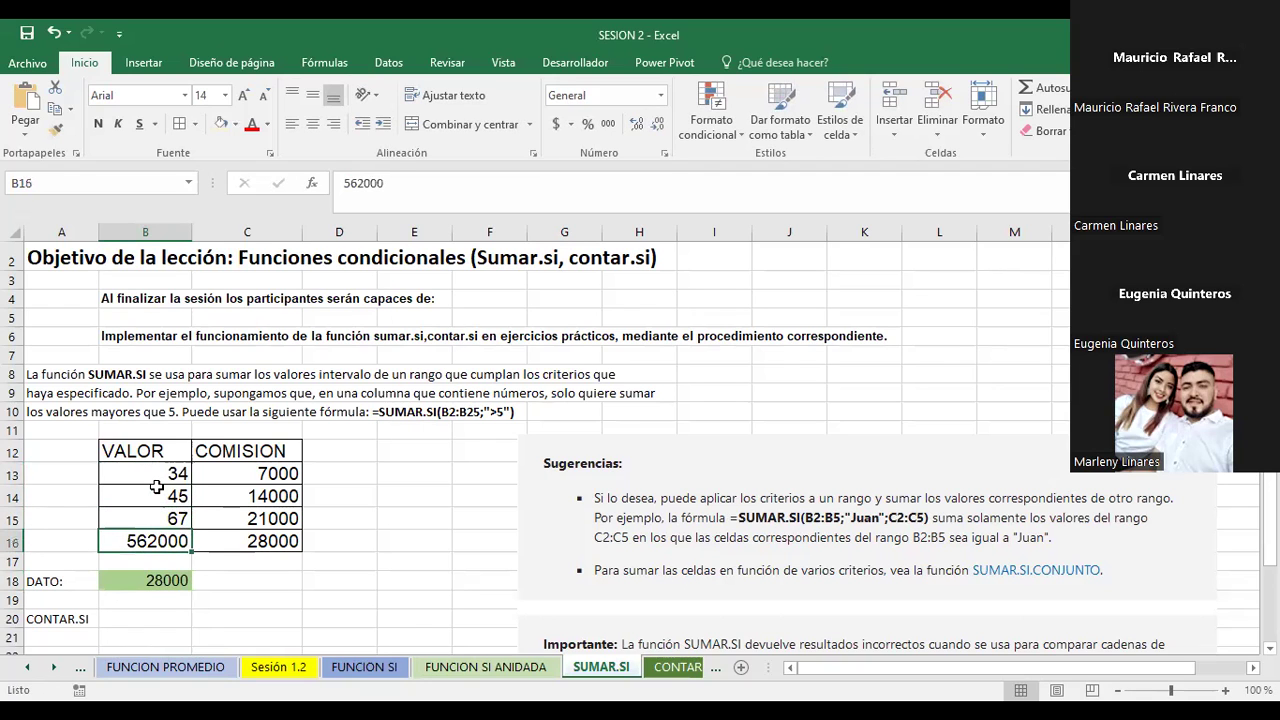
pyautogui.write('12')
pyautogui.press('Return')
# Replace B13 with 200000 and recommit B18's SUMAR.SI formula, now returning 7000.
pyautogui.press('Up')
pyautogui.press('Up')
pyautogui.press('Up')
pyautogui.press('Up')
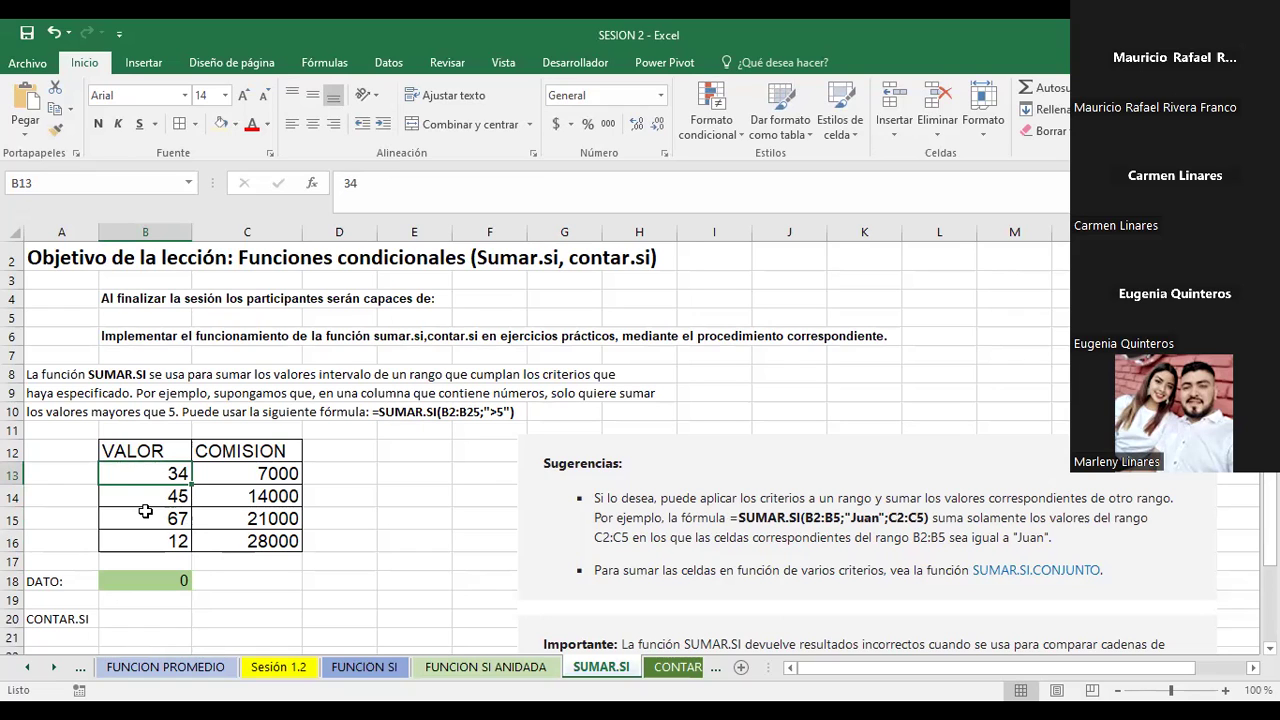
pyautogui.write('16')
pyautogui.press('BackSpace')
pyautogui.press('BackSpace')
pyautogui.write('200000')
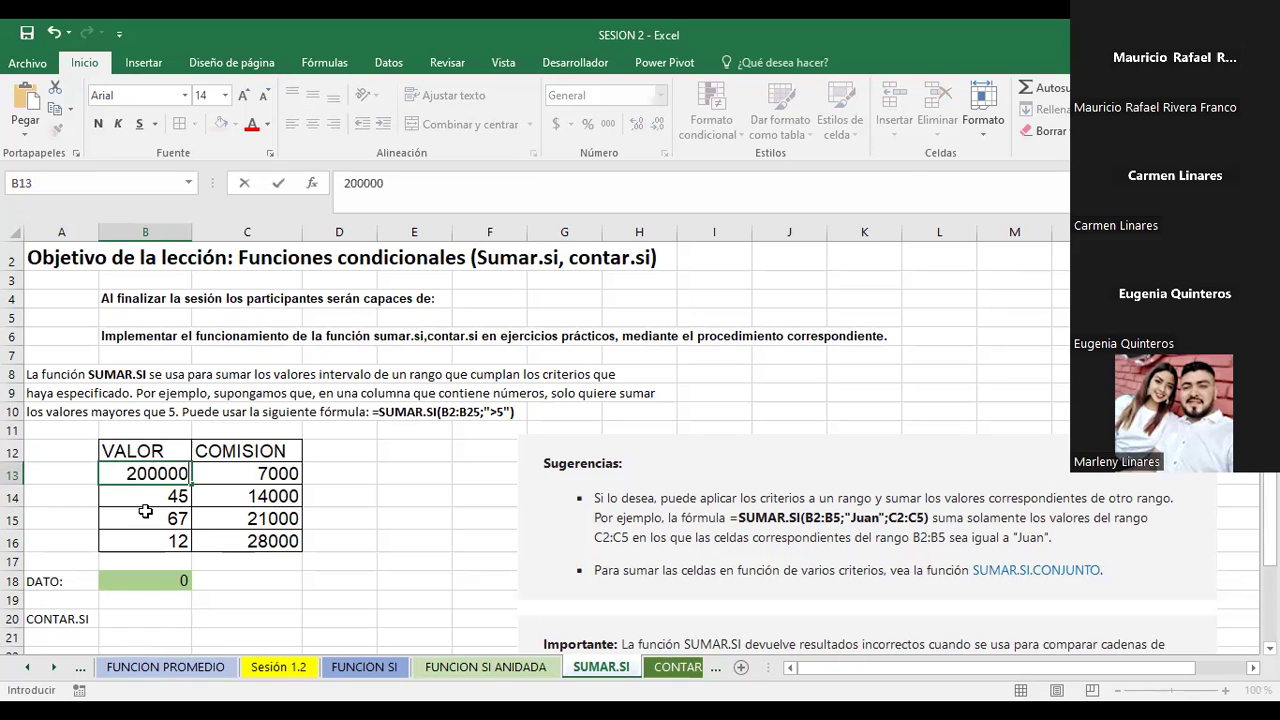
pyautogui.press('Return')
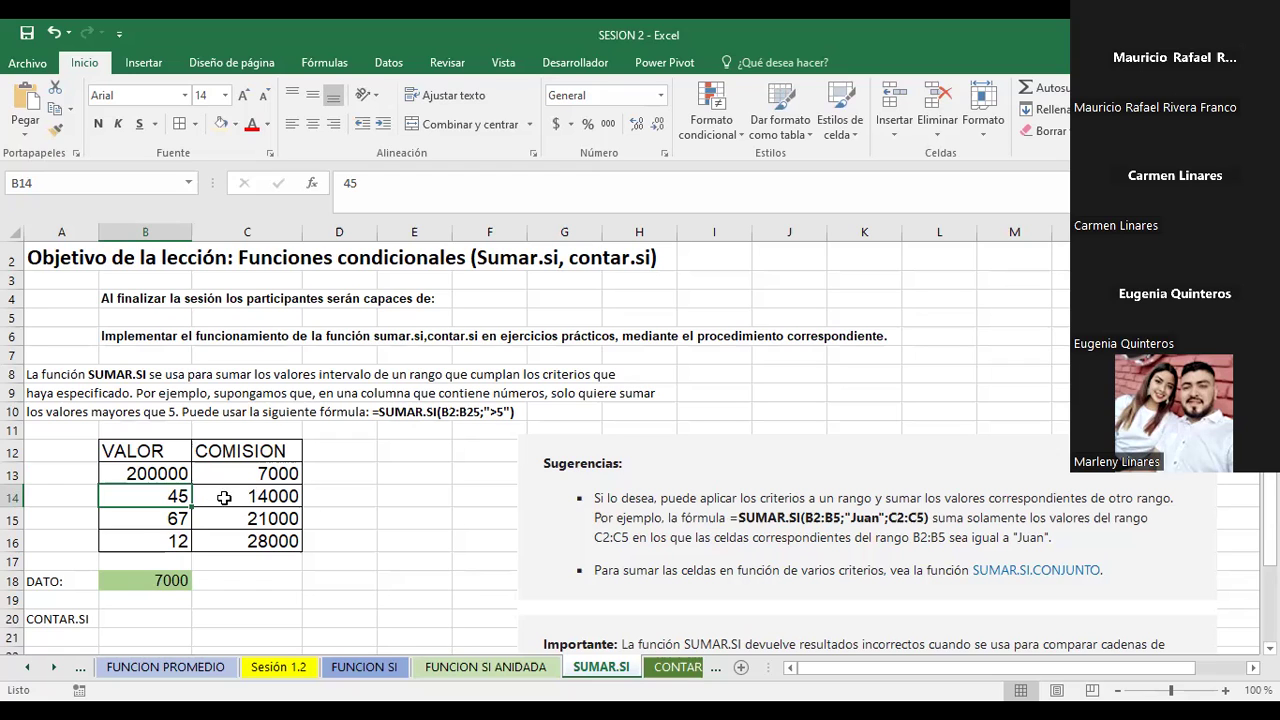
pyautogui.click(170, 583)
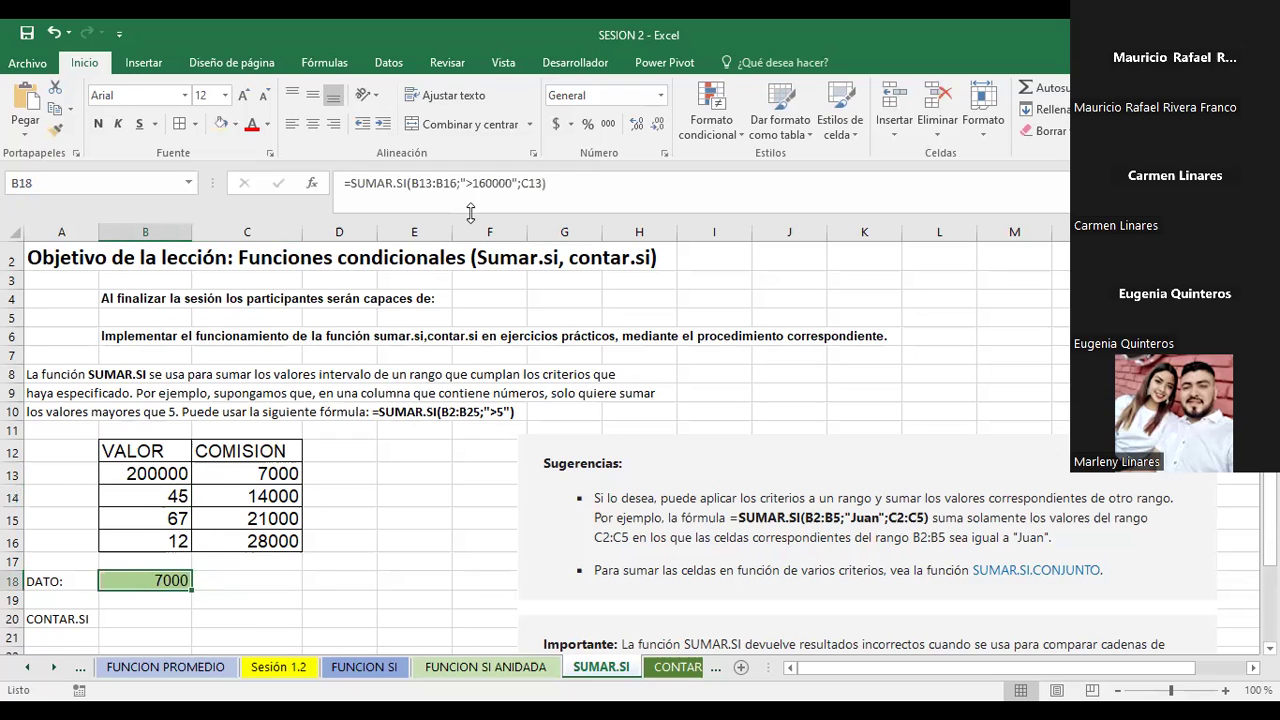
pyautogui.click(519, 184)
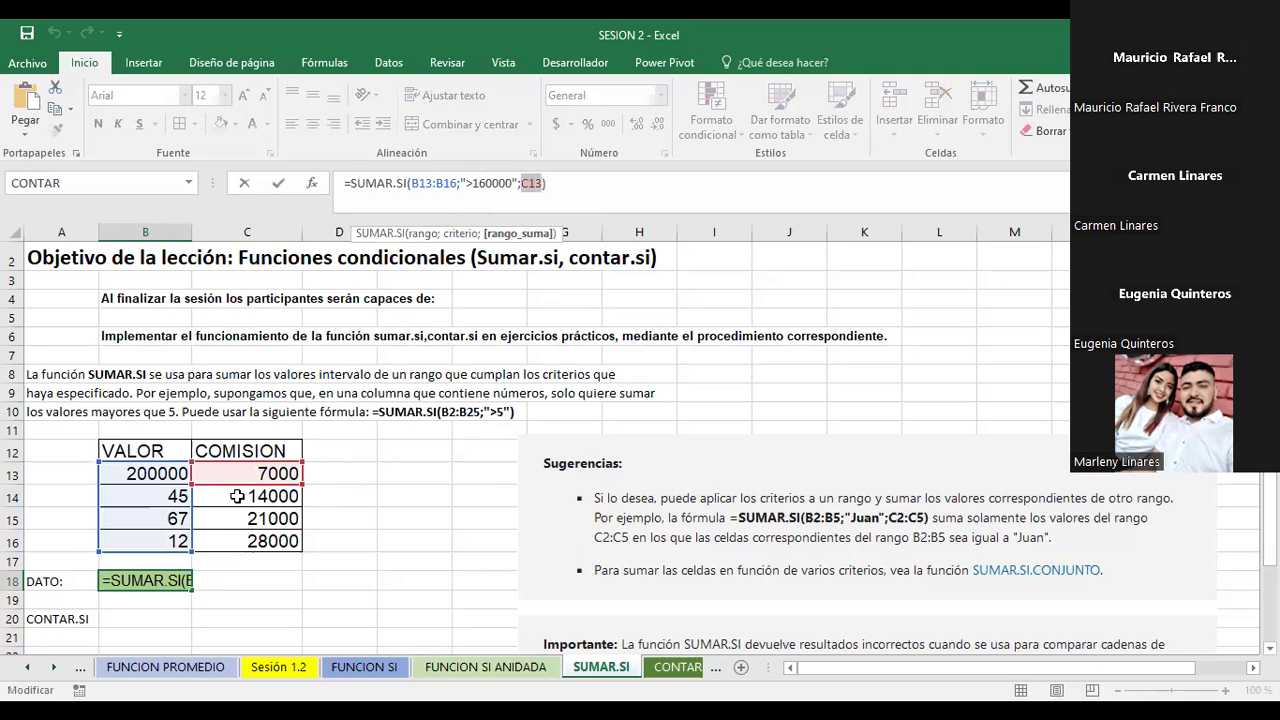
pyautogui.hotkey('ctrl', 'Return')
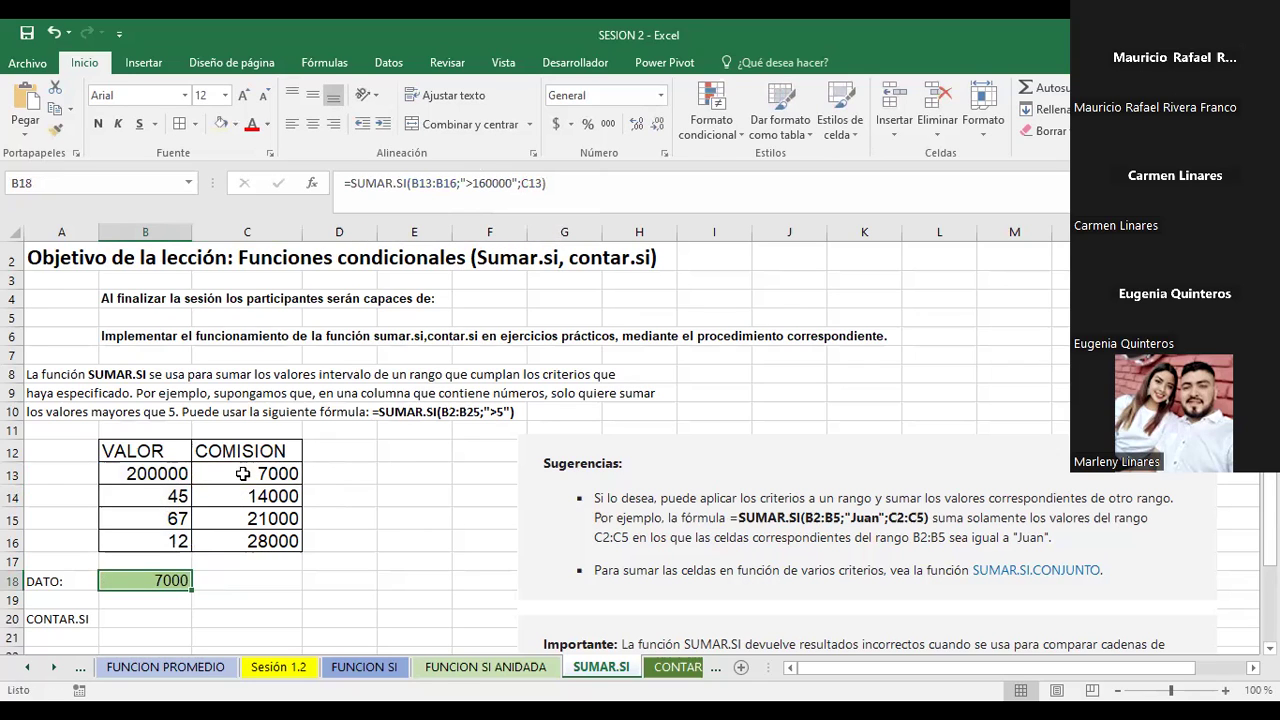
# Set B15 to 500000, check the VALOR sum in the status bar, and view DATO's 28000.
pyautogui.click(154, 520)
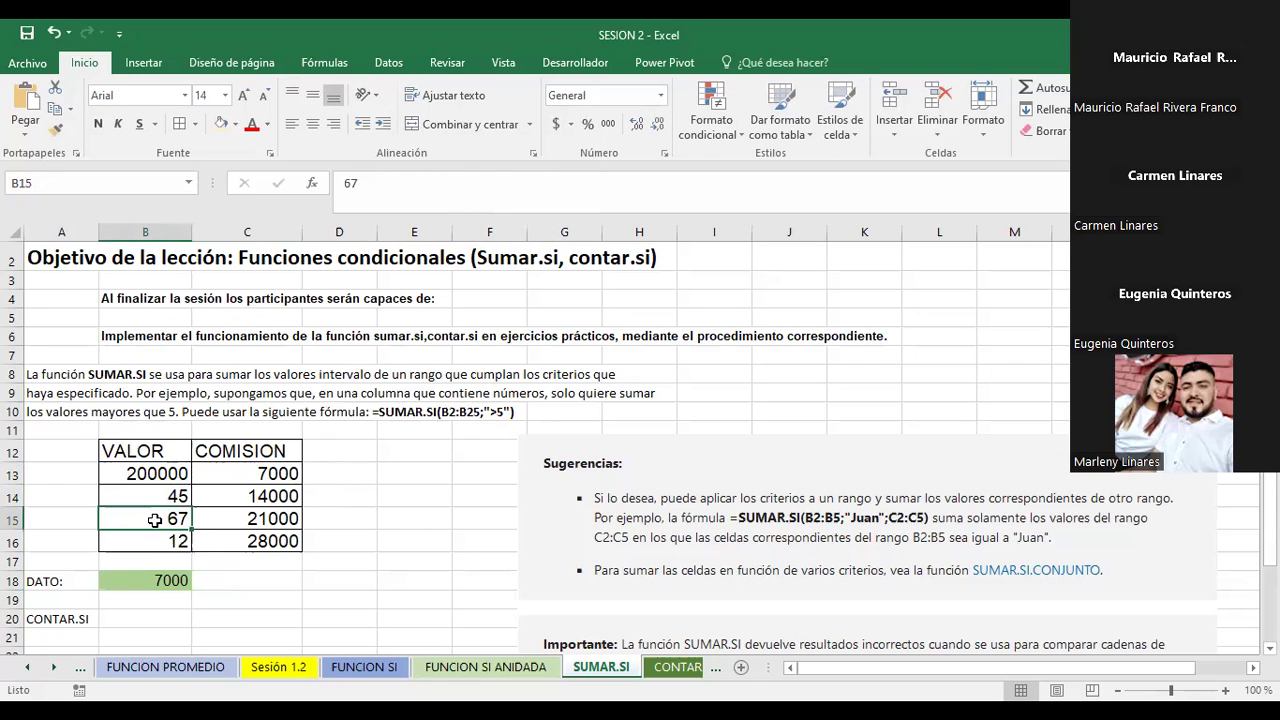
pyautogui.write('50')
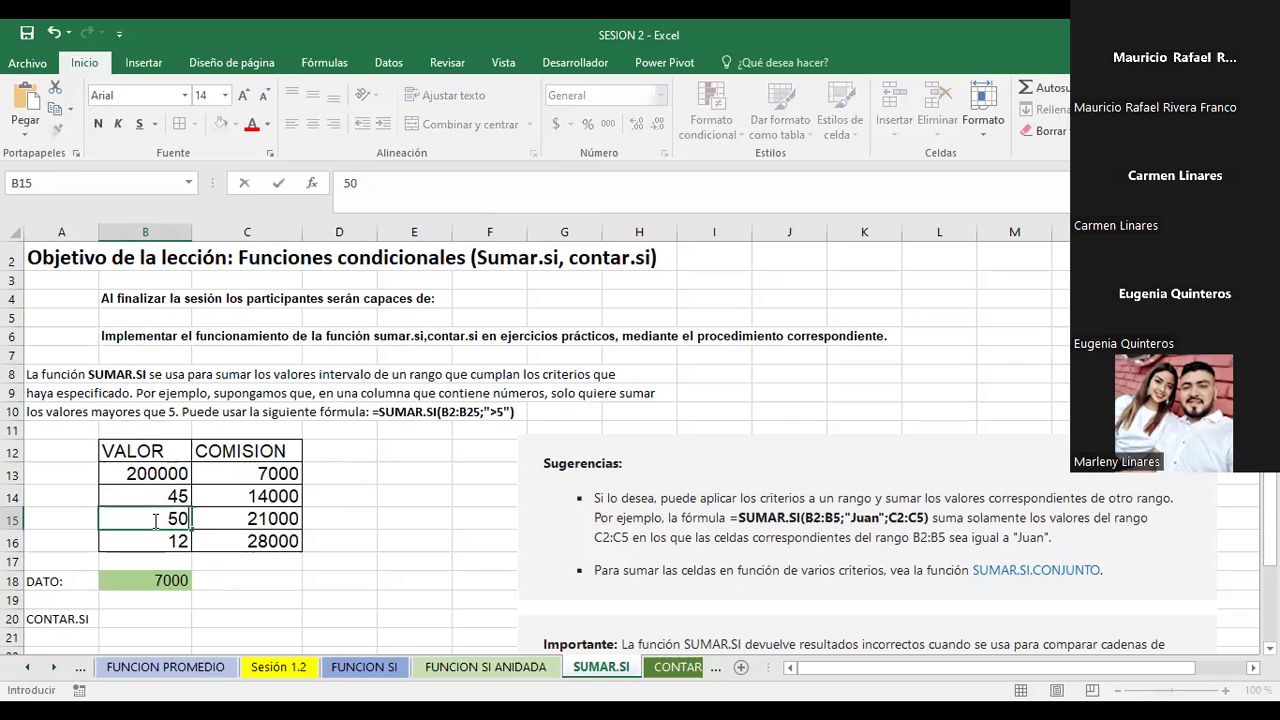
pyautogui.write('0000')
pyautogui.press('Return')
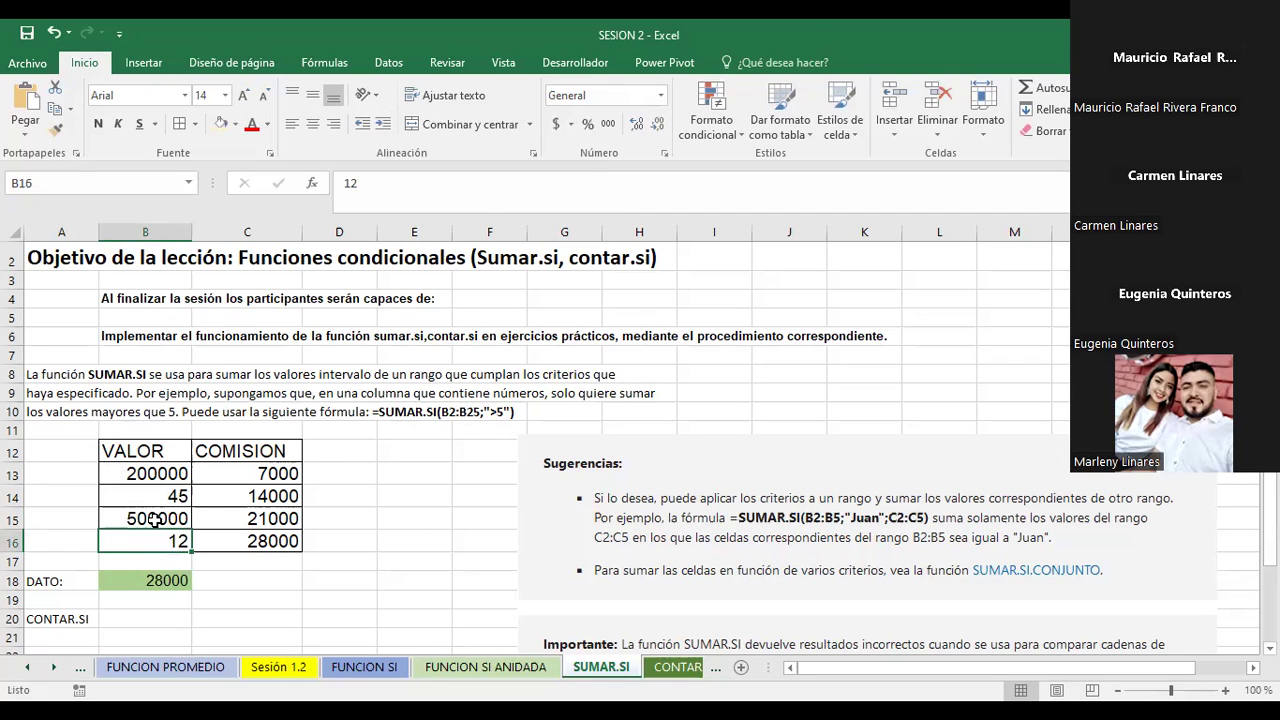
pyautogui.moveTo(143, 474); pyautogui.dragTo(144, 540)
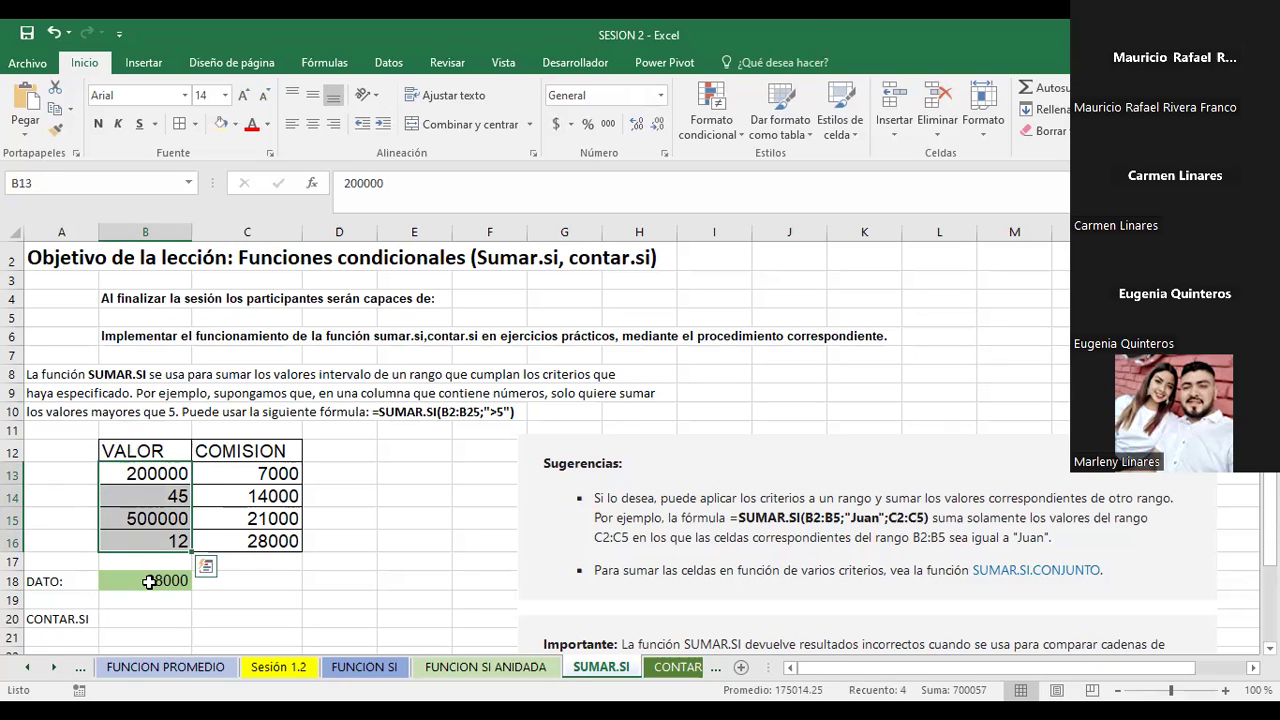
pyautogui.click(148, 581)
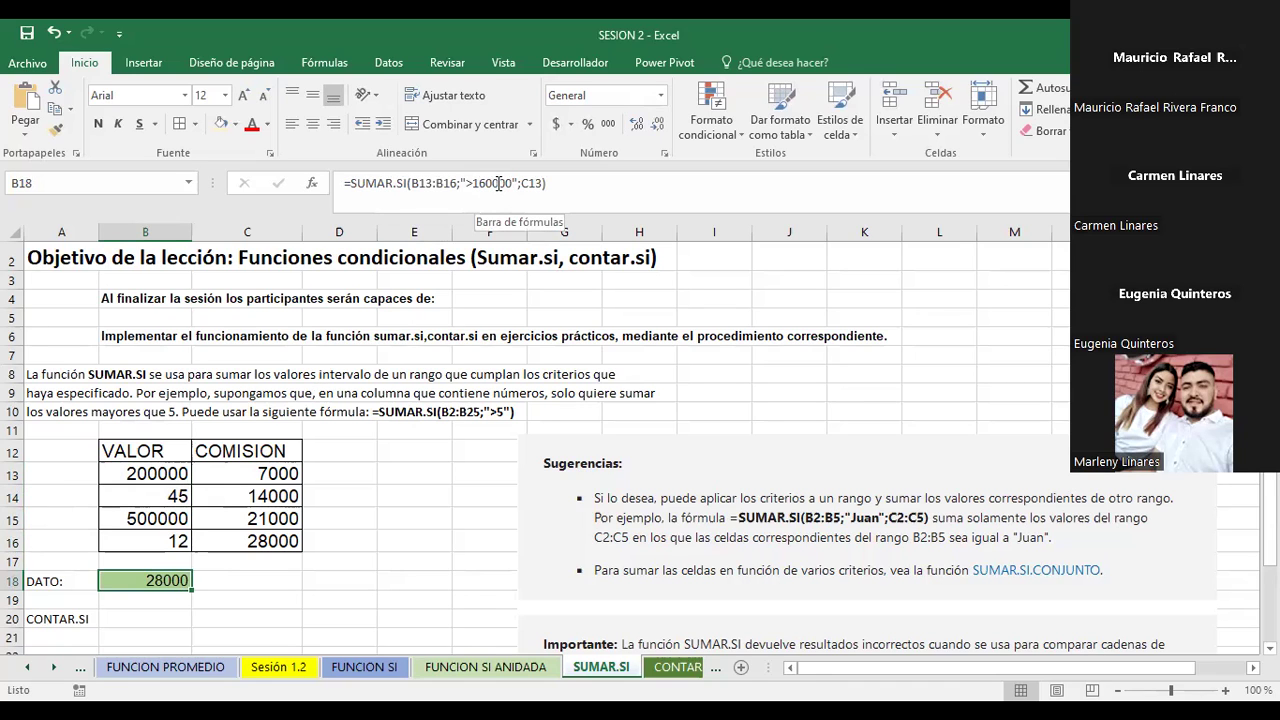
# Change the SUMAR.SI criterion from ">160000" to ">160".
pyautogui.click(492, 183)
pyautogui.press('Delete')
pyautogui.press('Delete')
pyautogui.press('Delete')
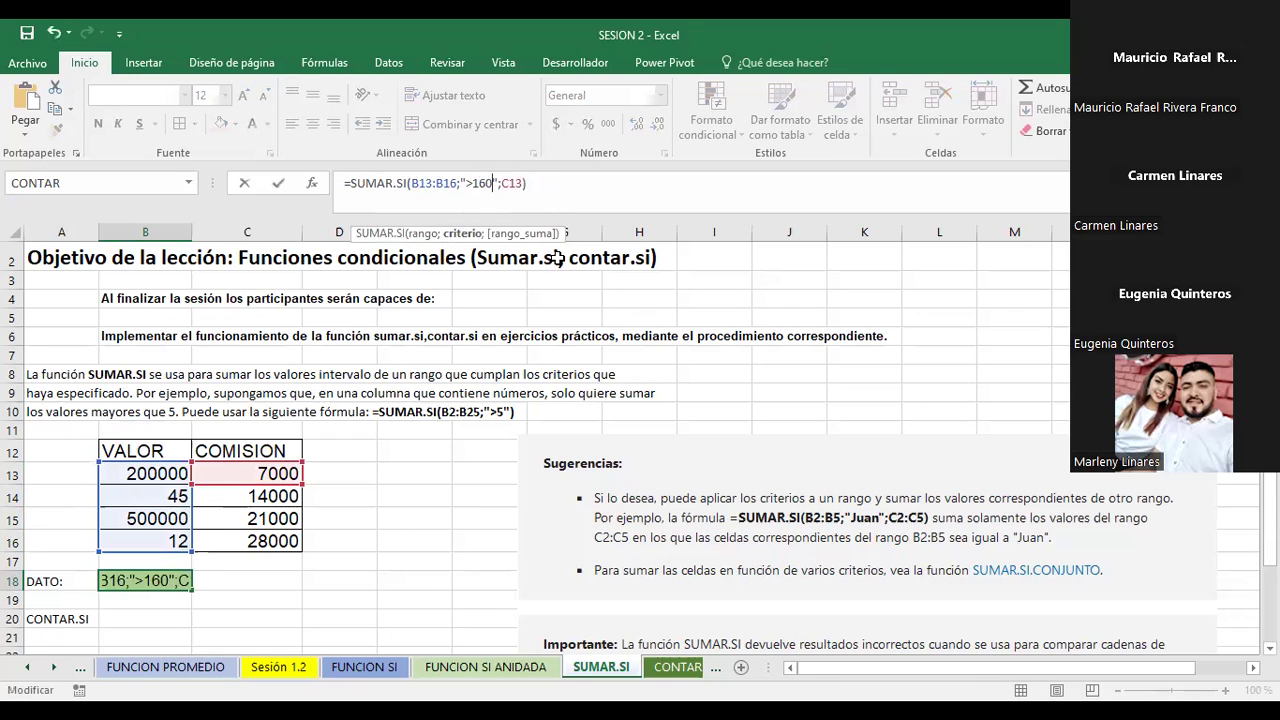
pyautogui.press('Return')
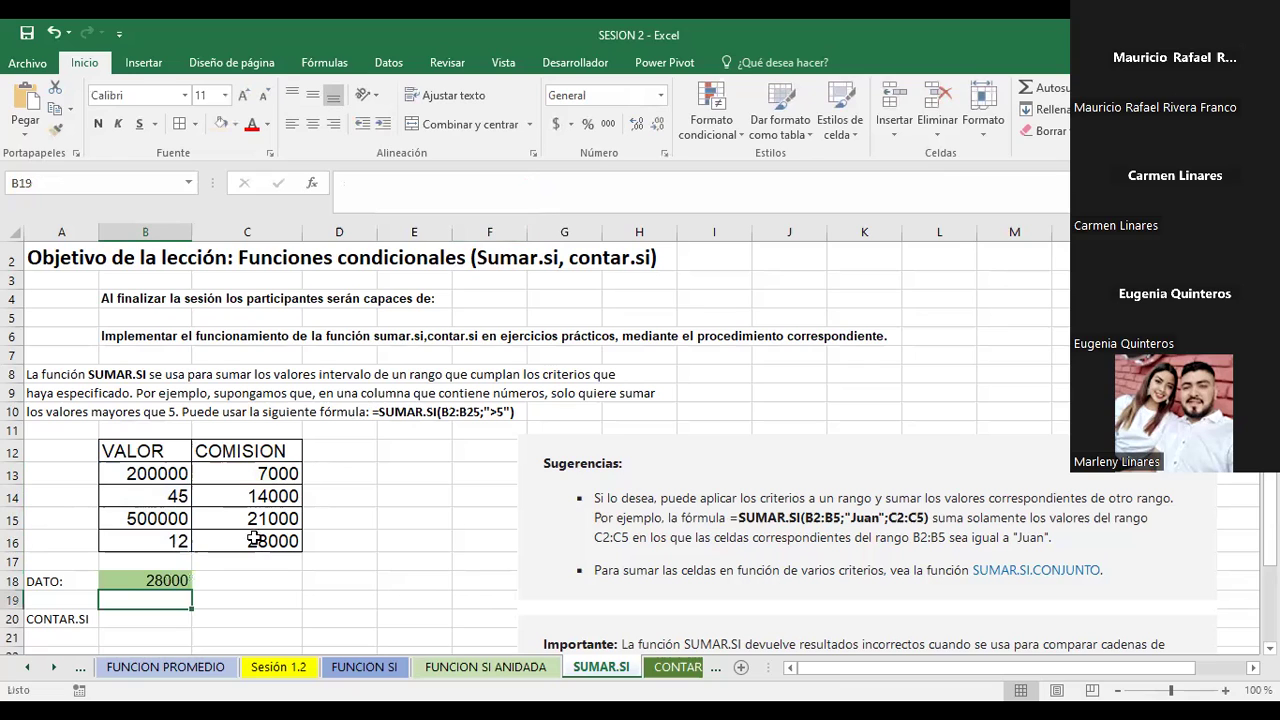
# Enter the VALOR values 100, 172, 12 and 1 into B13:B16.
pyautogui.click(158, 474)
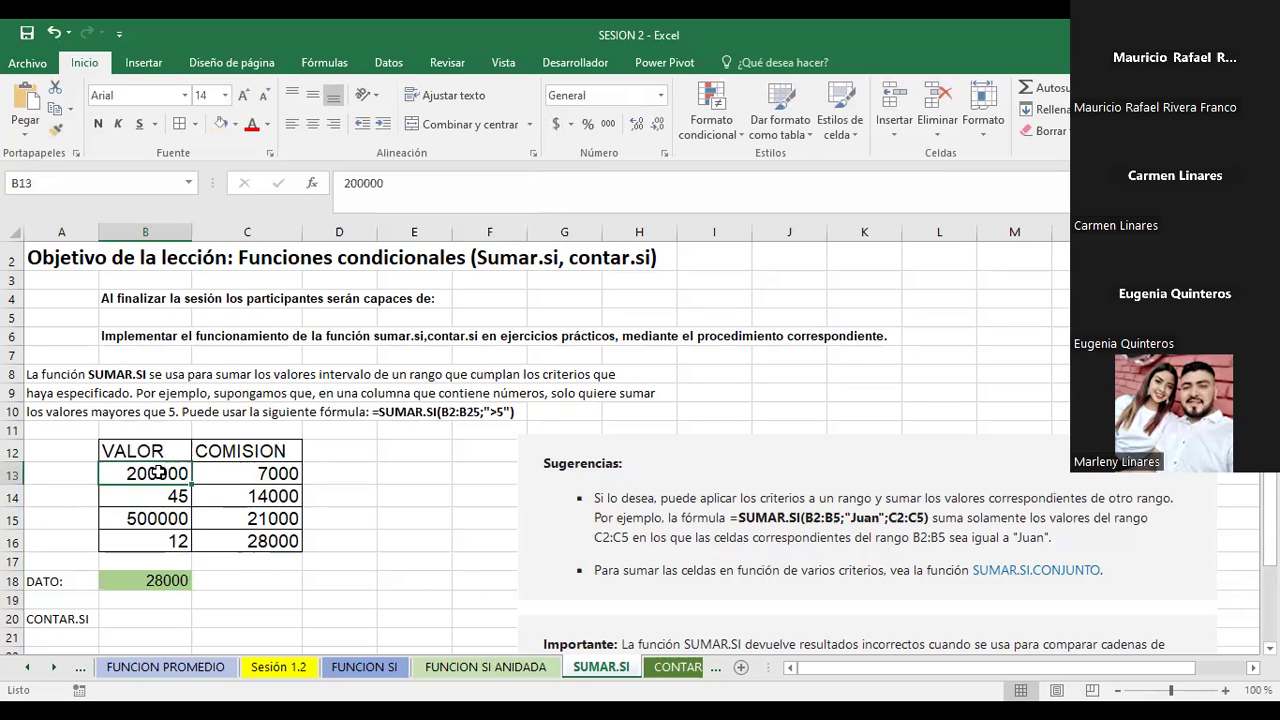
pyautogui.write('100')
pyautogui.press('Return')
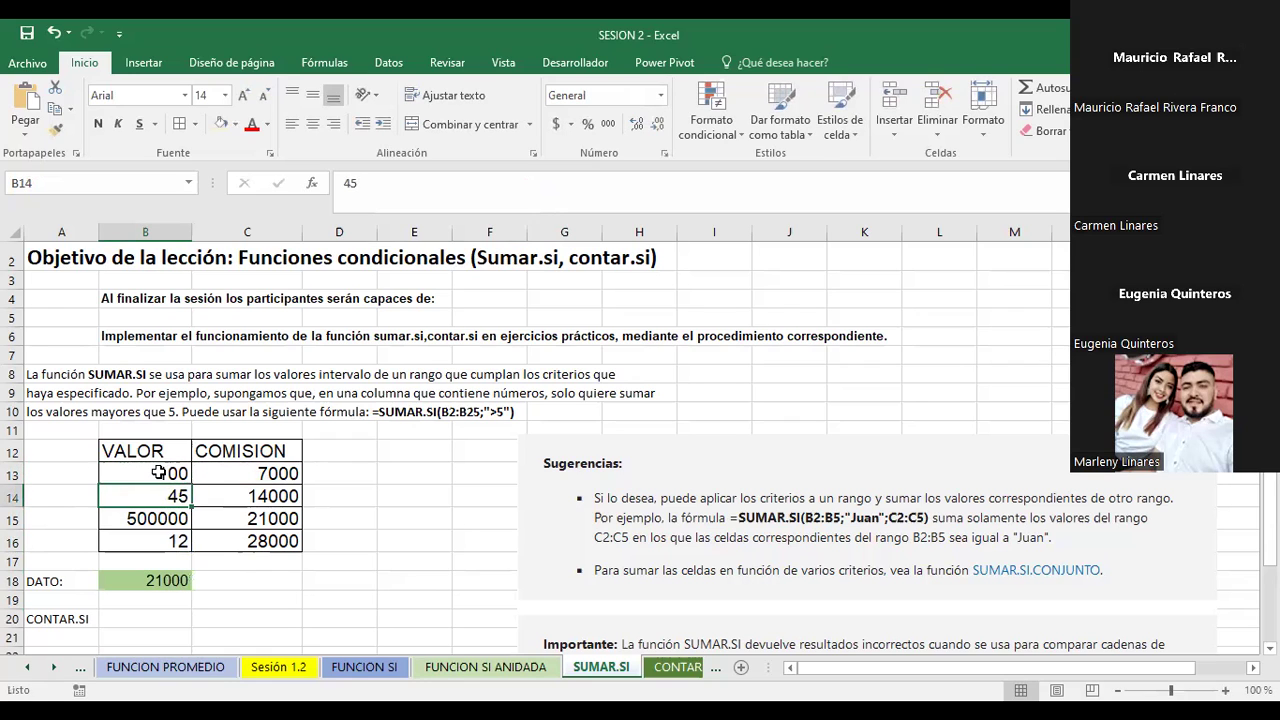
pyautogui.write('172')
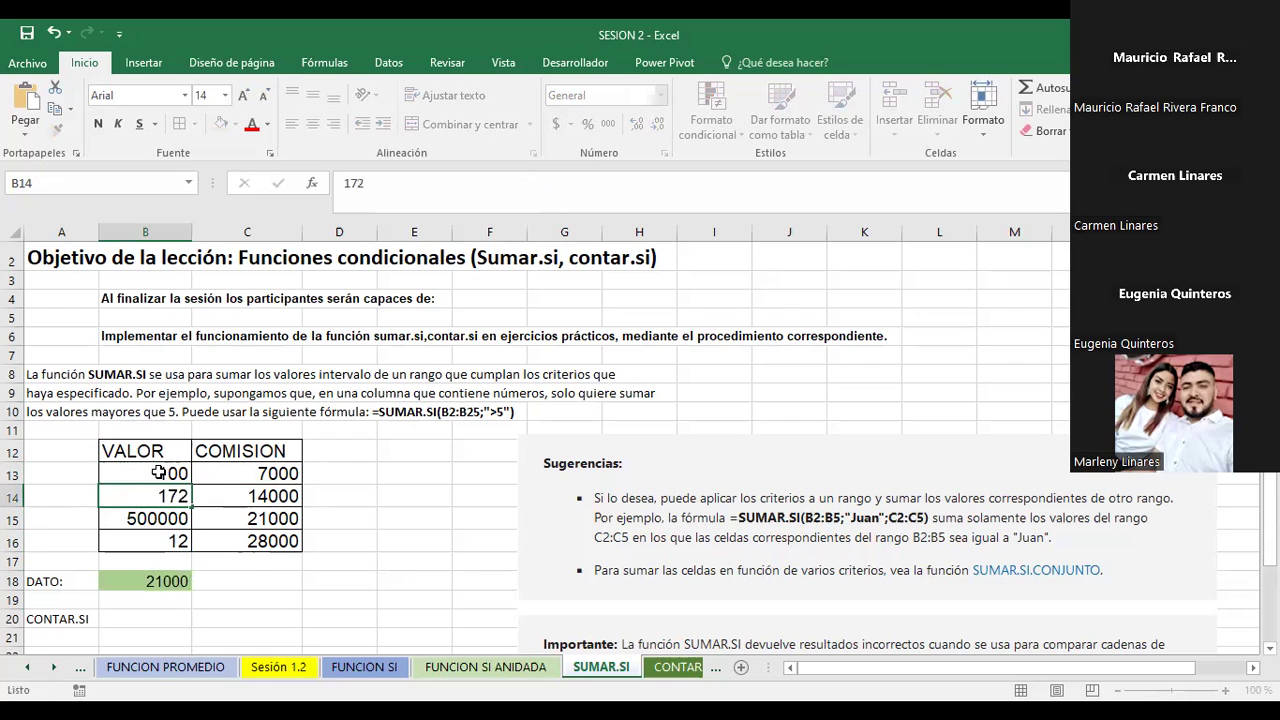
pyautogui.press('Return')
pyautogui.write('12')
pyautogui.press('Return')
pyautogui.write('1')
pyautogui.press('Return')
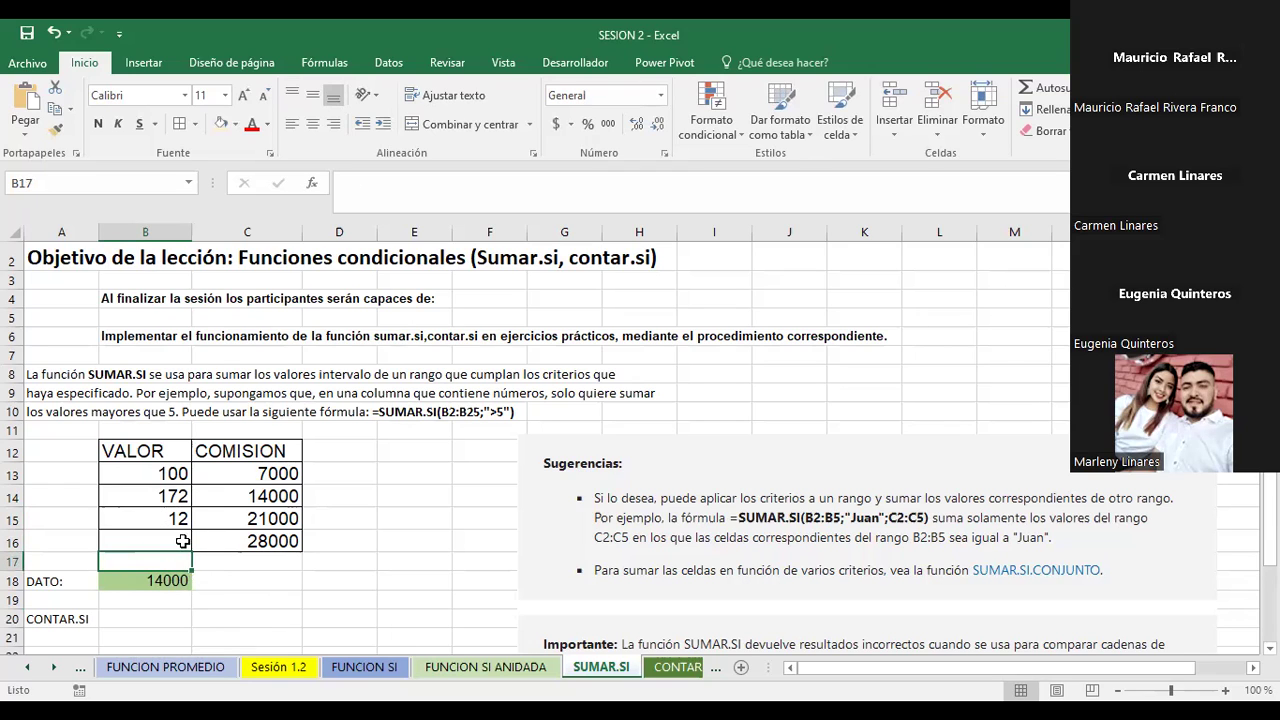
# Change the last VALOR entry in B16 to 300.
pyautogui.click(157, 540)
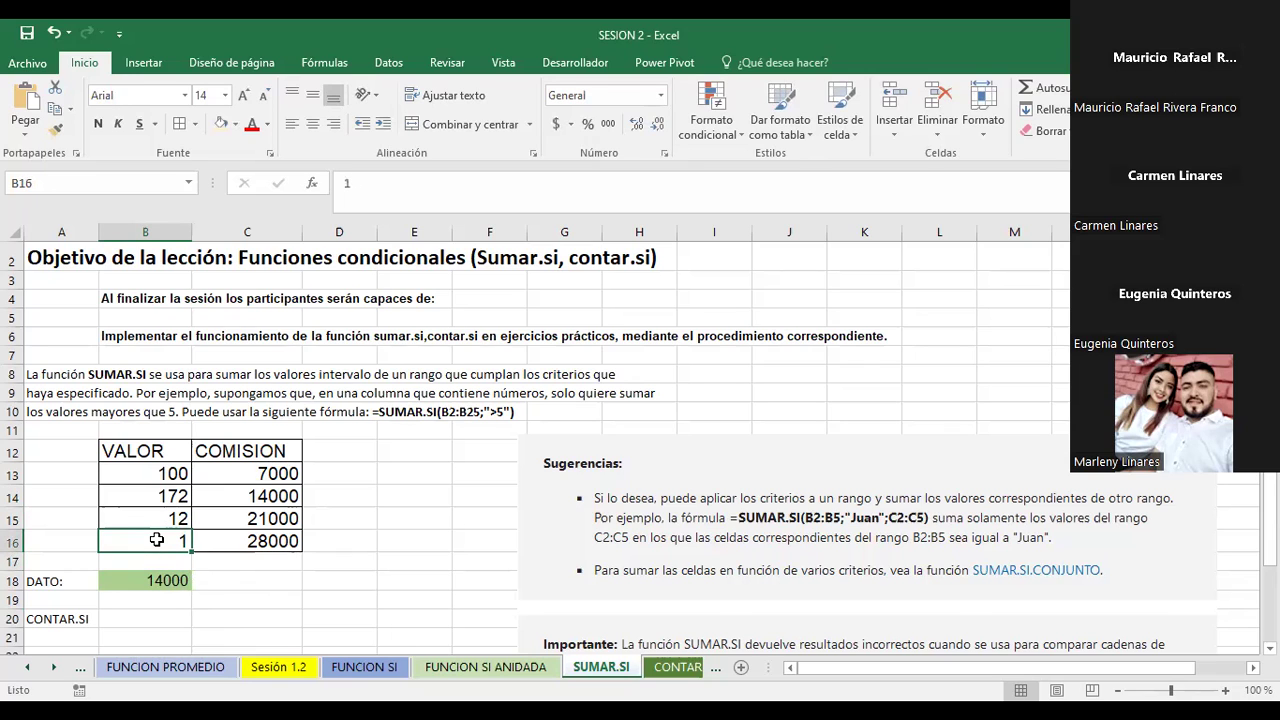
pyautogui.write('300')
pyautogui.press('Return')
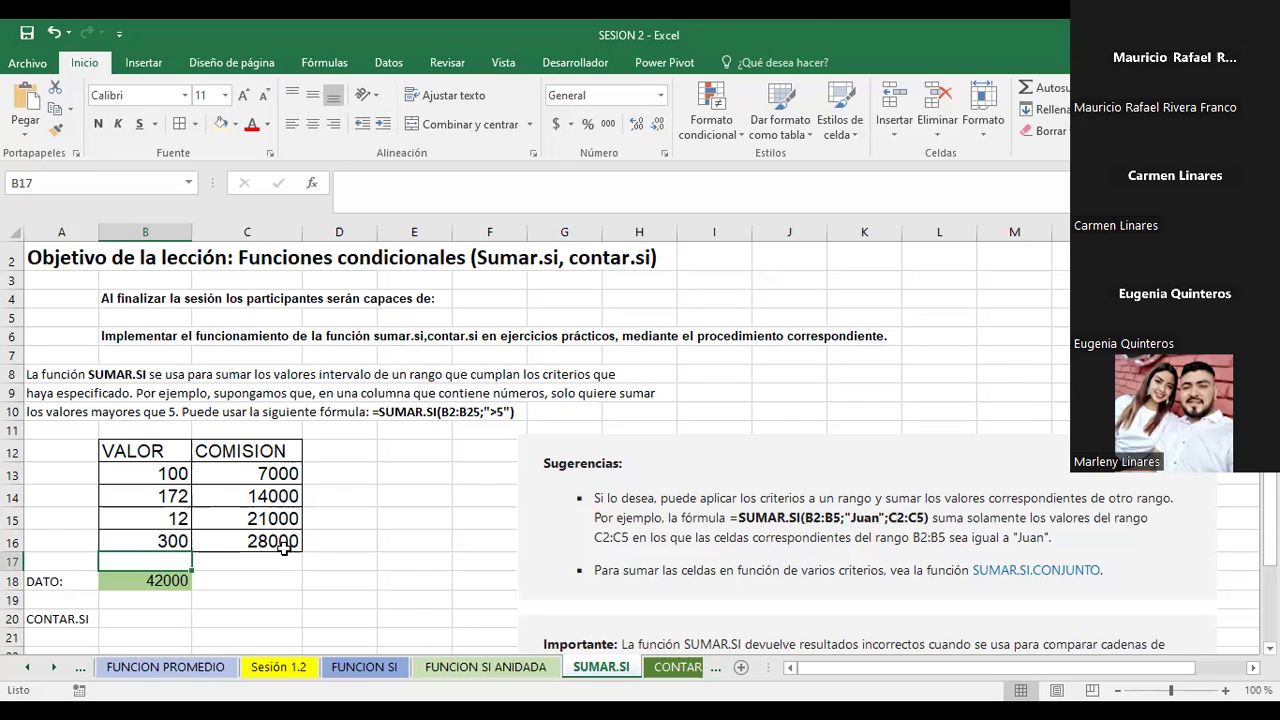
# Review the DATO SUMAR.SI formula in B18 and the commissions 14000 and 28000.
pyautogui.click(150, 588)
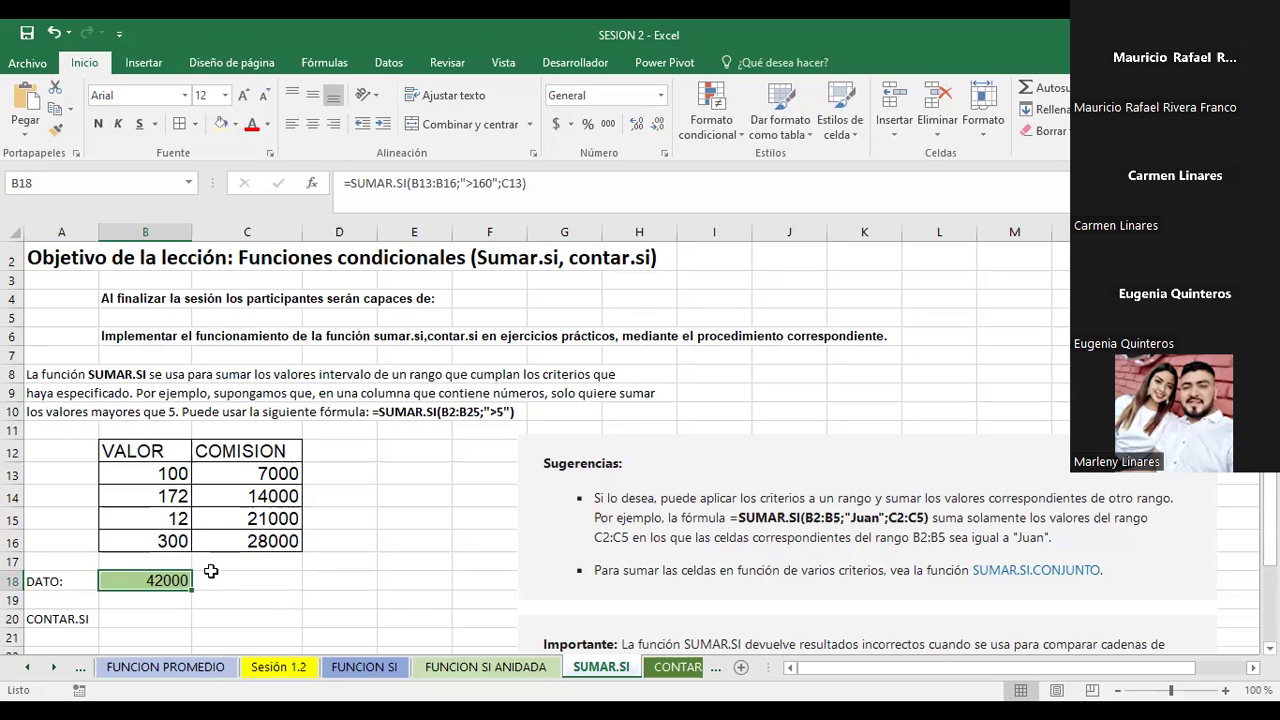
pyautogui.click(247, 496)
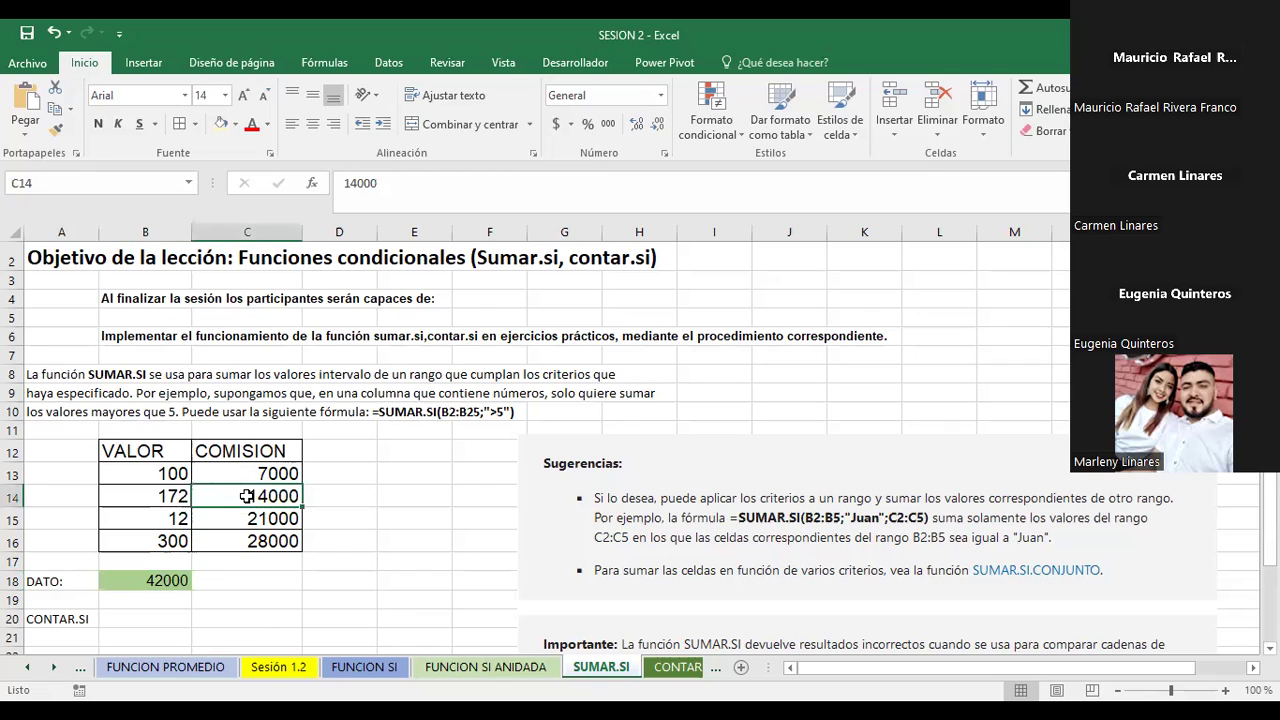
pyautogui.click(256, 541)
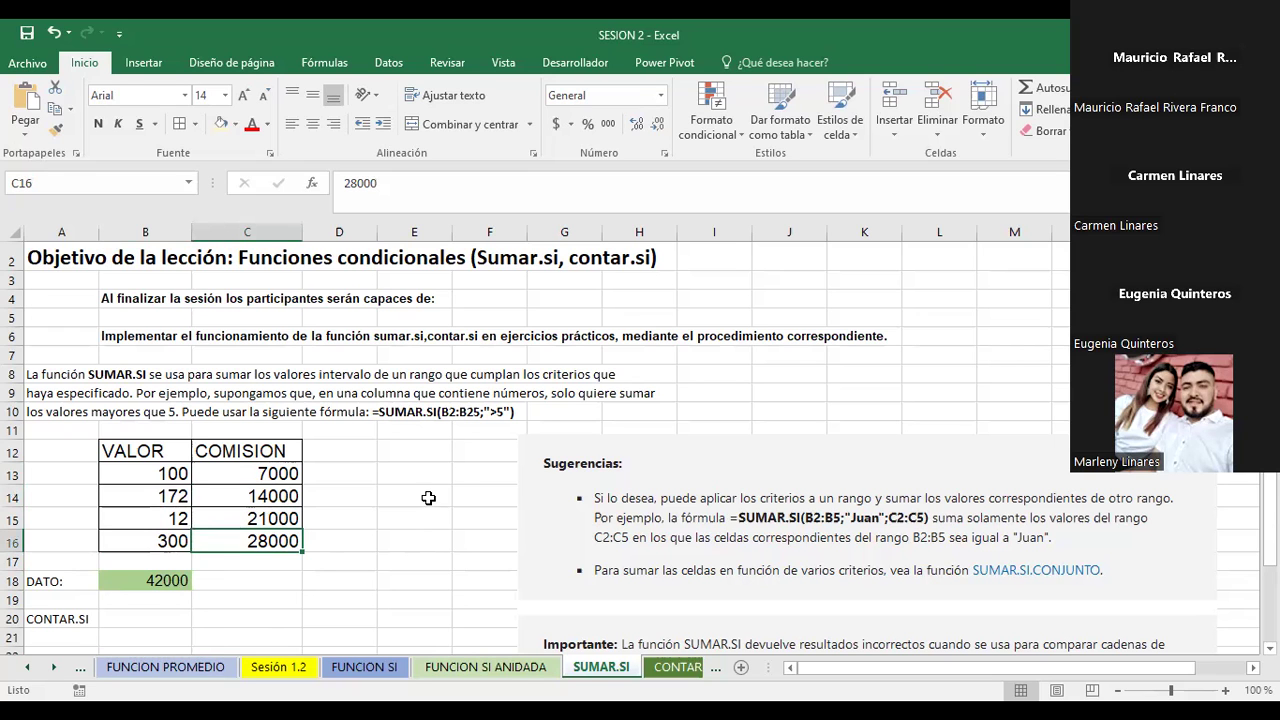
pyautogui.click(424, 497)
pyautogui.scroll(-4, 342, 554)
pyautogui.scroll(-3, 342, 554)
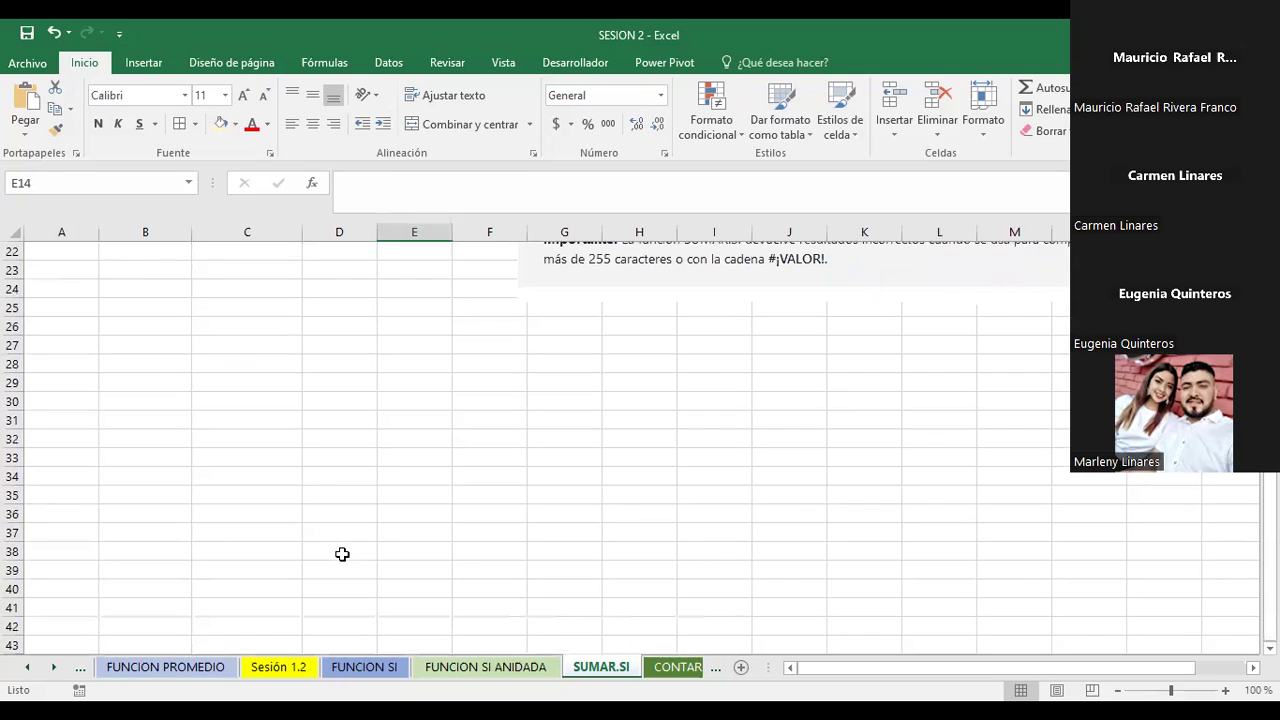
pyautogui.scroll(7, 340, 551)
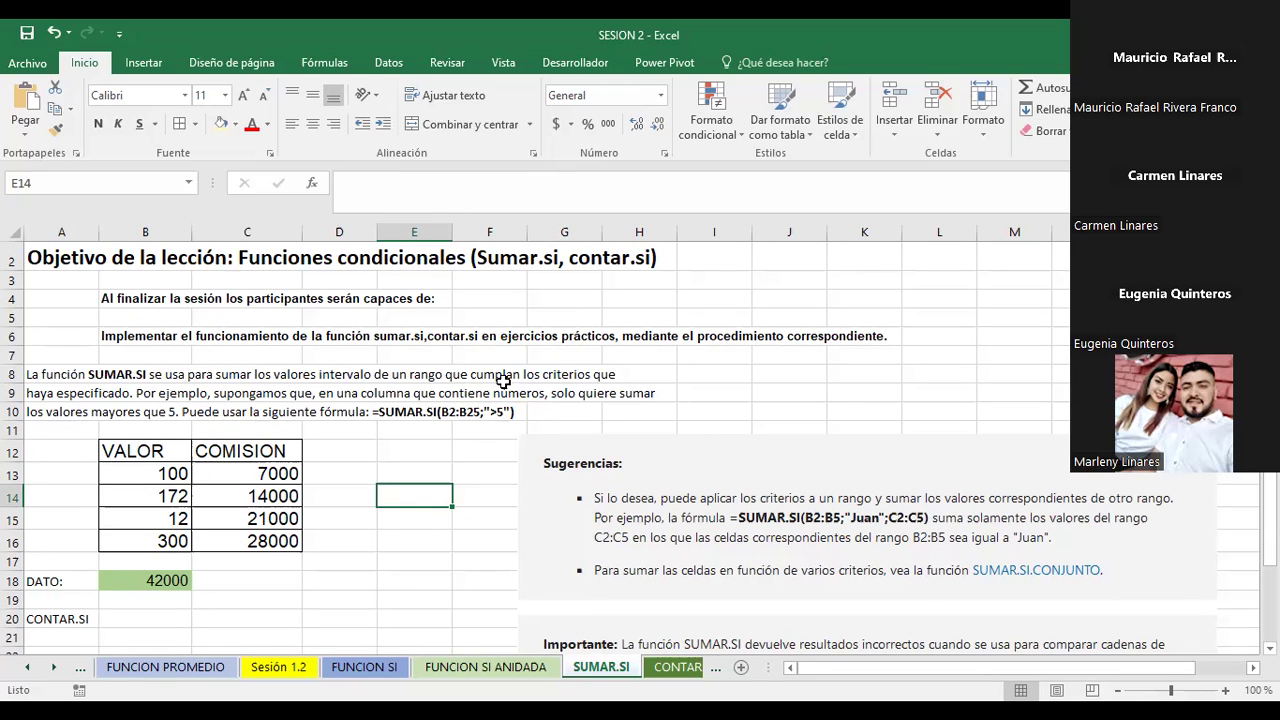
pyautogui.scroll(-7, 366, 503)
pyautogui.scroll(7, 366, 503)
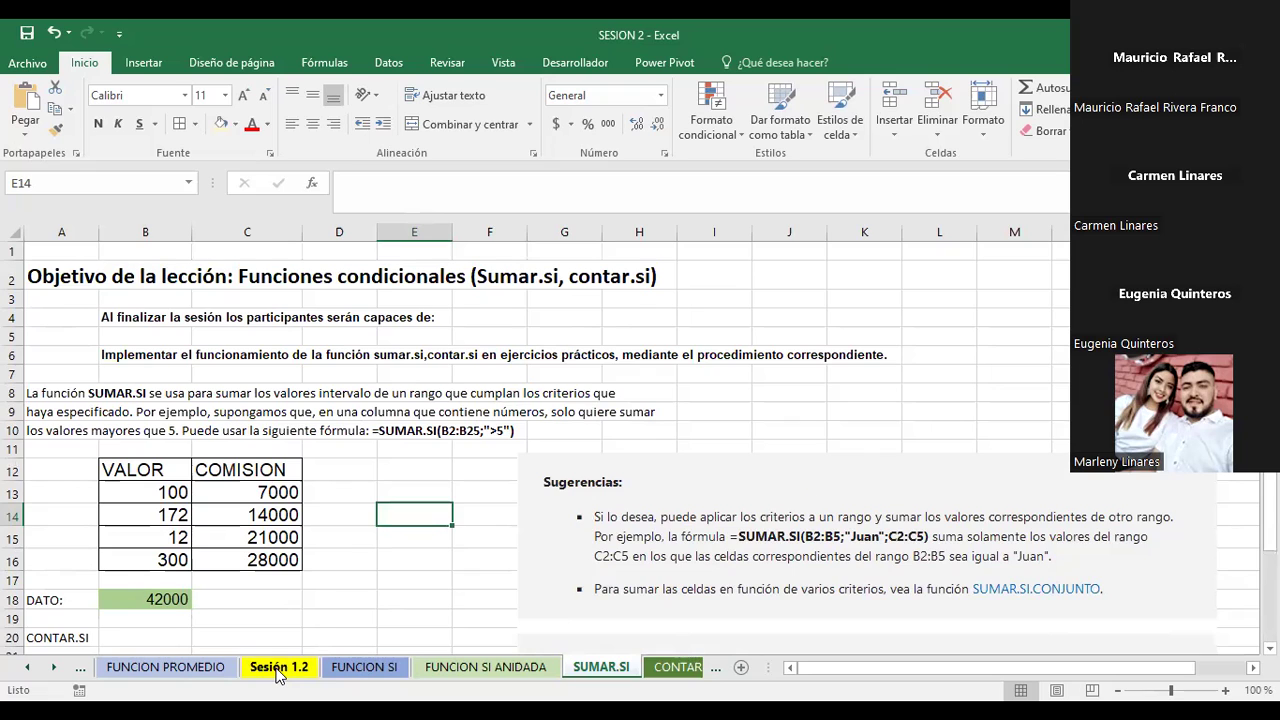
# Go to the CONTAR.SI lesson sheet and move the formula picture up and right.
pyautogui.click(279, 667)
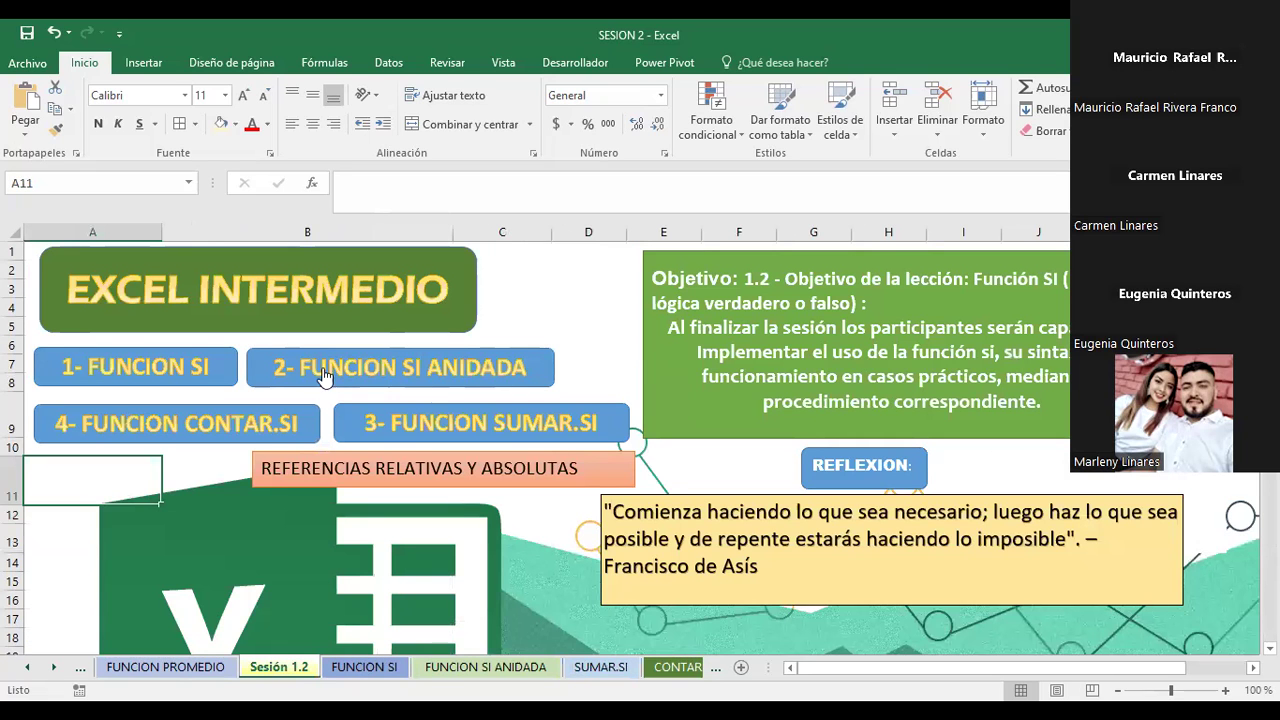
pyautogui.click(206, 437)
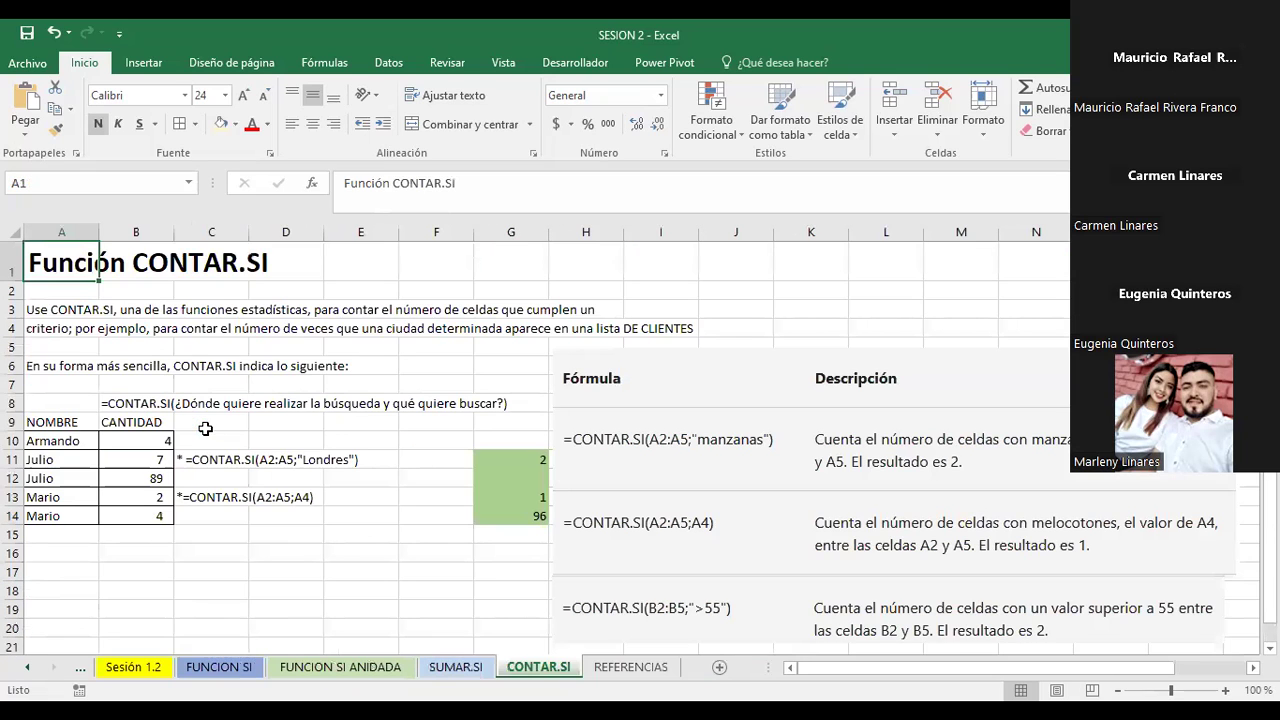
pyautogui.moveTo(679, 379); pyautogui.dragTo(742, 363)
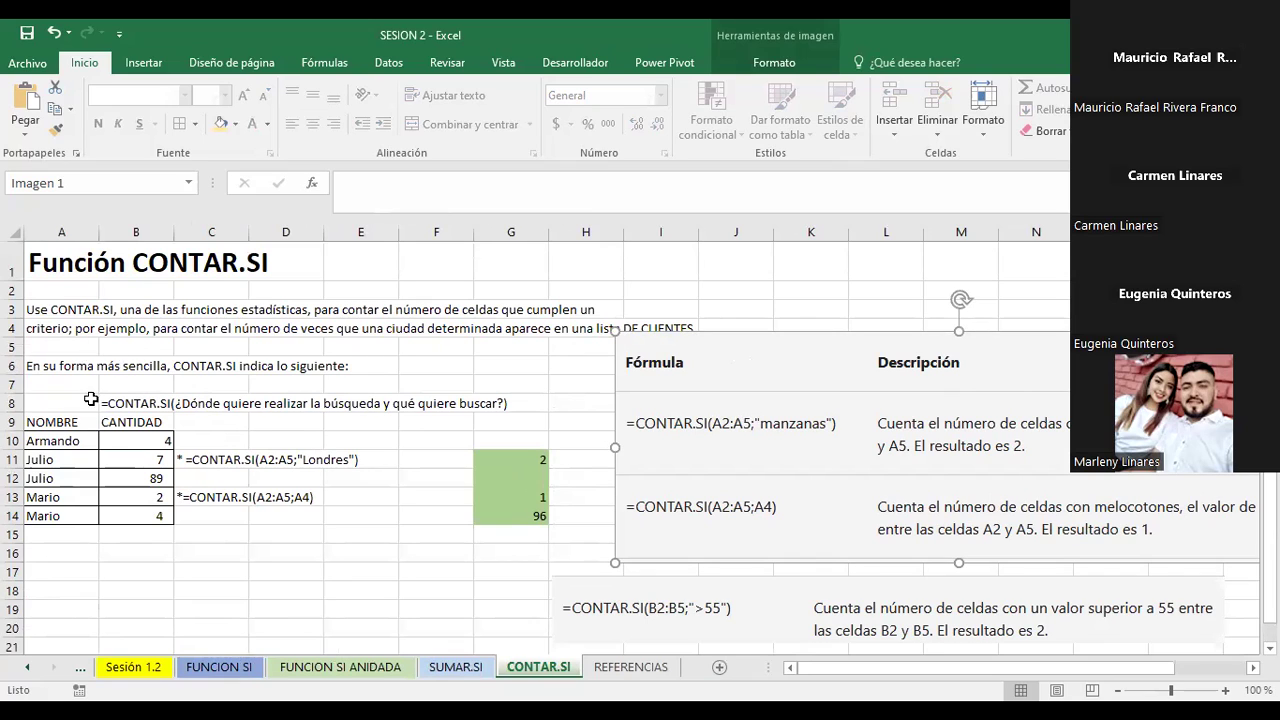
# Enlarge the NOMBRE/CANTIDAD table font and check the formulas in C11, C13 and G11.
pyautogui.moveTo(35, 425); pyautogui.dragTo(125, 515)
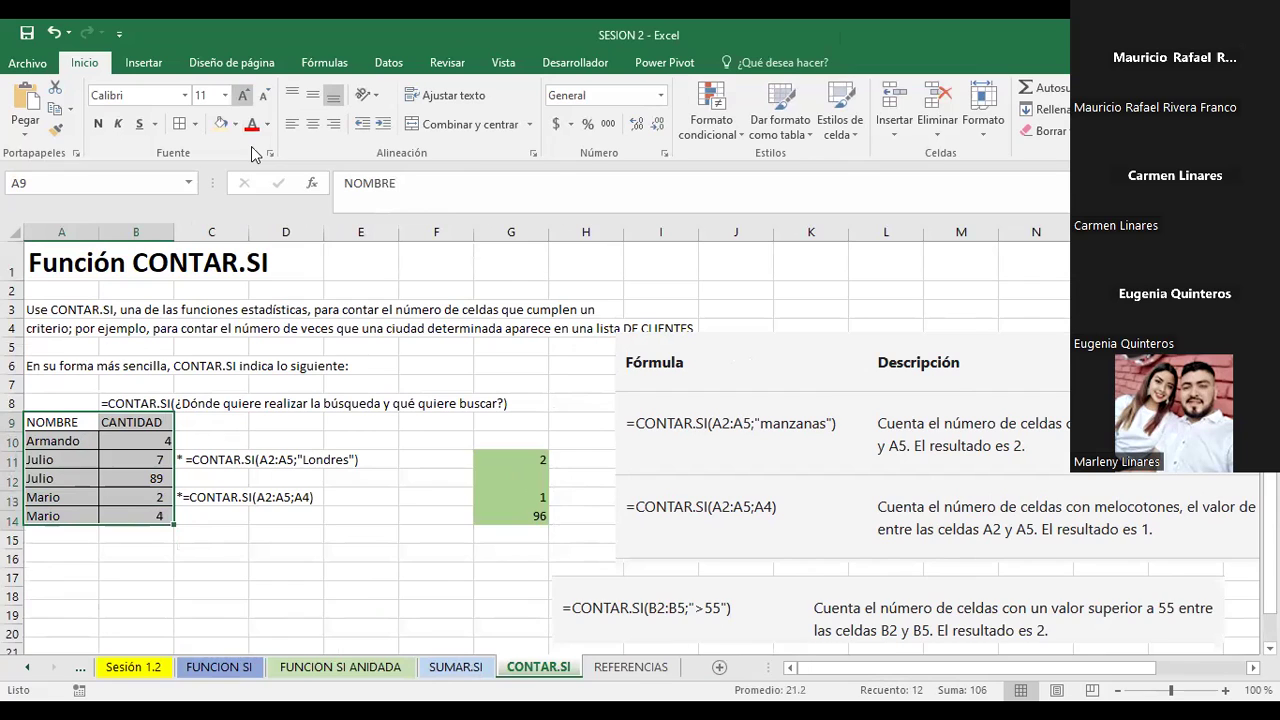
pyautogui.click(330, 534)
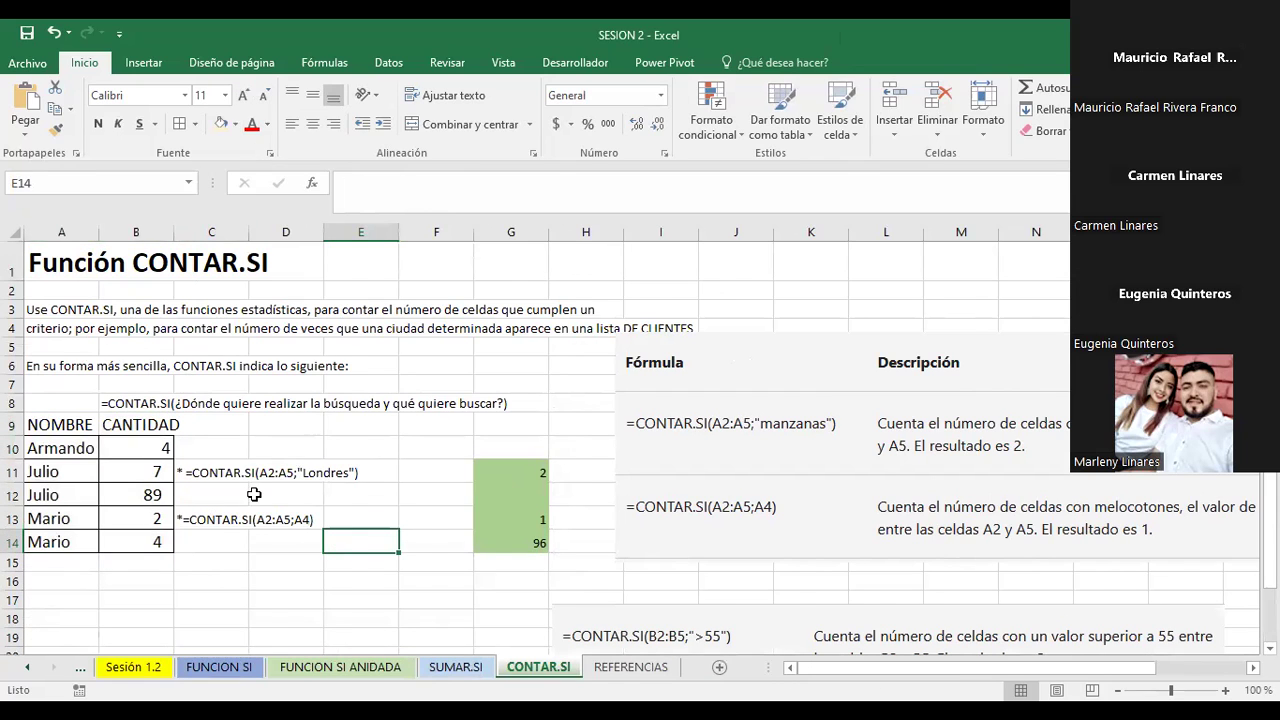
pyautogui.click(227, 473)
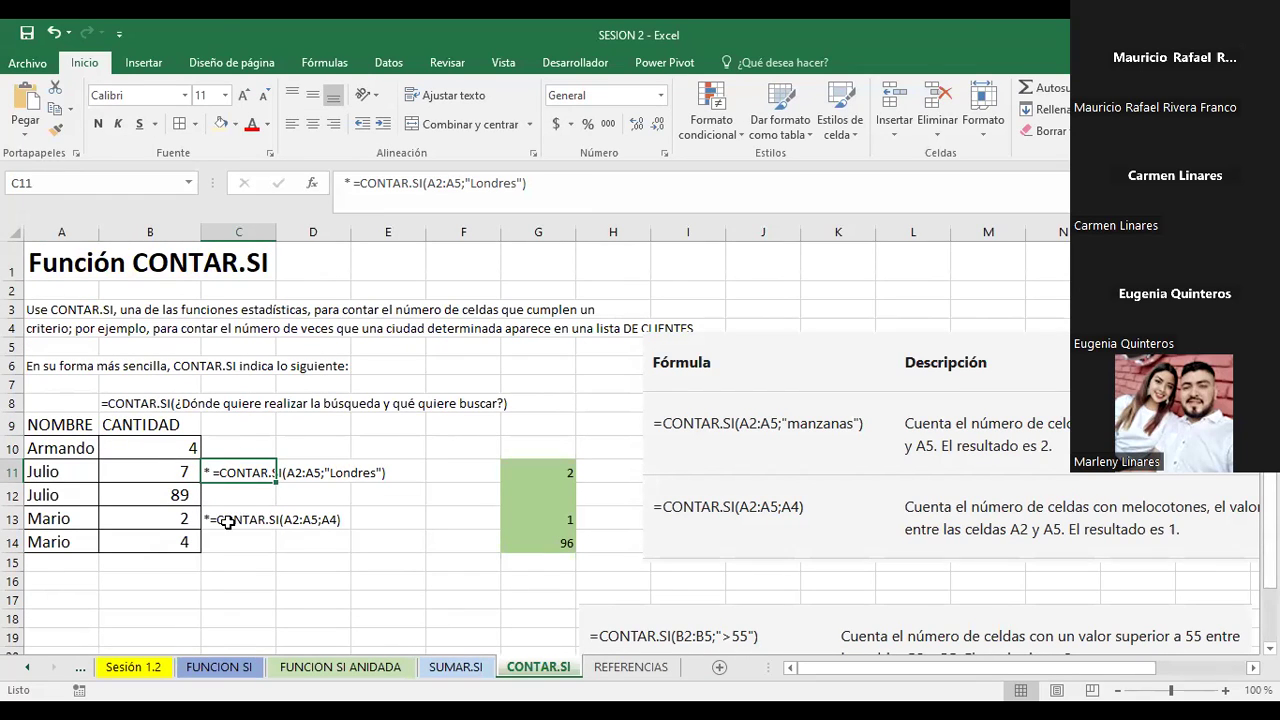
pyautogui.click(228, 521)
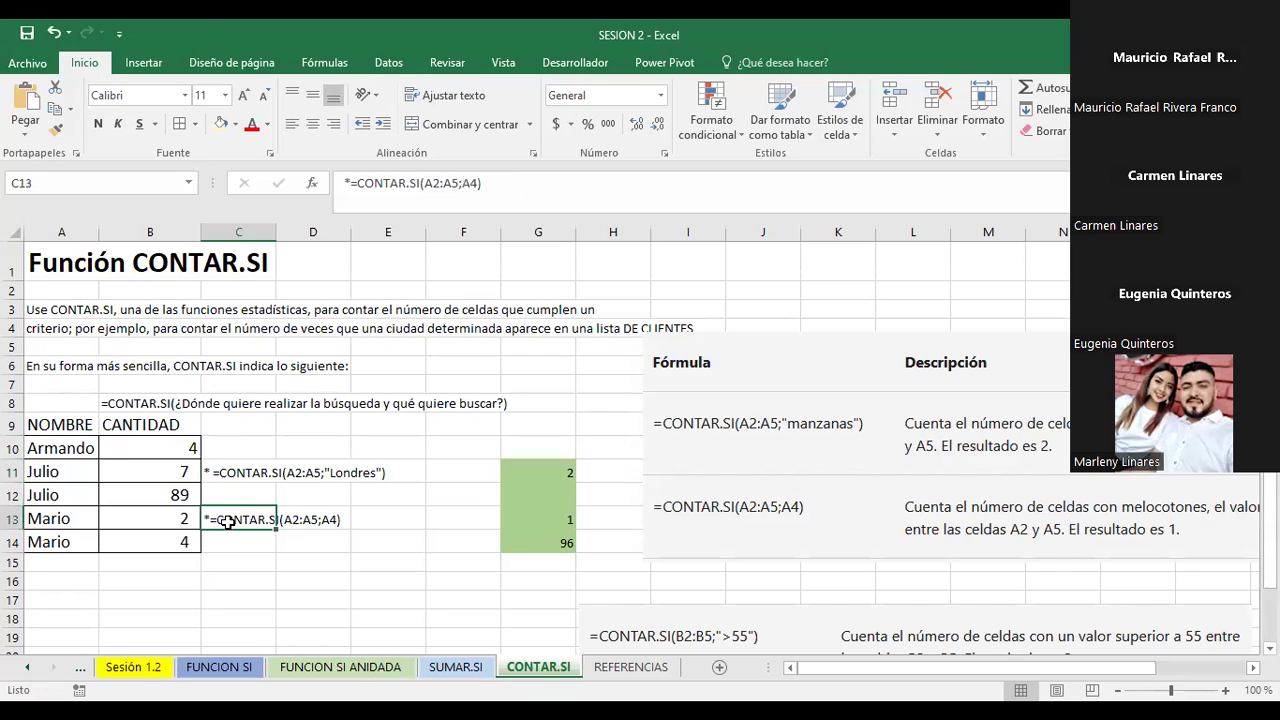
pyautogui.click(540, 477)
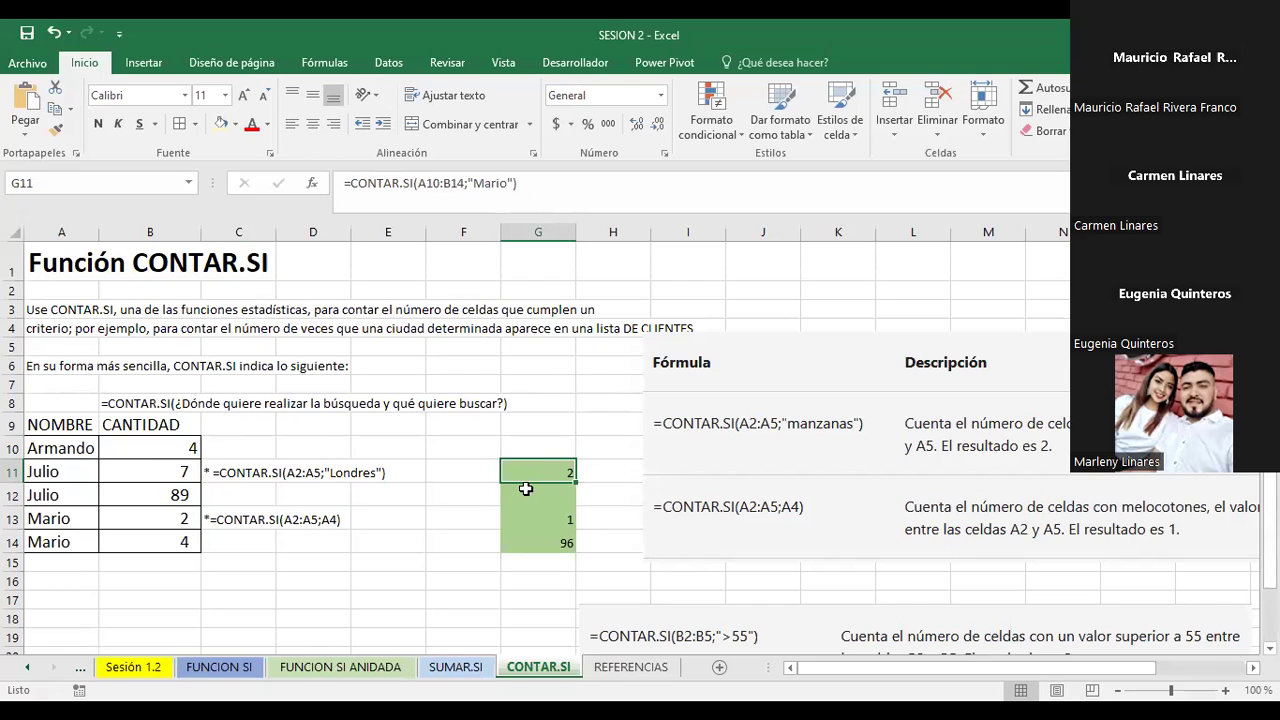
pyautogui.click(309, 565)
pyautogui.write('=')
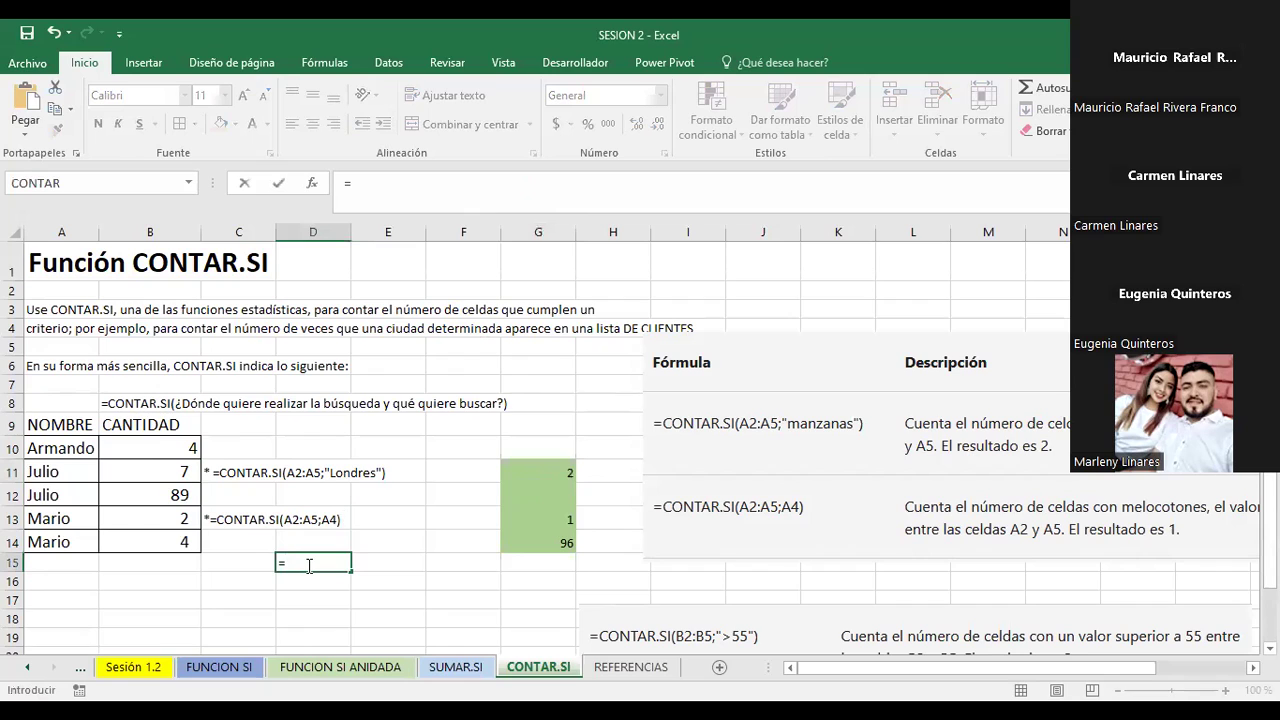
pyautogui.write('CONTAR')
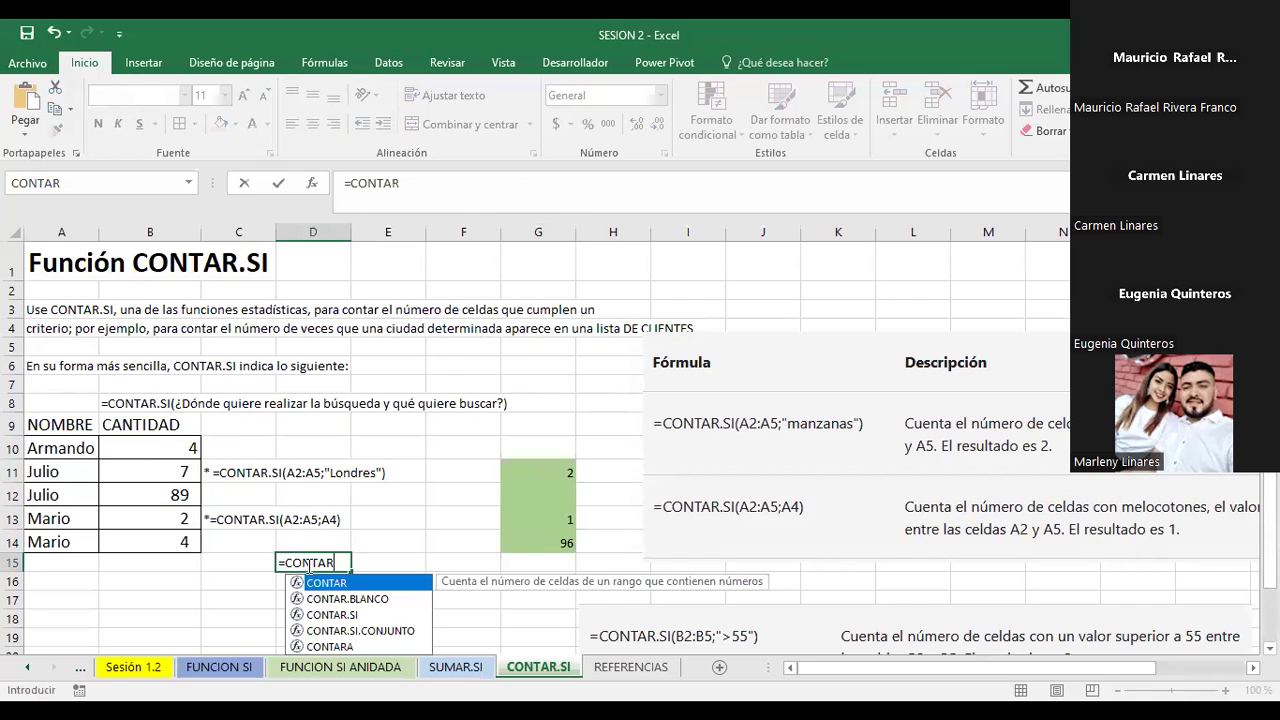
pyautogui.write('.SI')
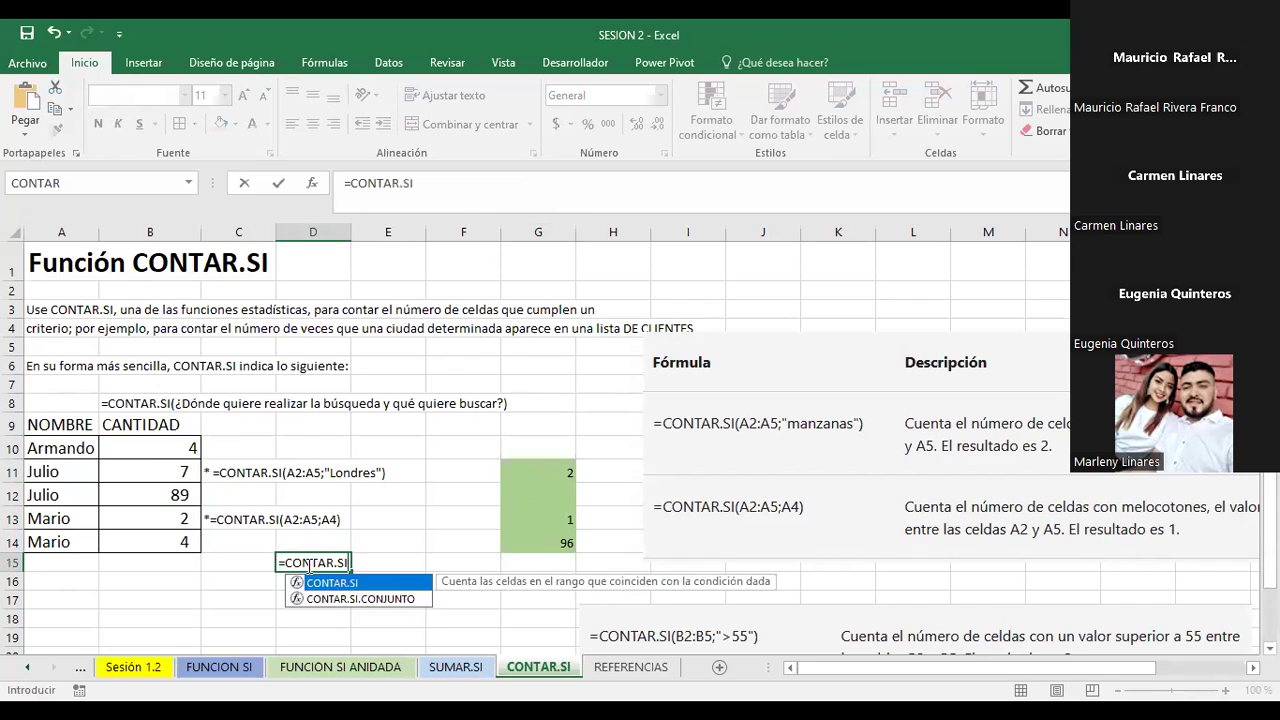
pyautogui.doubleClick(336, 584)
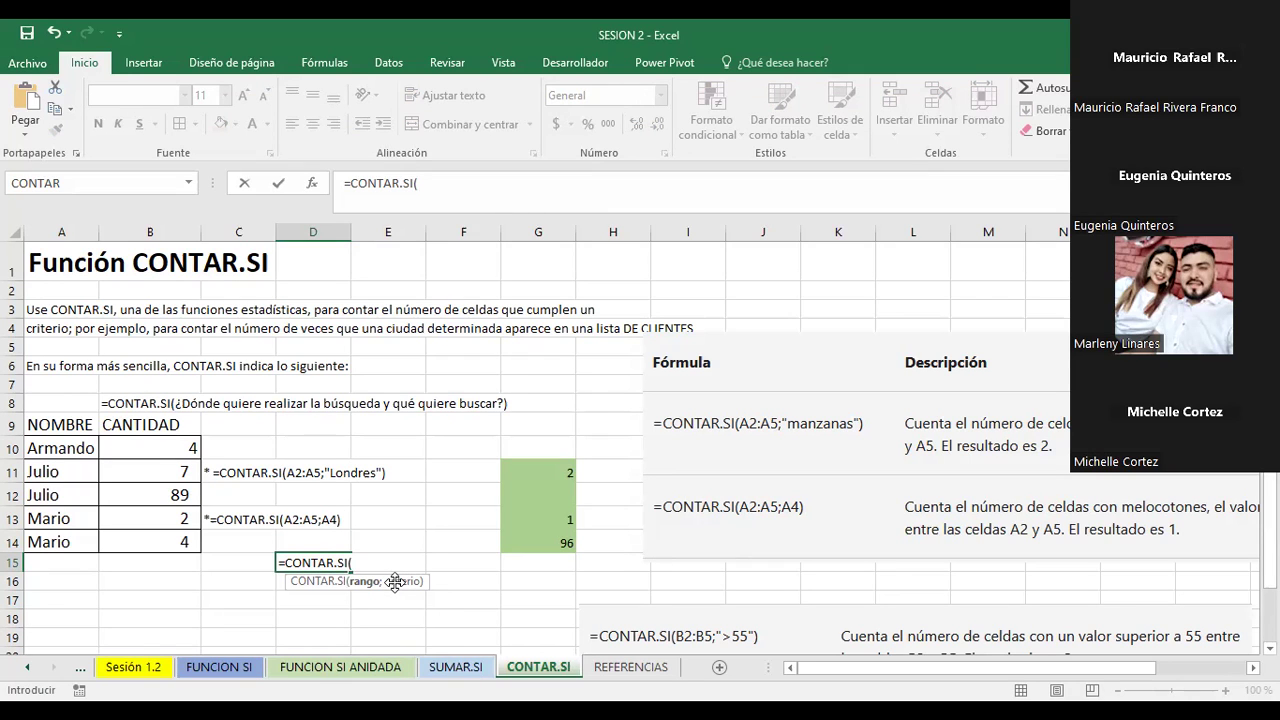
pyautogui.press('Escape')
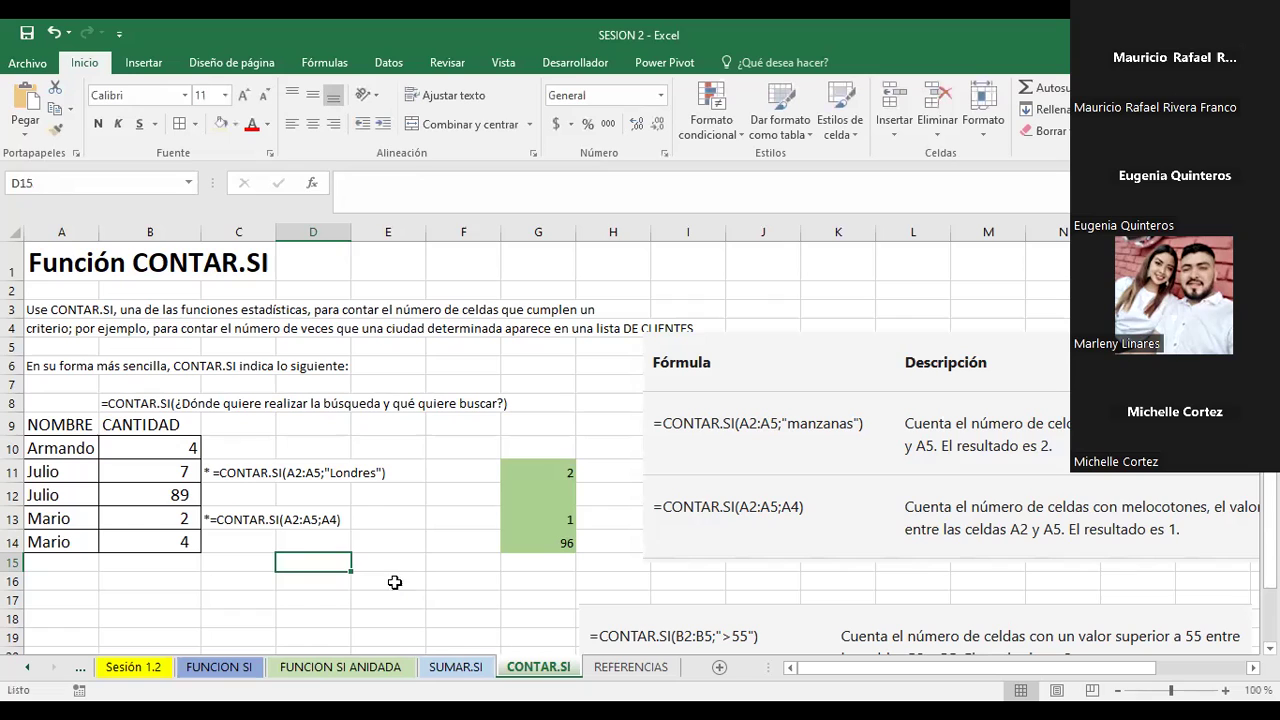
pyautogui.click(548, 472)
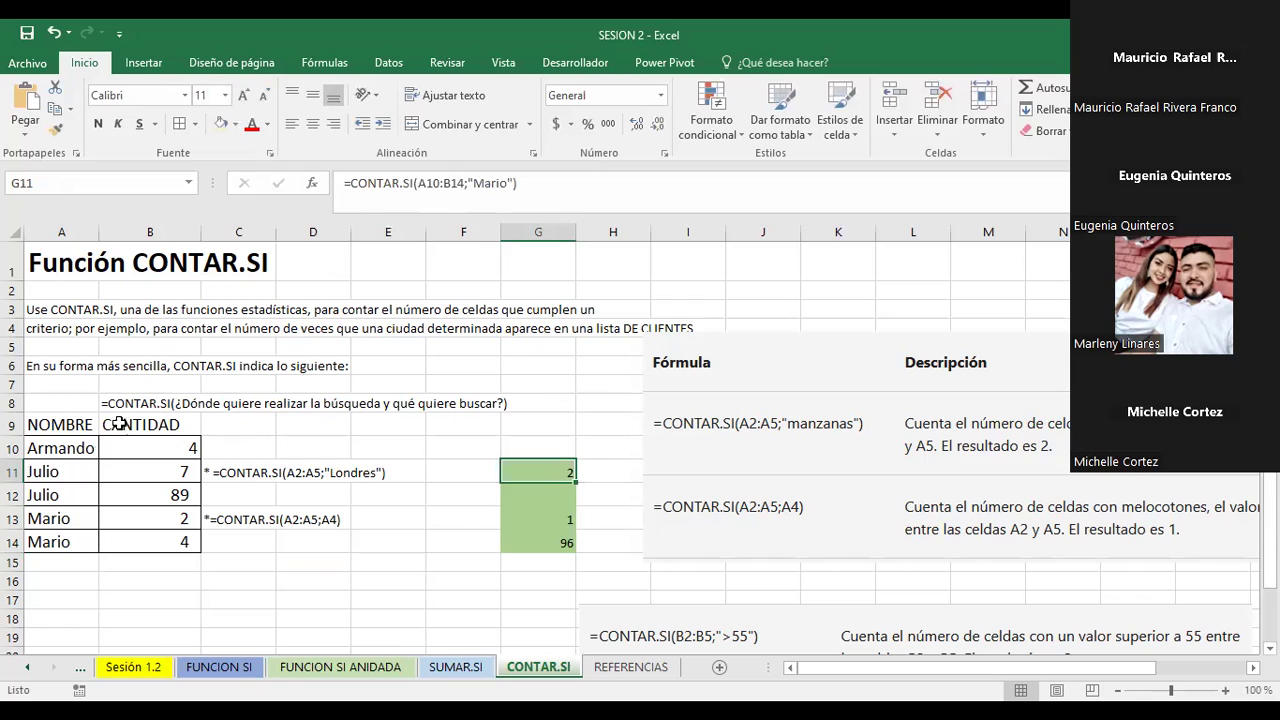
pyautogui.click(75, 457)
pyautogui.moveTo(75, 457); pyautogui.dragTo(70, 535)
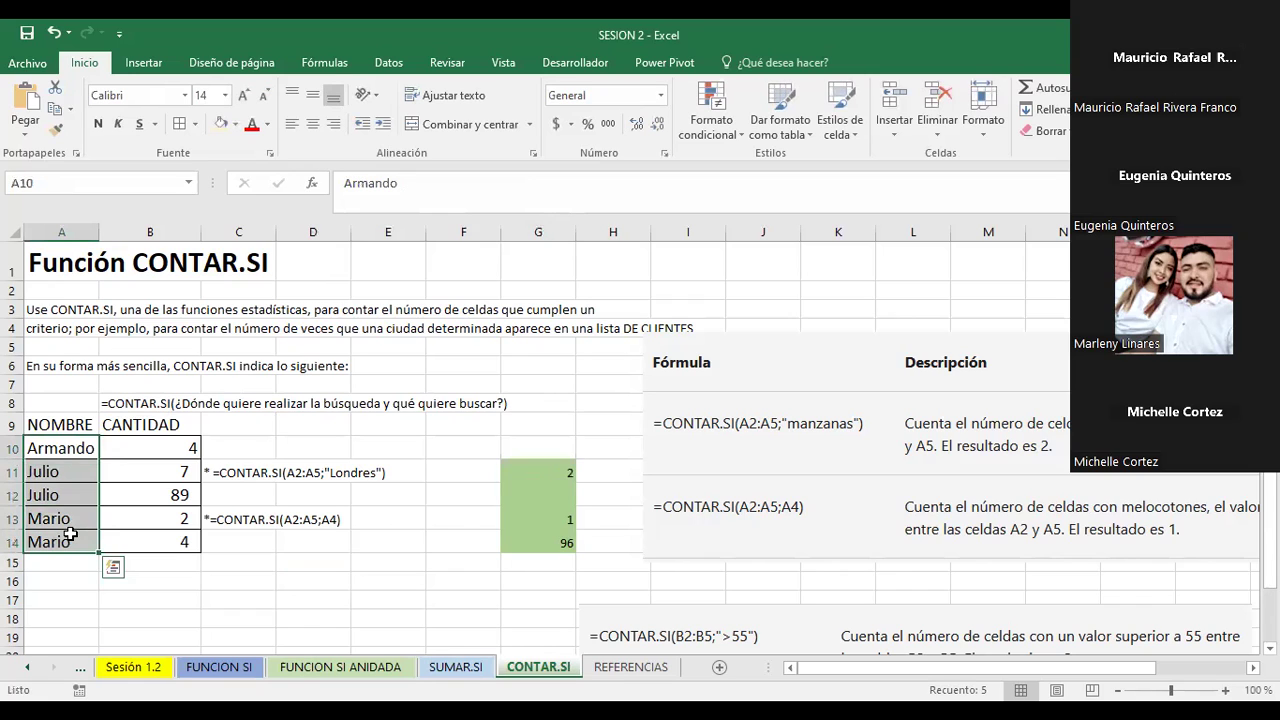
pyautogui.click(548, 470)
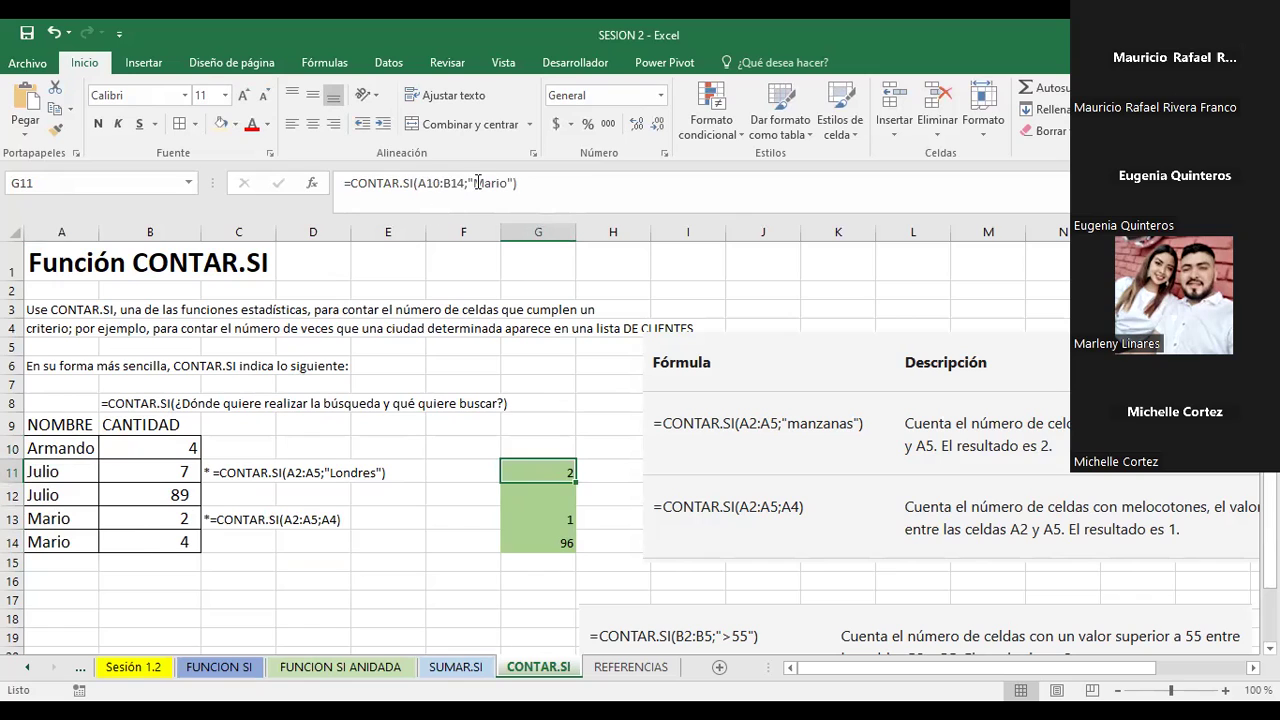
pyautogui.moveTo(476, 183); pyautogui.dragTo(509, 181)
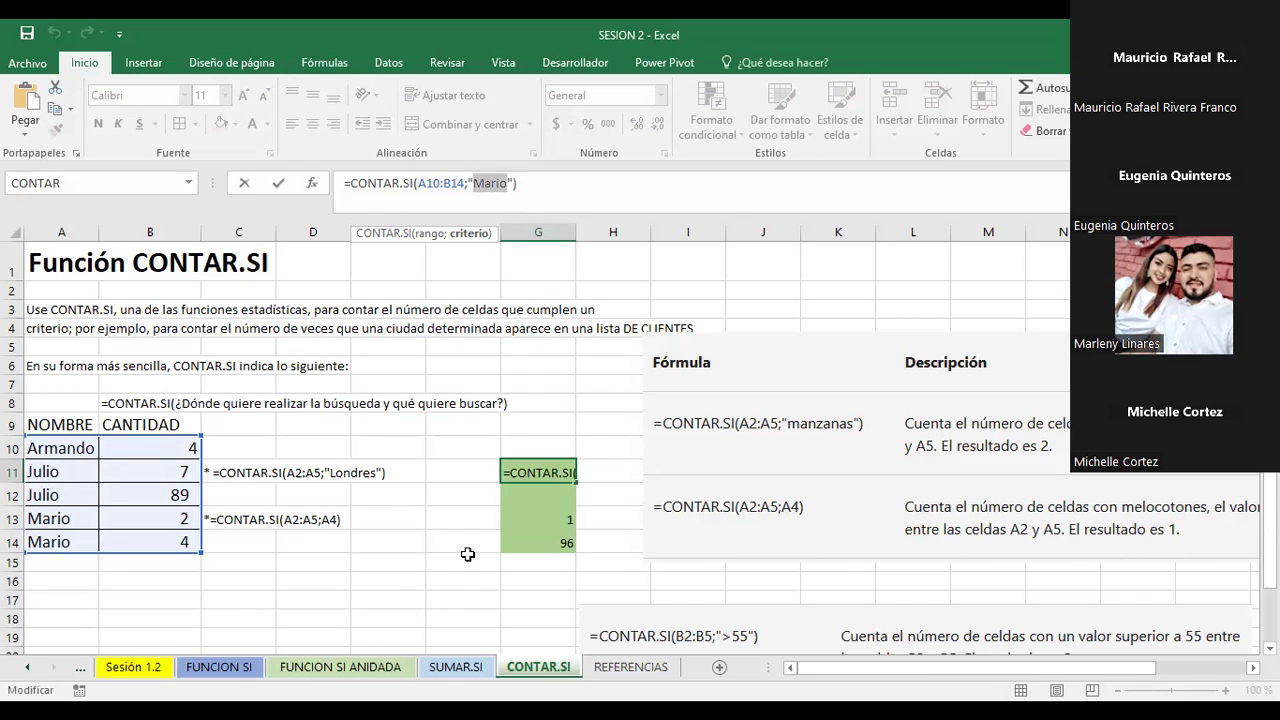
pyautogui.click(359, 579)
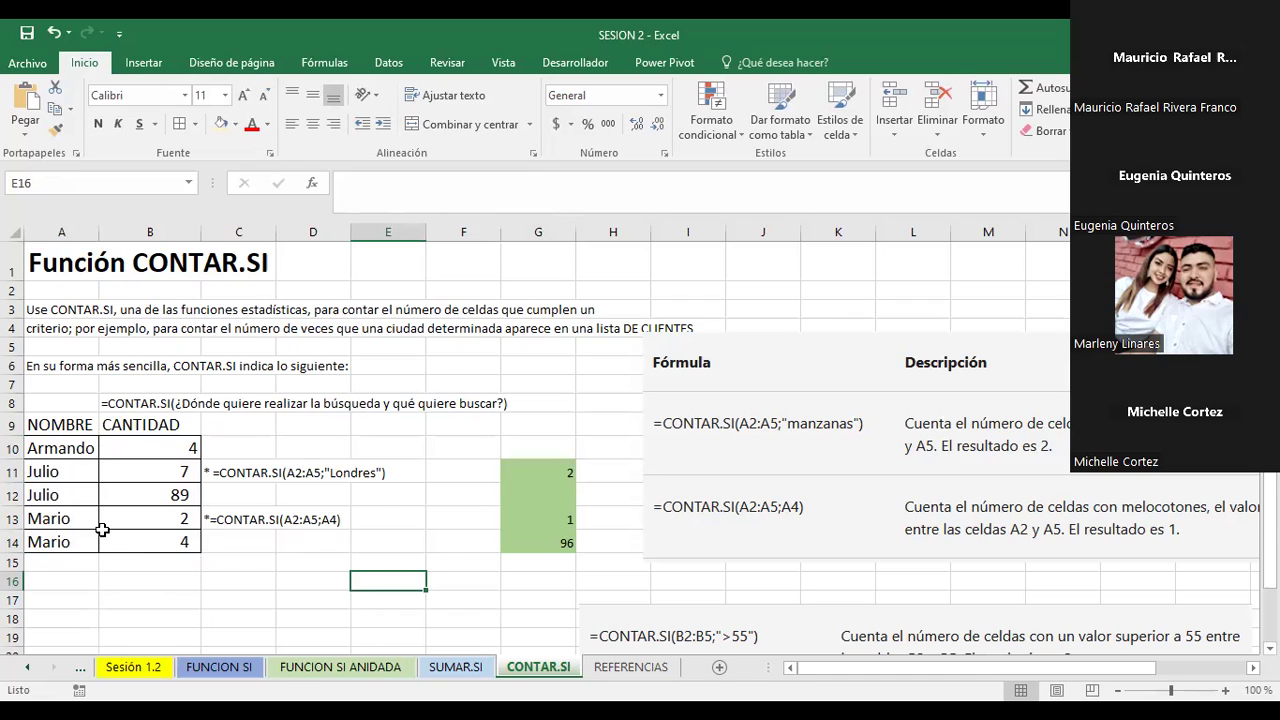
pyautogui.click(134, 520)
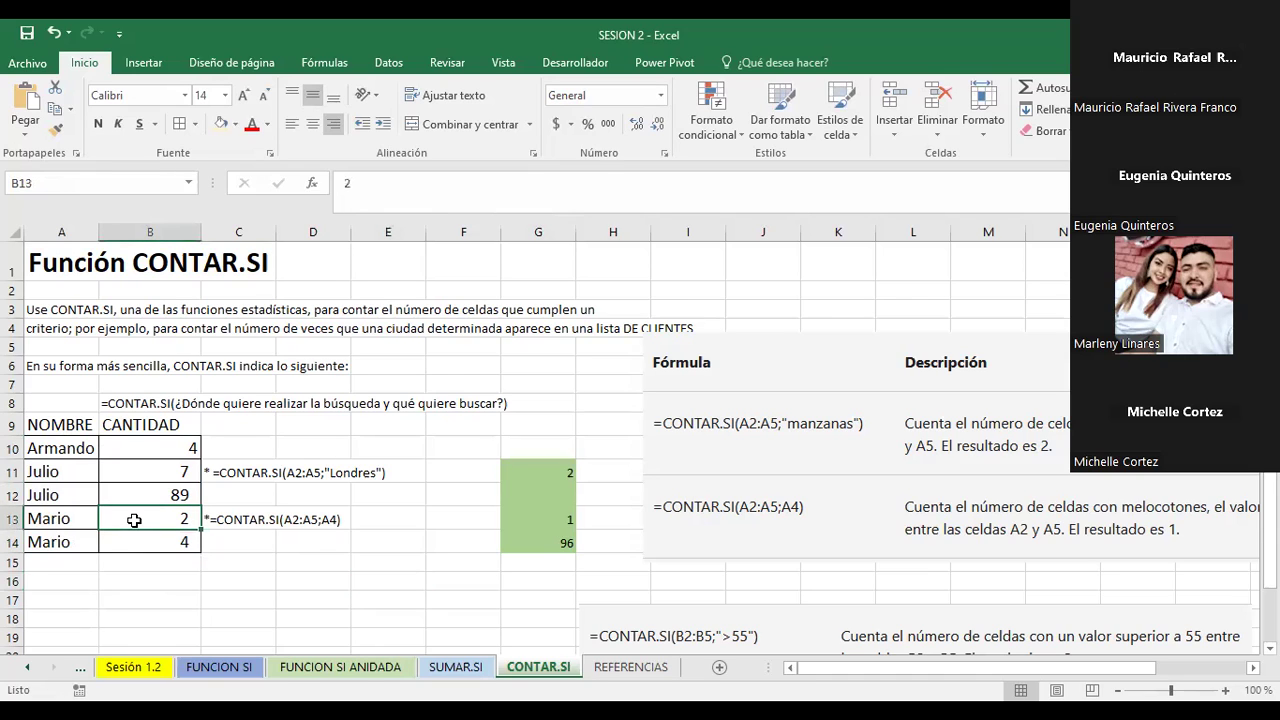
pyautogui.click(155, 541)
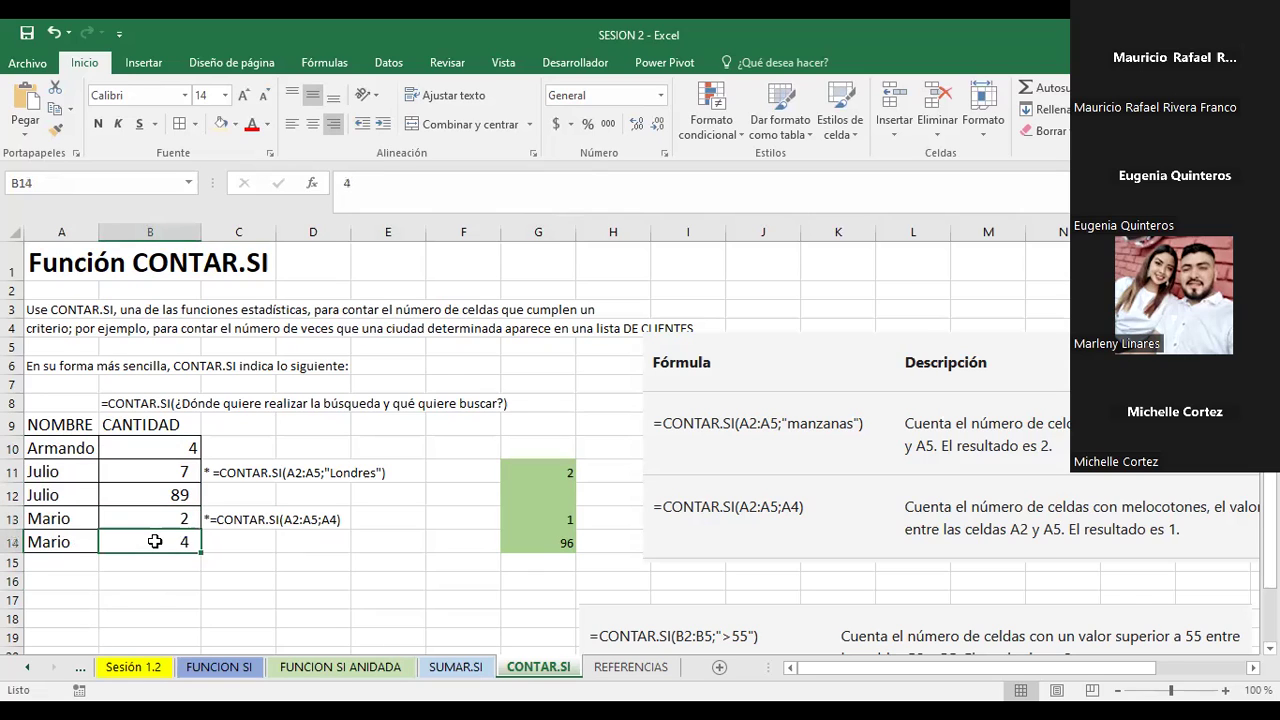
pyautogui.click(55, 493)
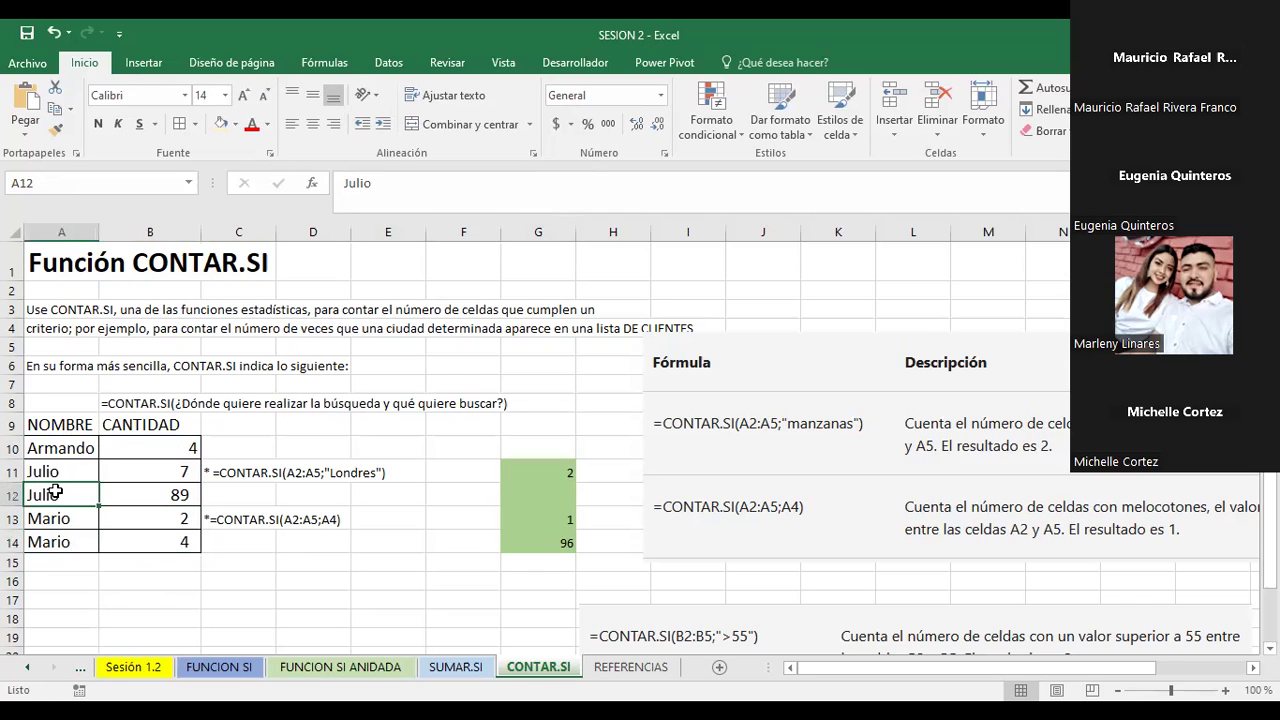
pyautogui.write('Mario')
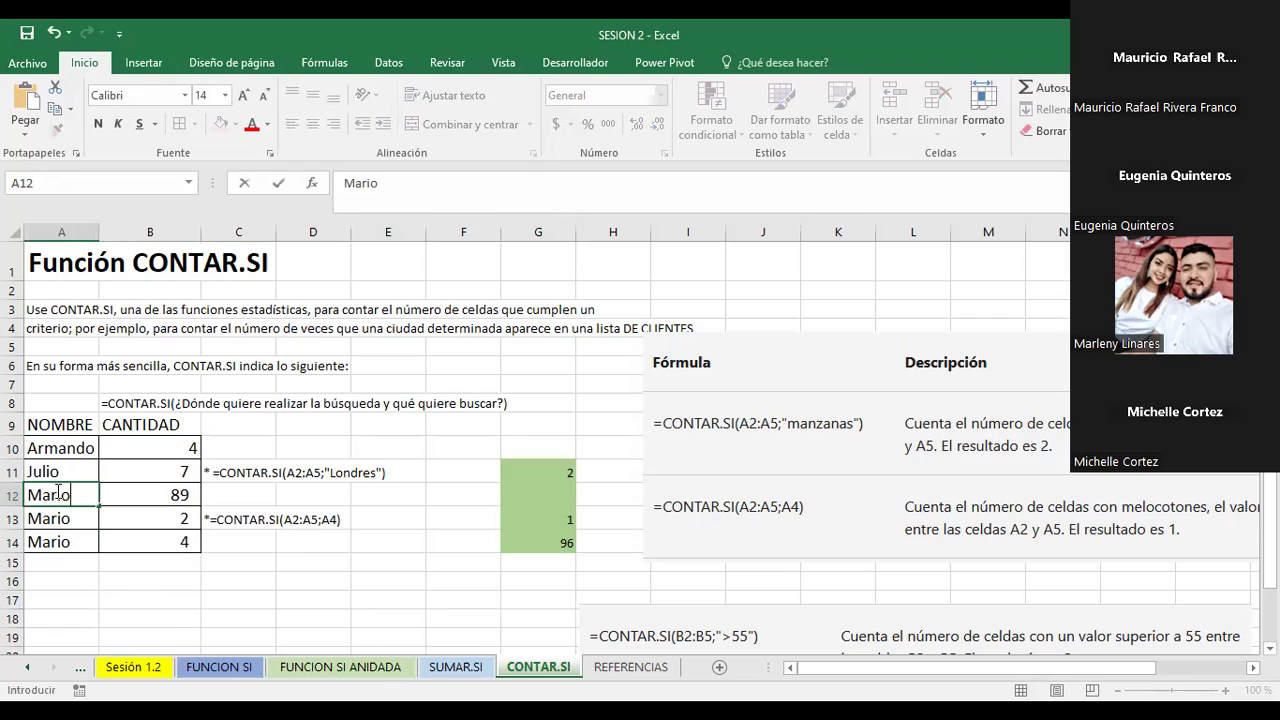
pyautogui.press('Return')
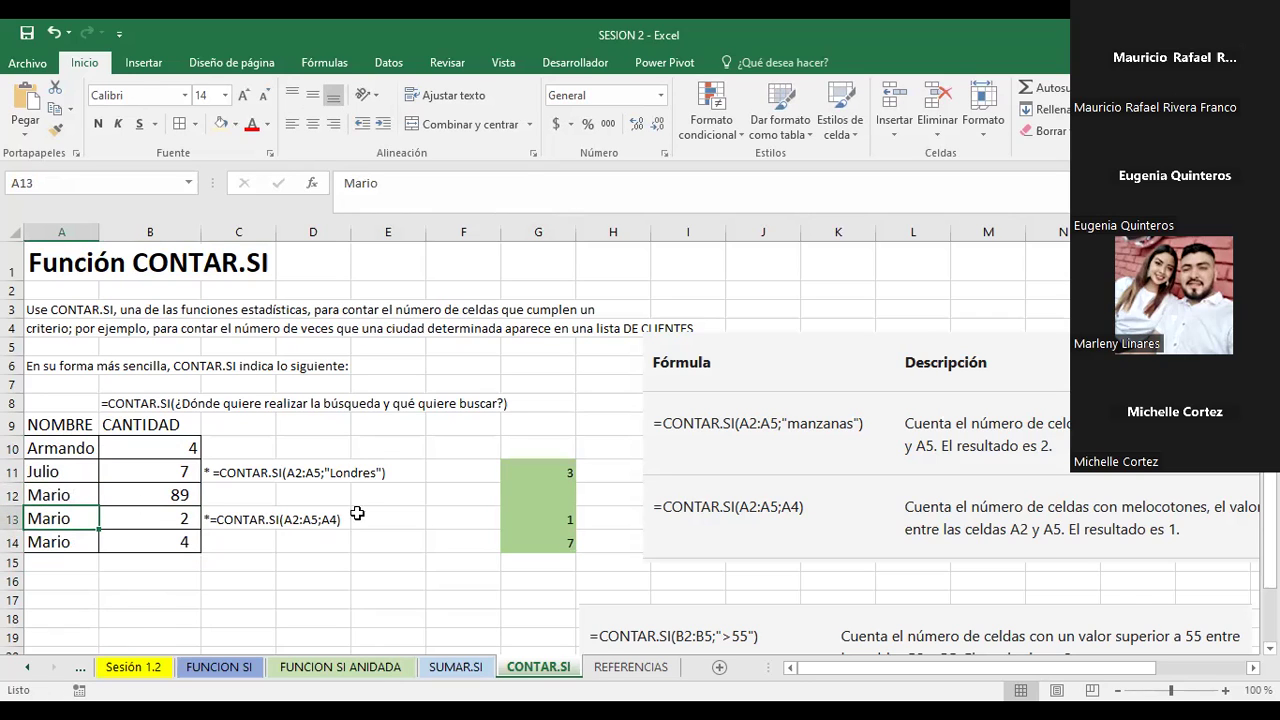
pyautogui.click(551, 466)
pyautogui.click(243, 95)
pyautogui.click(243, 95)
pyautogui.click(243, 95)
pyautogui.click(492, 405)
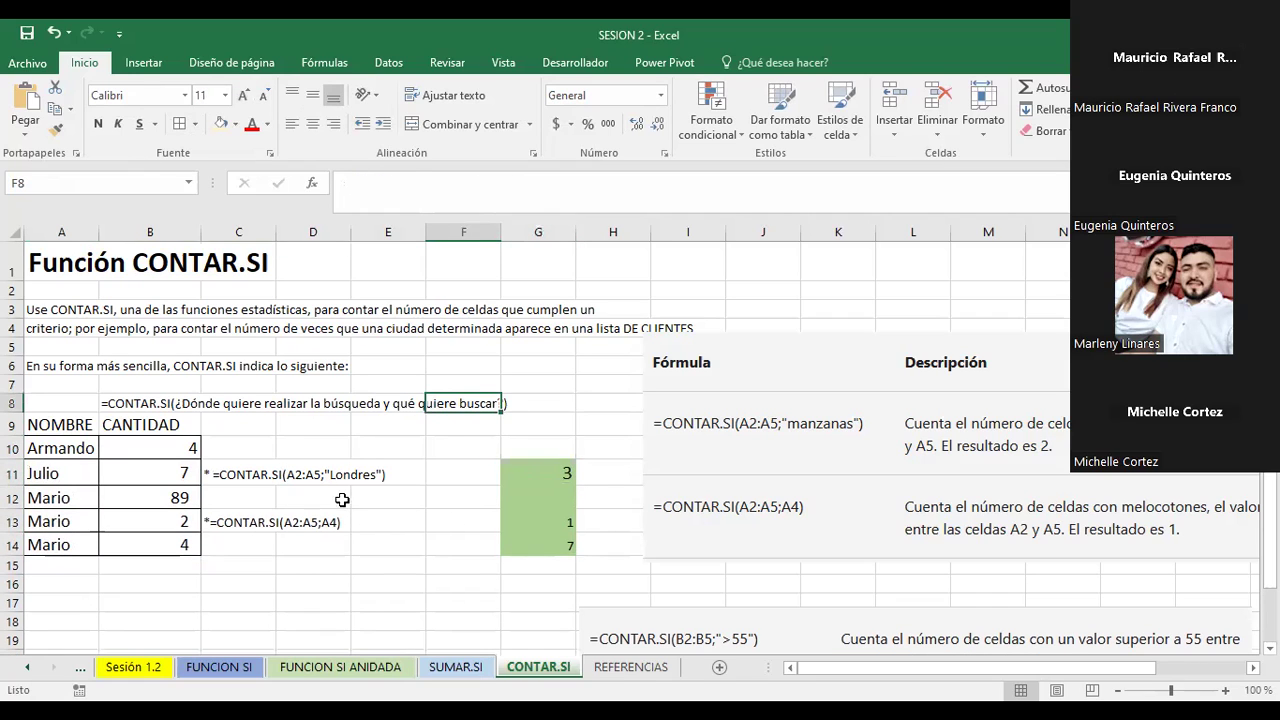
pyautogui.click(56, 478)
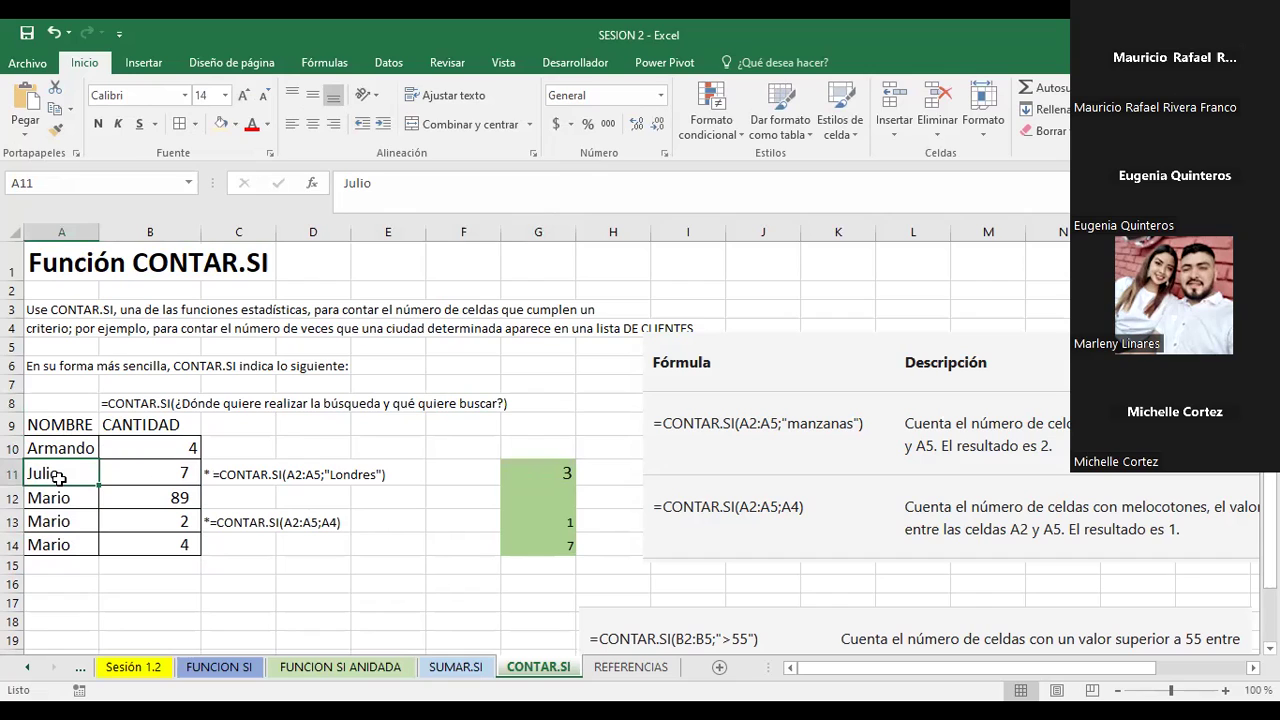
pyautogui.write('Mario')
pyautogui.press('Return')
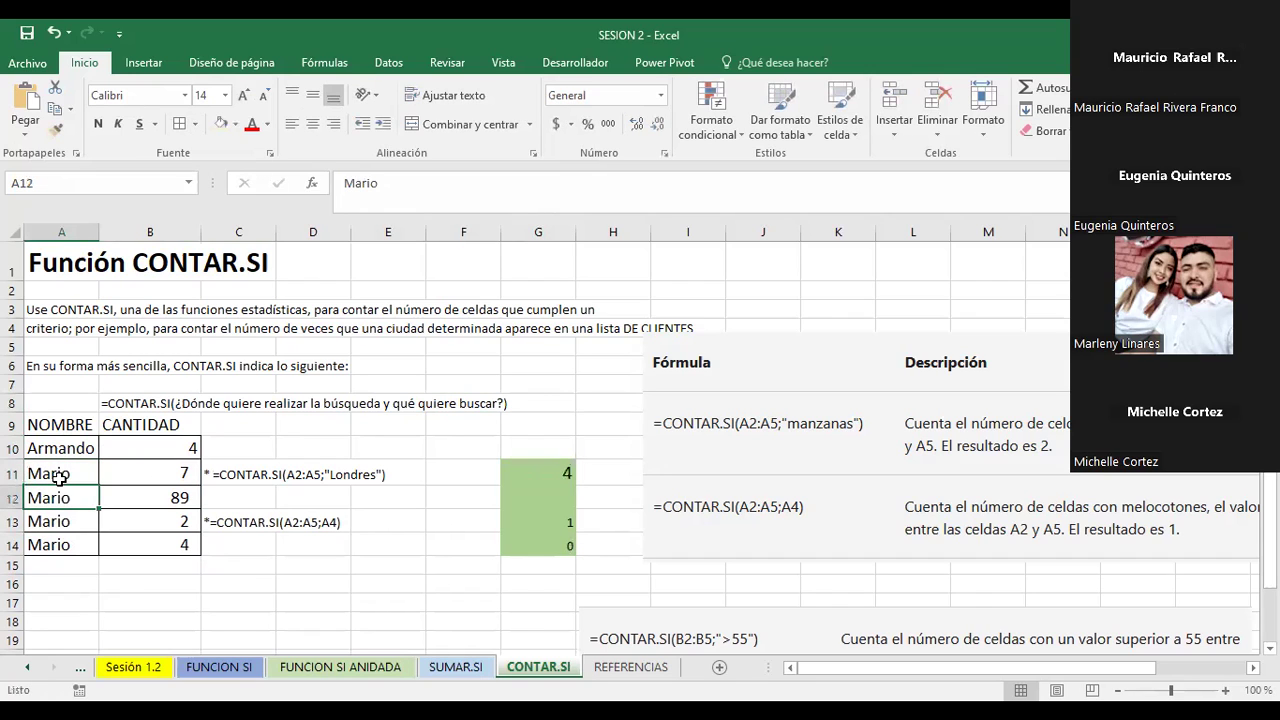
pyautogui.click(45, 450)
pyautogui.write('Mario')
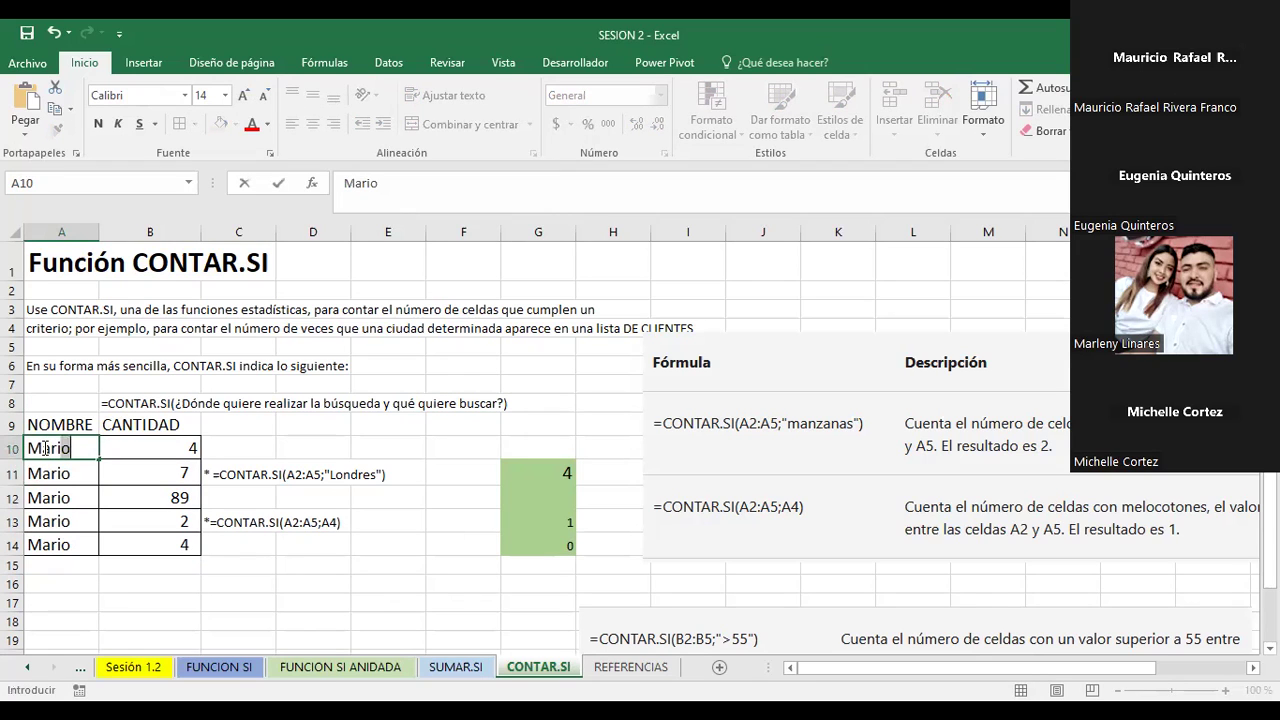
pyautogui.press('Return')
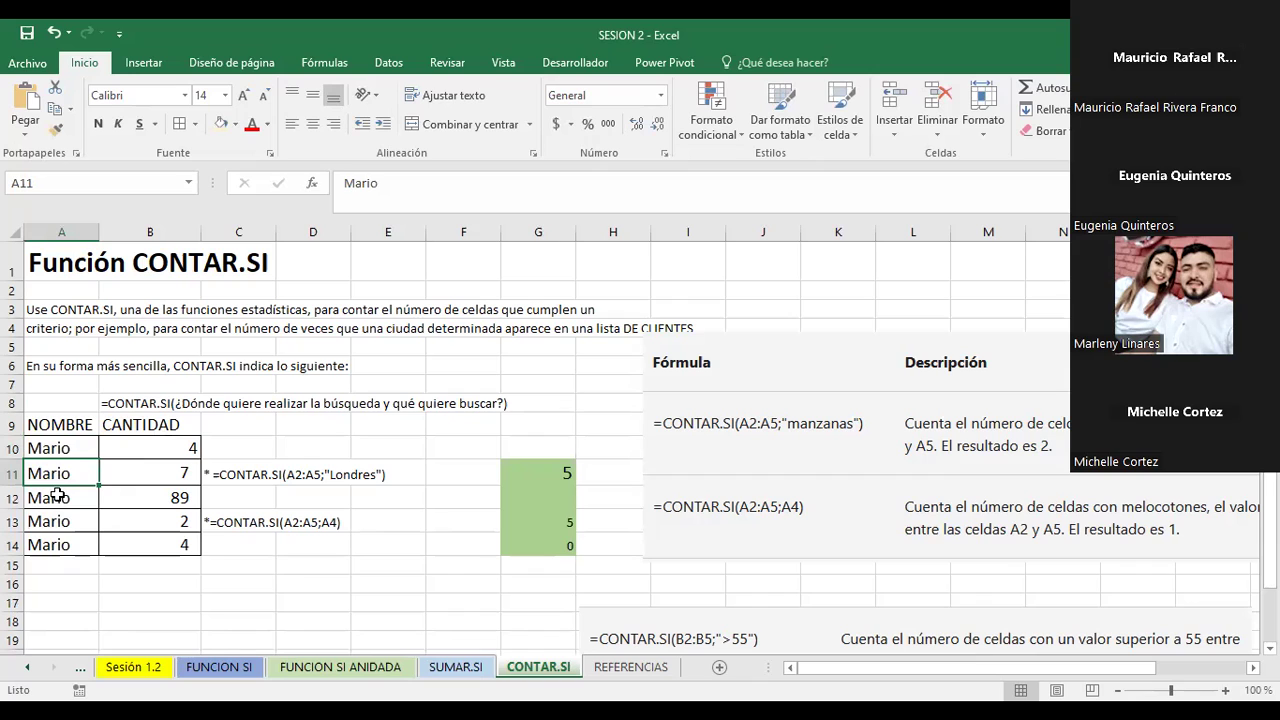
pyautogui.click(74, 451)
pyautogui.write('e')
pyautogui.click(78, 620)
pyautogui.click(62, 452)
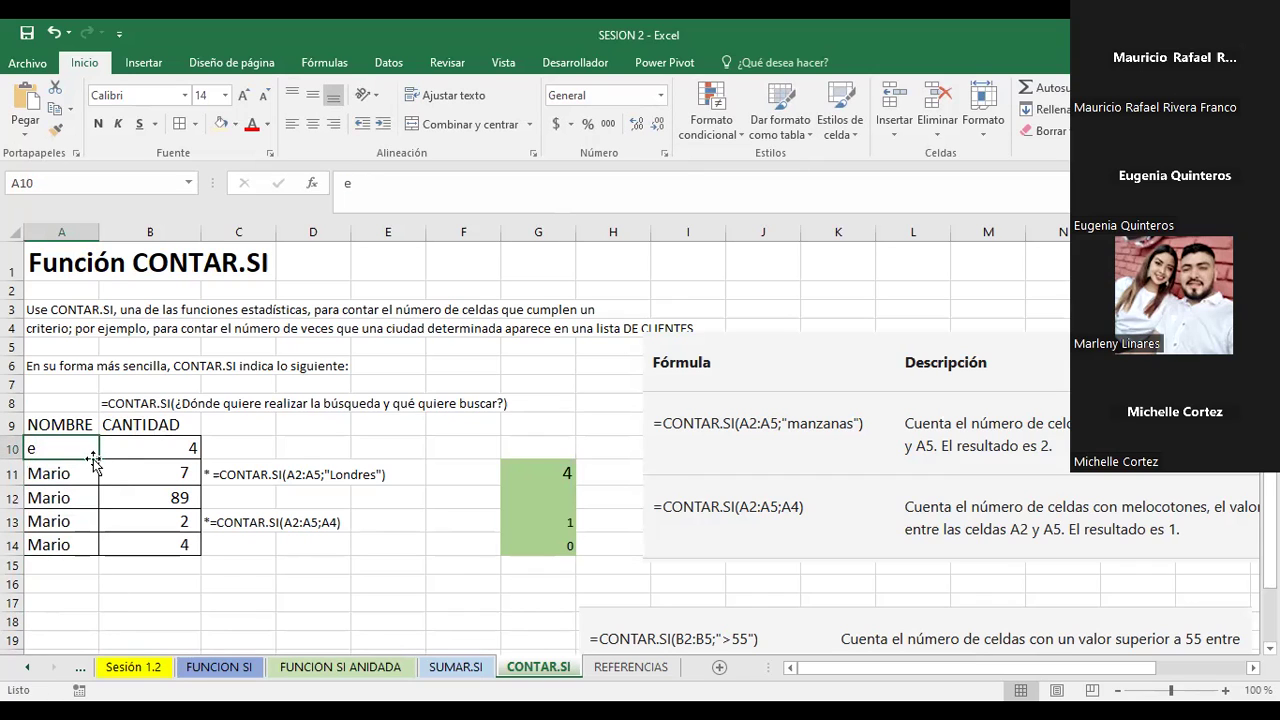
pyautogui.moveTo(97, 459); pyautogui.dragTo(97, 550)
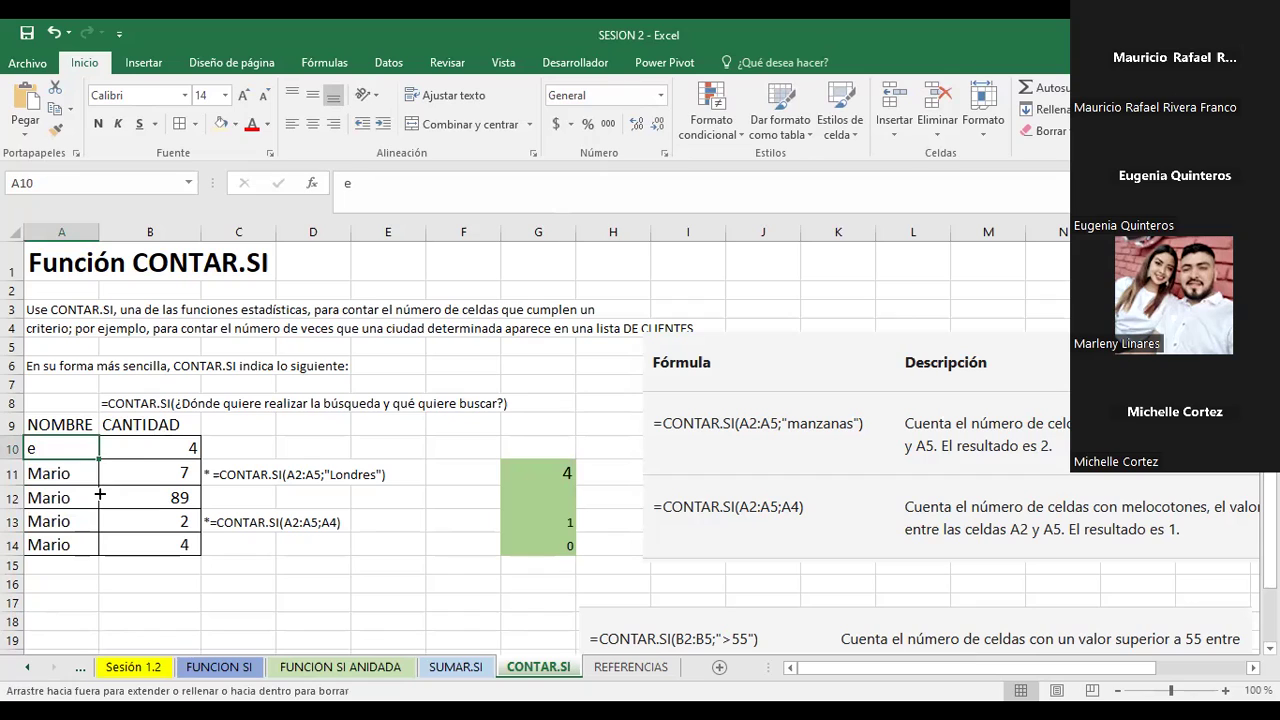
pyautogui.click(160, 601)
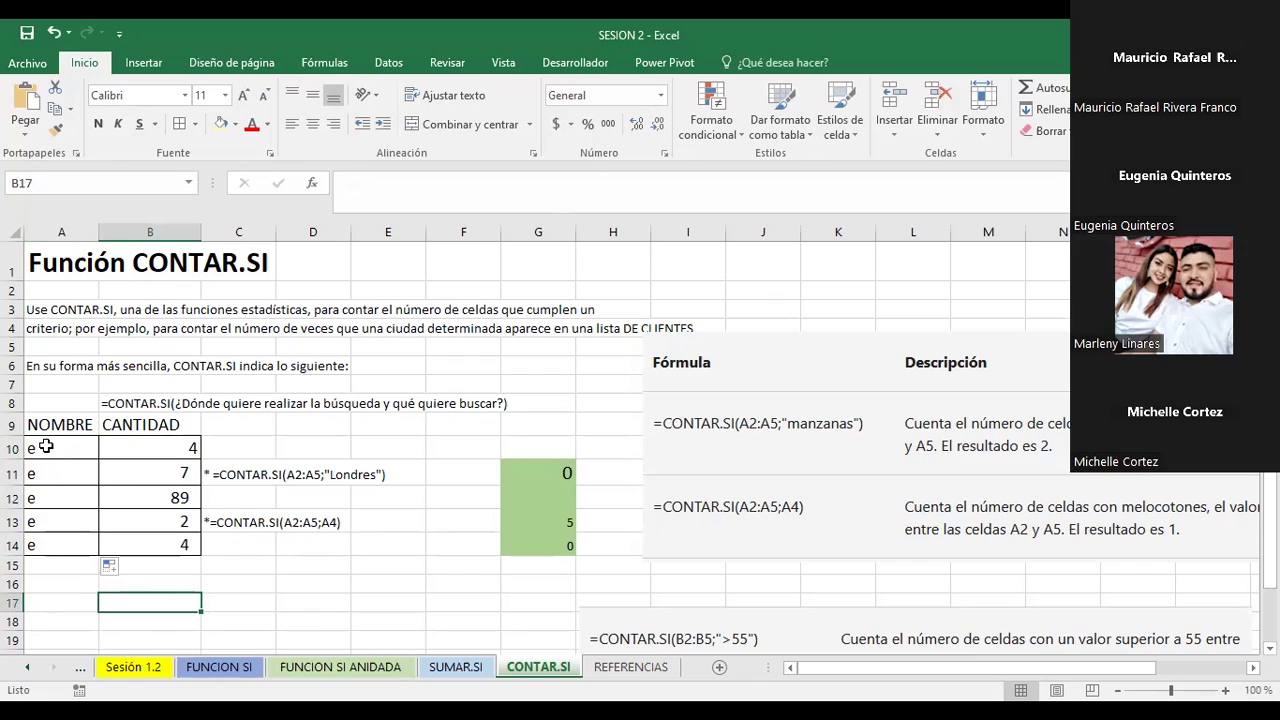
pyautogui.click(54, 33)
pyautogui.click(54, 33)
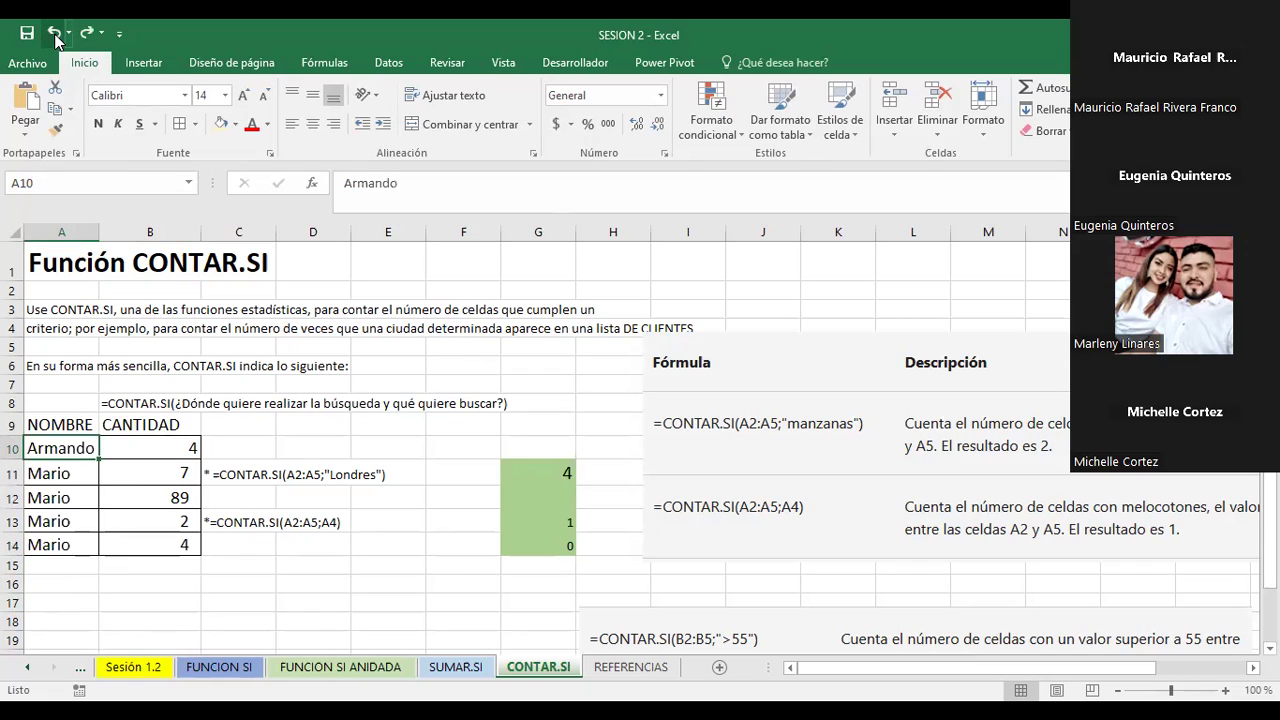
pyautogui.click(54, 33)
pyautogui.click(55, 36)
pyautogui.click(55, 36)
pyautogui.click(55, 36)
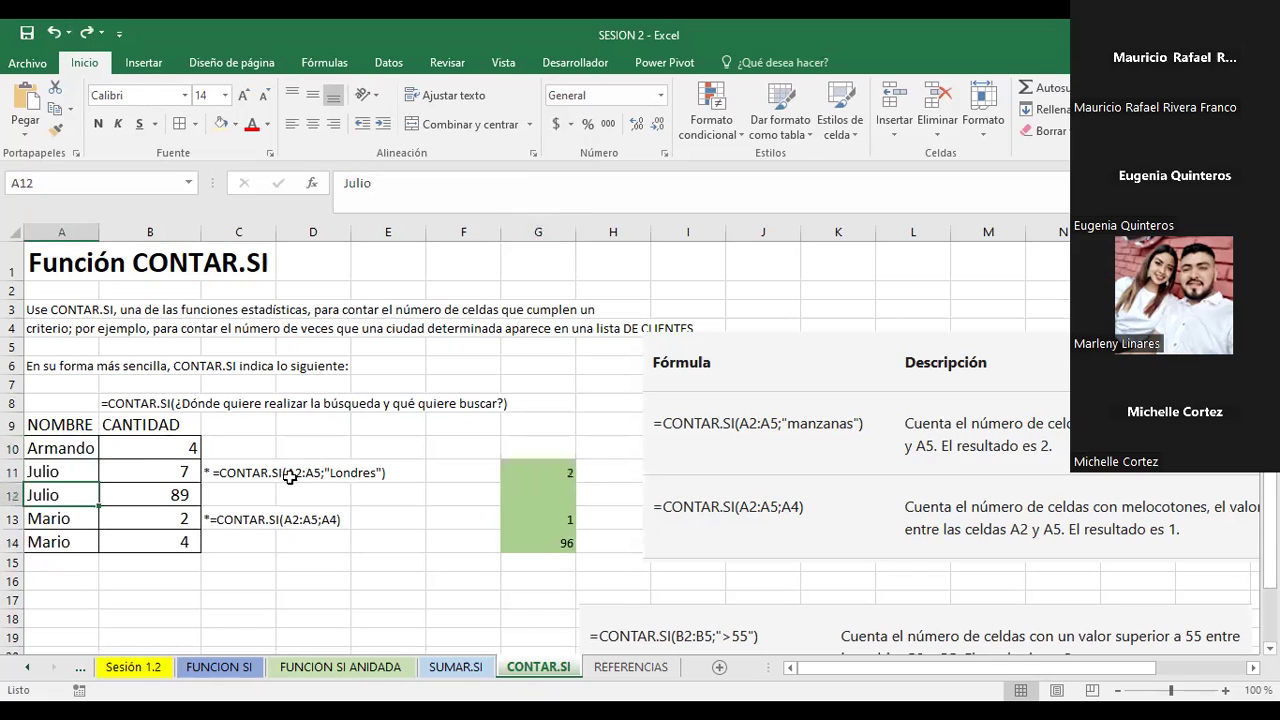
# Inspect the SUMAR.SI formula in G14 and the quantities in B11 and B12.
pyautogui.click(527, 544)
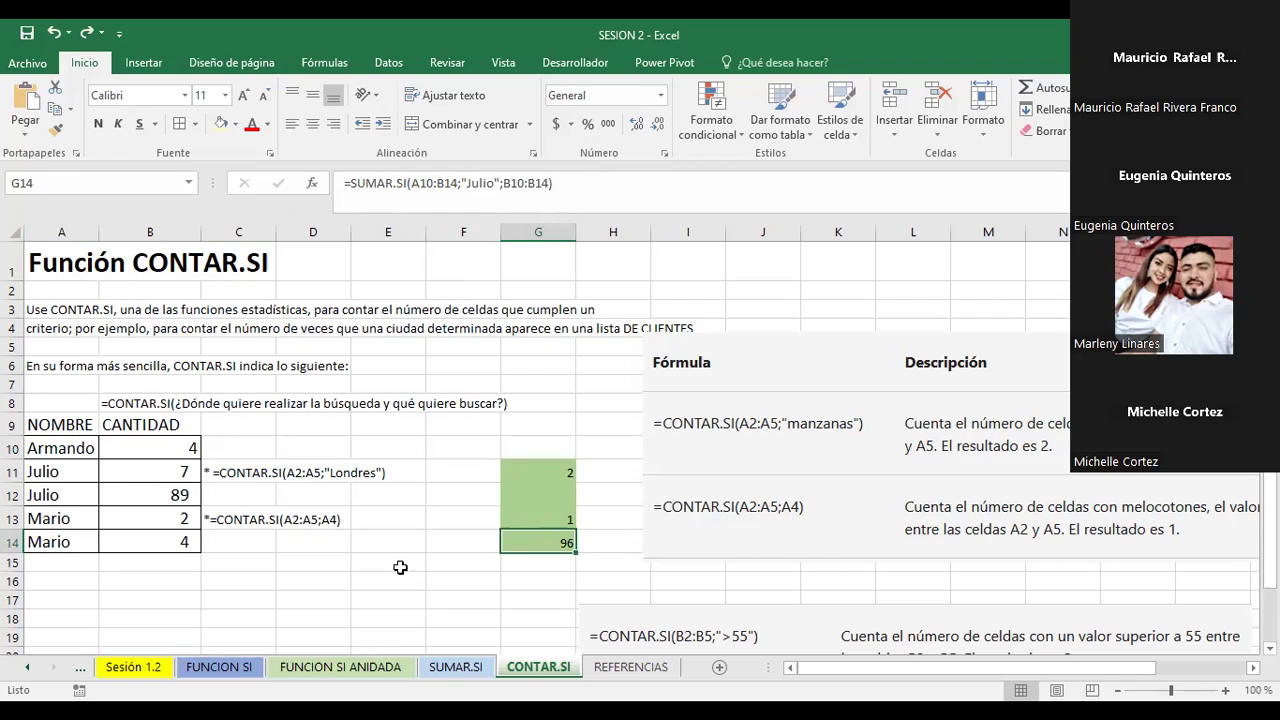
pyautogui.click(155, 497)
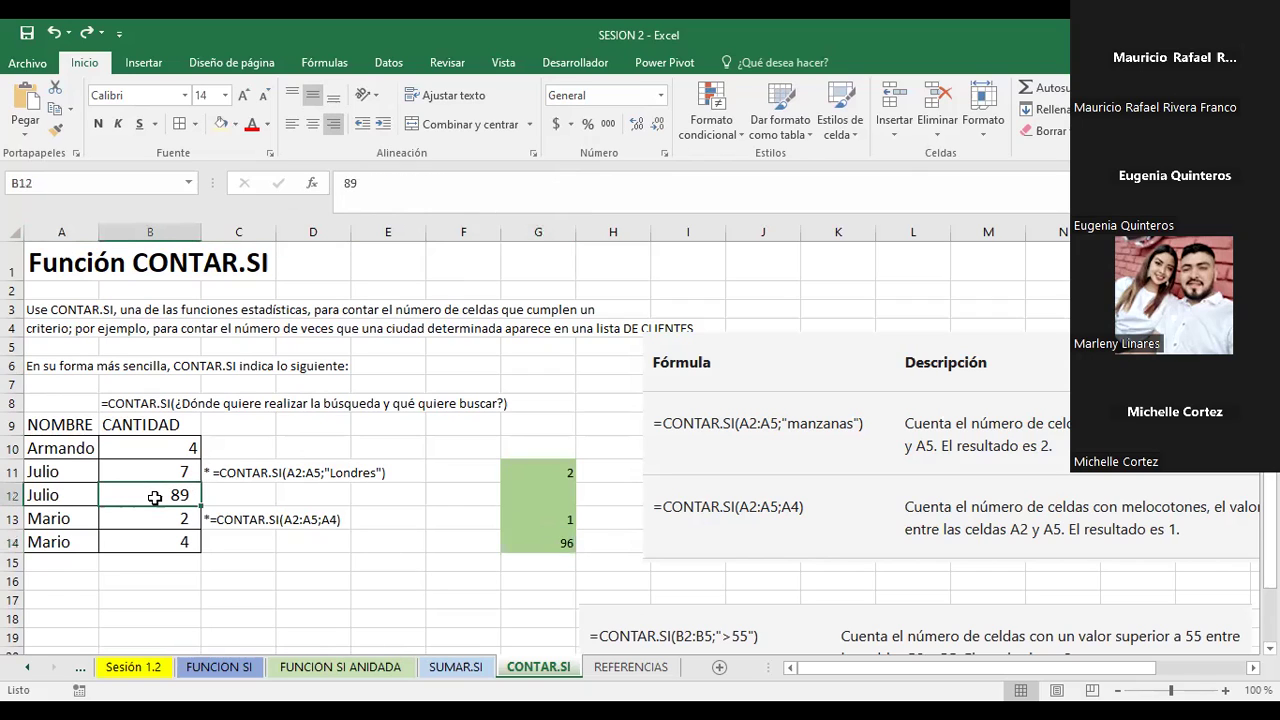
pyautogui.click(174, 470)
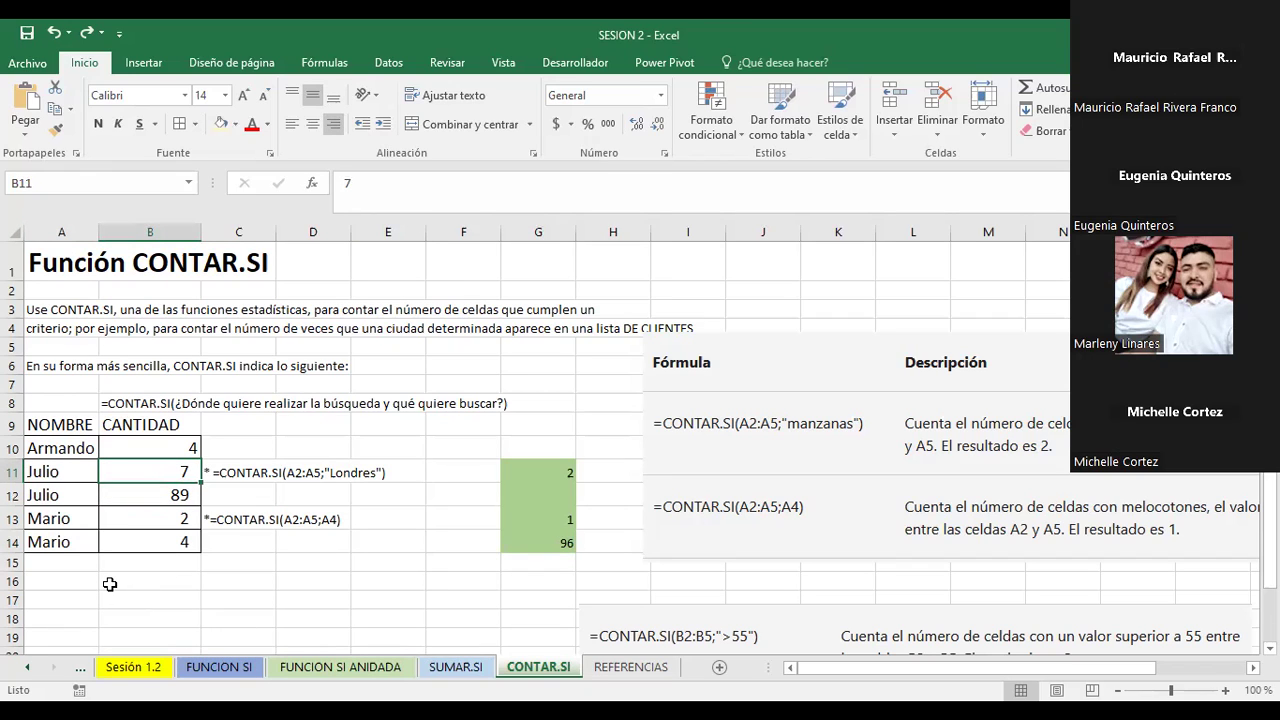
# Set the last row to Julio with quantity 100, making G14's Julio total 196.
pyautogui.click(144, 540)
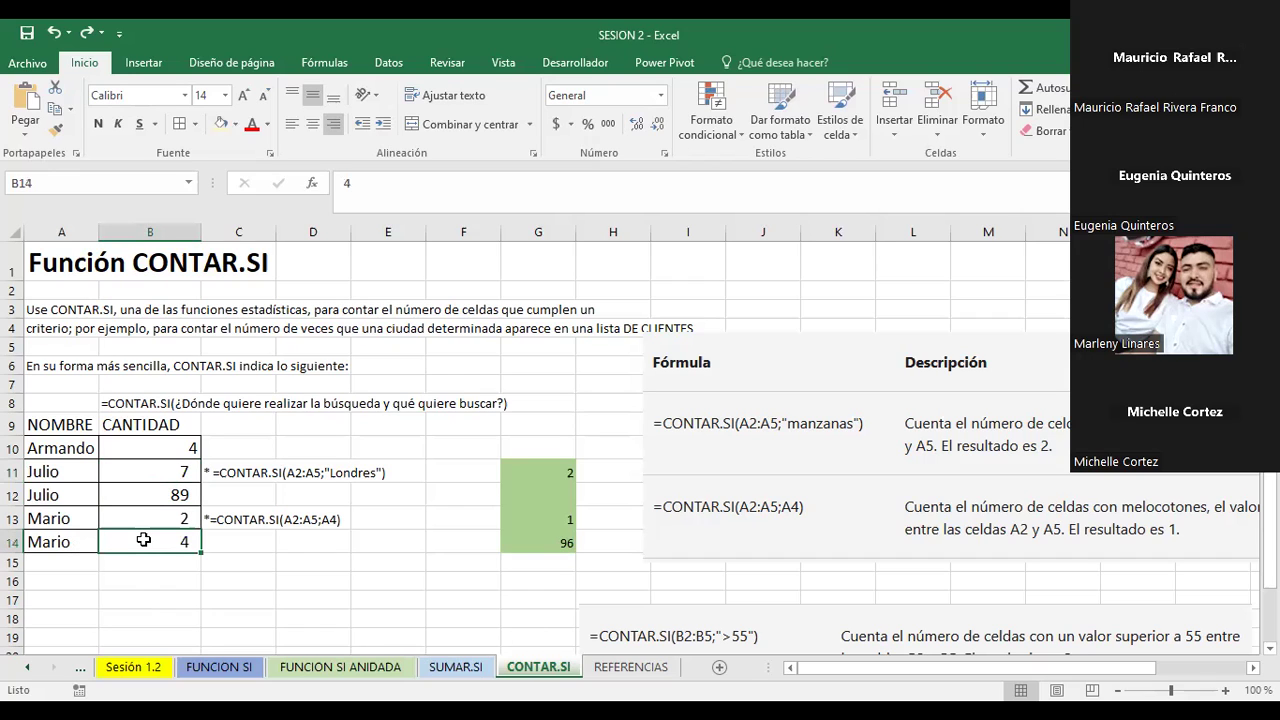
pyautogui.write('100')
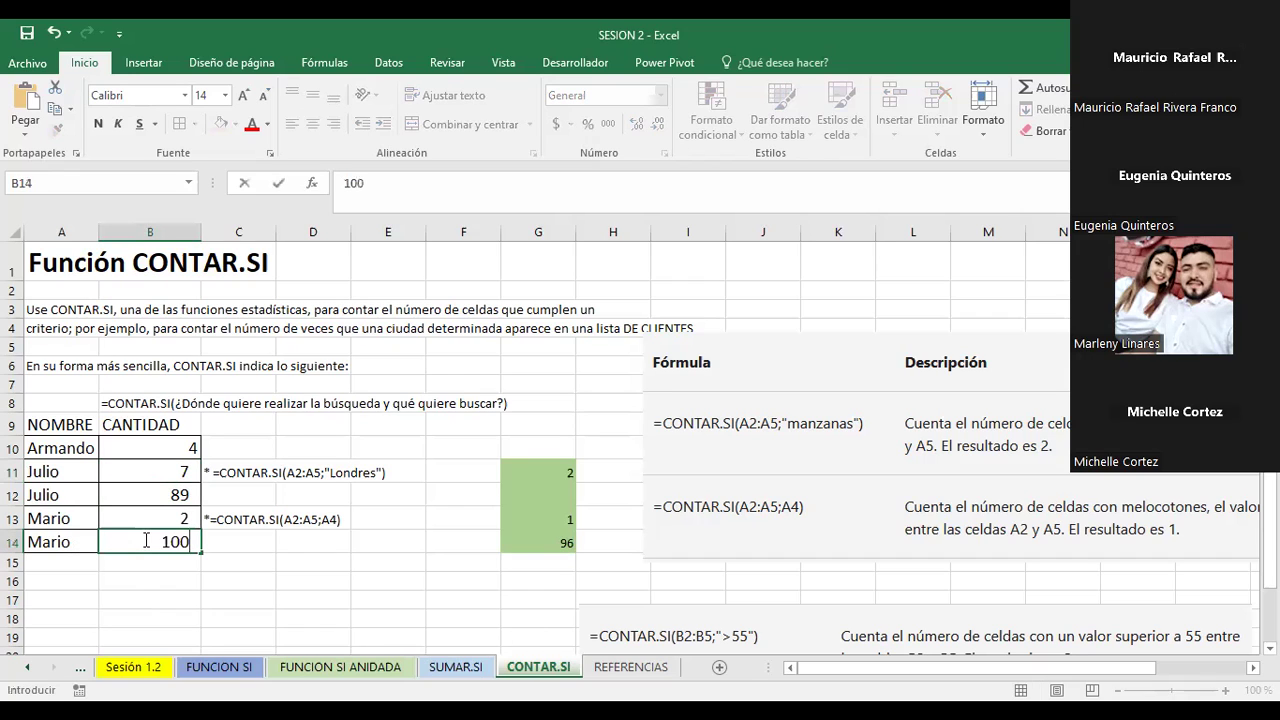
pyautogui.press('Return')
pyautogui.click(68, 545)
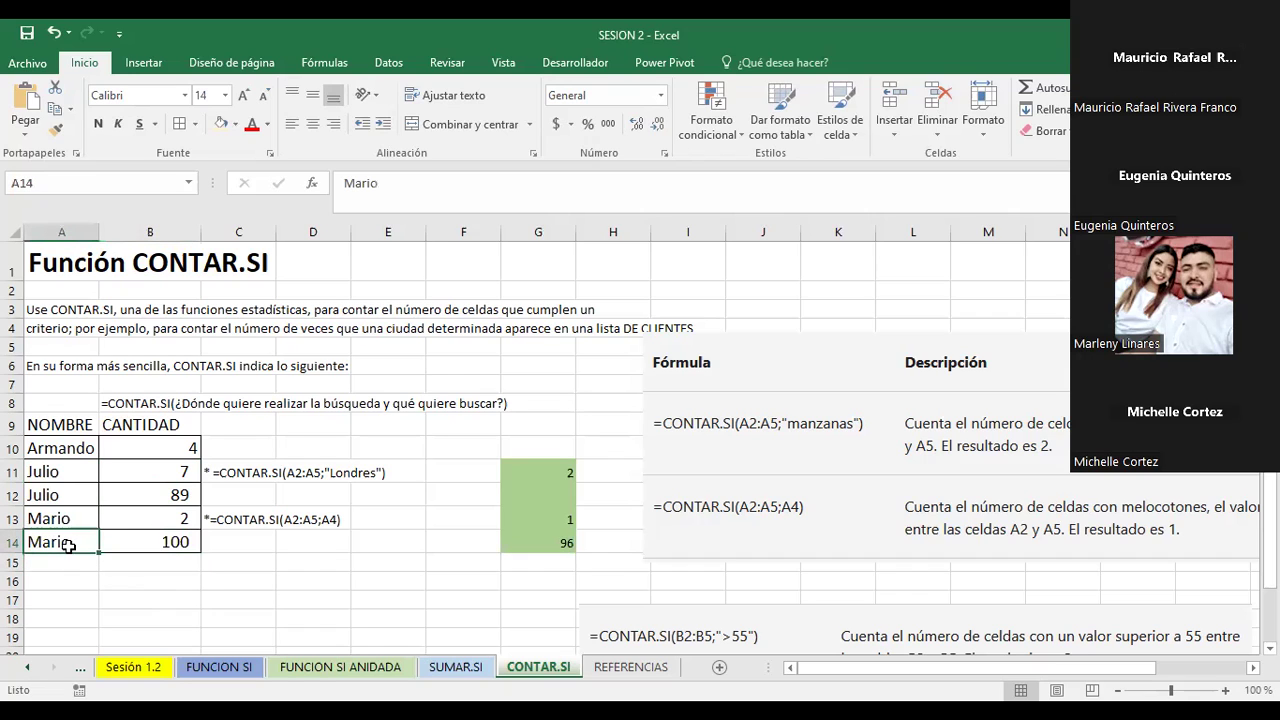
pyautogui.write('Julio')
pyautogui.press('Return')
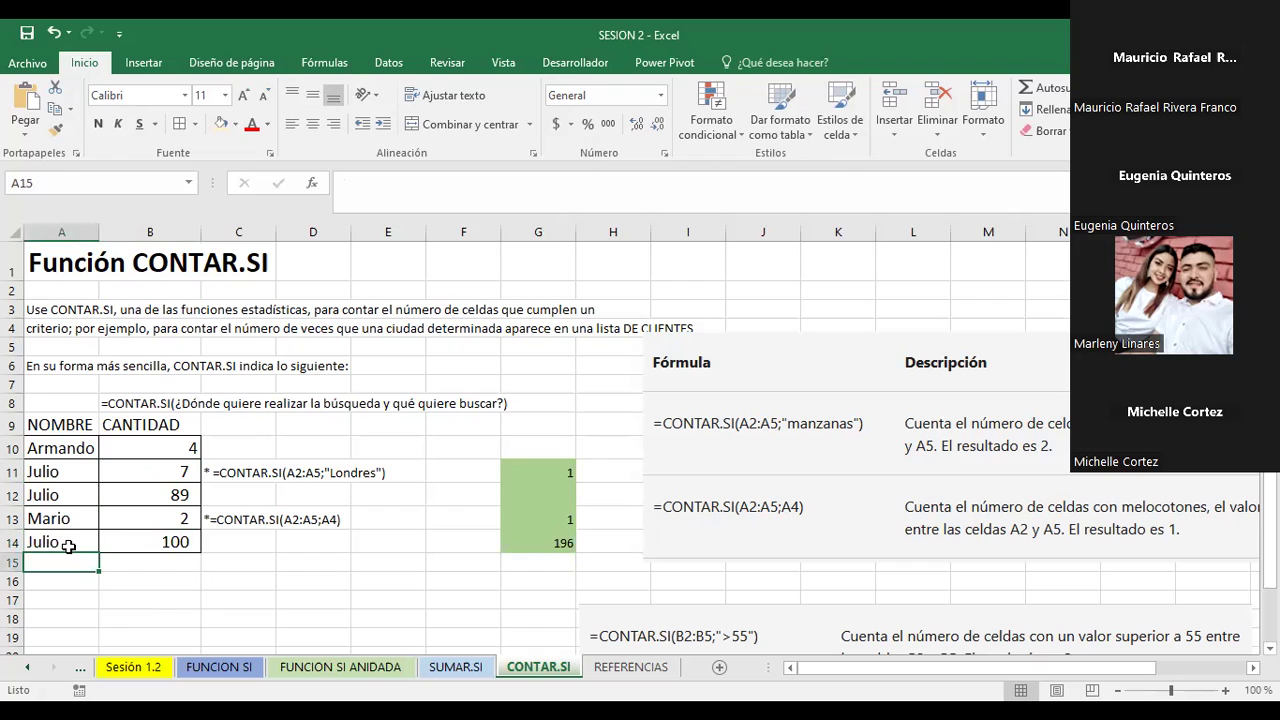
pyautogui.click(504, 533)
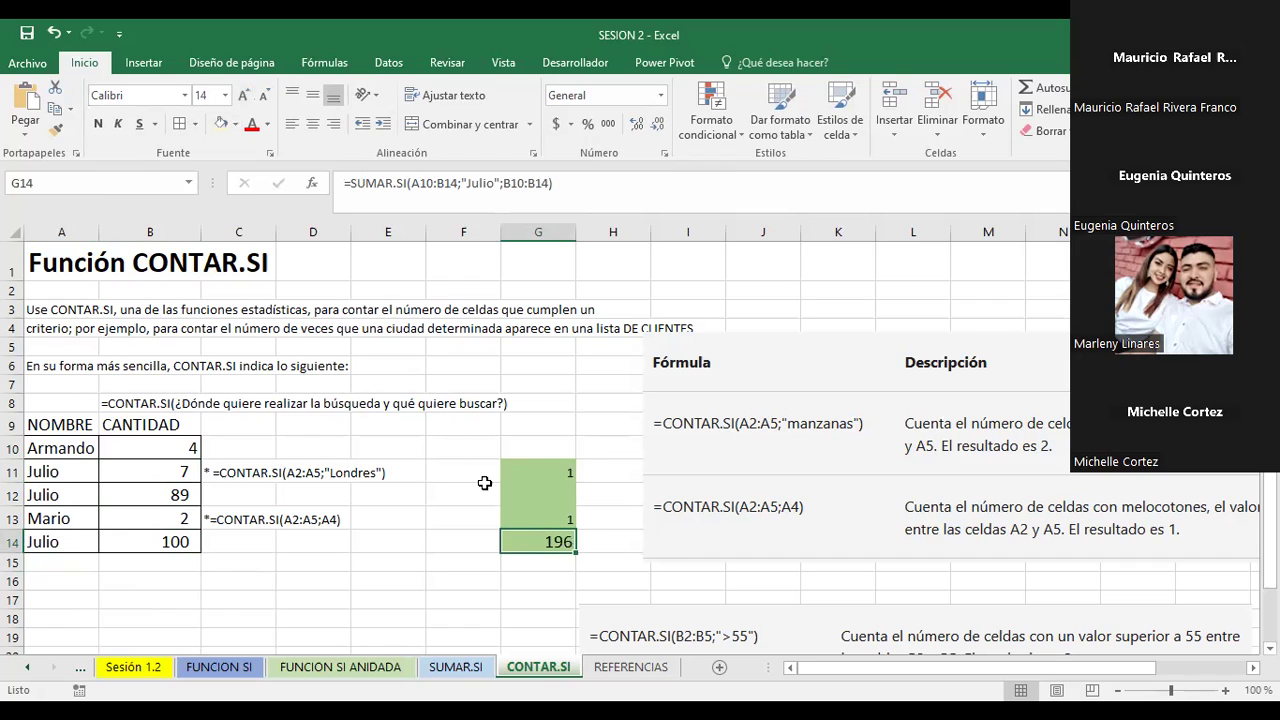
pyautogui.click(413, 423)
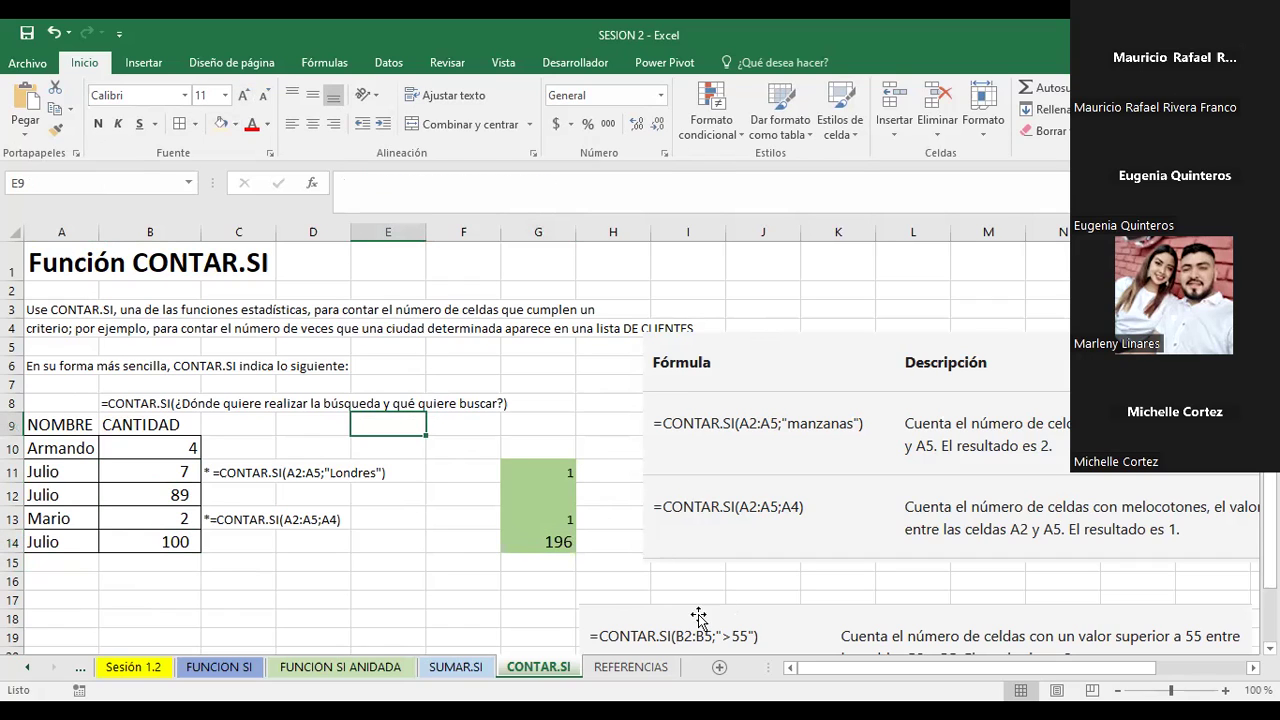
# Show the REFERENCIAS sheet headed 'Objetivo de la lección: Referencias relativas, absolutas y Mixtas'.
pyautogui.click(630, 667)
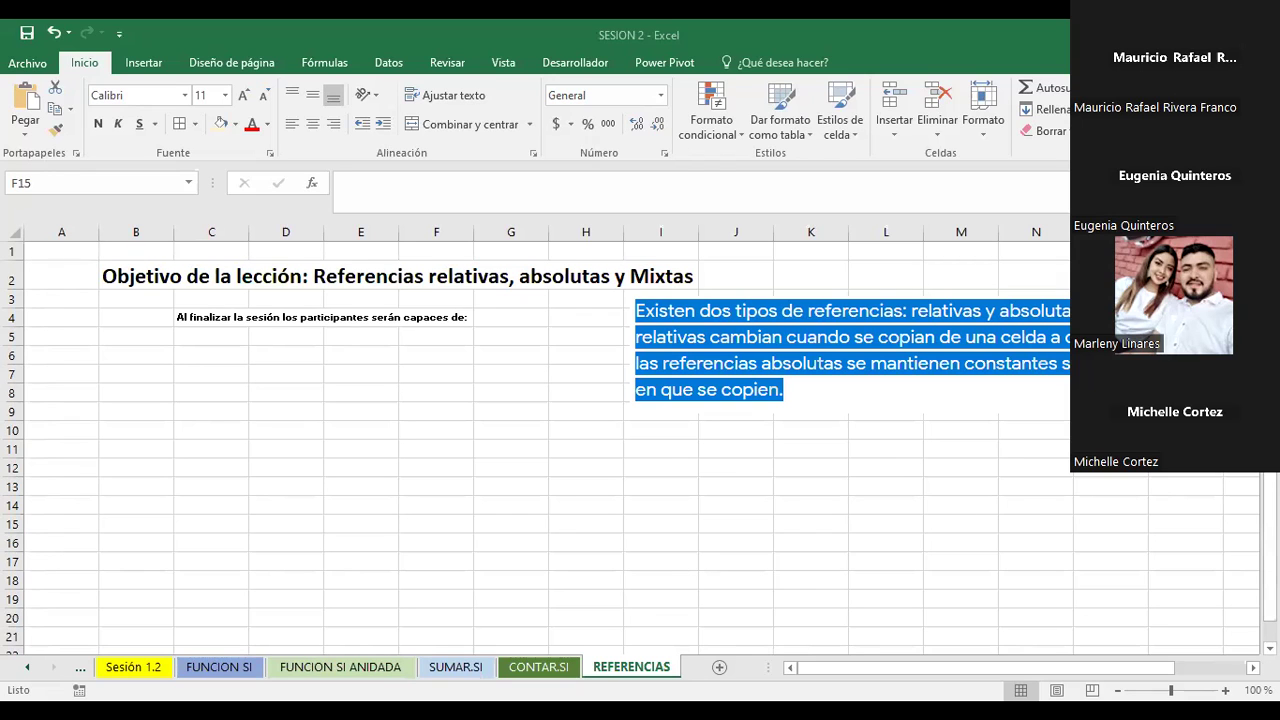
# Preview the REFERENCIAS ABSOLUTAS Y RELATIVAS presentation as a slide show, then return to slide 1.
pyautogui.hotkey('alt', 'Tab')
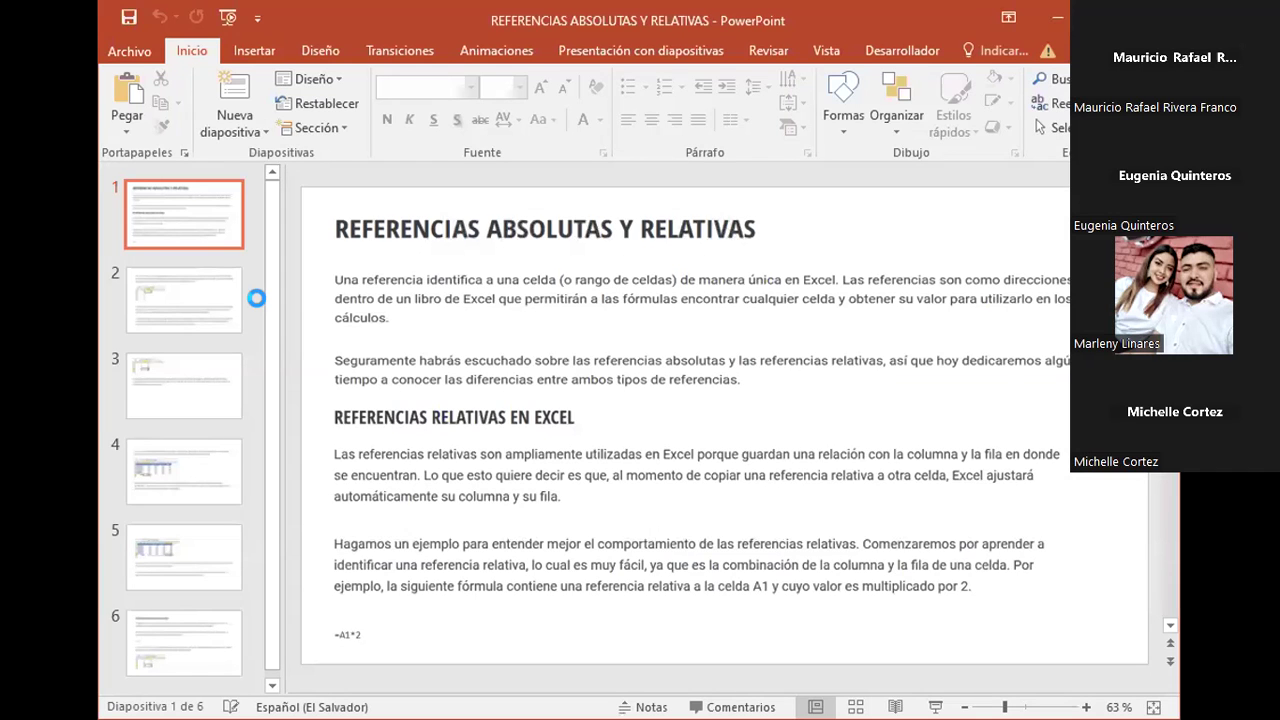
pyautogui.press('F5')
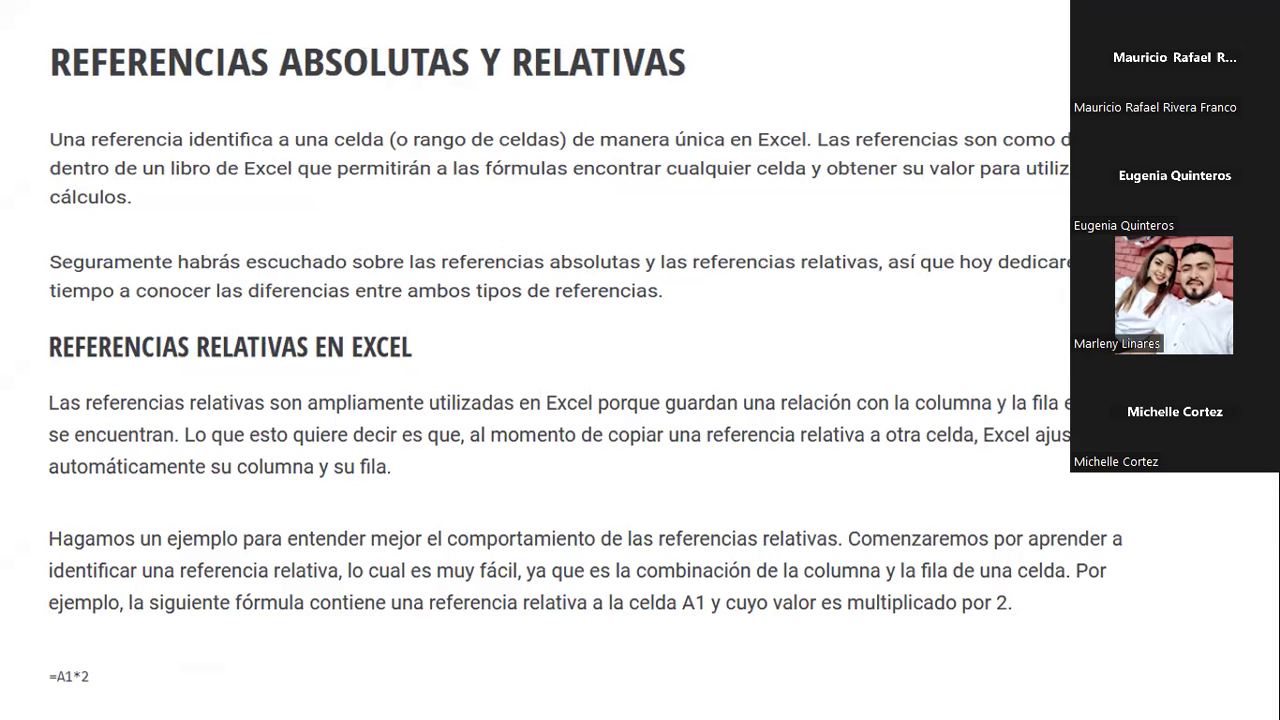
pyautogui.press('Escape')
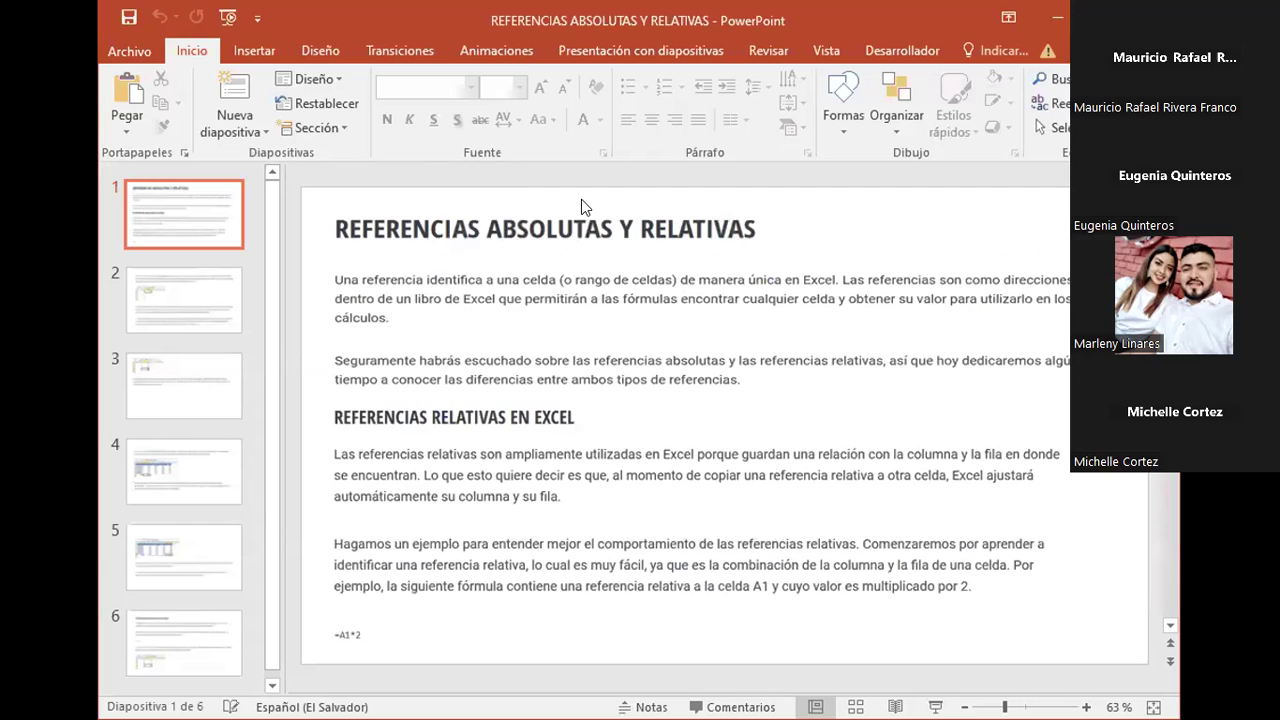